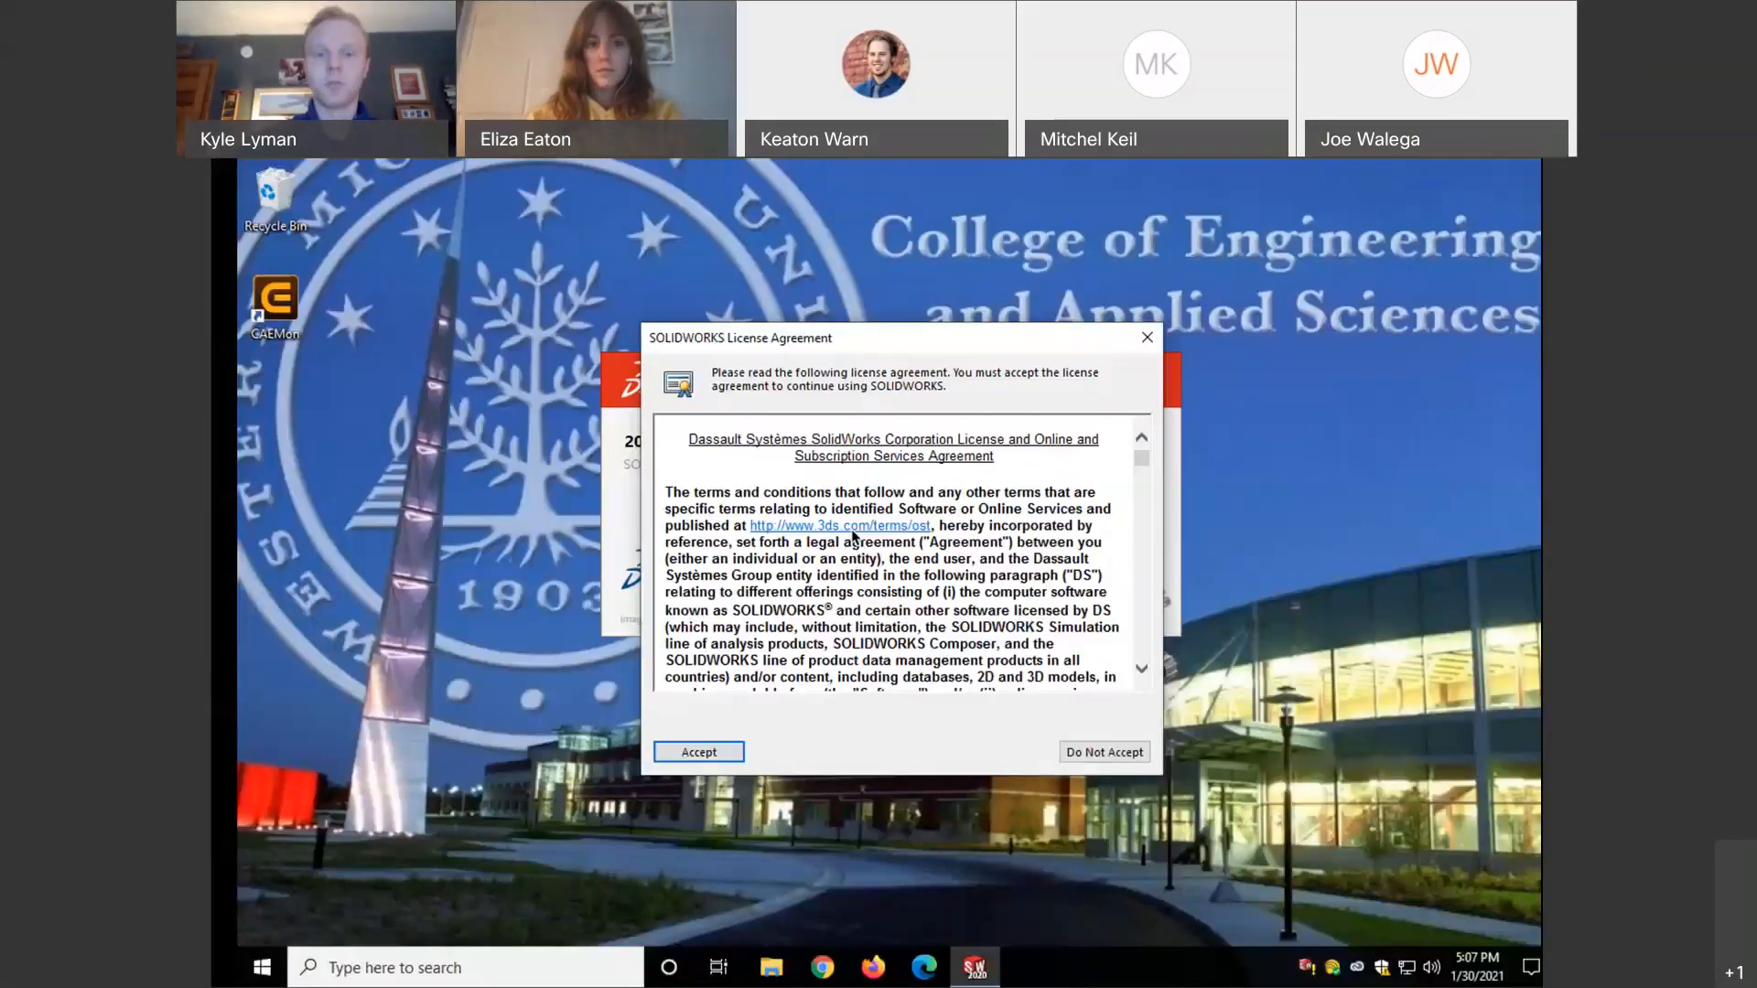
- Accept the SOLIDWORKS license agreement and confirm IPS units with the ISO dimension standard for the default templates
left_click(677, 751)
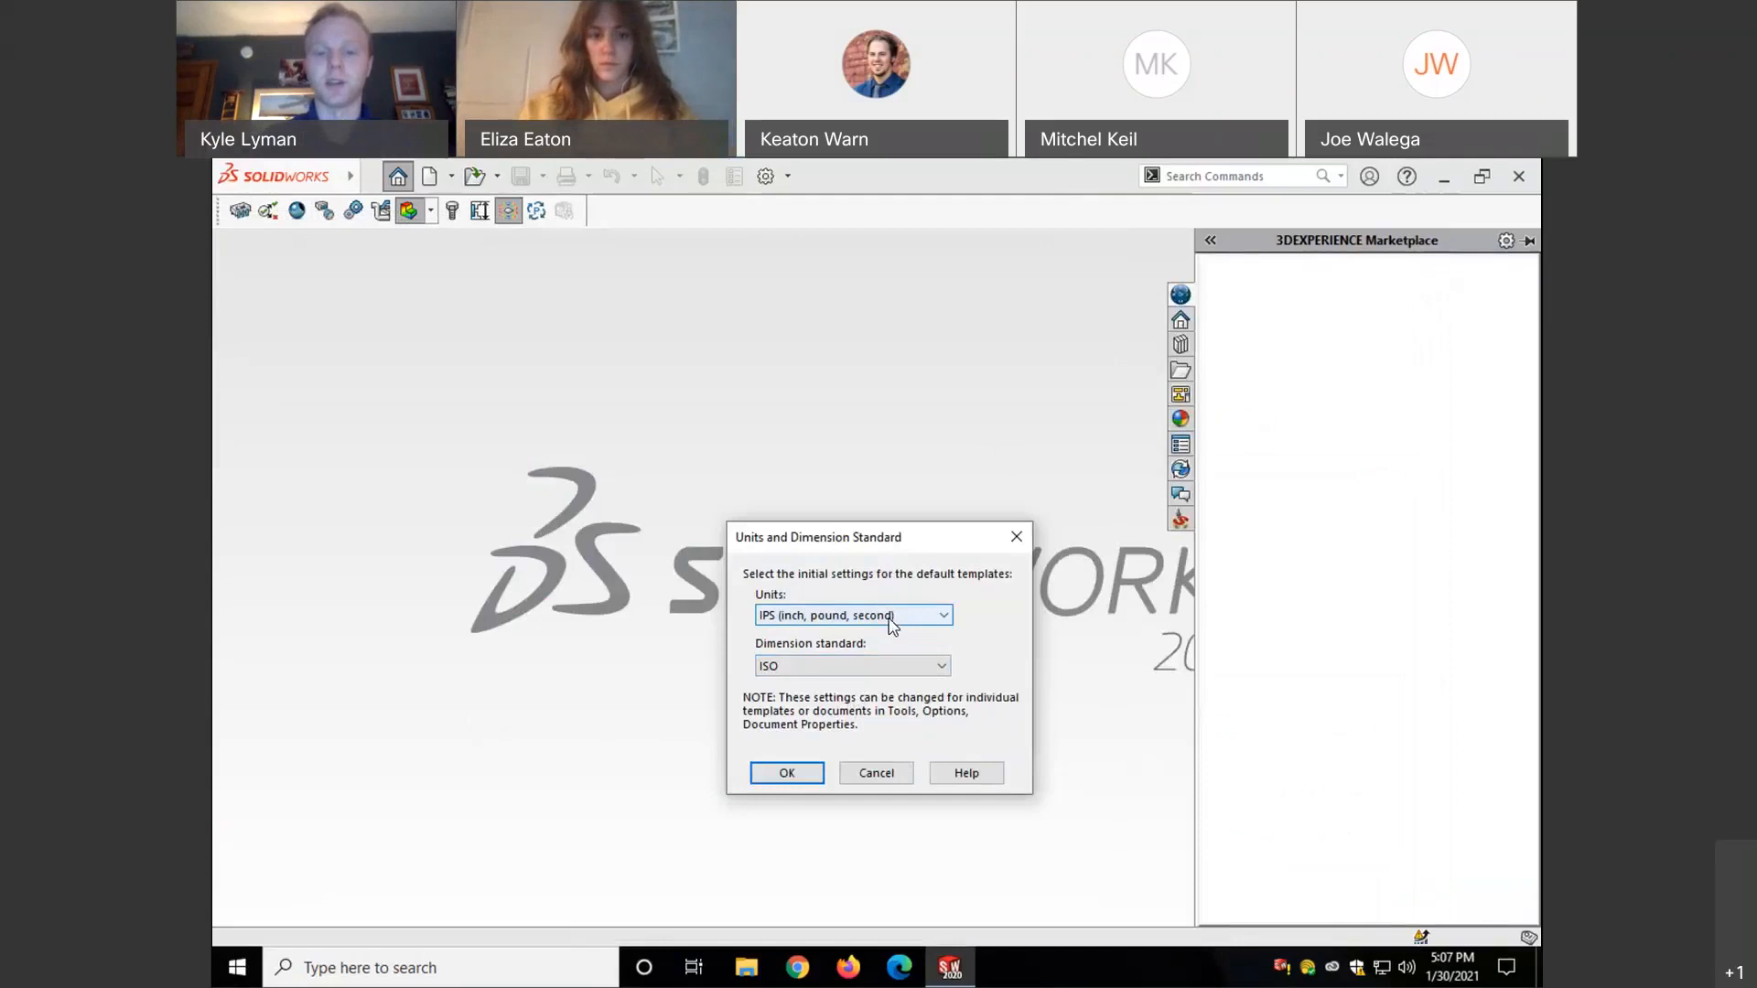
left_click(789, 774)
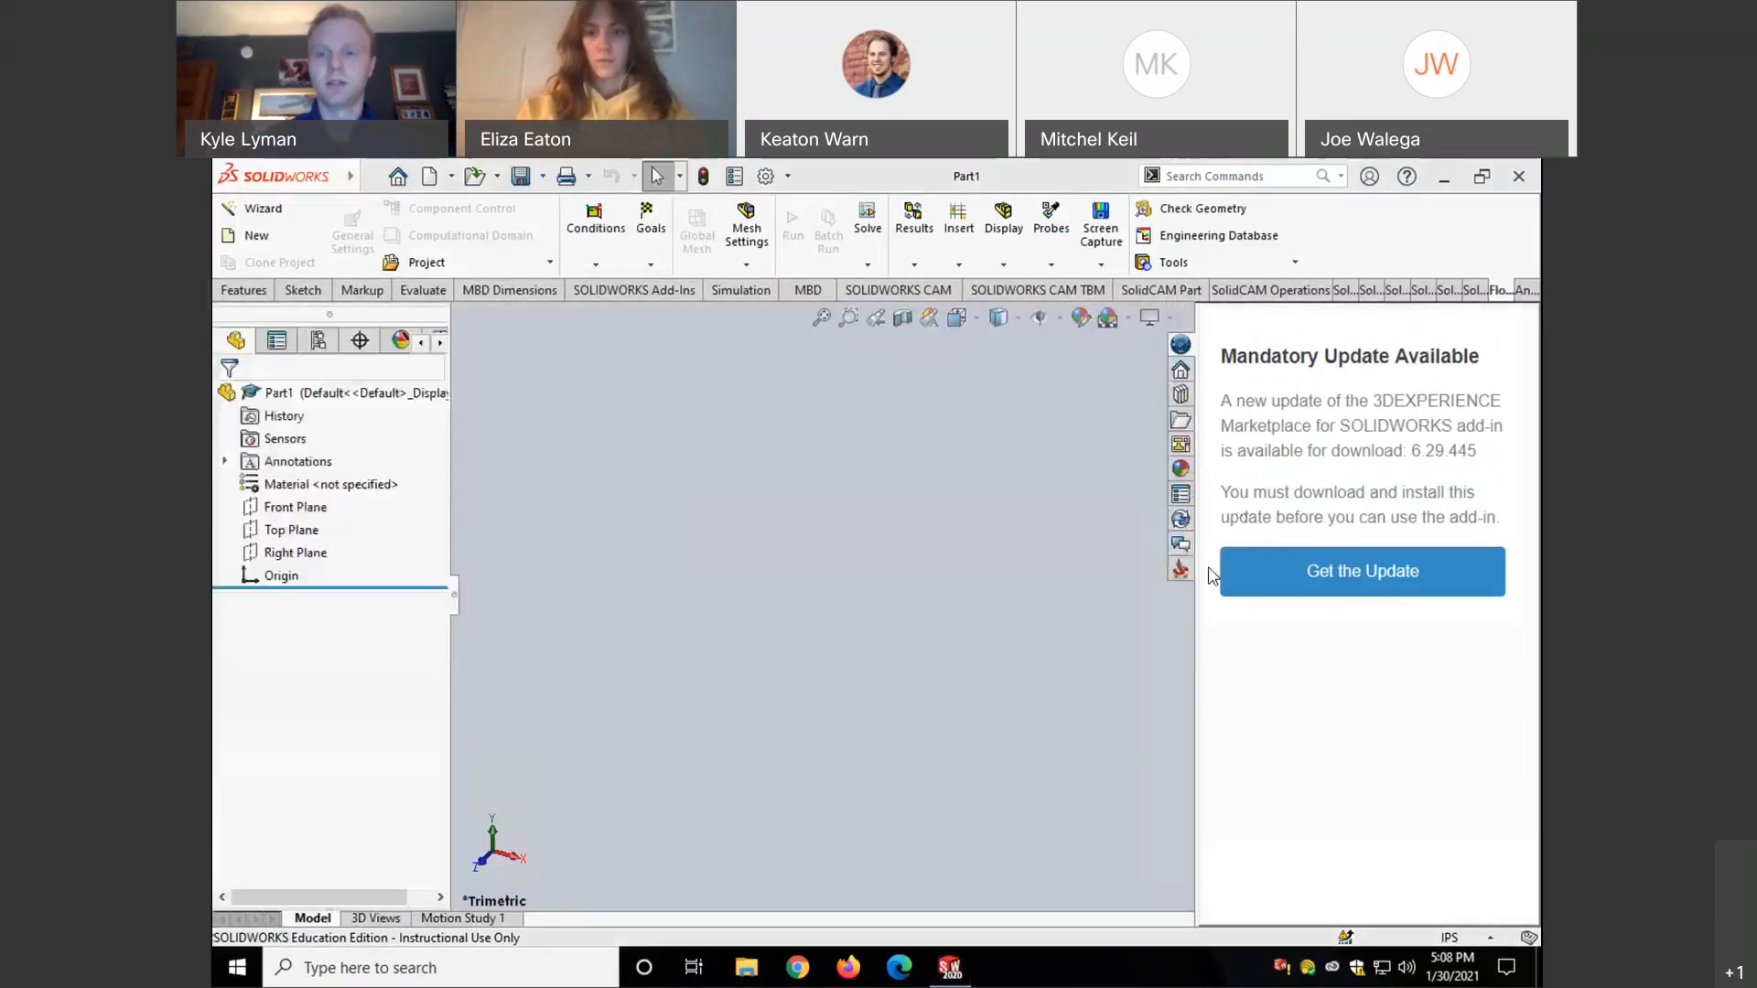
- Collapse the 3DEXPERIENCE Marketplace pane to enlarge the modelling area
left_click_drag(1196, 569, 1490, 534)
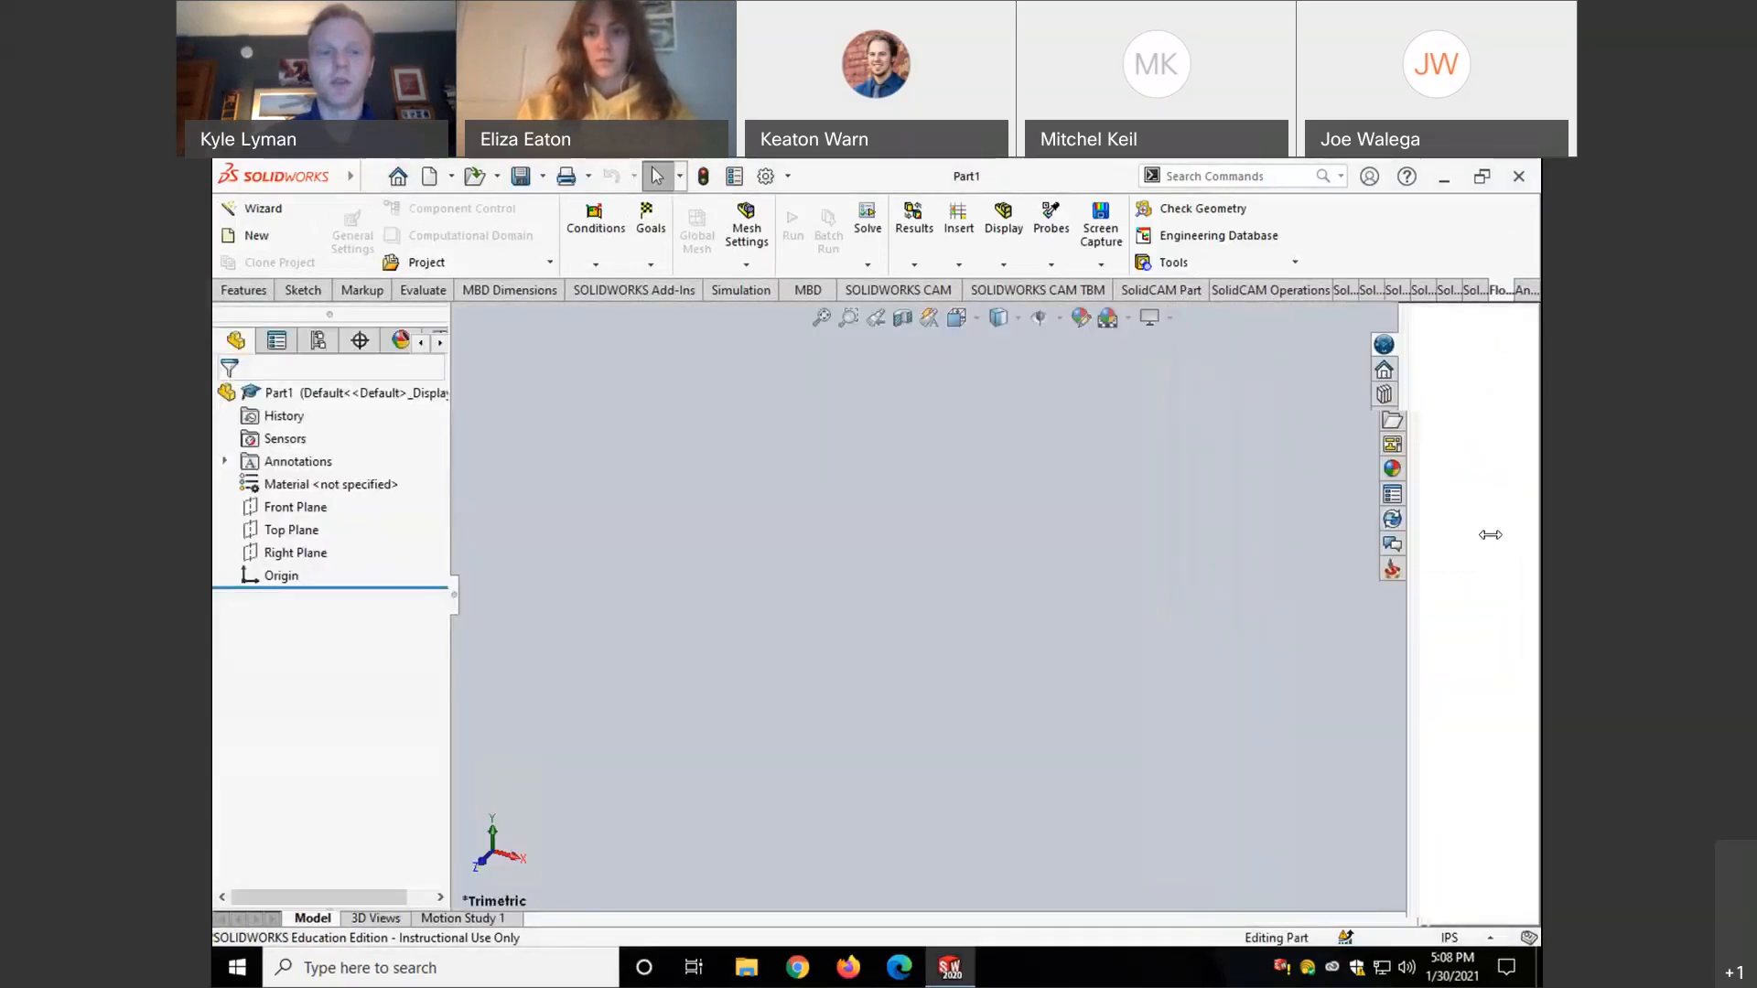
left_click(1159, 528)
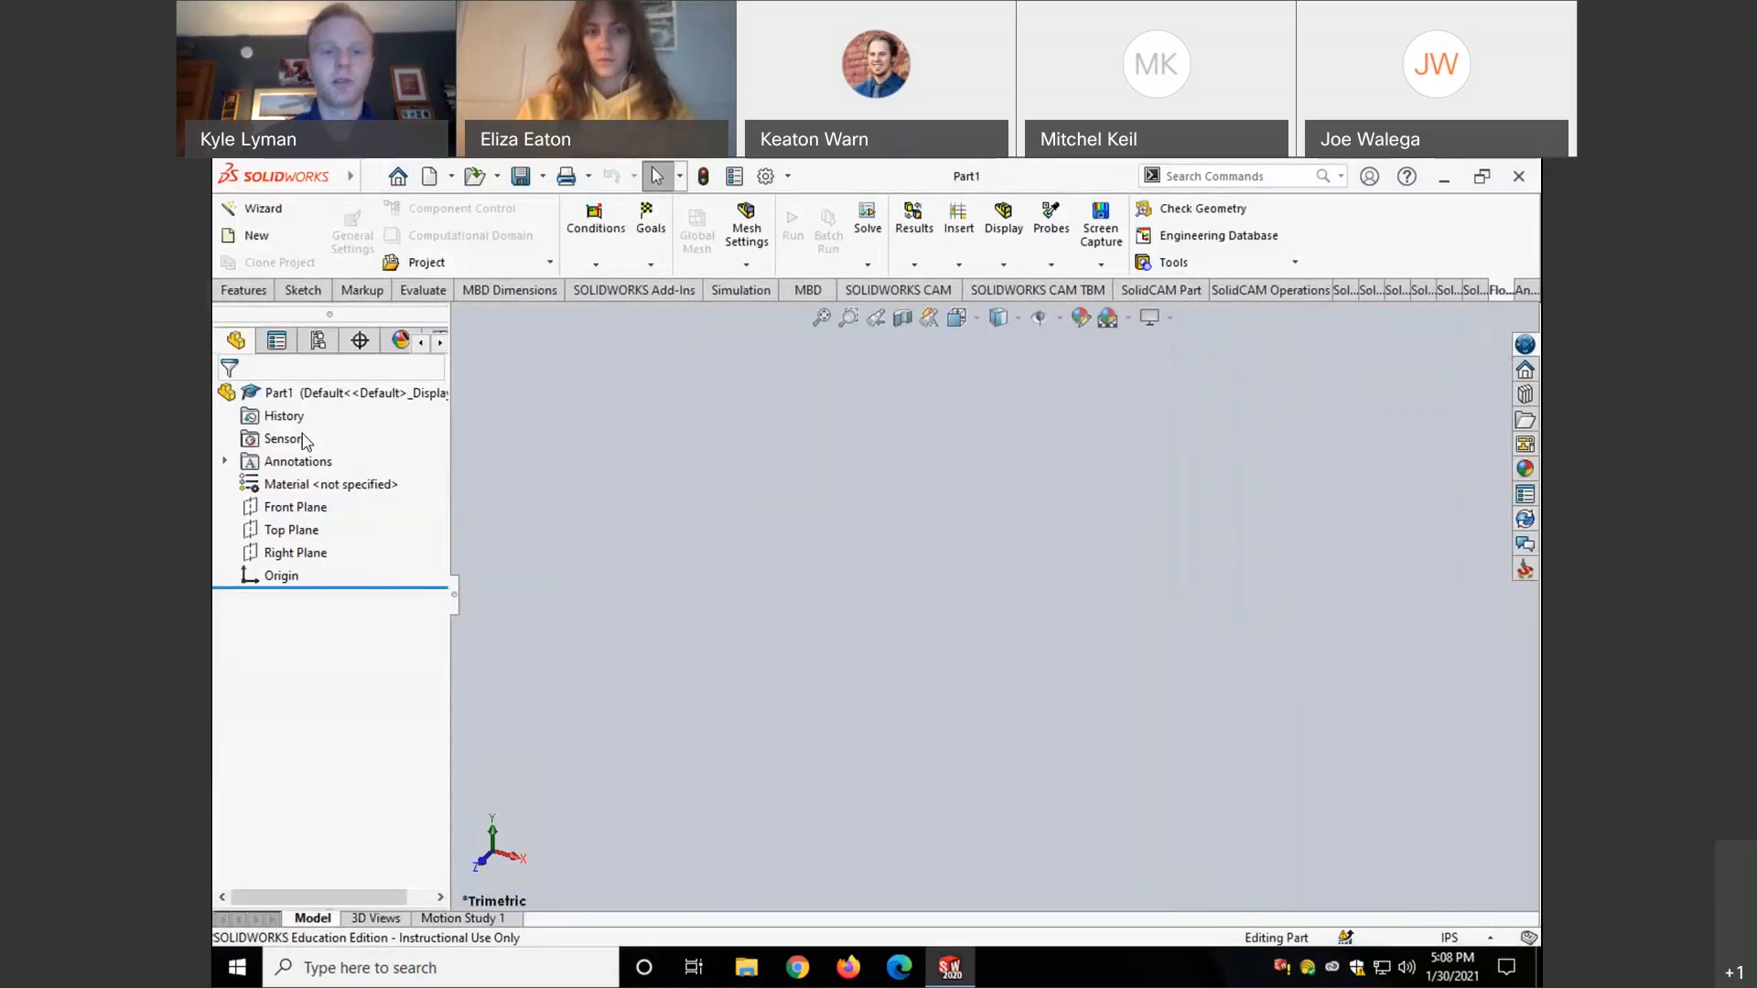
- Make the Top Plane visible and orient the view to Top
right_click(294, 535)
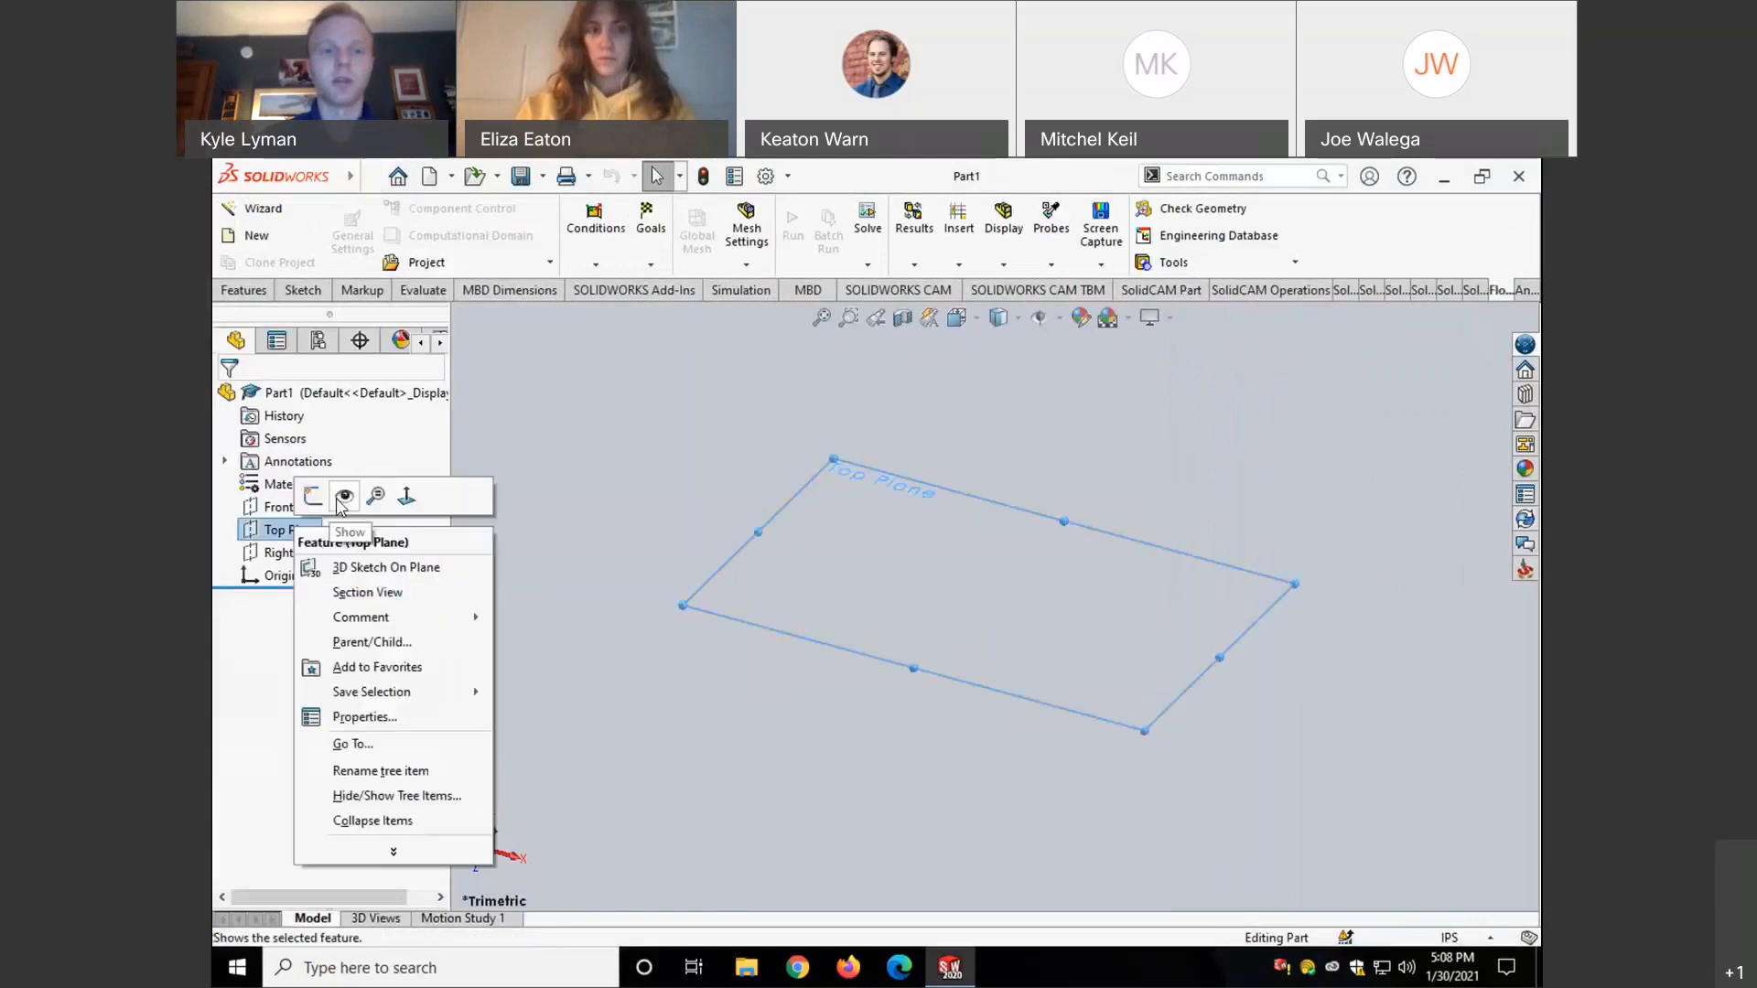
key("Escape")
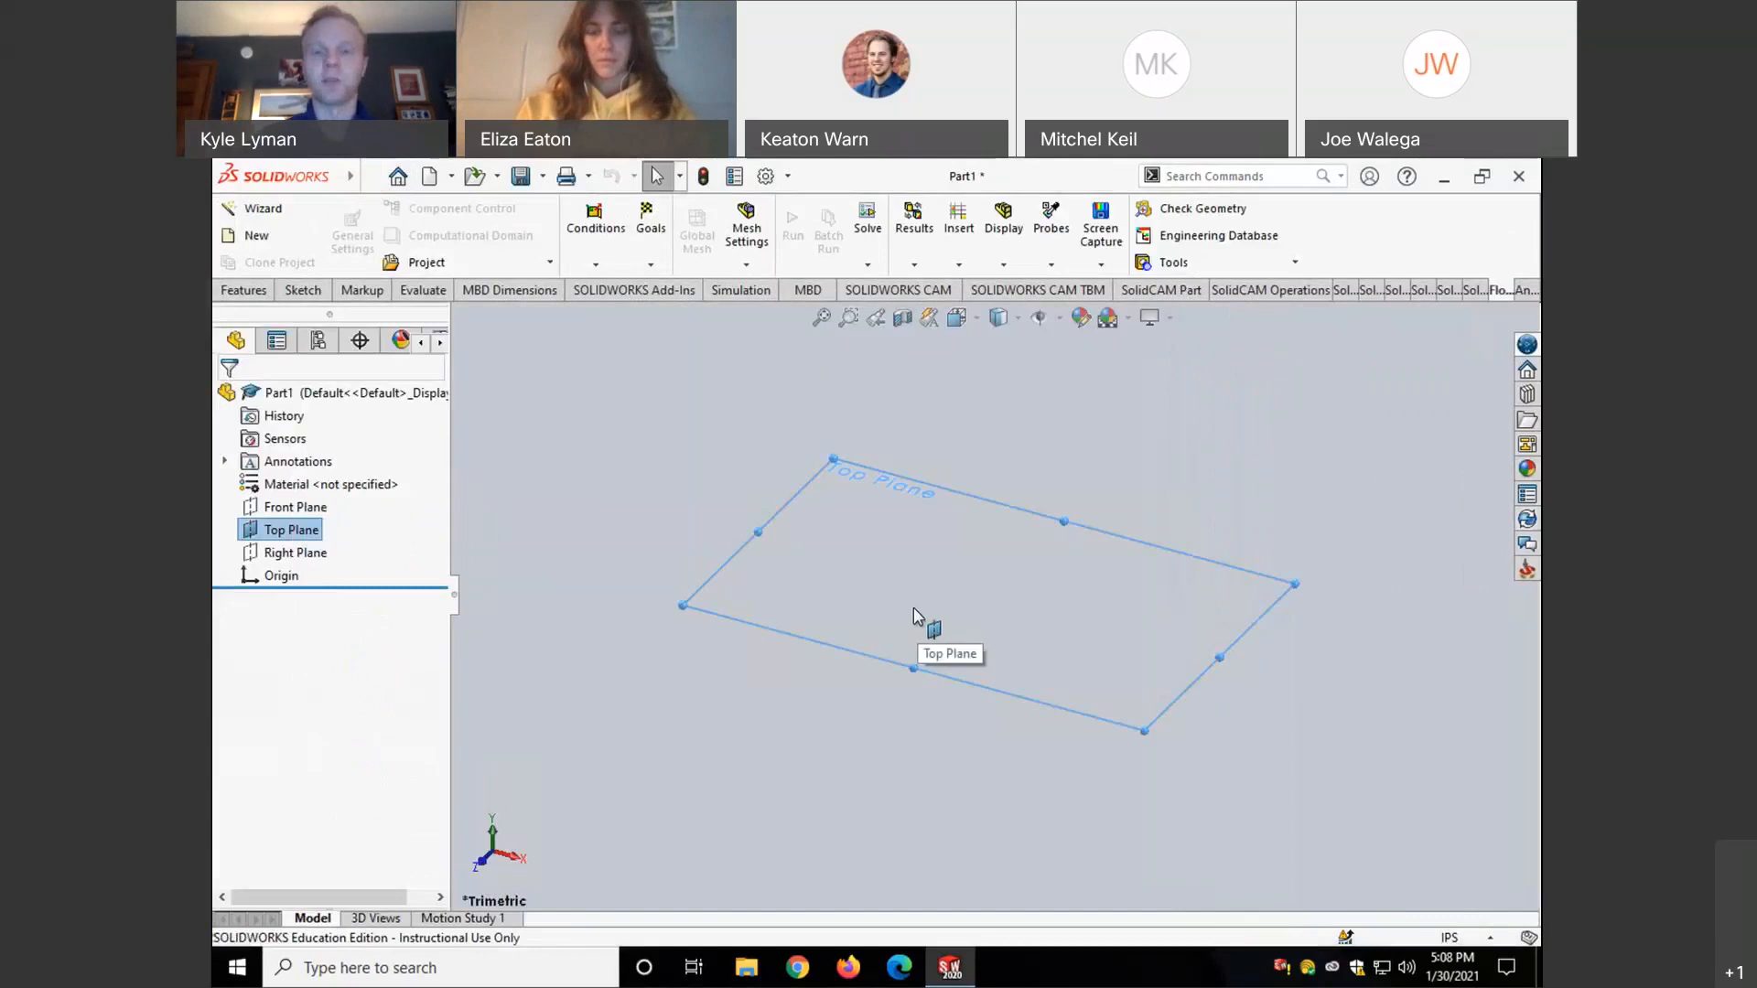
key("space")
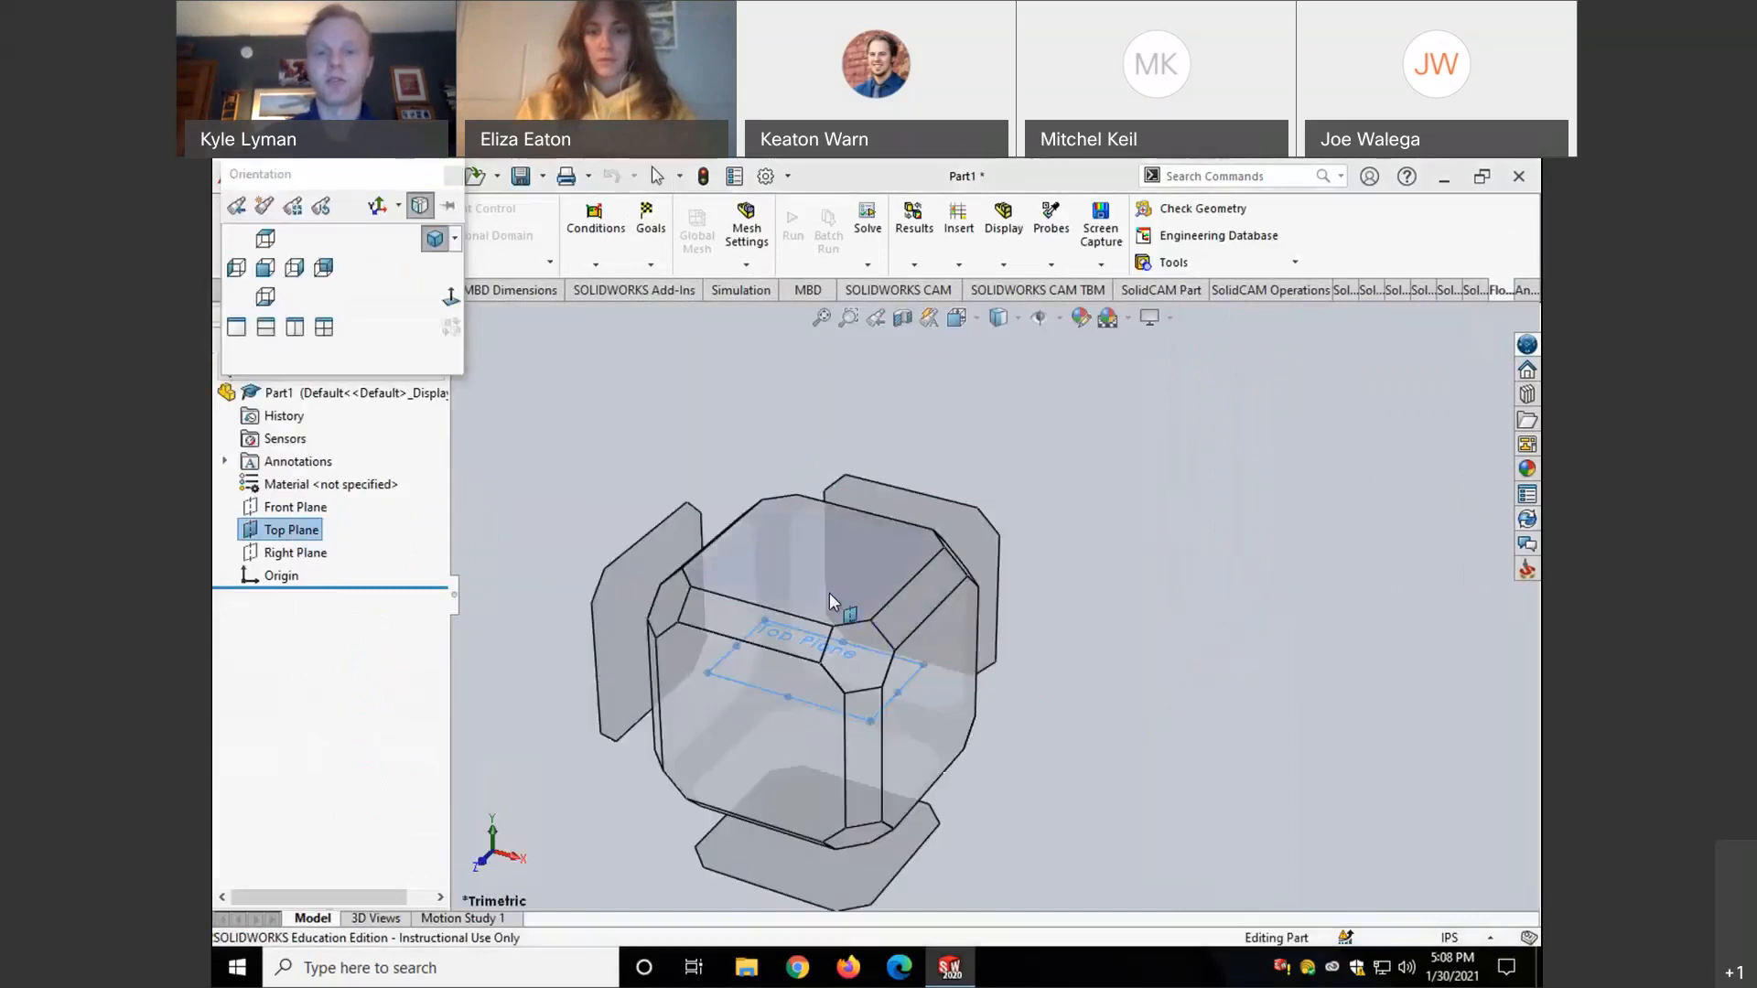
left_click(829, 593)
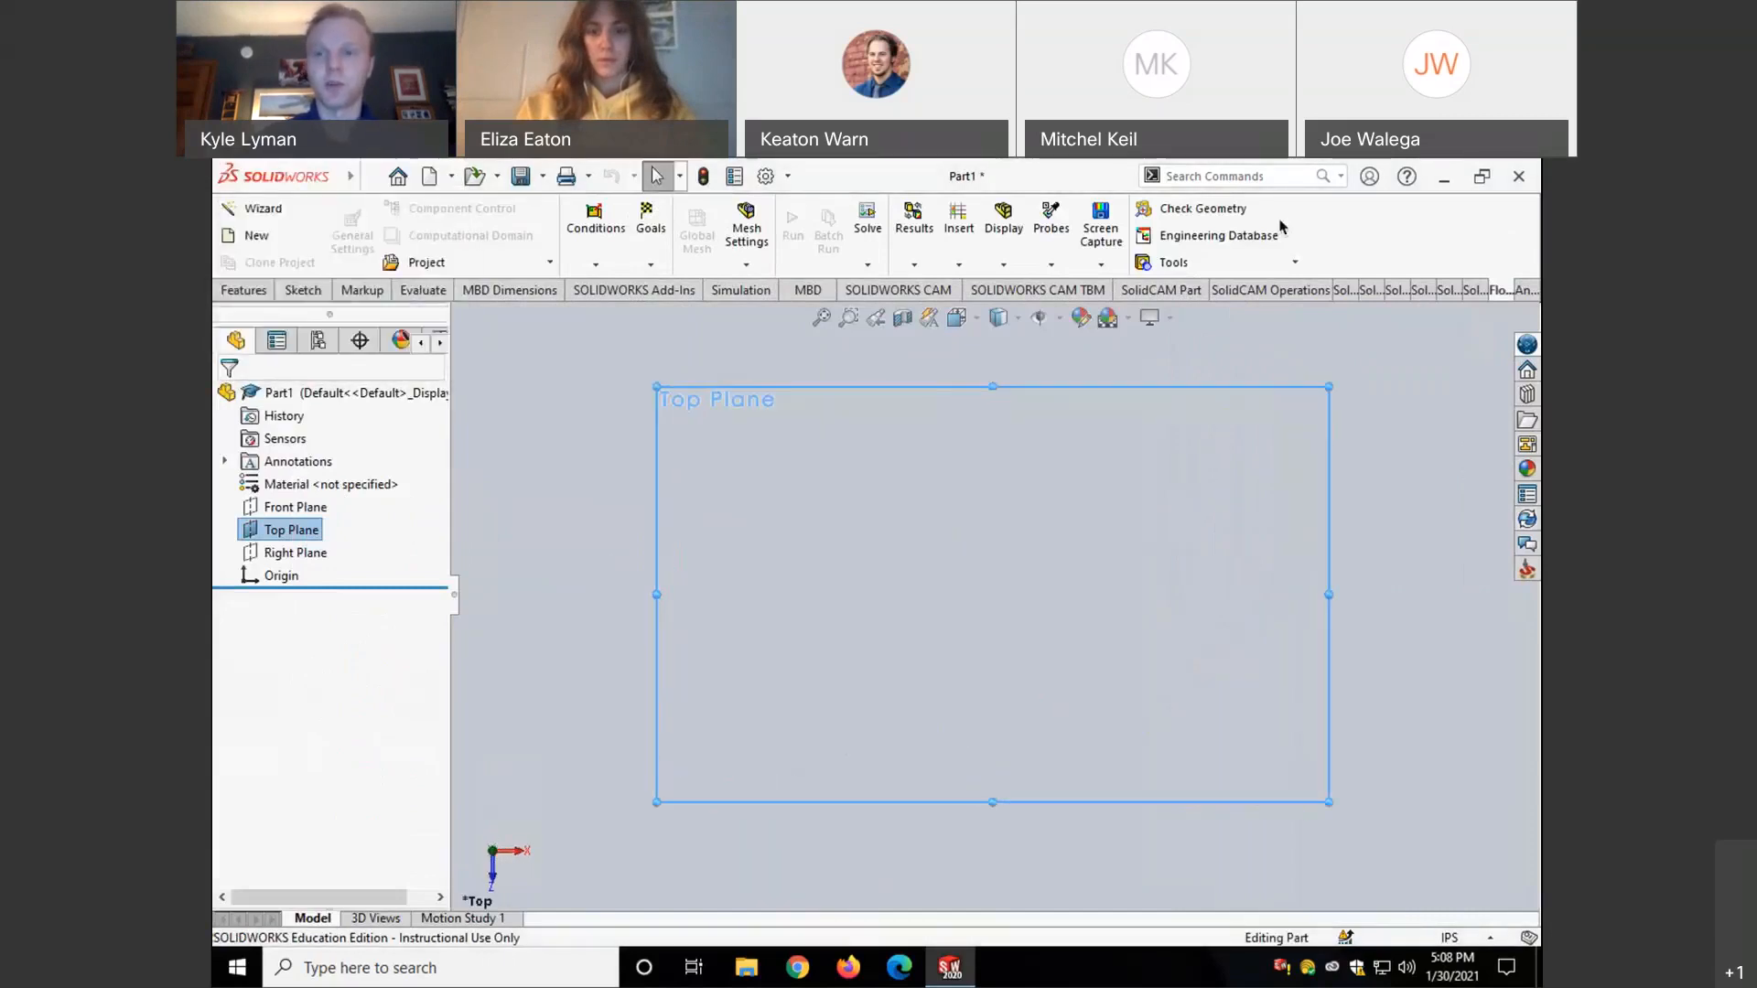
scroll(648, 570, "up", 2)
scroll(646, 562, "up", 6)
scroll(1267, 571, "down", 1)
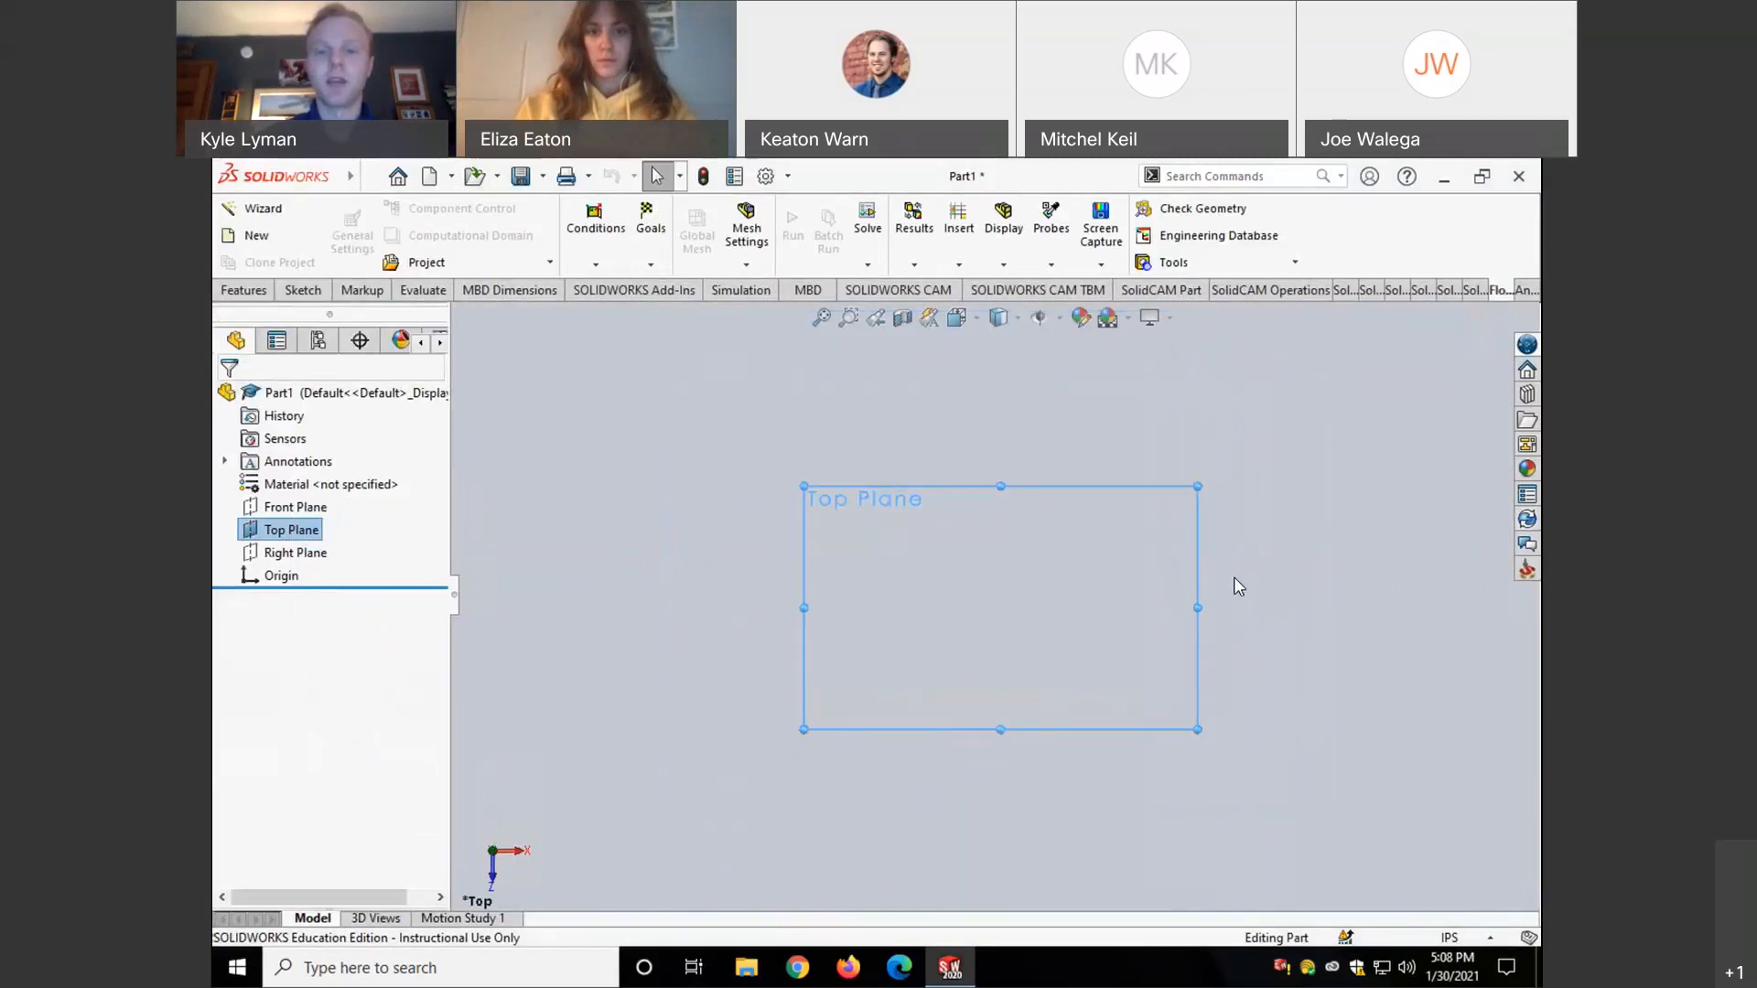
scroll(1233, 578, "down", 1)
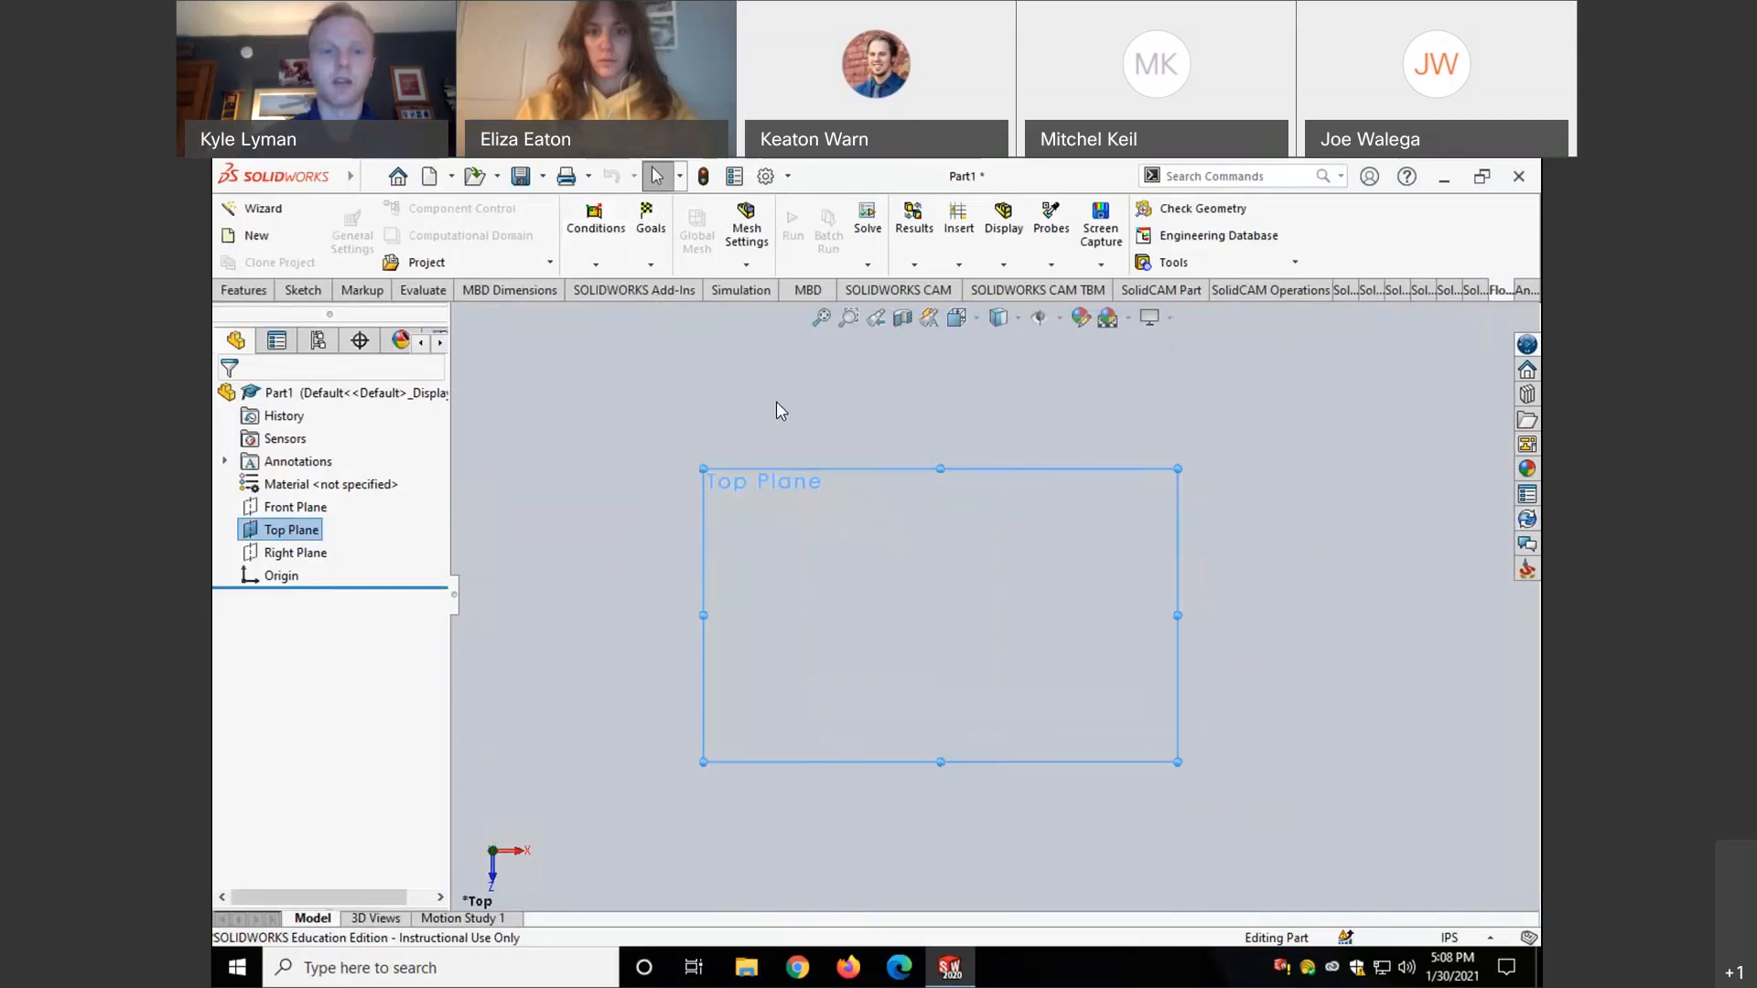
- Start a sketch on the Top Plane and draw a 12 in horizontal line from the origin along positive X
right_click(838, 530)
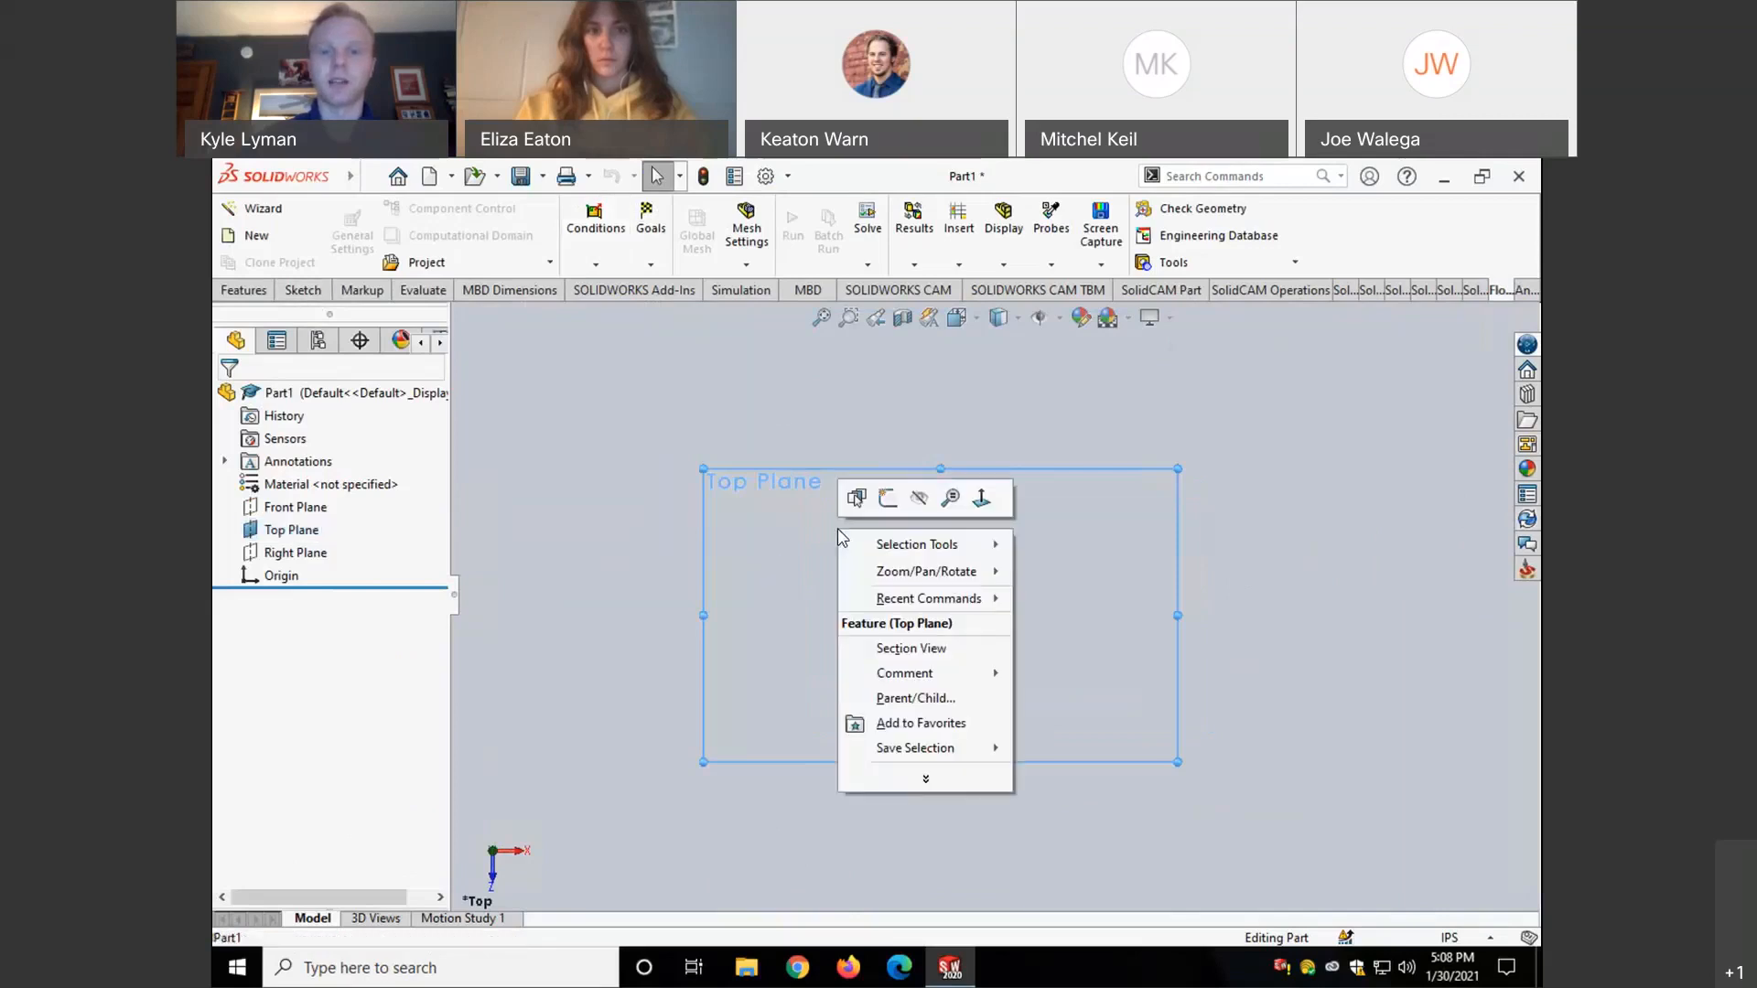
left_click(889, 498)
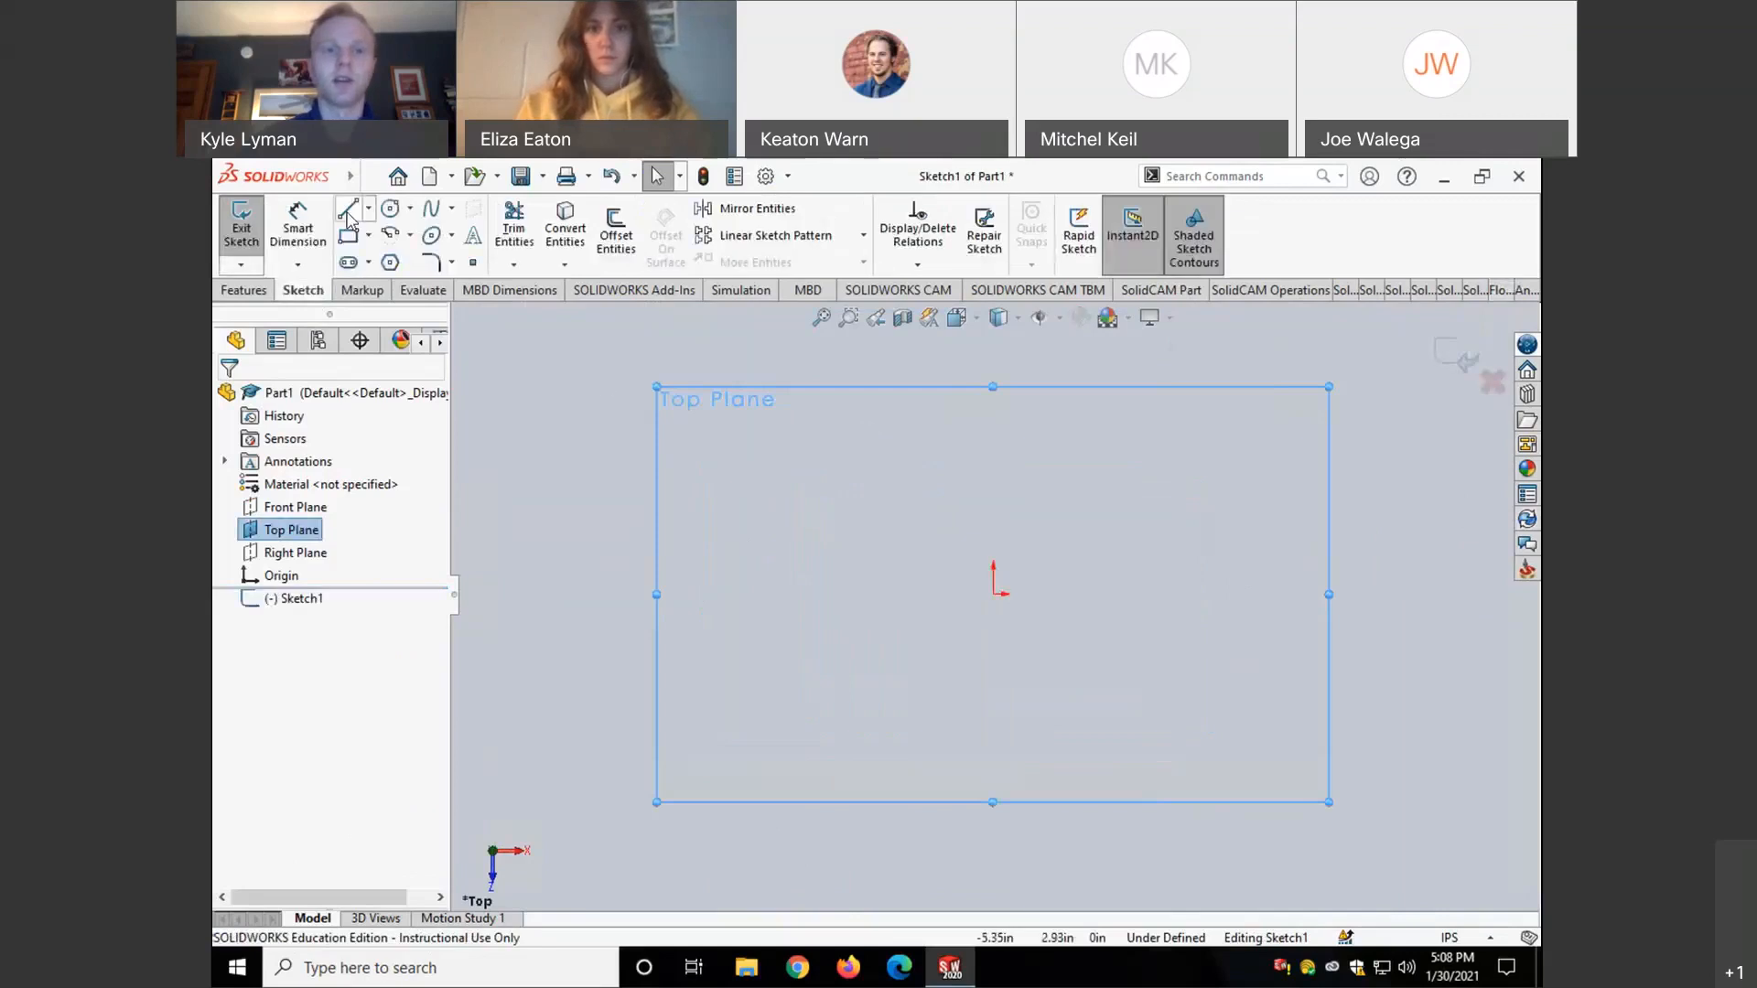
left_click(348, 211)
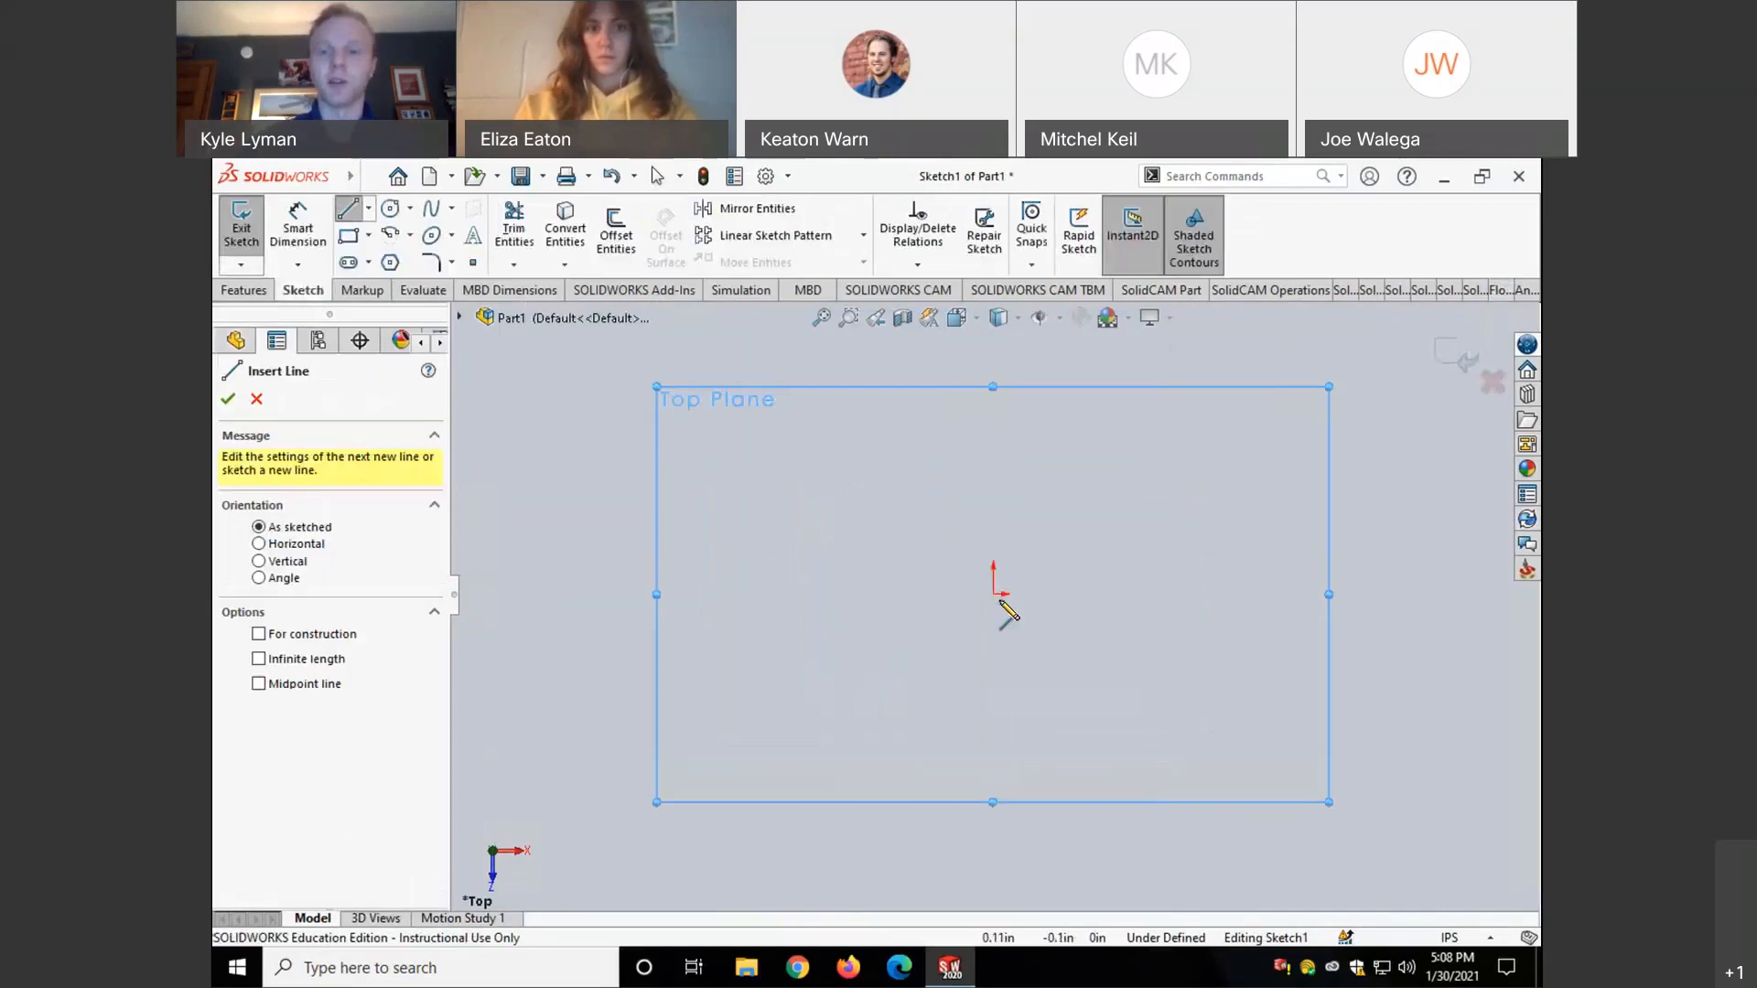
left_click(994, 594)
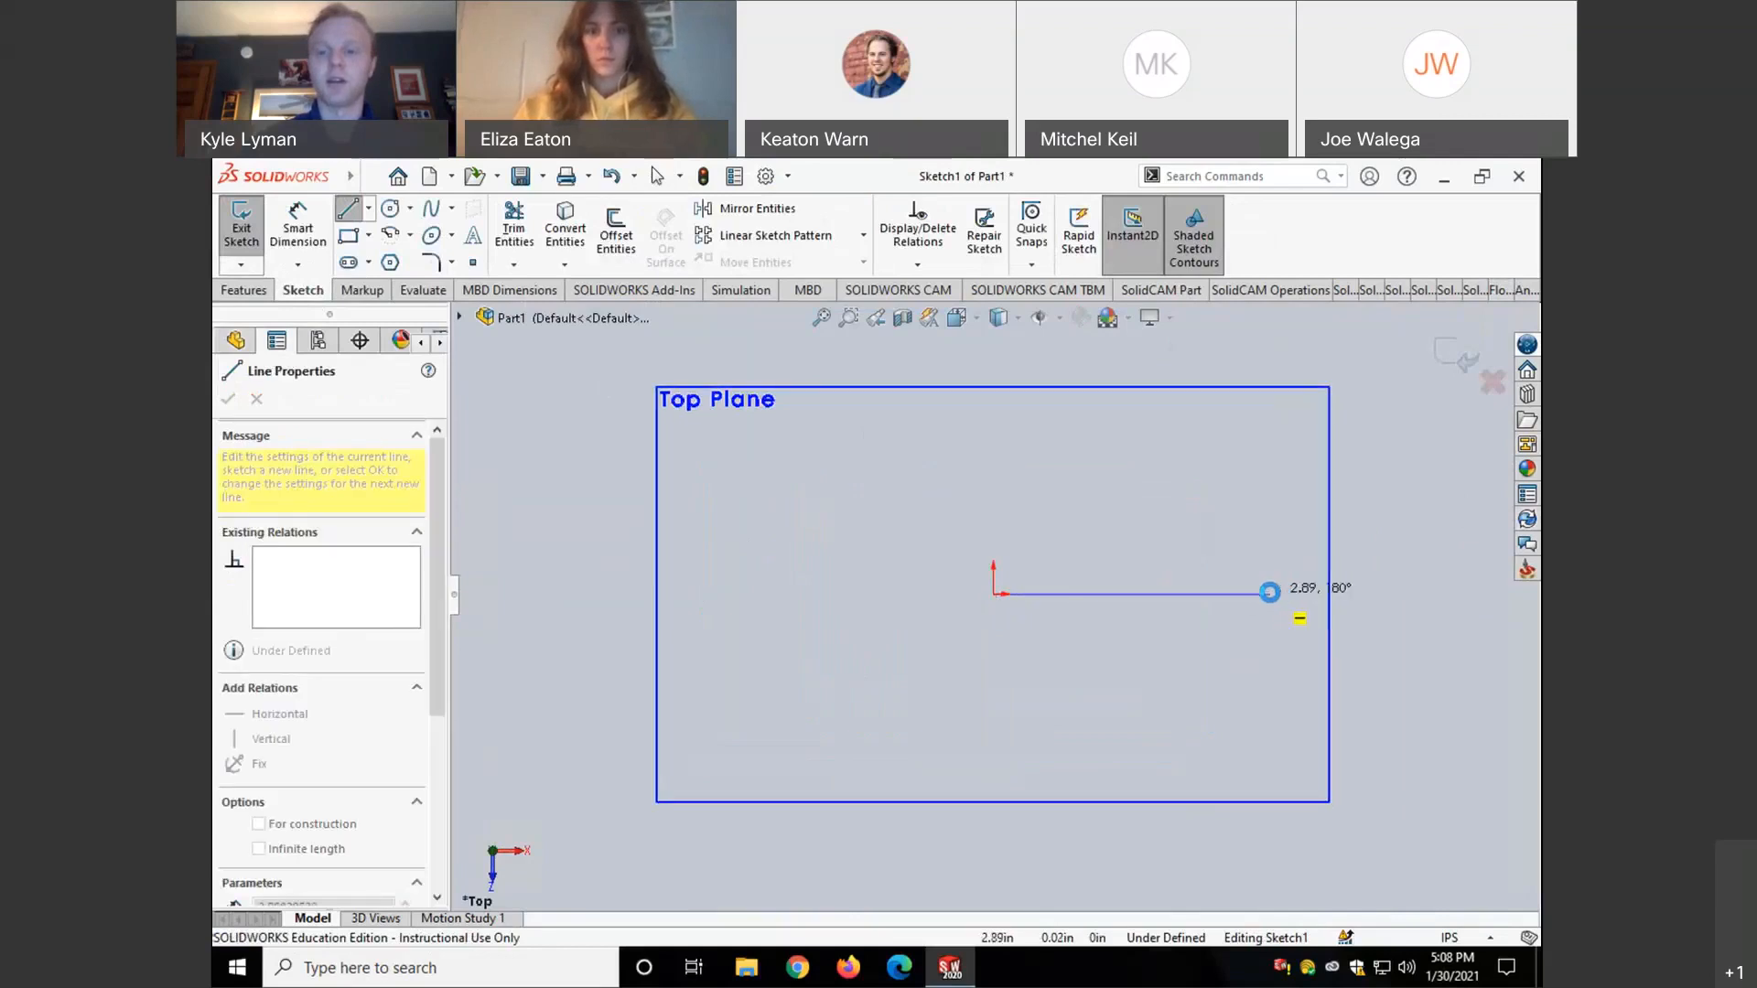
left_click(1269, 593)
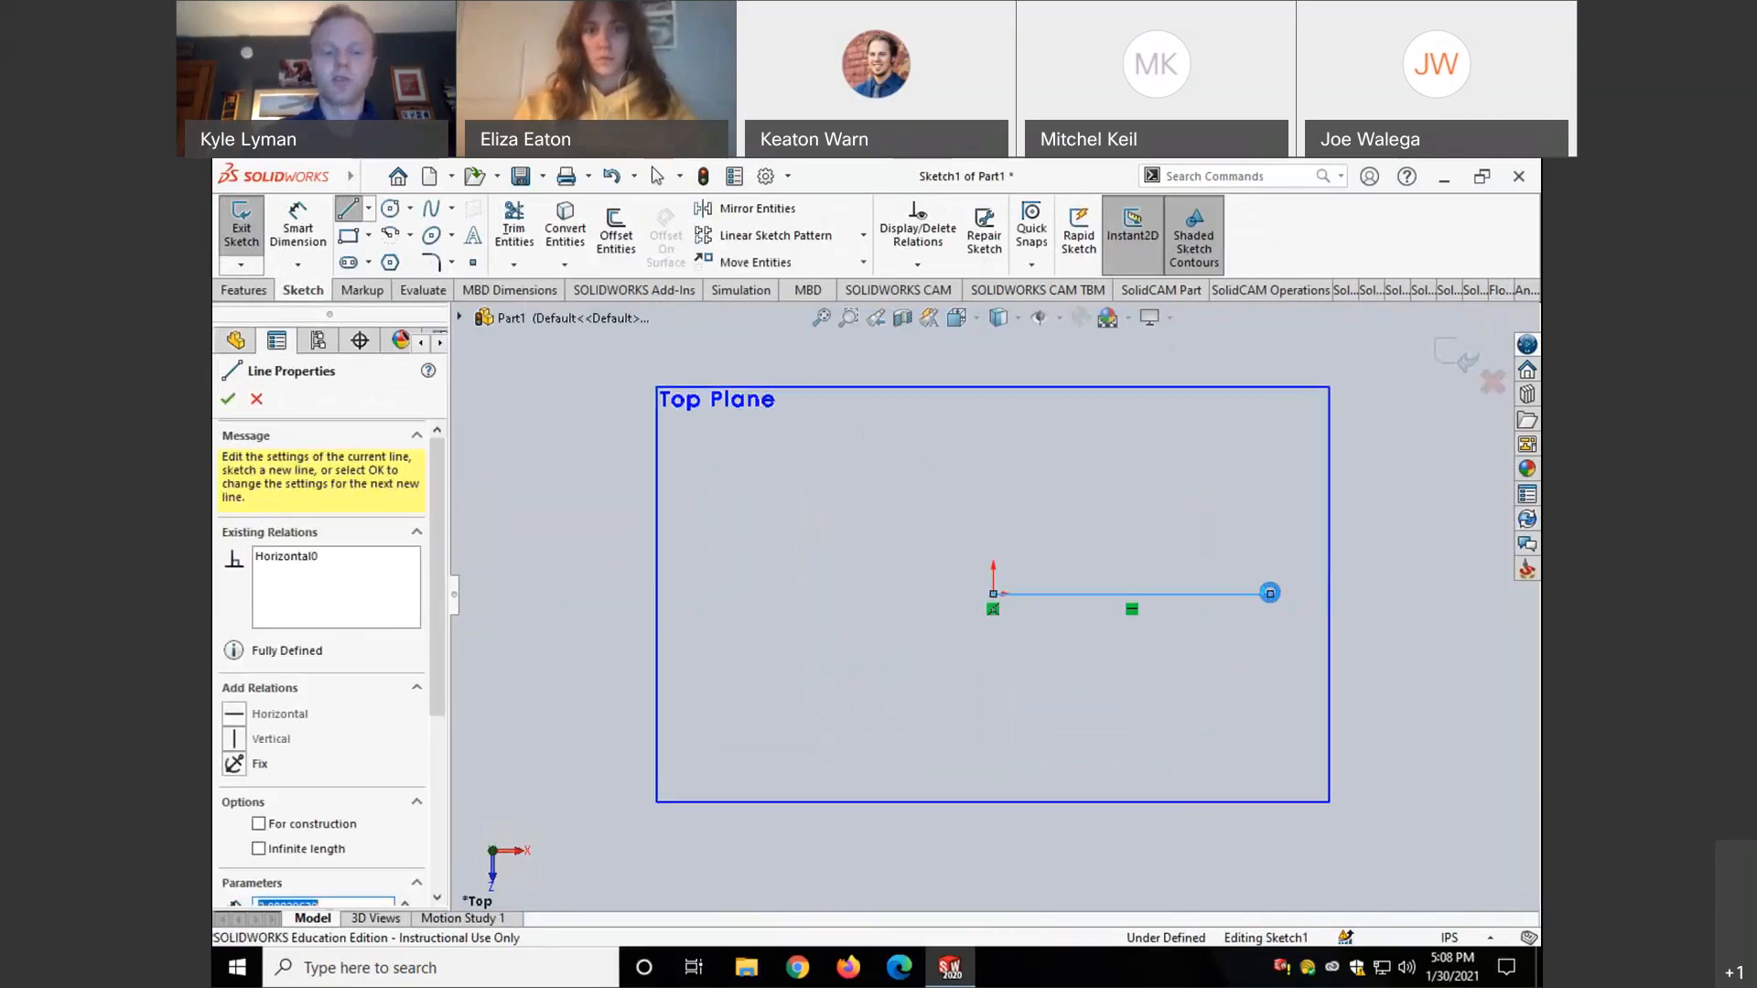
type("4")
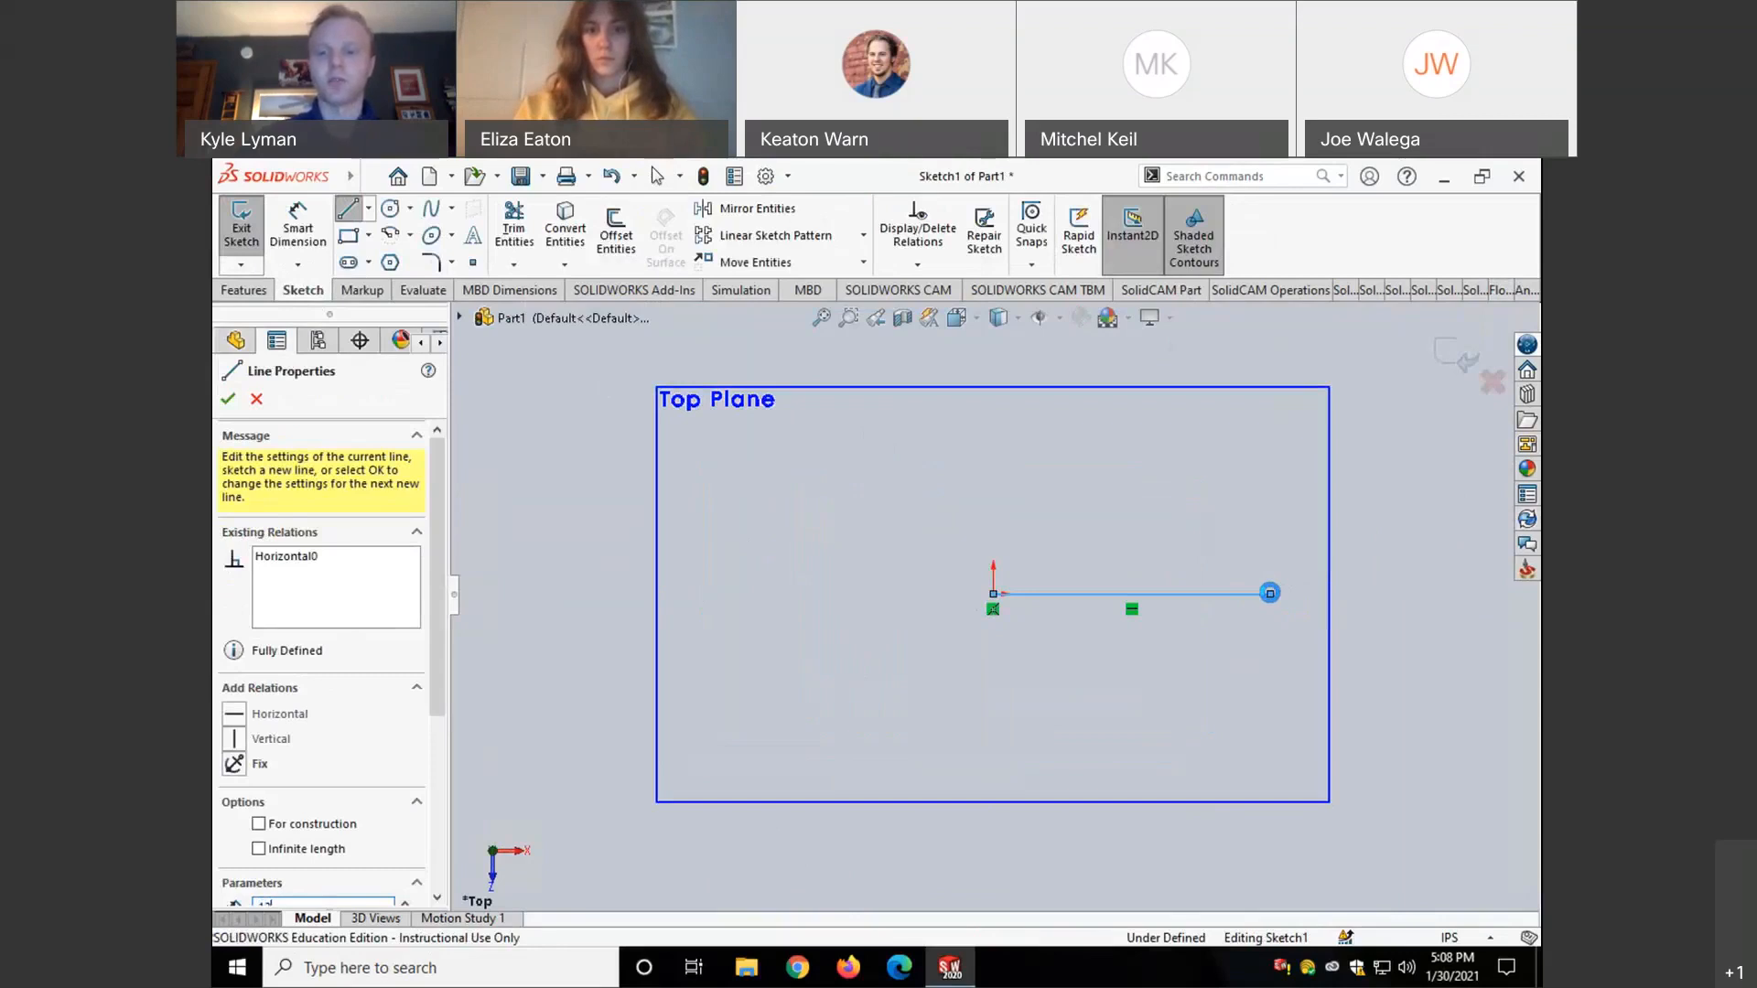
key("Return")
- Draw a vertical line about 18 in long upward from the free end of the horizontal line
scroll(1266, 596, "up", 5)
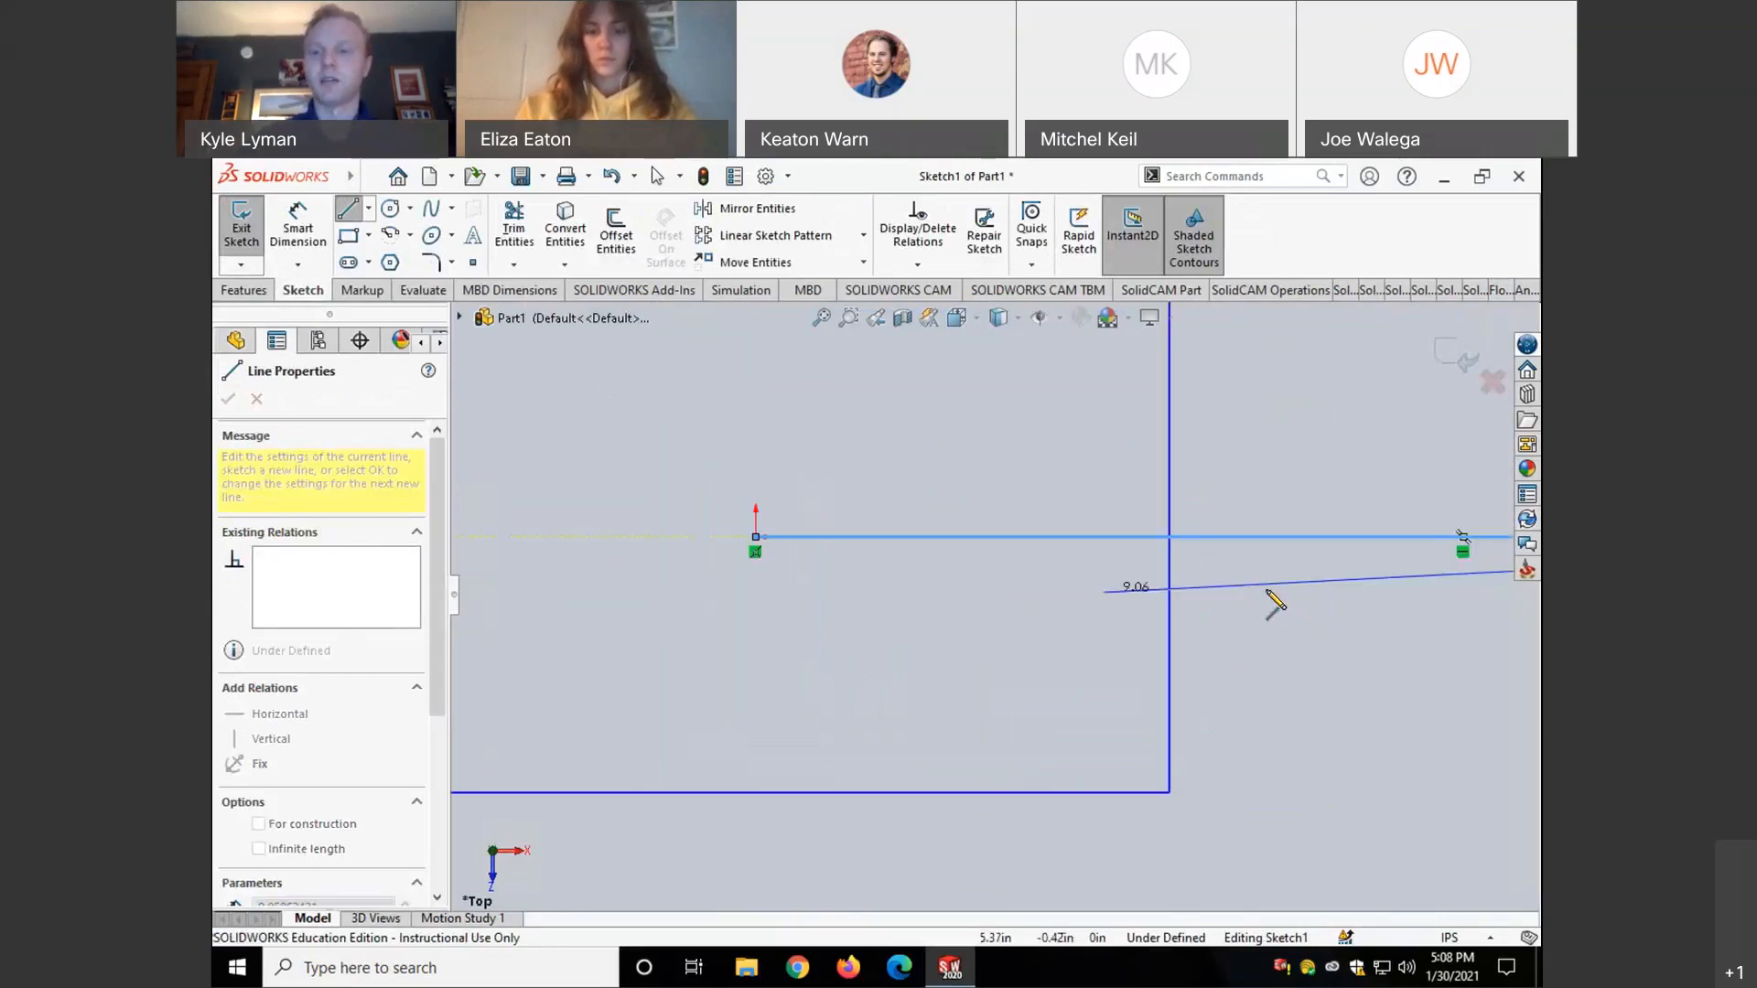
scroll(1267, 591, "up", 1)
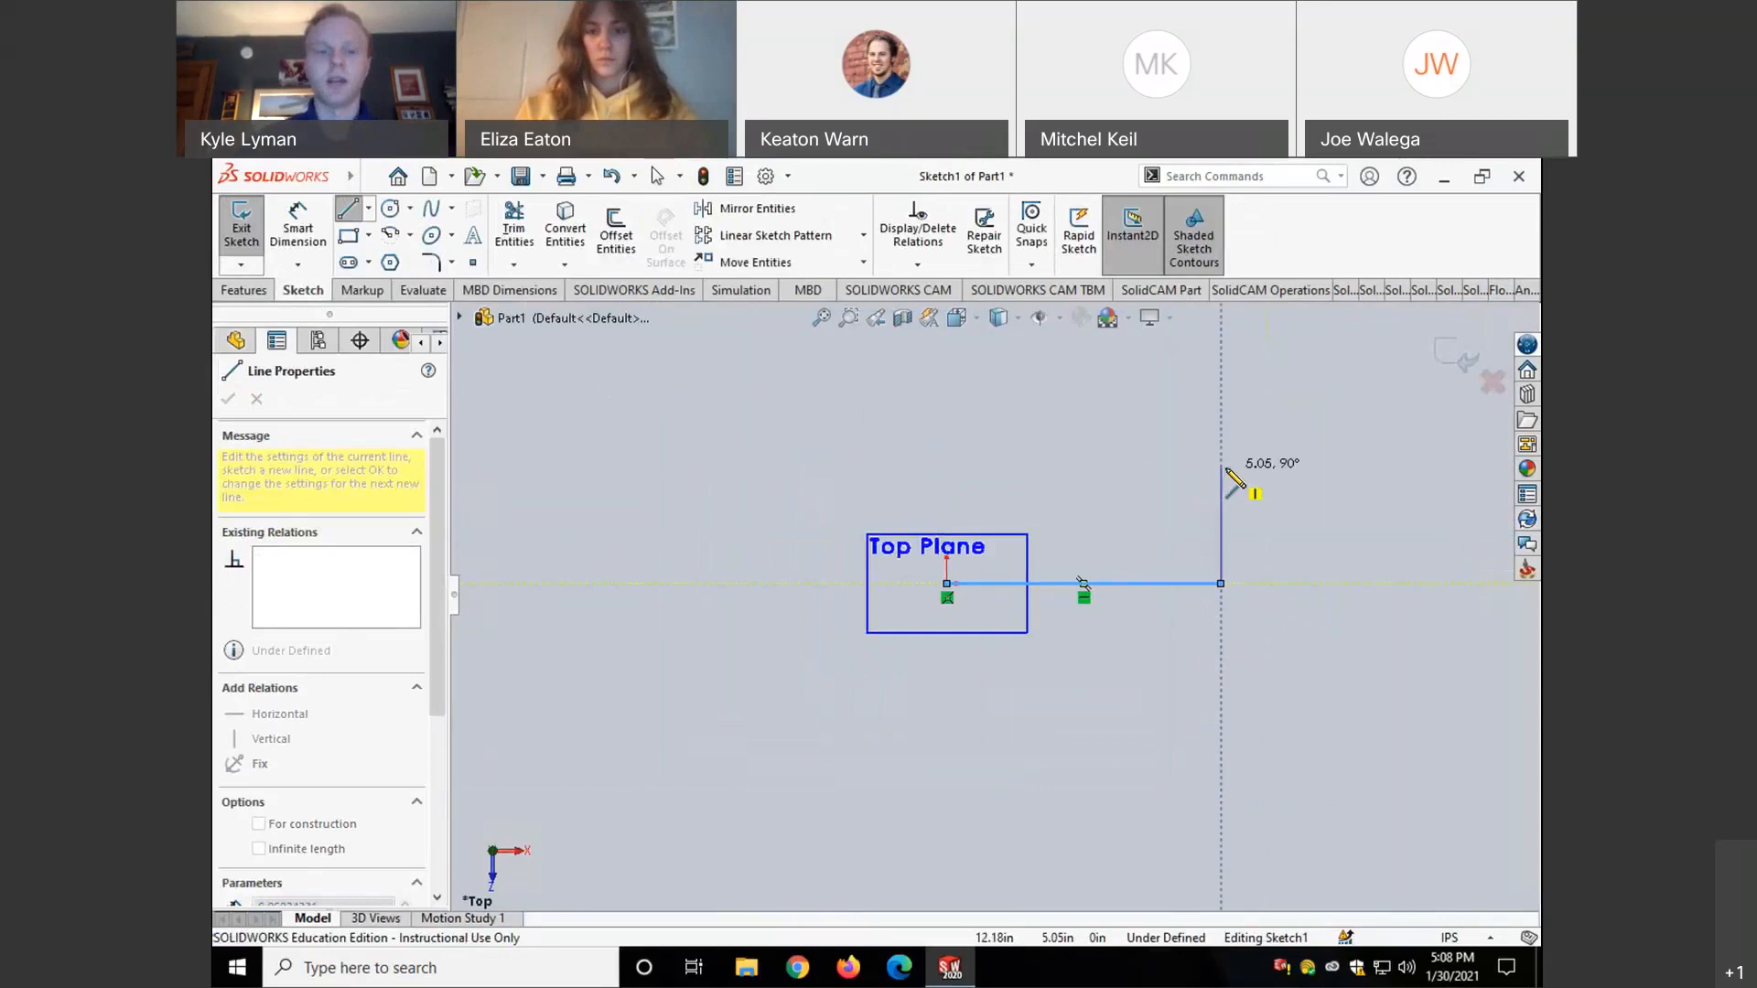
left_click(1226, 468)
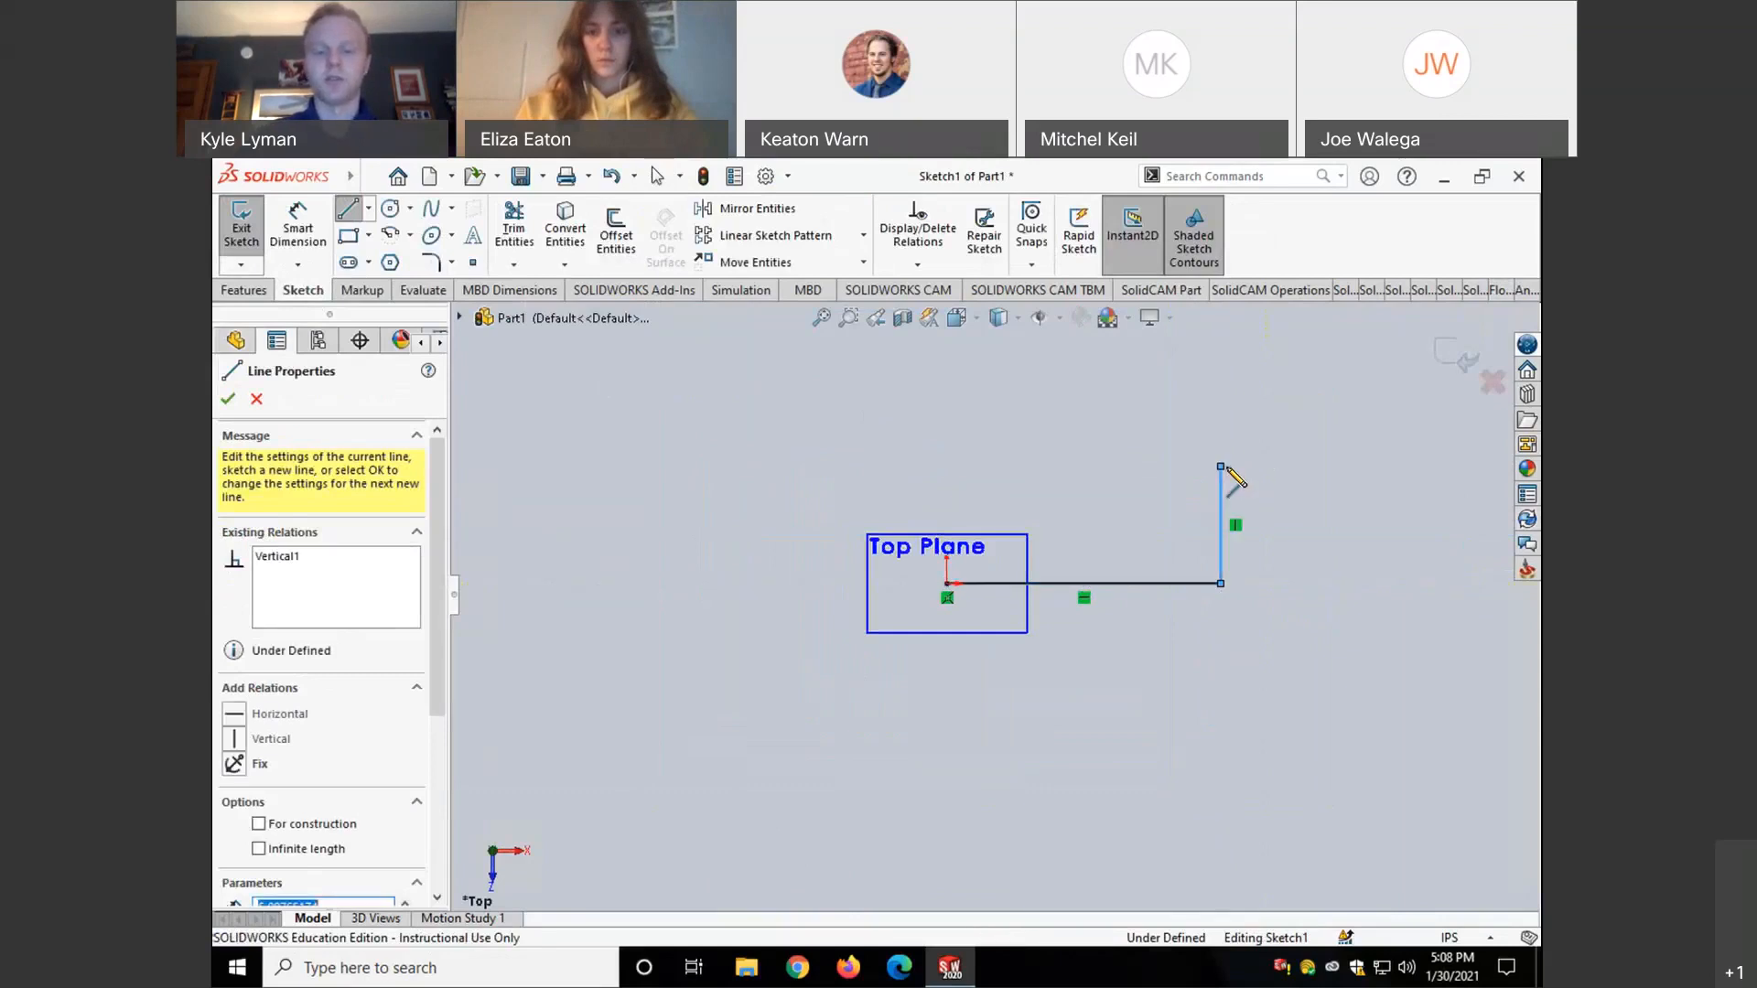
type("10")
key("Return")
- Complete the rectangle with a horizontal line and a vertical line back to the origin, and exit the sketch
scroll(1208, 464, "up", 3)
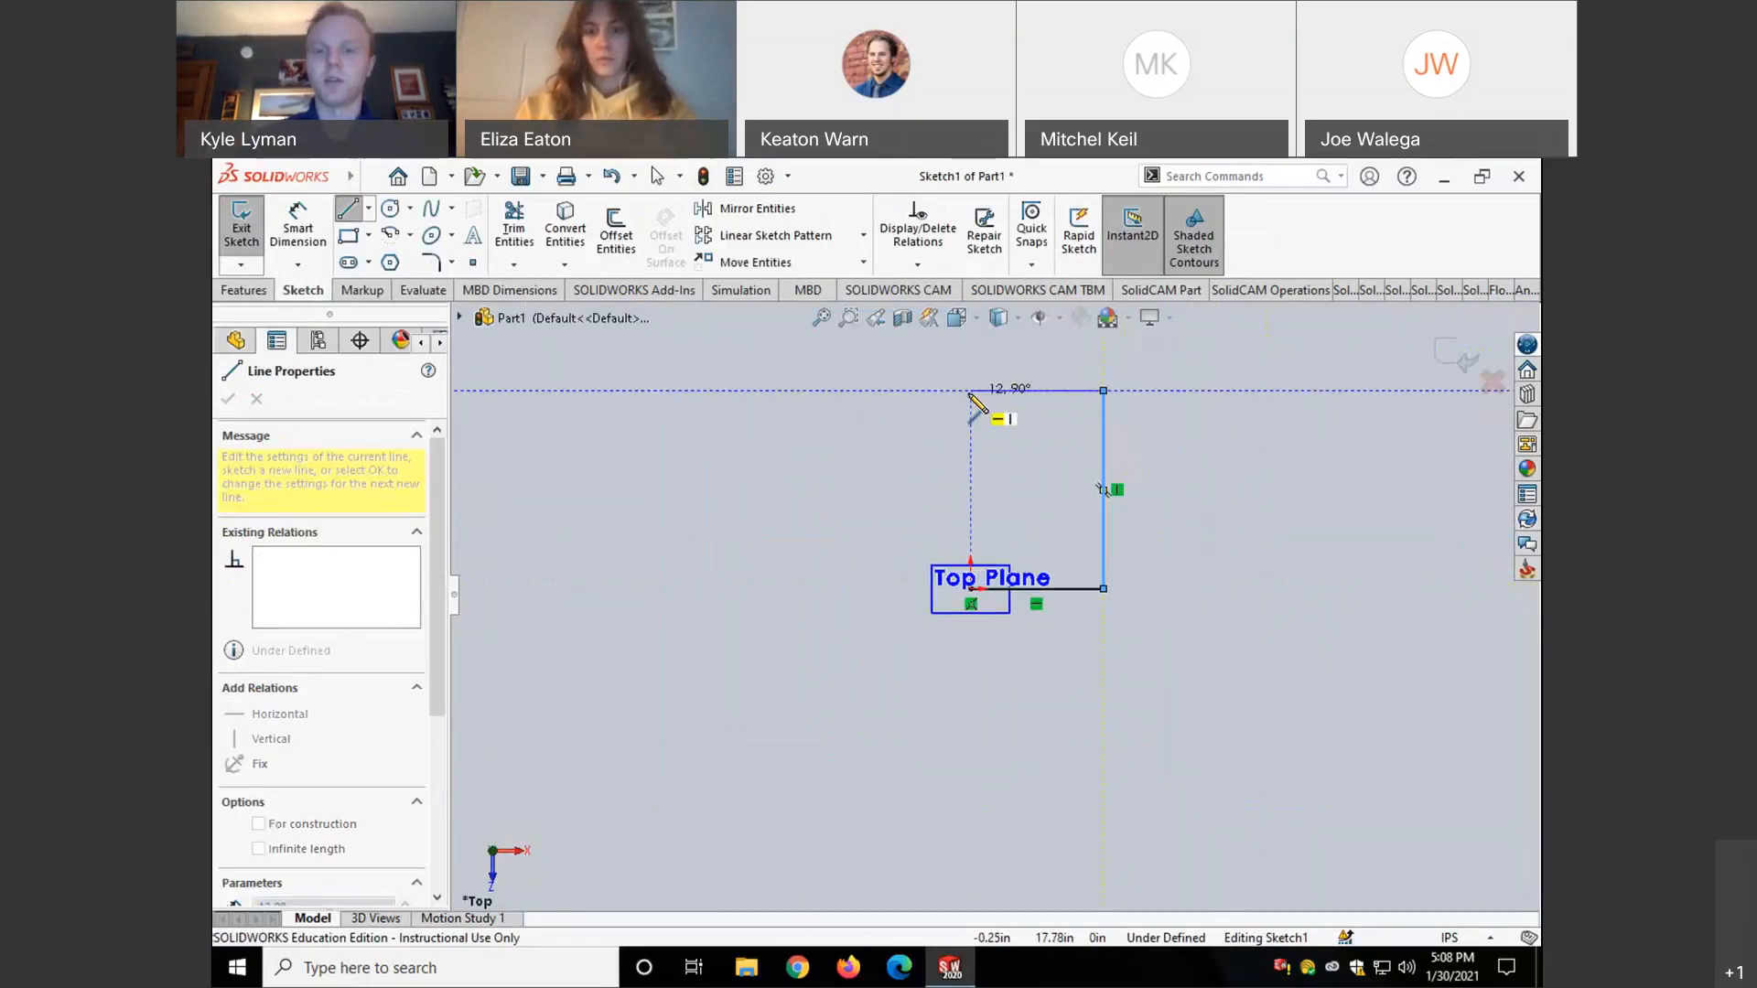
left_click(971, 391)
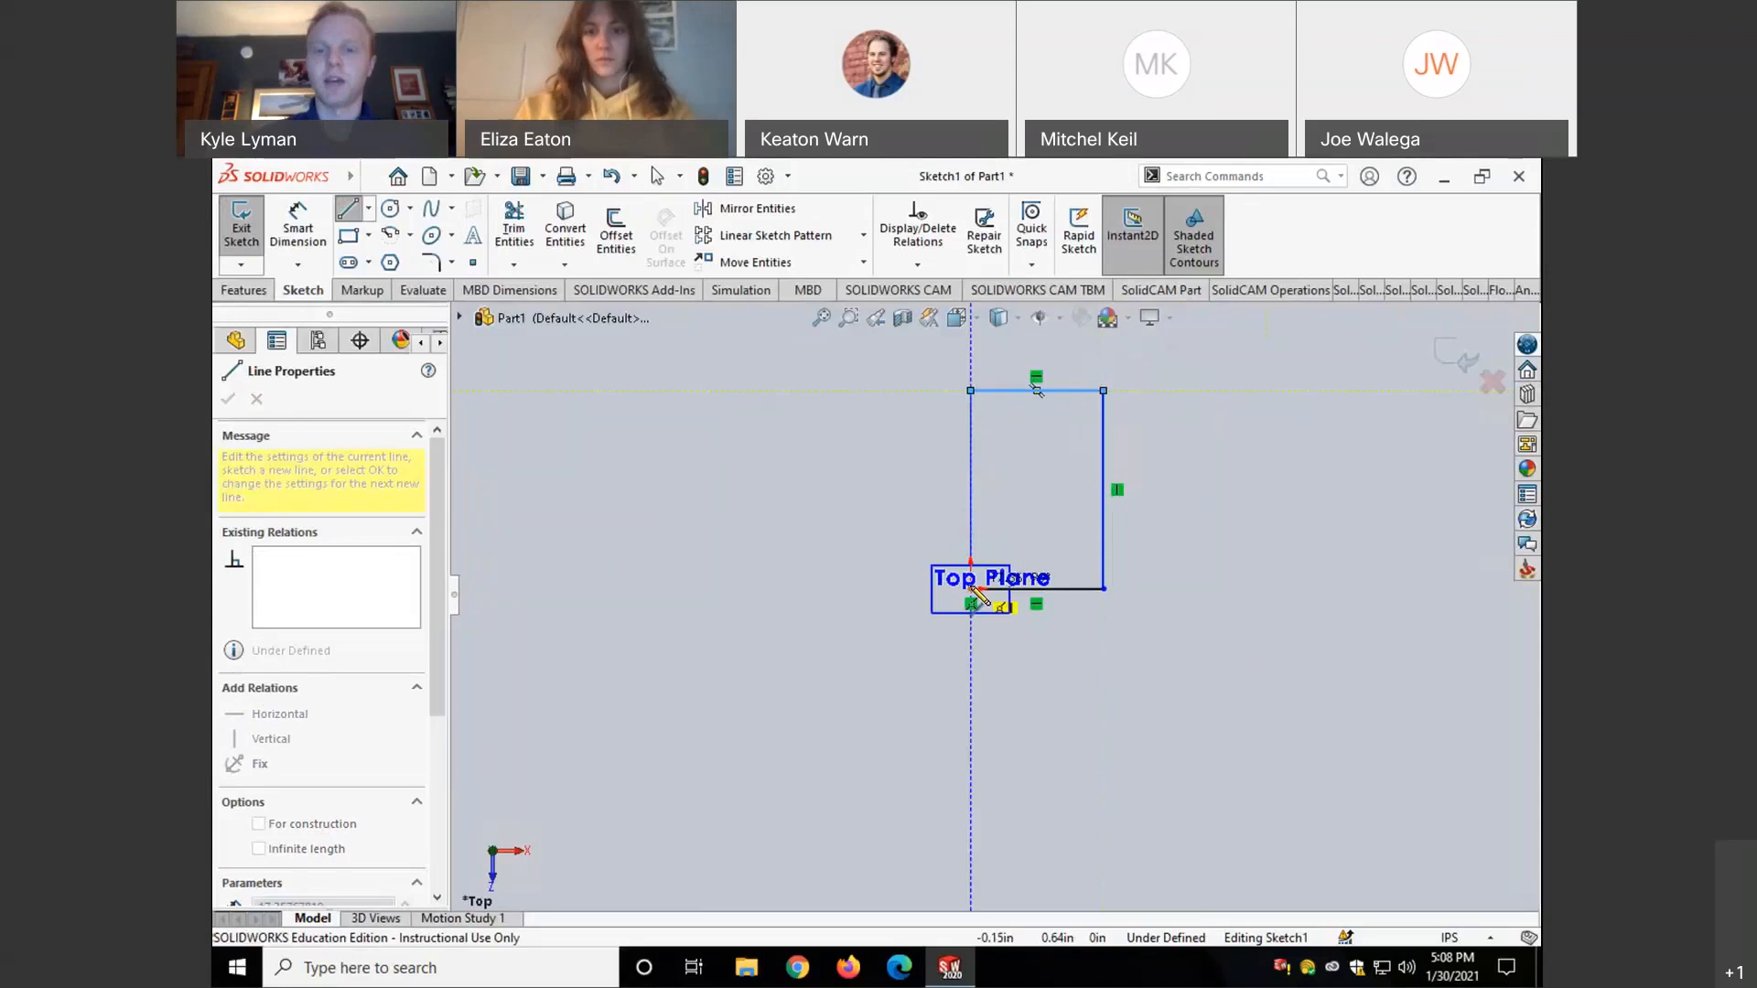
left_click(971, 589)
key("Escape")
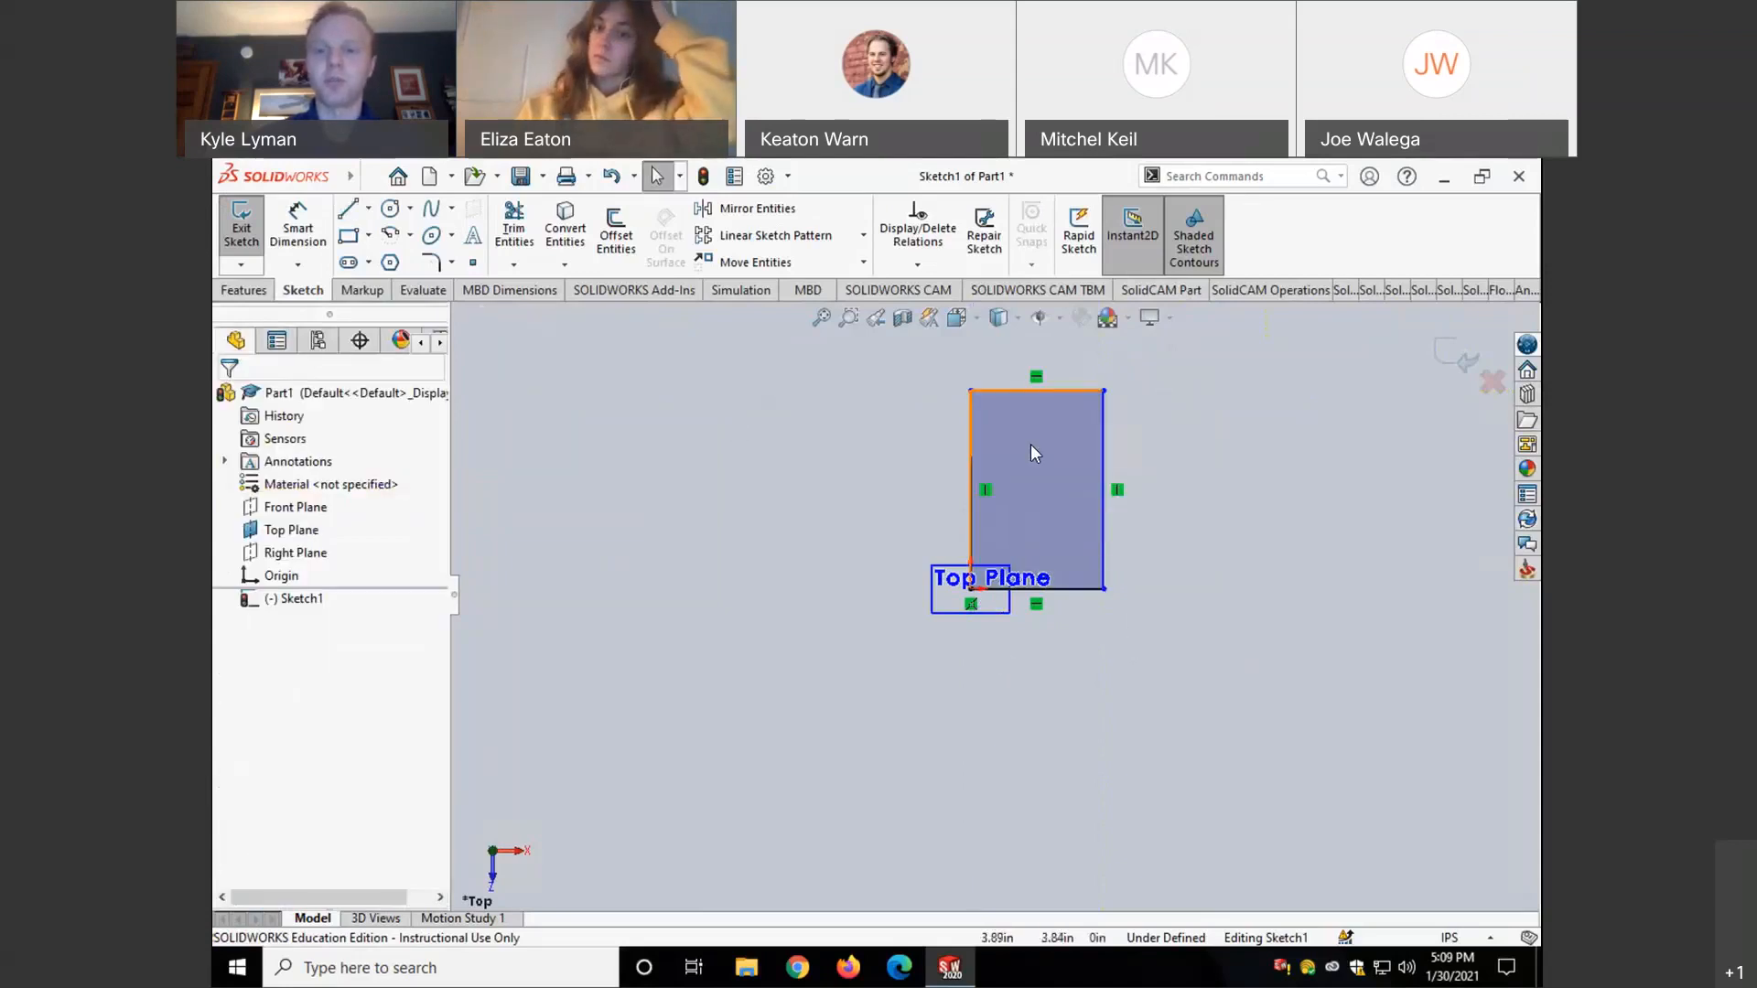
scroll(1069, 458, "up", 2)
scroll(1069, 457, "down", 4)
scroll(898, 709, "down", 2)
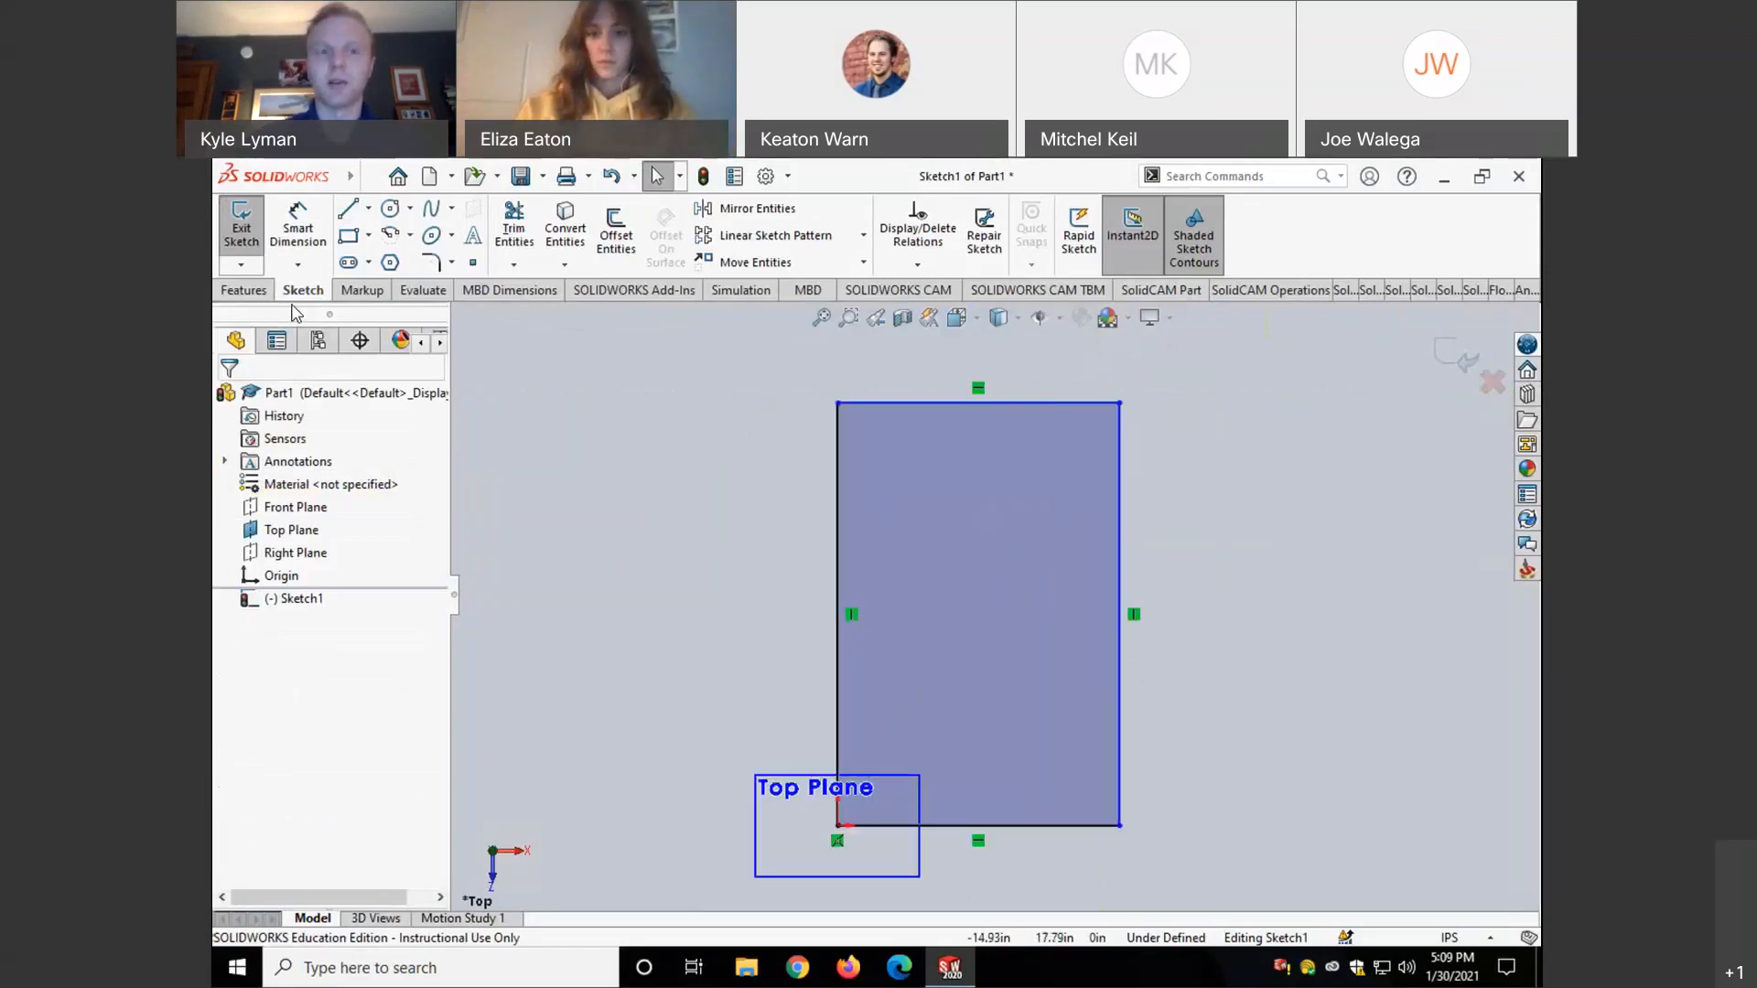
left_click(242, 236)
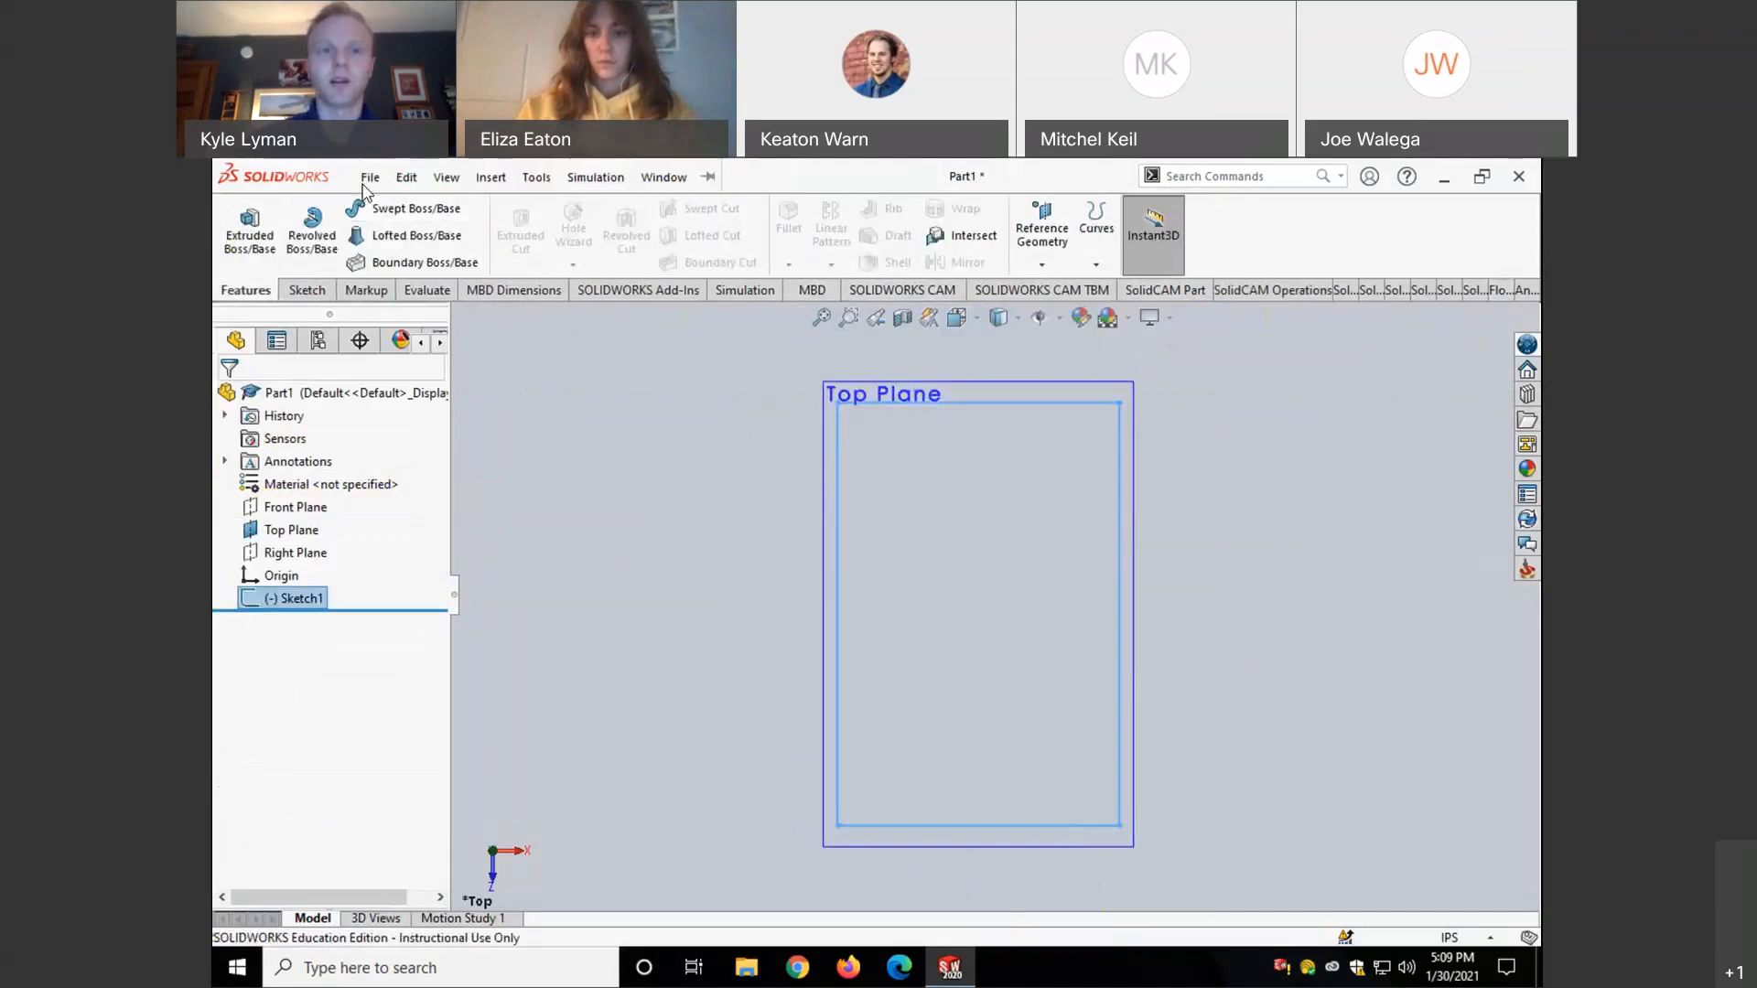
- Create a Fill Surface using the rectangle sketch as the patch boundary with the Contact edge setting
left_click(369, 178)
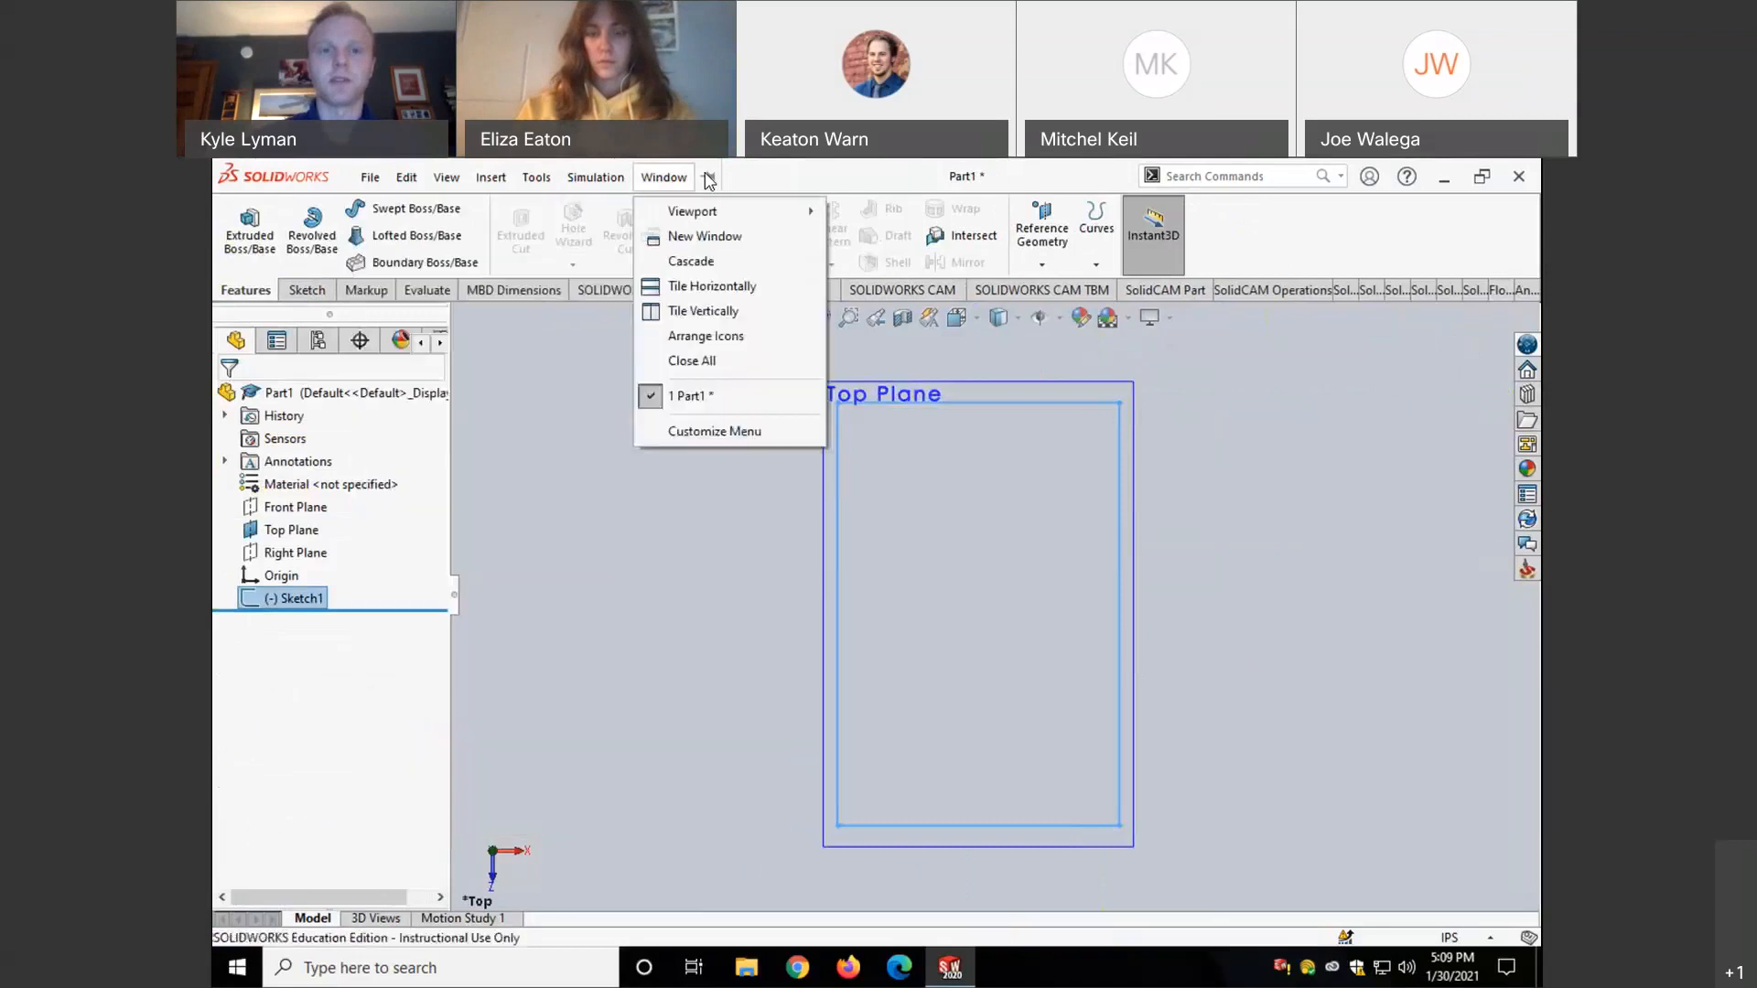
left_click(708, 178)
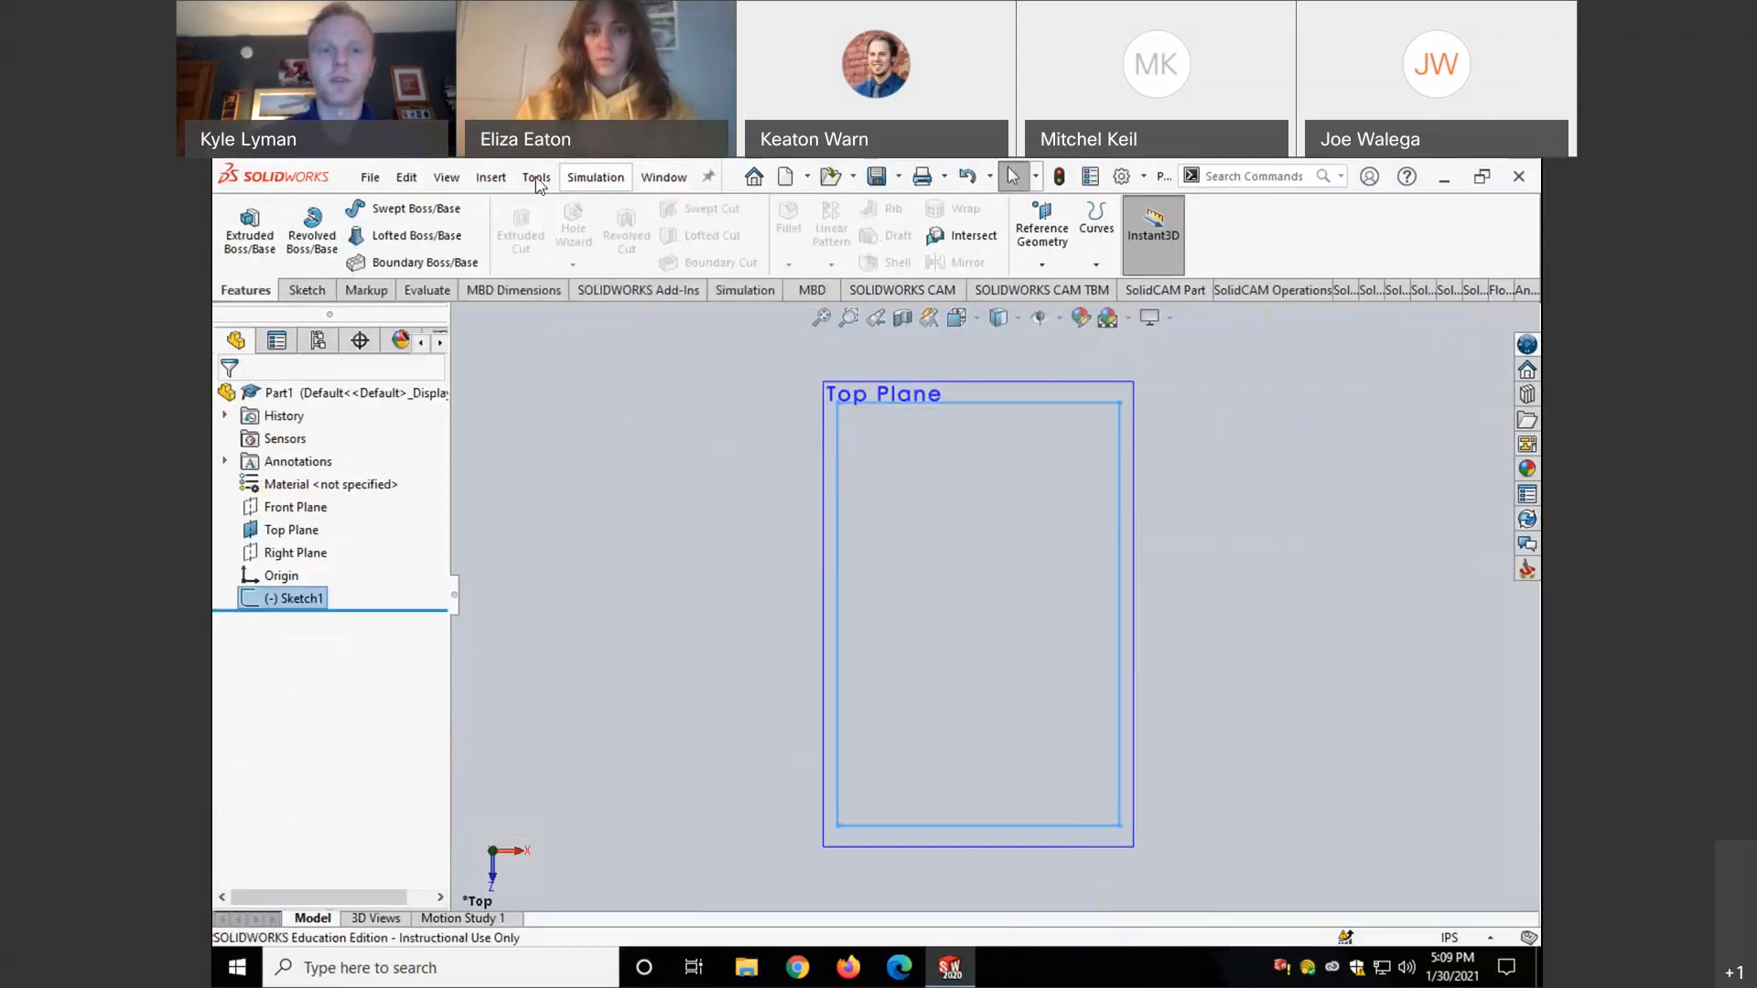
left_click(499, 183)
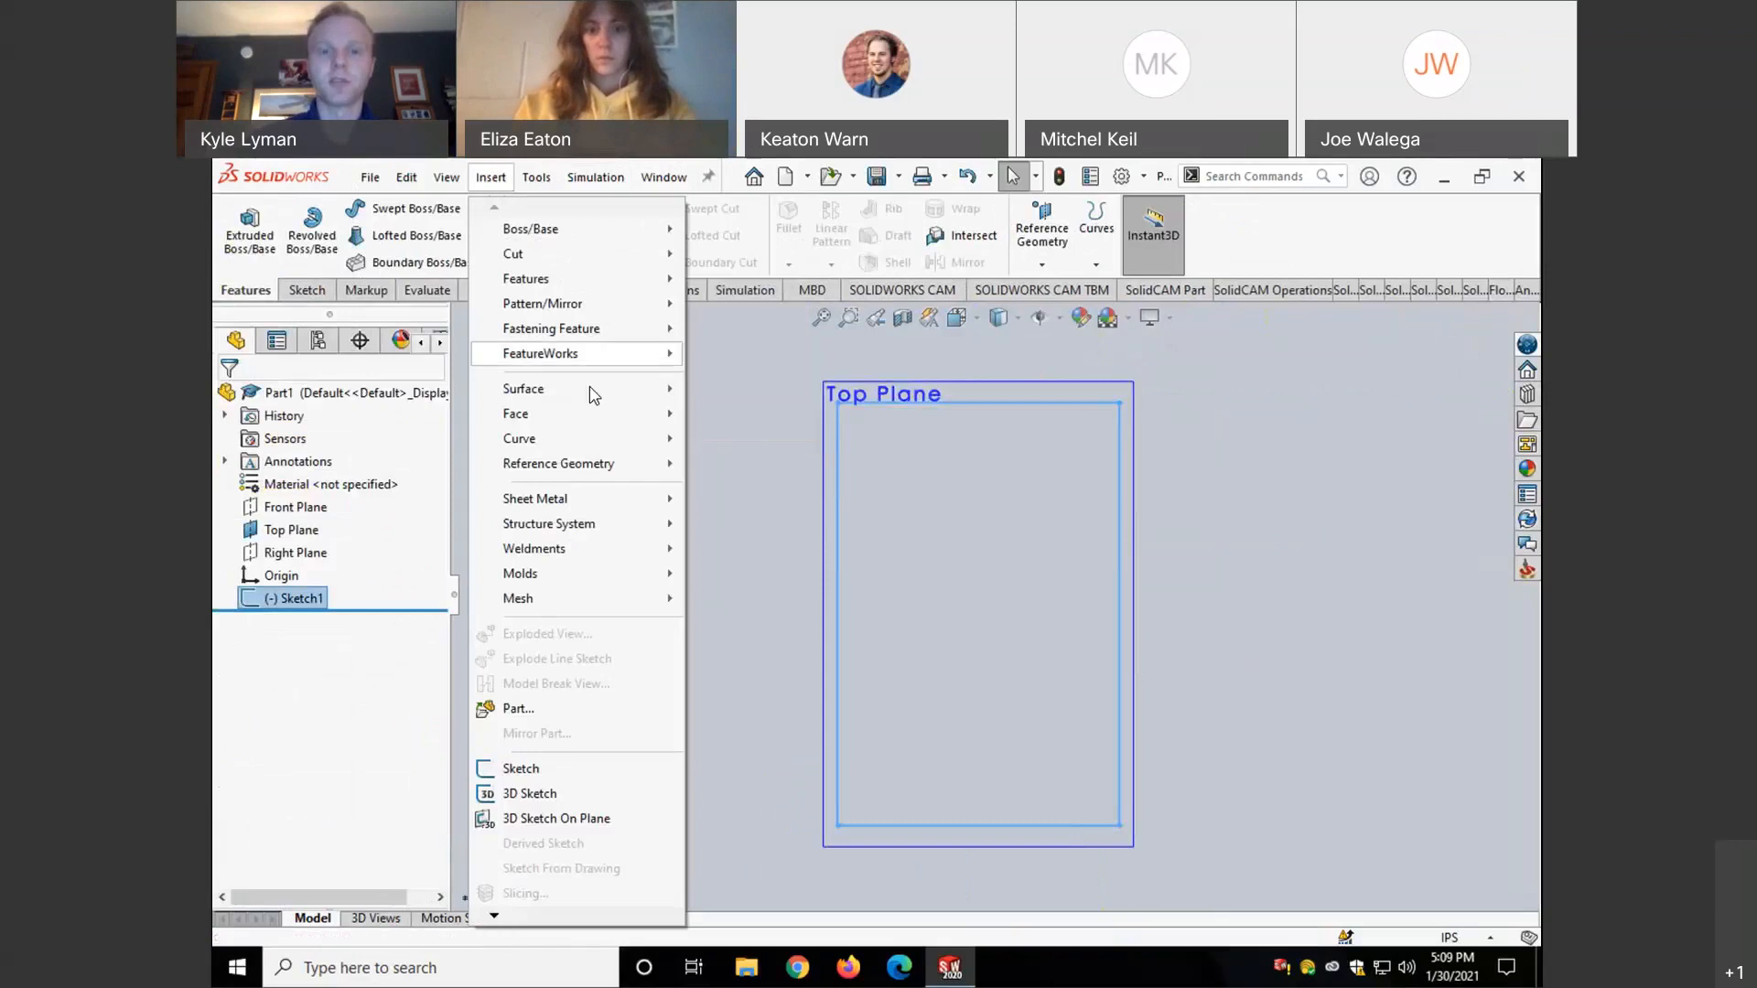
mouse_move(590, 390)
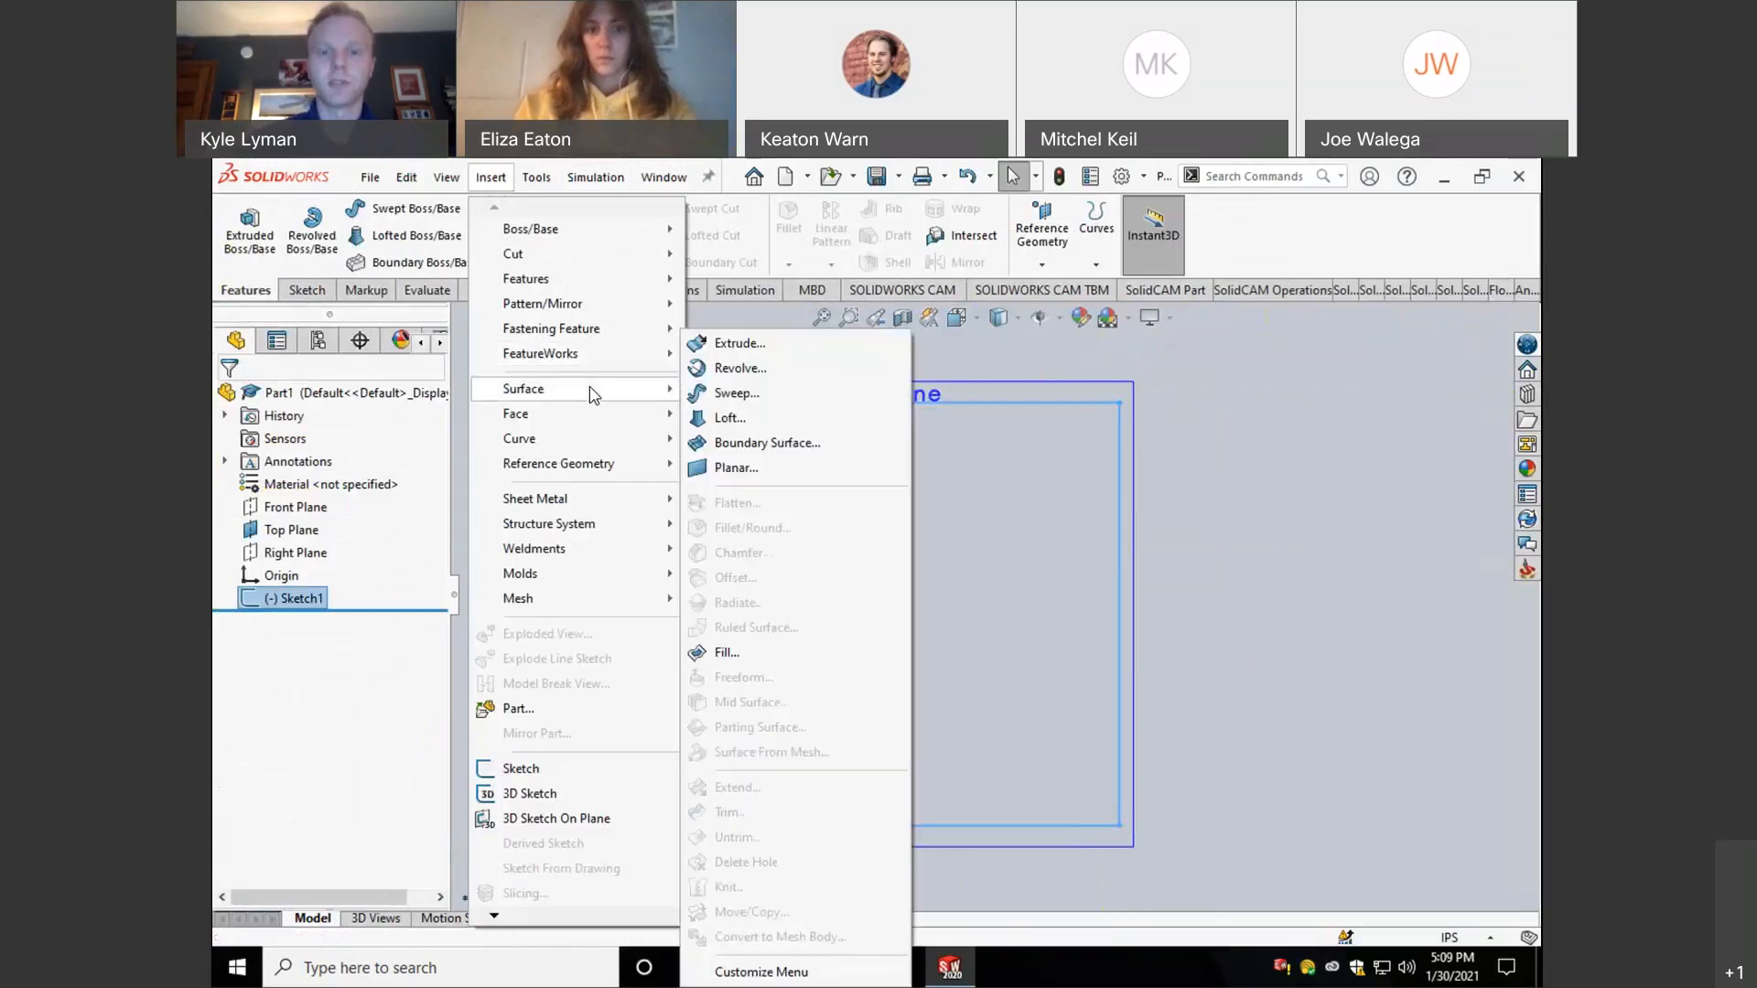
left_click(794, 667)
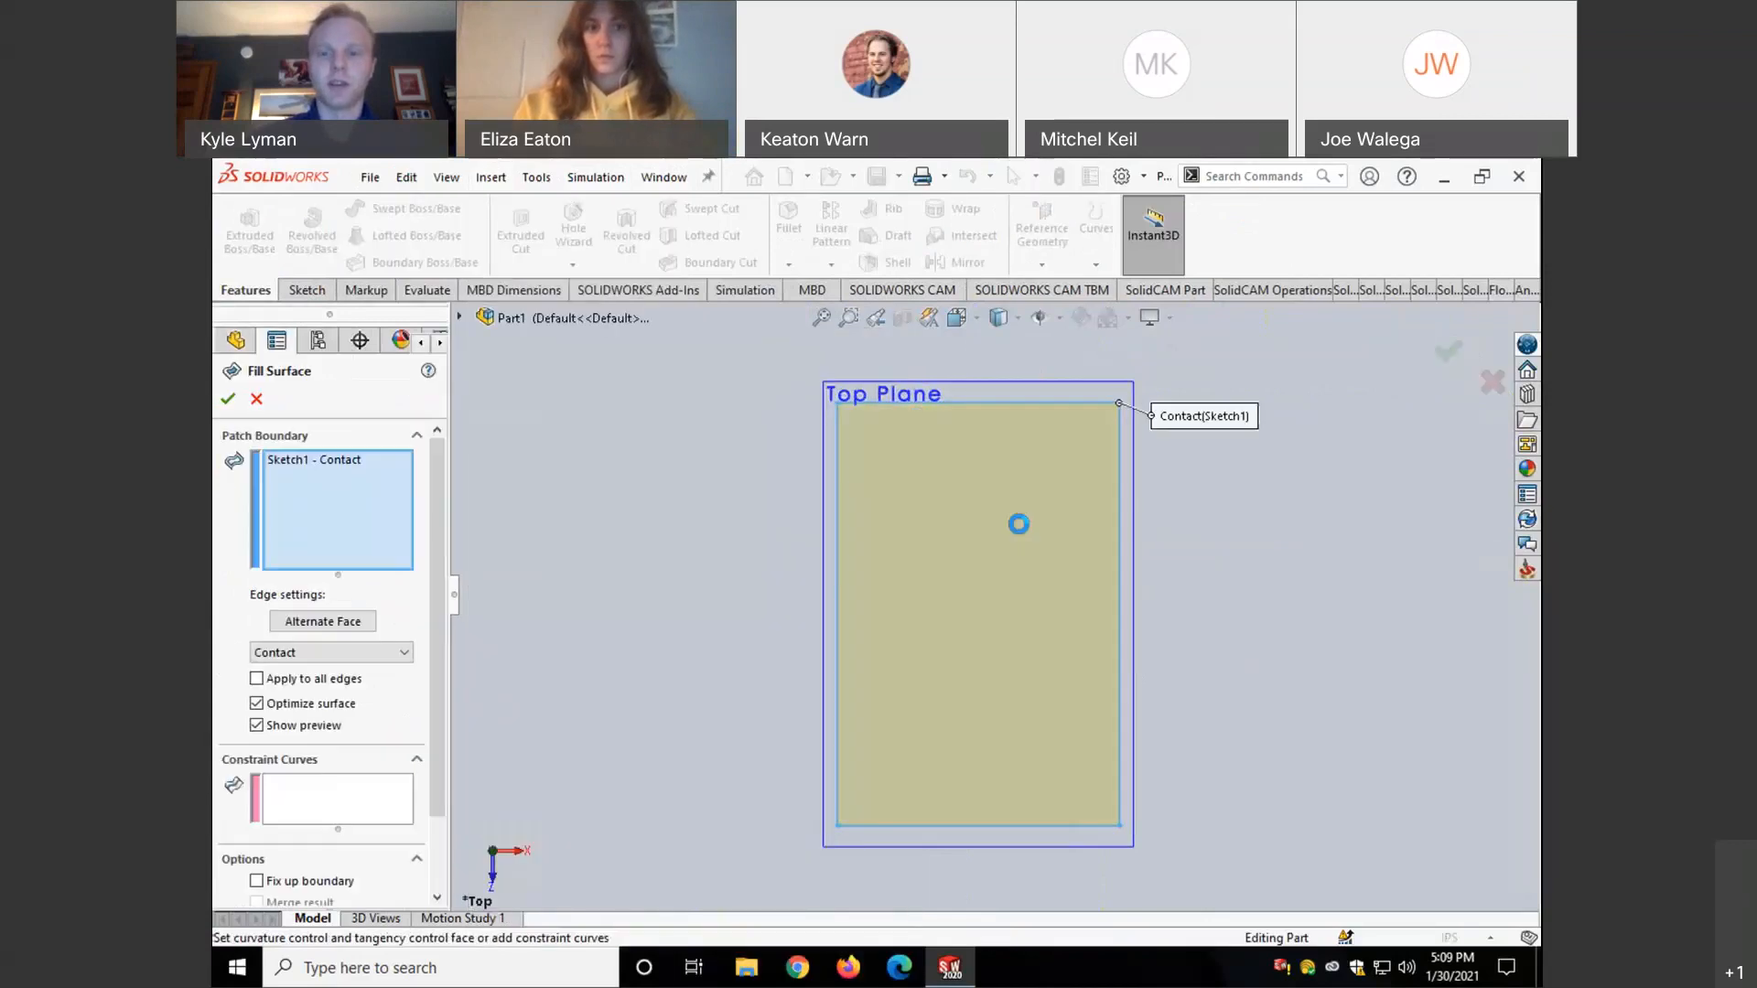
mouse_move(1015, 521)
middle_mouse_down()
mouse_move(1084, 539)
mouse_move(1081, 475)
mouse_move(1017, 450)
middle_mouse_up()
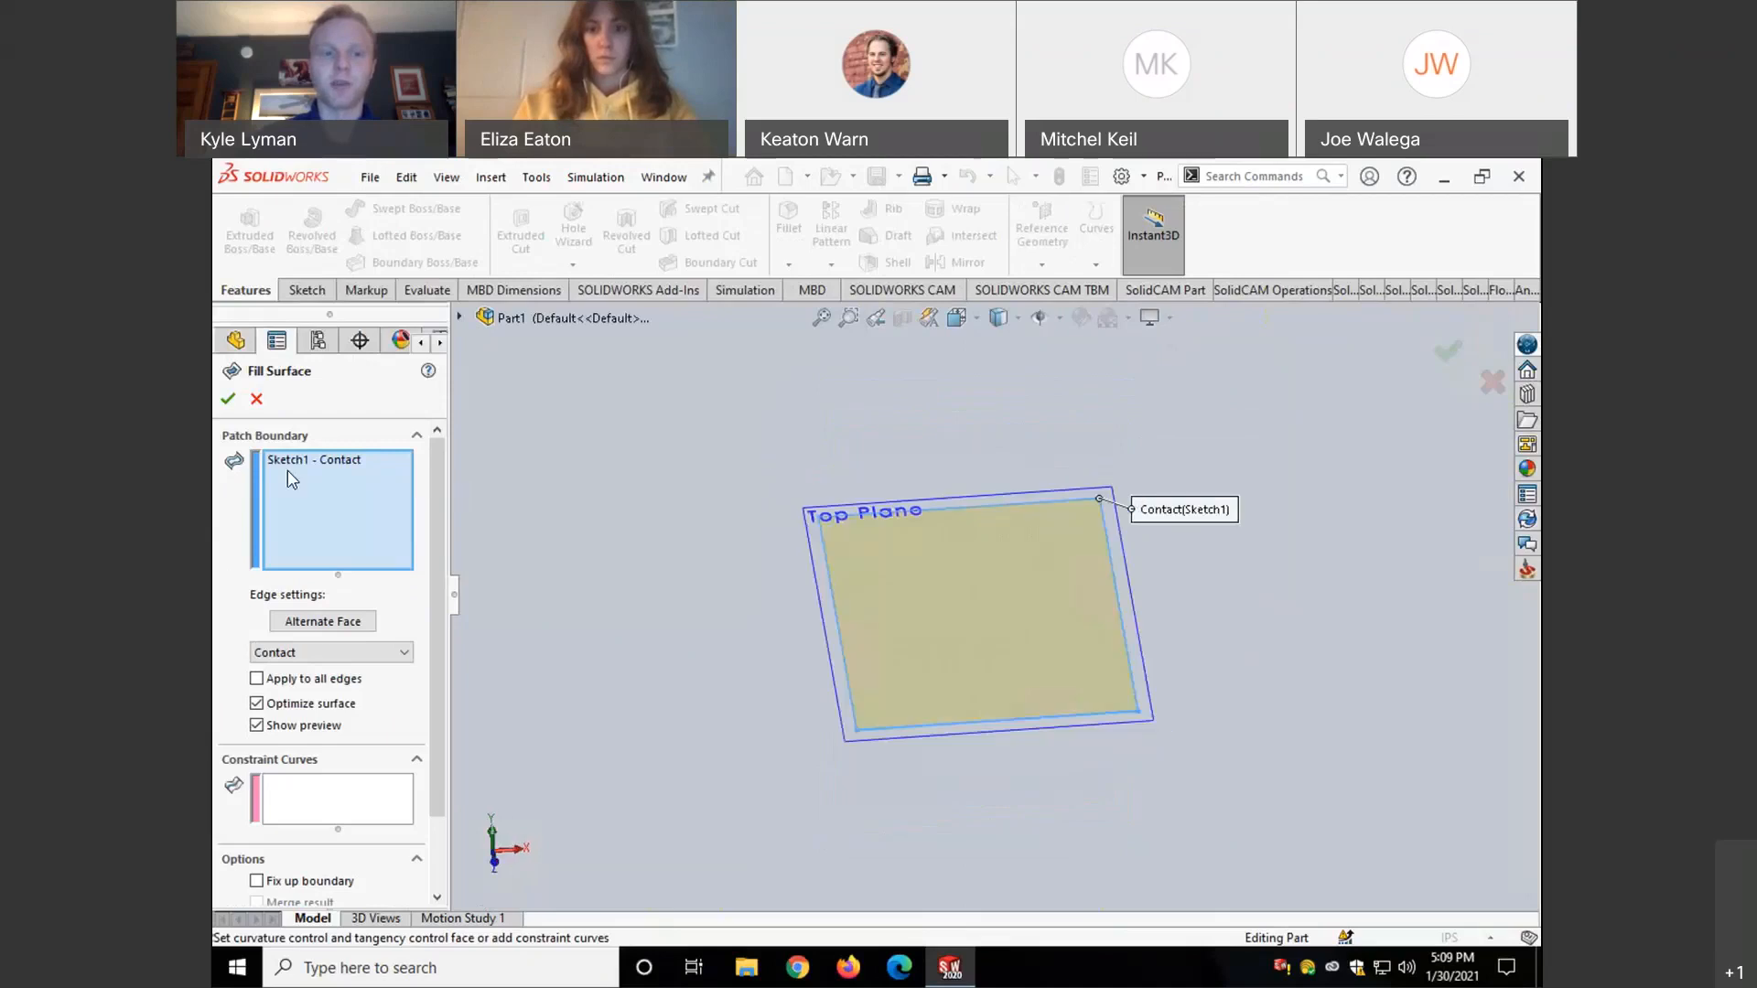
left_click(227, 399)
- Examine the filled surface and its edges from several angles, including the isometric view
middle_click_drag(1180, 704, 1145, 622)
scroll(1011, 569, "down", 5)
scroll(980, 791, "up", 3)
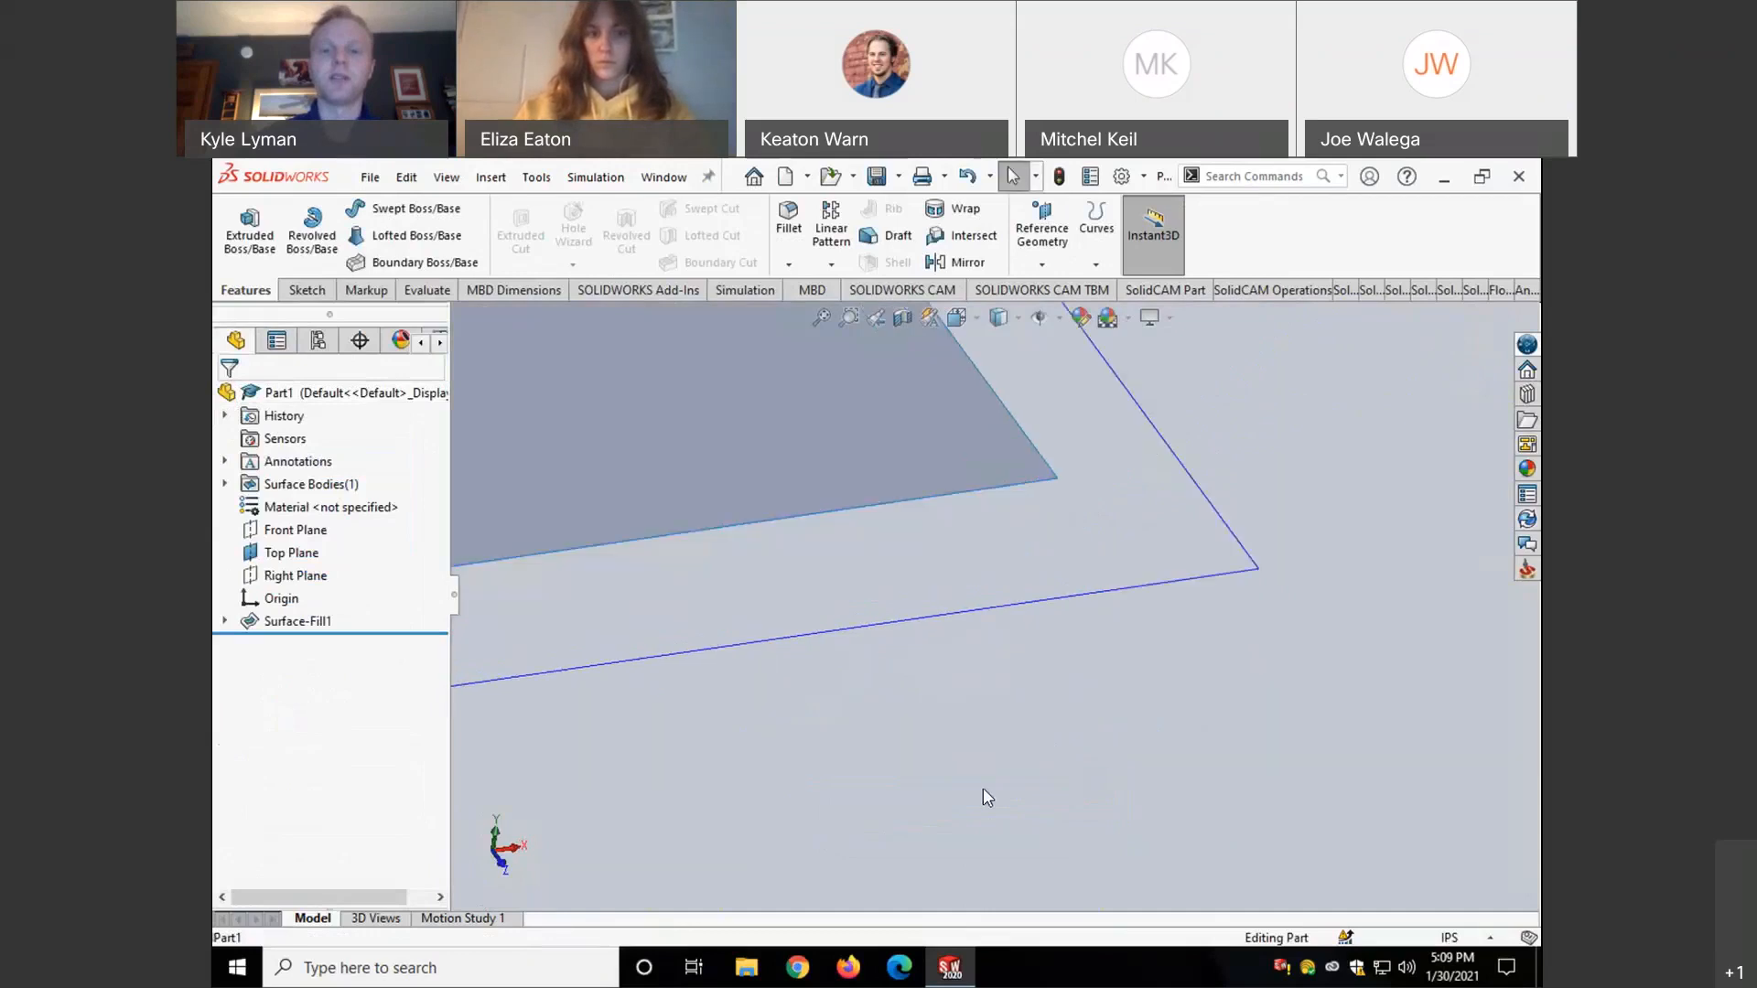
scroll(976, 785, "up", 5)
middle_click_drag(754, 399, 897, 666)
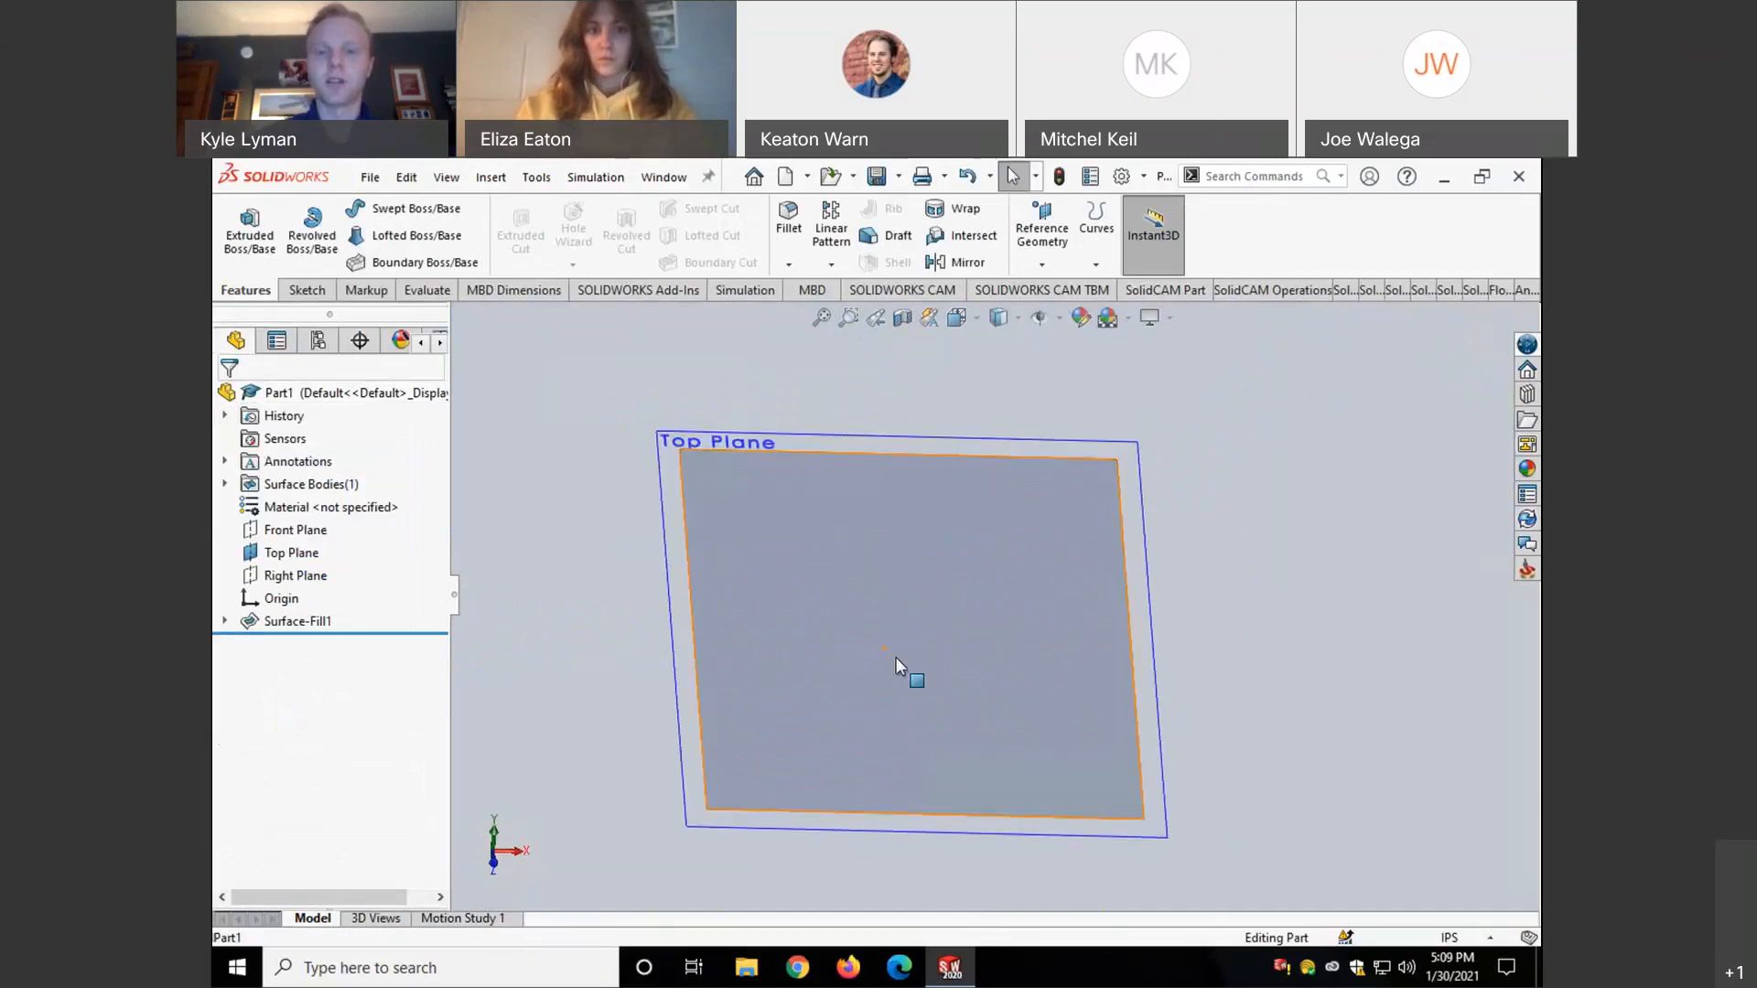
key("ctrl+7")
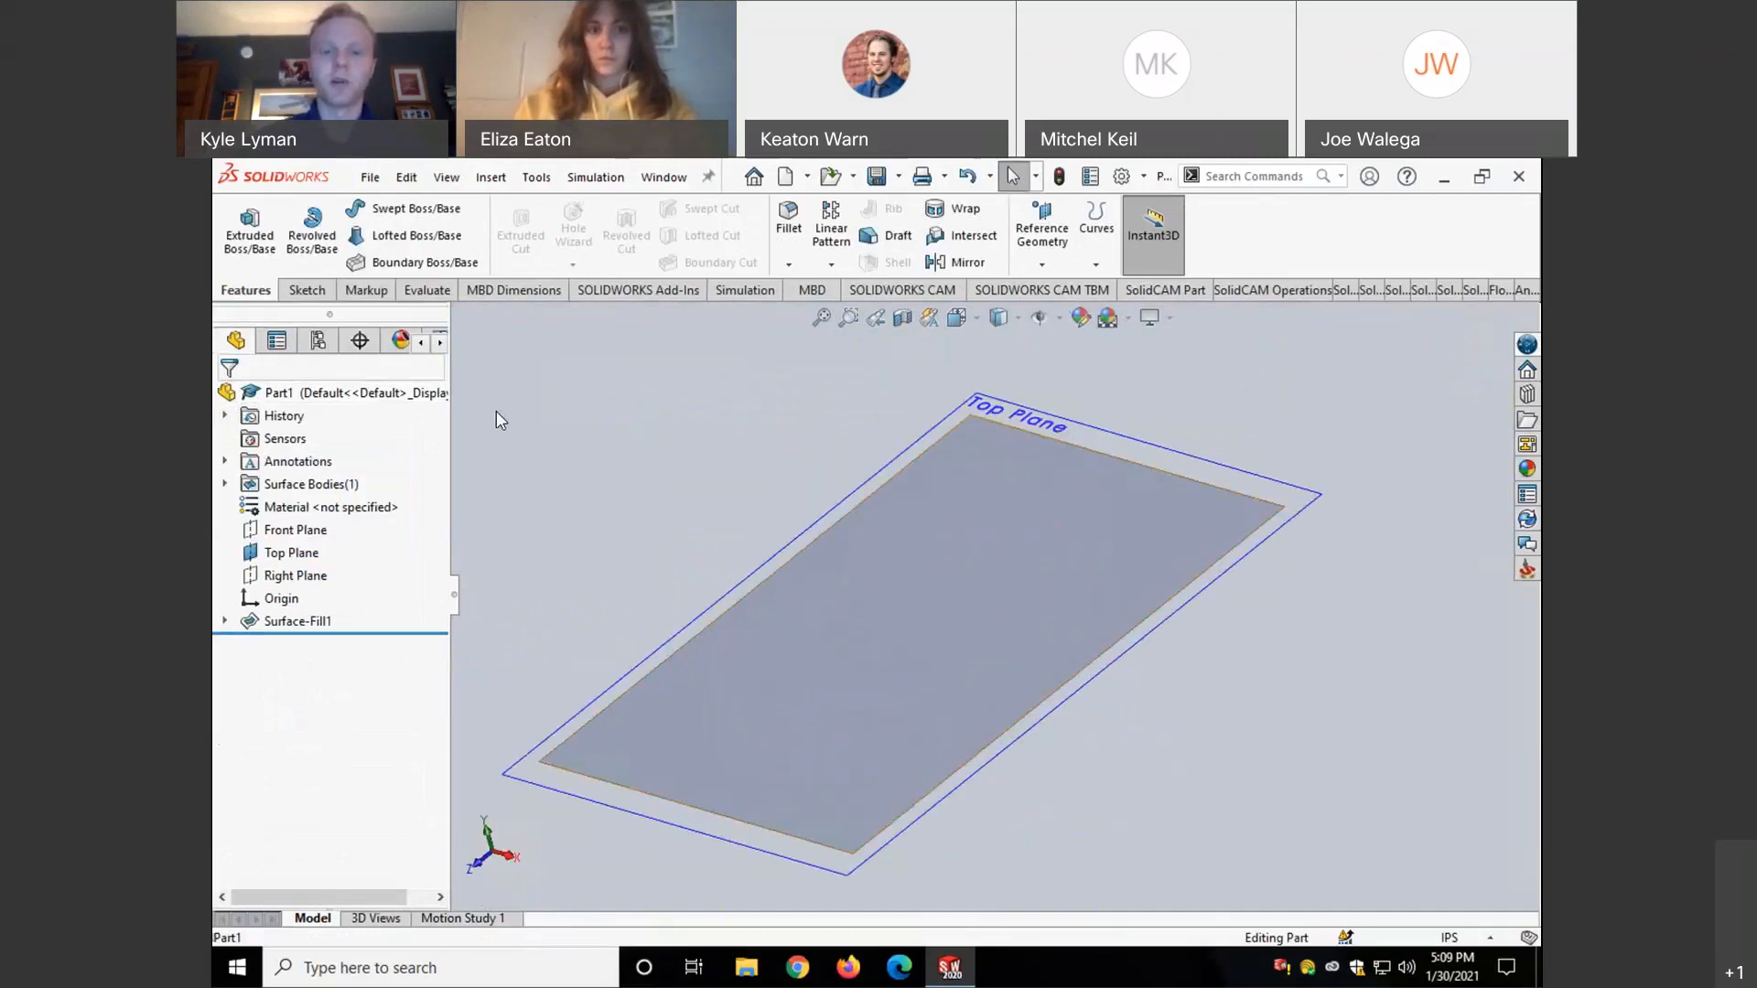
scroll(877, 792, "down", 3)
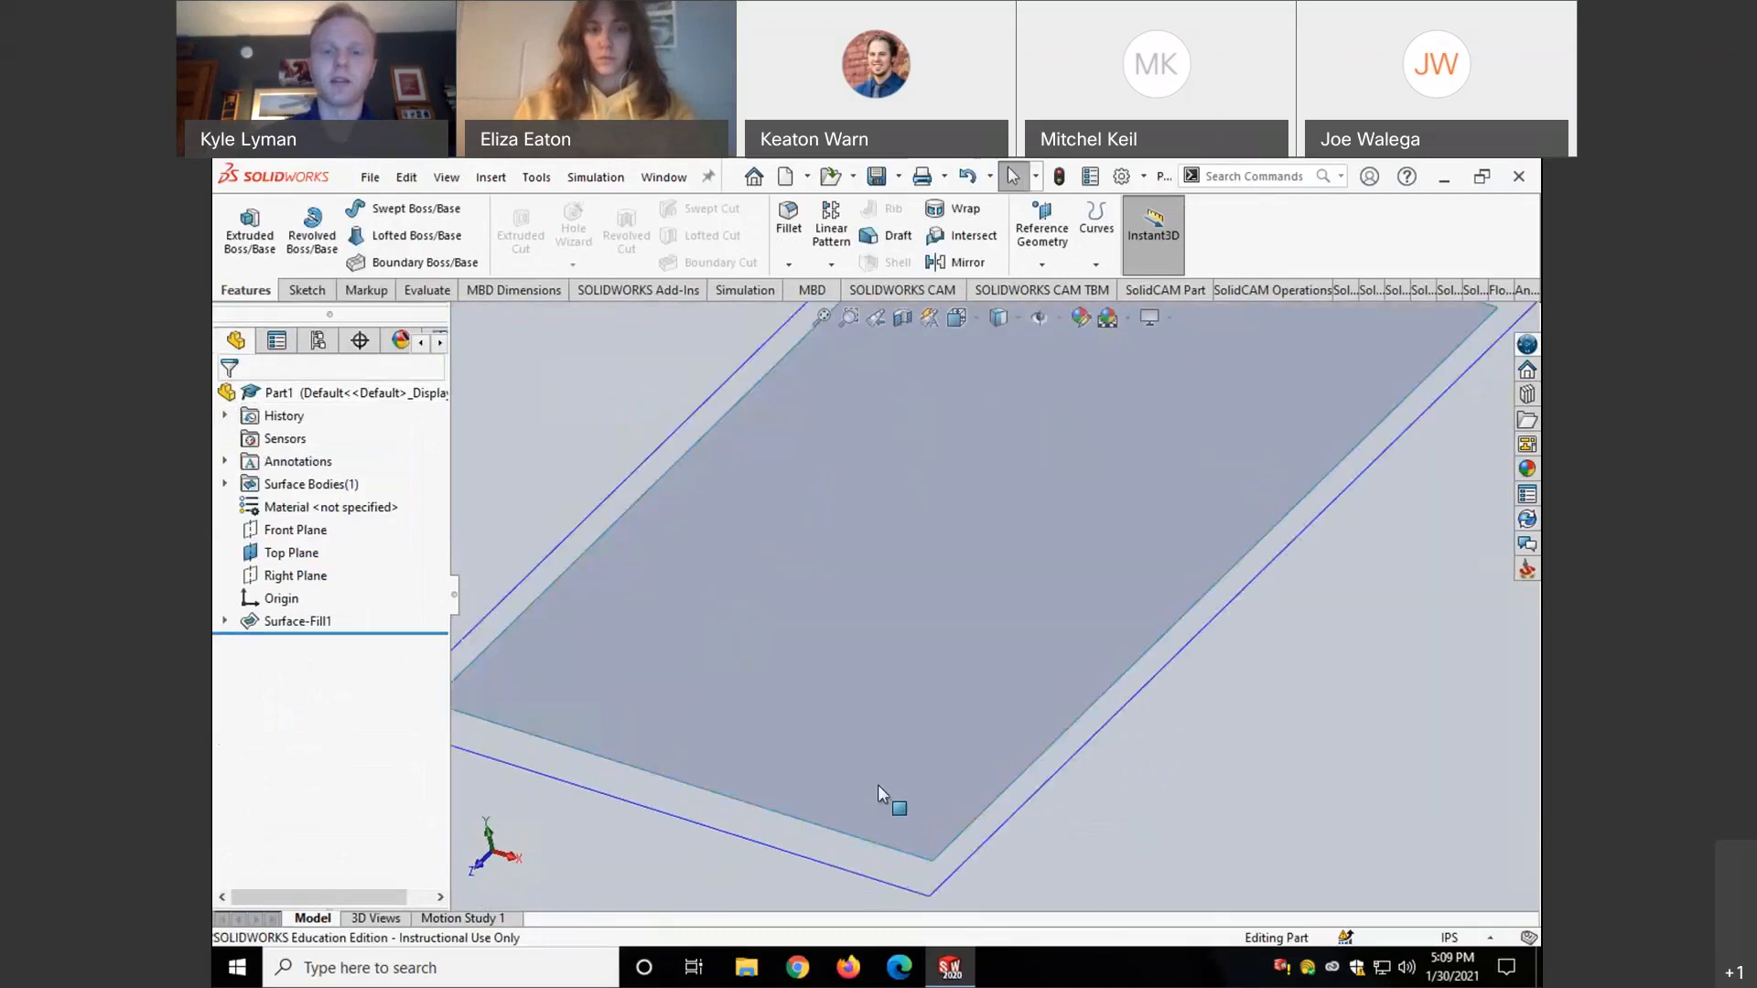
scroll(878, 787, "up", 3)
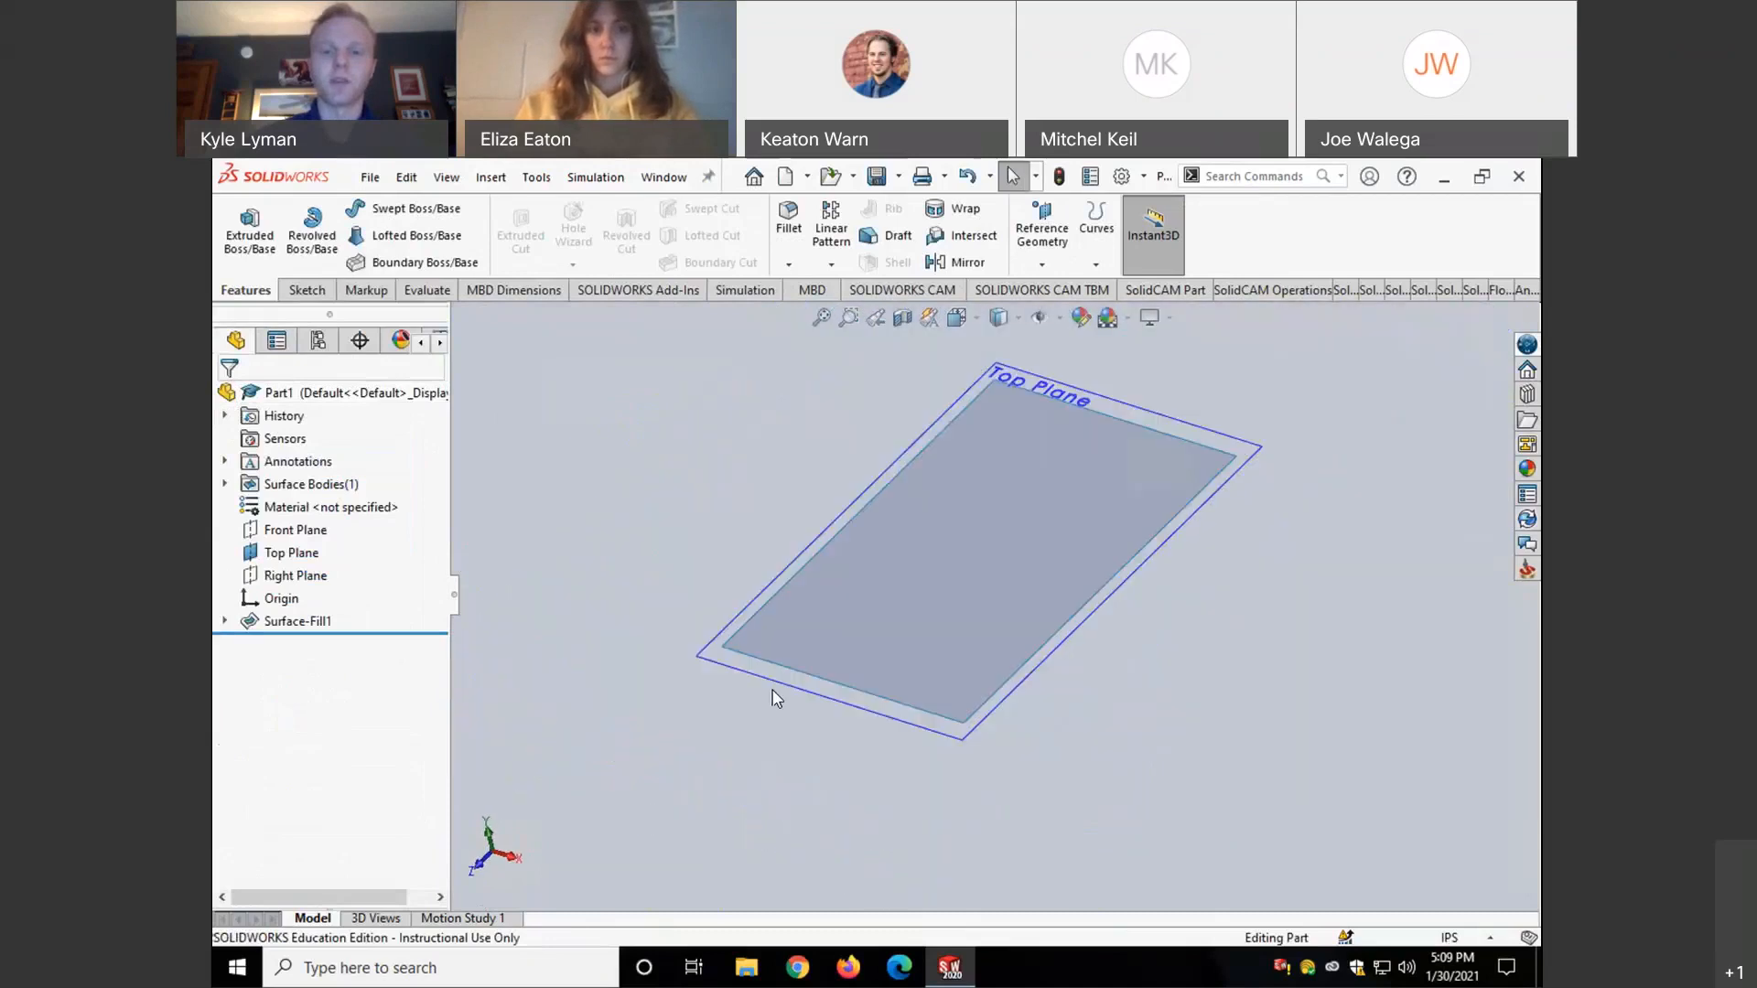
- Start a new sketch on the Top Plane and orient the view normal to it
right_click(722, 674)
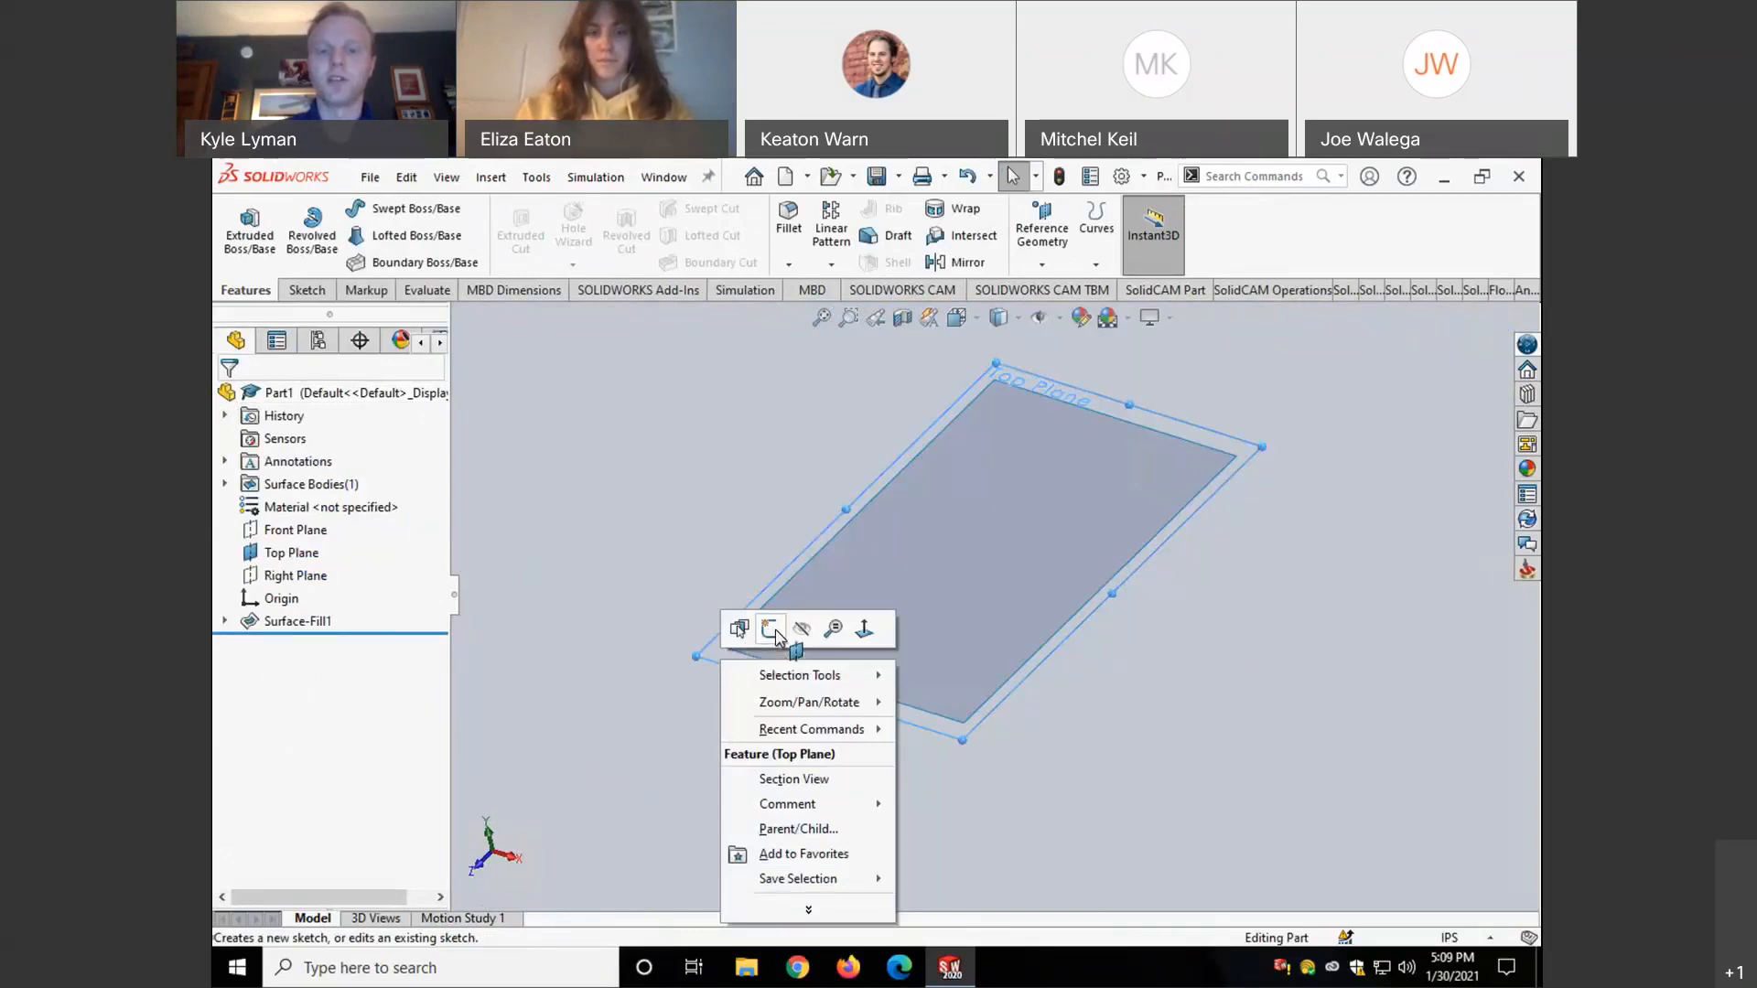
left_click(771, 631)
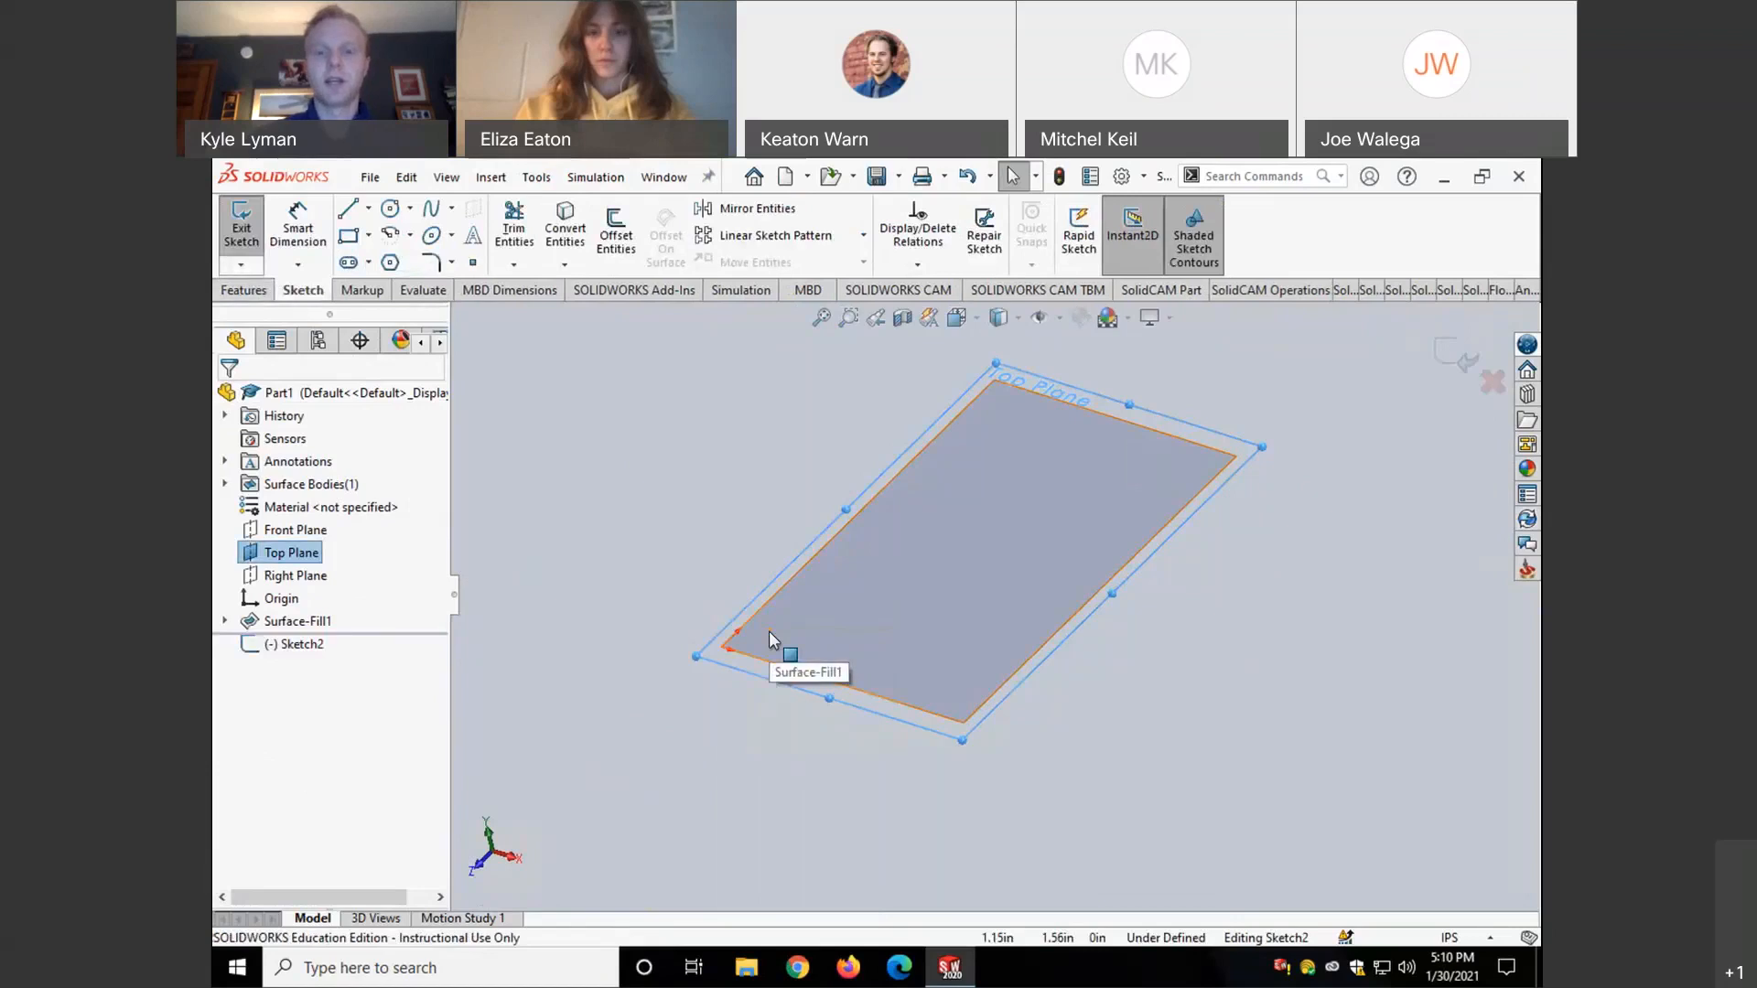
key("space")
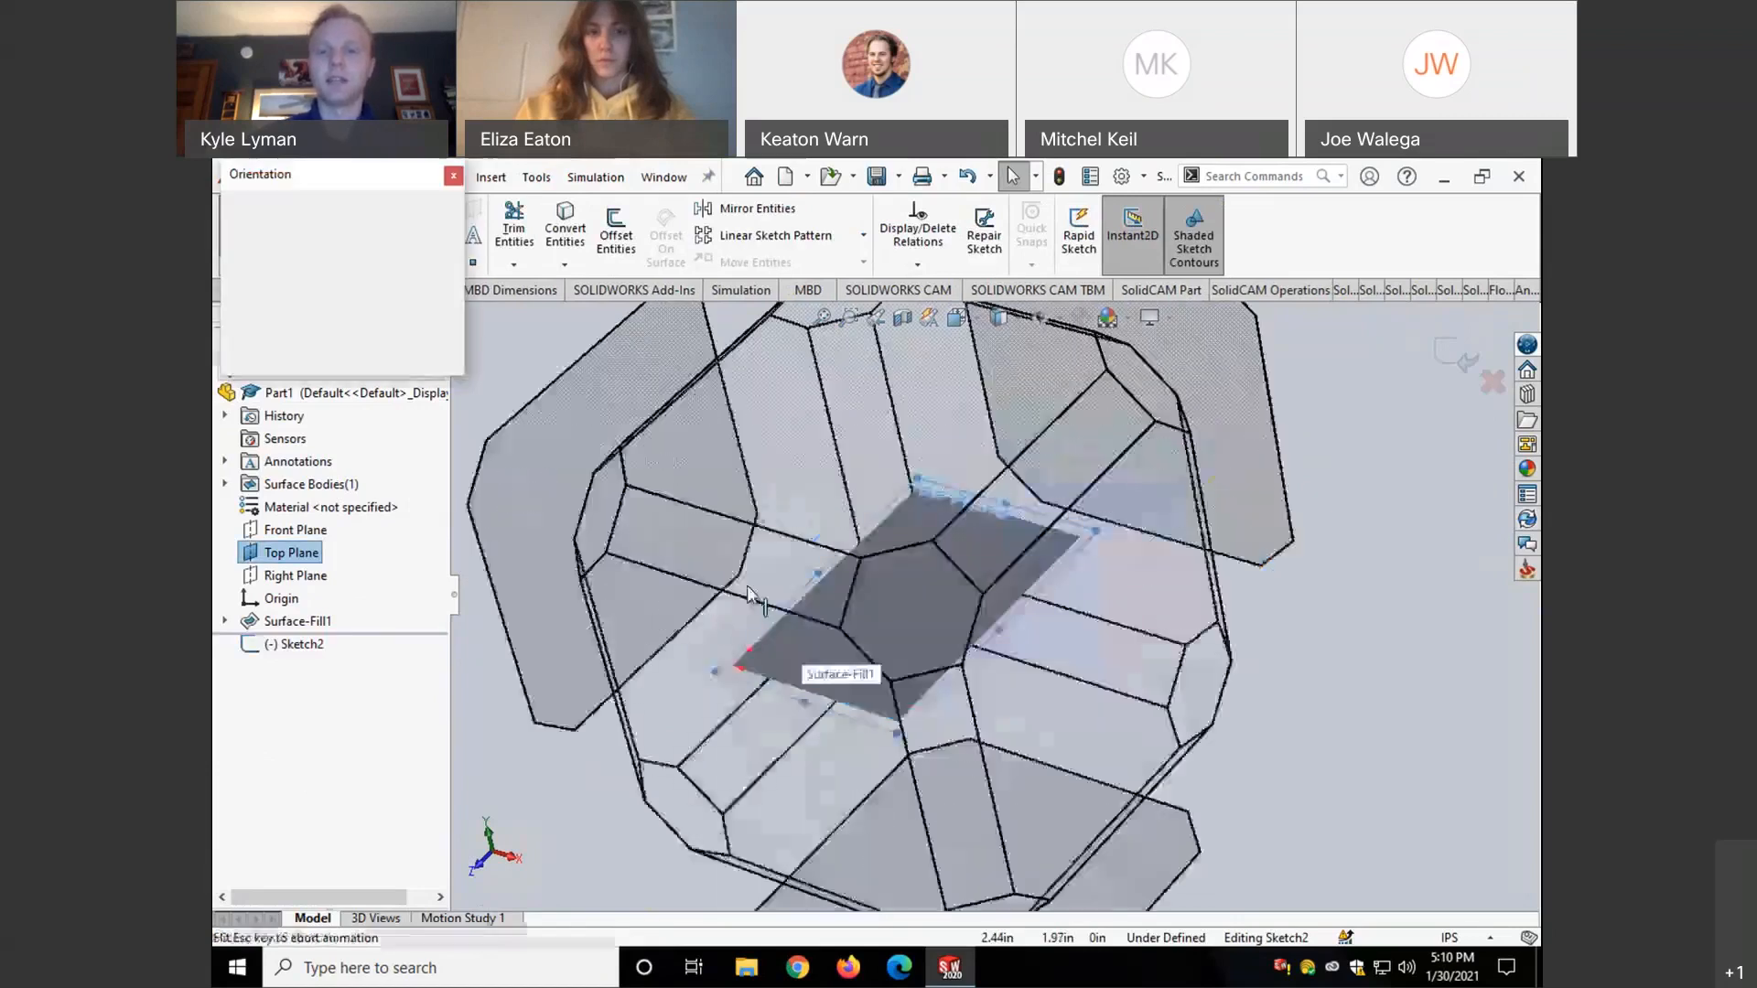
key("ctrl+8")
- Draw an open chain of four connected lines inside the rectangular surface, leaving a gap near its upper edge, and exit the sketch
left_click(347, 212)
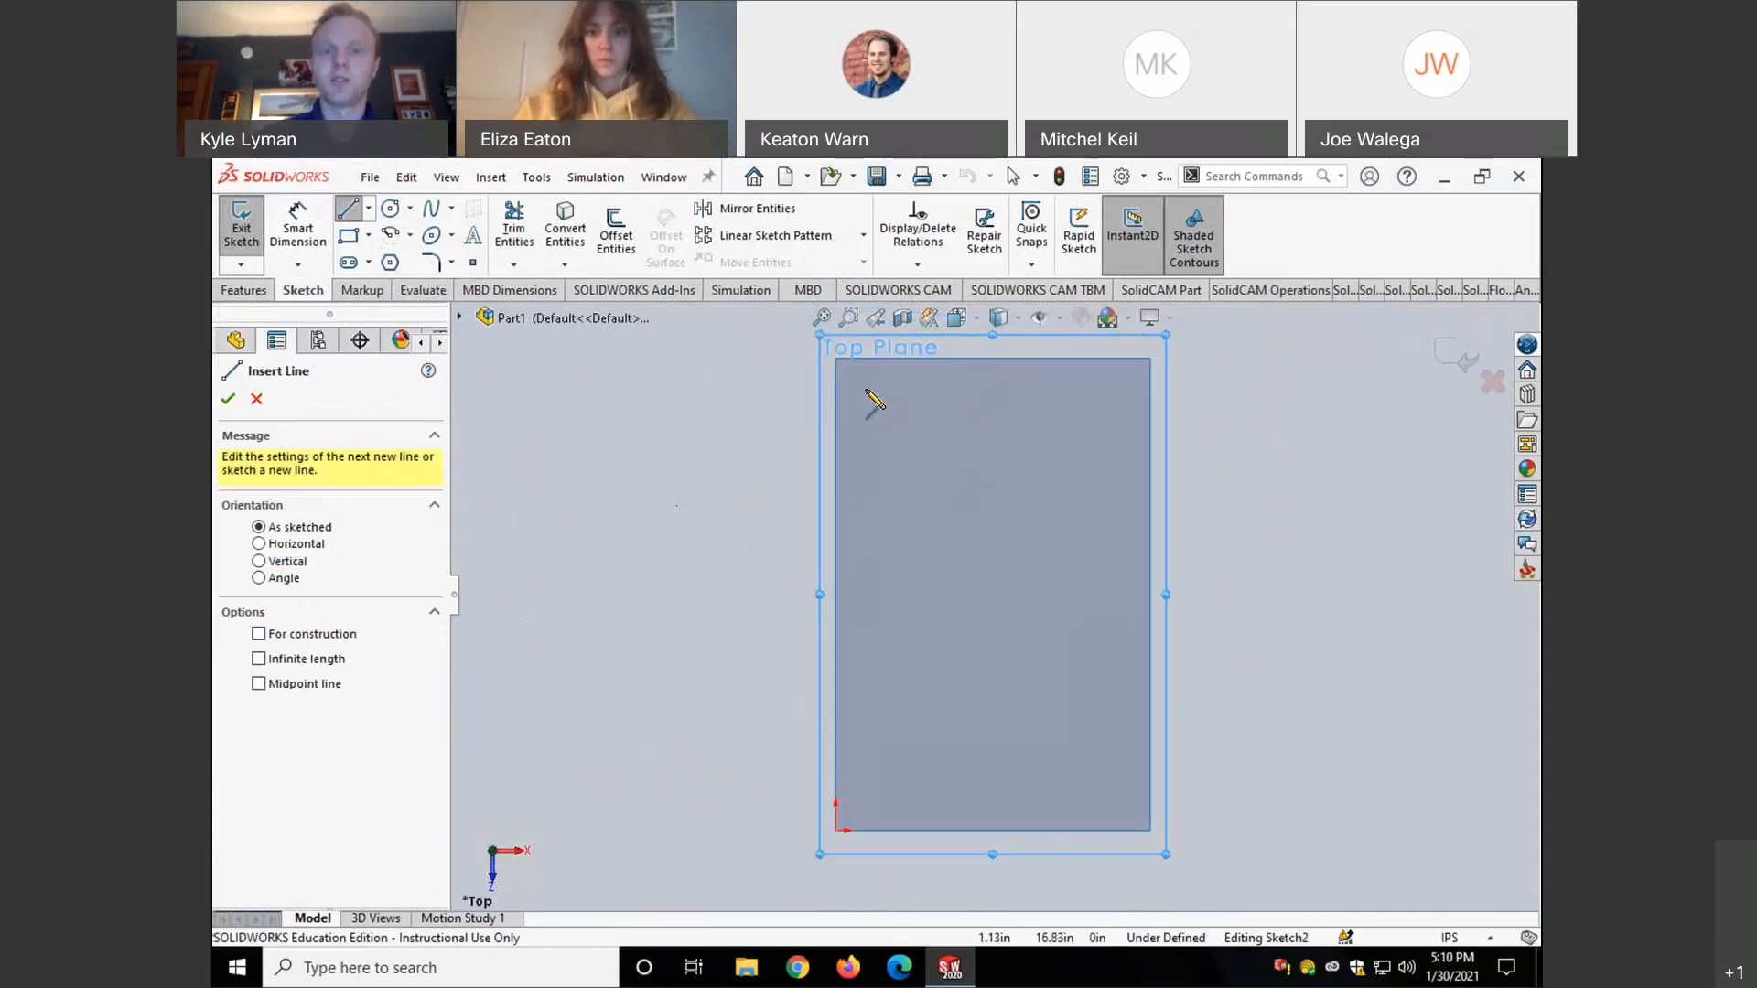
left_click(866, 390)
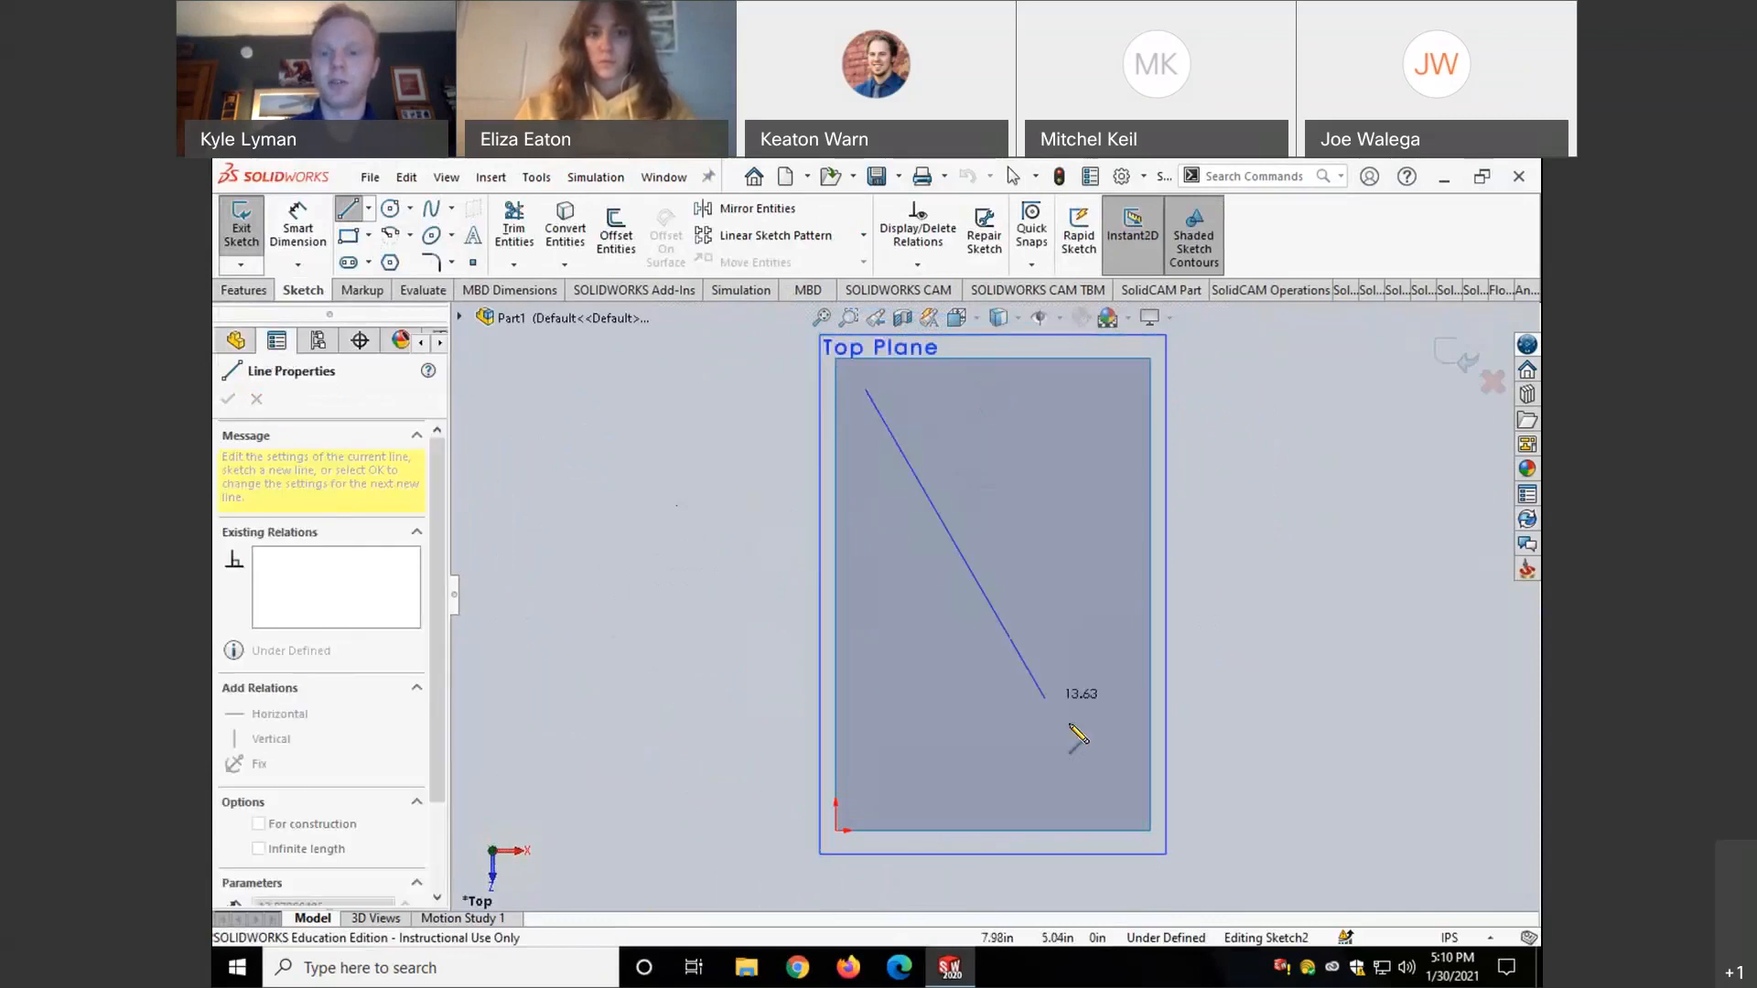
left_click(990, 756)
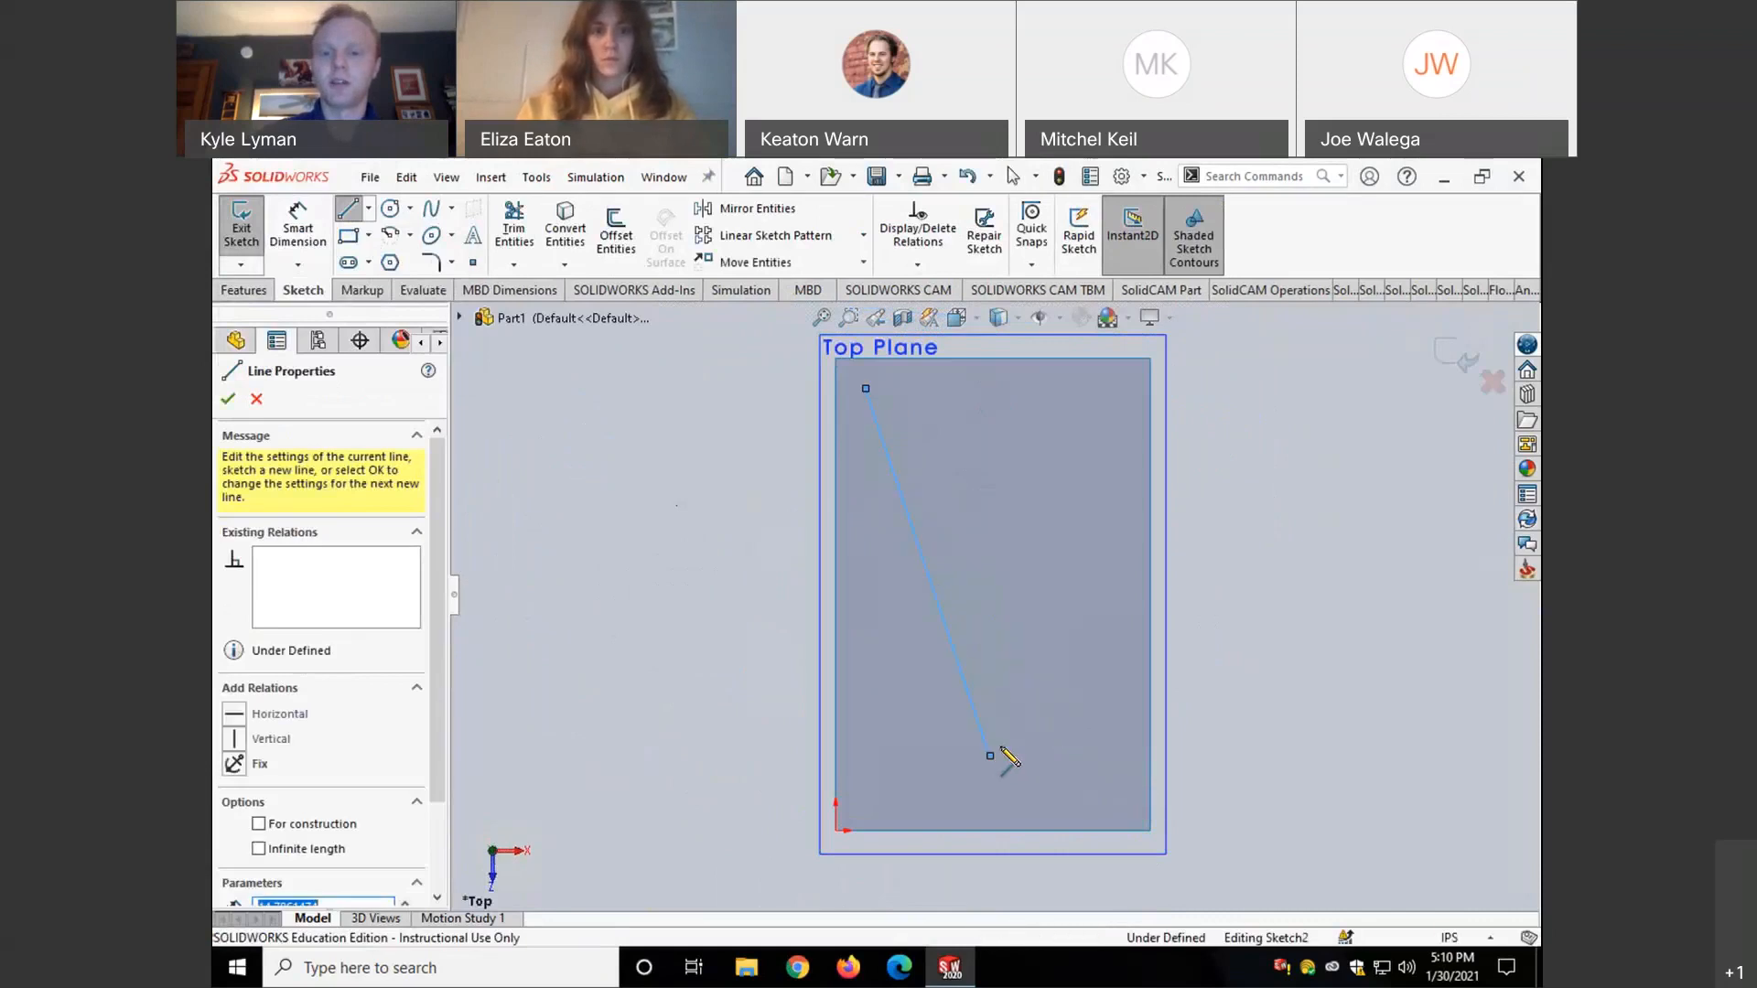
left_click(1081, 651)
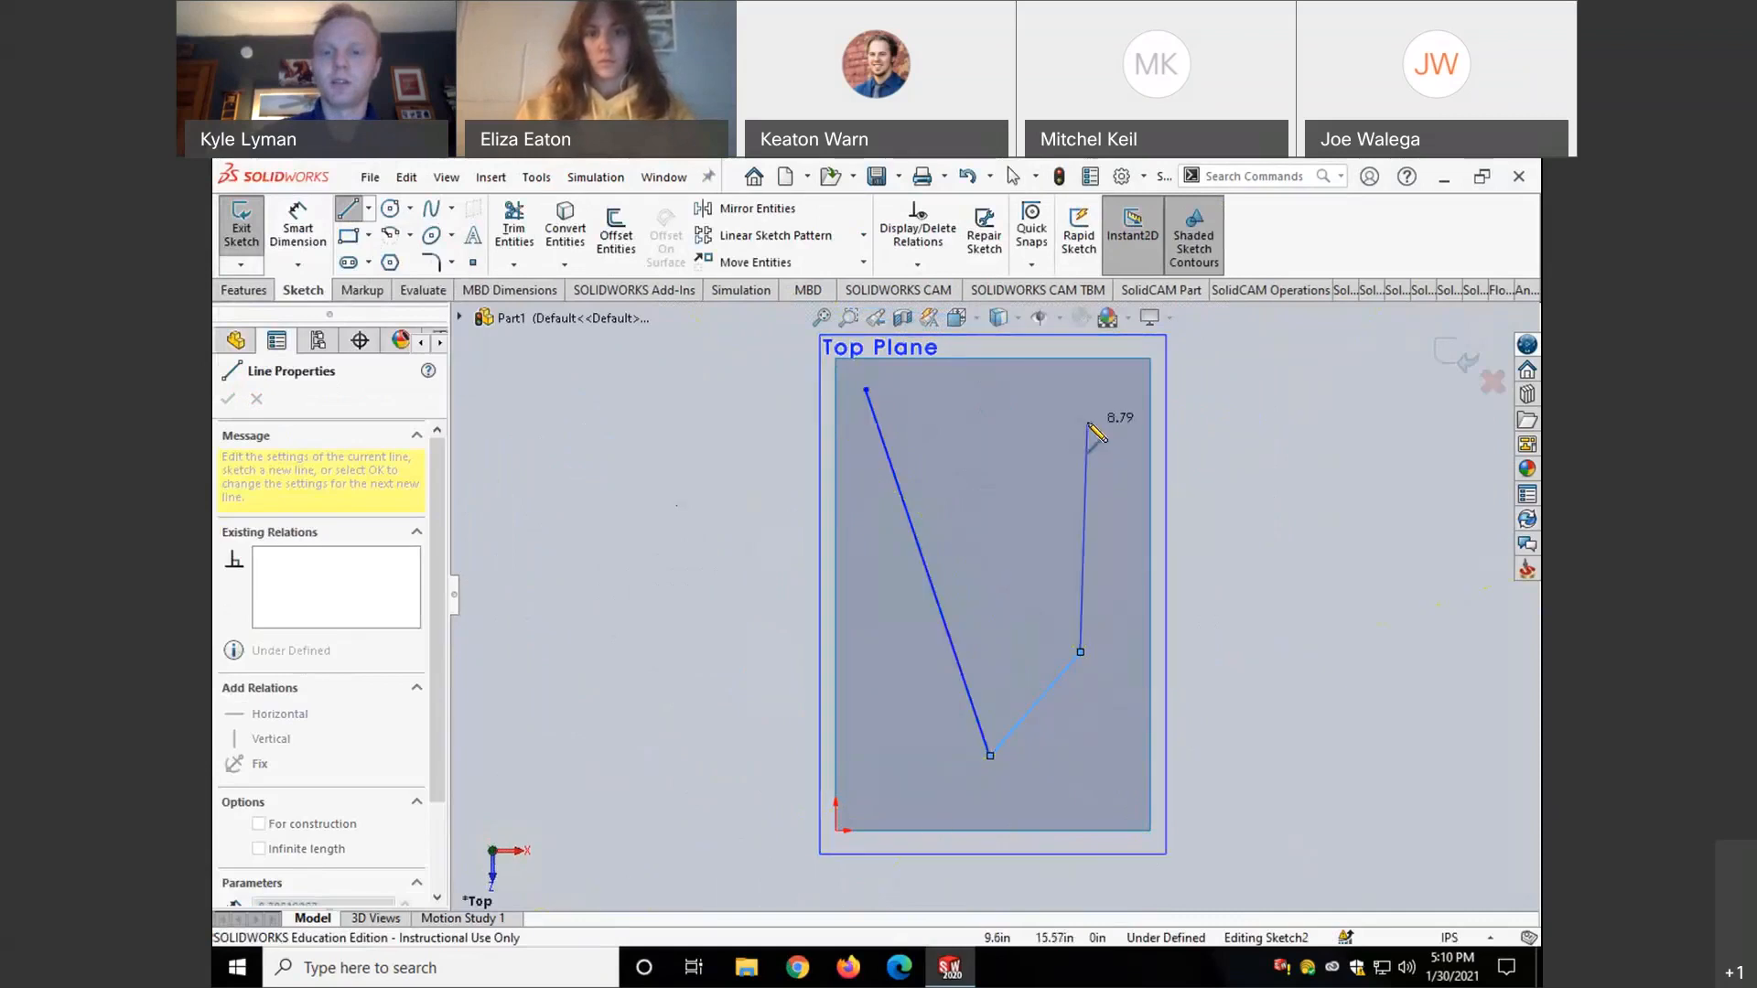
left_click(1088, 422)
left_click(1026, 398)
right_click(1061, 552)
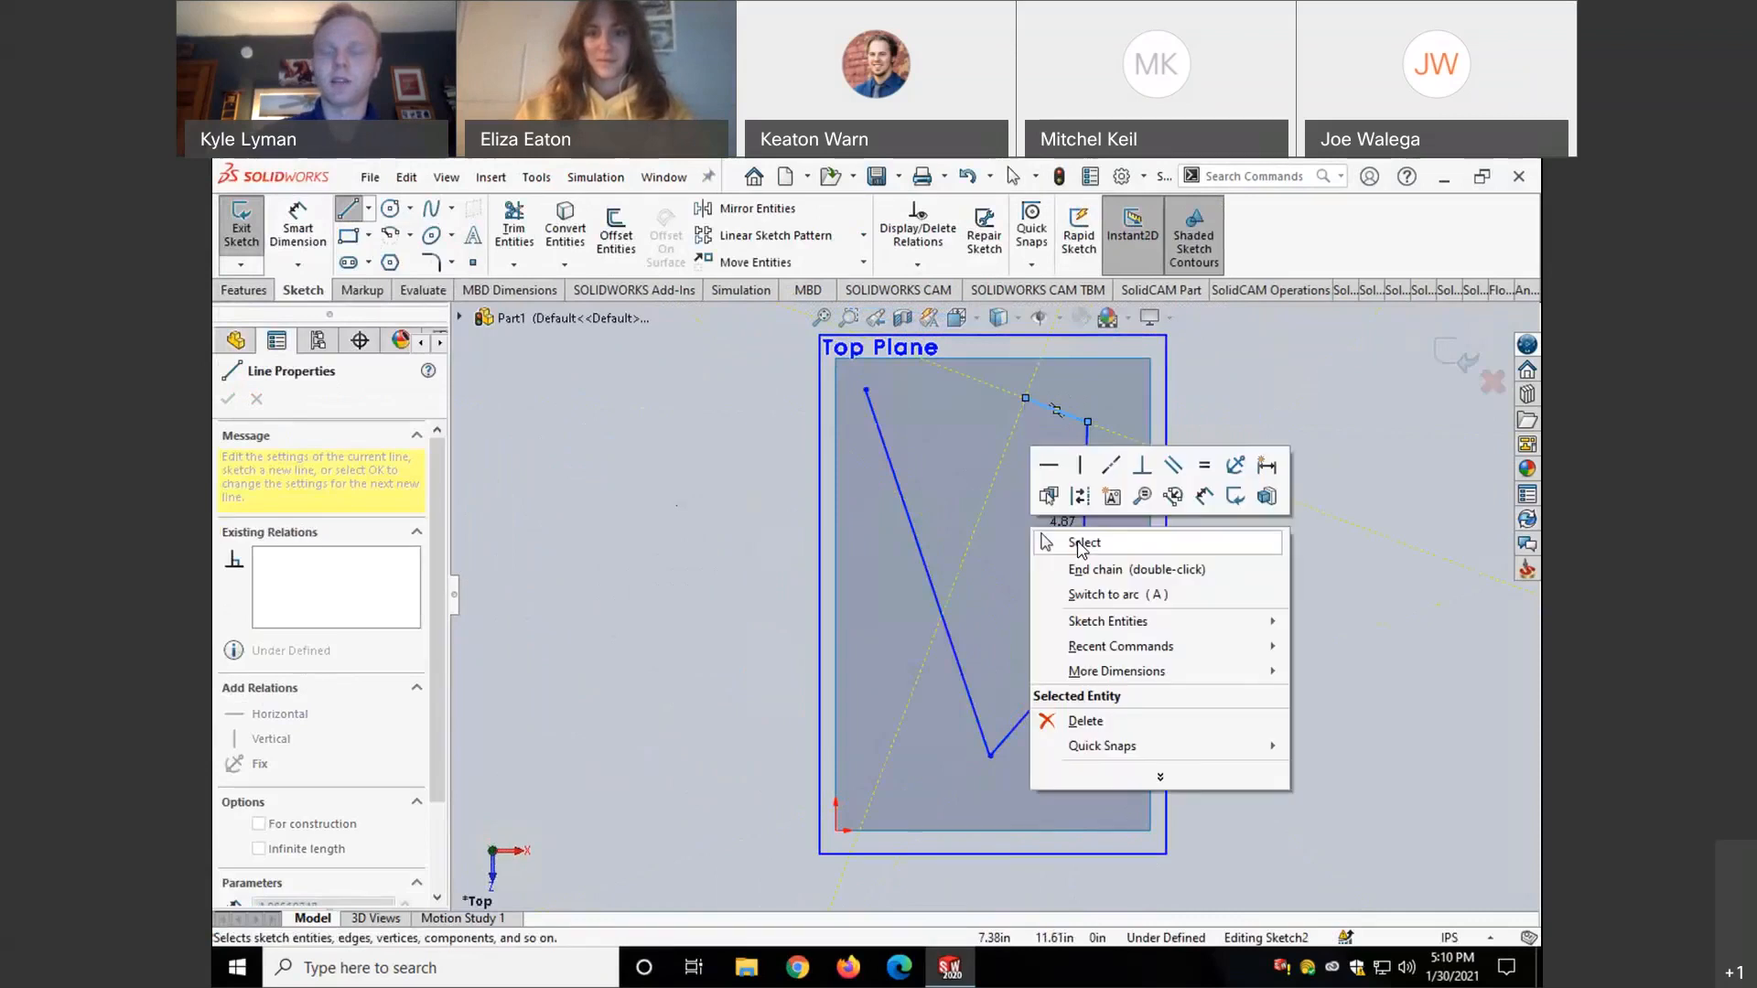
left_click(1067, 542)
mouse_move(1062, 698)
middle_mouse_down()
mouse_move(1091, 555)
mouse_move(1103, 604)
mouse_move(1137, 601)
mouse_move(1114, 601)
middle_mouse_up()
left_click(223, 203)
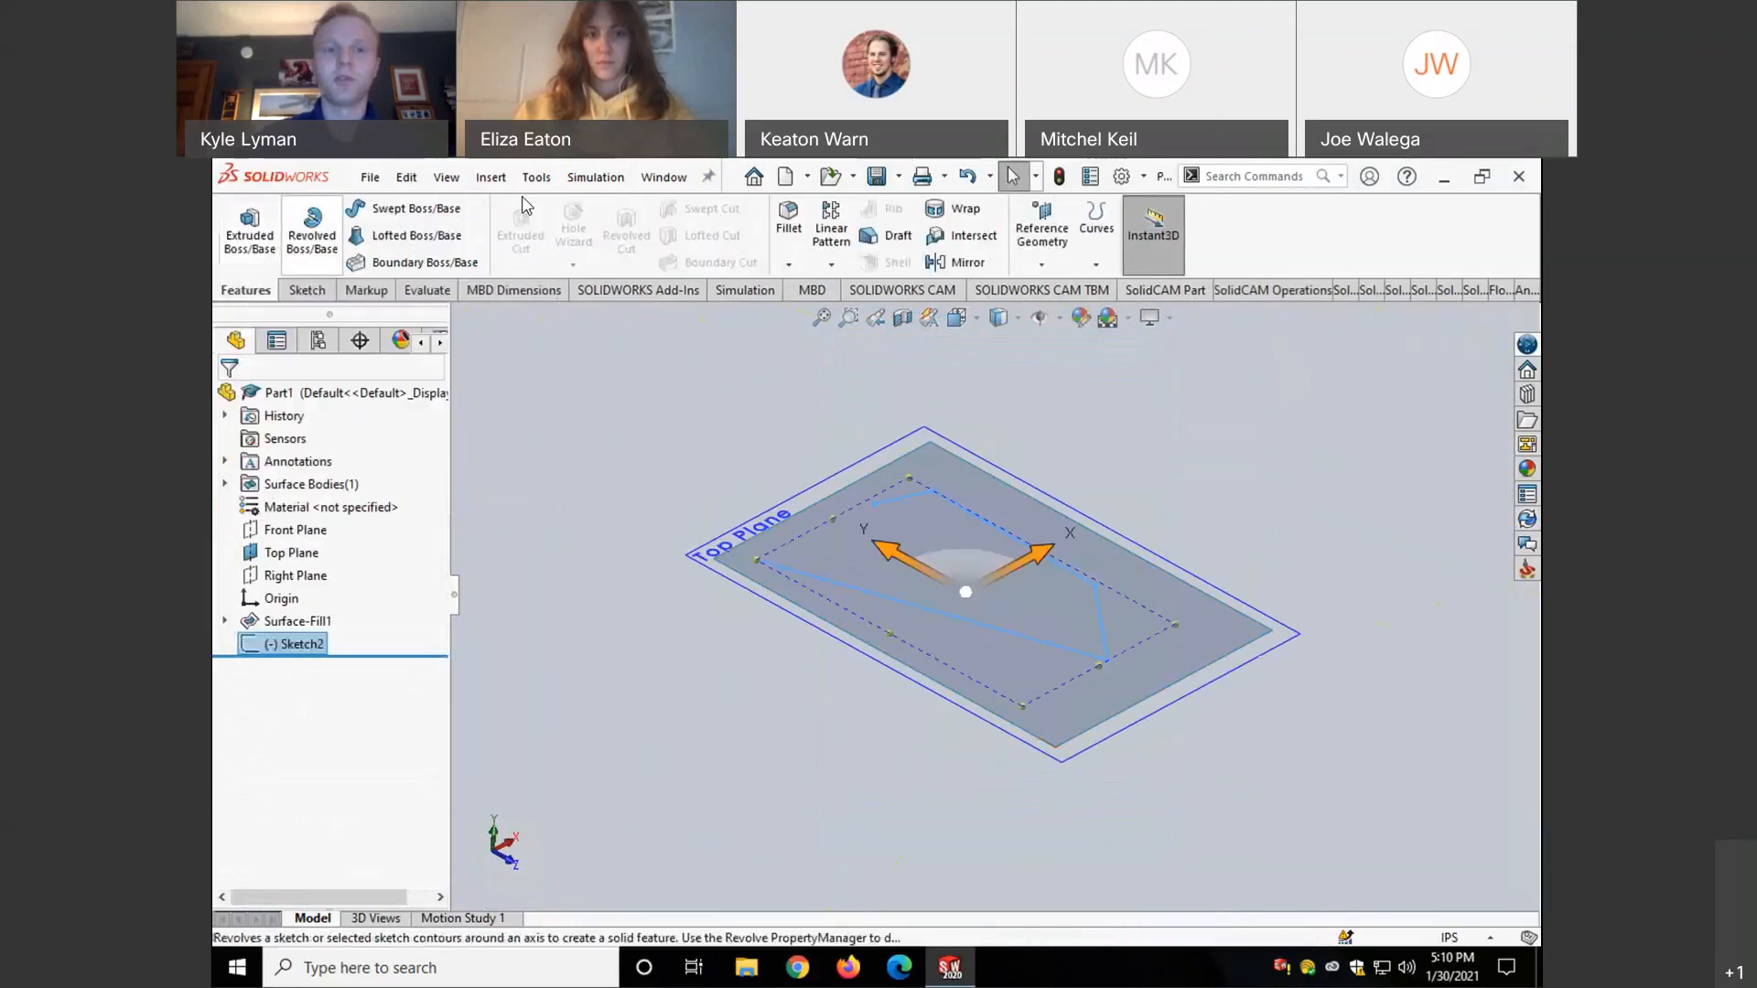
left_click(490, 179)
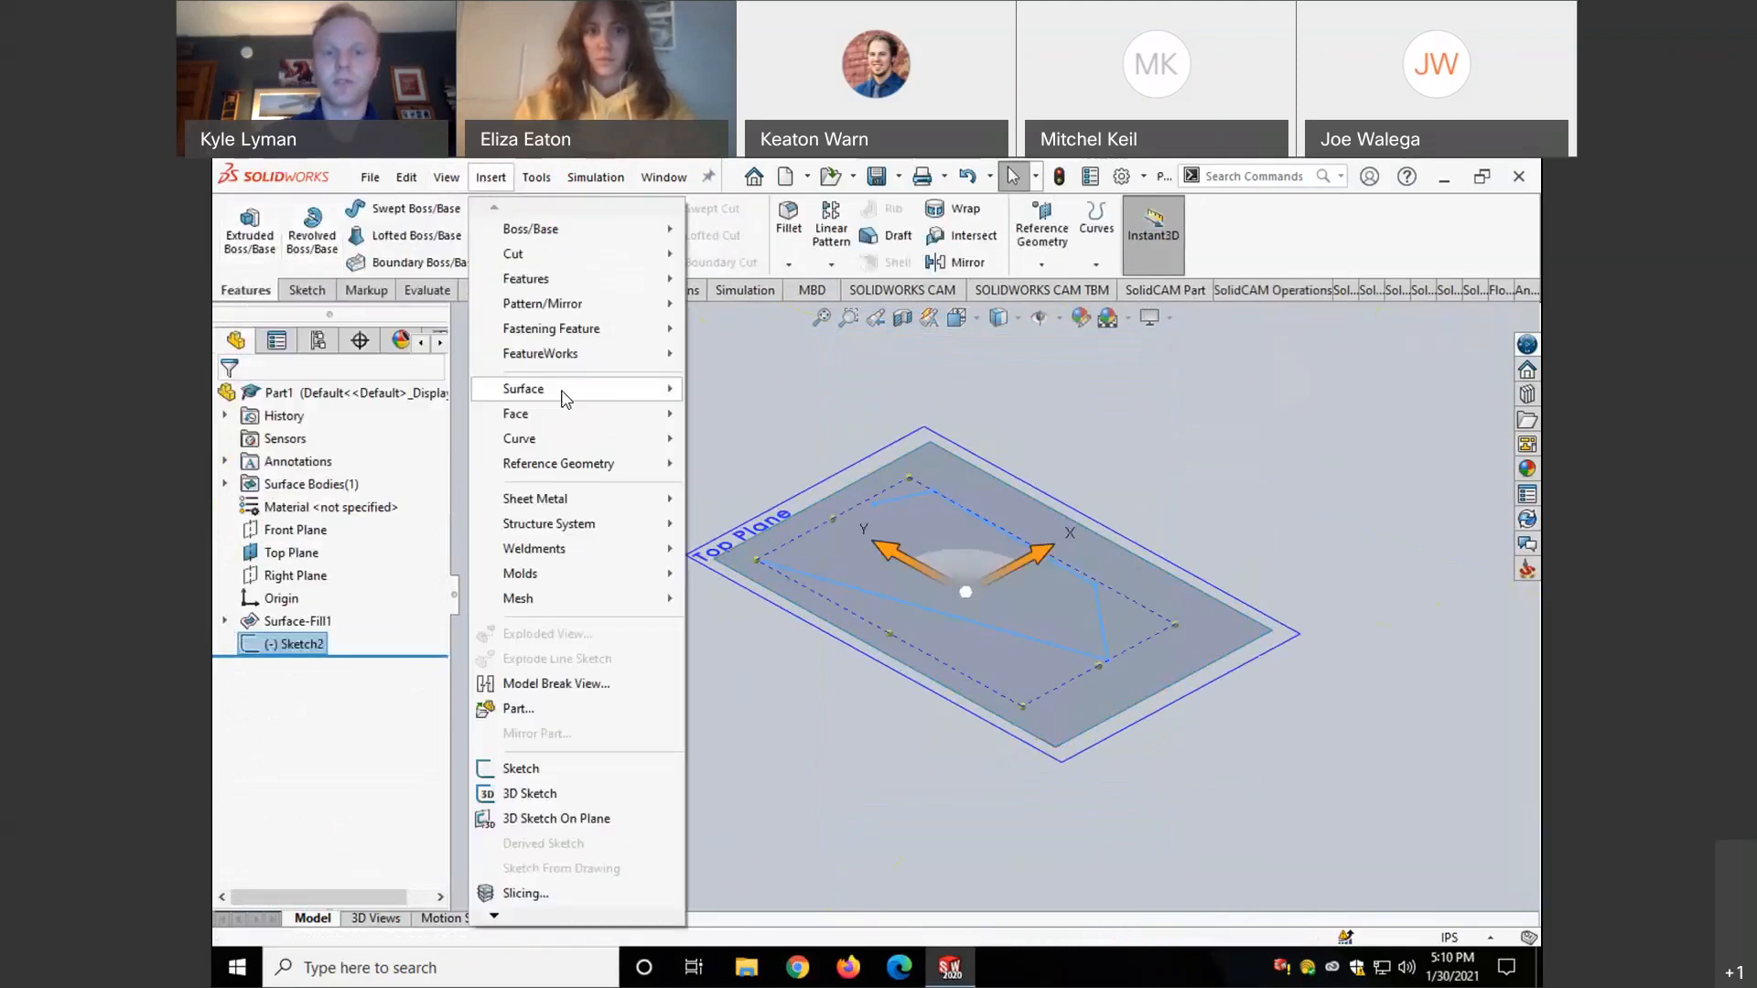
mouse_move(561, 391)
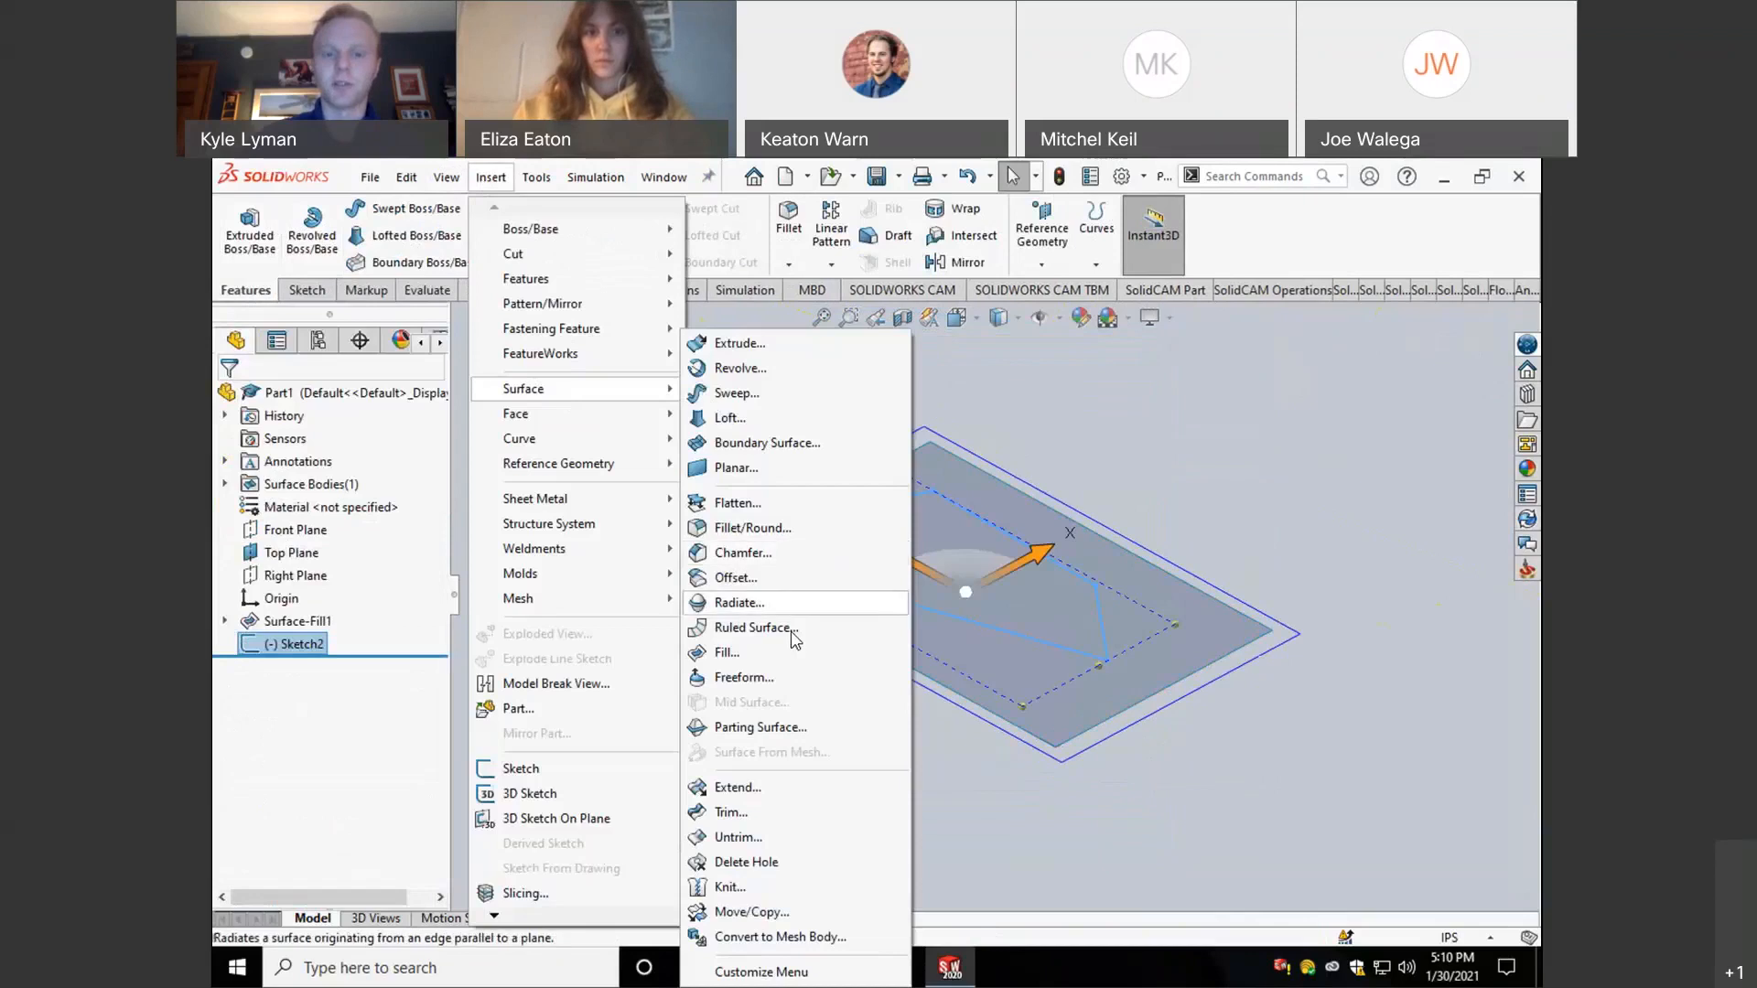
left_click(768, 794)
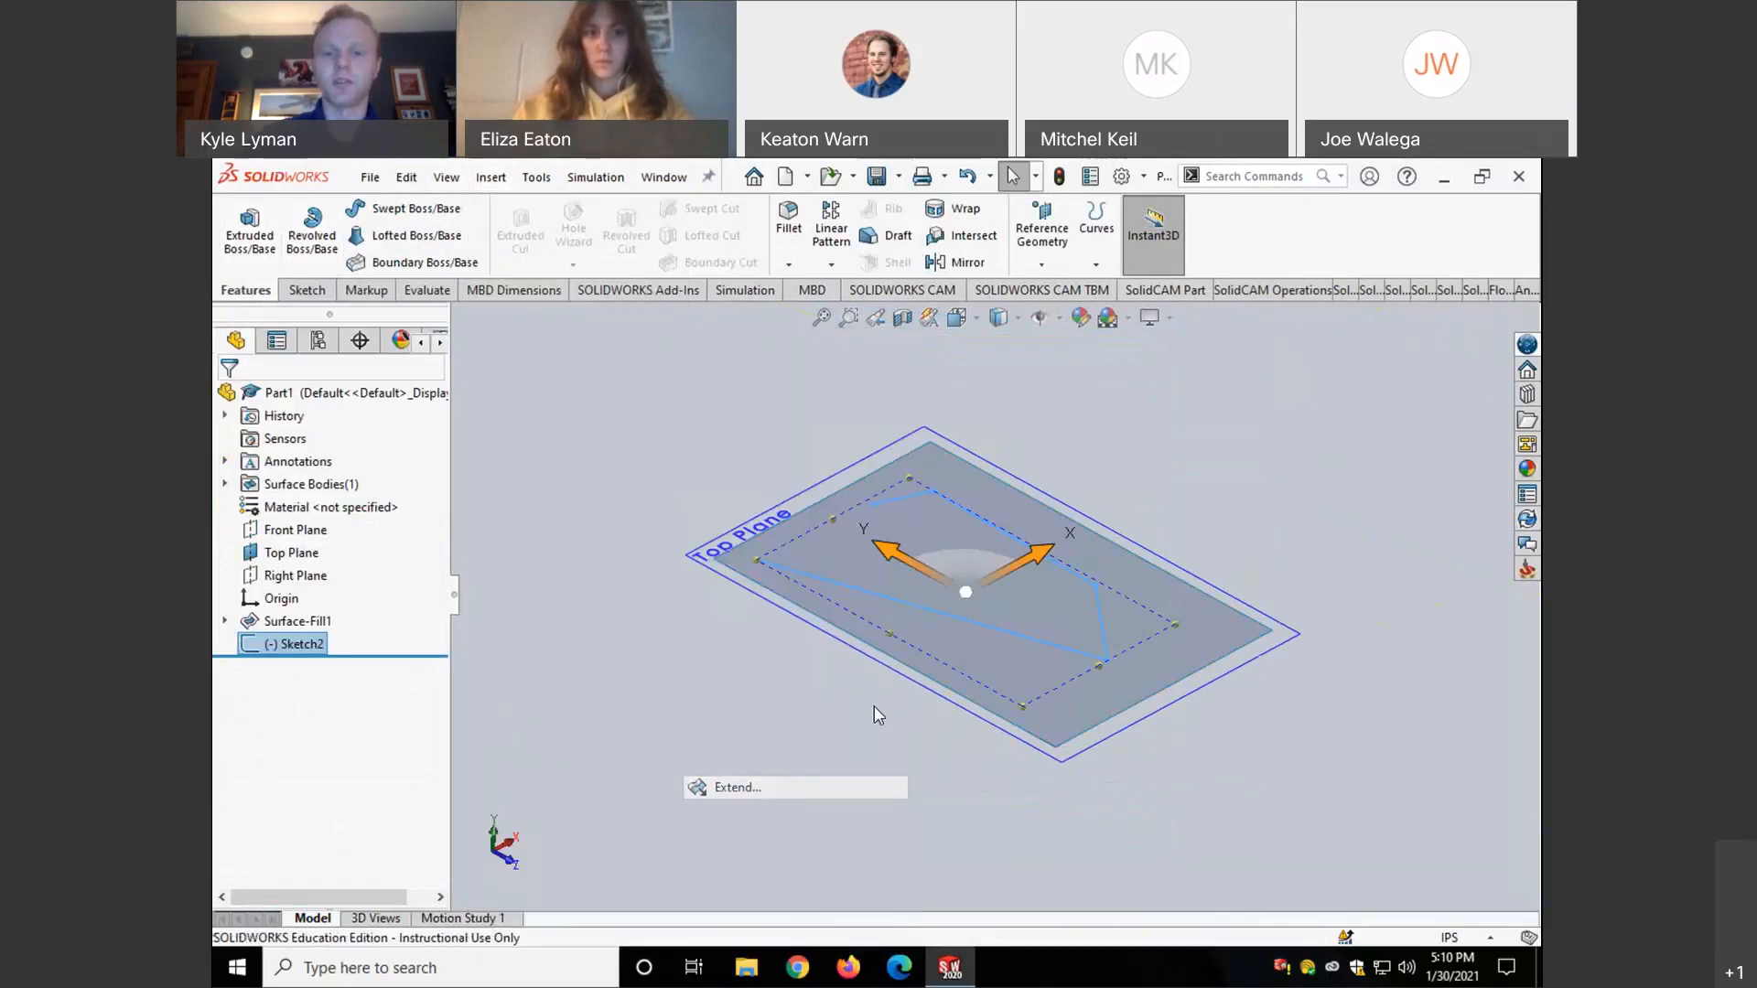
left_click(941, 611)
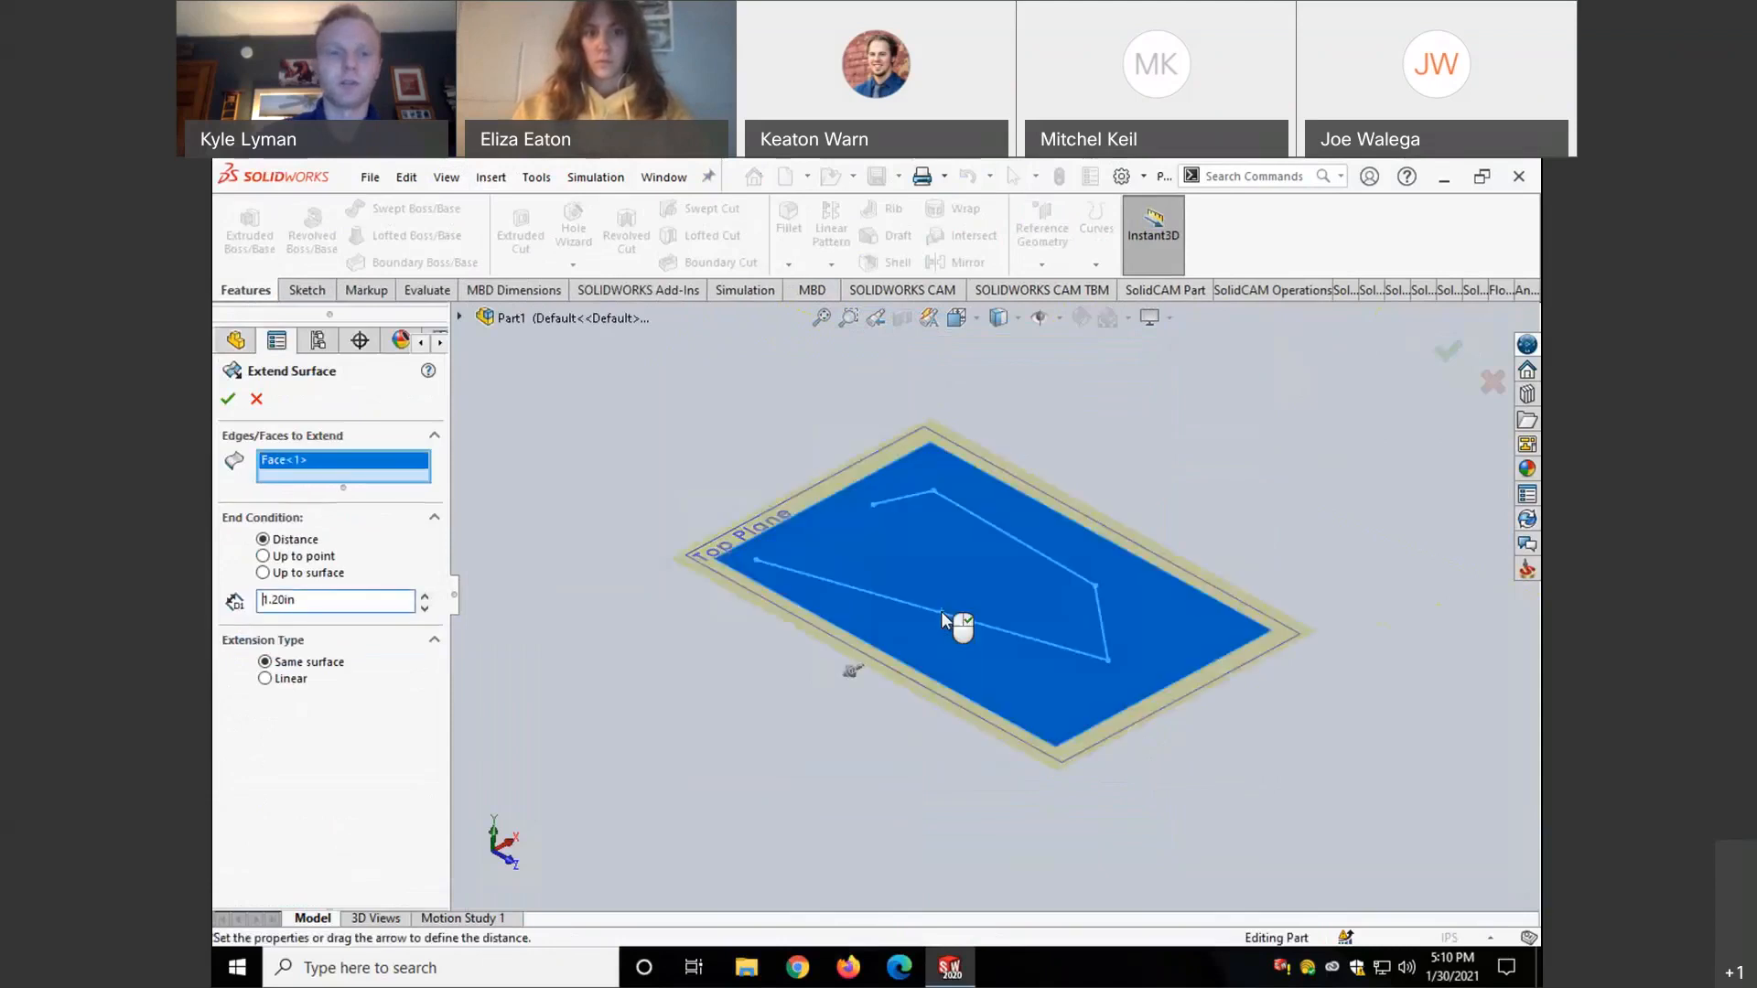
right_click(348, 468)
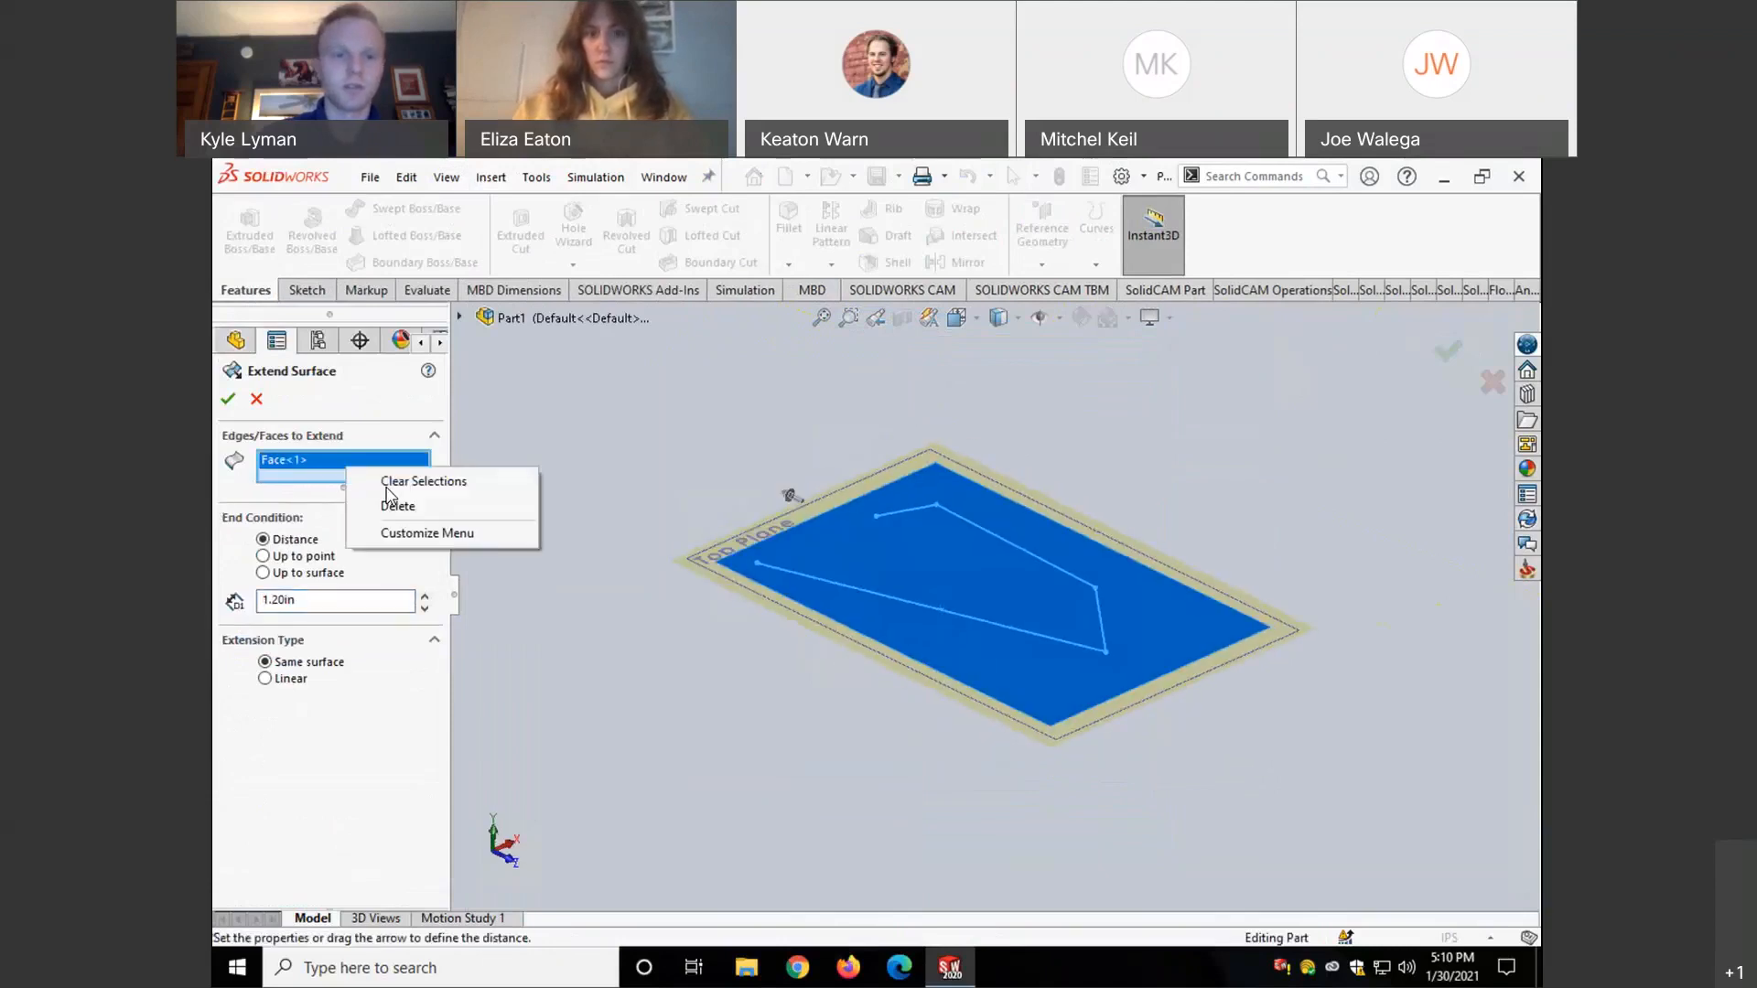
left_click(403, 483)
key("Escape")
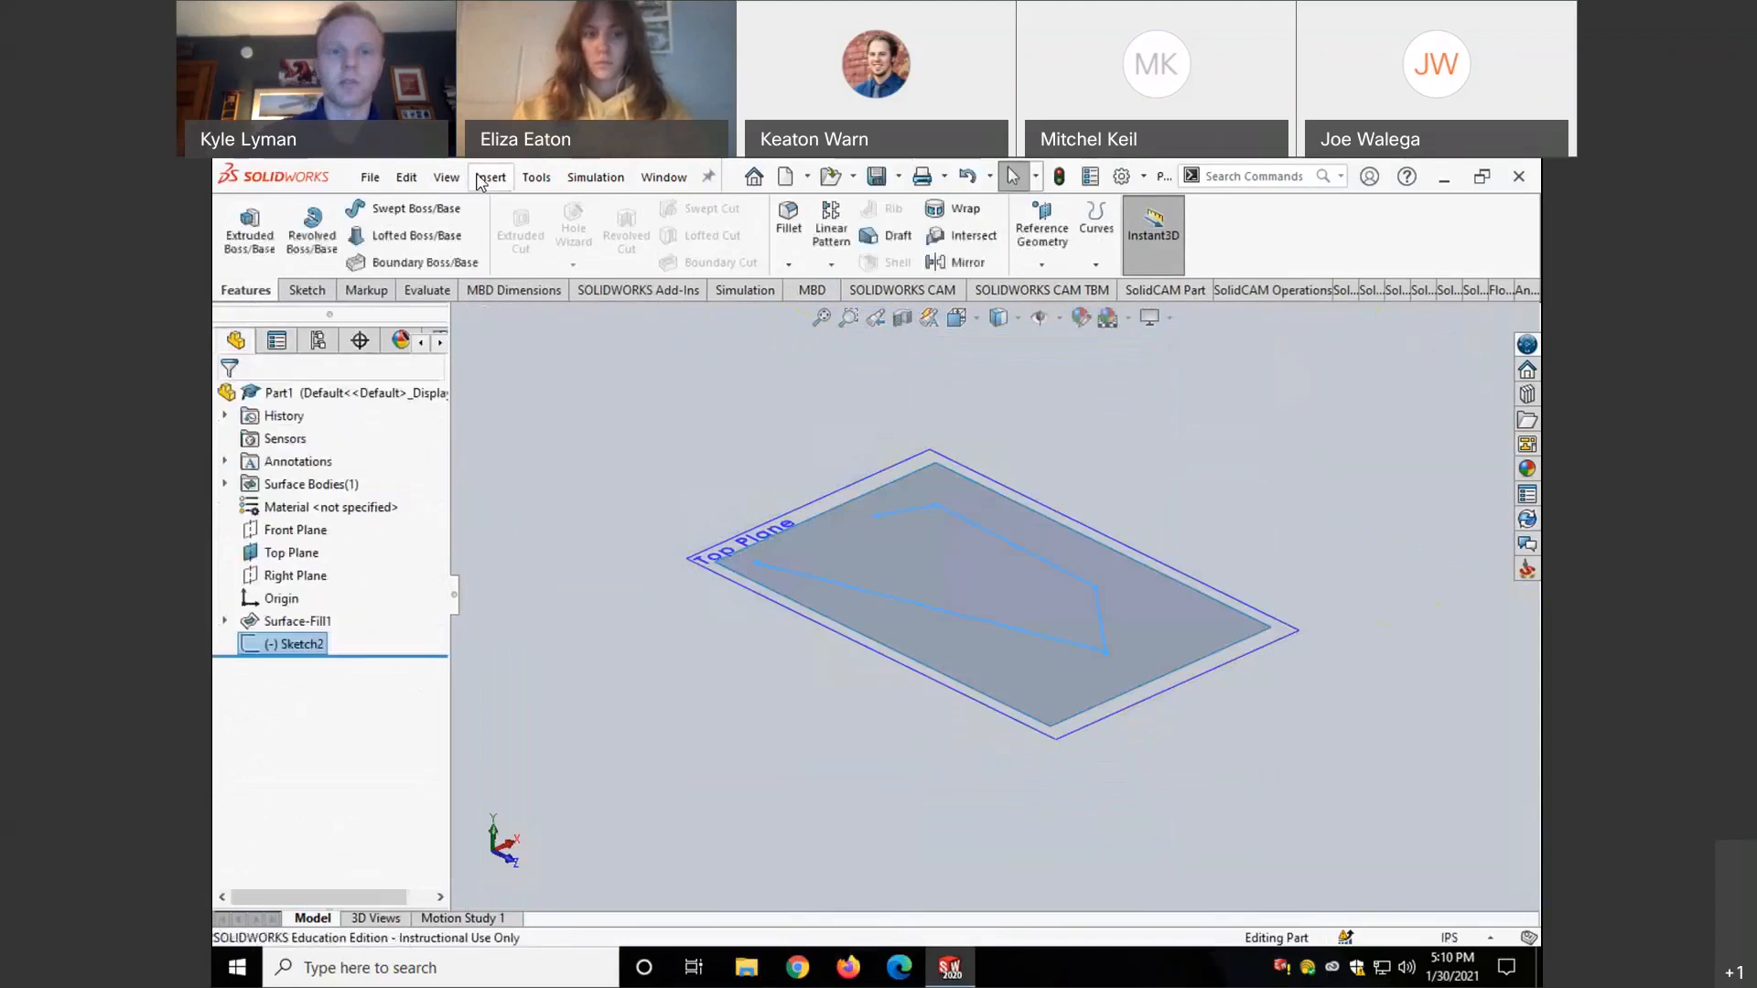
- Extrude the open line sketch upward as a surface with a Blind depth of about 7.5 in
left_click(487, 179)
mouse_move(679, 394)
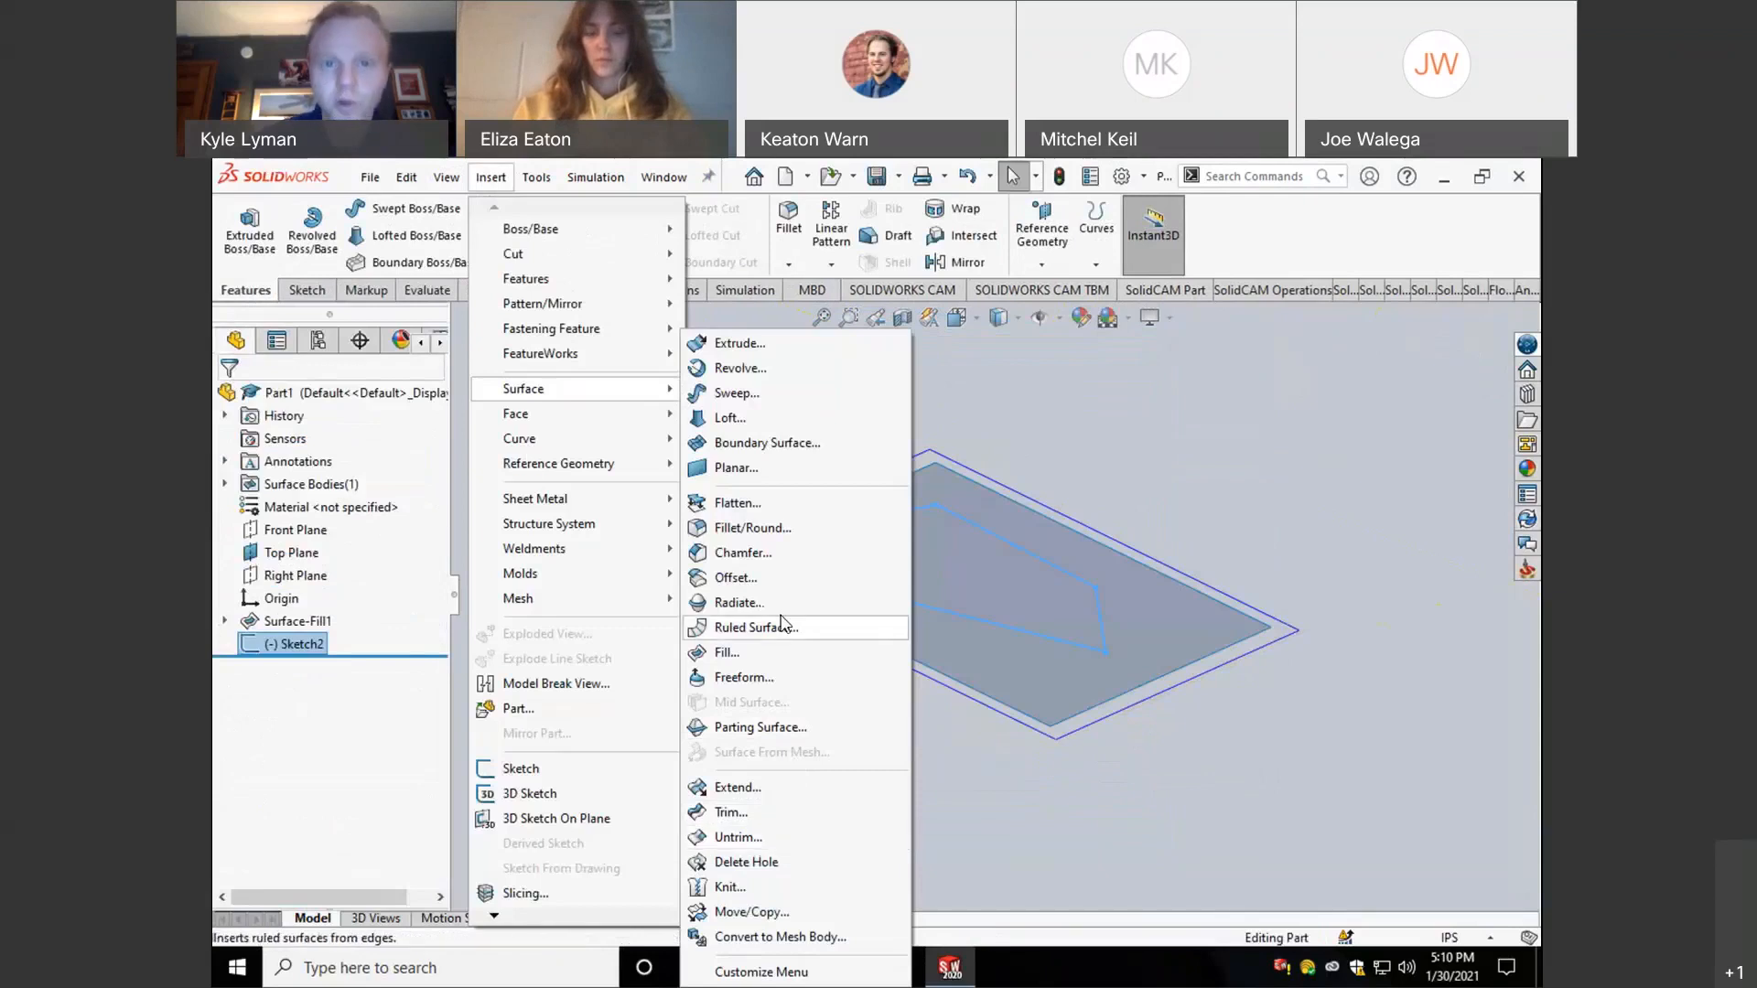
left_click(739, 343)
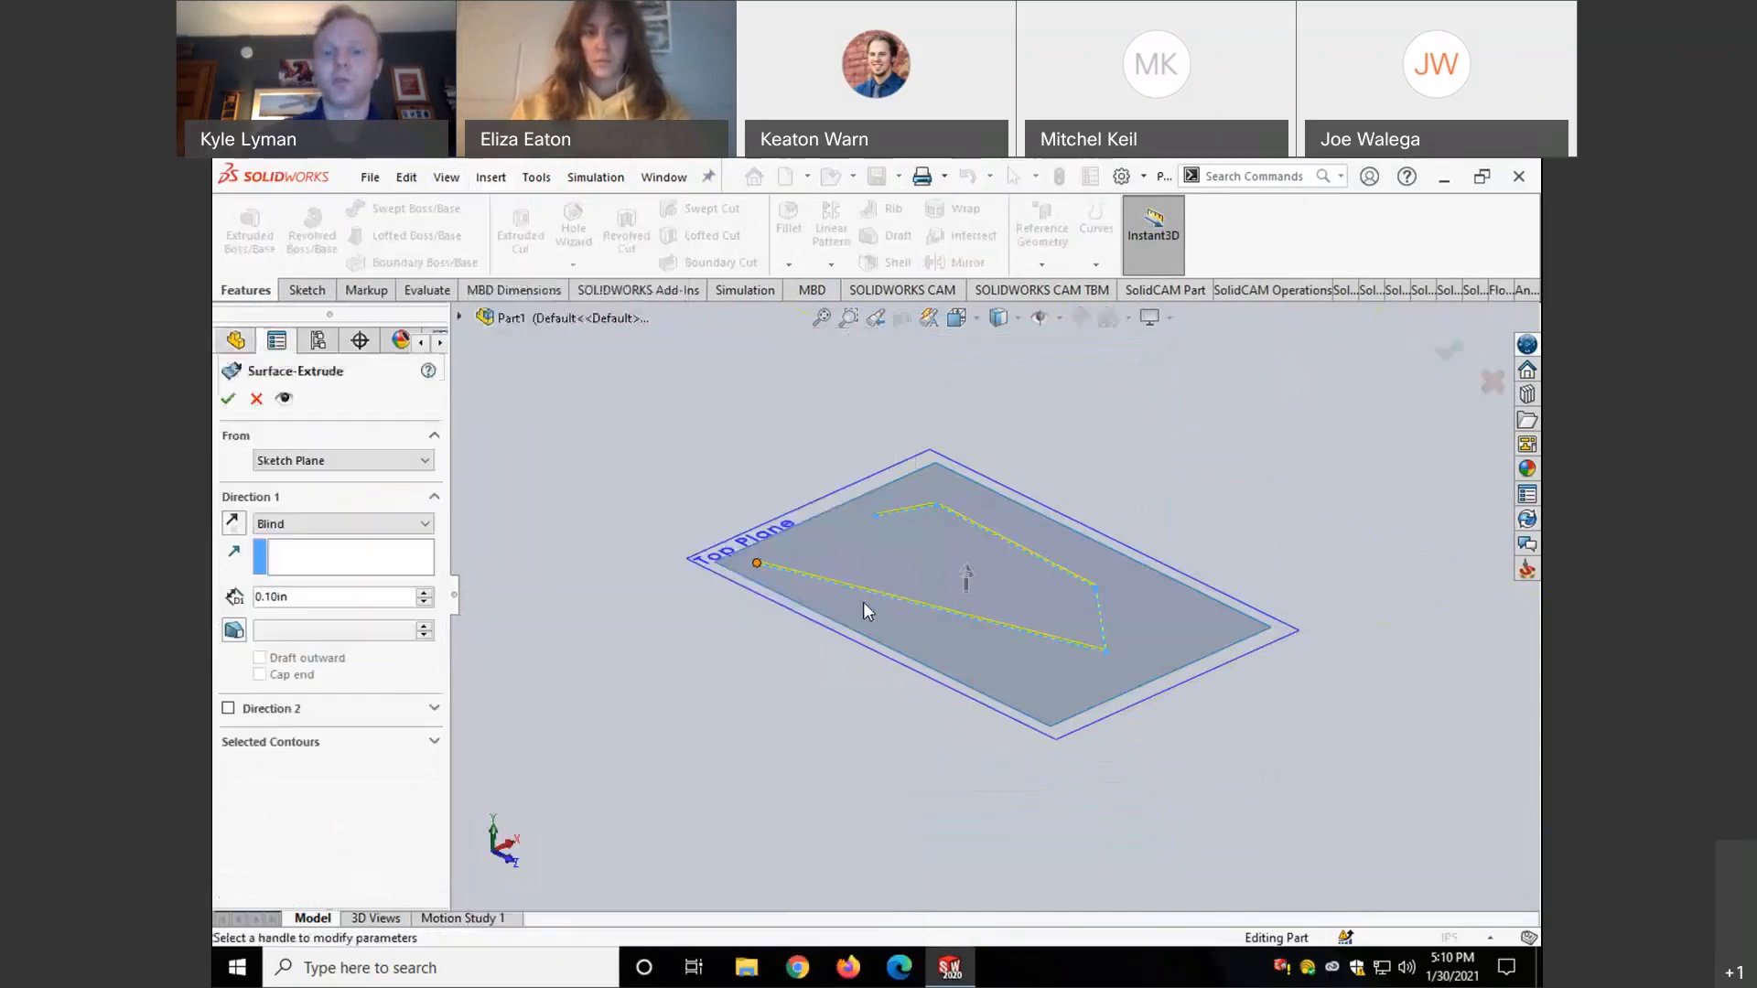
scroll(966, 626, "down", 2)
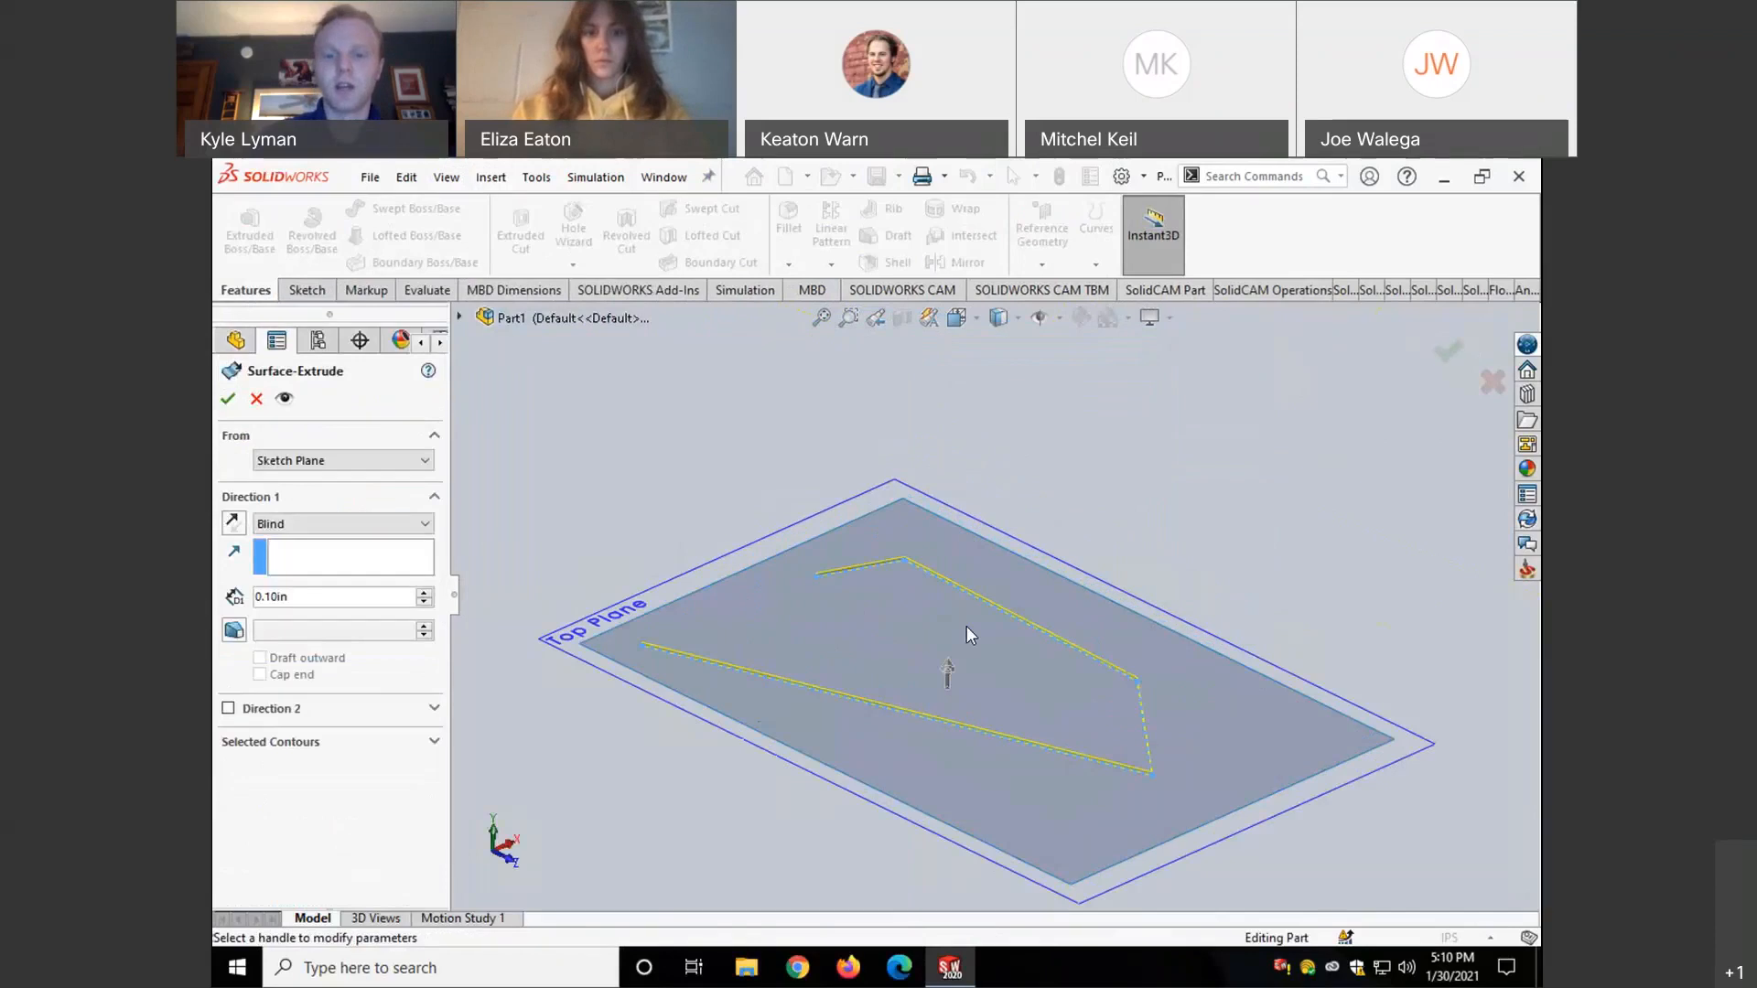
scroll(939, 721, "down", 1)
left_click(948, 684)
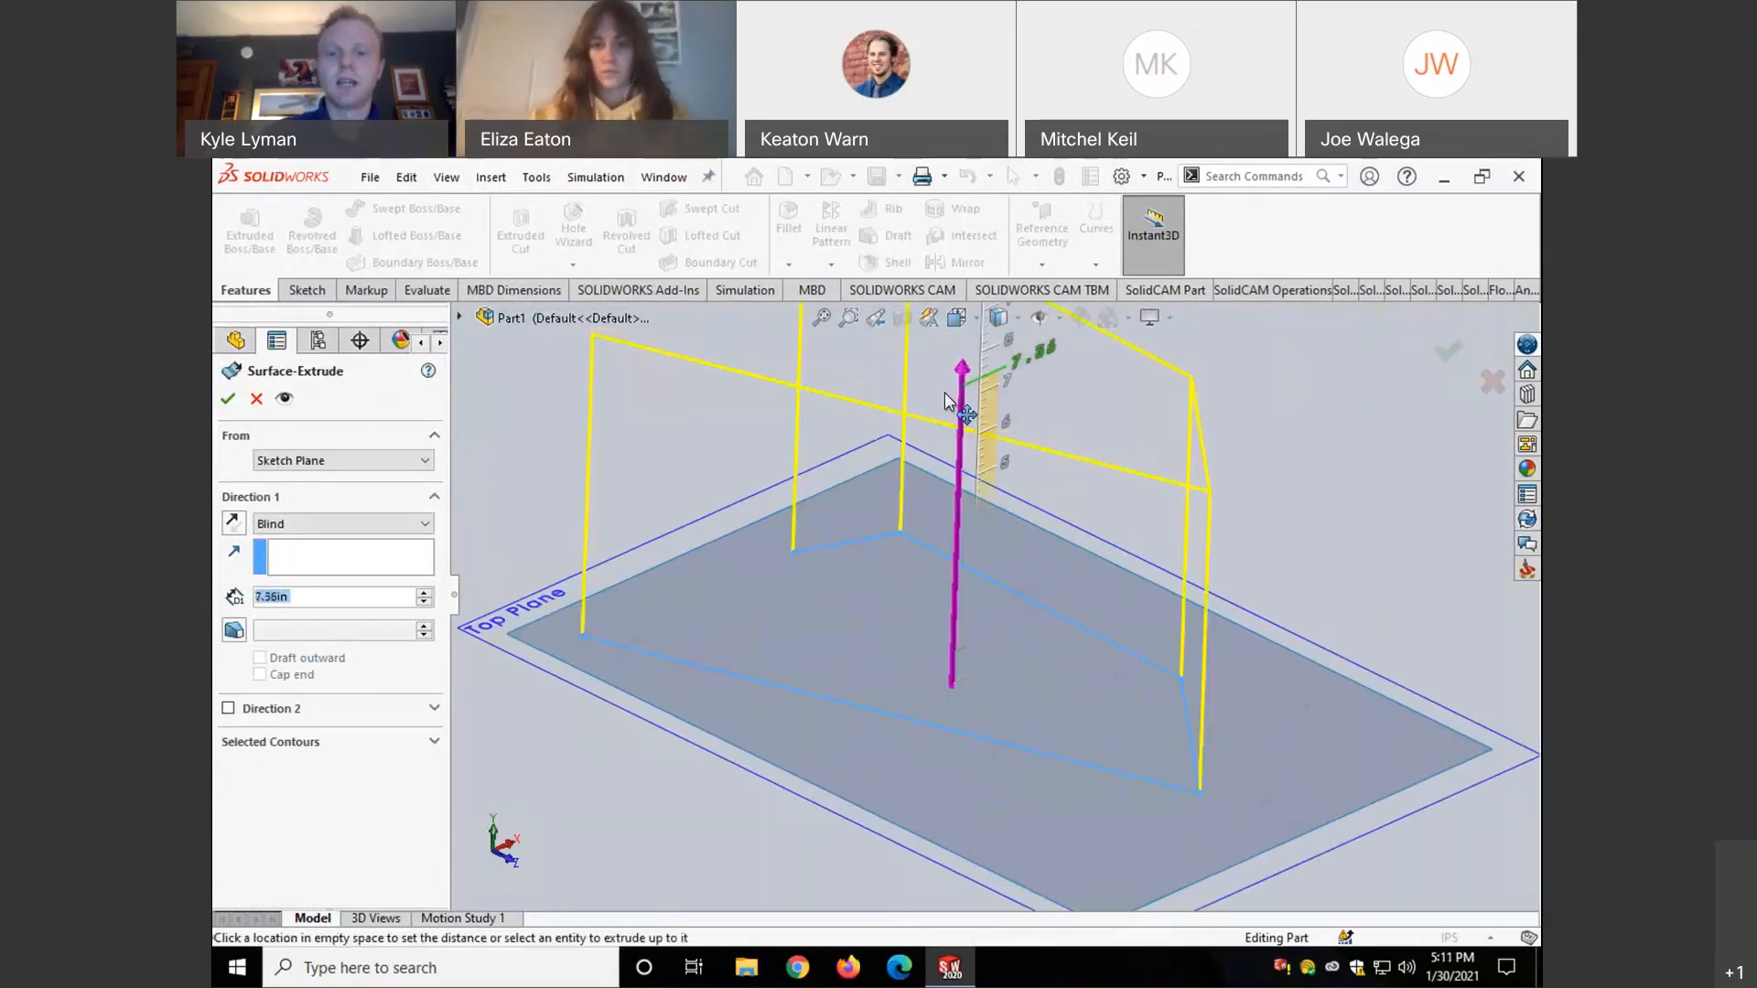
left_click(945, 394)
scroll(861, 610, "down", 3)
scroll(862, 618, "up", 5)
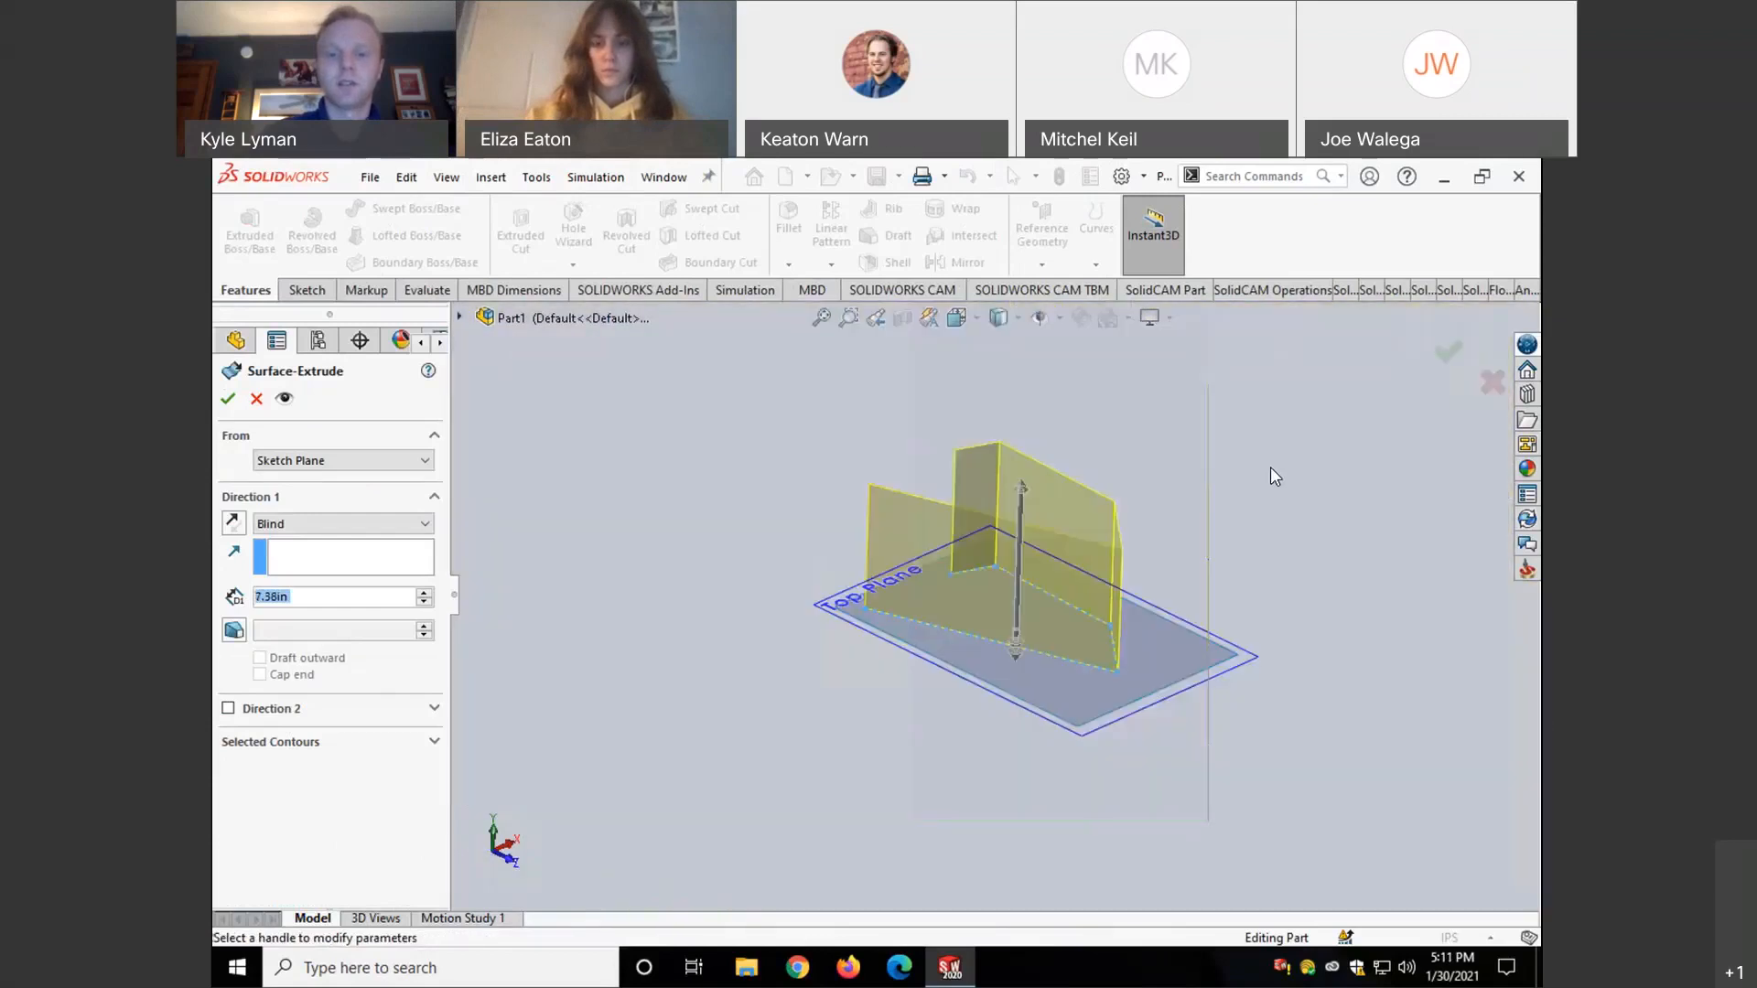
scroll(1270, 466, "down", 1)
scroll(831, 699, "down", 1)
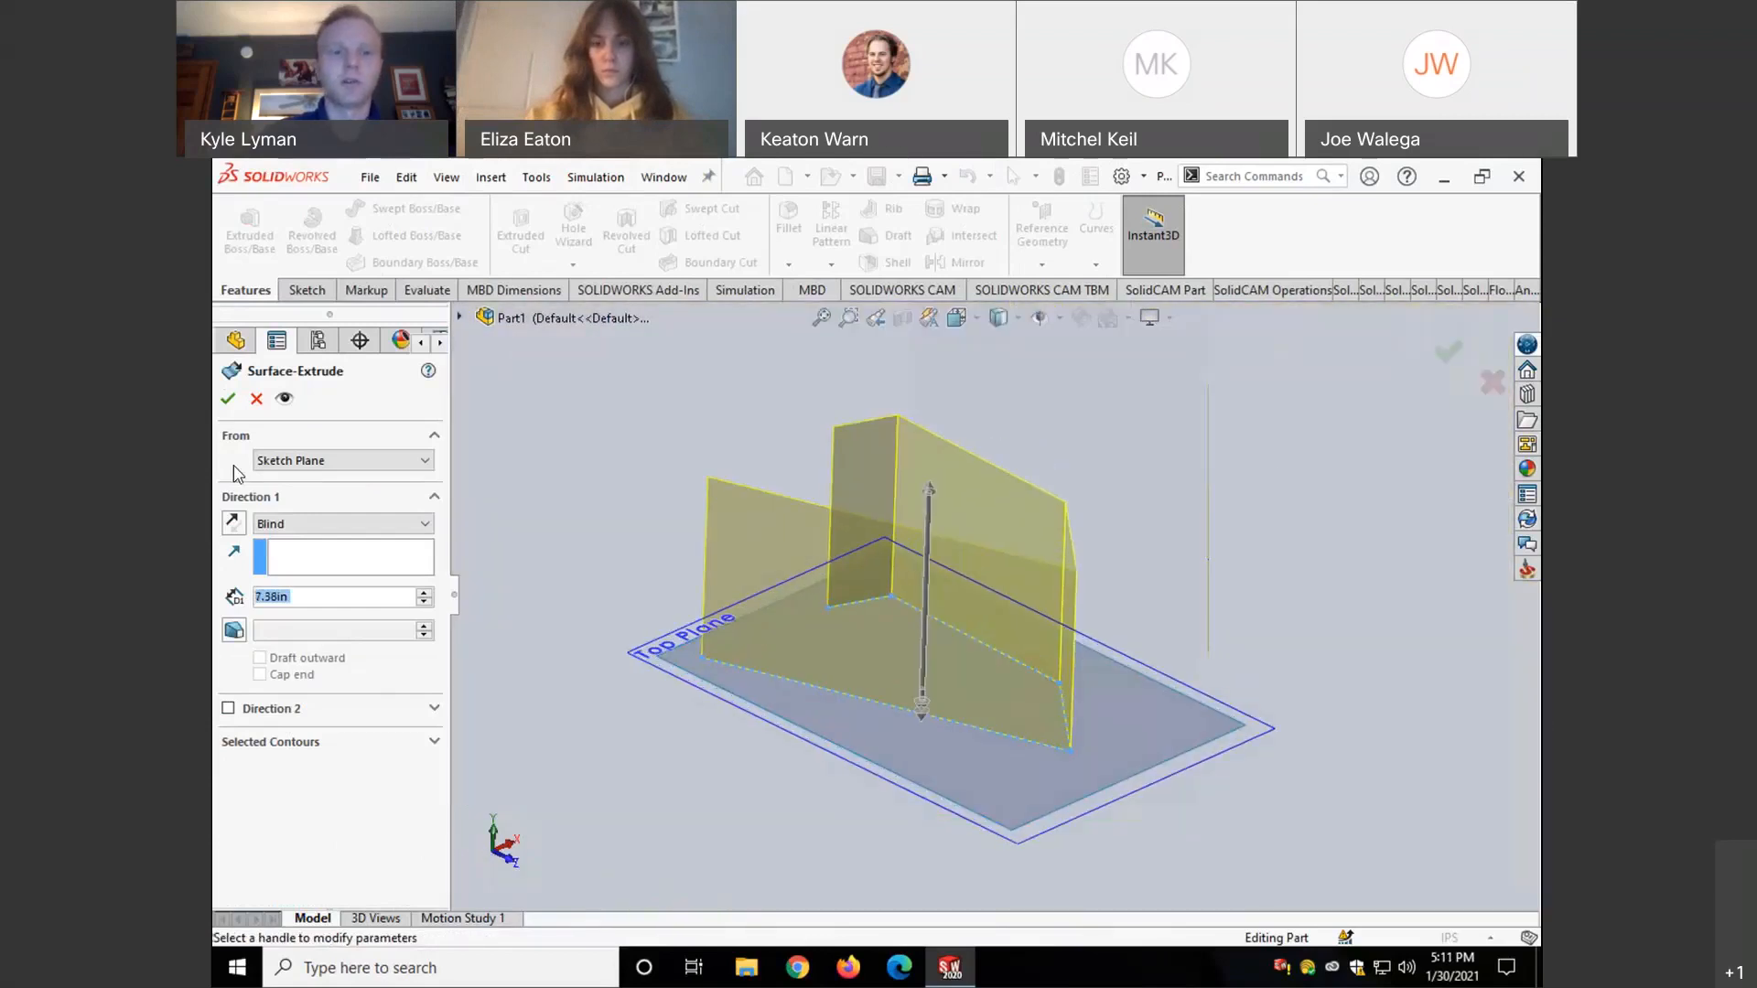
left_click(228, 398)
- Hide the Top Plane around the rectangular base surface
middle_click_drag(519, 736, 1046, 784)
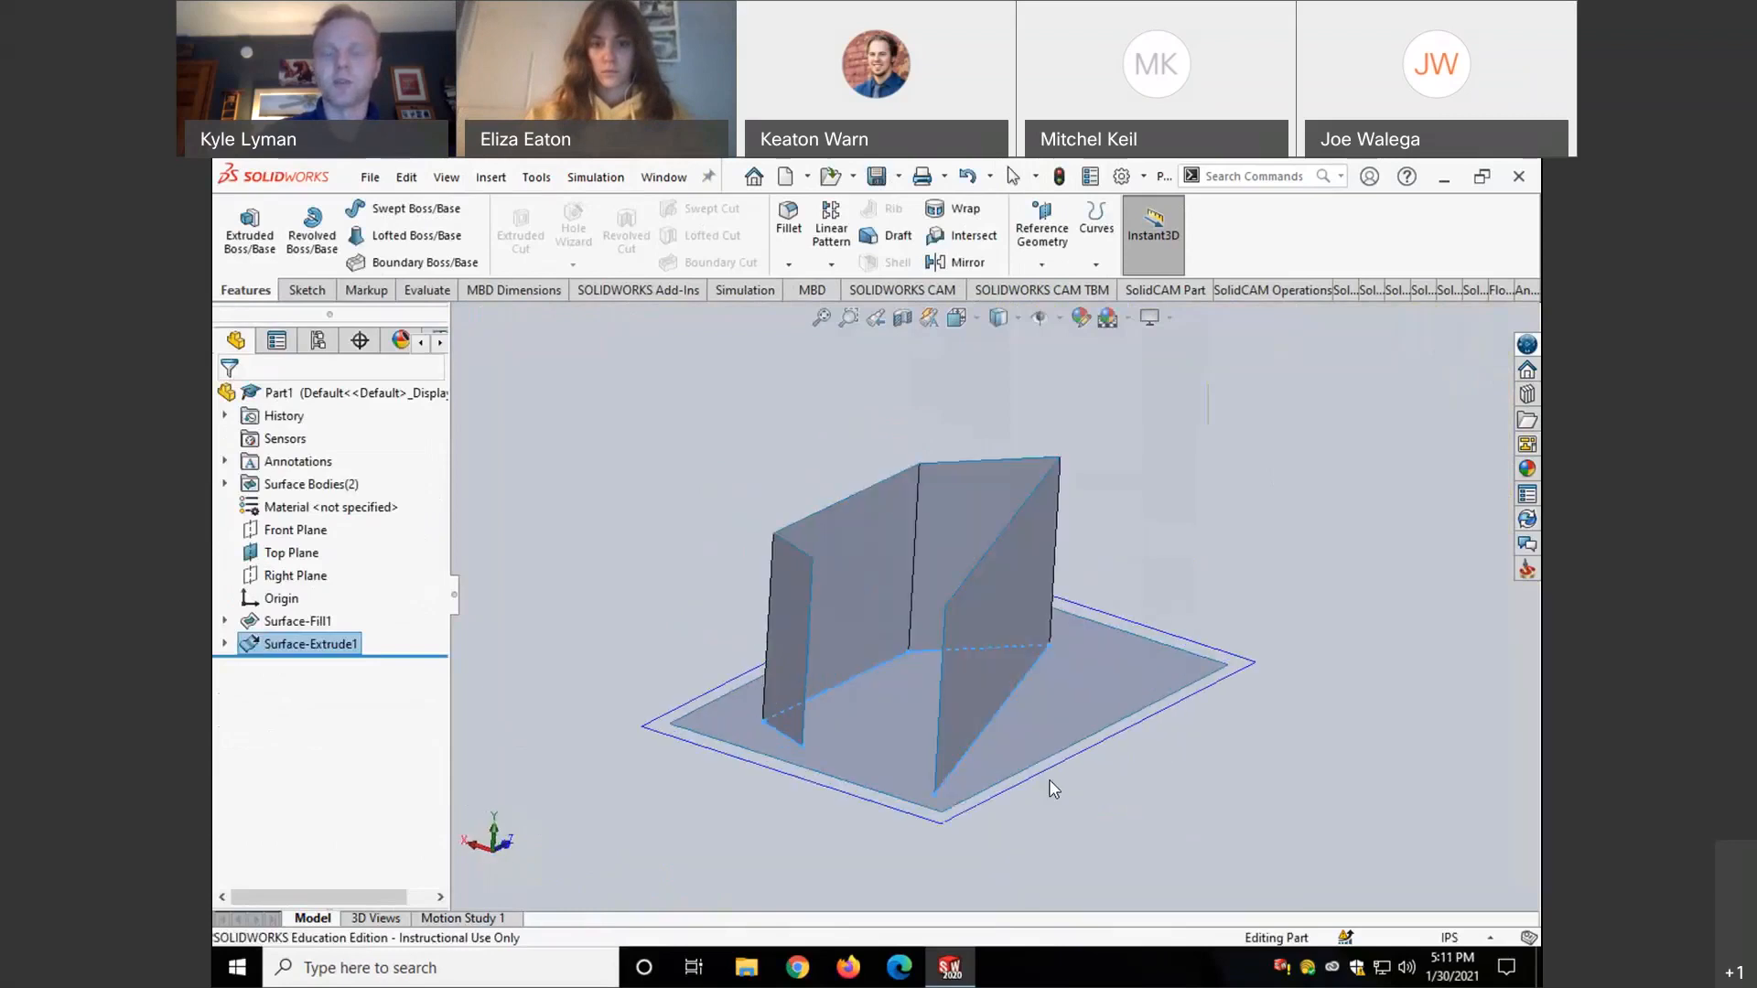
middle_click_drag(832, 605, 840, 710)
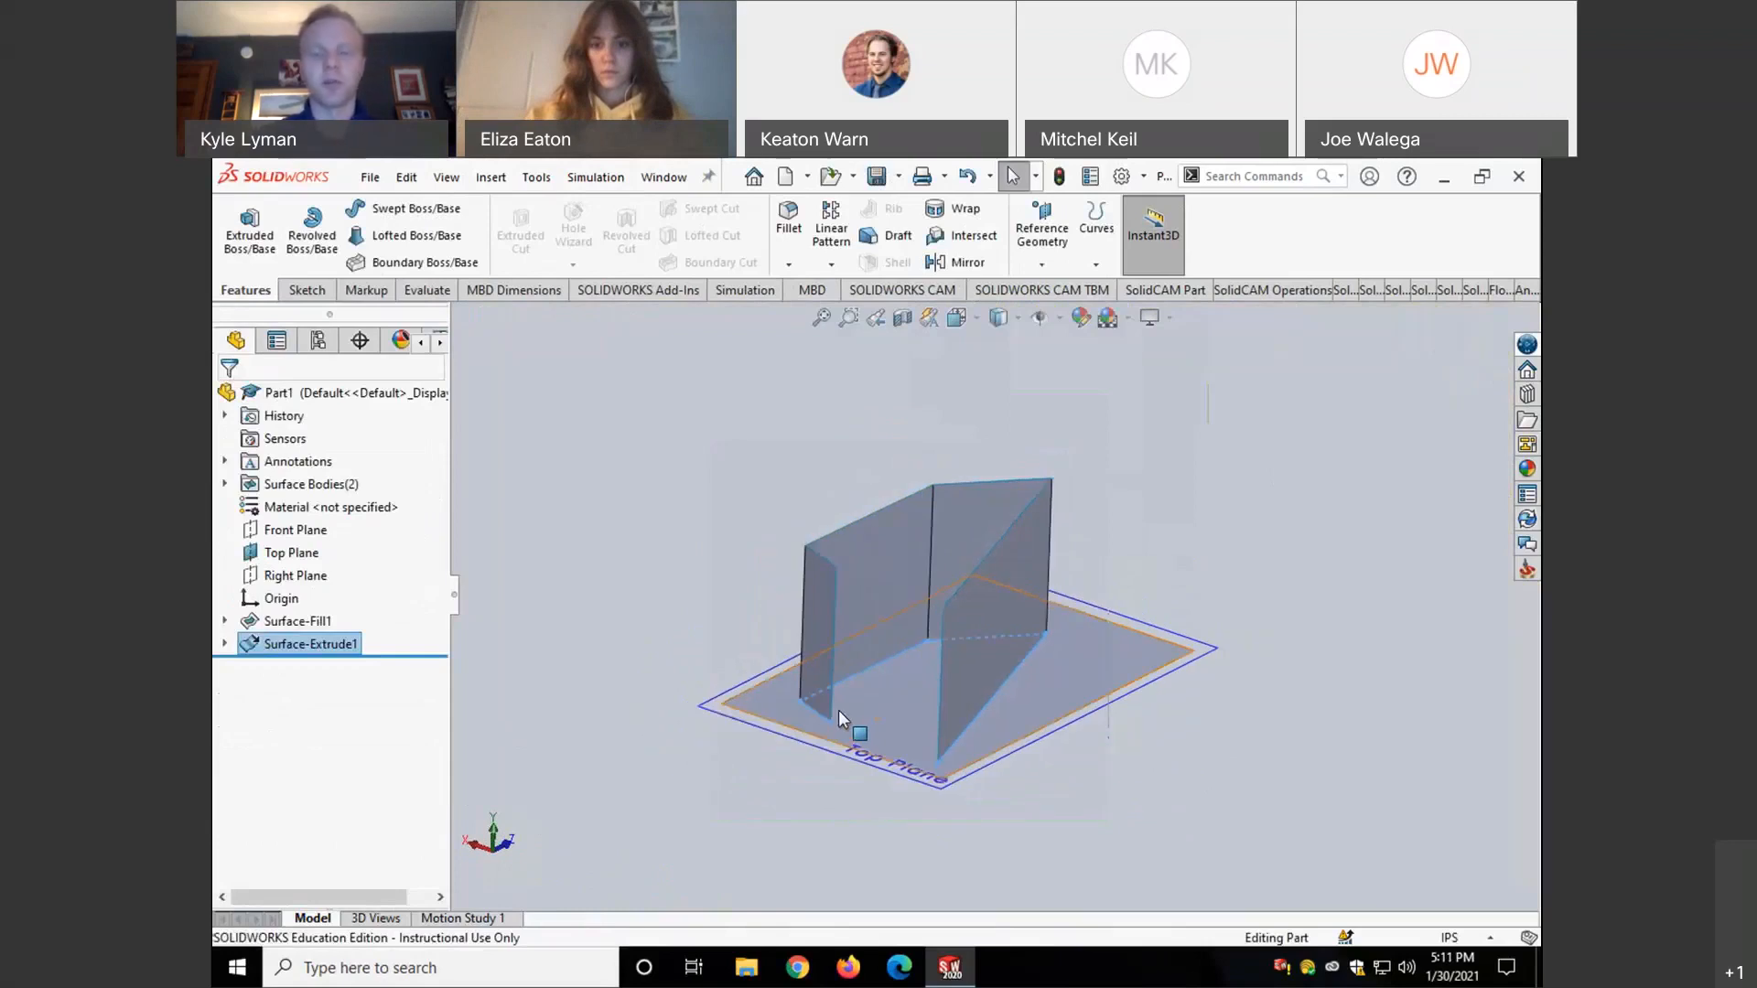
scroll(833, 701, "down", 1)
left_click(859, 796)
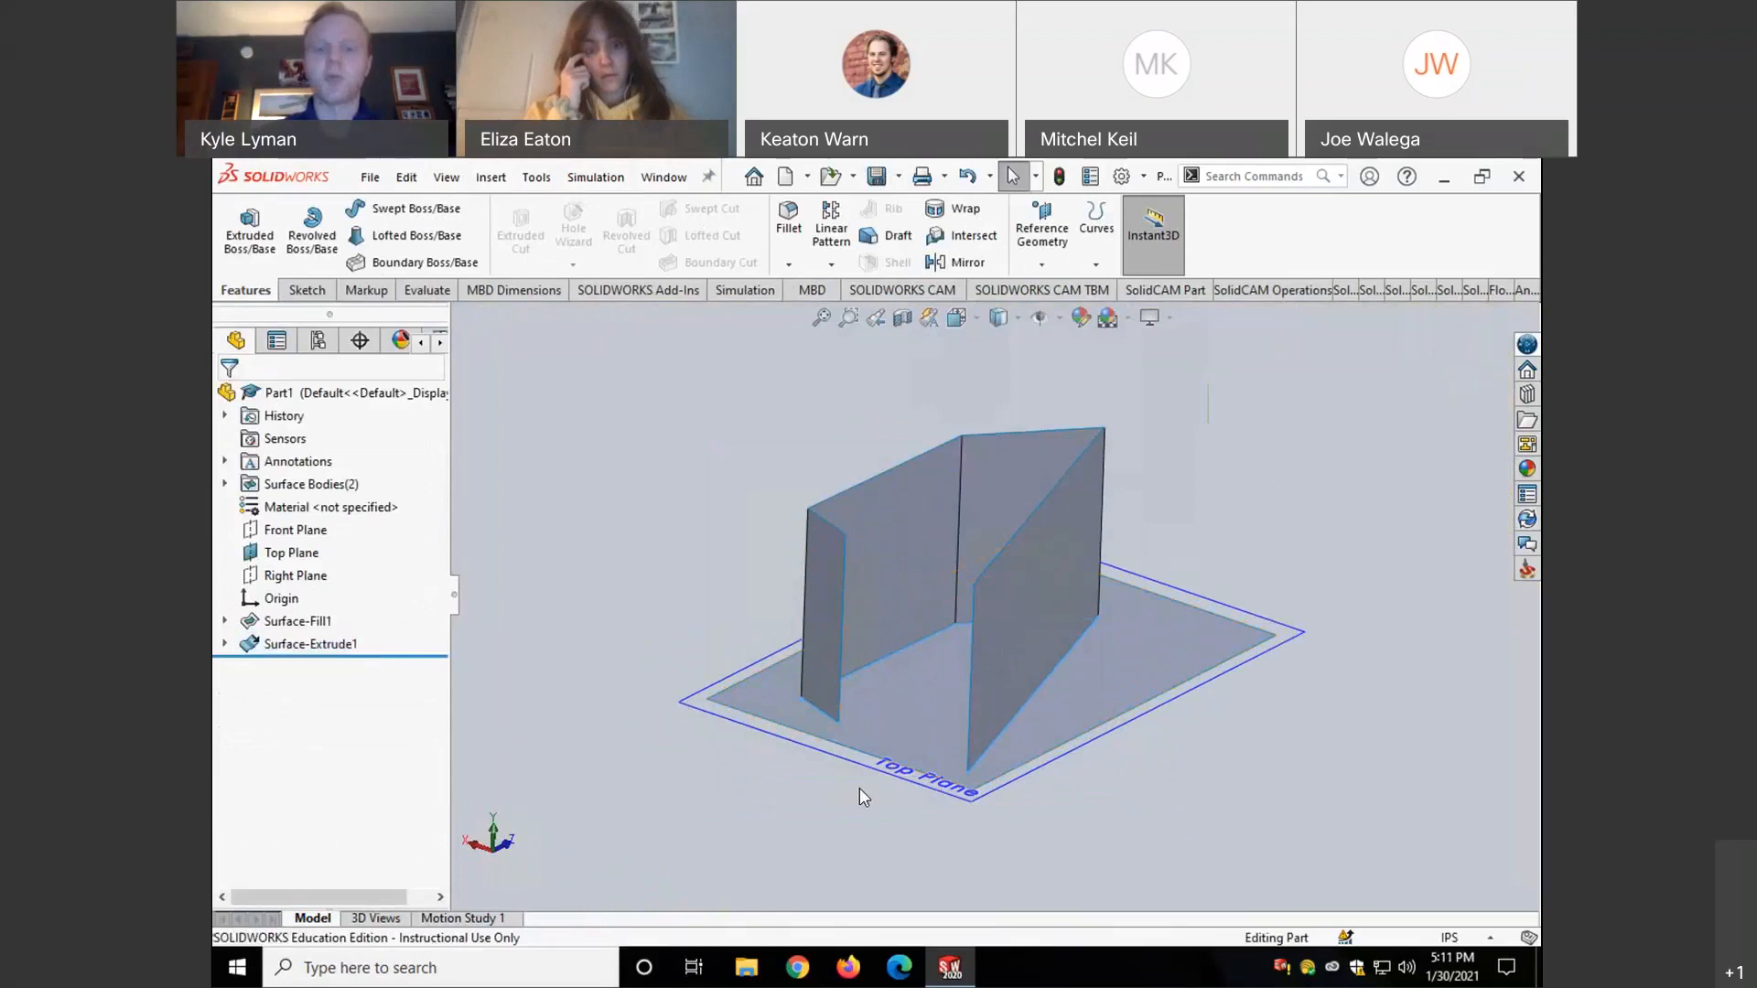
right_click(789, 739)
left_click(875, 697)
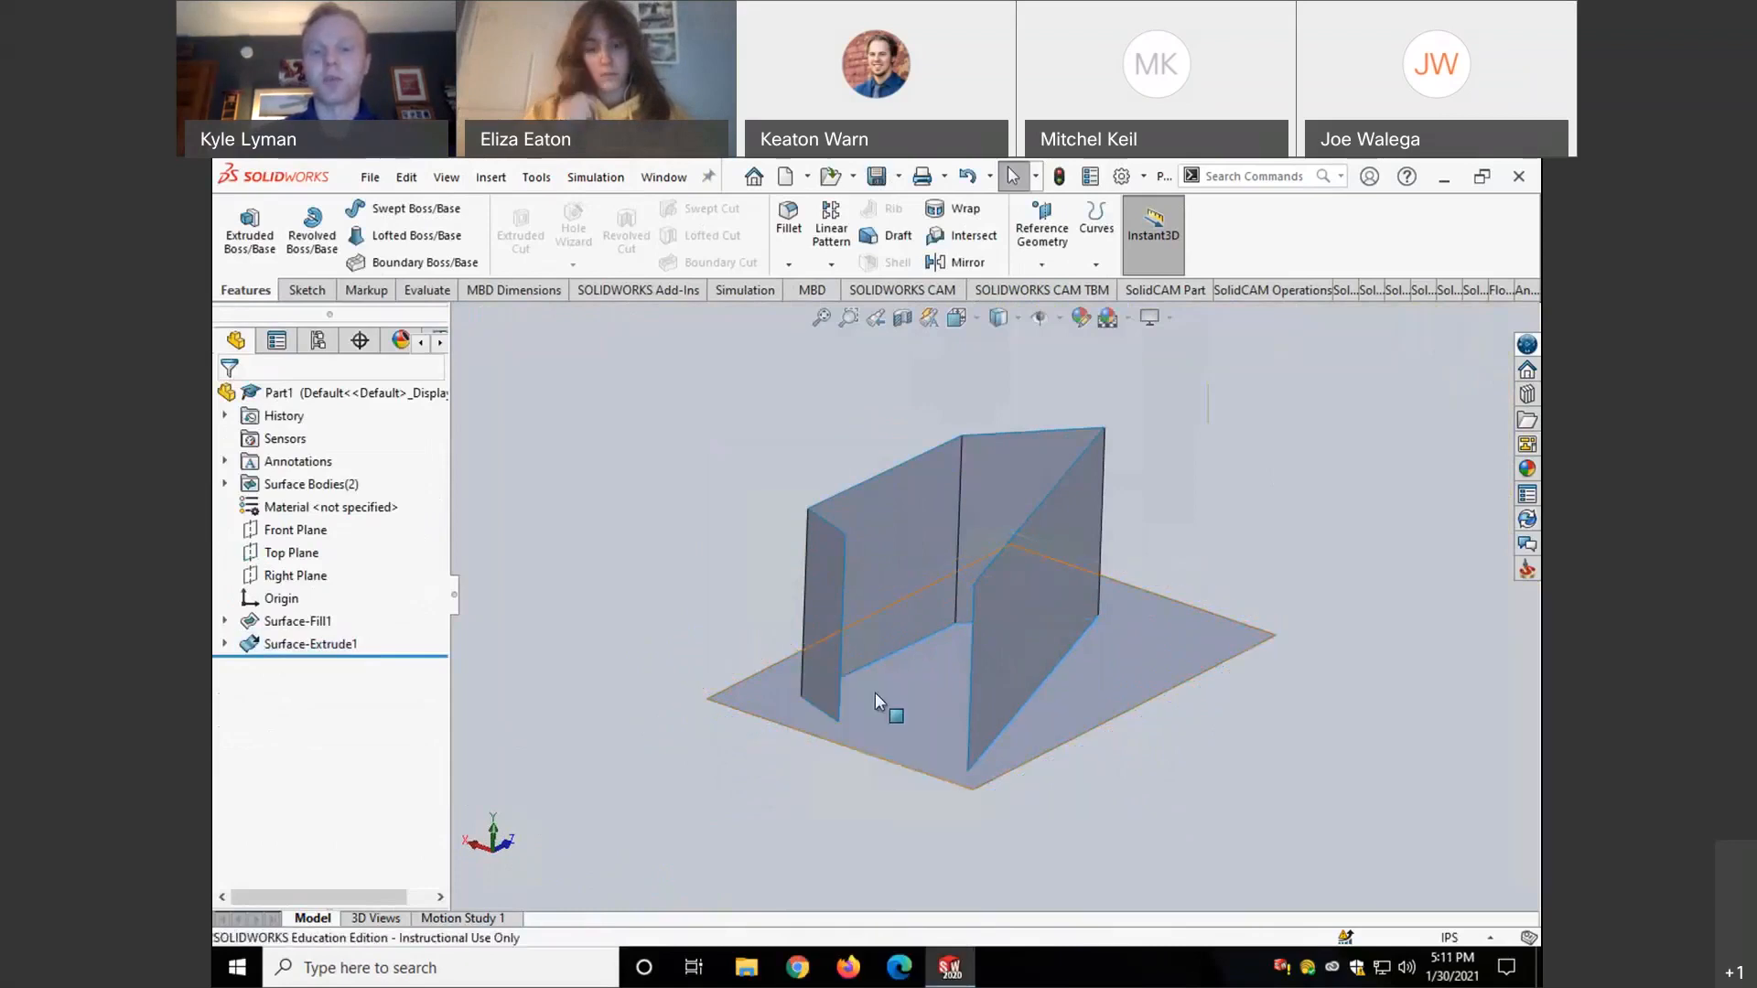
middle_click_drag(837, 709, 816, 682)
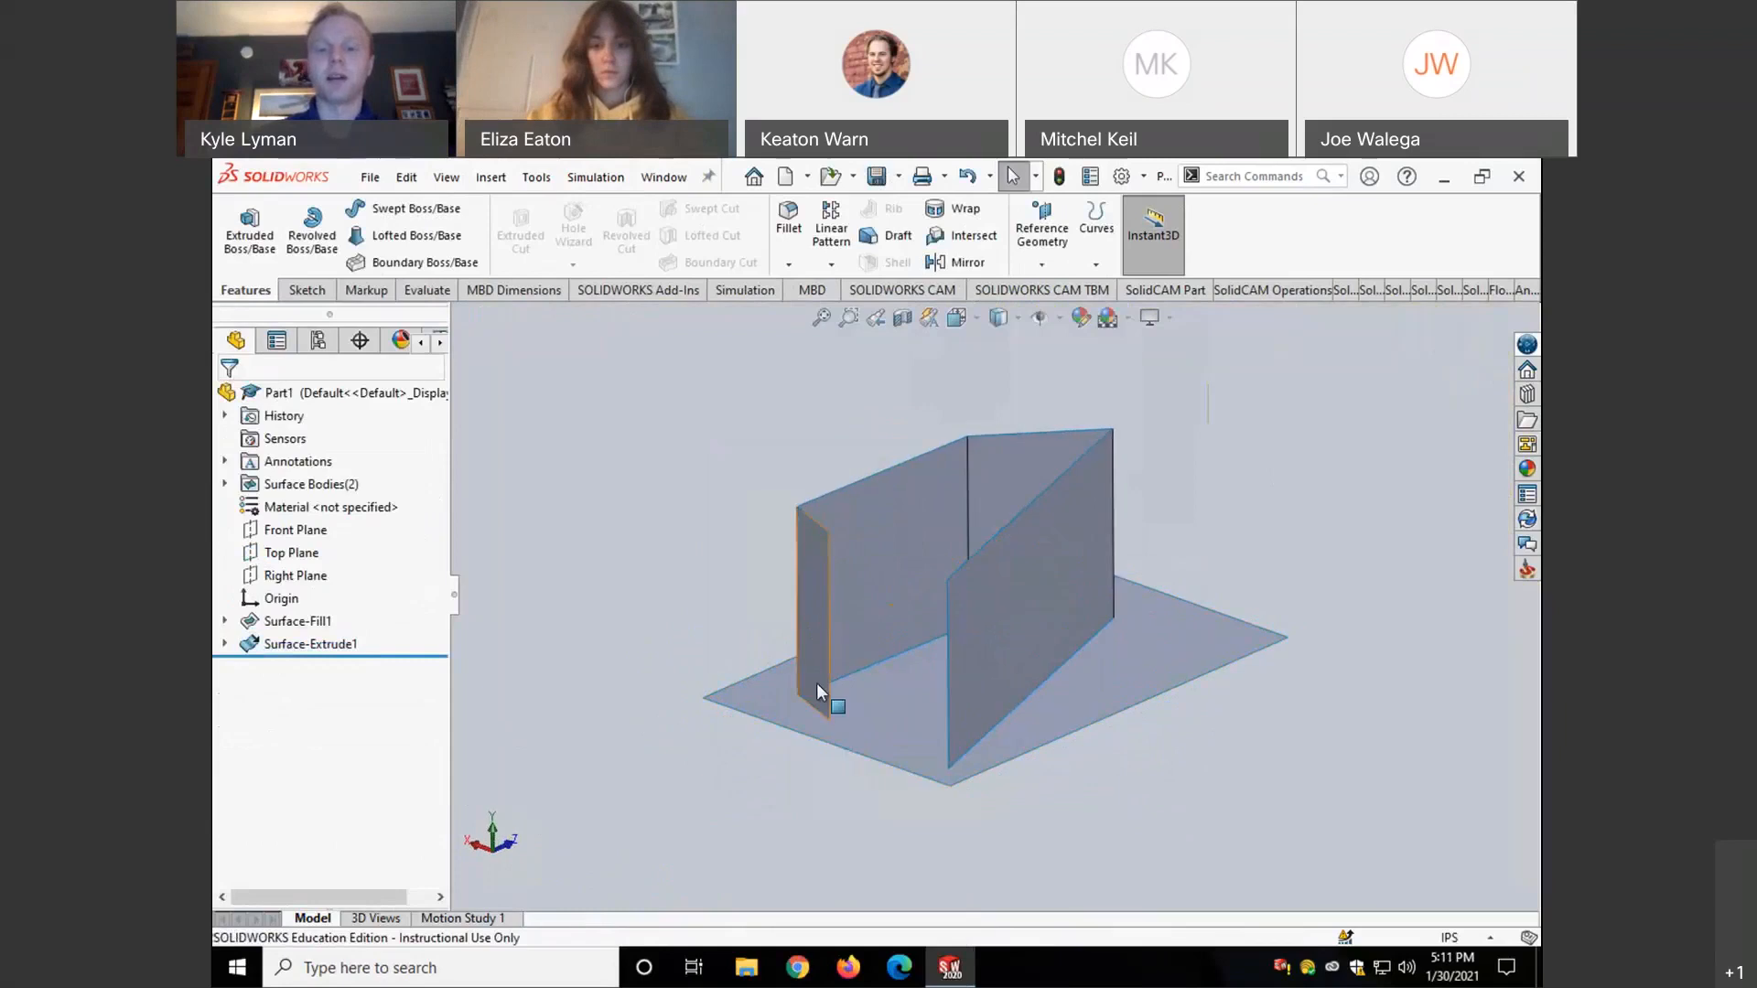
scroll(816, 682, "down", 1)
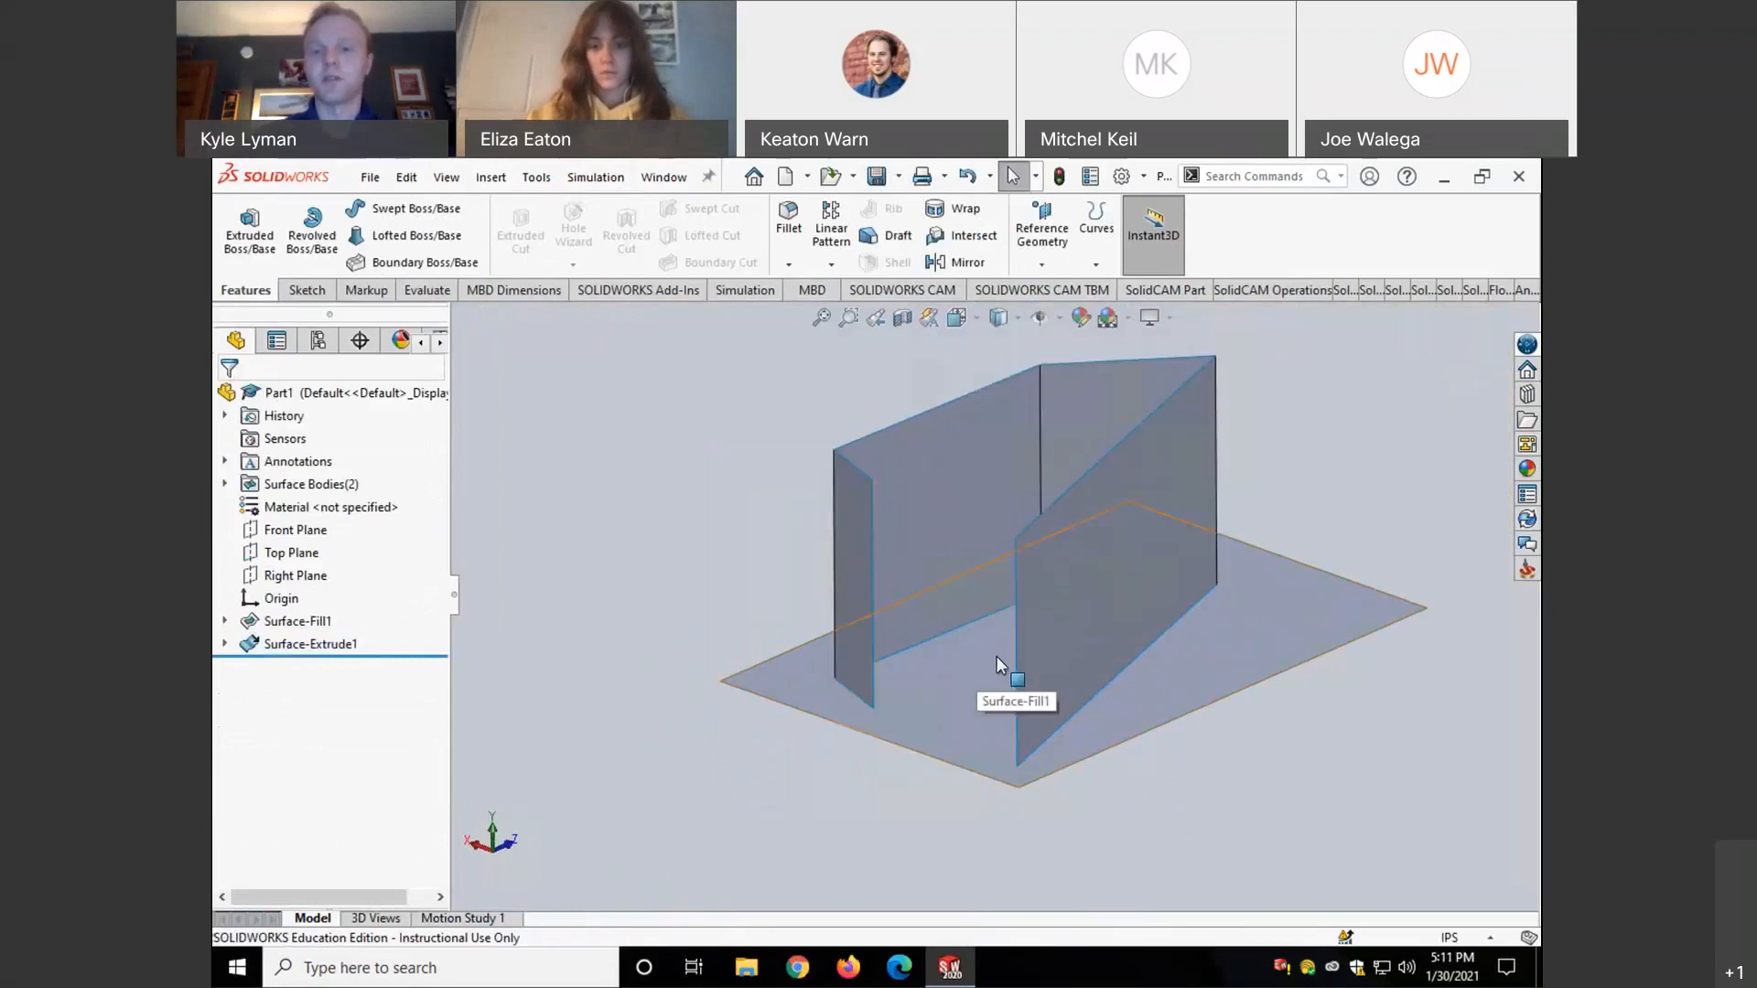
scroll(1013, 647, "up", 2)
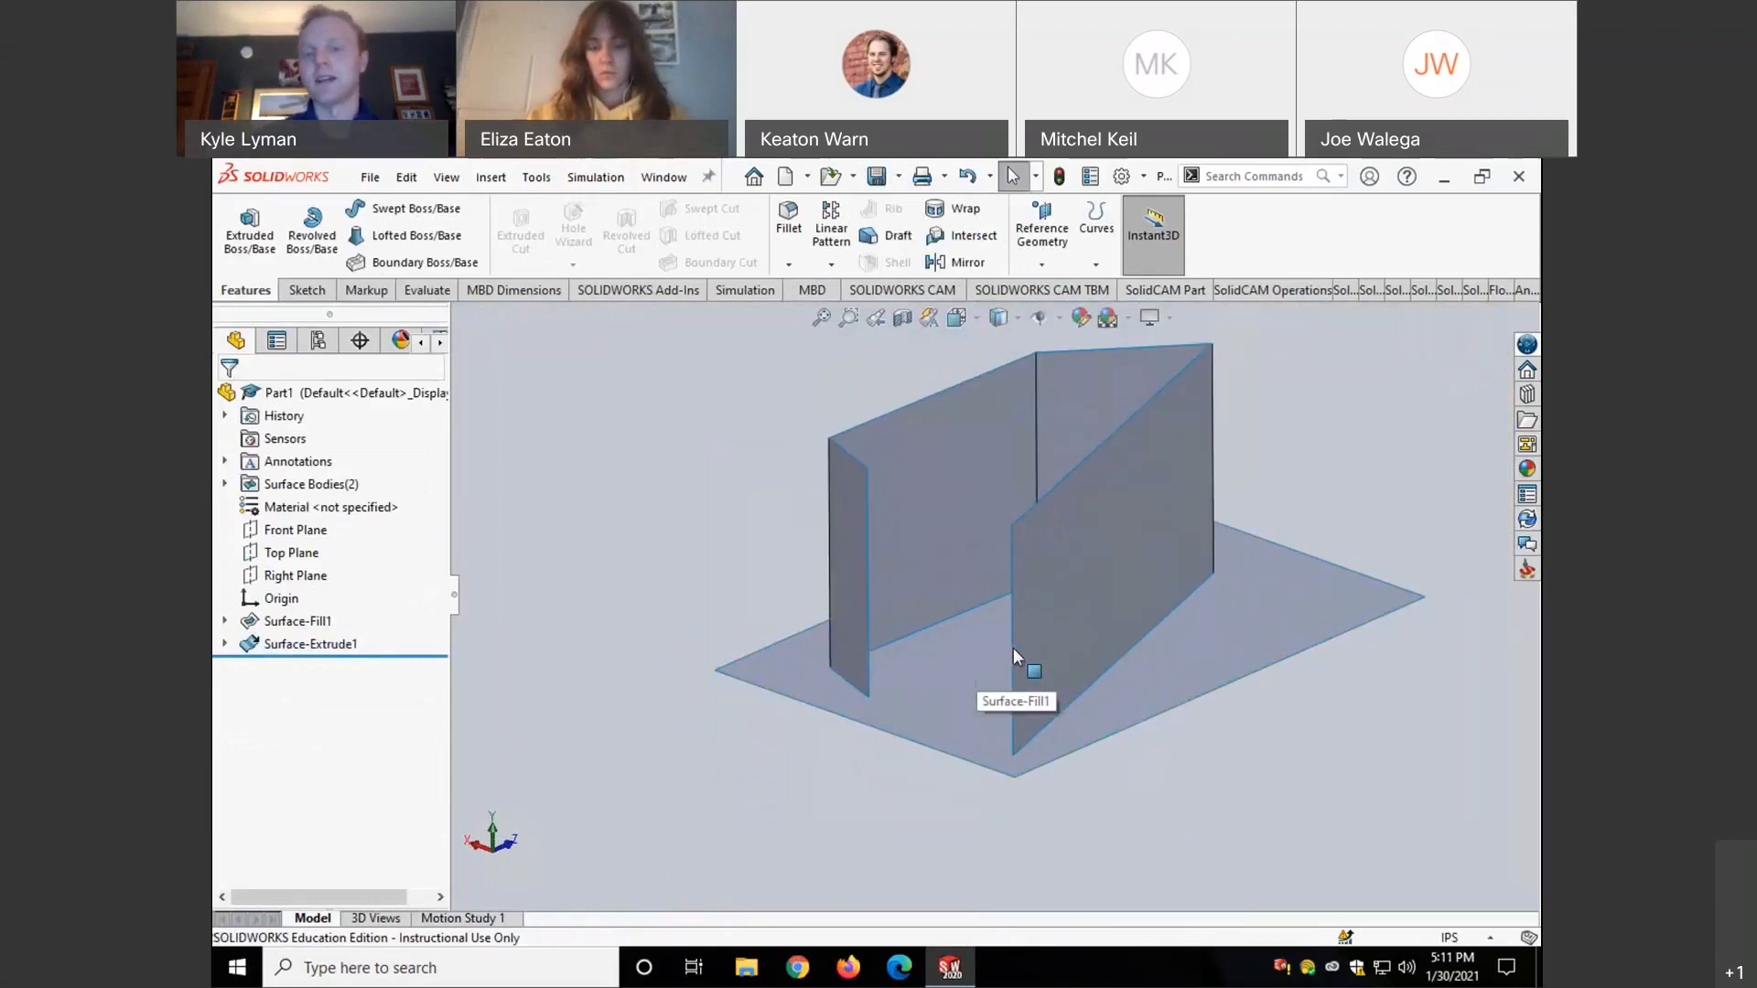
scroll(1162, 480, "down", 2)
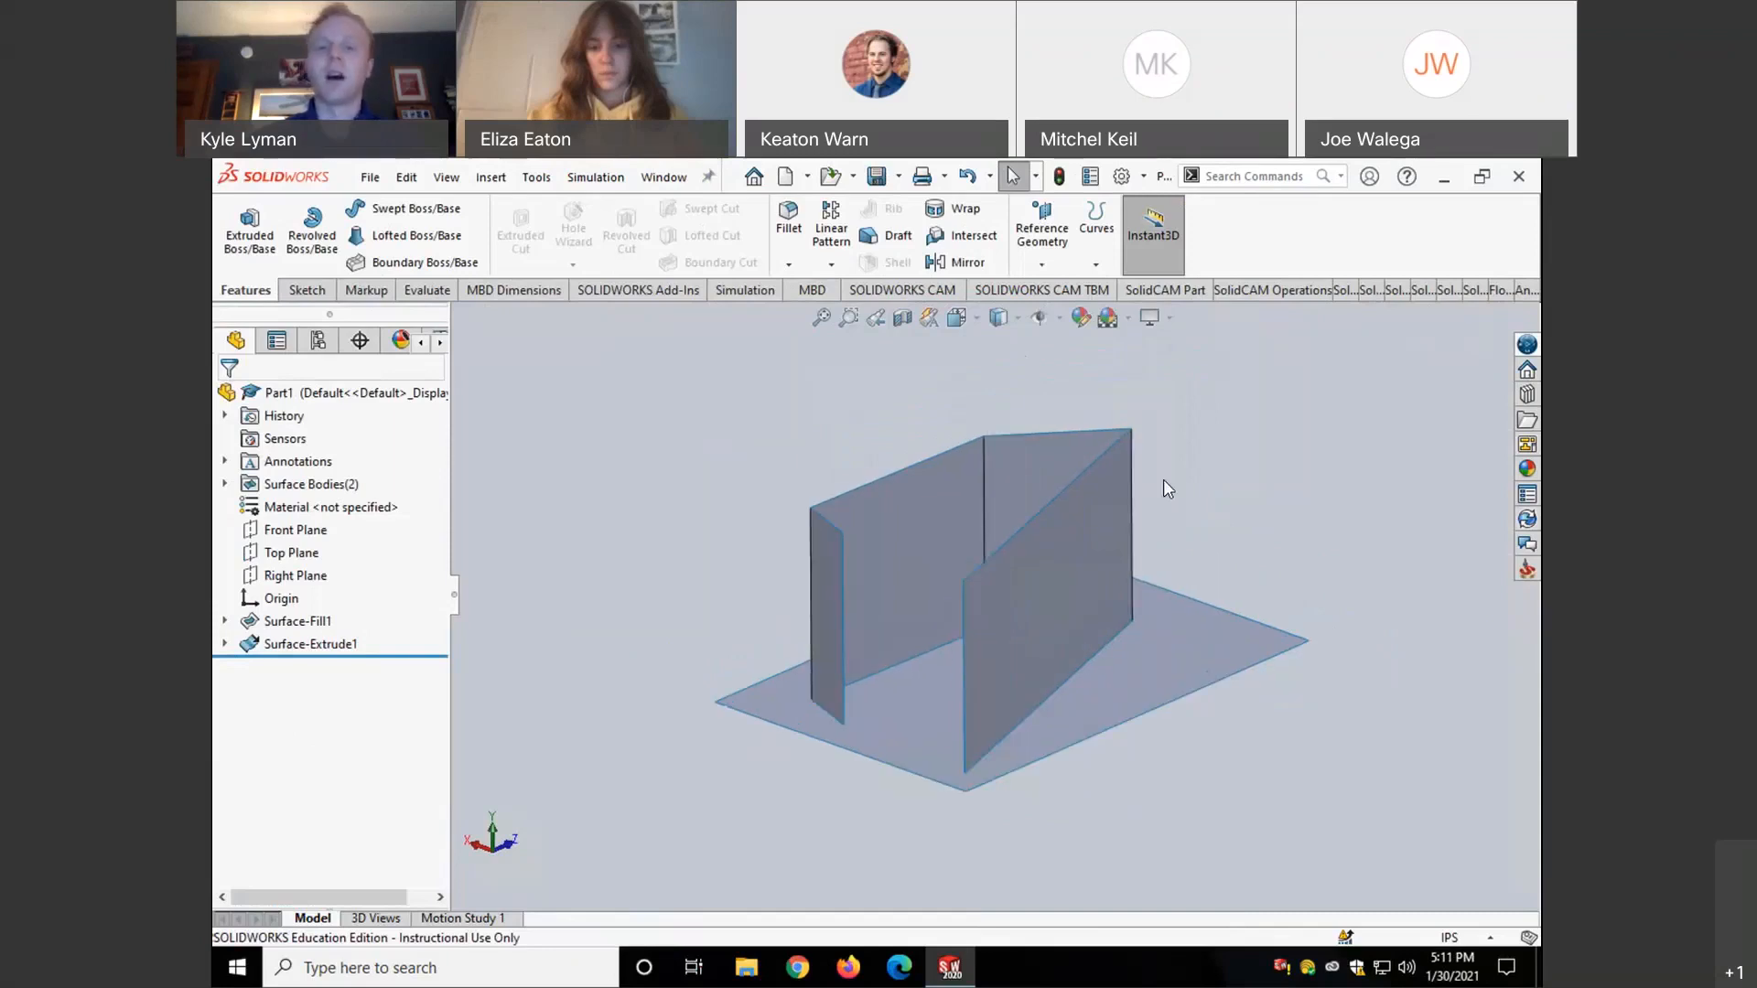
scroll(901, 673, "up", 1)
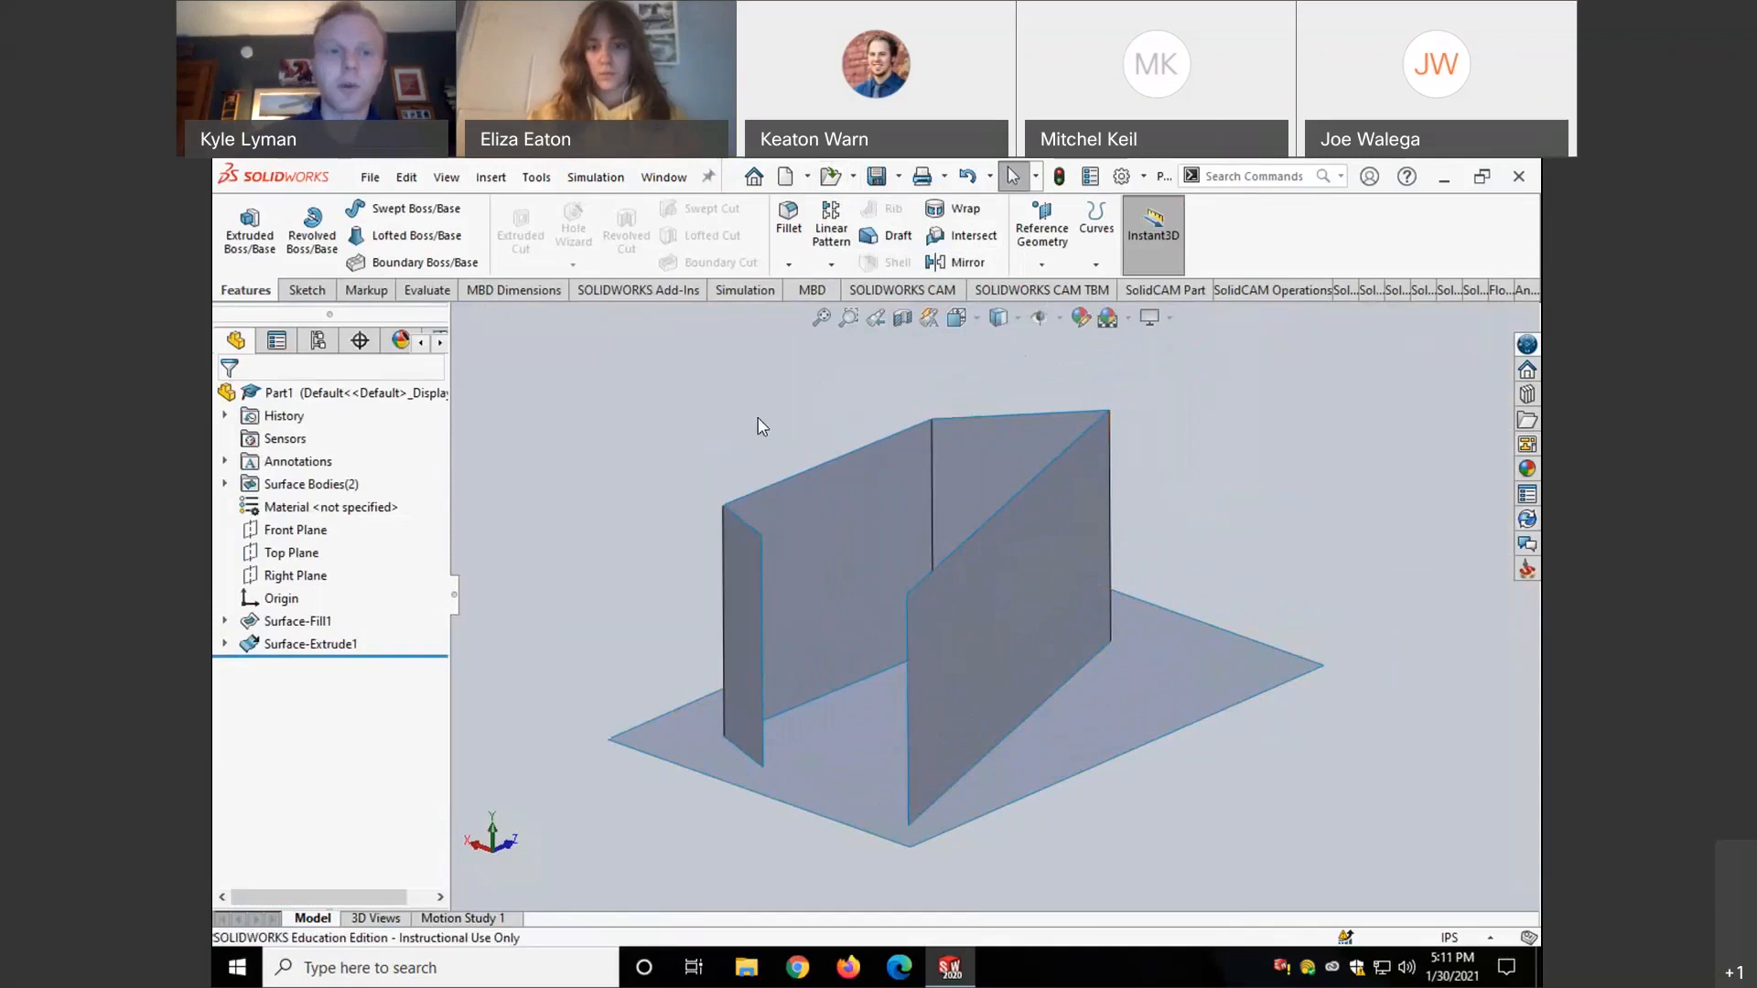
- Save the part as Part1.SLDPRT in the Downloads folder
left_click(377, 180)
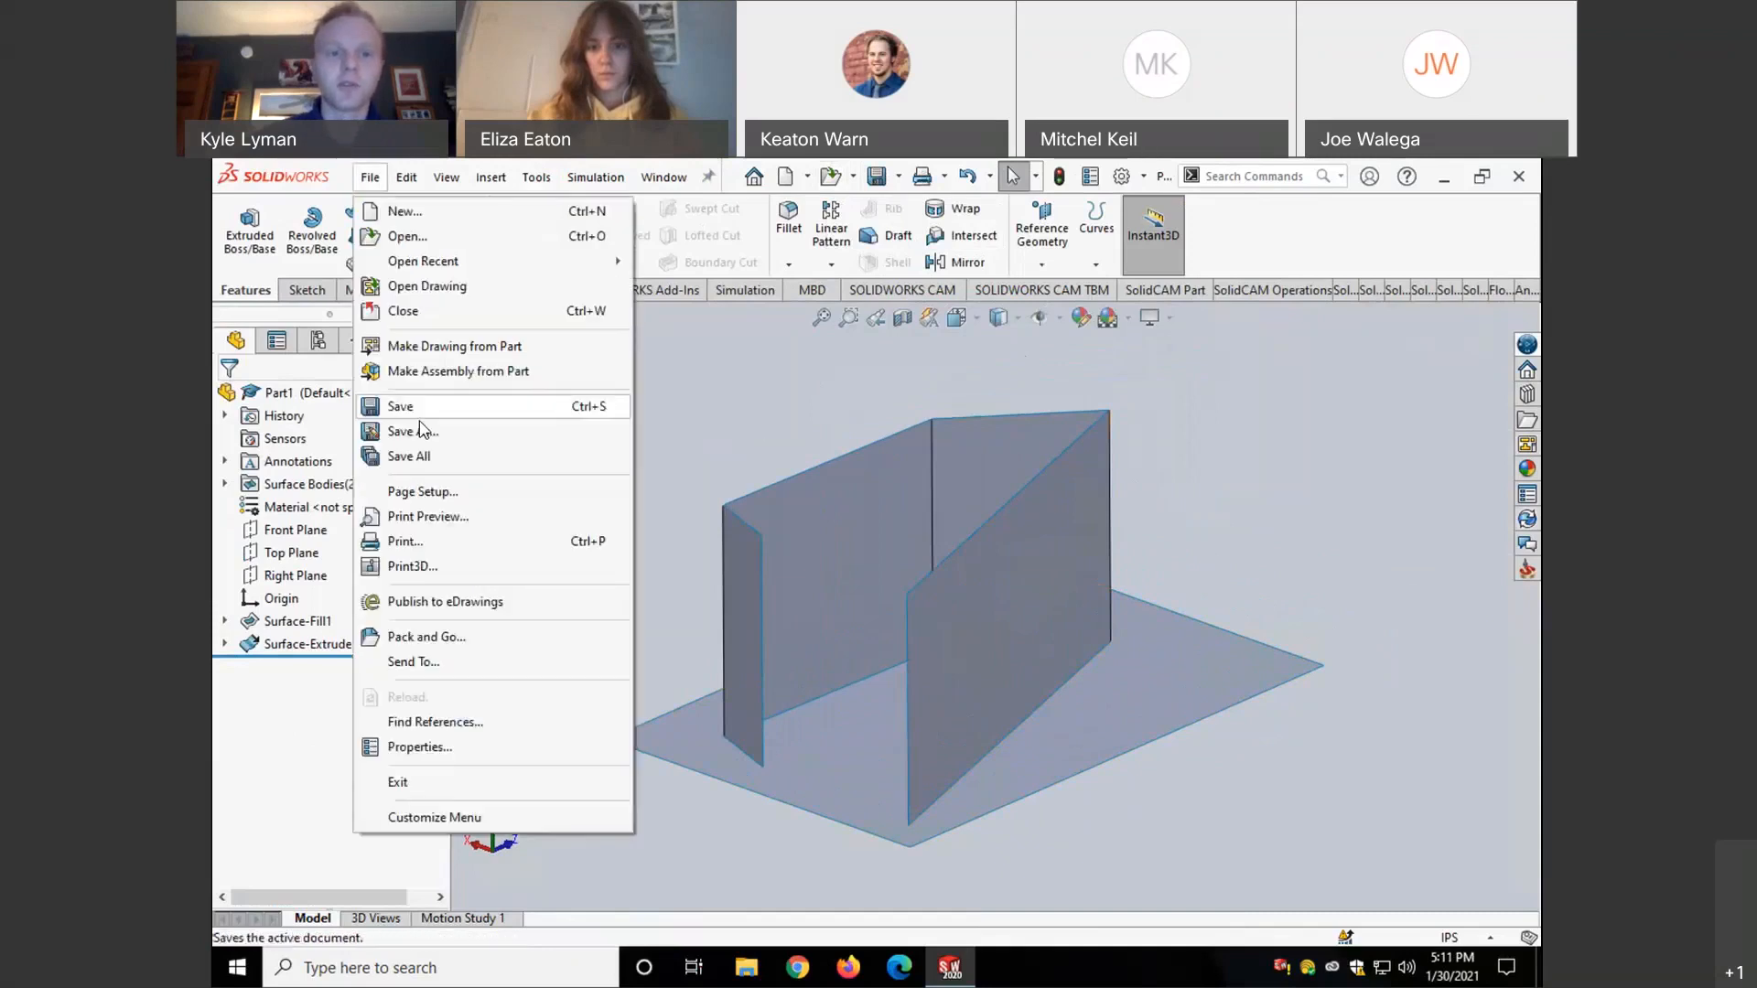
left_click(419, 431)
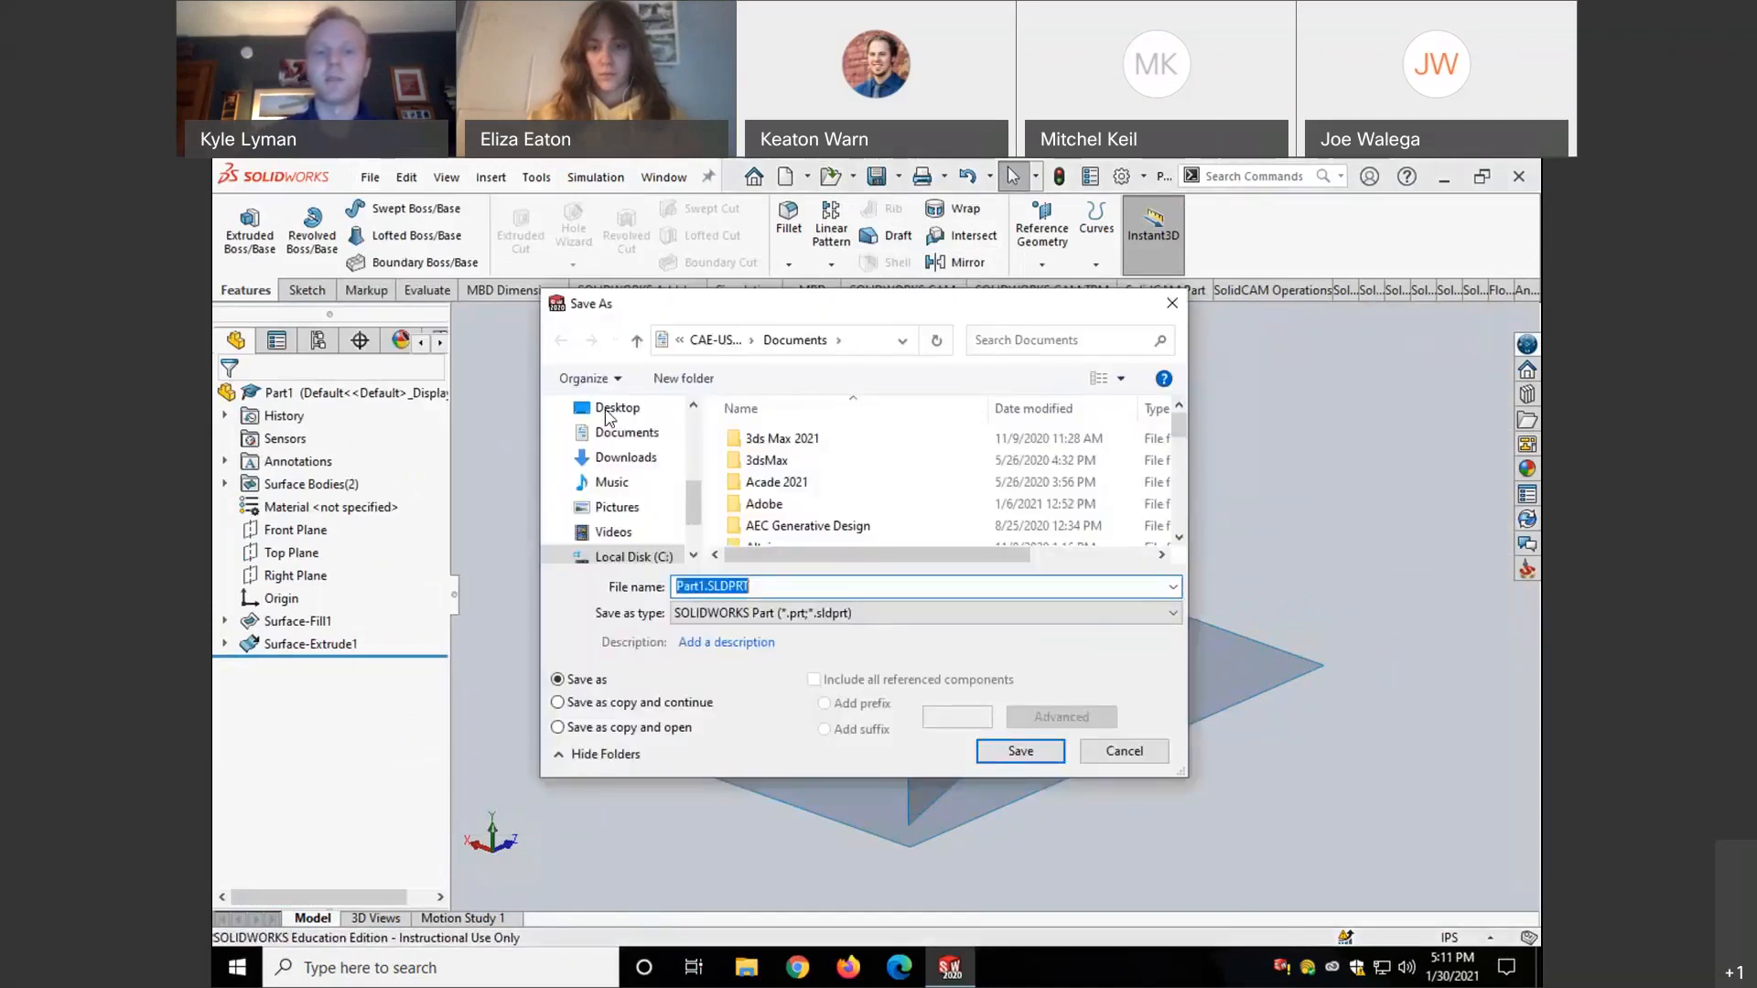
left_click(626, 457)
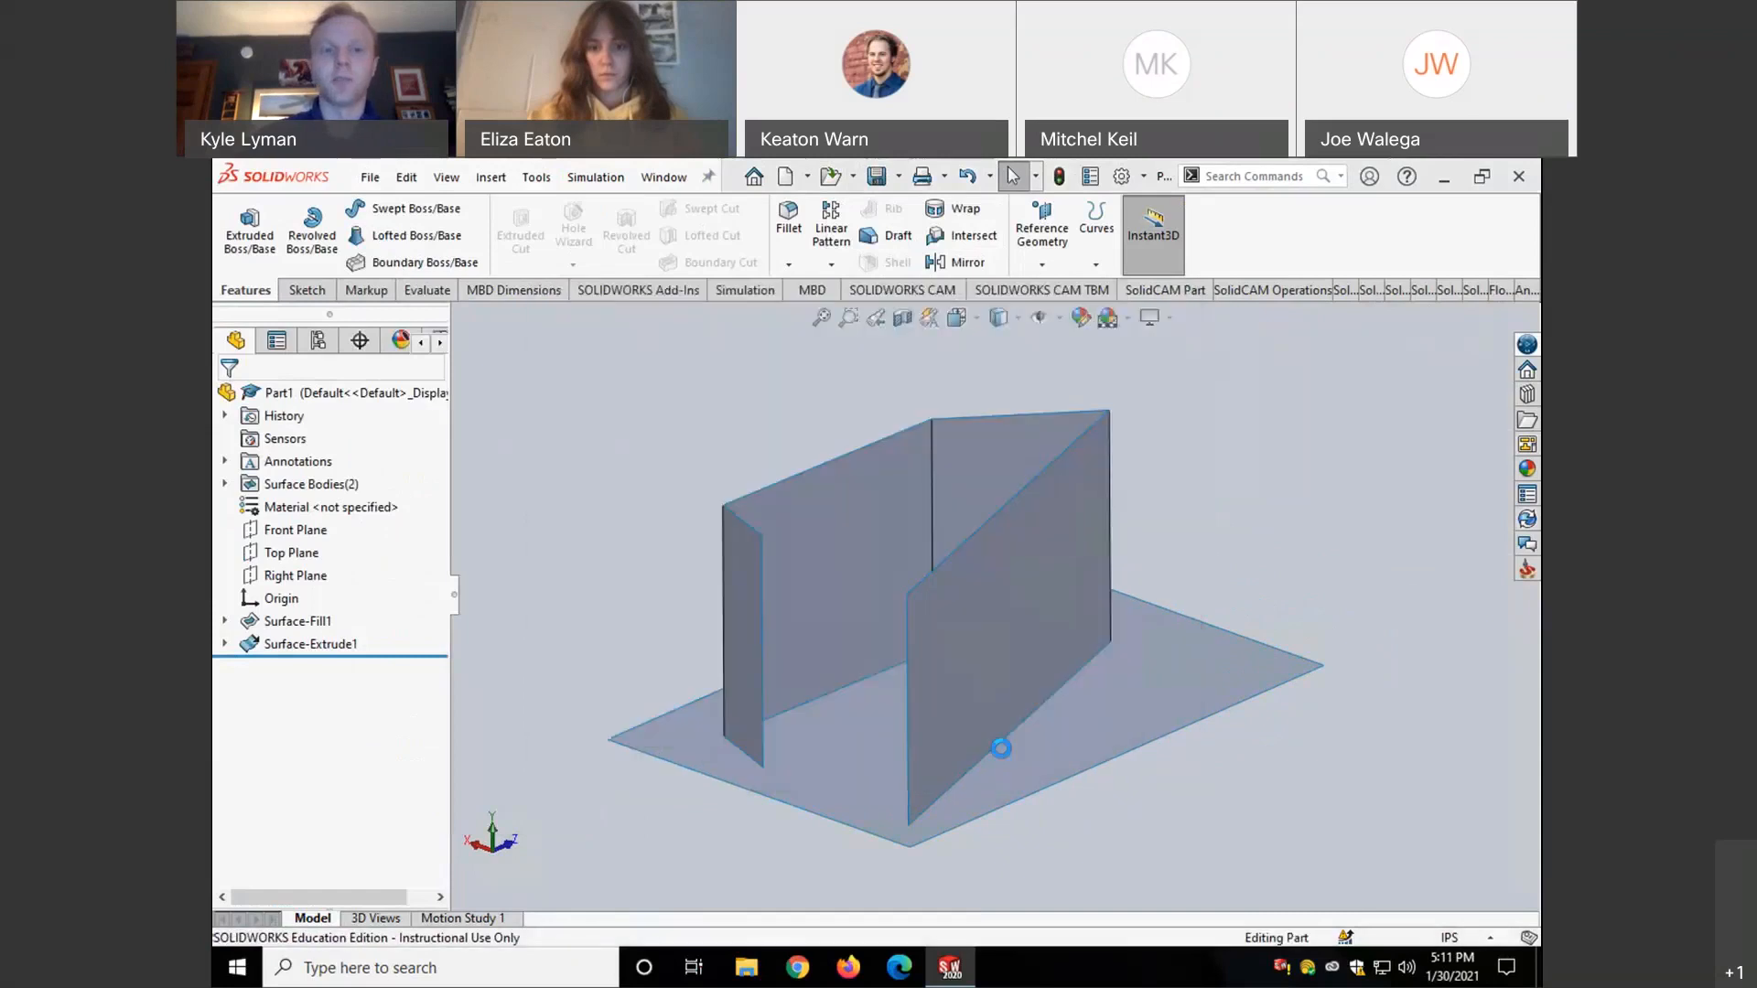
- Save a copy of the part in IGES (*.igs) format as Part1.IGS in the Downloads folder
left_click(370, 176)
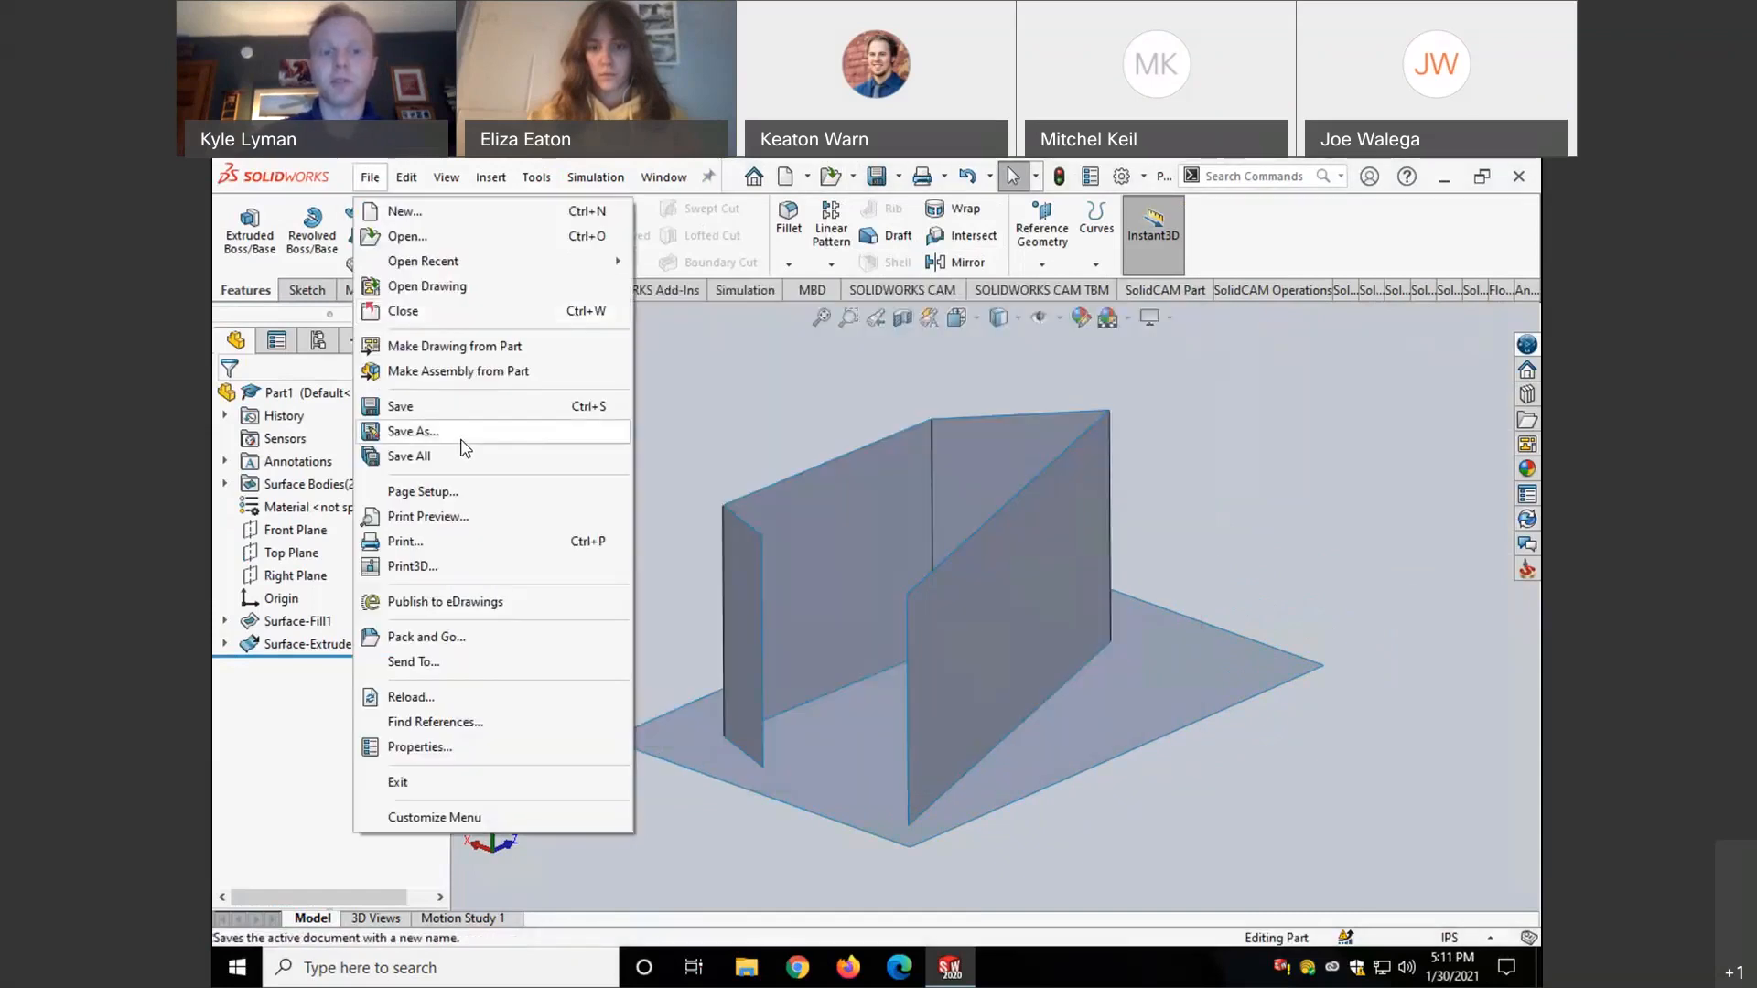
left_click(462, 438)
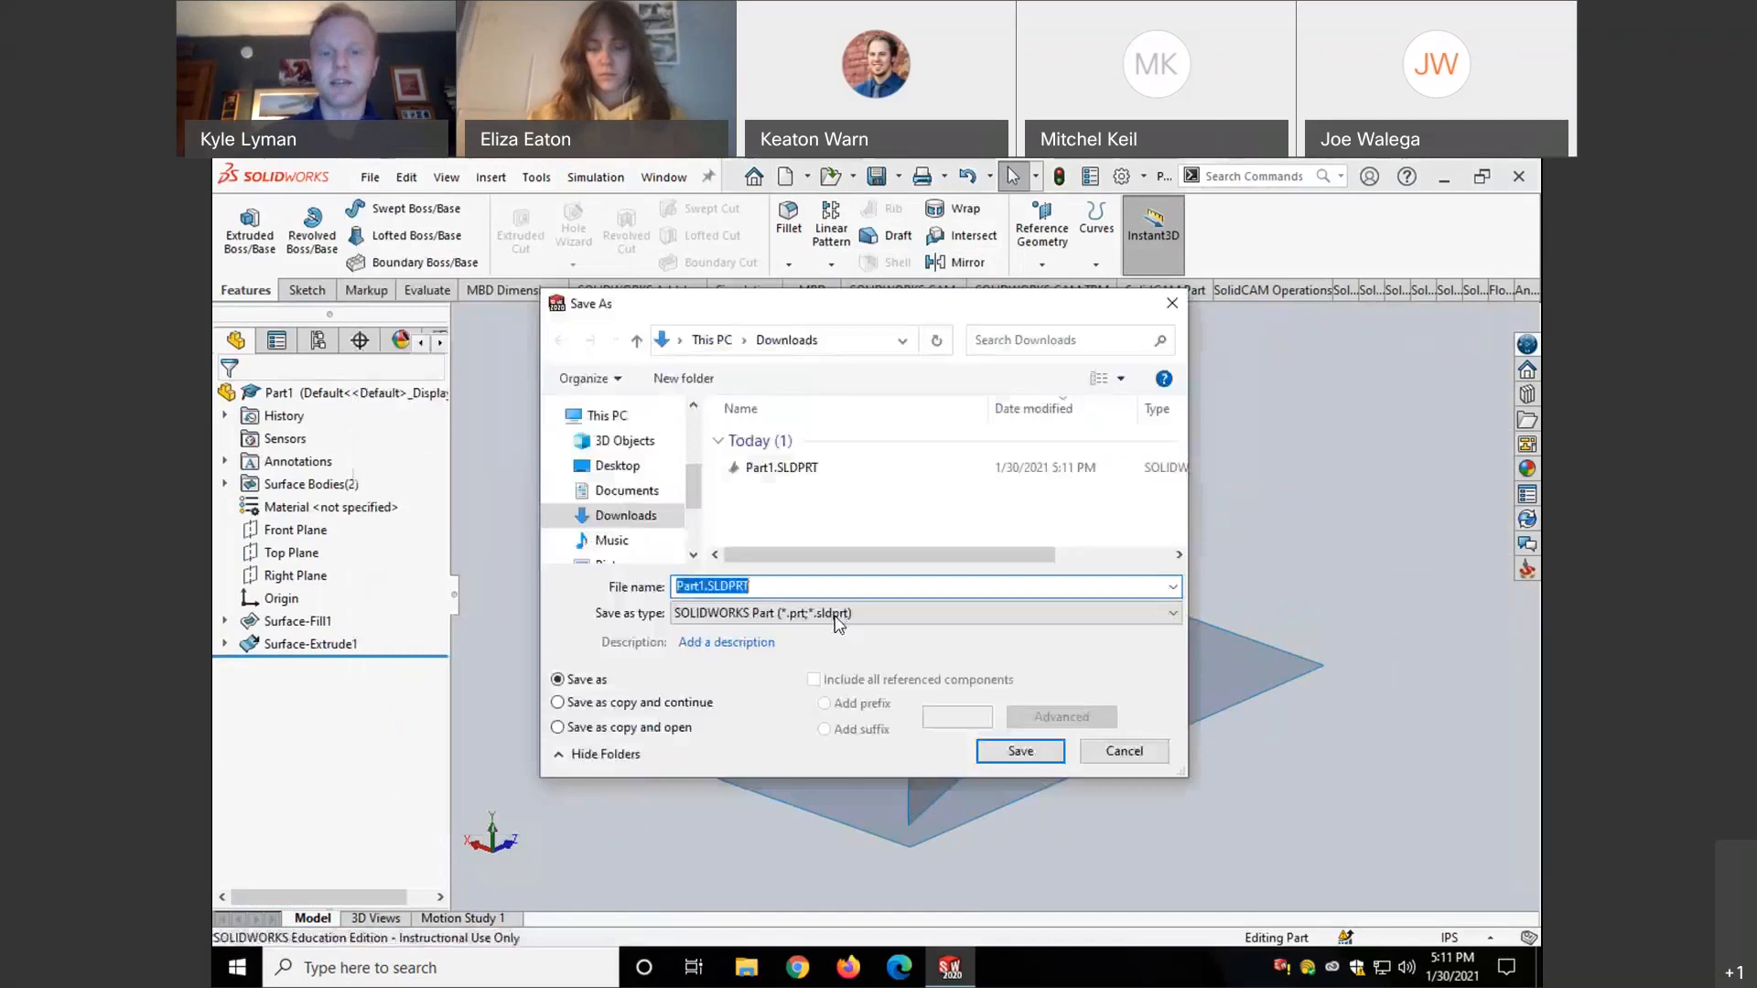
left_click(878, 617)
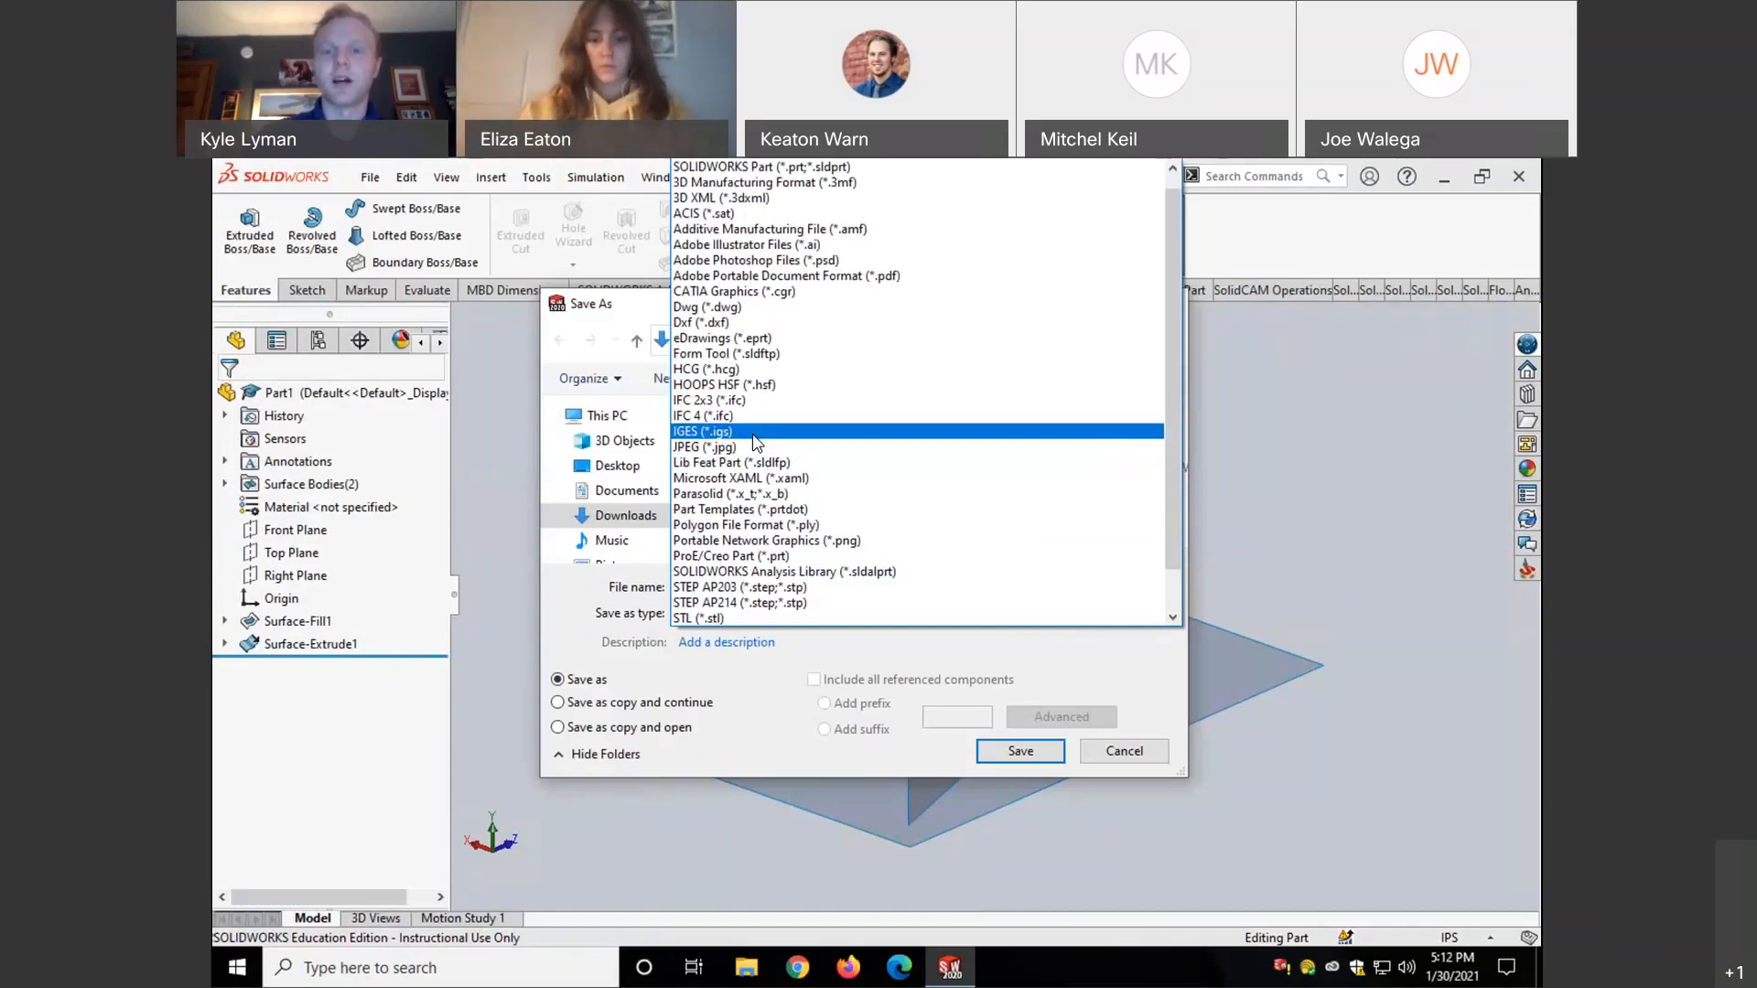
left_click_drag(1172, 353, 1177, 436)
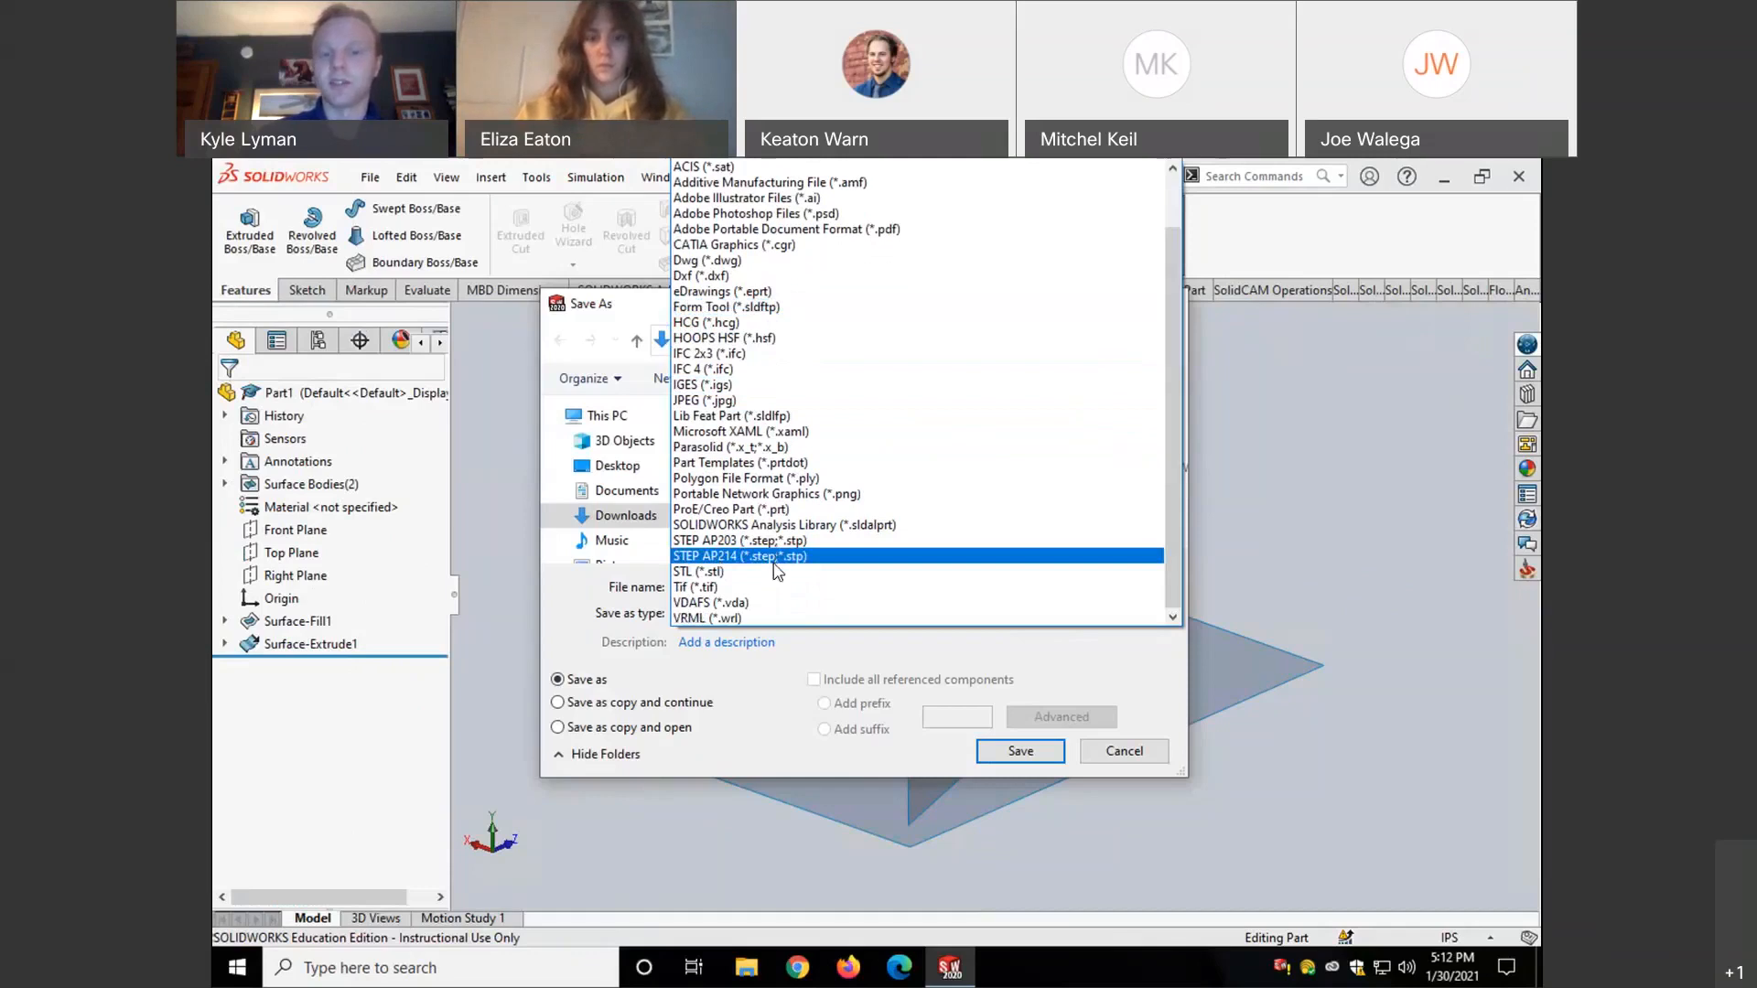
left_click(752, 388)
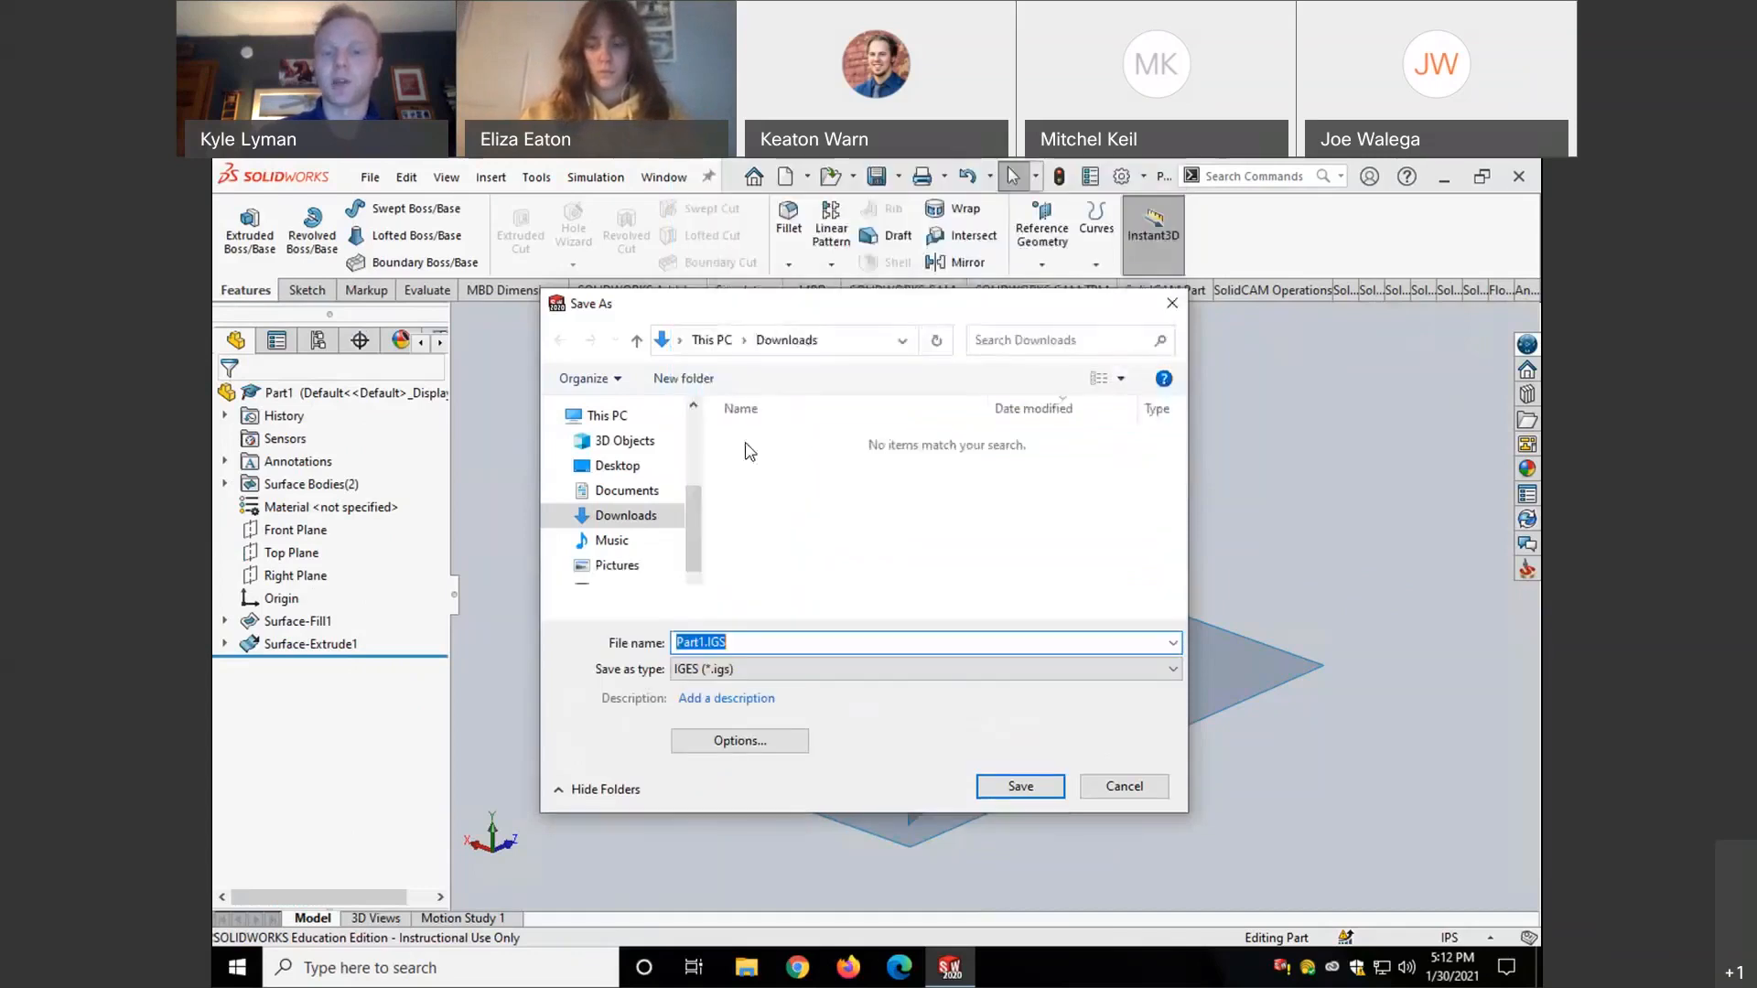
left_click(1026, 793)
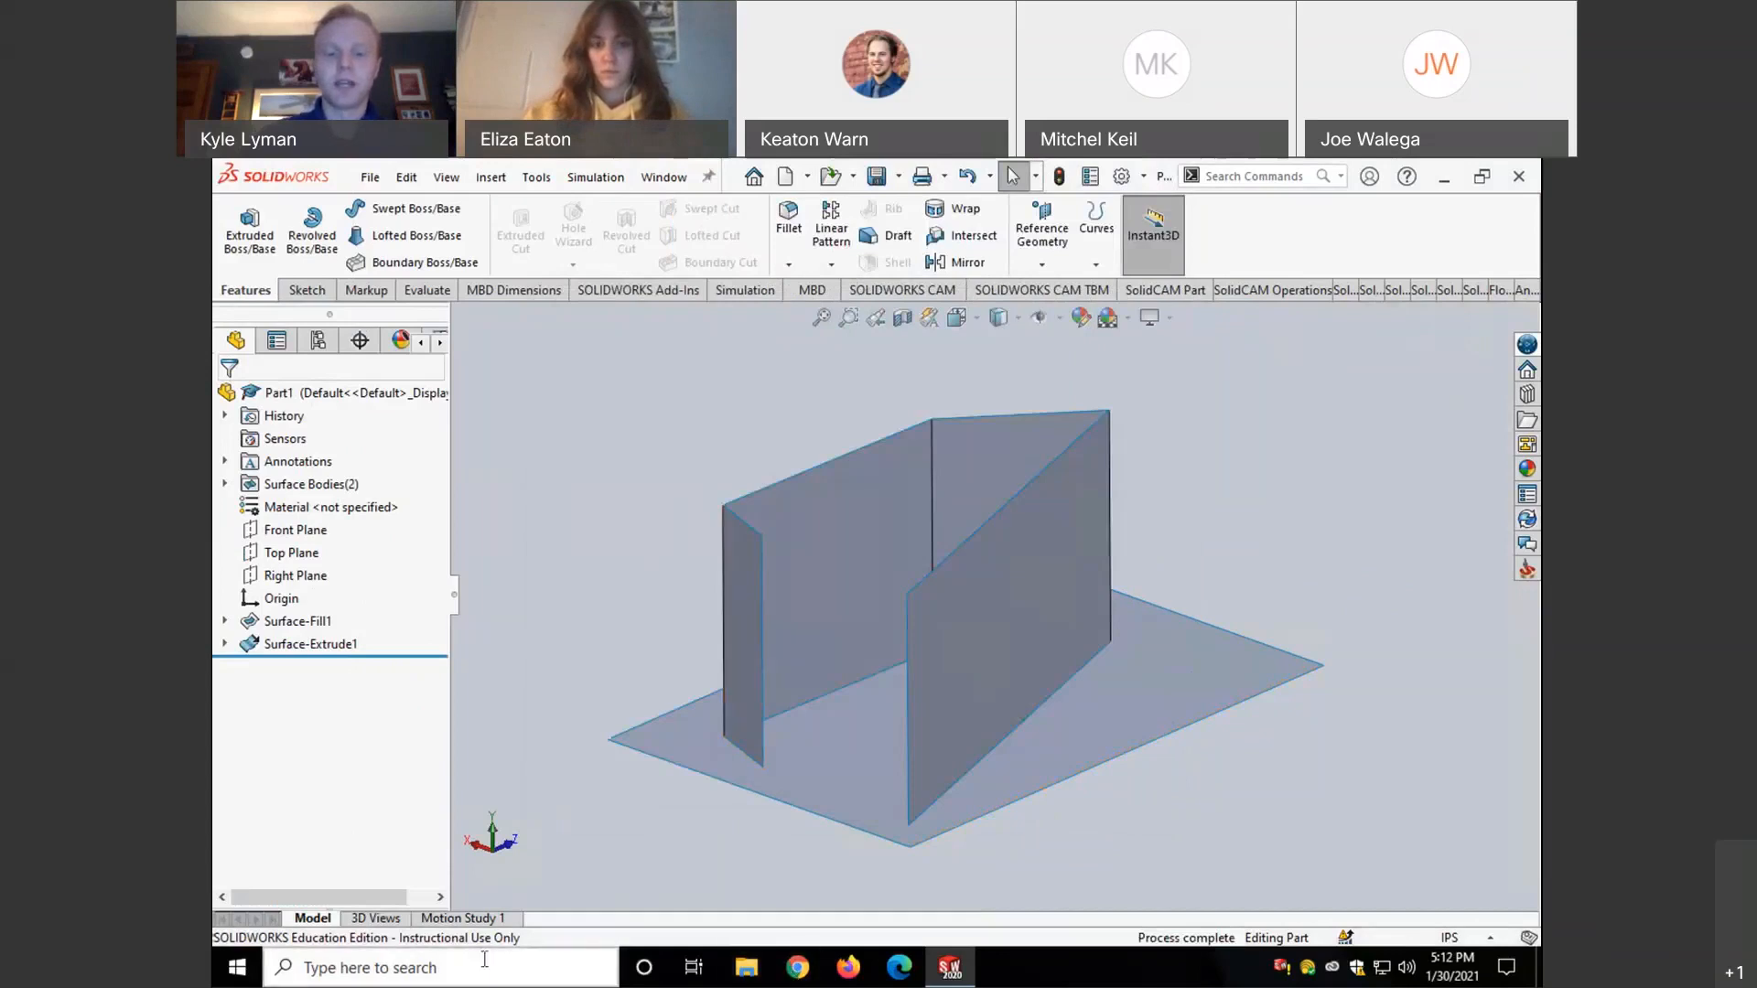
- Launch HyperMesh 2019 from the Altair 2019 program folder
left_click(440, 967)
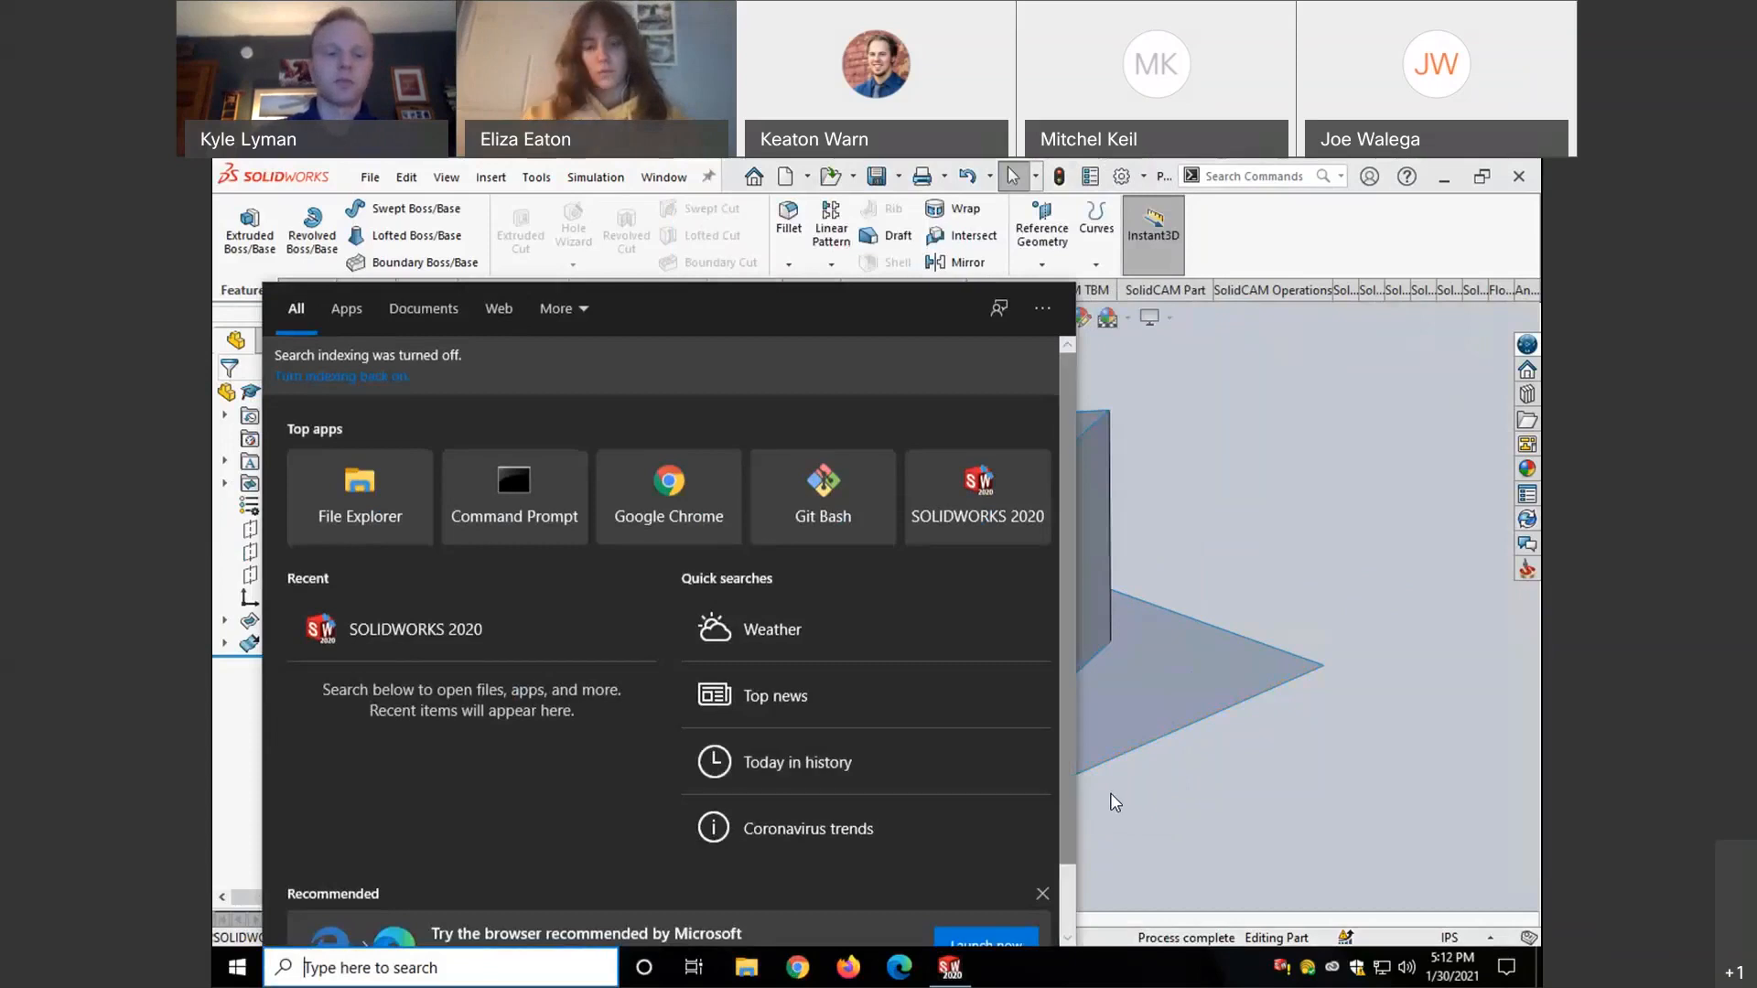
left_click(235, 975)
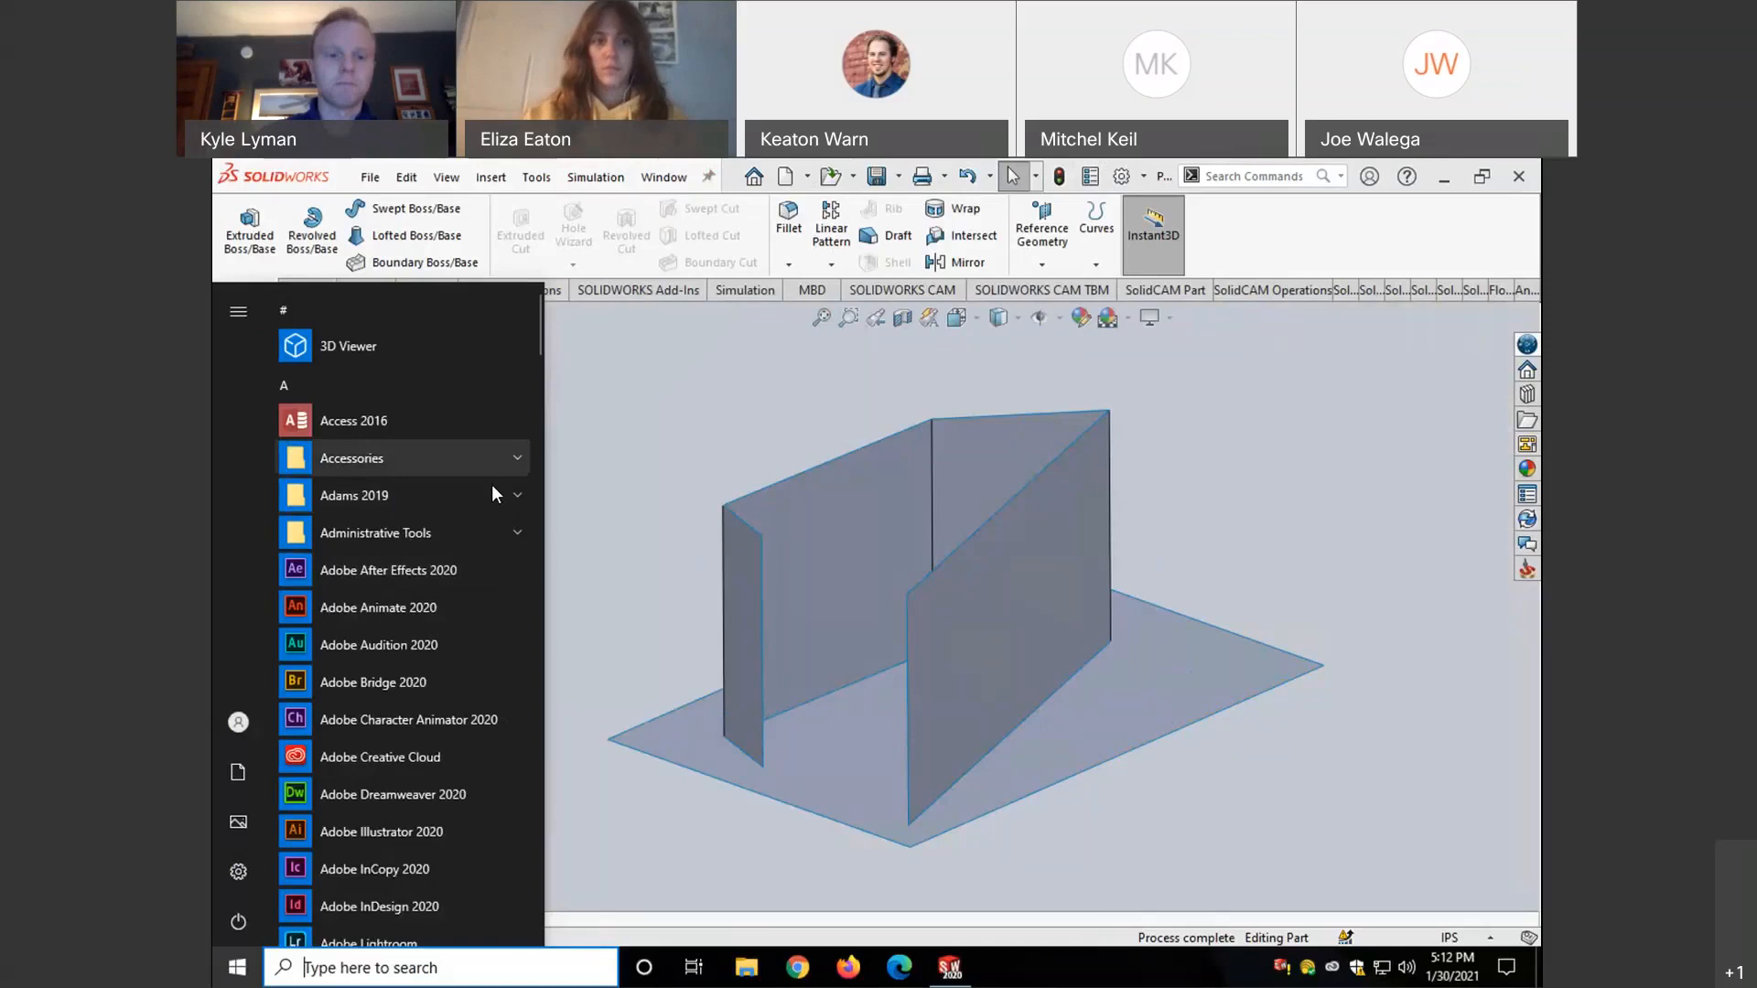
scroll(491, 494, "down", 5)
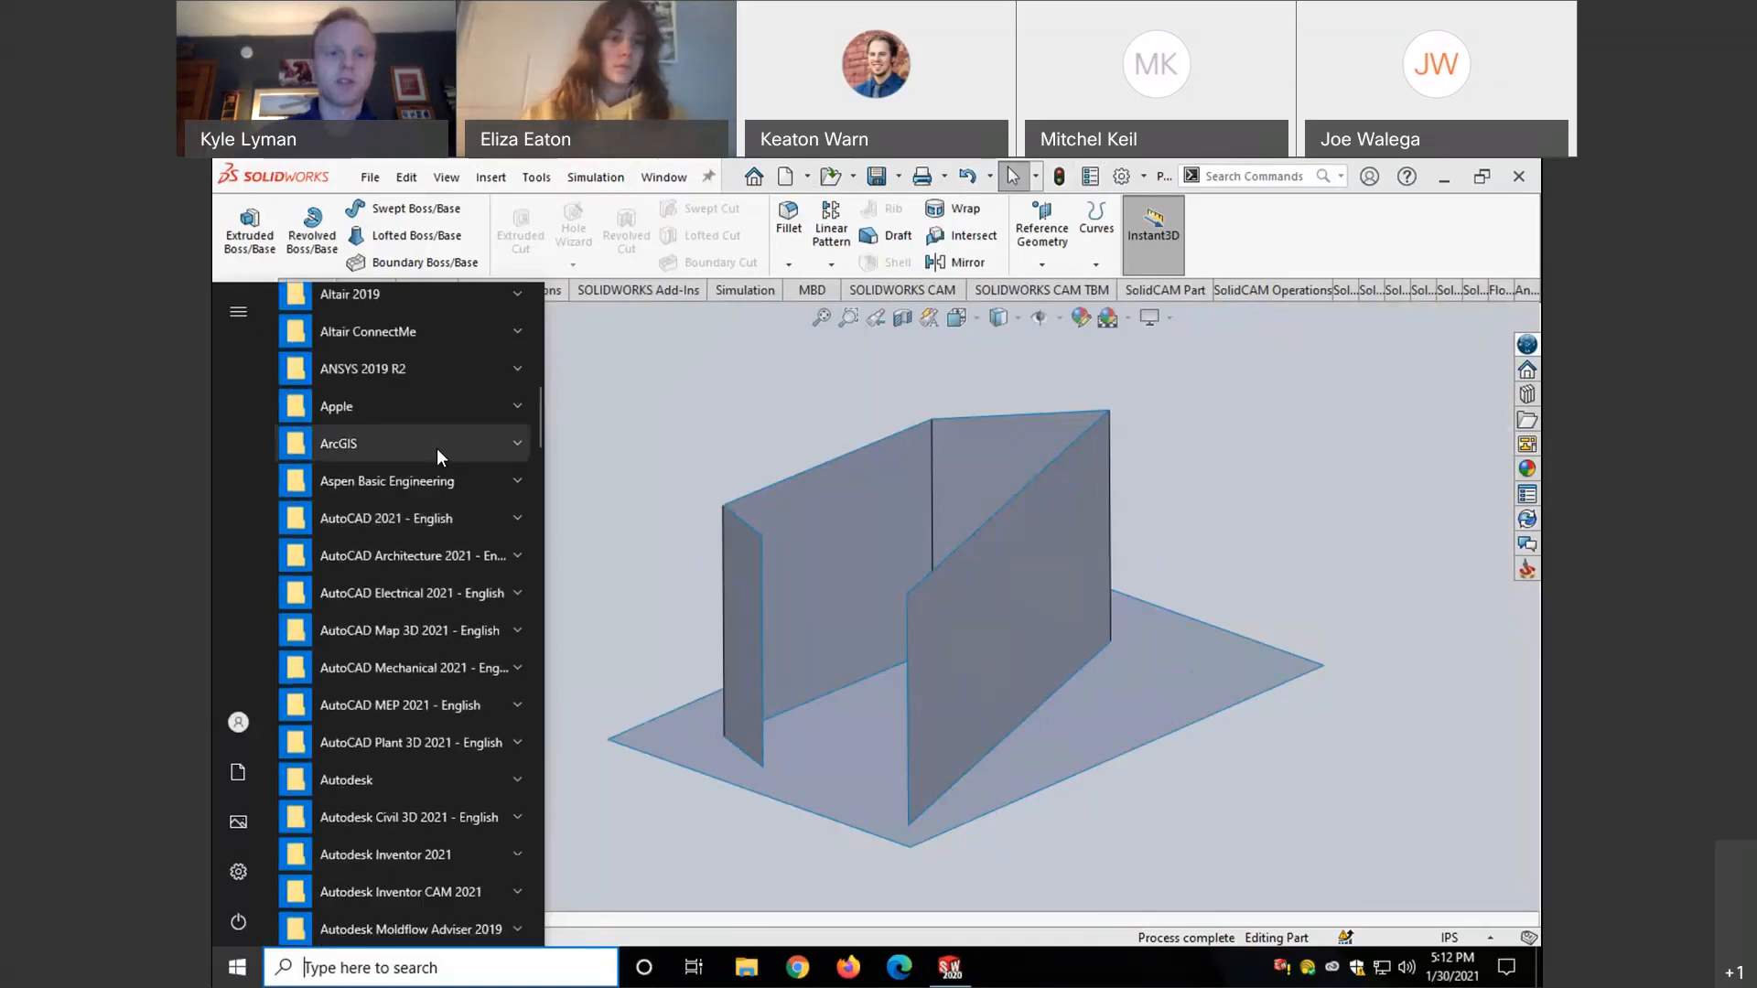
scroll(437, 447, "up", 1)
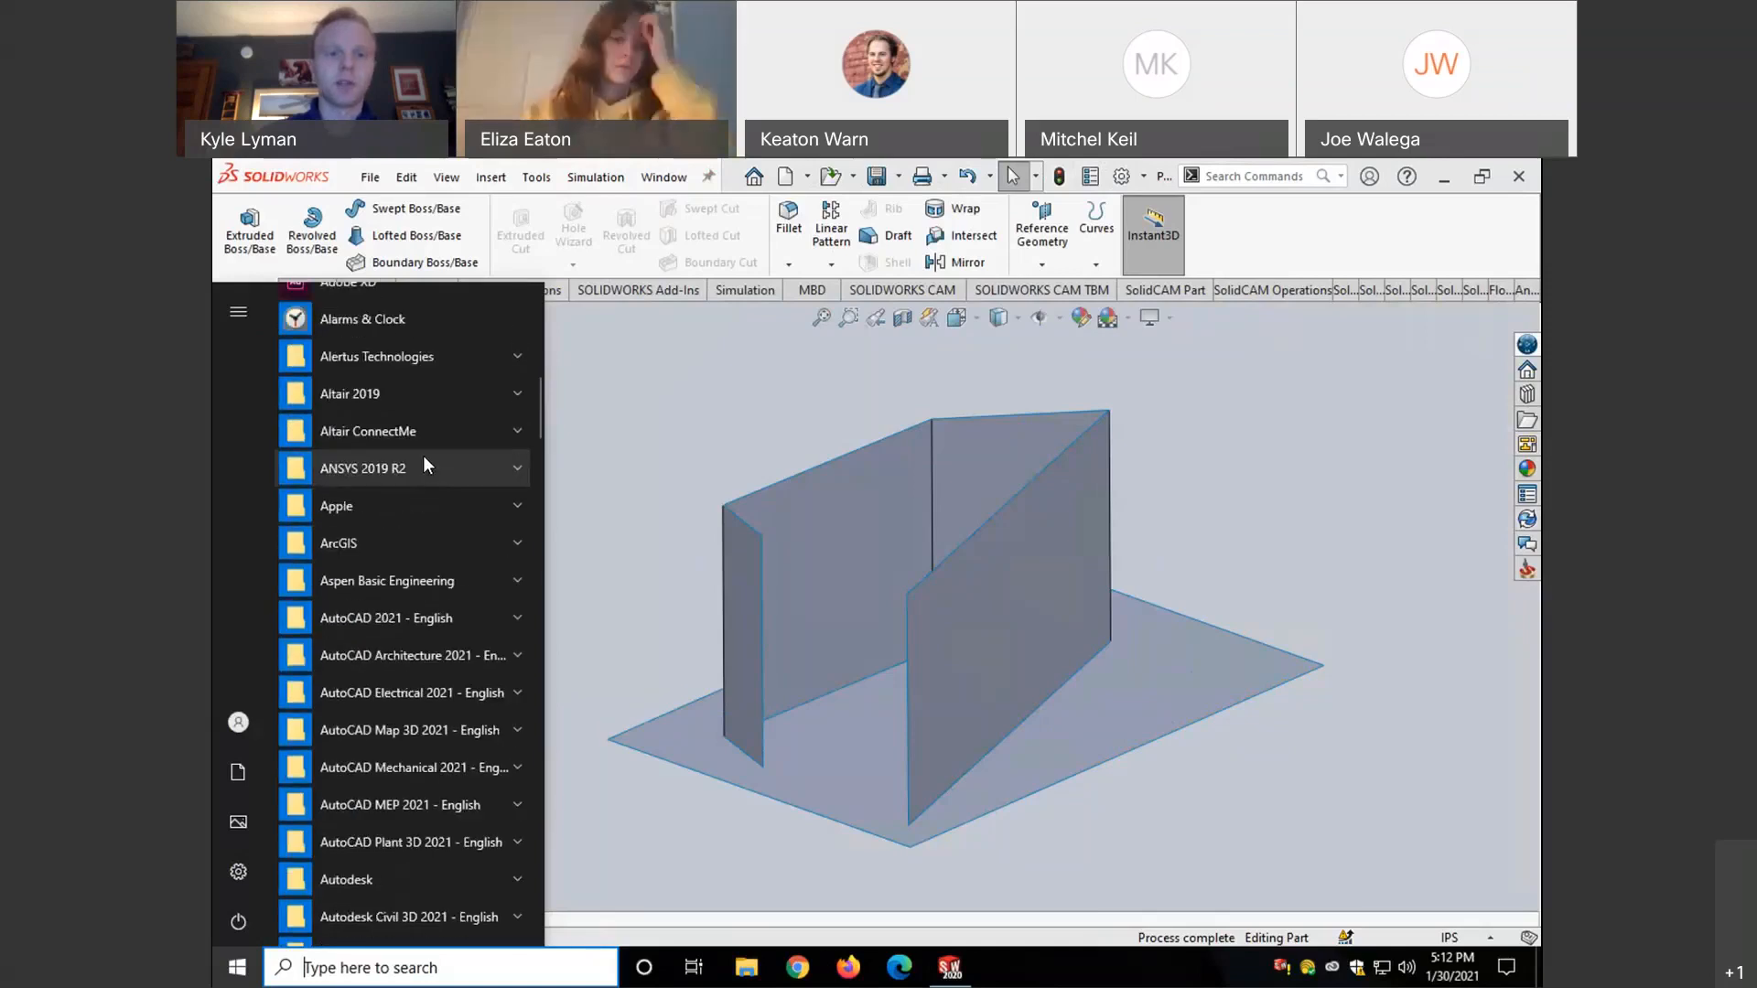
left_click(423, 397)
scroll(423, 579, "down", 4)
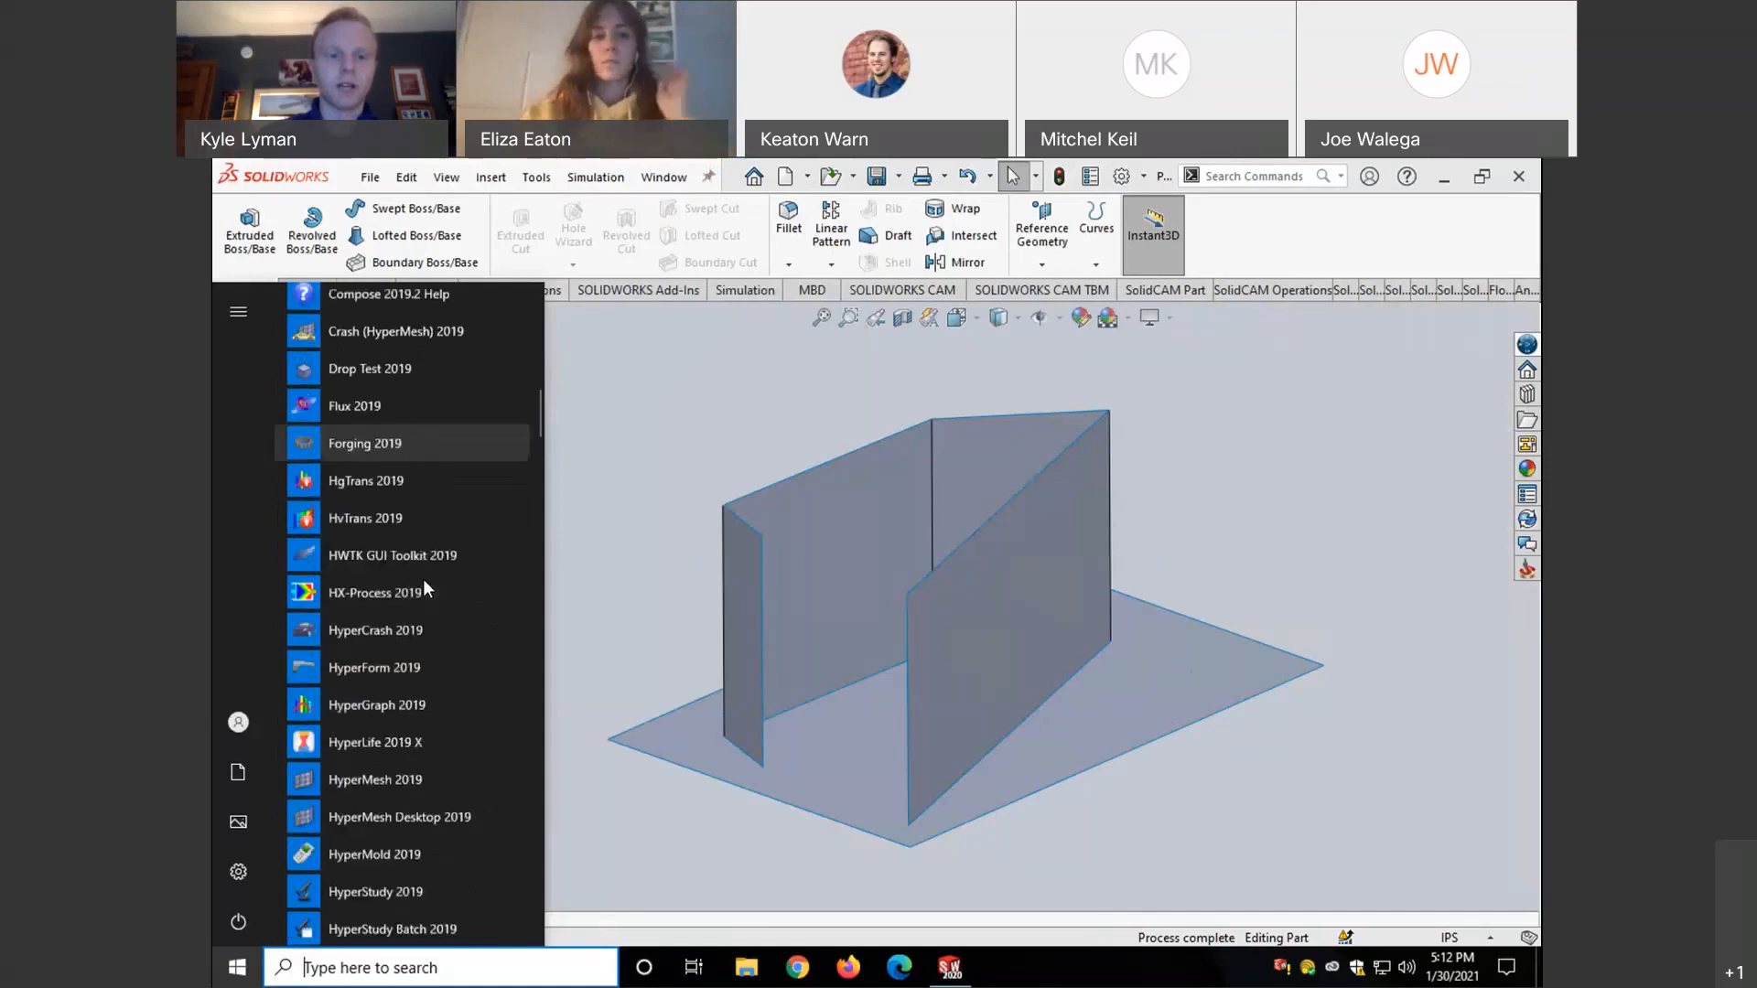
scroll(423, 586, "down", 1)
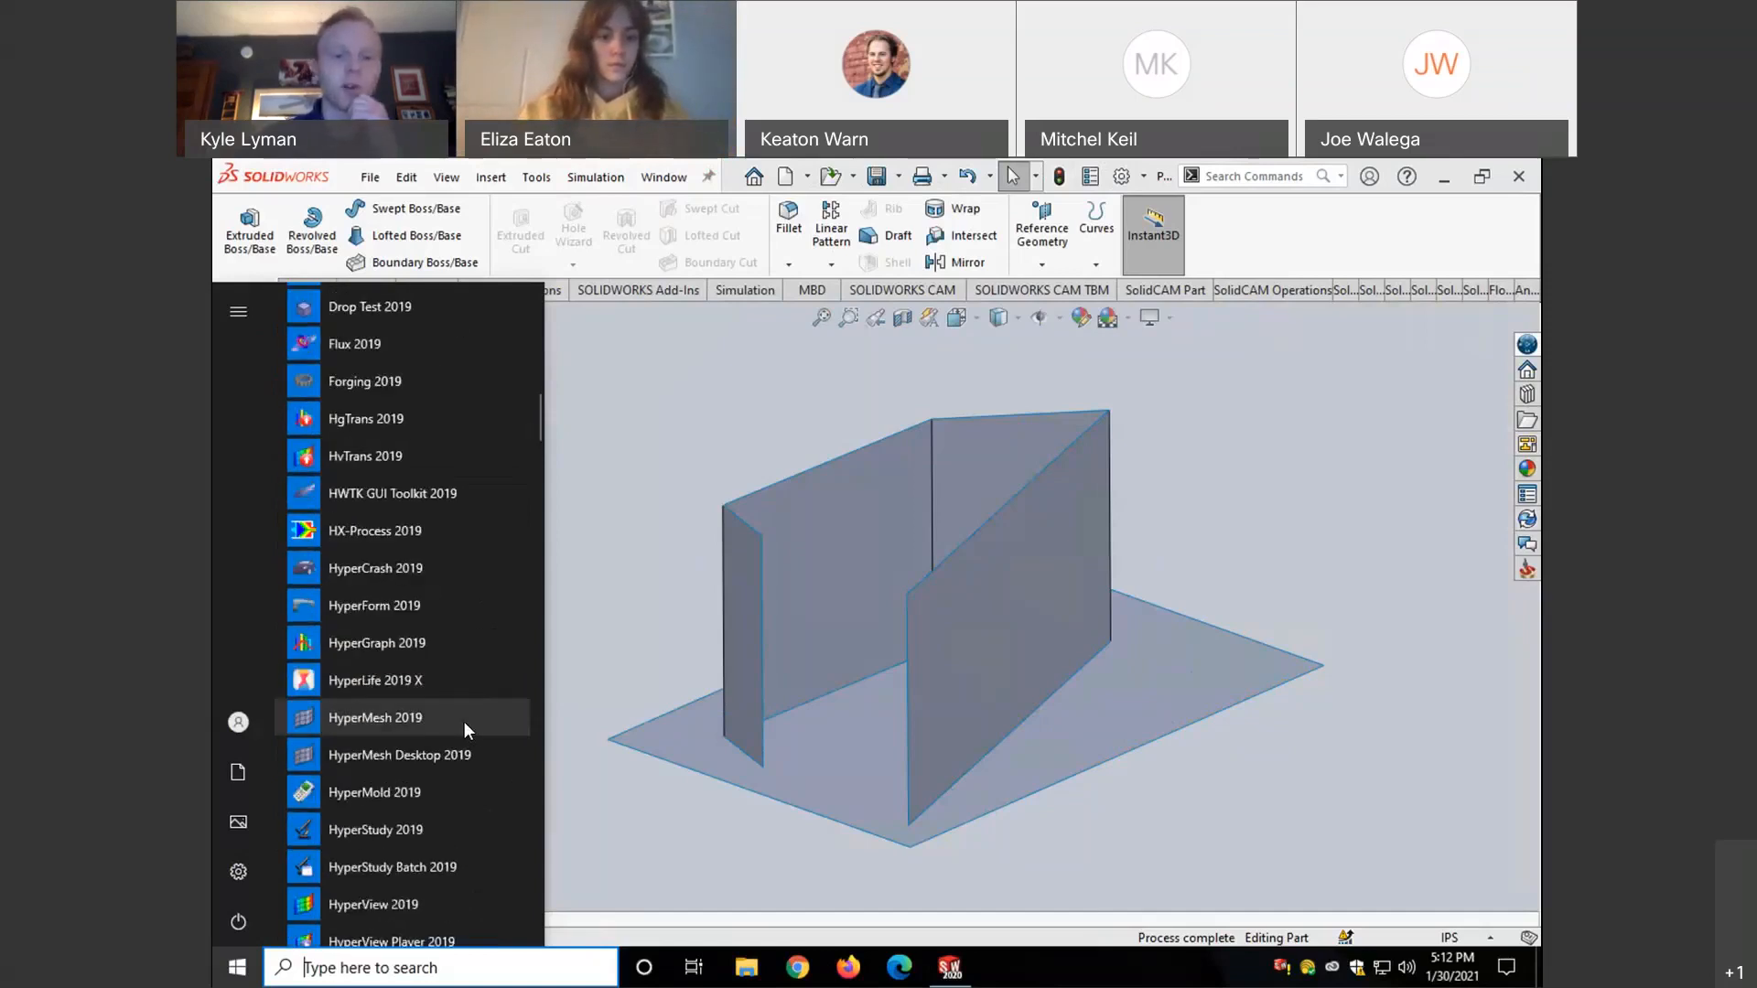
left_click(467, 716)
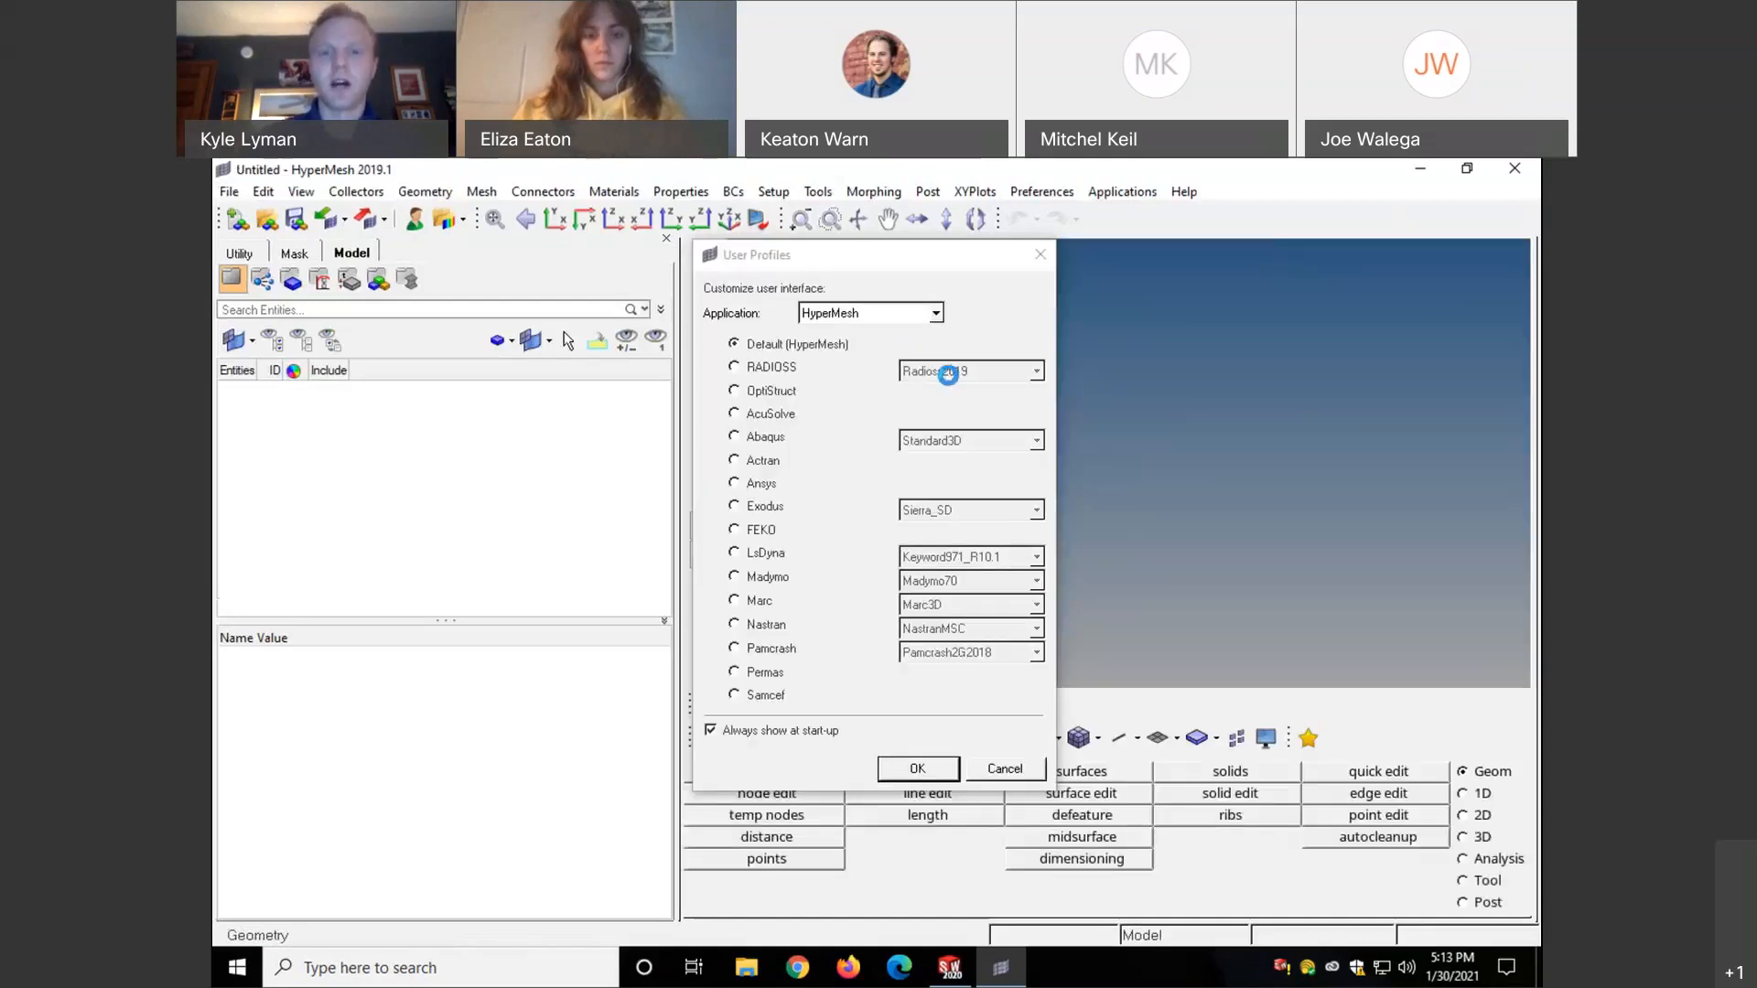
- Load the Ansys user profile for the HyperMesh application
left_click(845, 263)
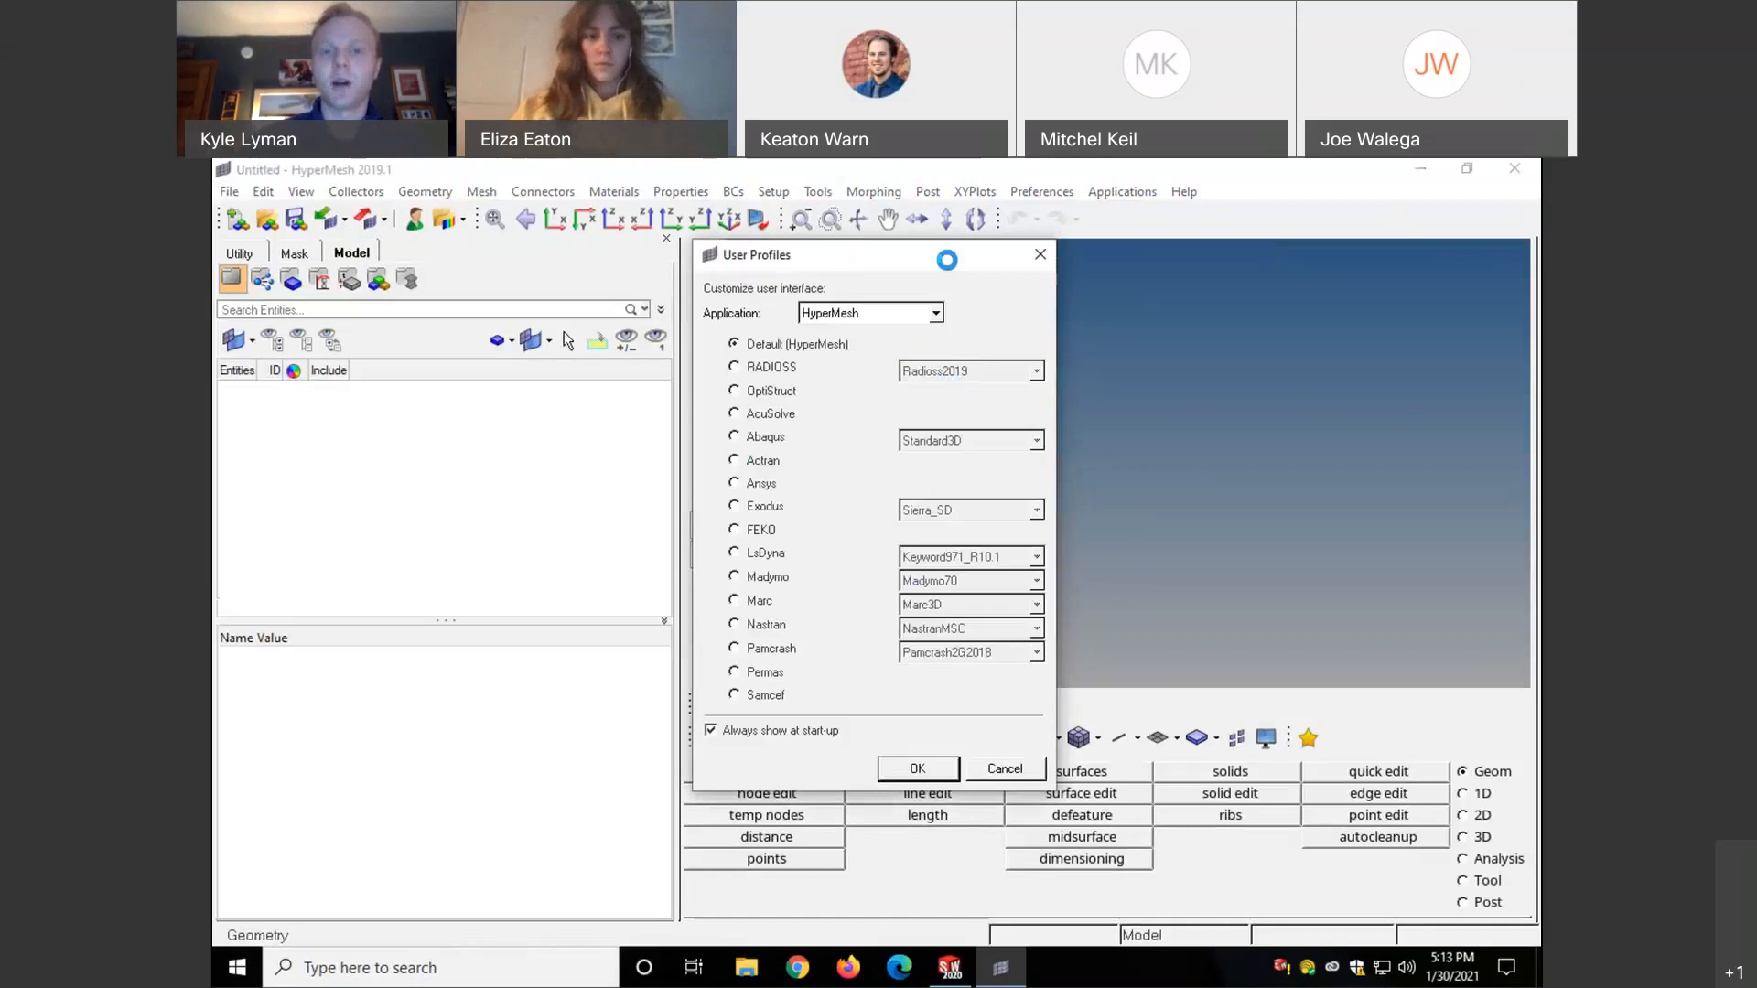
left_click_drag(947, 261, 893, 240)
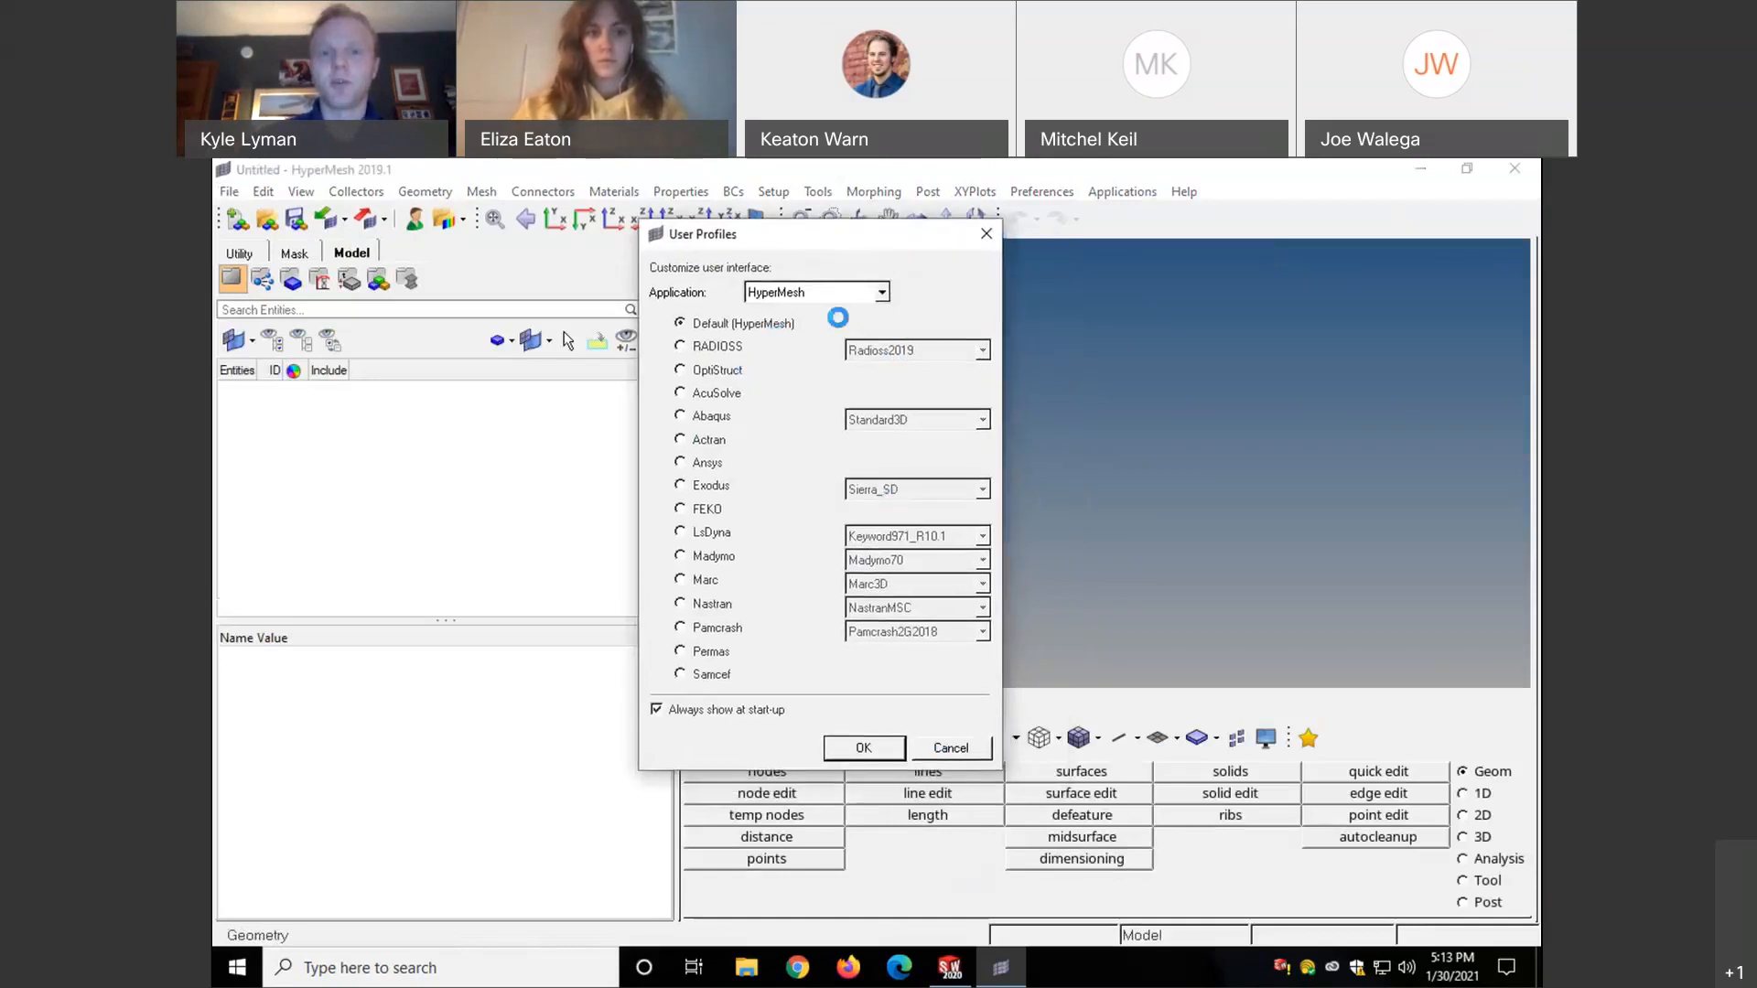
left_click(879, 291)
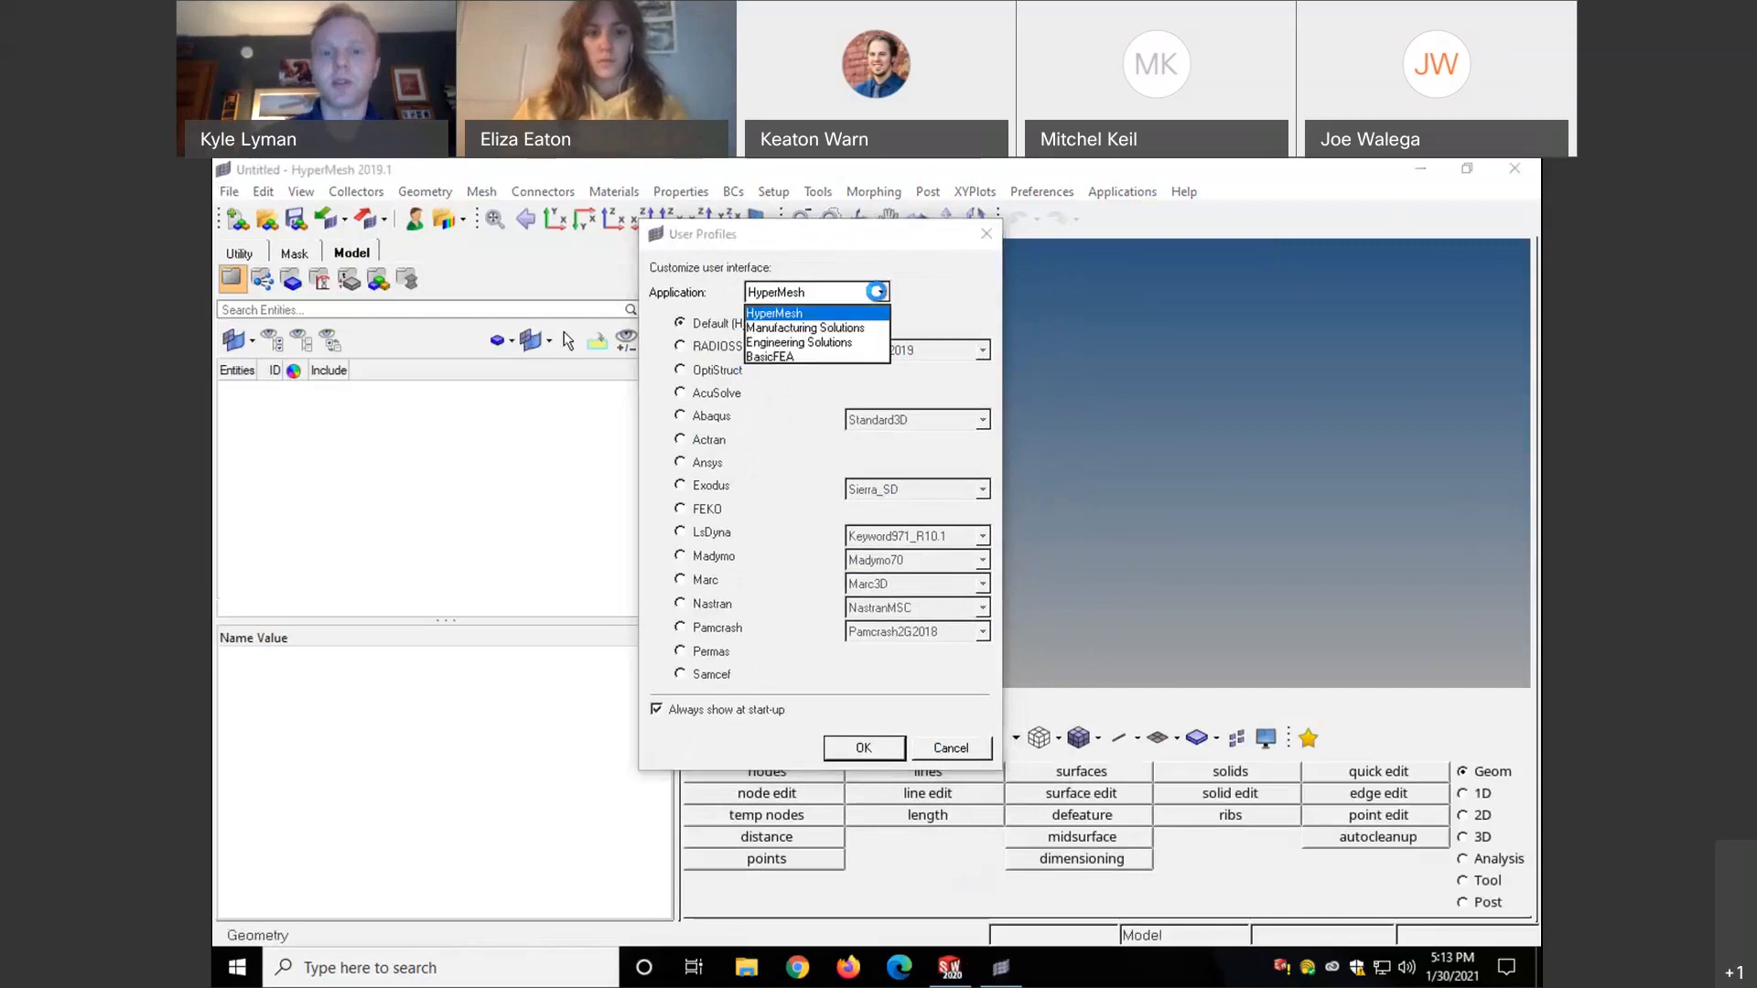
left_click(903, 293)
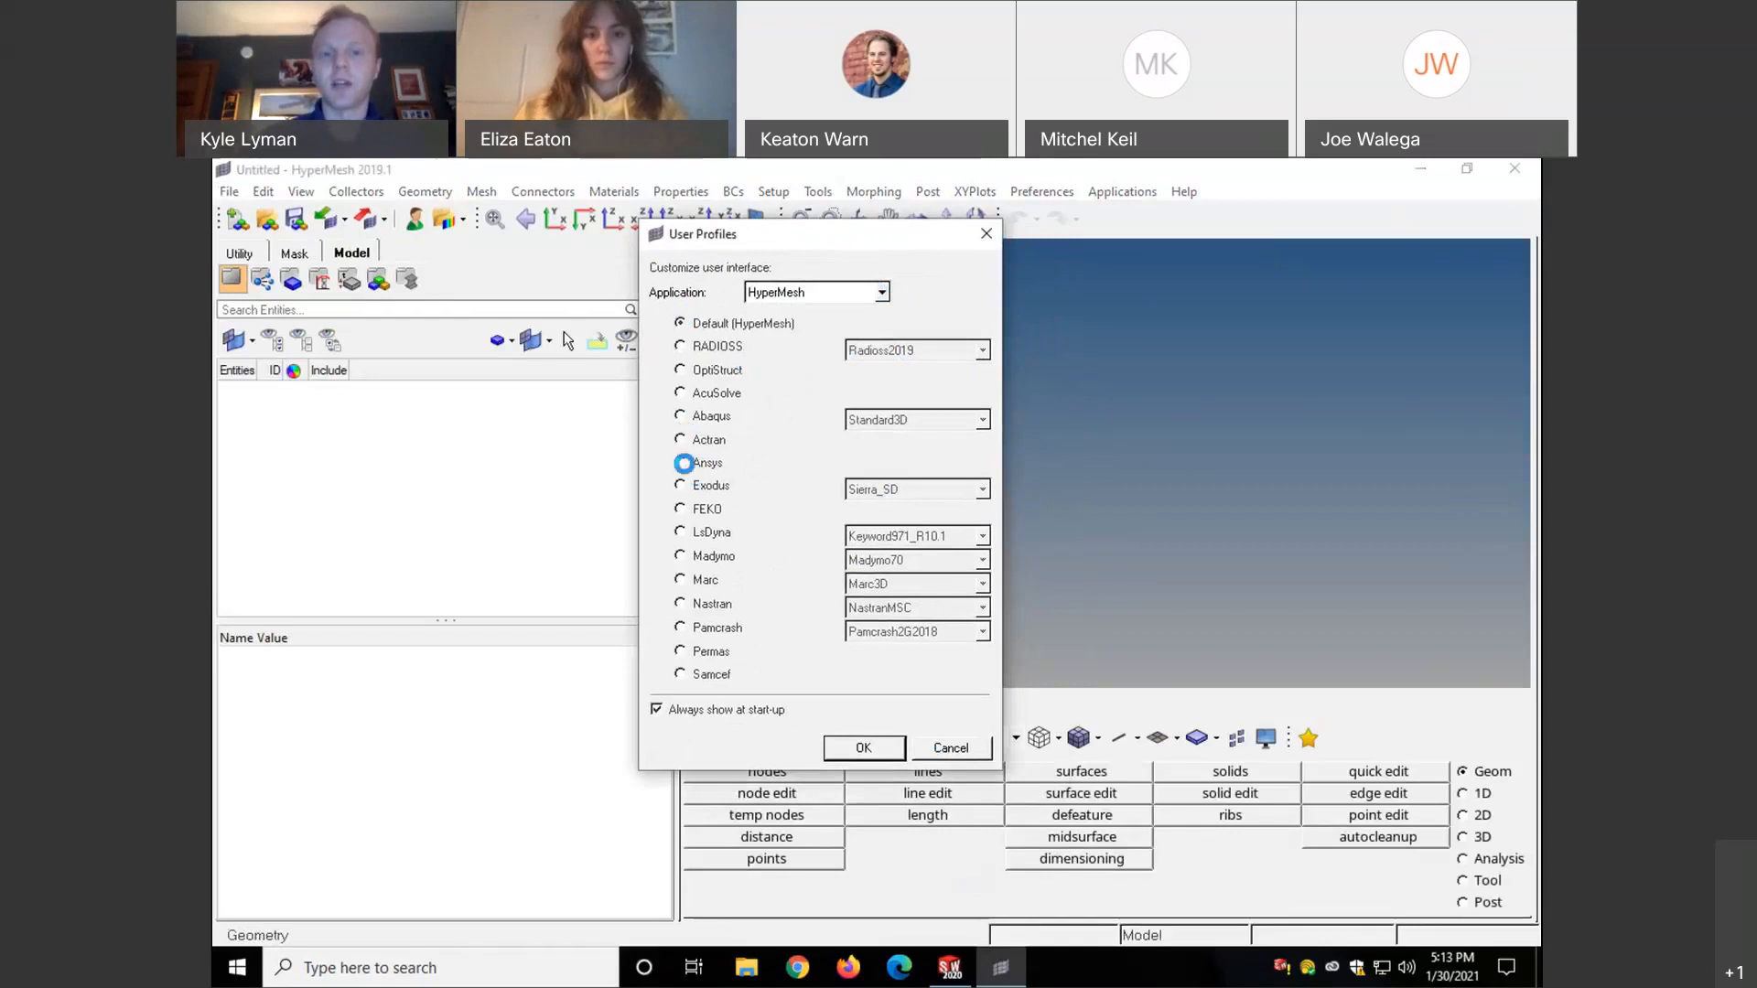
left_click(686, 462)
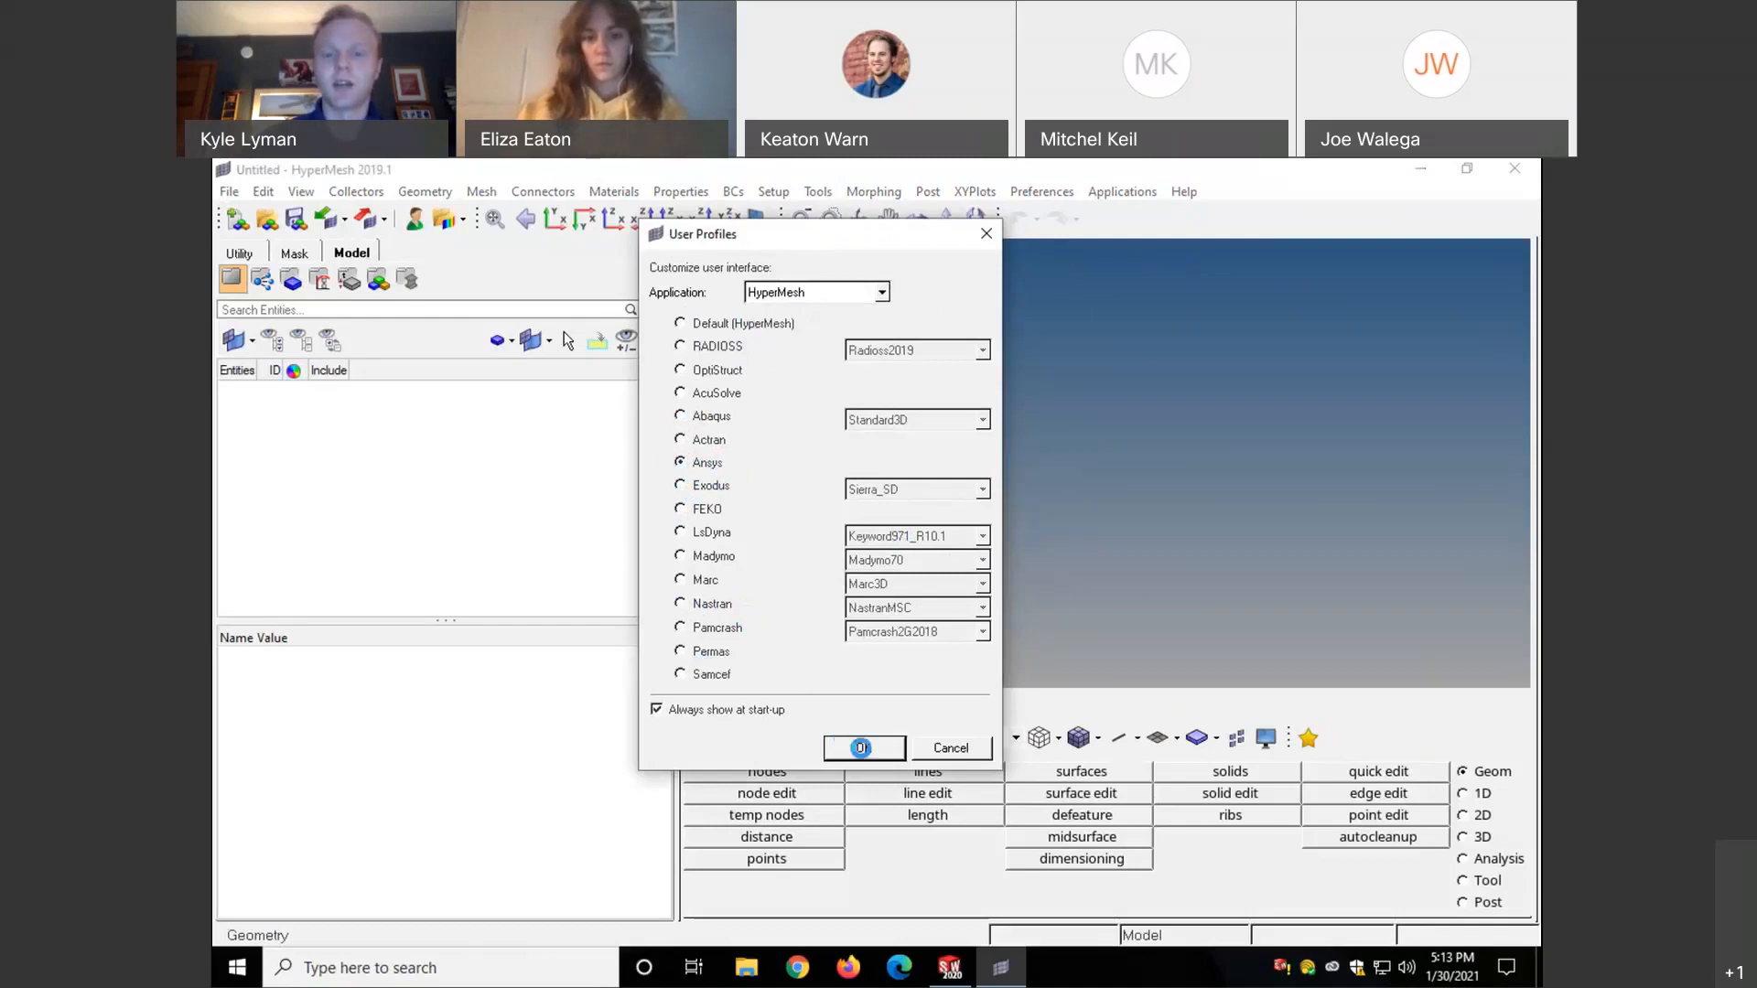
left_click(860, 749)
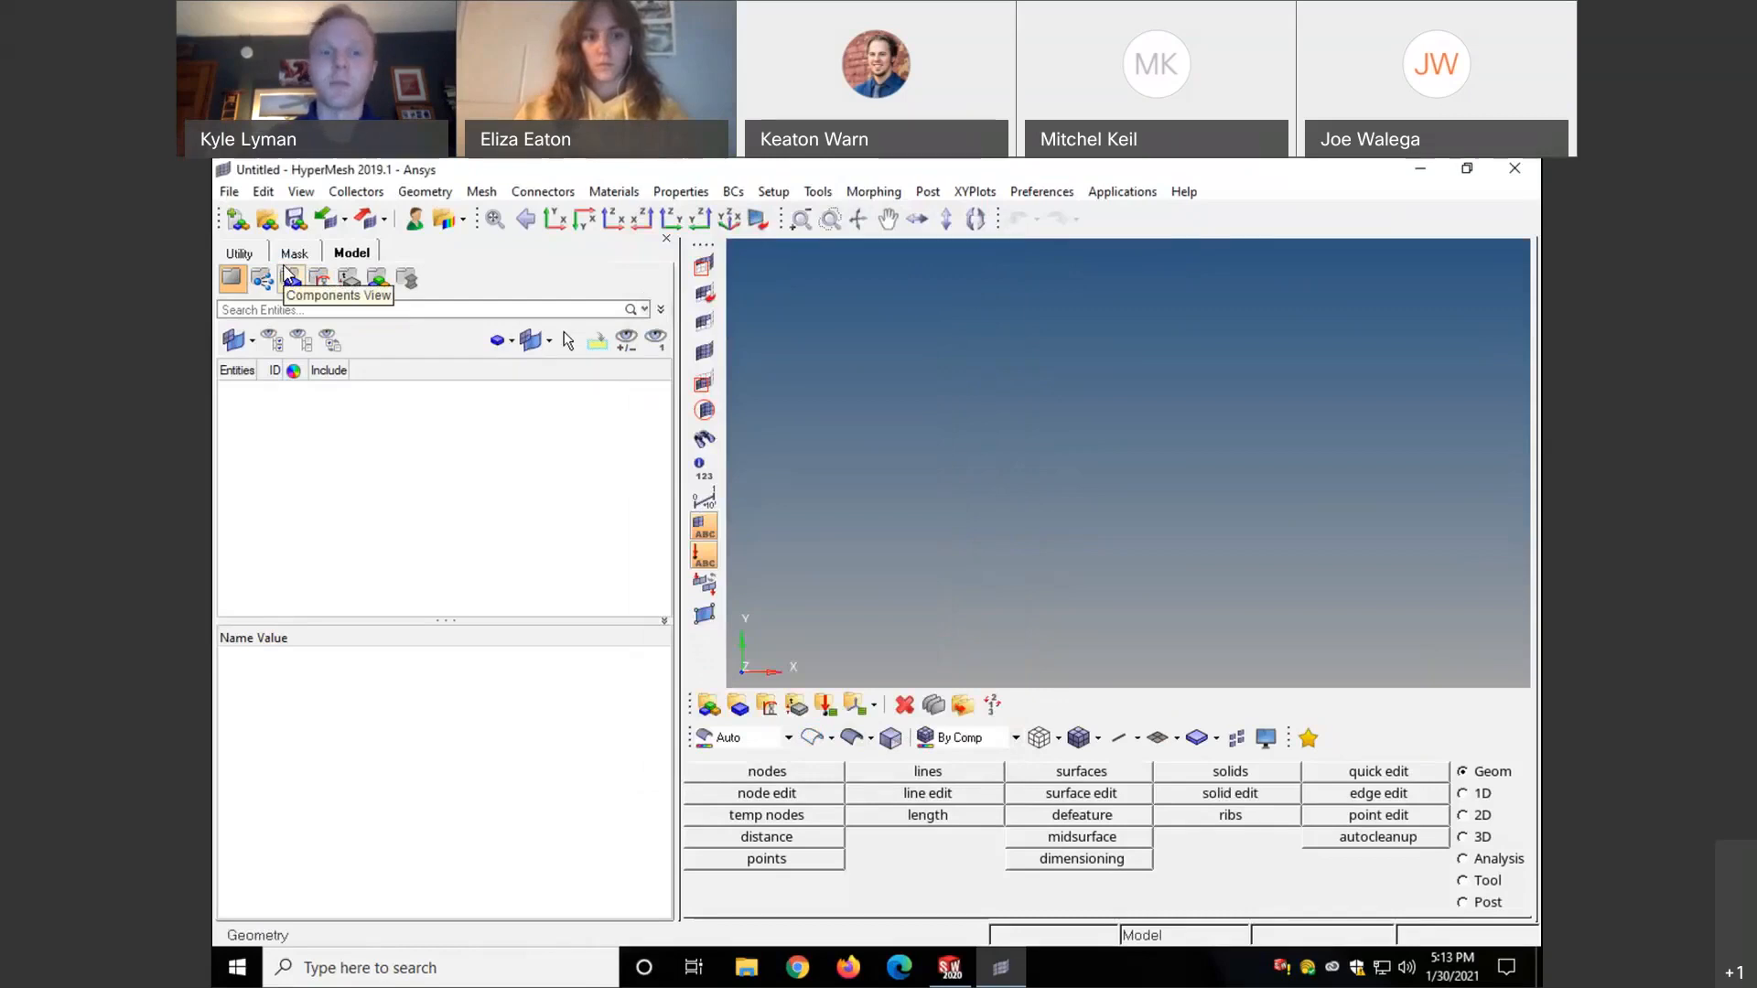
- Show the Utility page and look through its Geom/Mesh tools and the main Ansys Tools
left_click(255, 257)
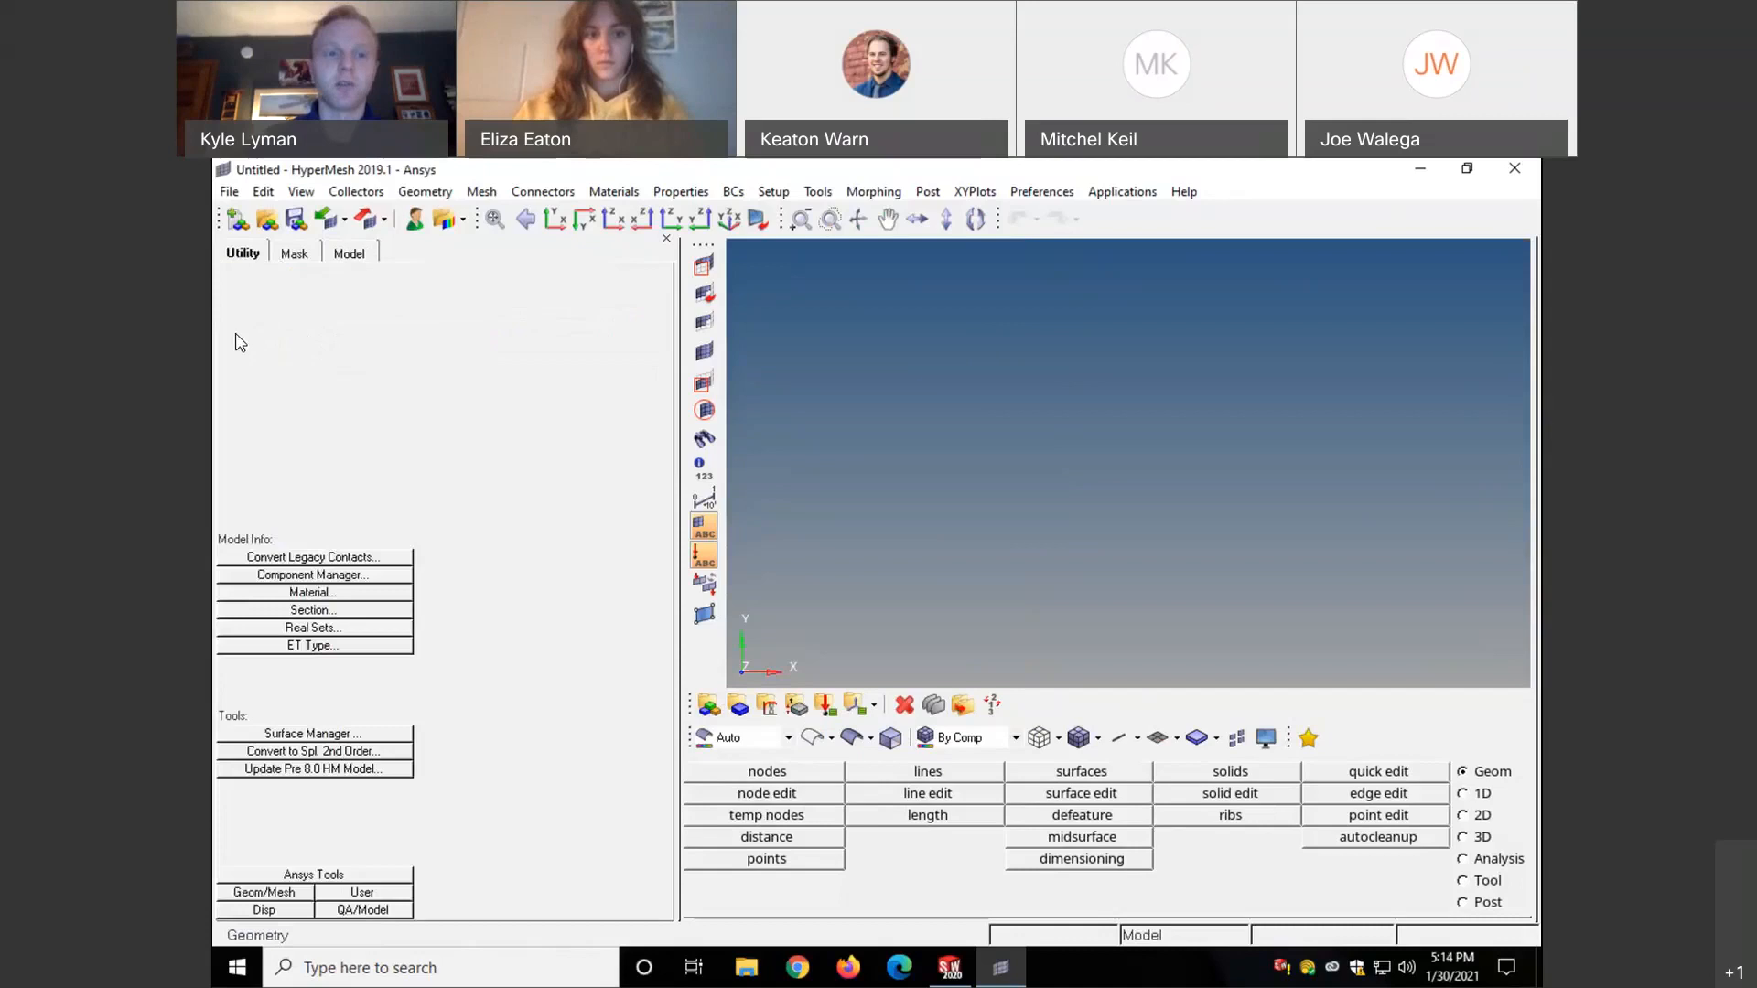
left_click(294, 894)
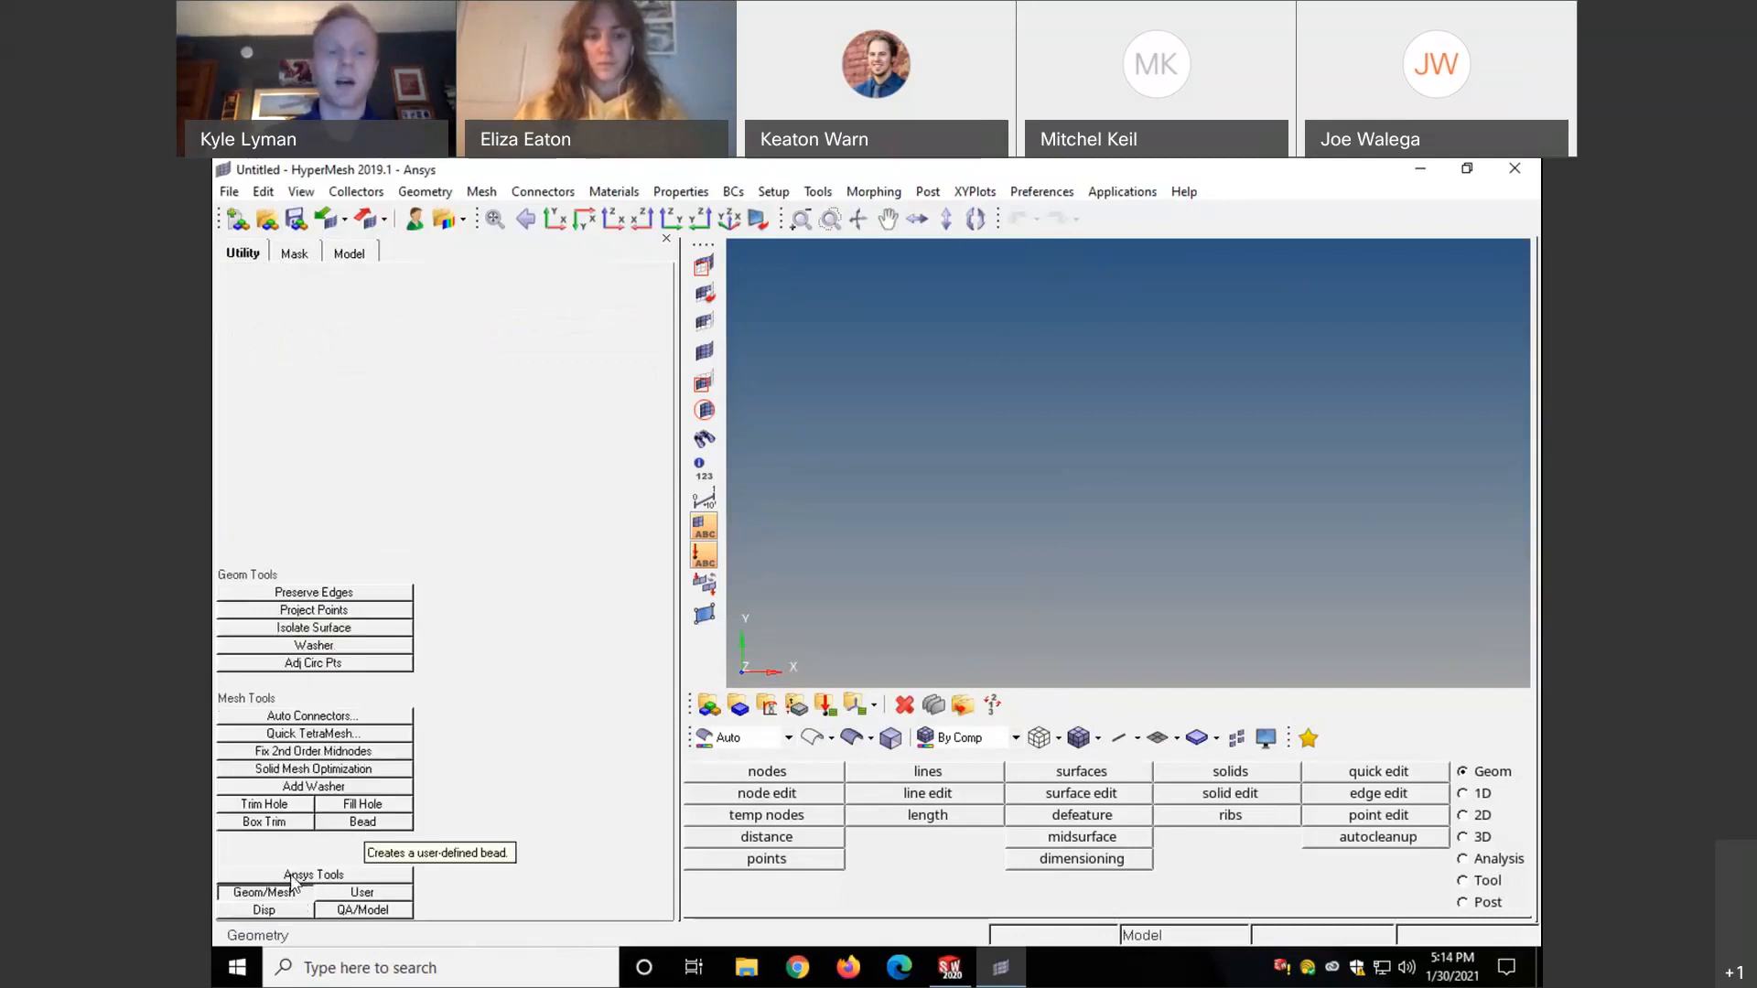
left_click(296, 877)
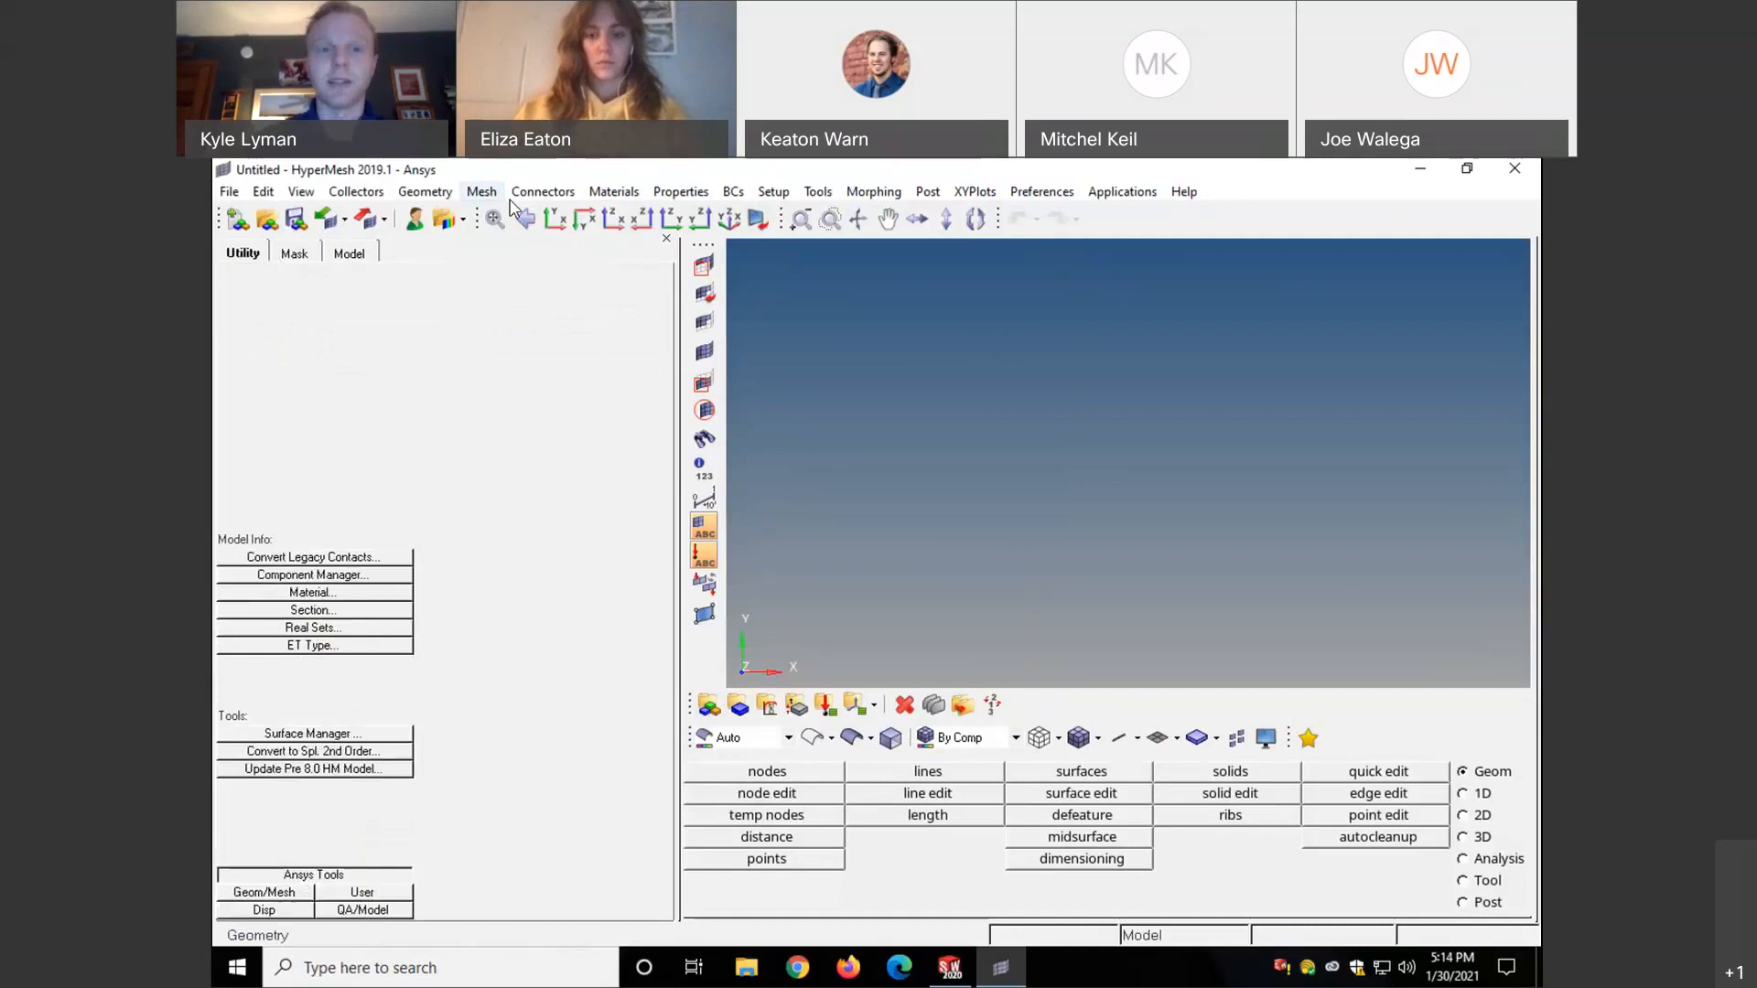
- Start a geometry import with Auto Detect file type and add Part1.IGS from the Downloads folder
left_click(229, 192)
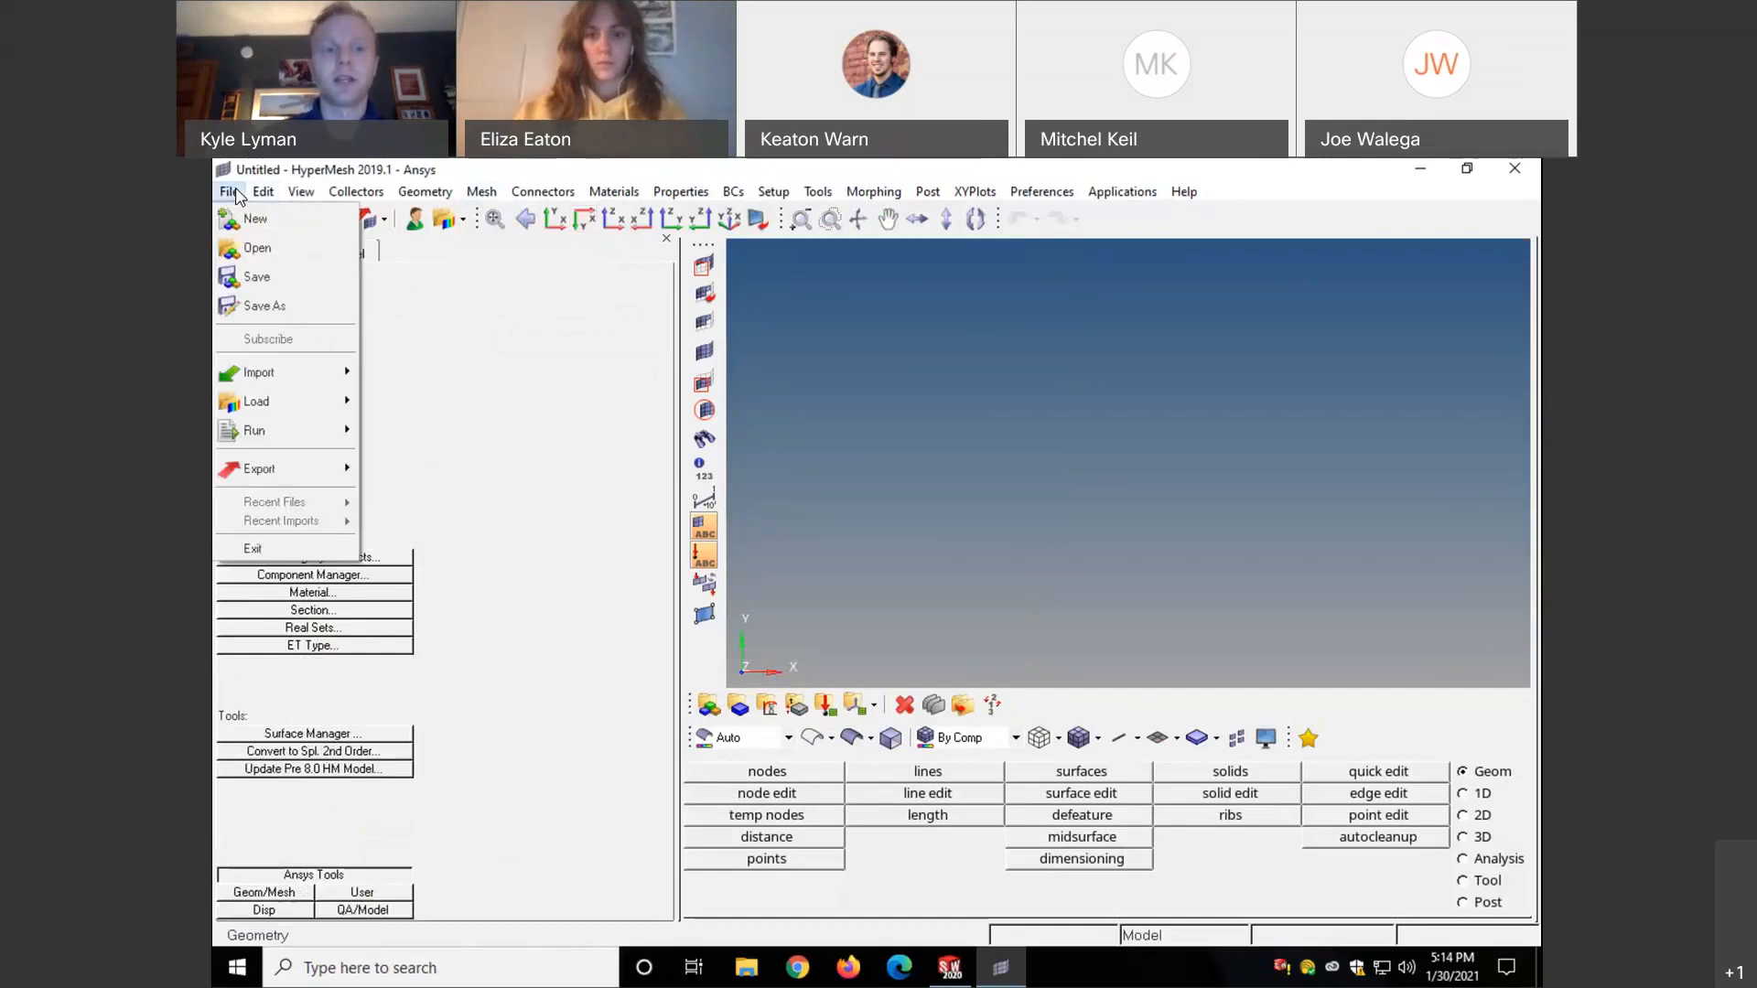
mouse_move(304, 374)
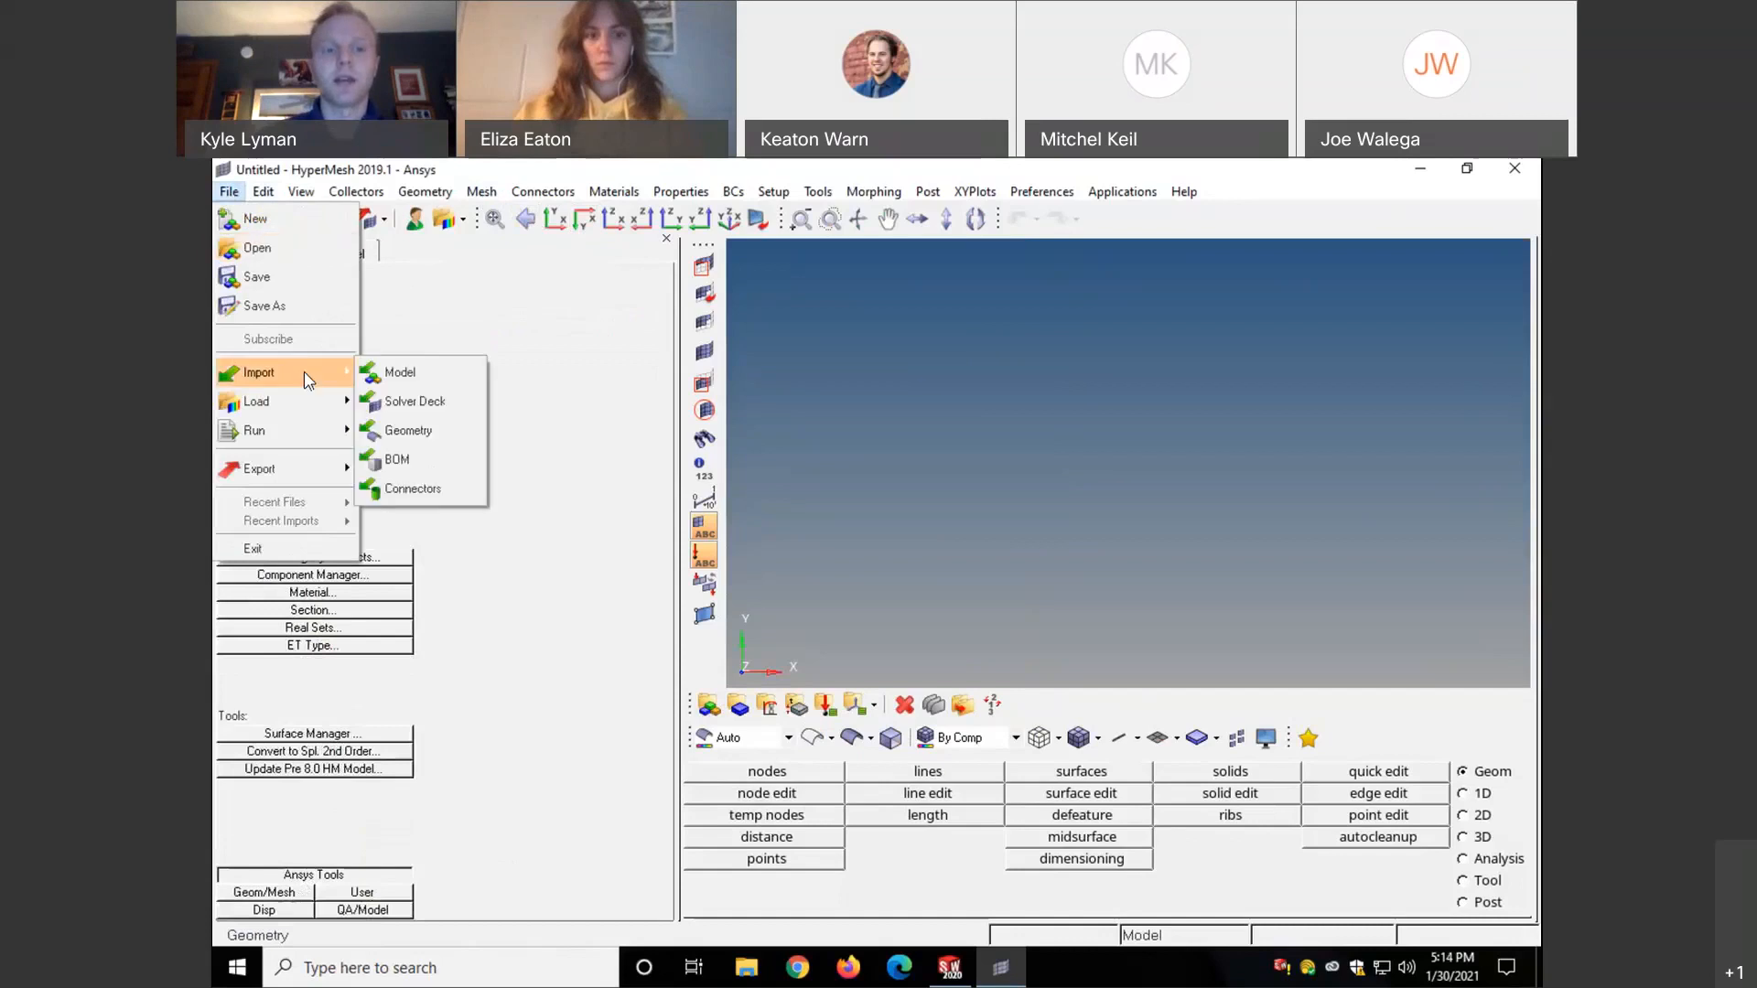
left_click(442, 431)
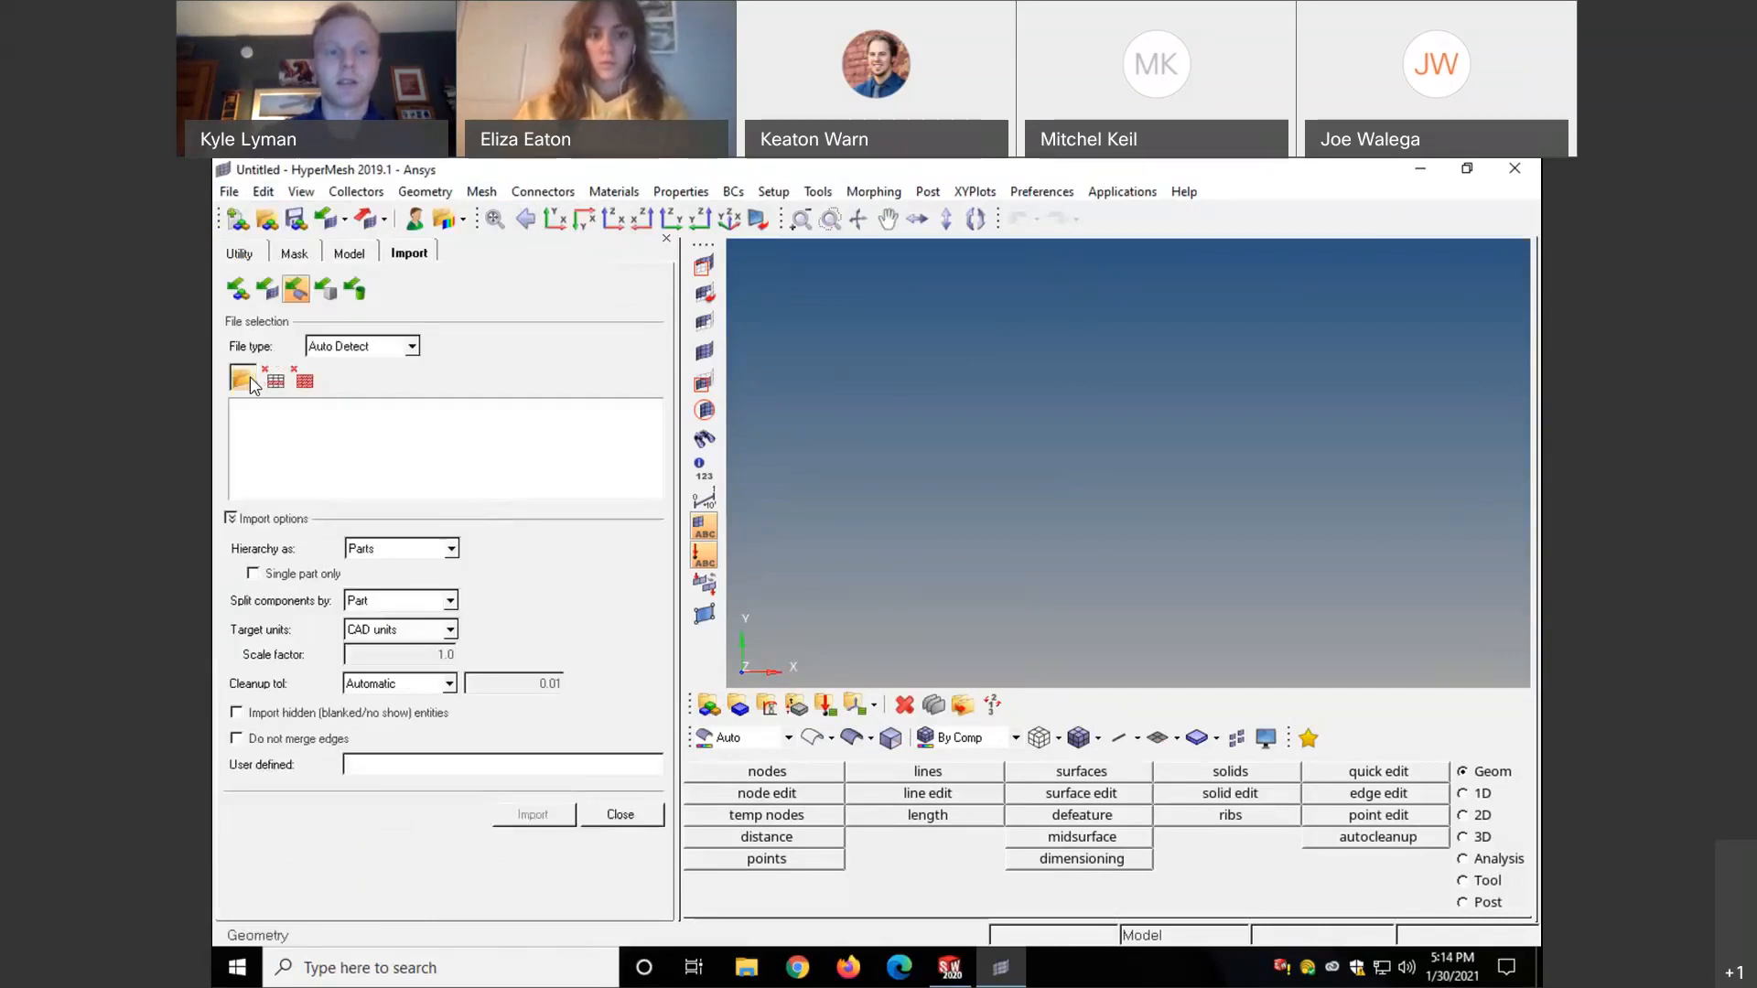
left_click(250, 376)
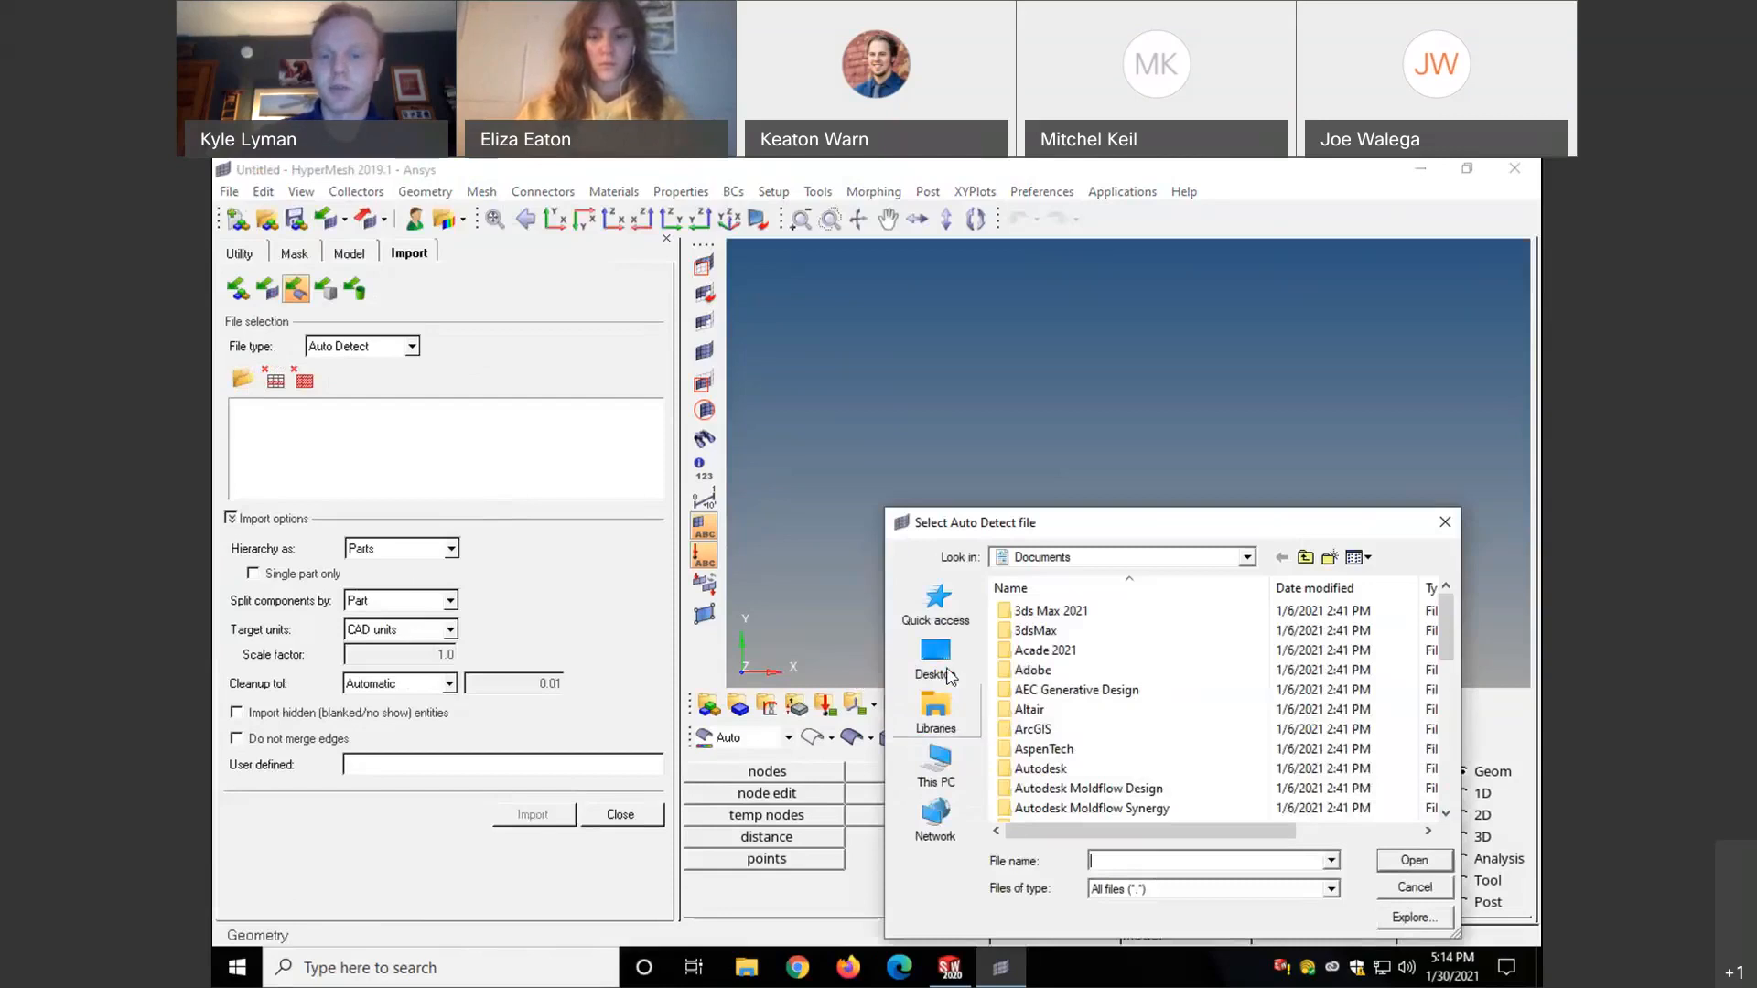
left_click(1240, 556)
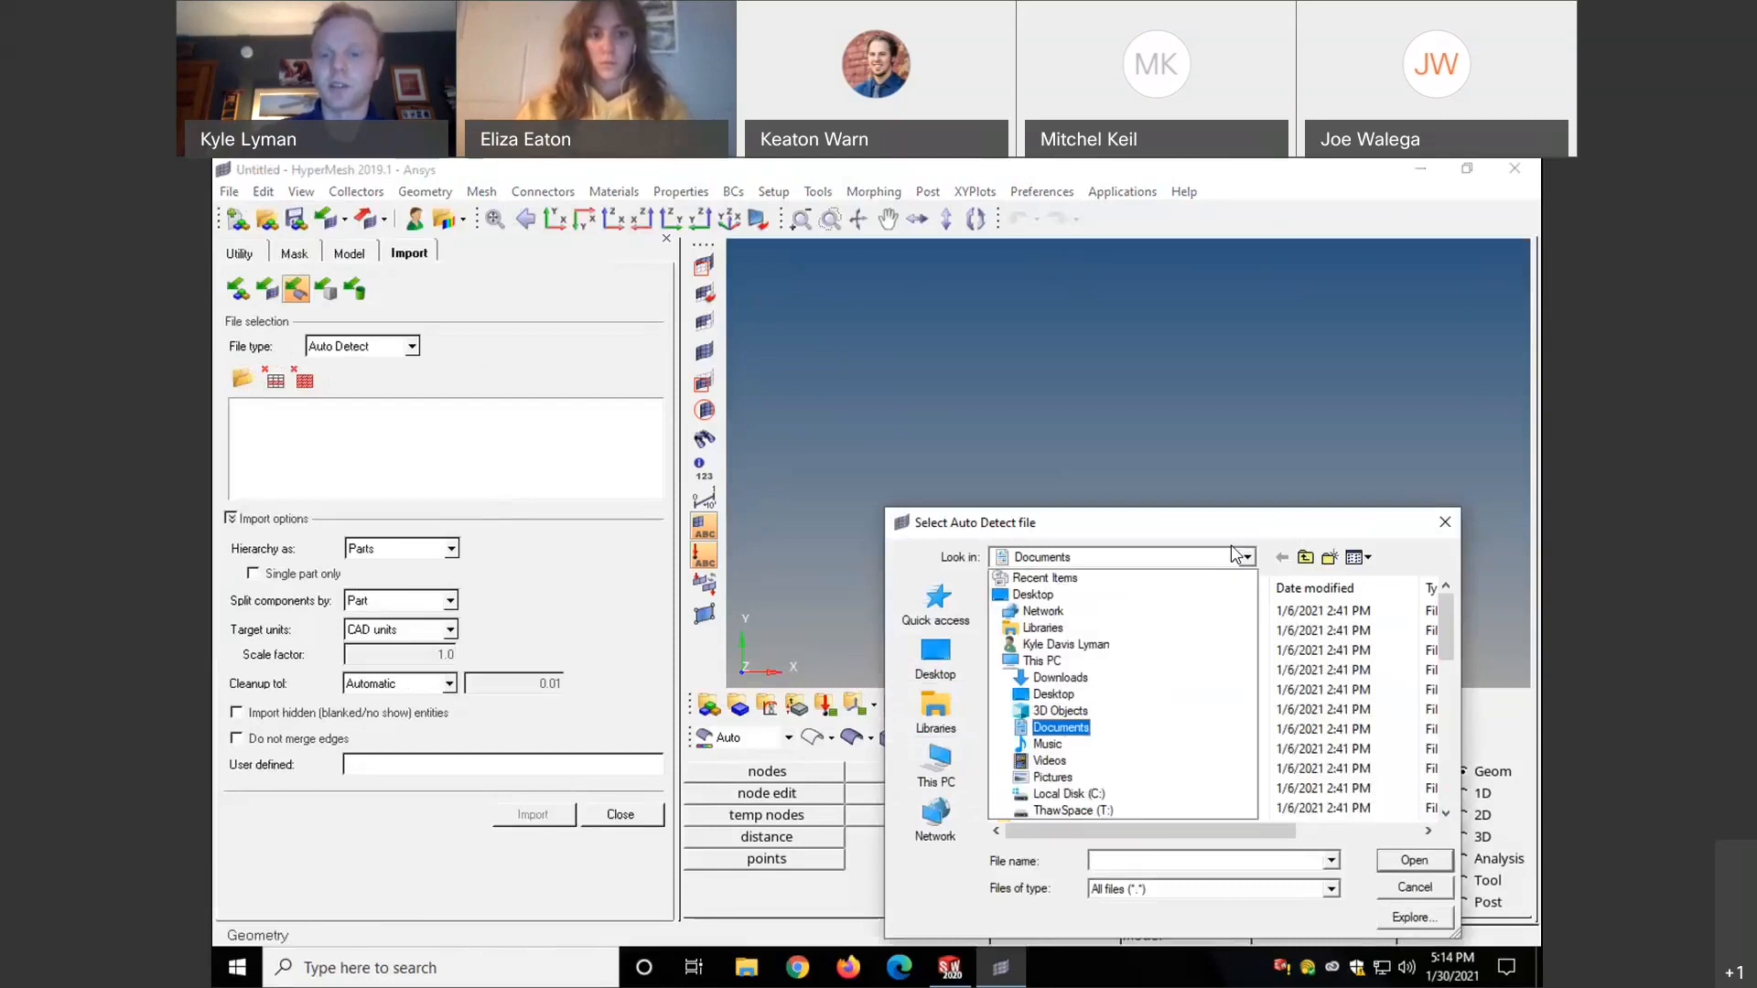
left_click(1061, 678)
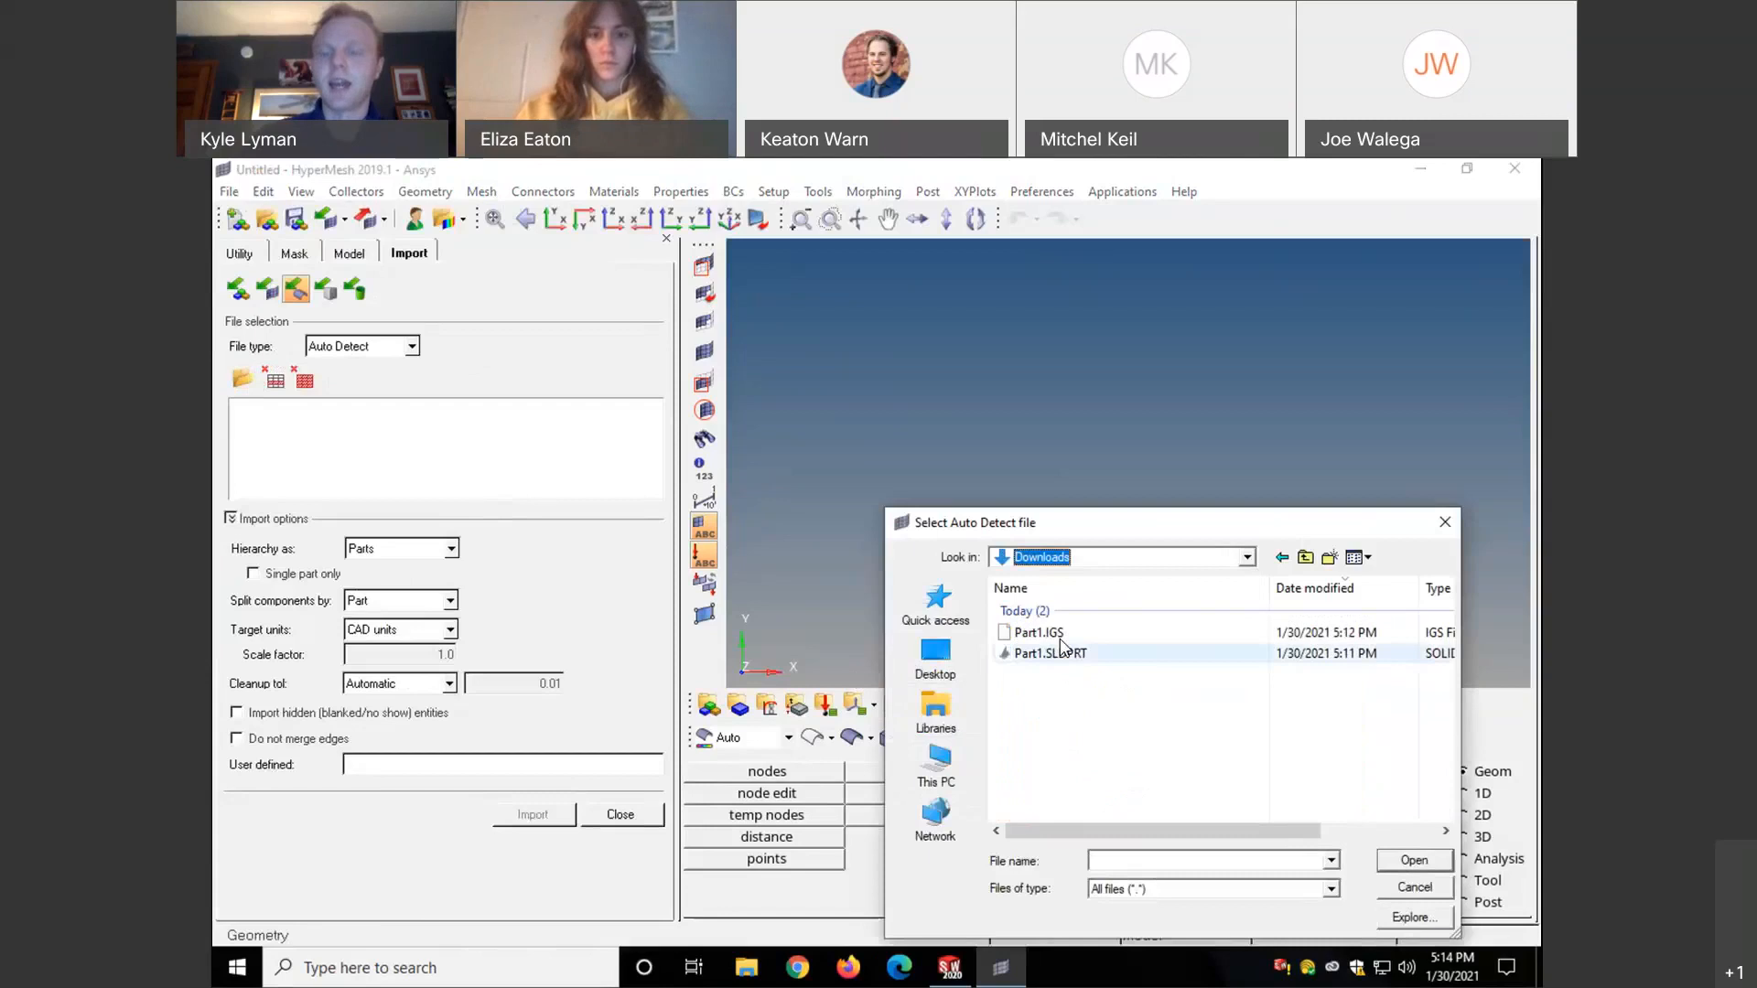
left_click(1144, 633)
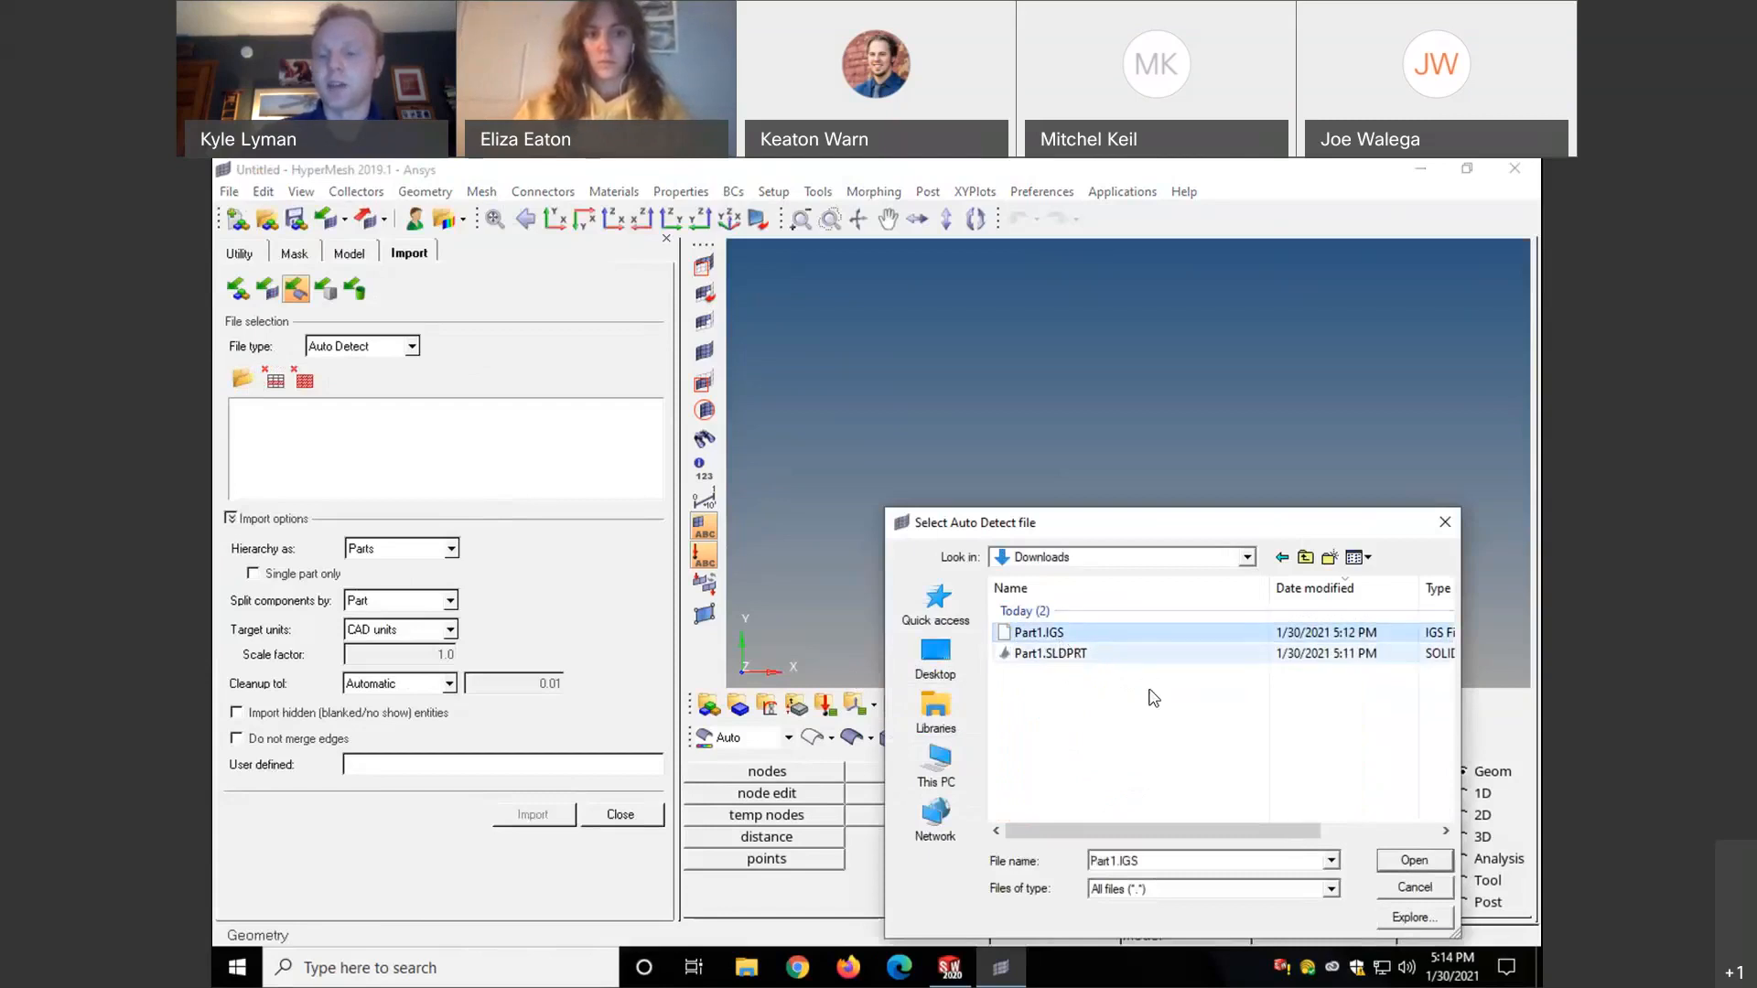
left_click(1401, 863)
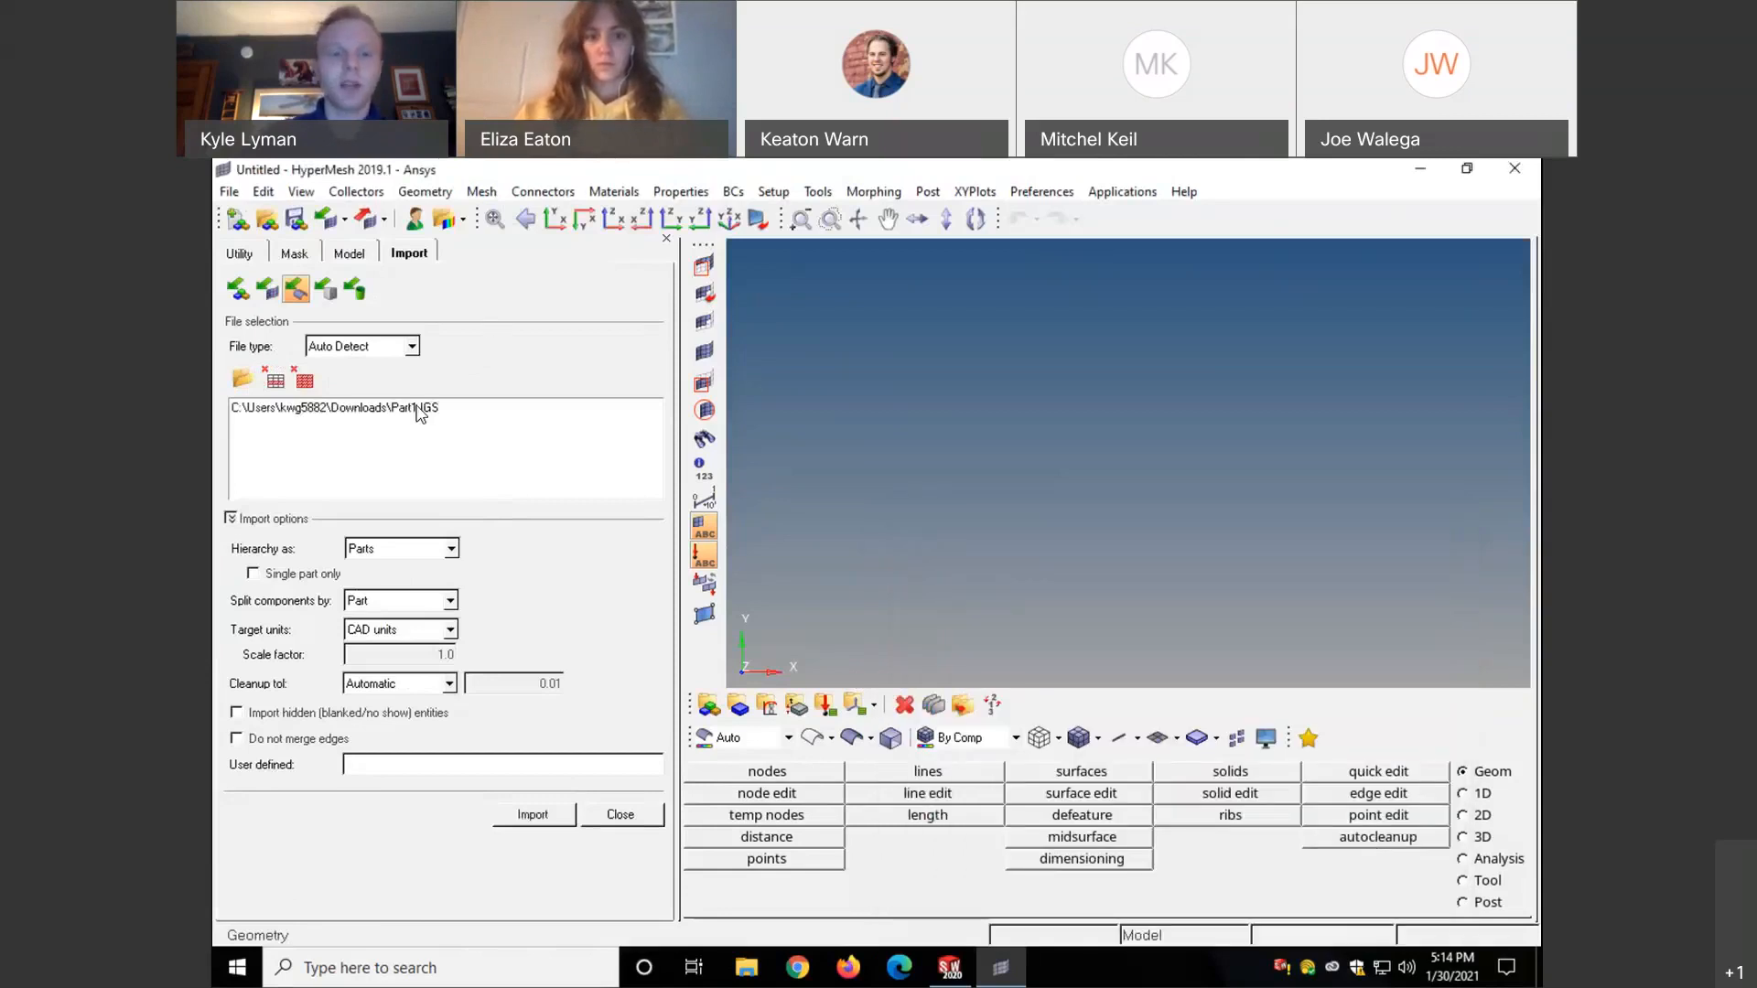
- Import the listed Part1.IGS with components split by Part and CAD units, close the import settings, and narrow the side browser
left_click(420, 408)
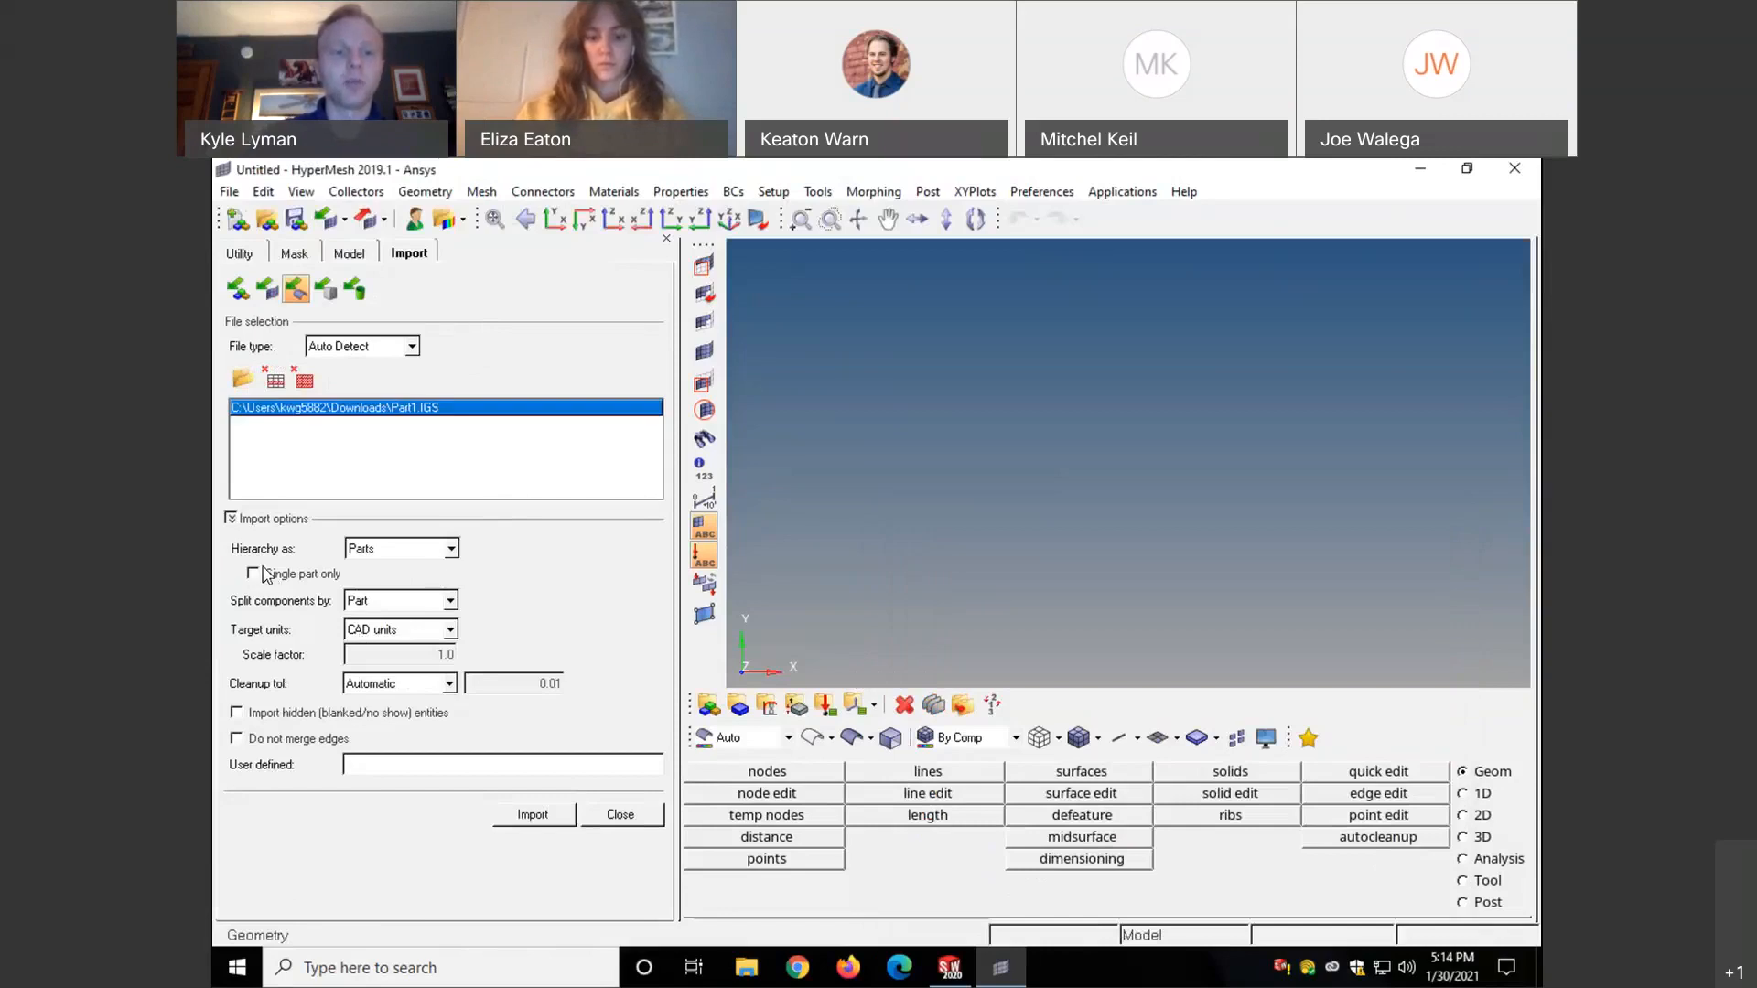
left_click(450, 601)
left_click(448, 621)
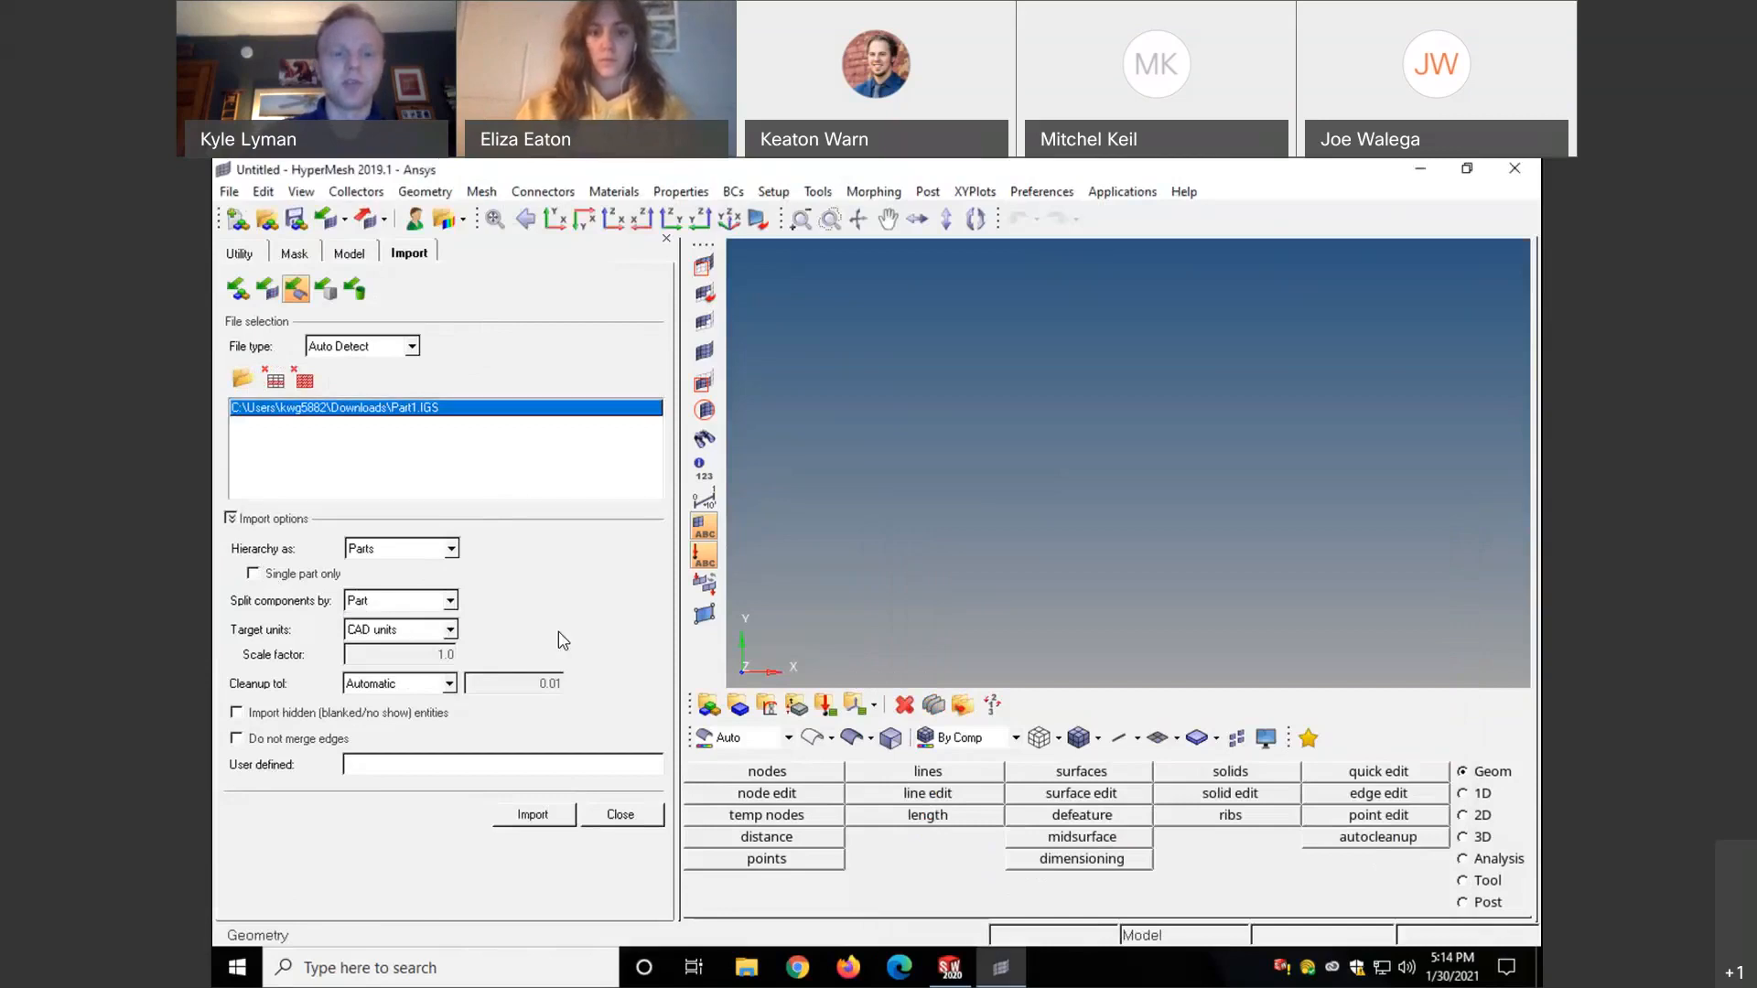
left_click(549, 814)
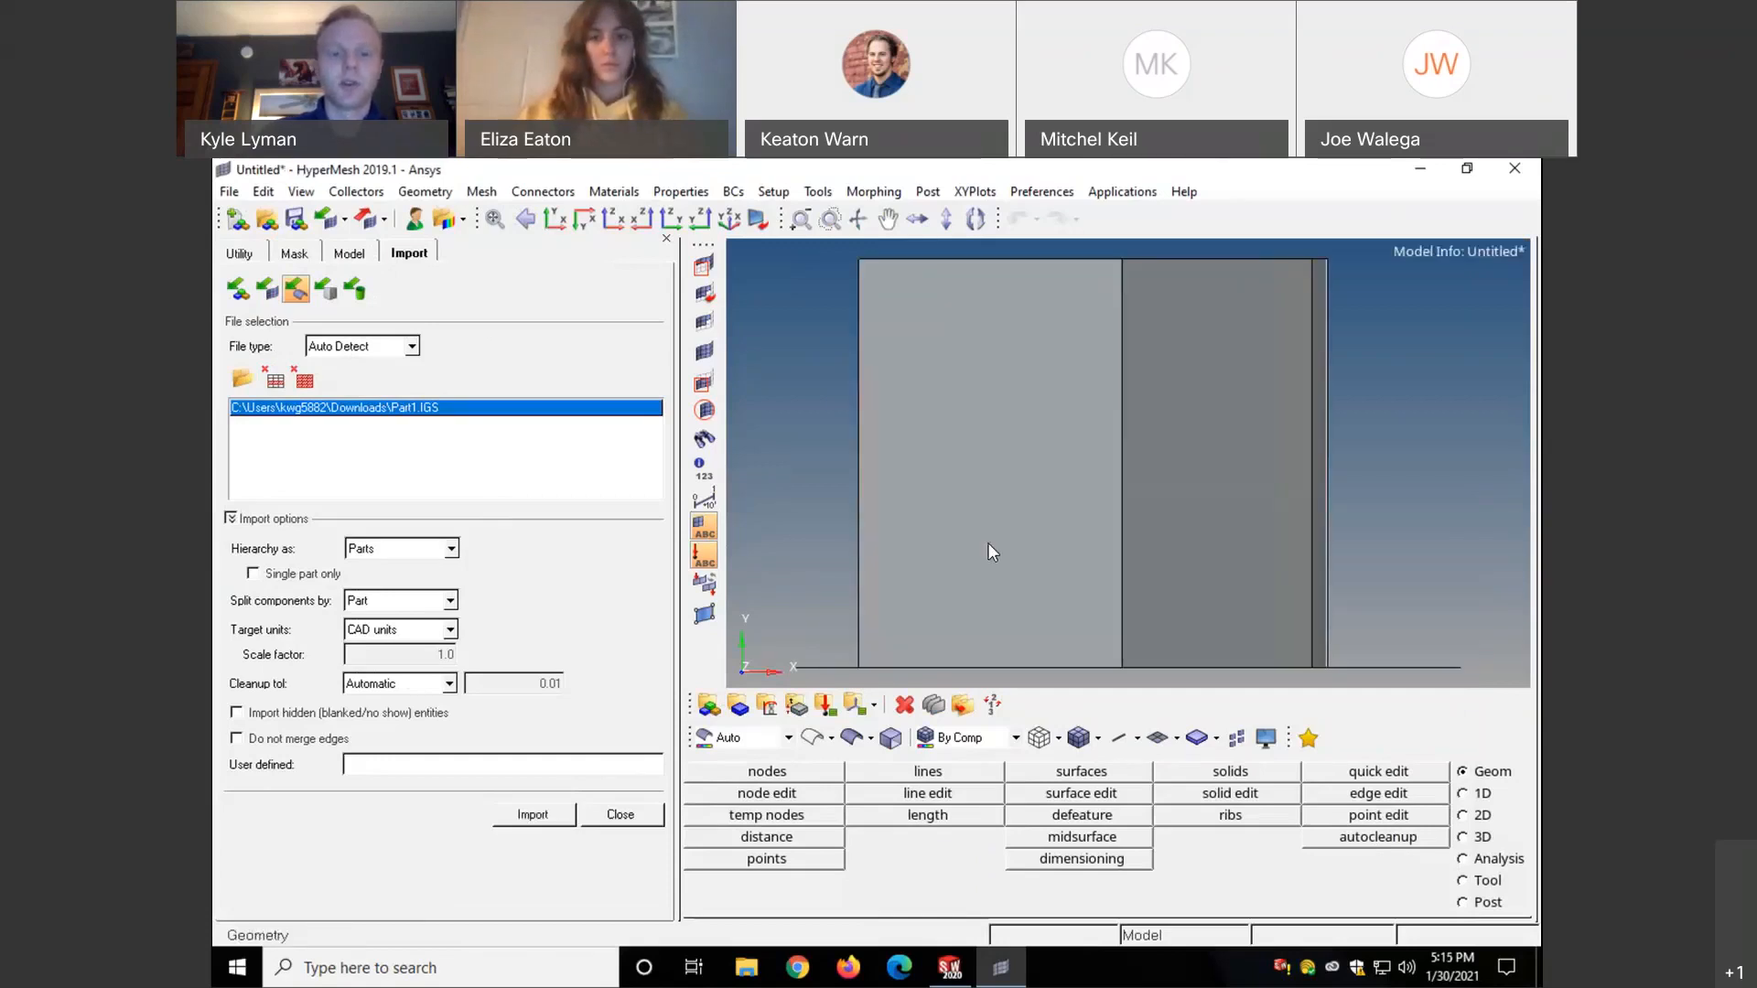
left_click(639, 821)
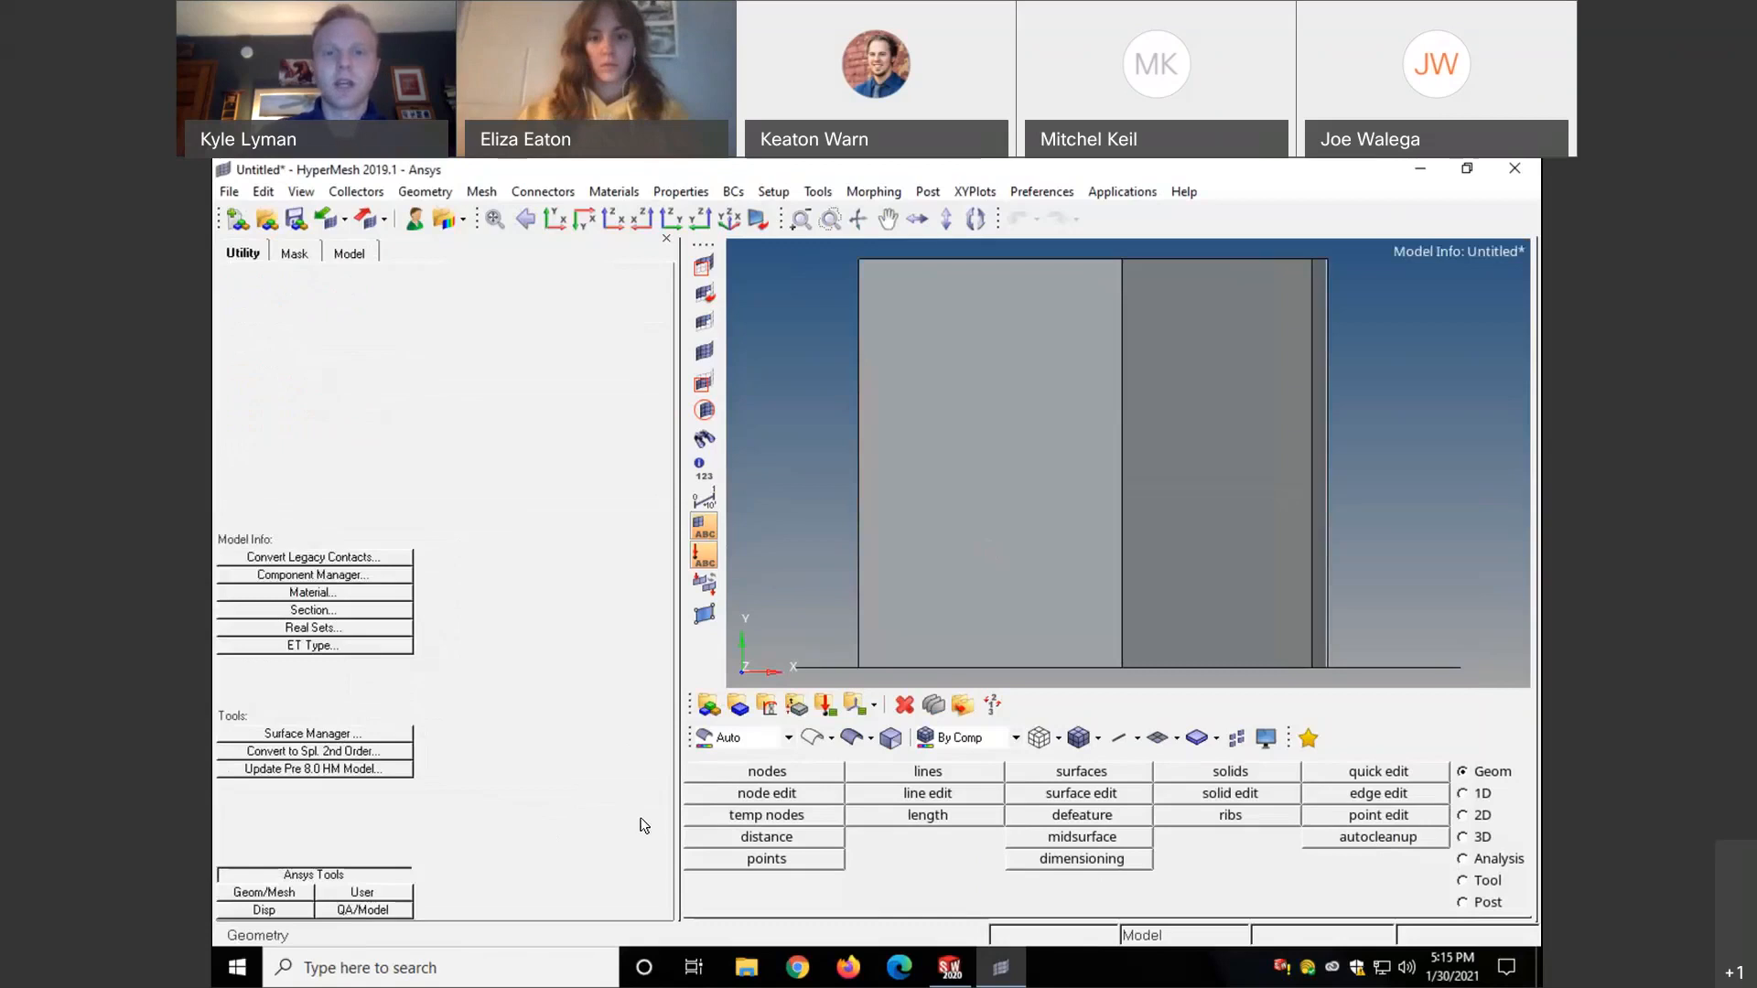
left_click_drag(678, 347, 606, 356)
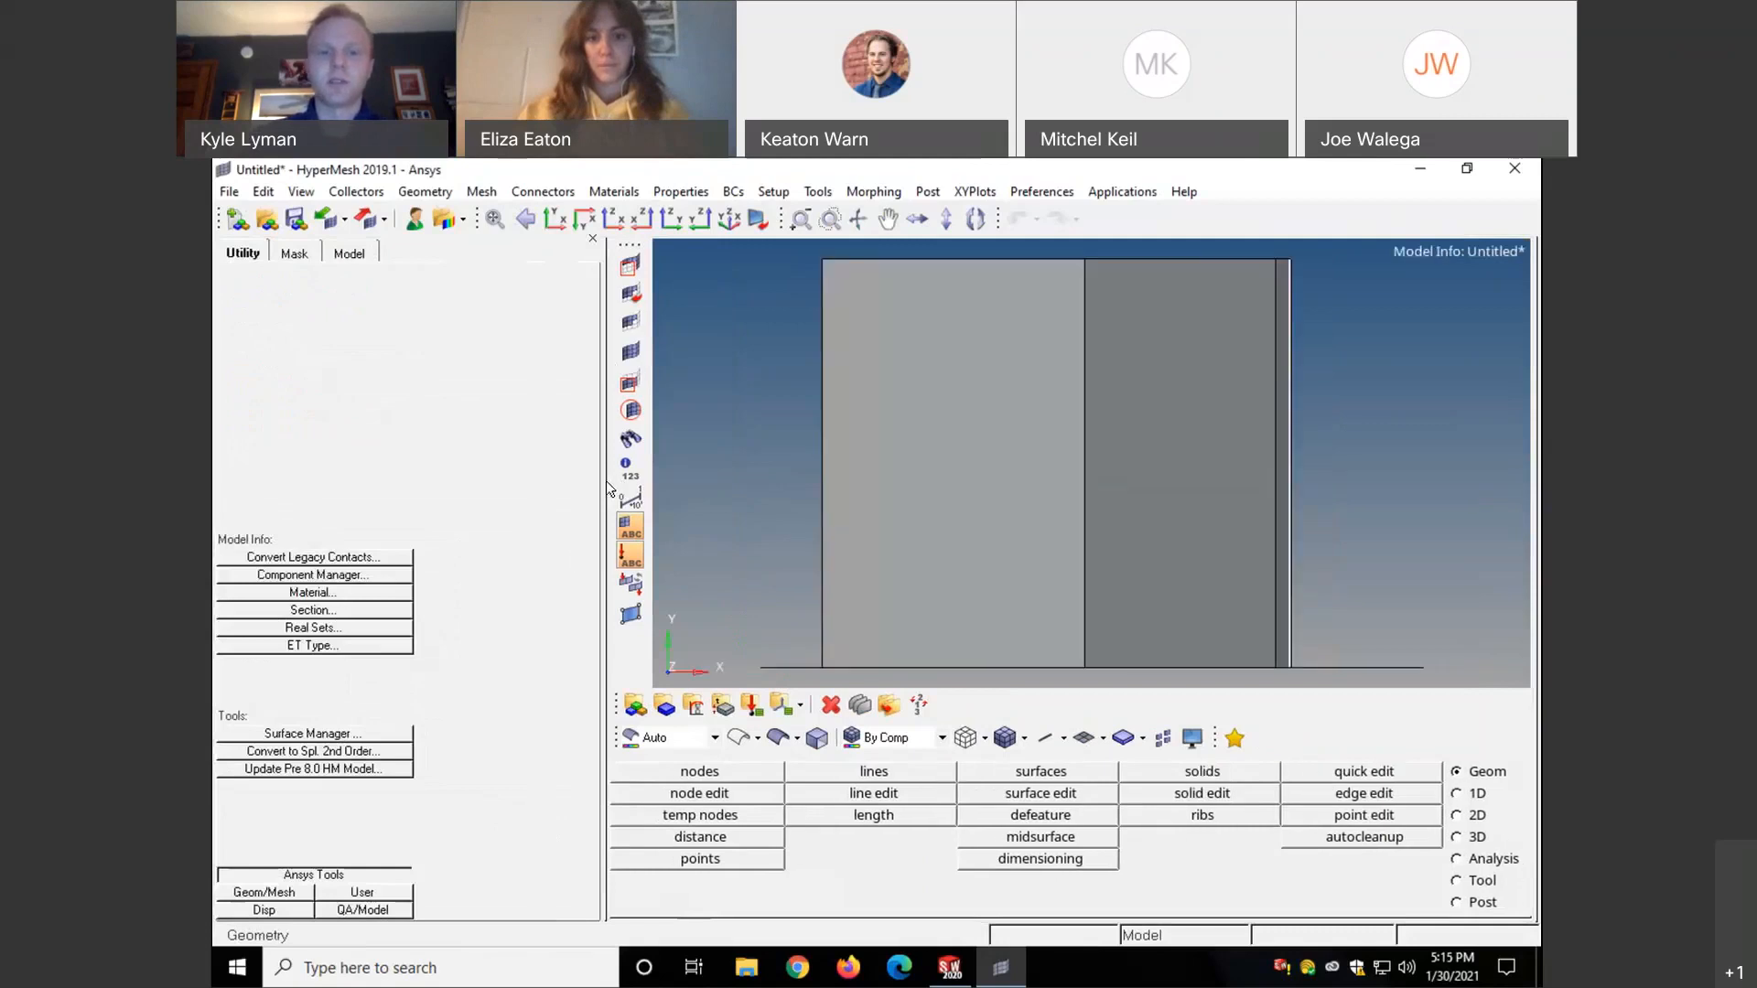
- Narrow the side browser further and examine the imported base surface and upright walls from several angles
left_click_drag(608, 490, 505, 480)
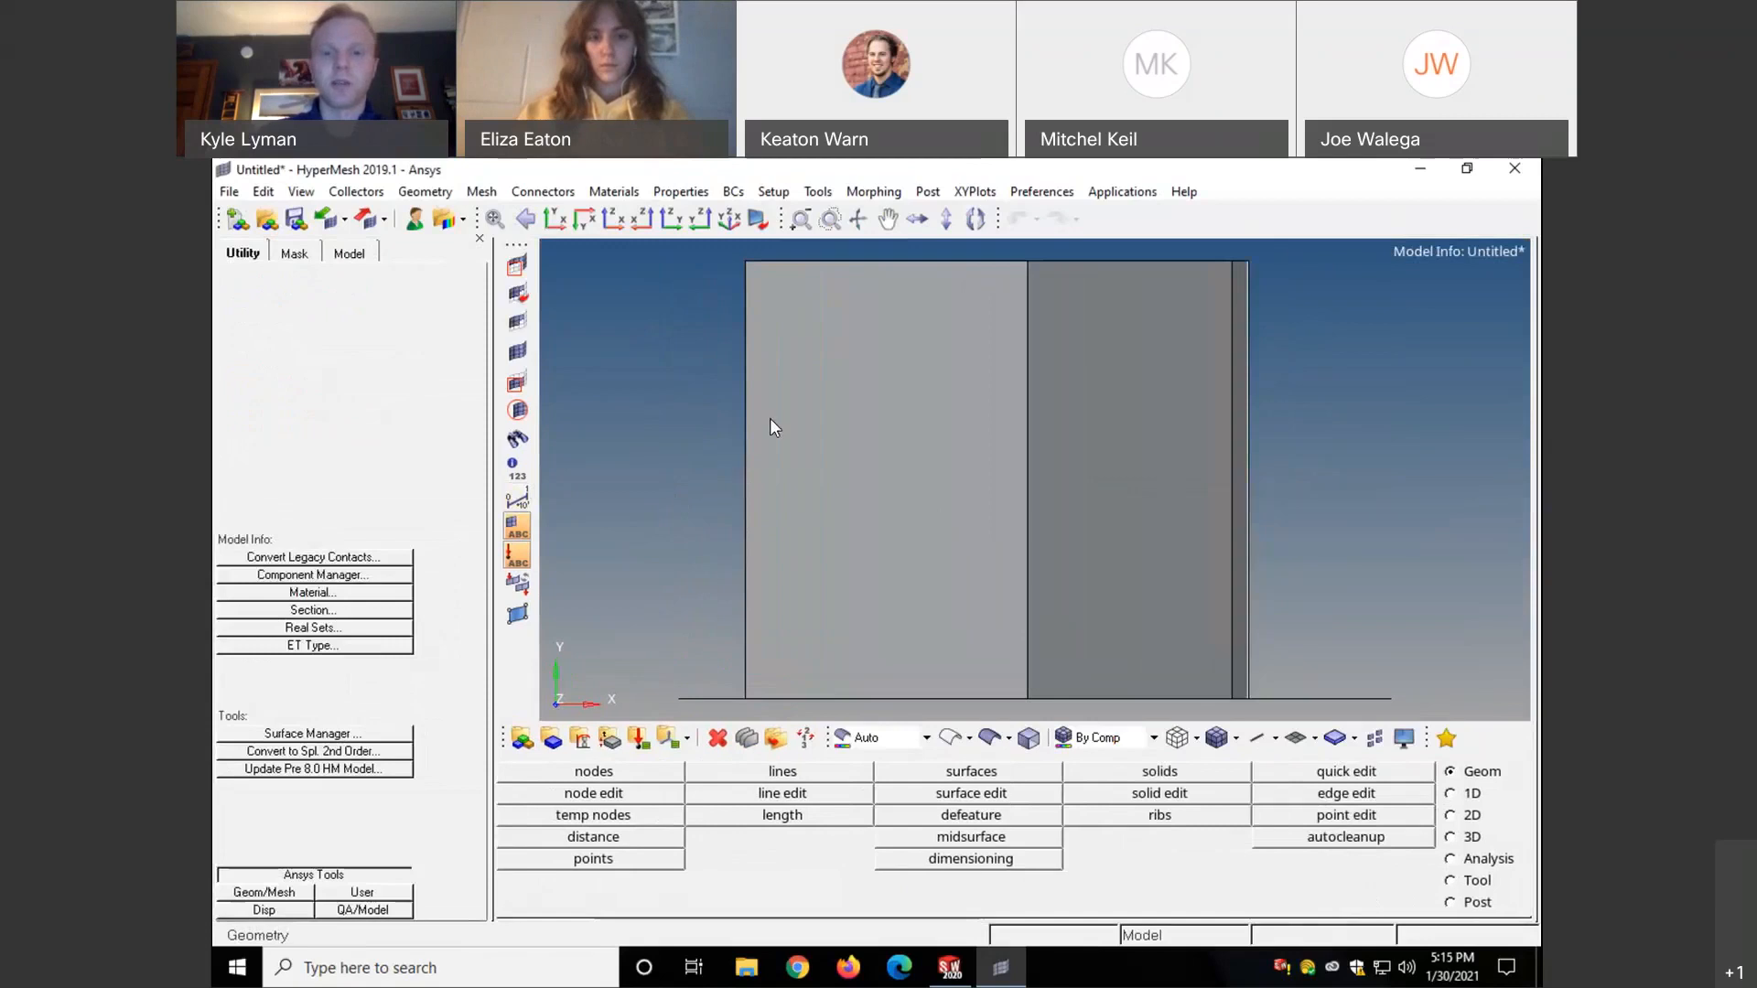
mouse_move(874, 373)
left_mouse_down("ctrl")
mouse_move(906, 421)
mouse_move(898, 386)
mouse_move(898, 401)
left_mouse_up("ctrl")
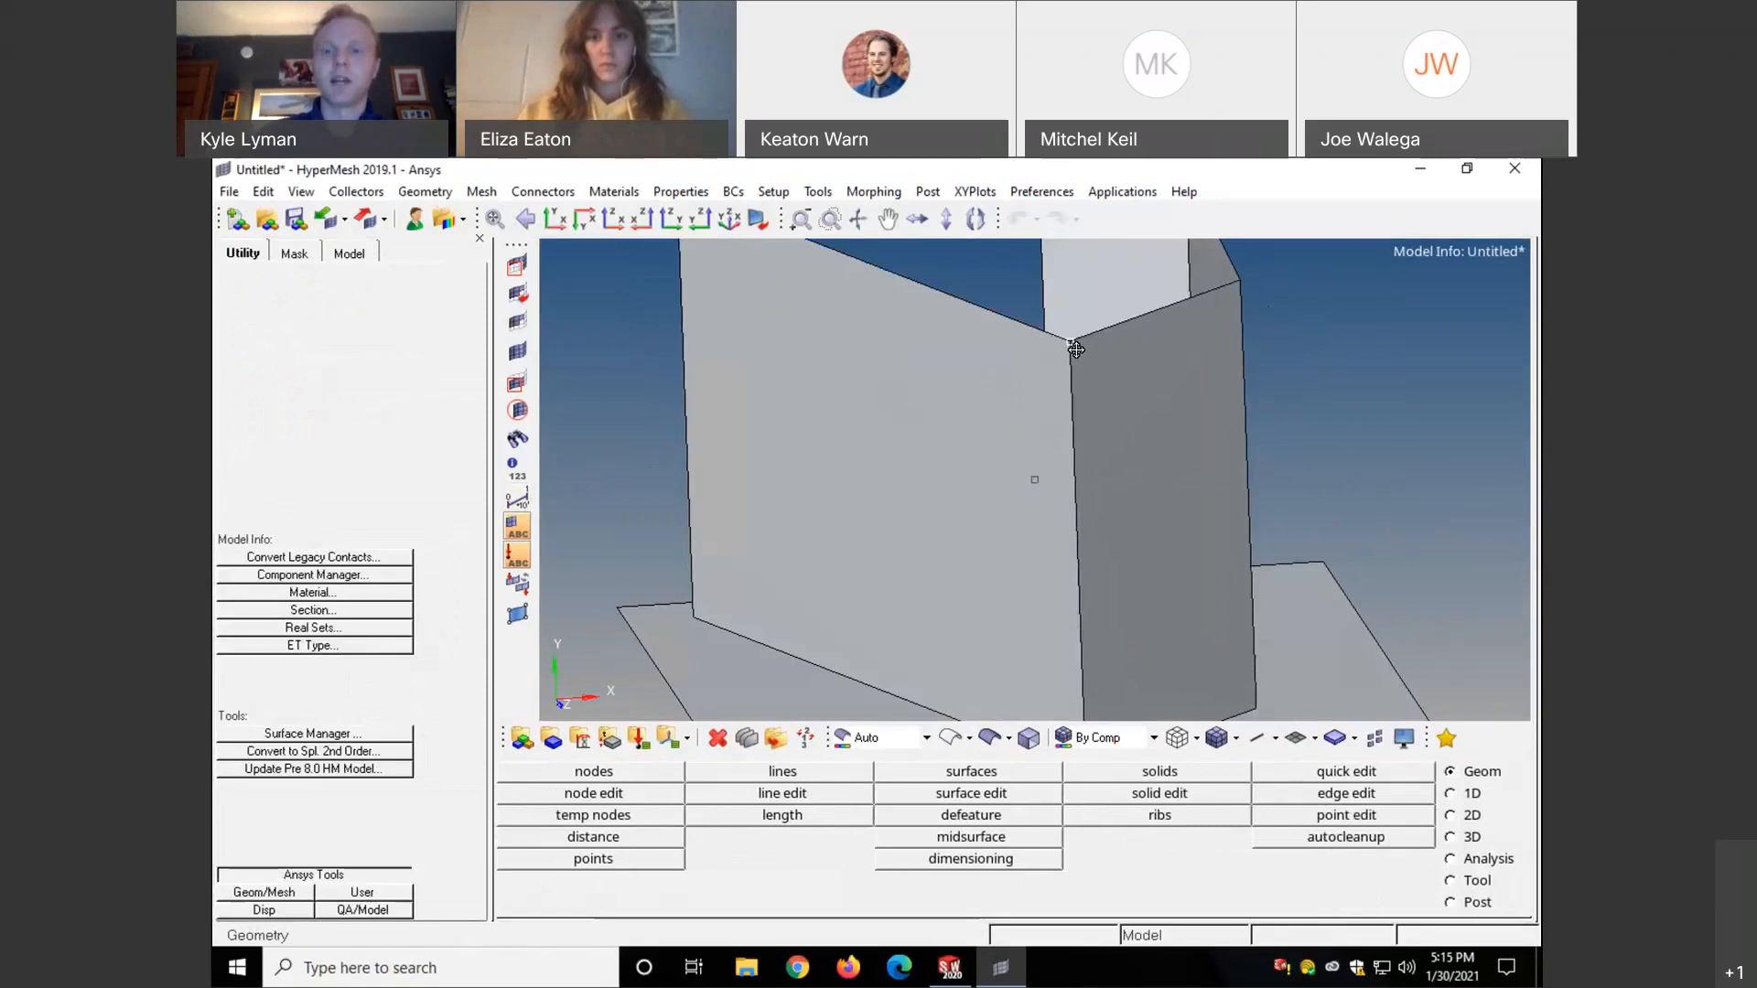
scroll(1079, 348, "up", 3)
mouse_move(1096, 359)
left_mouse_down("ctrl")
mouse_move(1082, 334)
mouse_move(1073, 347)
left_mouse_up("ctrl")
left_click_drag(794, 447, 965, 479, "ctrl")
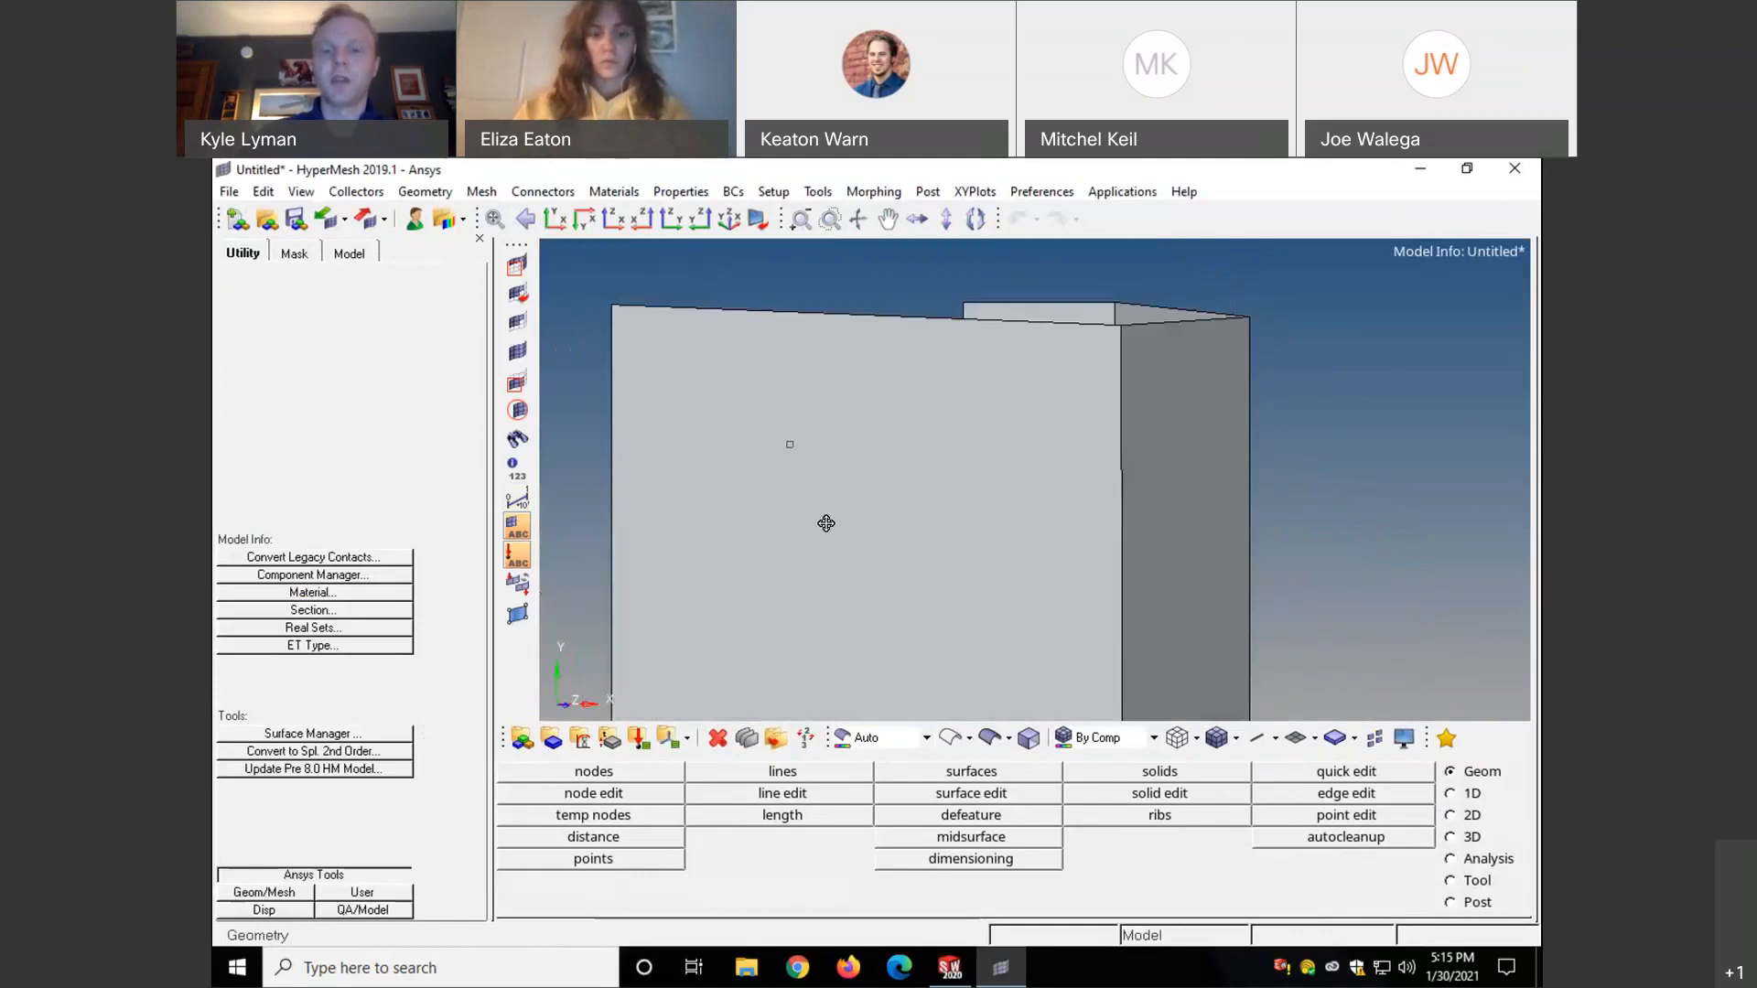
mouse_move(826, 523)
left_mouse_down("ctrl")
mouse_move(835, 580)
mouse_move(898, 388)
mouse_move(893, 503)
mouse_move(790, 494)
mouse_move(827, 510)
left_mouse_up("ctrl")
scroll(827, 509, "up", 3, "ctrl")
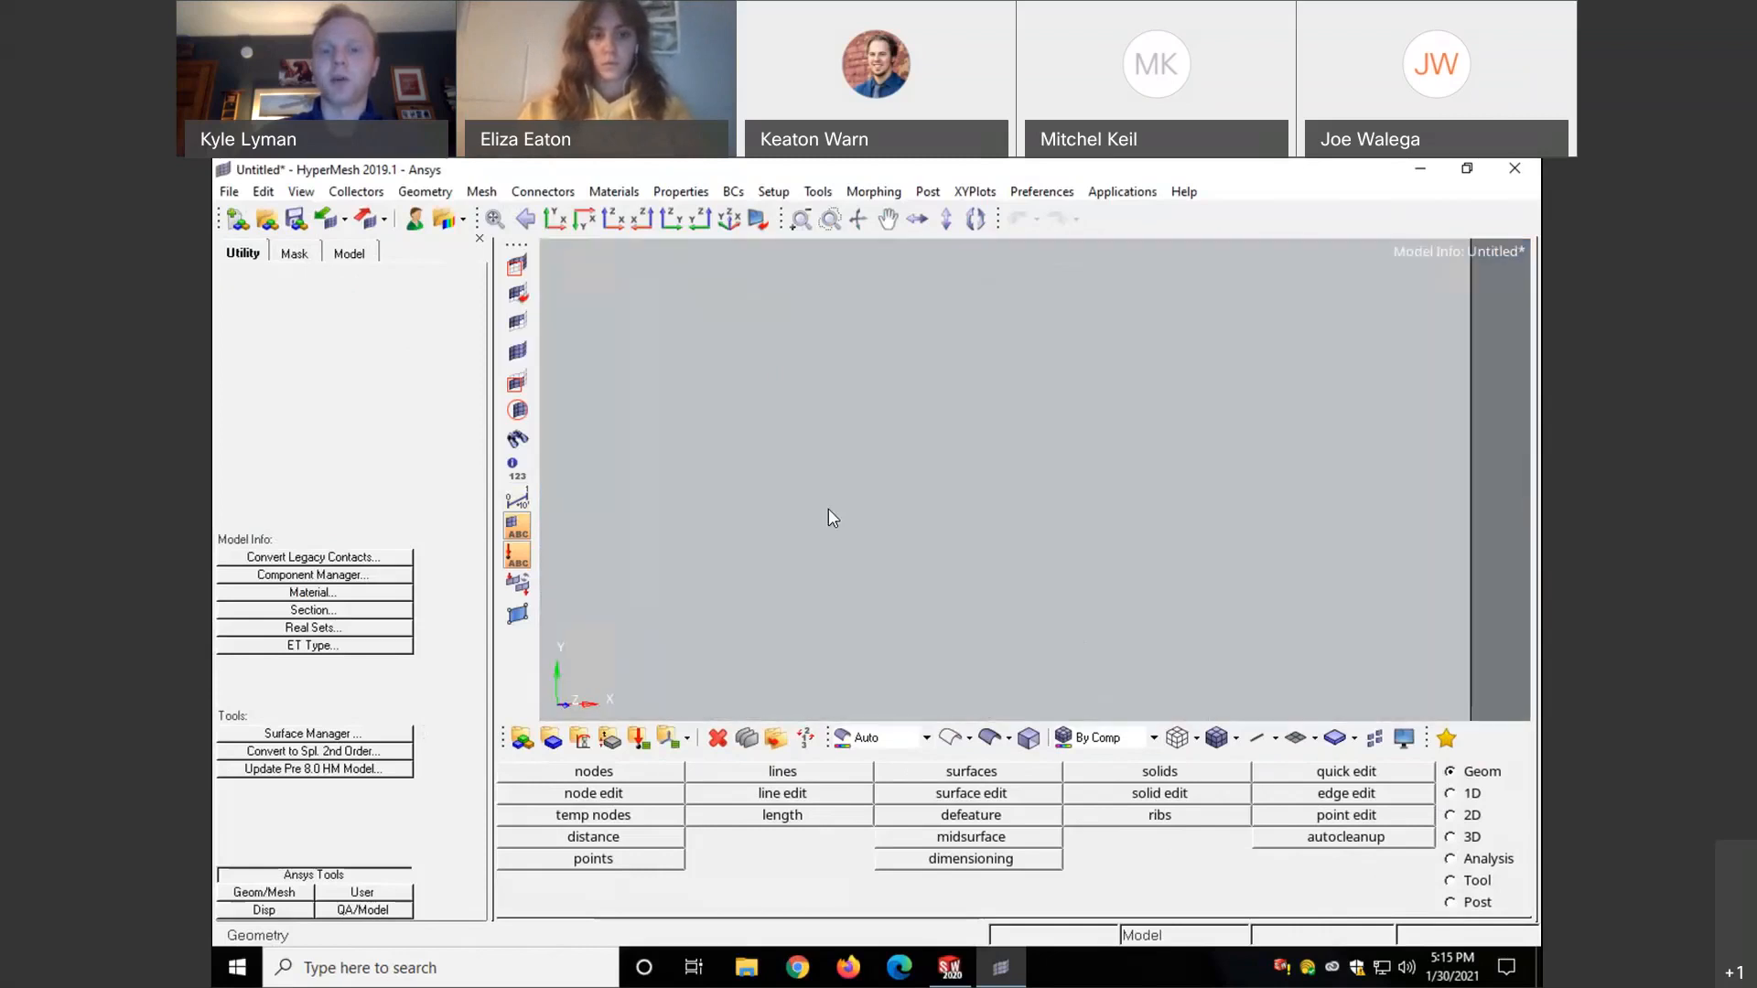
scroll(828, 510, "down", 3, "ctrl")
right_click_drag(827, 509, 829, 511, "ctrl")
scroll(822, 513, "down", 2, "ctrl")
scroll(821, 513, "up", 2, "ctrl")
mouse_move(822, 512)
left_mouse_down("ctrl")
mouse_move(910, 545)
mouse_move(924, 486)
mouse_move(1081, 426)
mouse_move(914, 435)
mouse_move(1007, 412)
mouse_move(1022, 423)
mouse_move(660, 491)
mouse_move(679, 441)
left_mouse_up("ctrl")
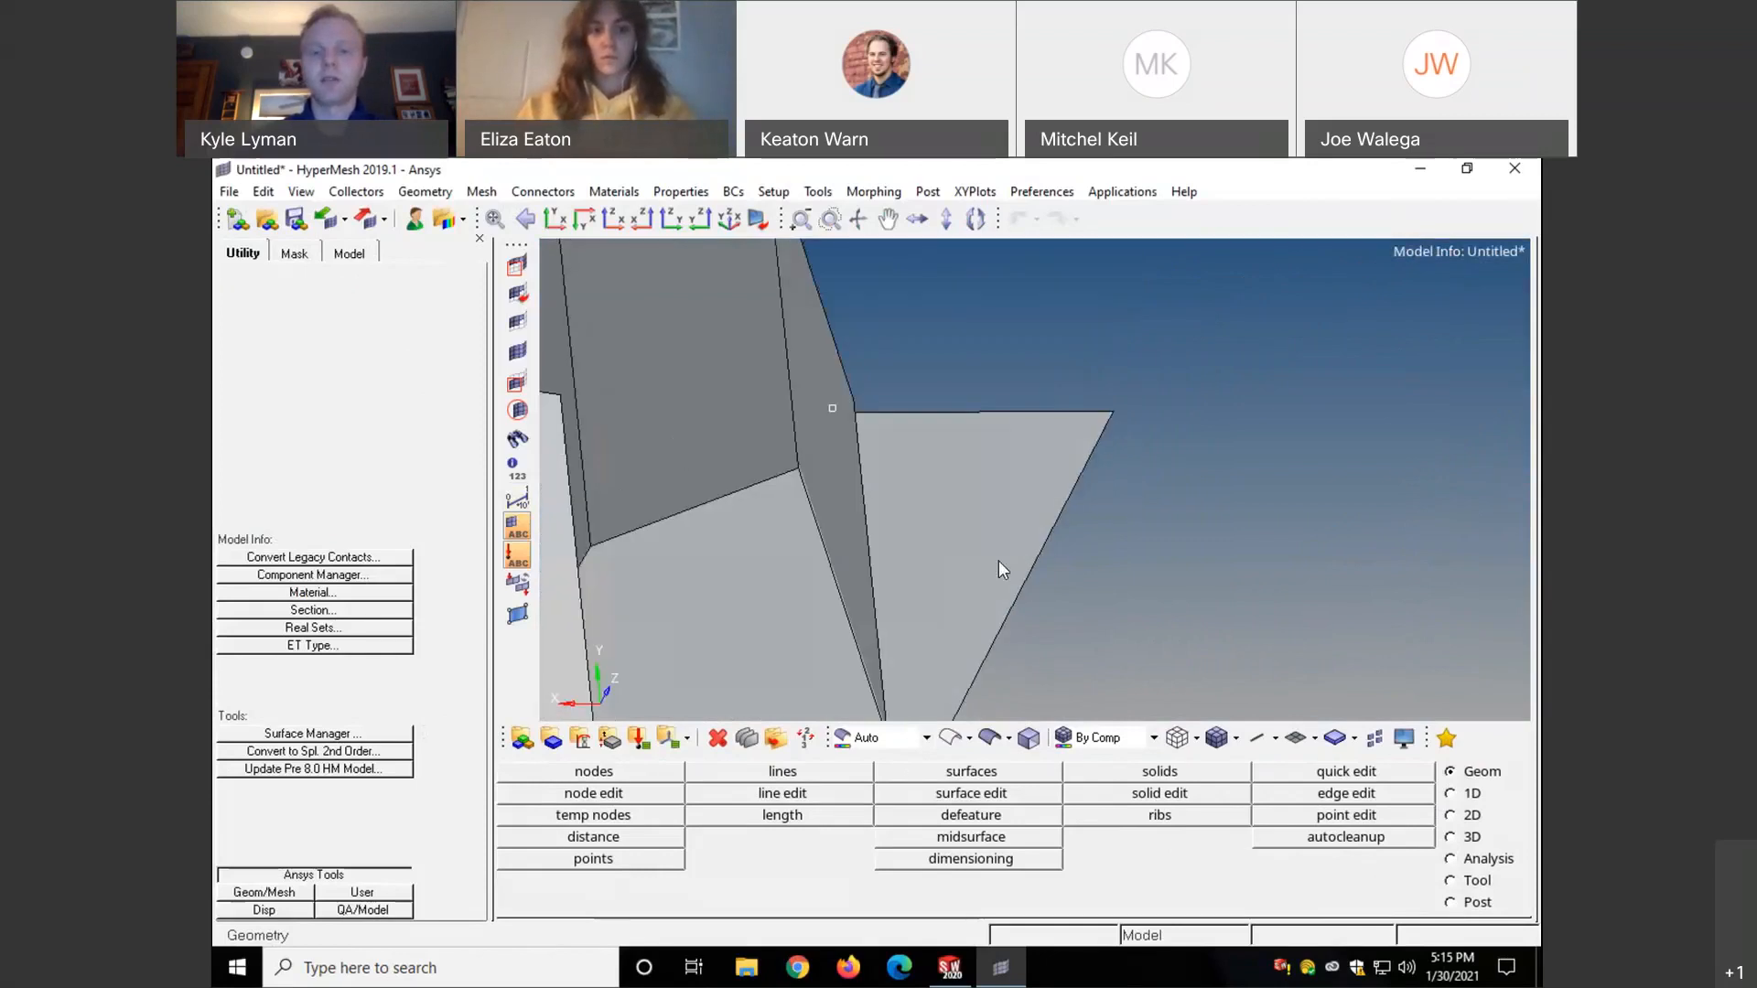
key("f")
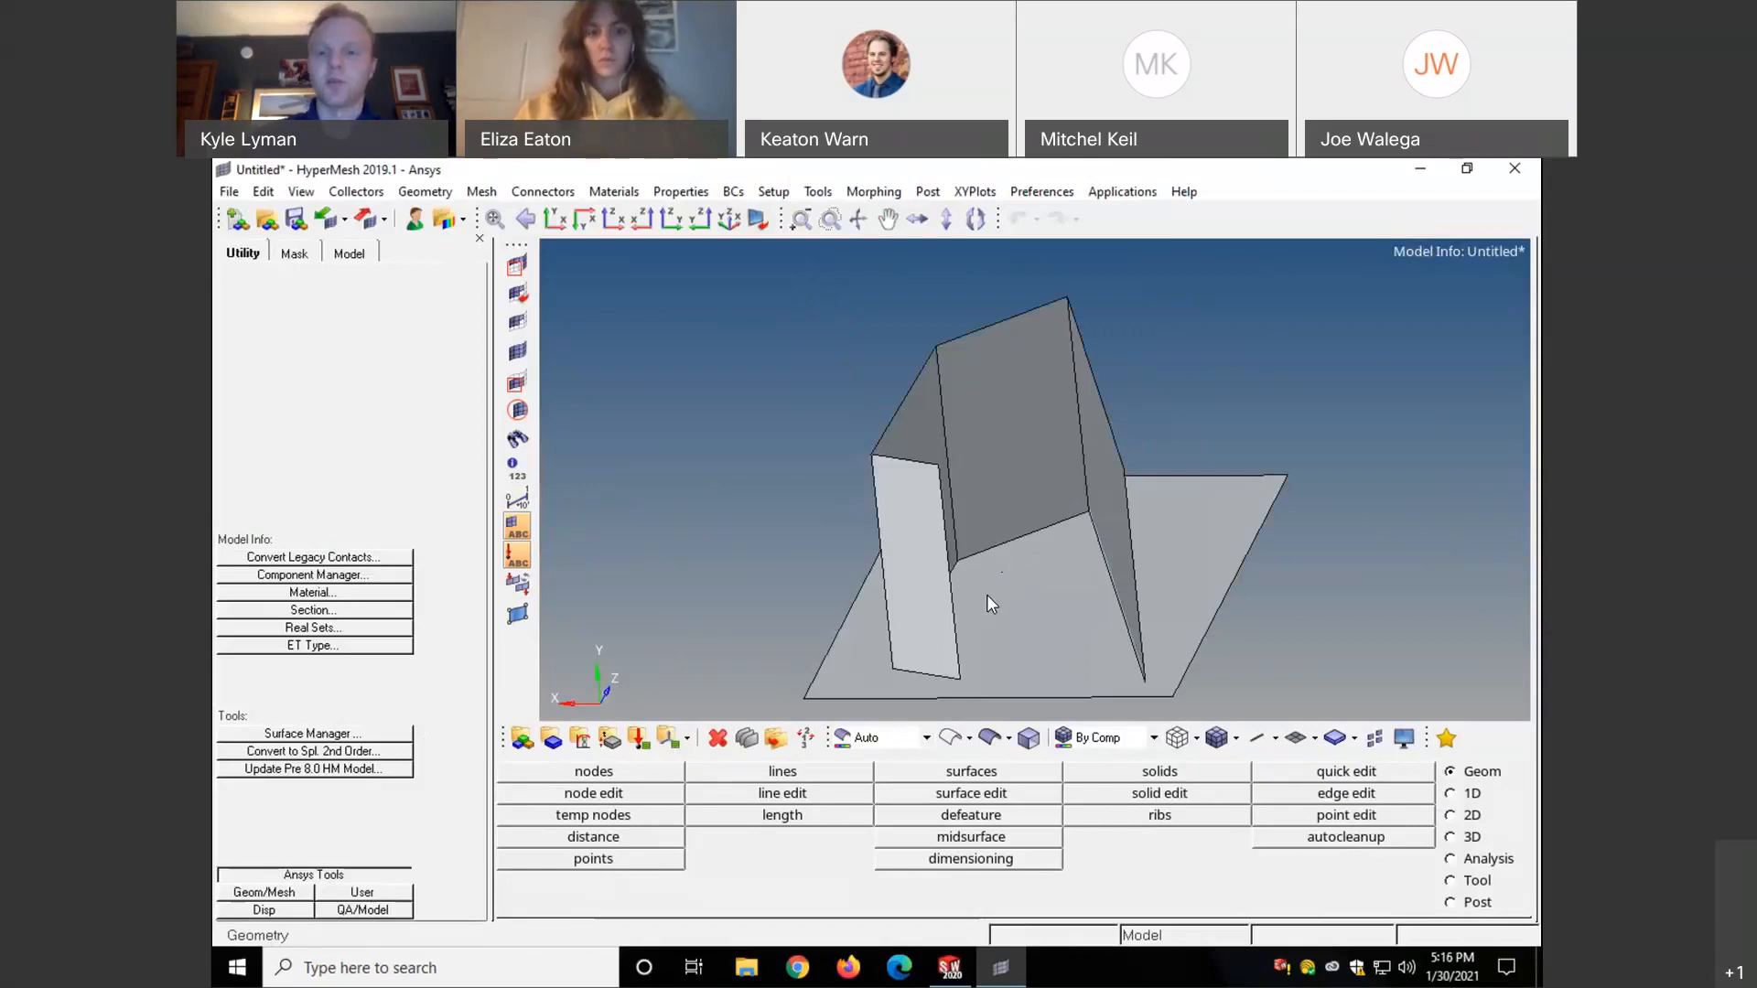
left_click_drag(979, 592, 956, 560, "ctrl")
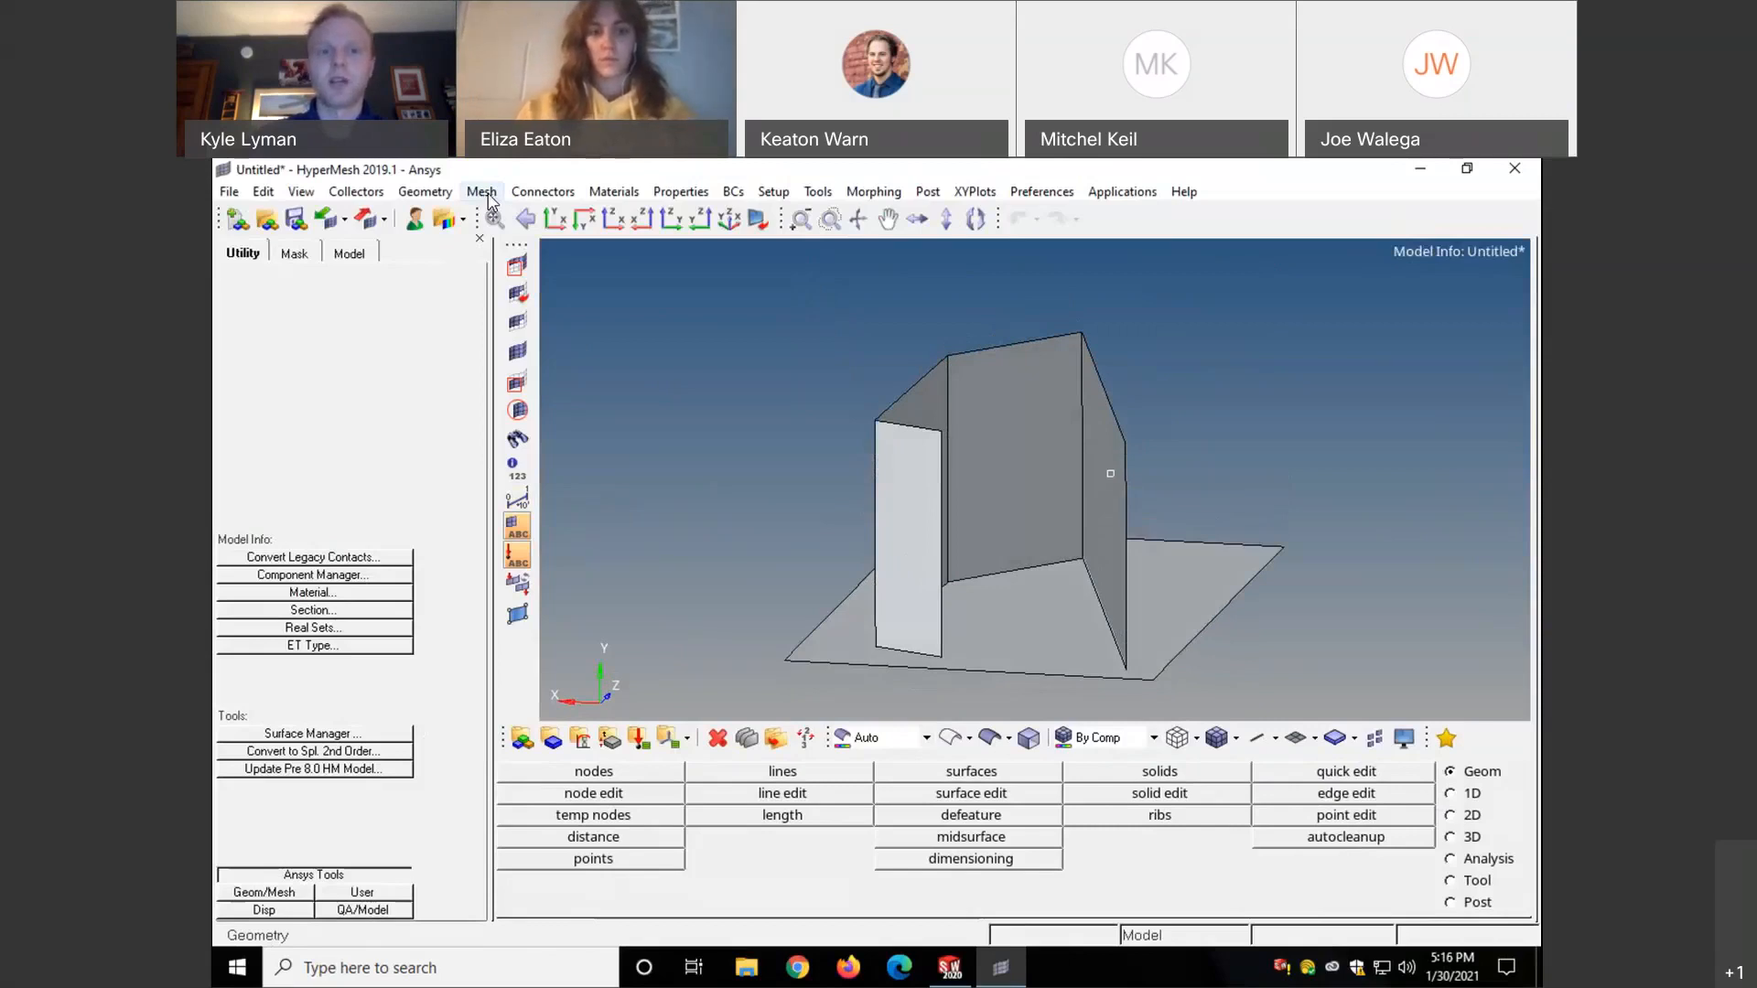
- Start a 2D AutoMesh on surfaces with size and bias, and set the element size to 0.5
left_click(486, 198)
mouse_move(499, 218)
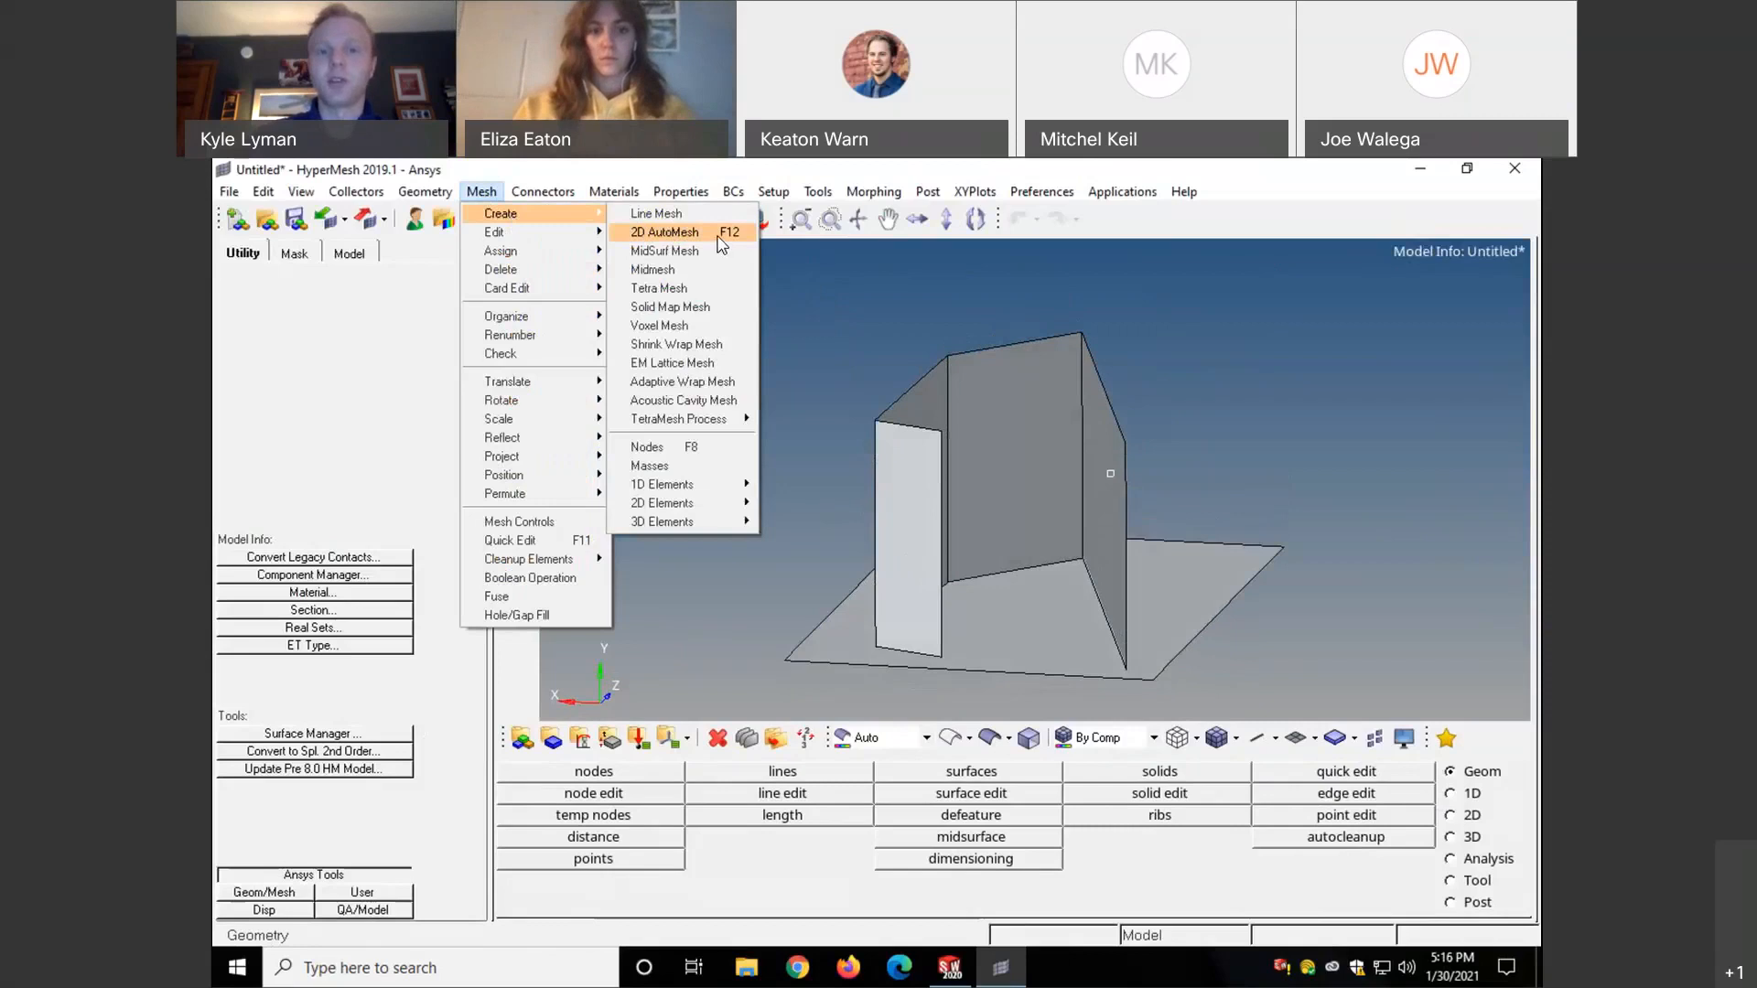
left_click(719, 234)
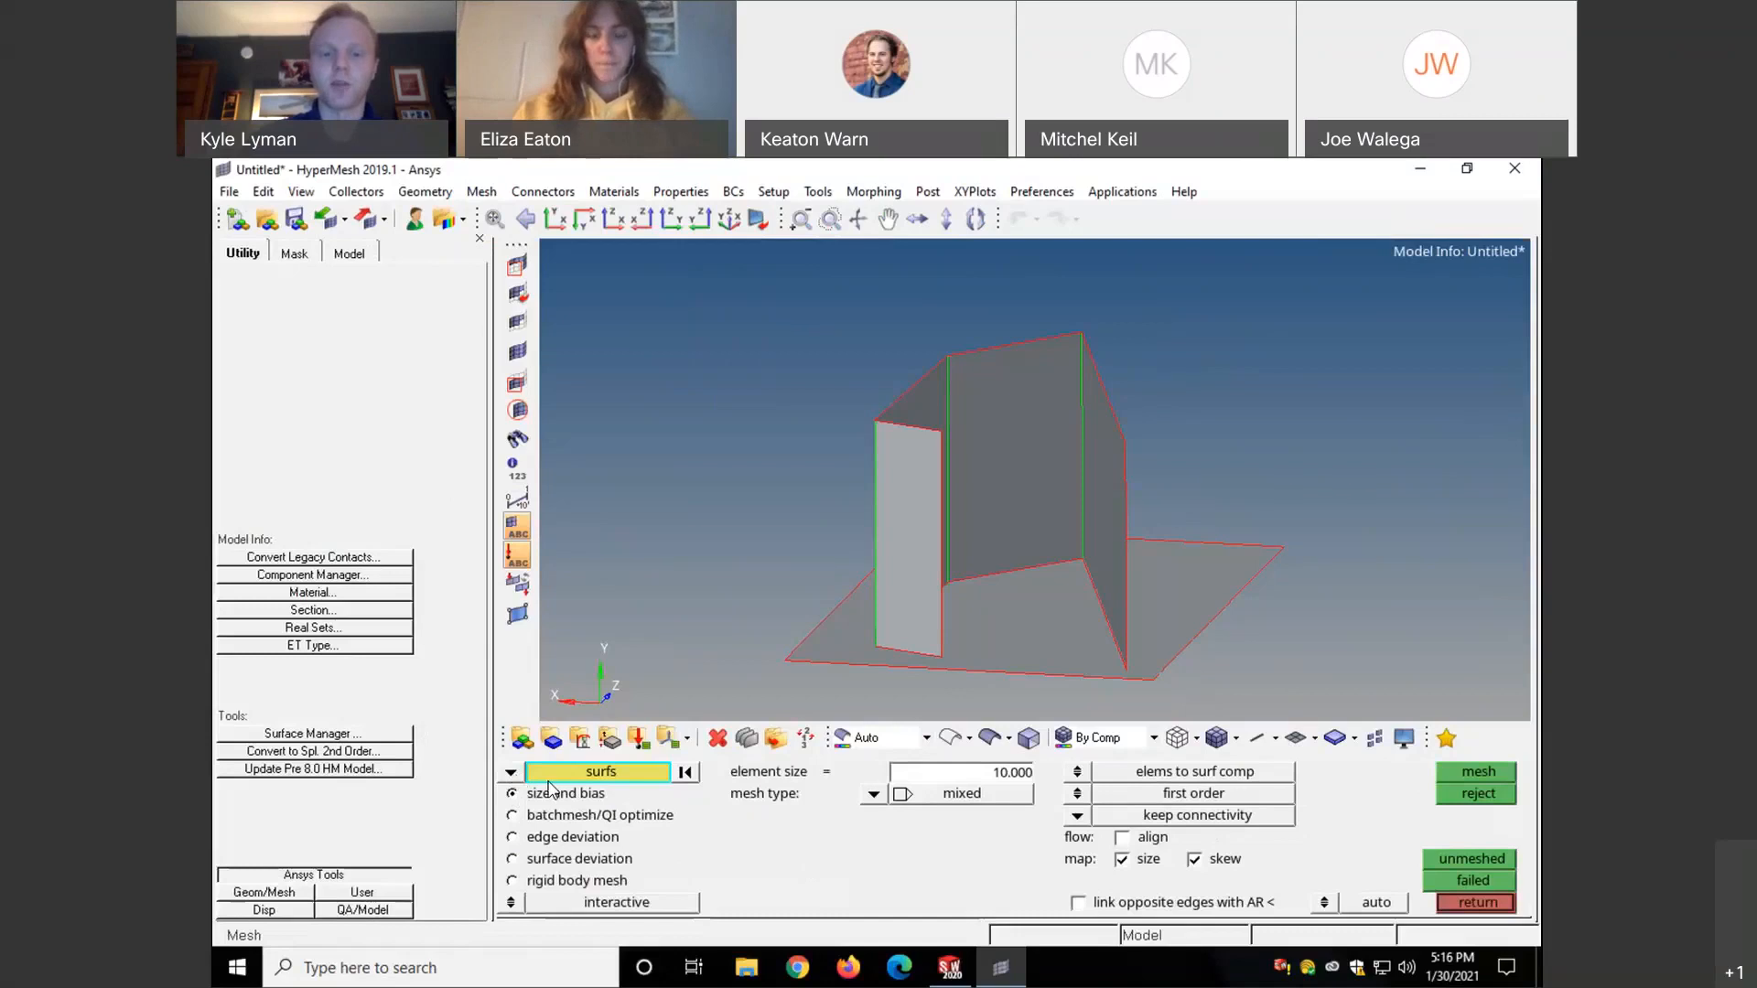
left_click(515, 774)
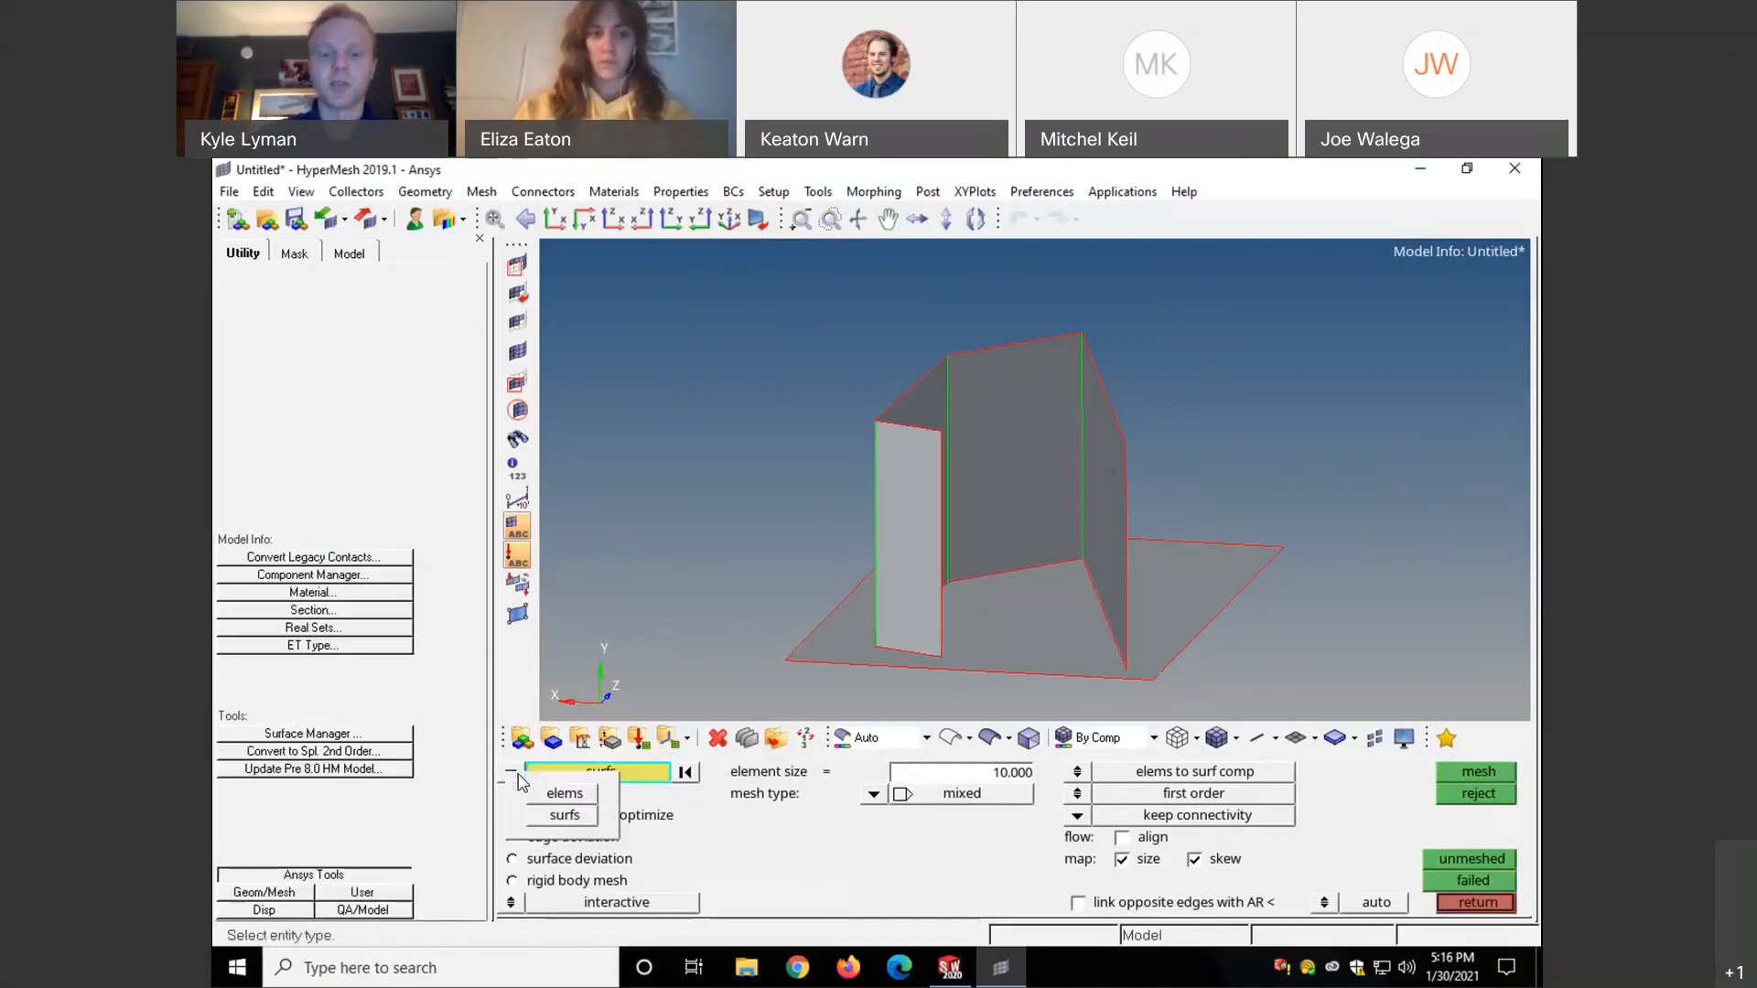
left_click(562, 814)
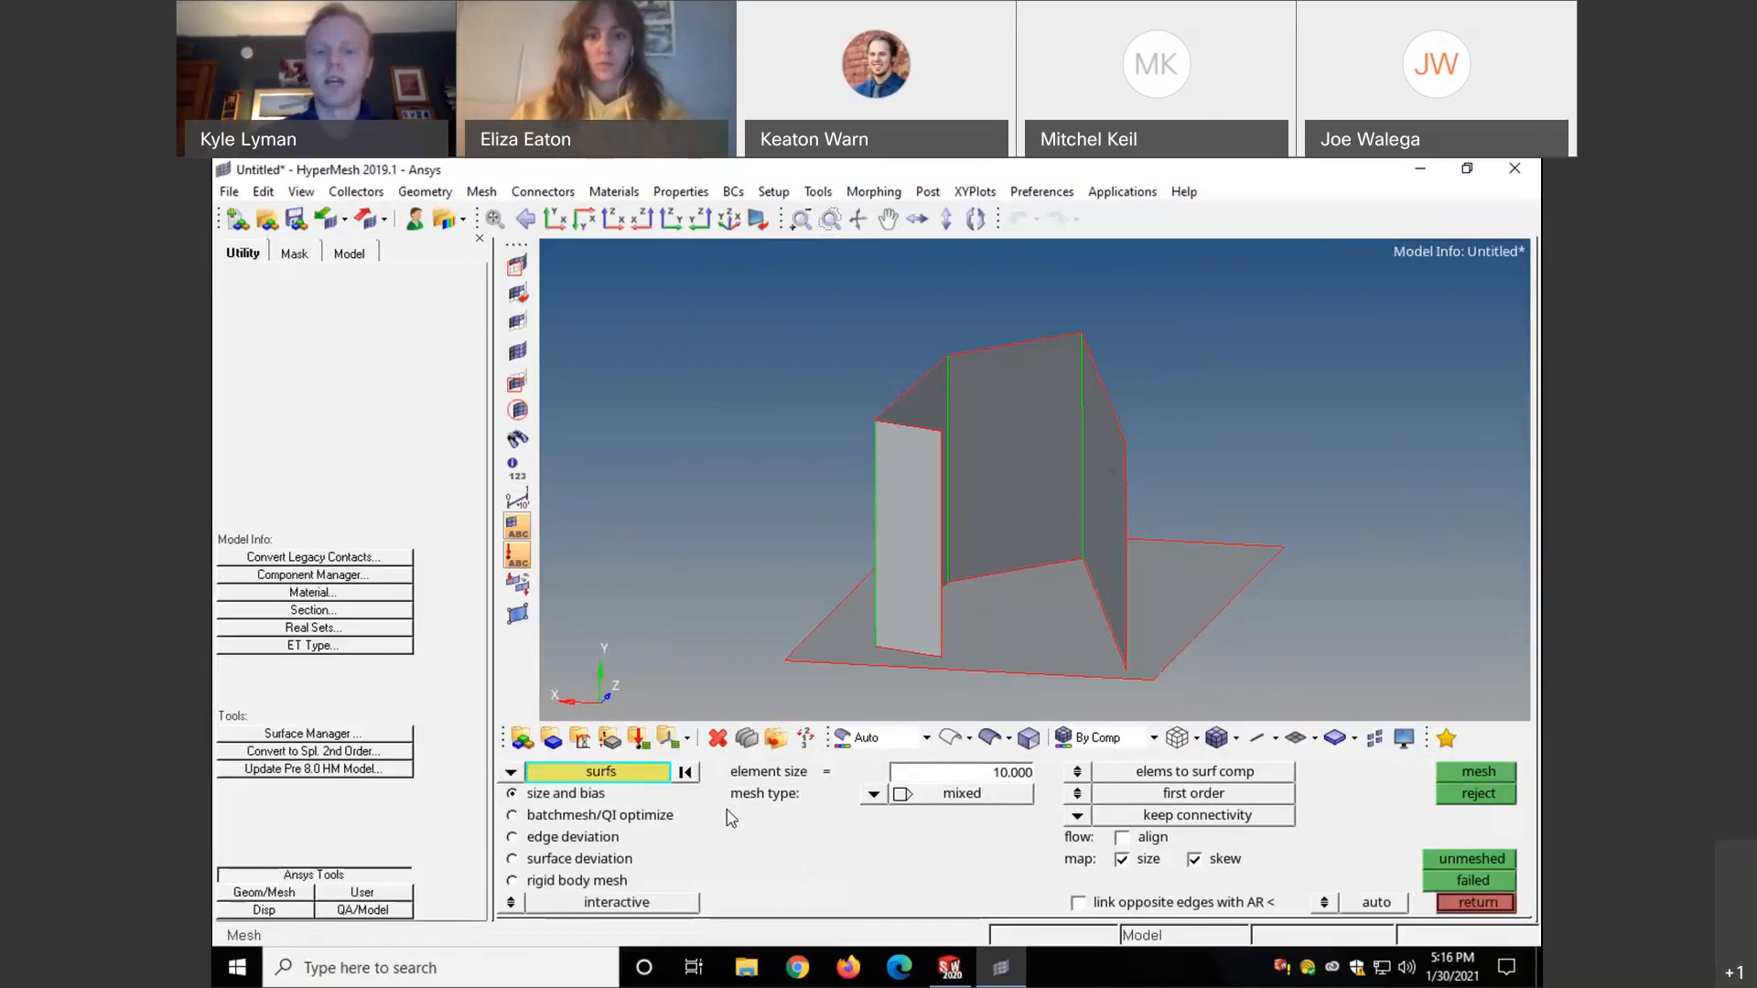
left_click(1015, 778)
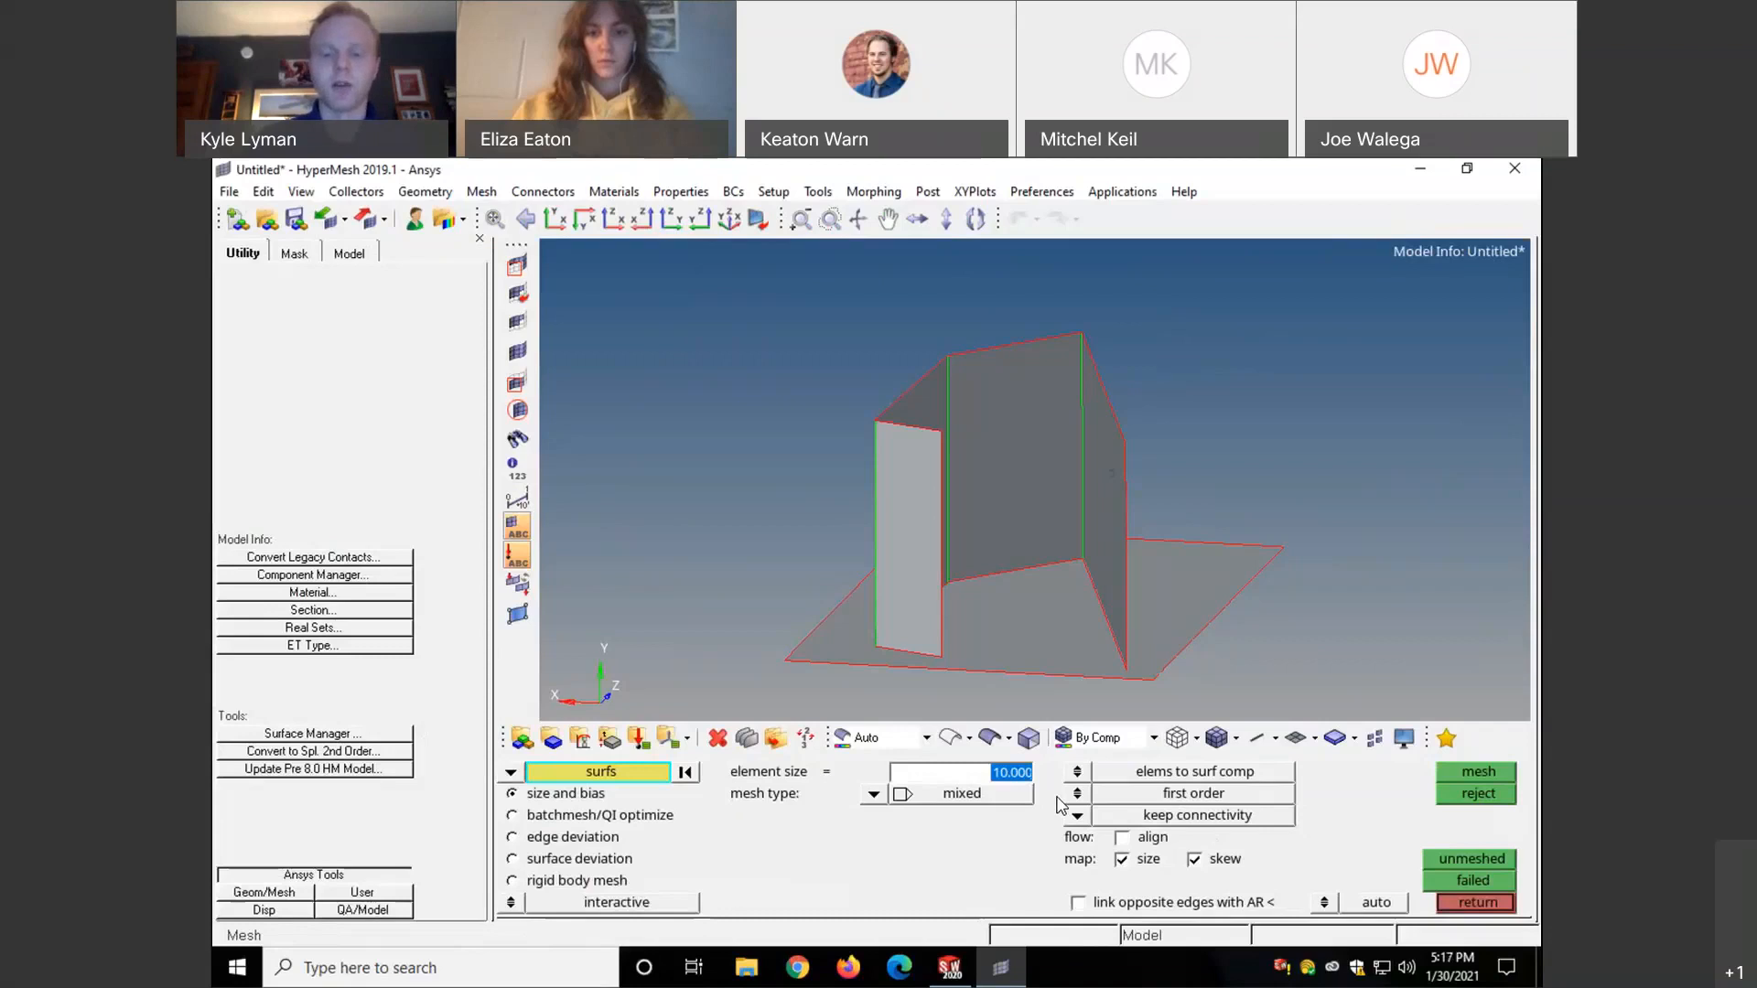
key("BackSpace")
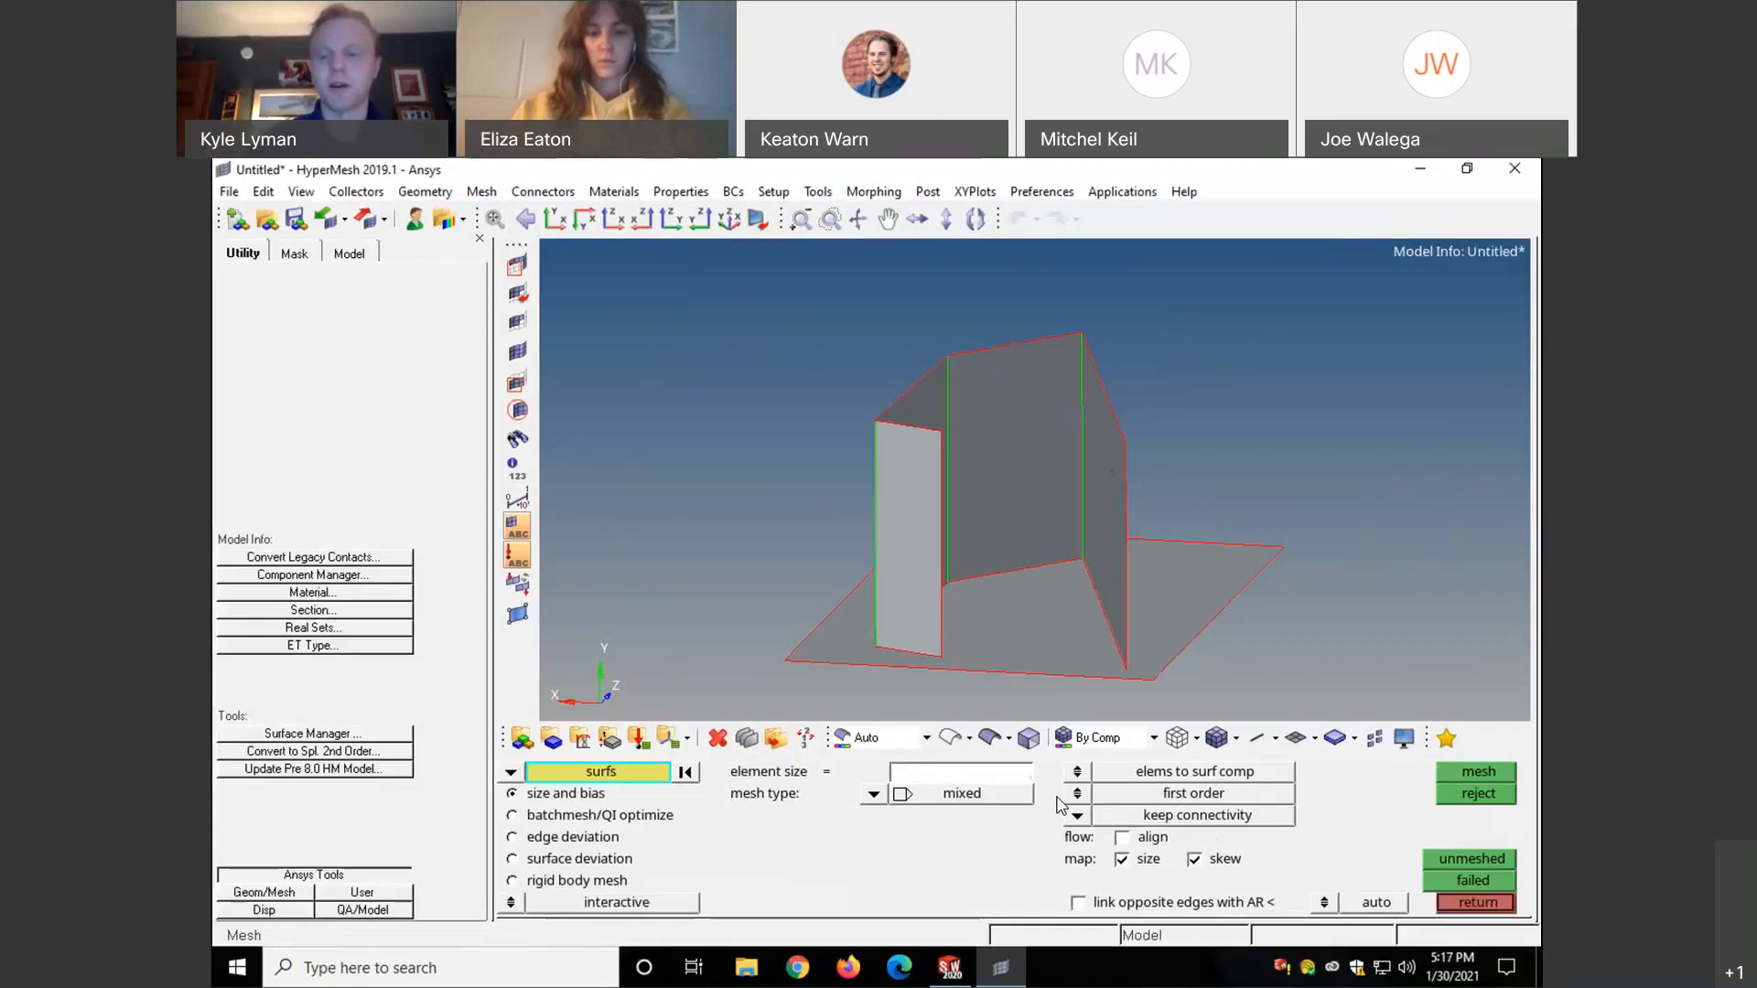
type(".5")
key("Return")
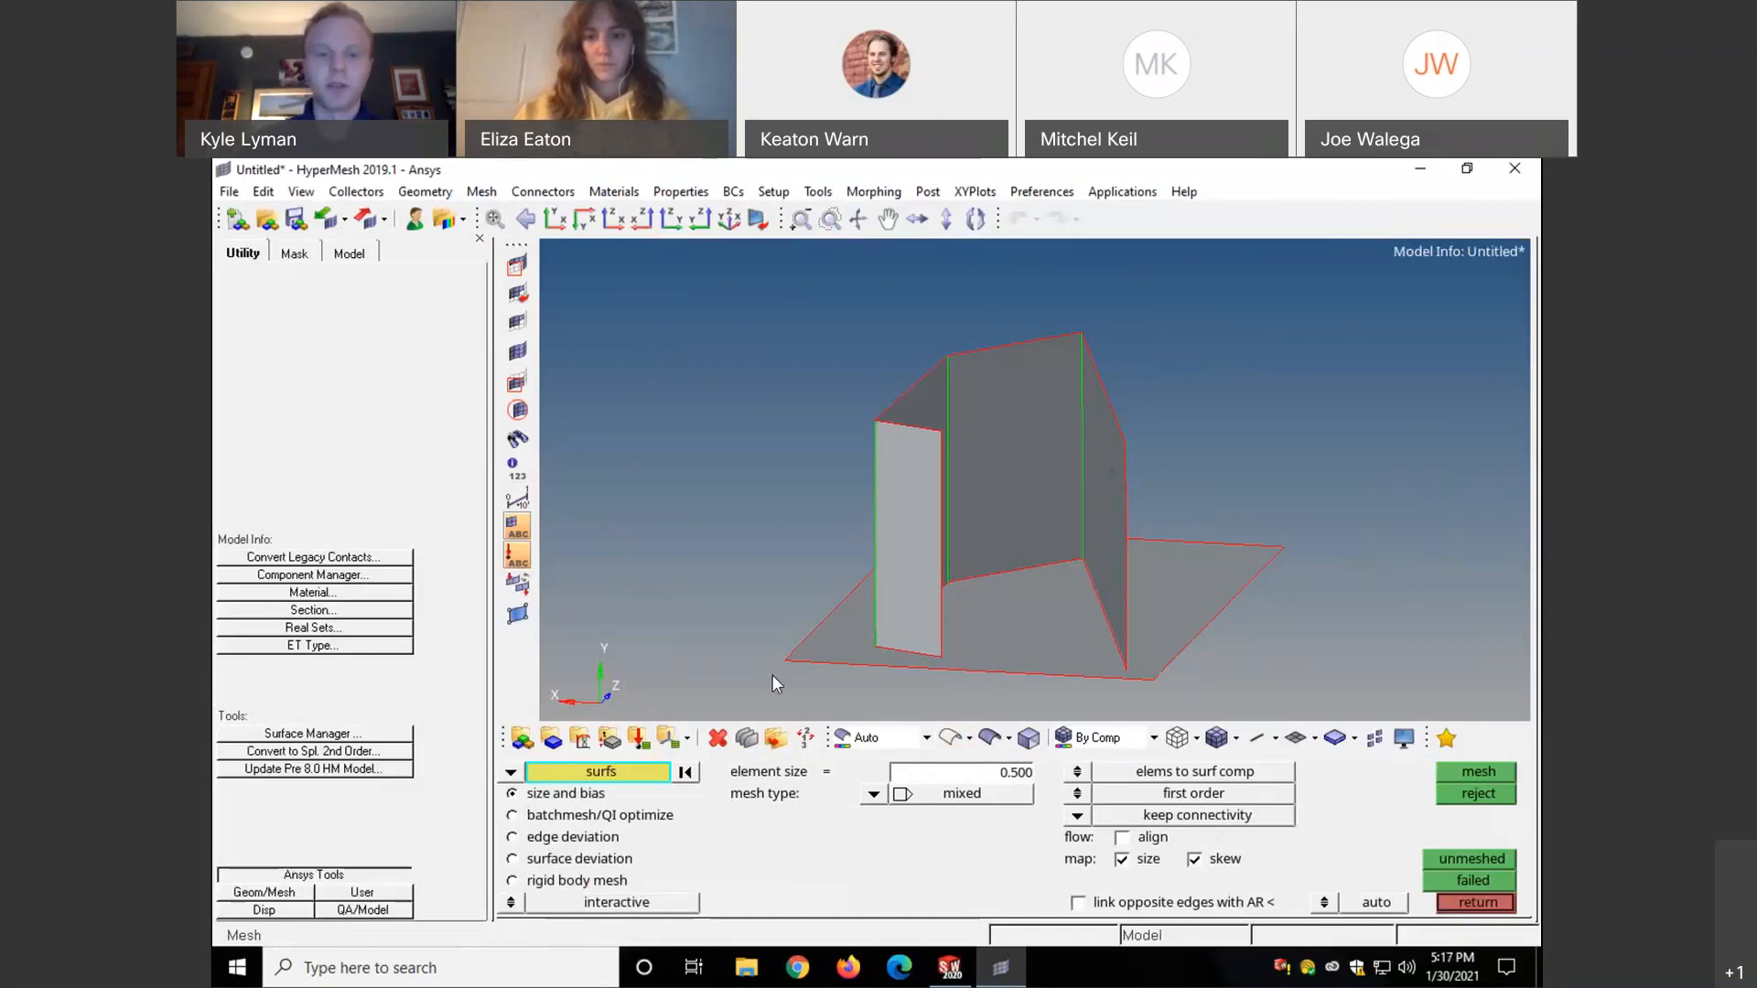
- Select the base surface and all upright walls with a selection window and mesh them
left_click(603, 774)
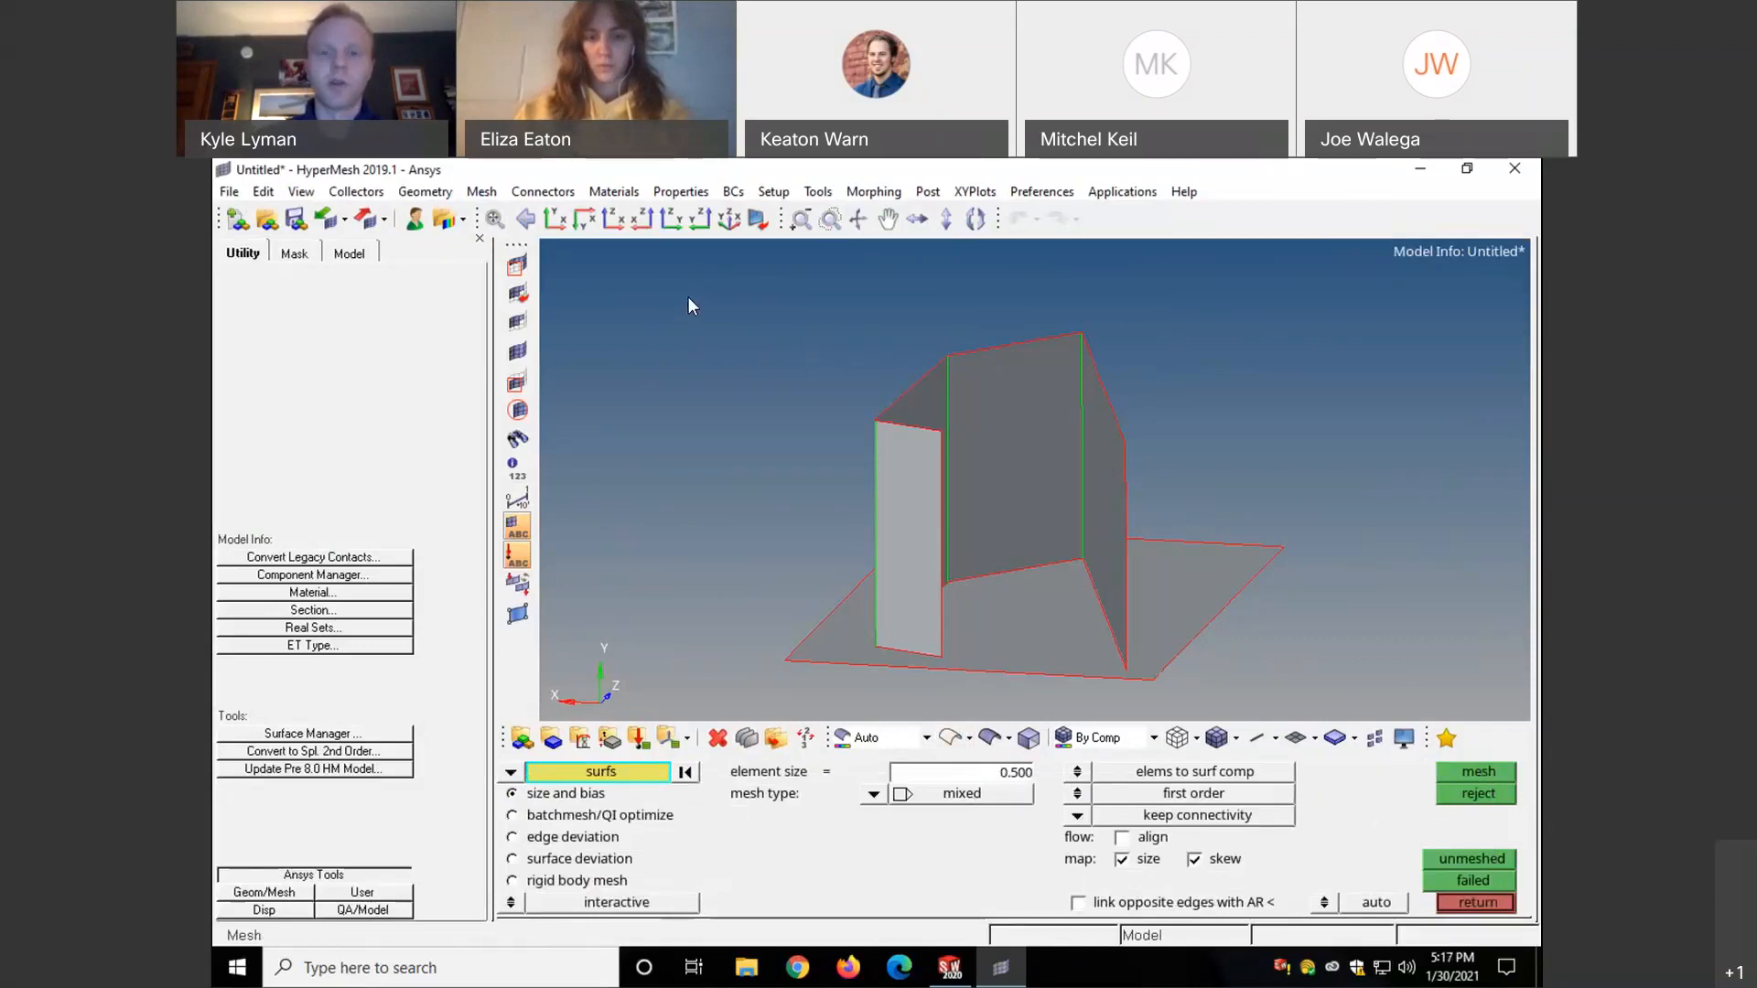
mouse_move(657, 286)
left_mouse_down("shift")
mouse_move(1023, 576)
mouse_move(1329, 720)
left_mouse_up("shift")
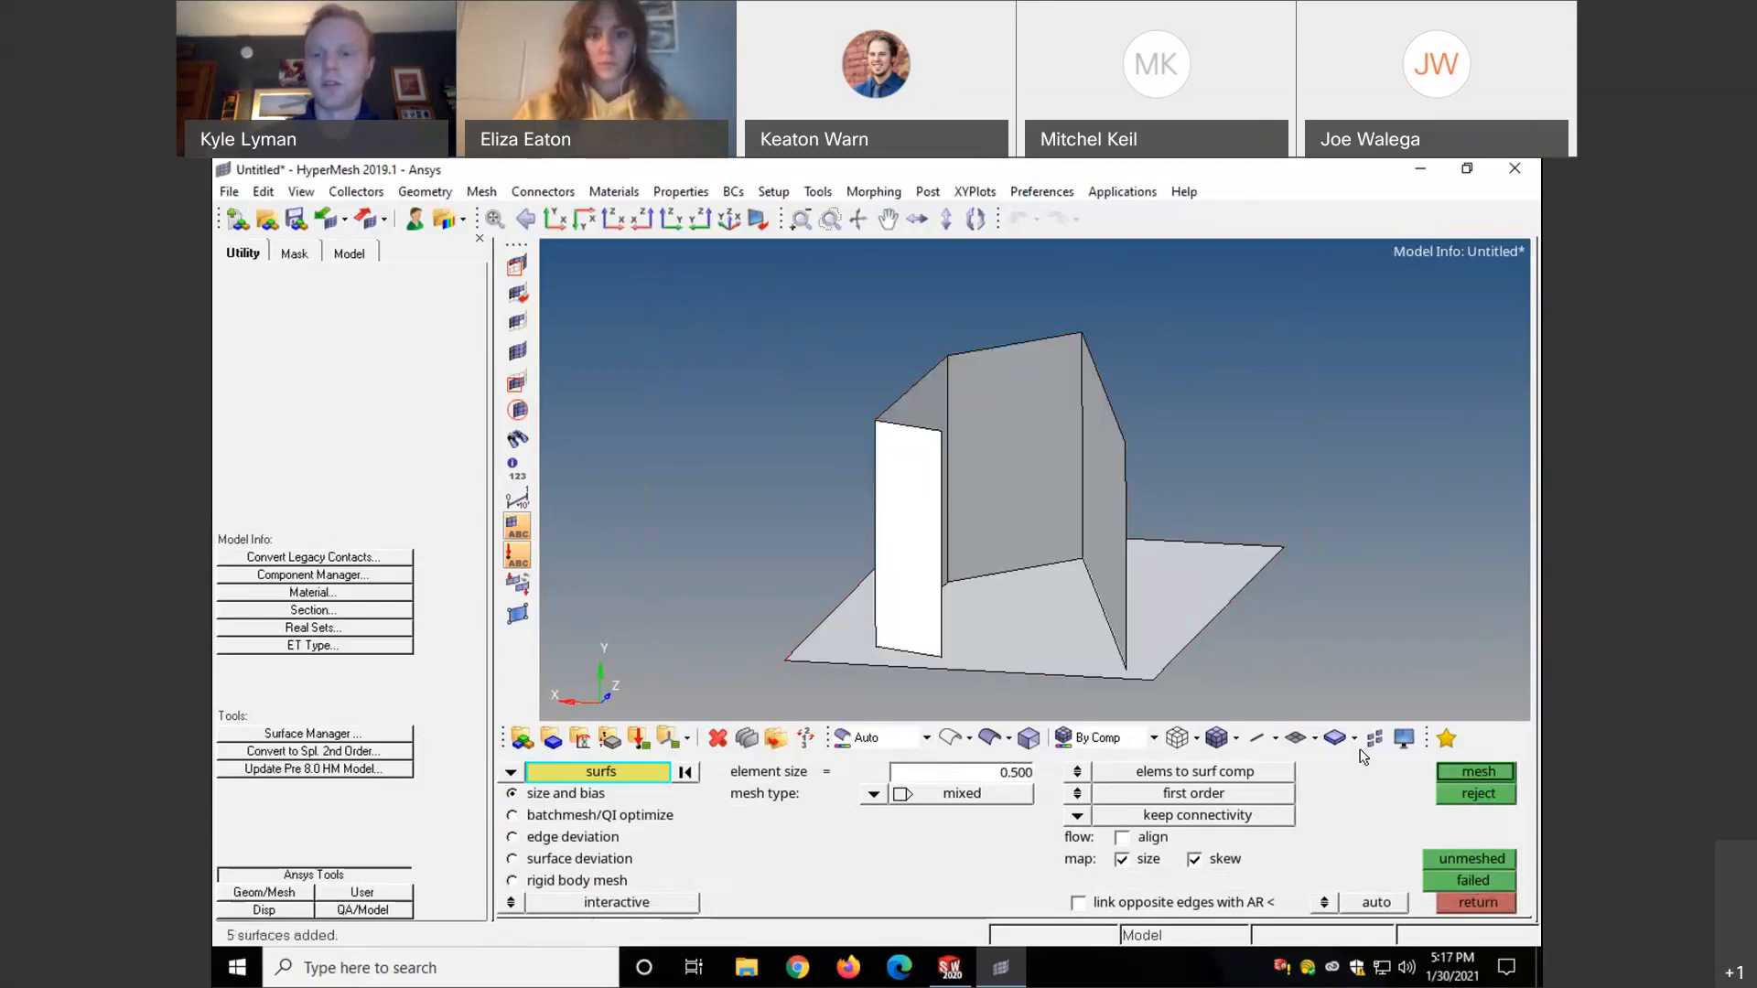
left_click(1474, 773)
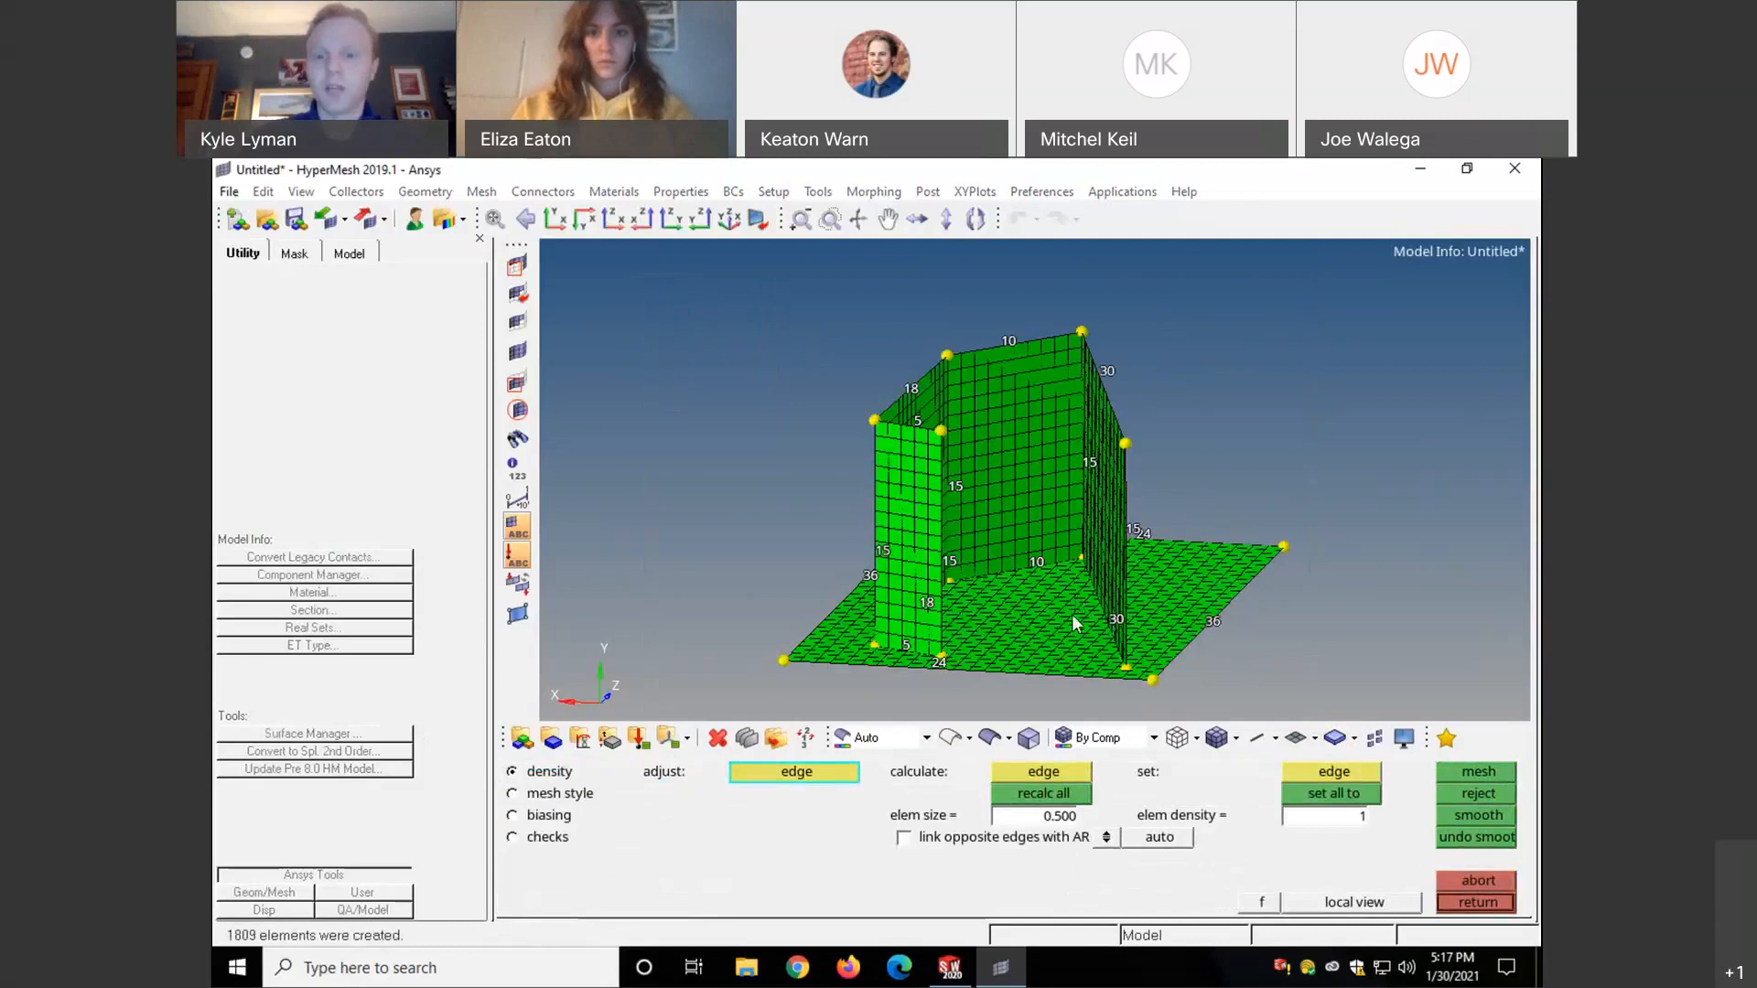
- Examine the mesh up close where the upright walls meet the base, and check the element densities along the edges
left_click_drag(1072, 613, 799, 582, "ctrl")
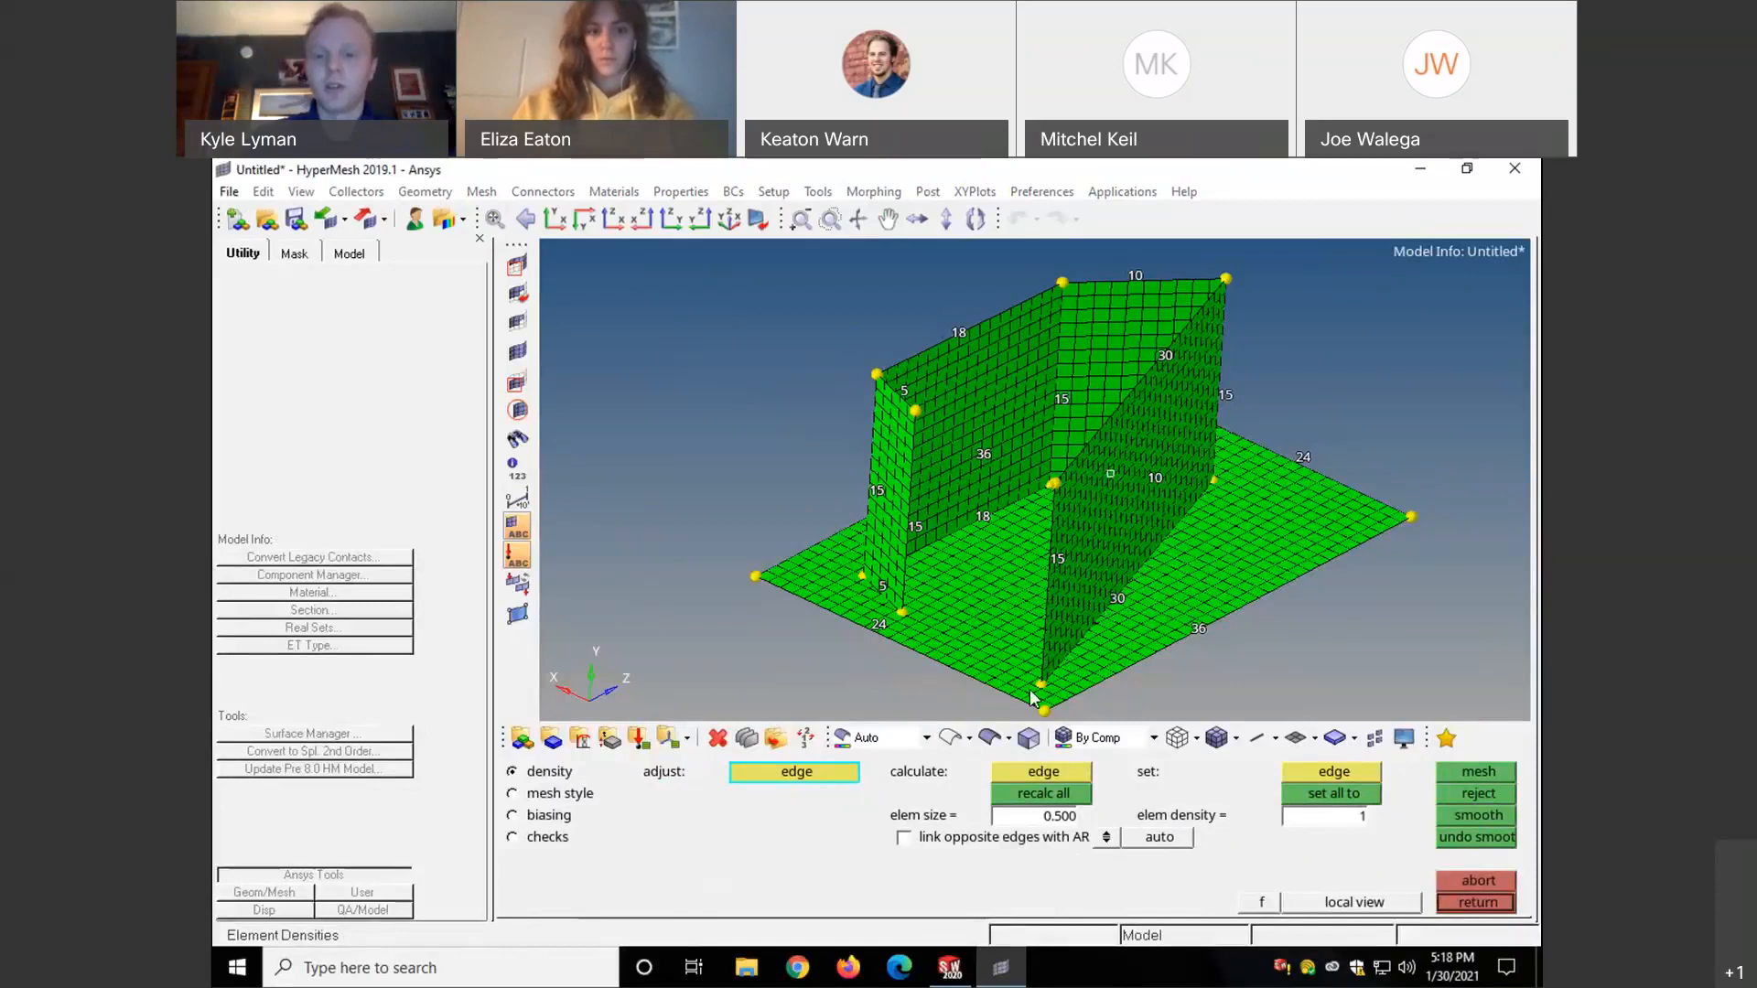
scroll(1031, 696, "up", 5)
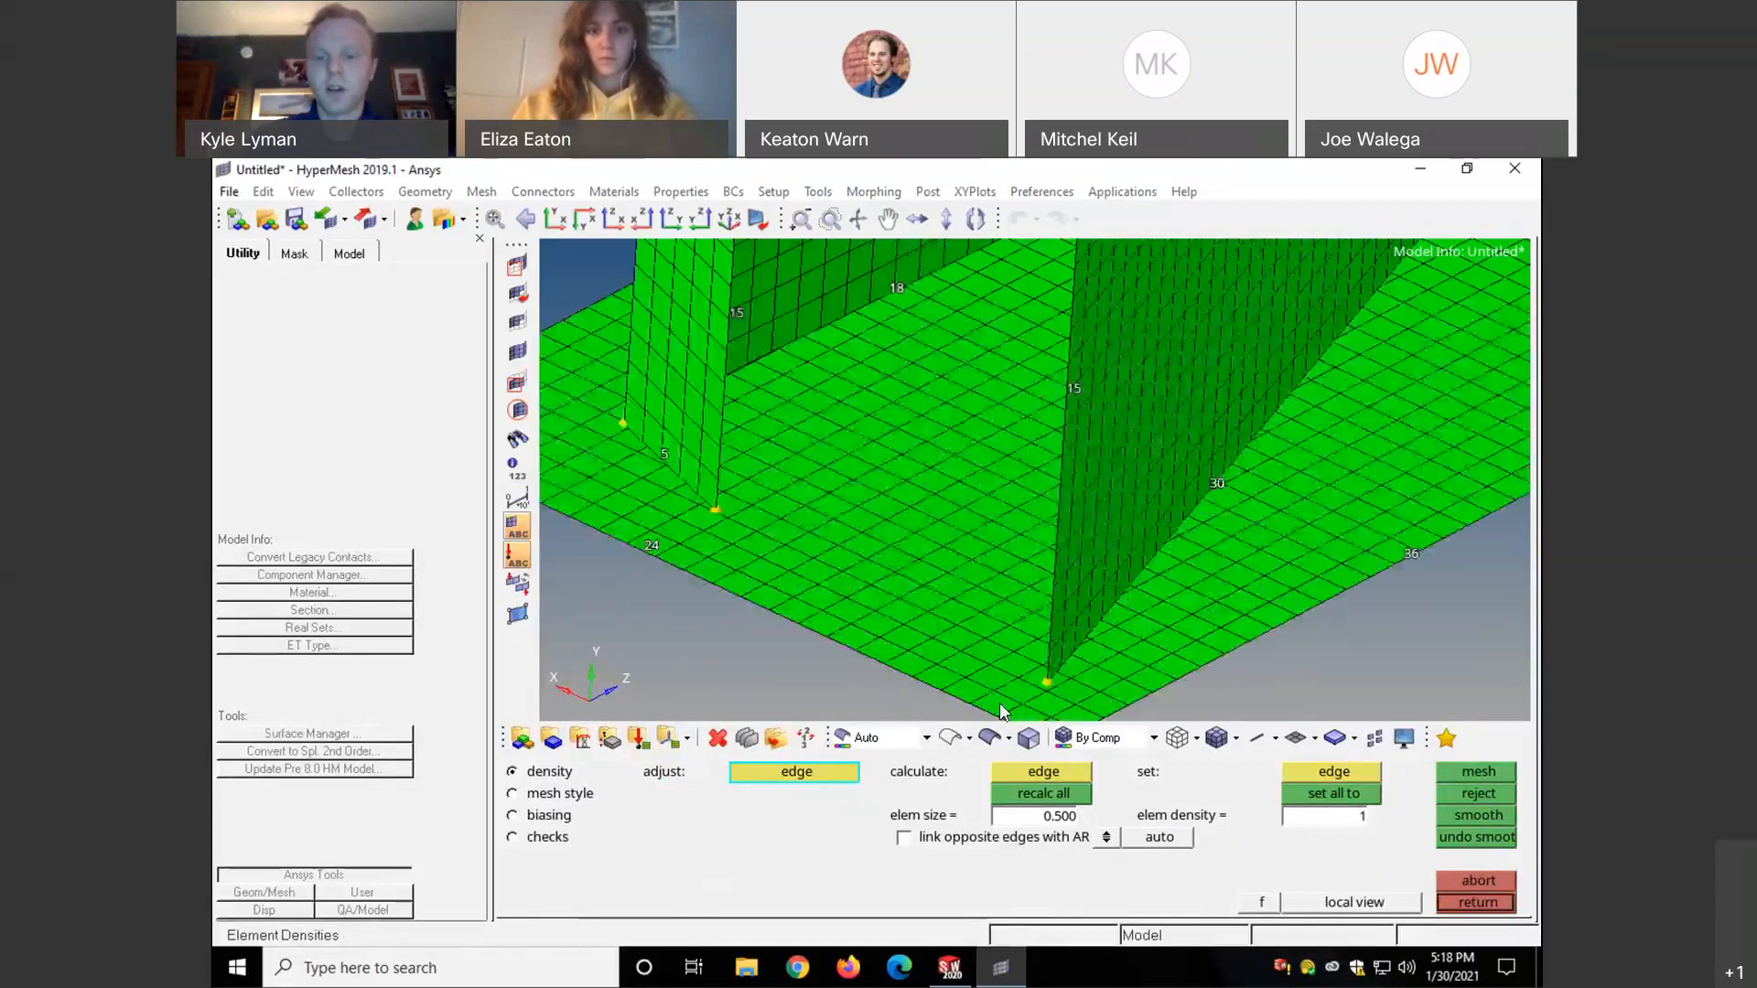
scroll(988, 682, "up", 2)
scroll(998, 667, "up", 3)
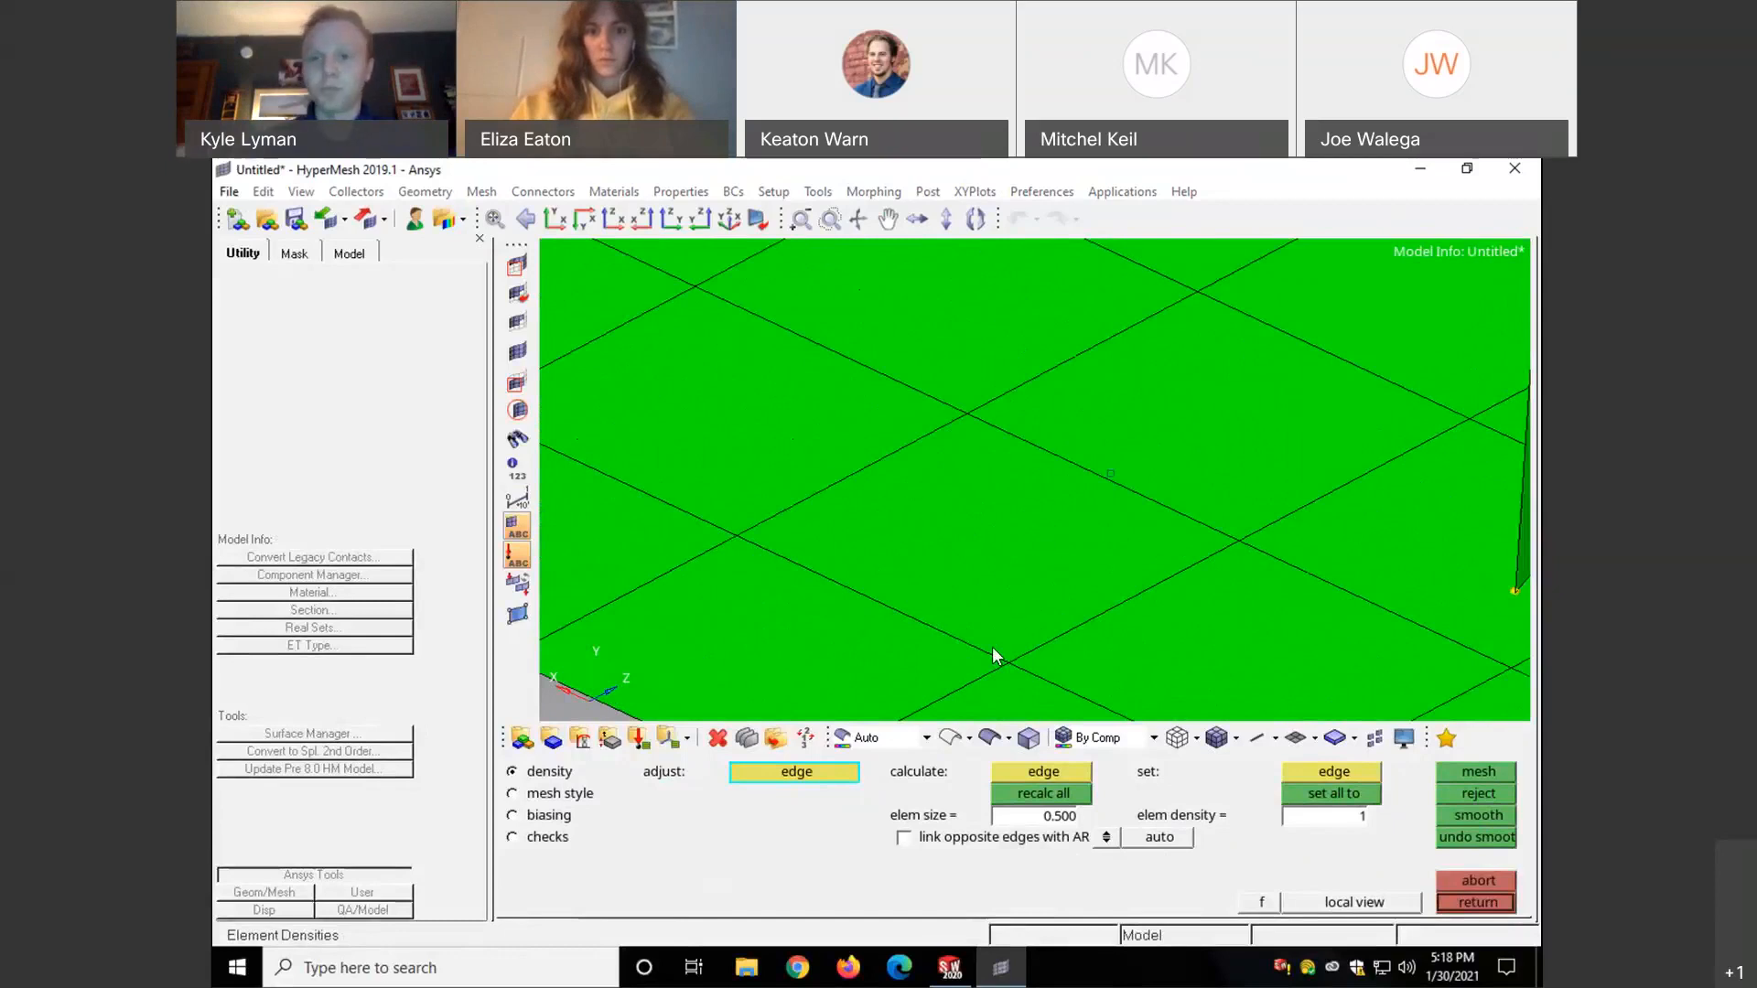
scroll(952, 544, "up", 2)
scroll(957, 551, "down", 4)
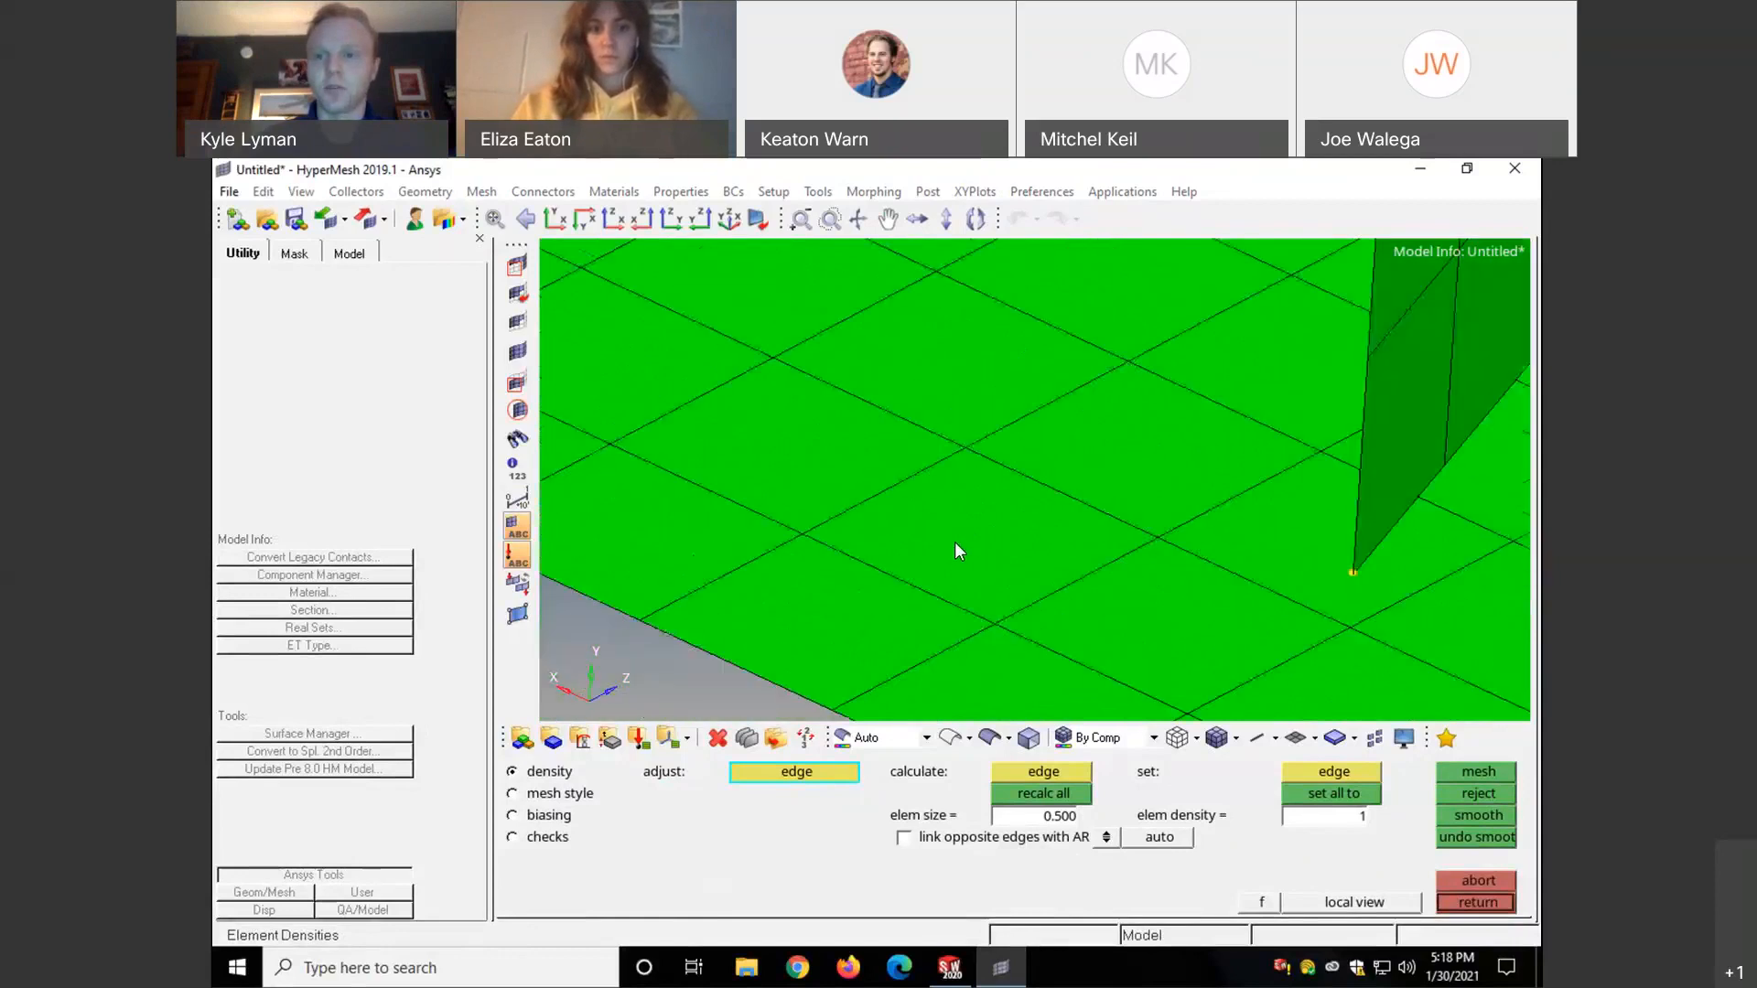
scroll(951, 544, "down", 4)
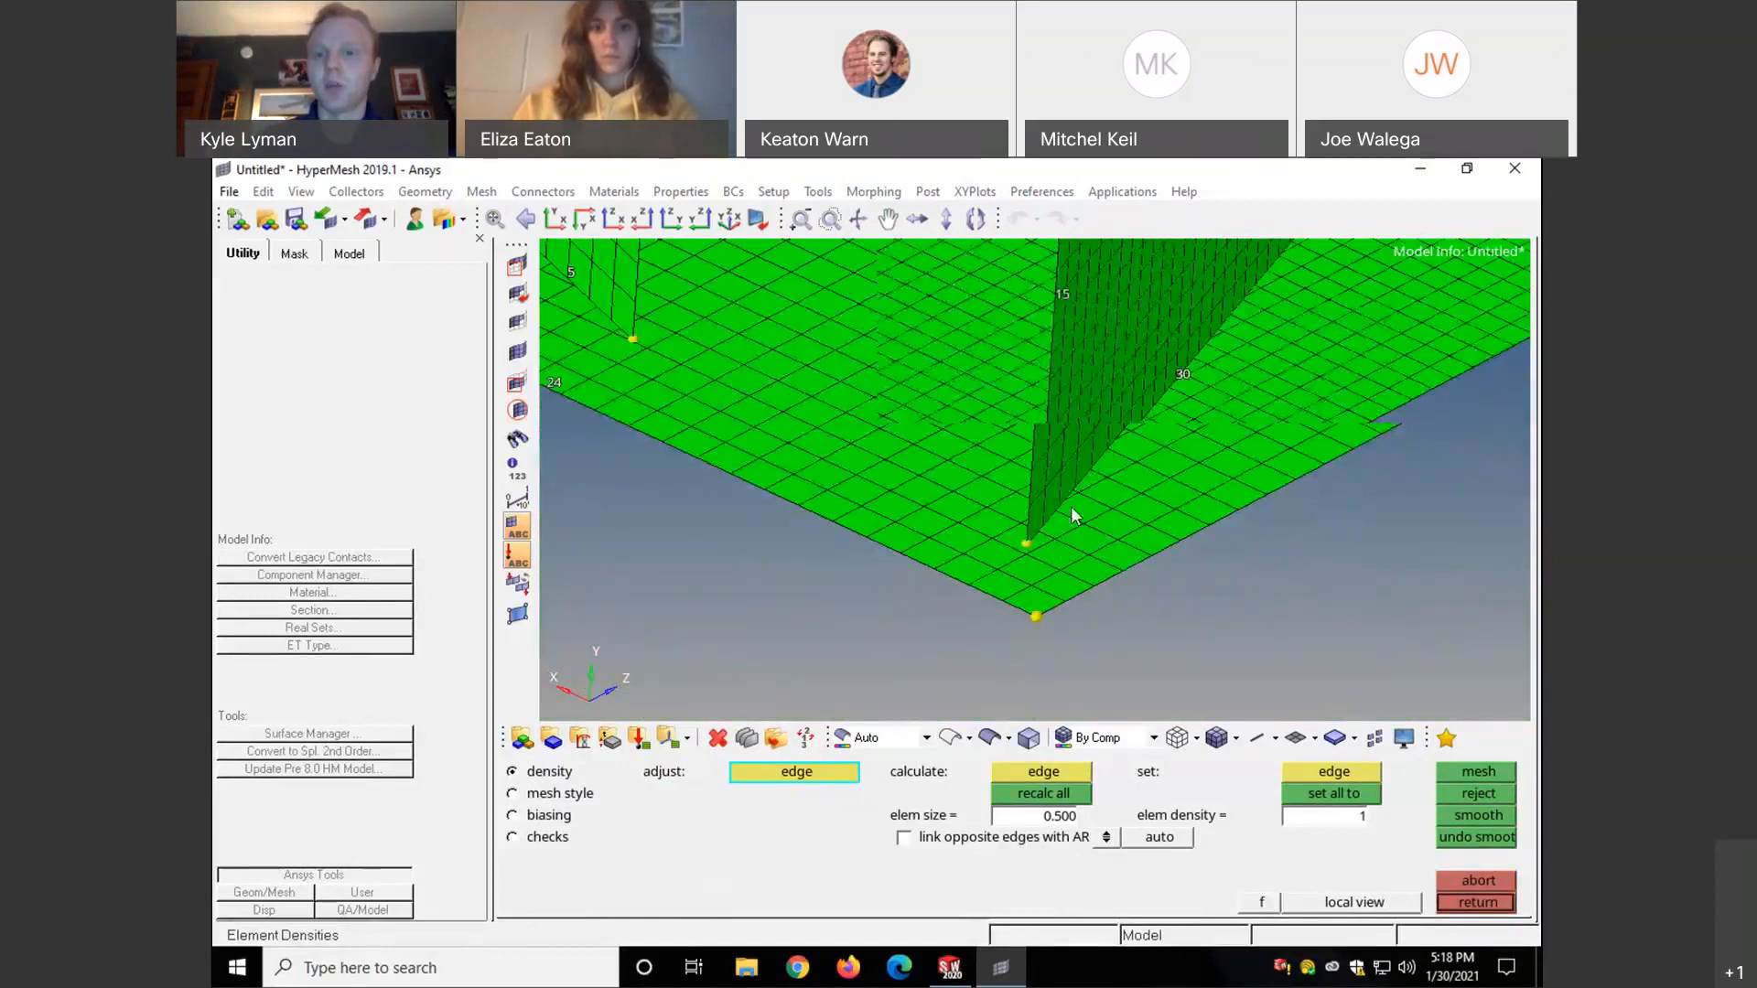
scroll(1152, 430, "down", 1)
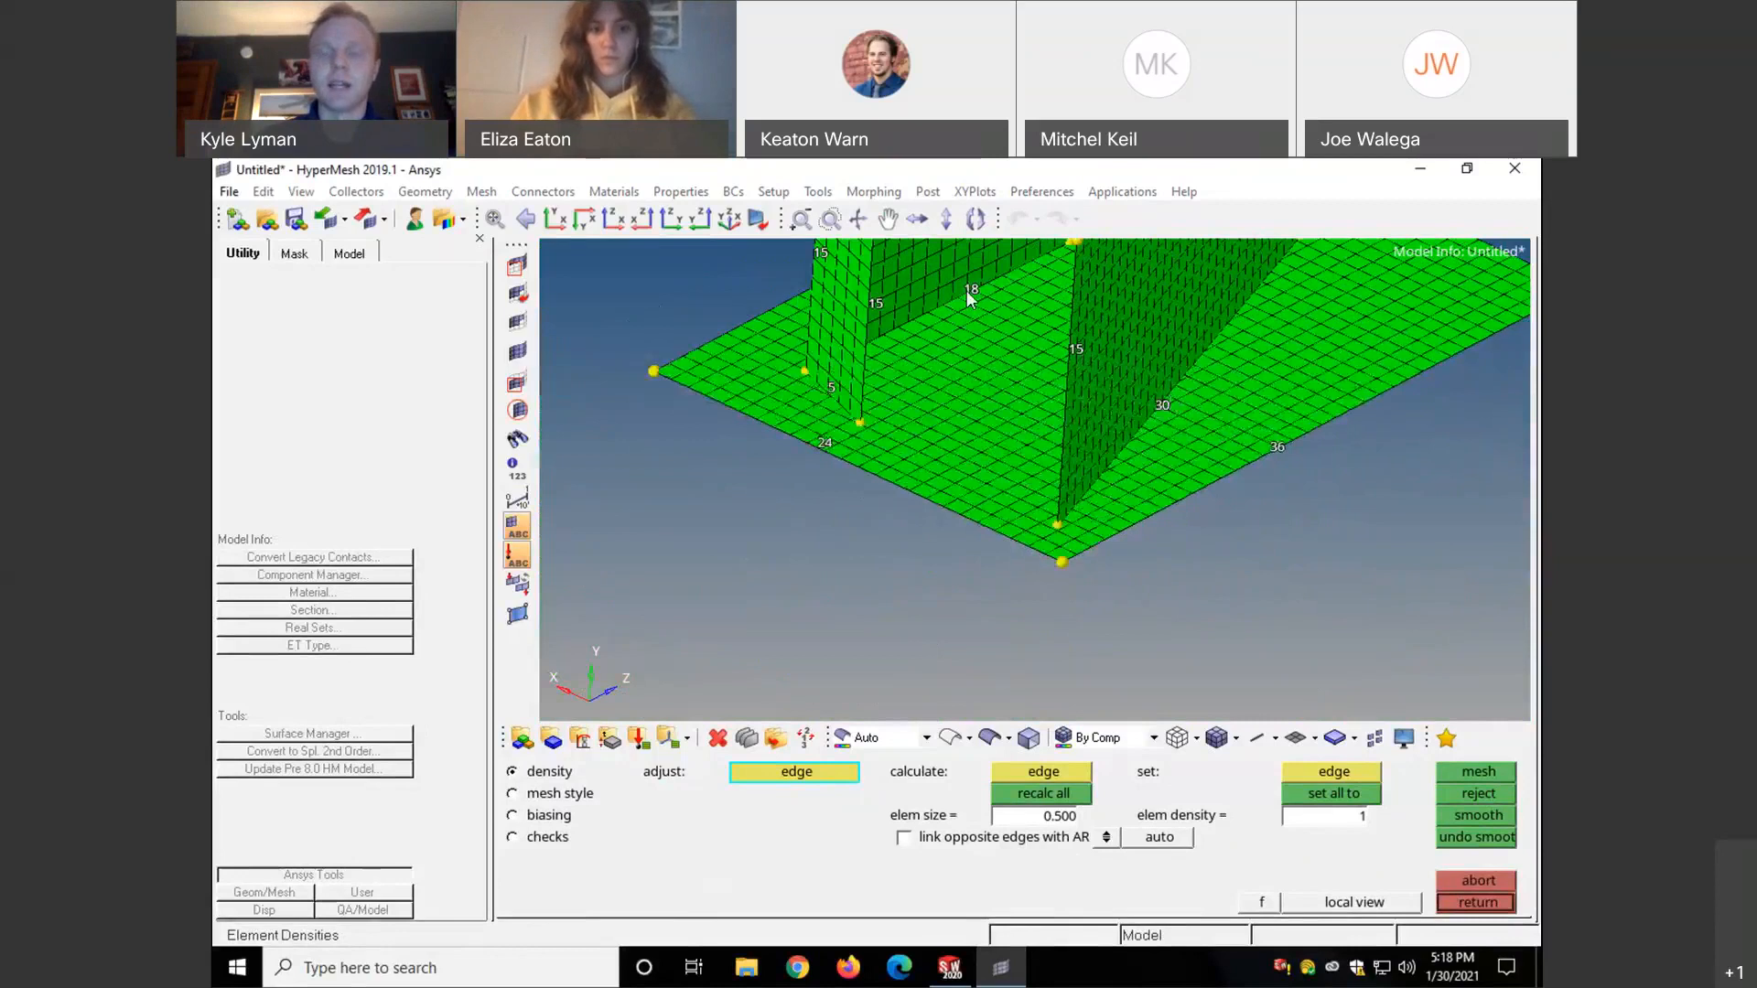
scroll(937, 453, "down", 2)
scroll(938, 456, "down", 2)
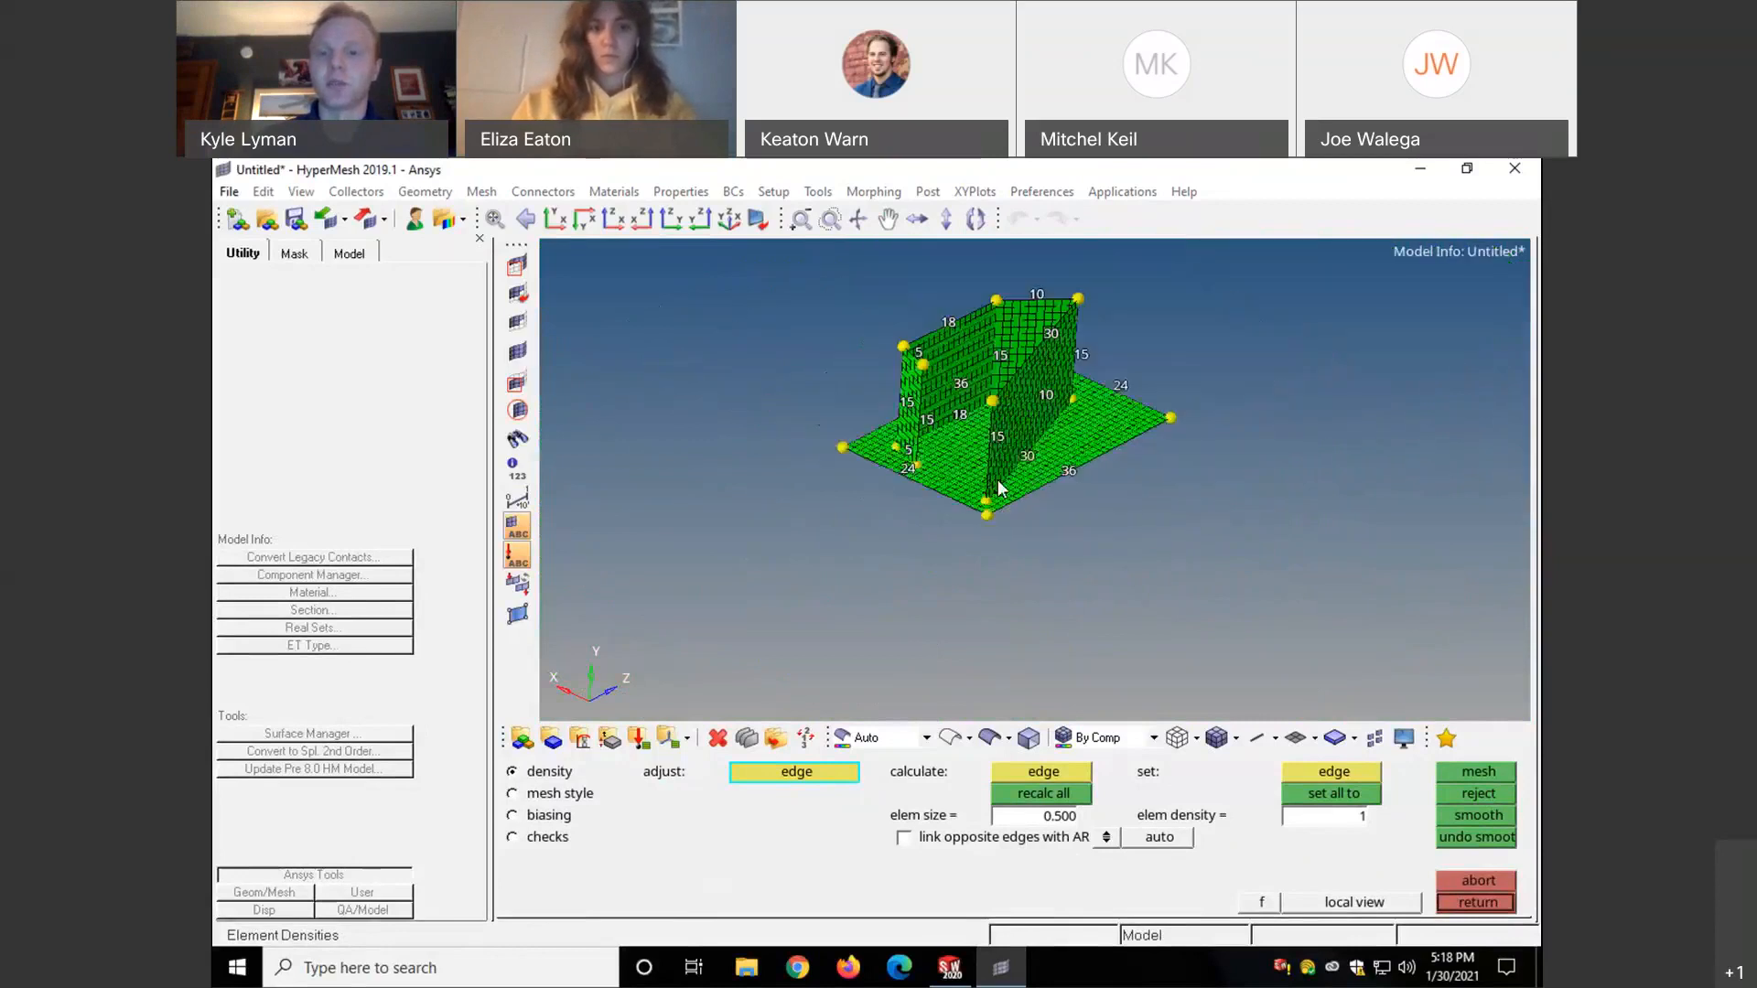
scroll(997, 494, "up", 1)
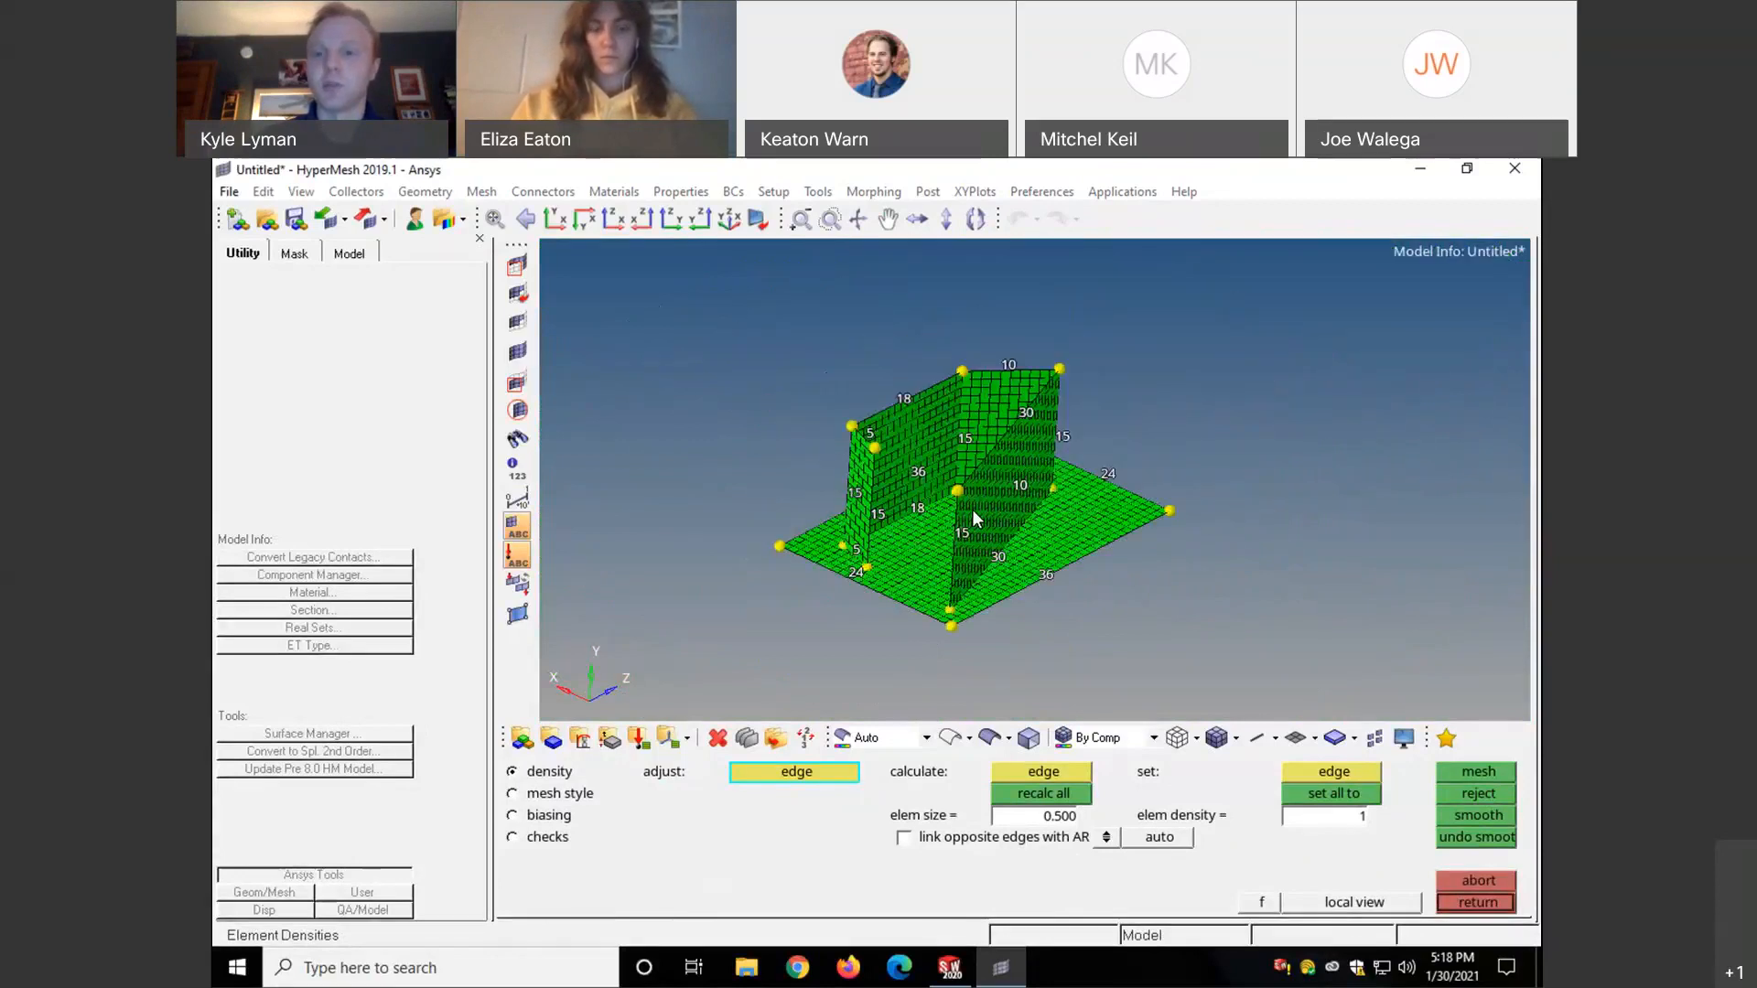
scroll(993, 513, "up", 1)
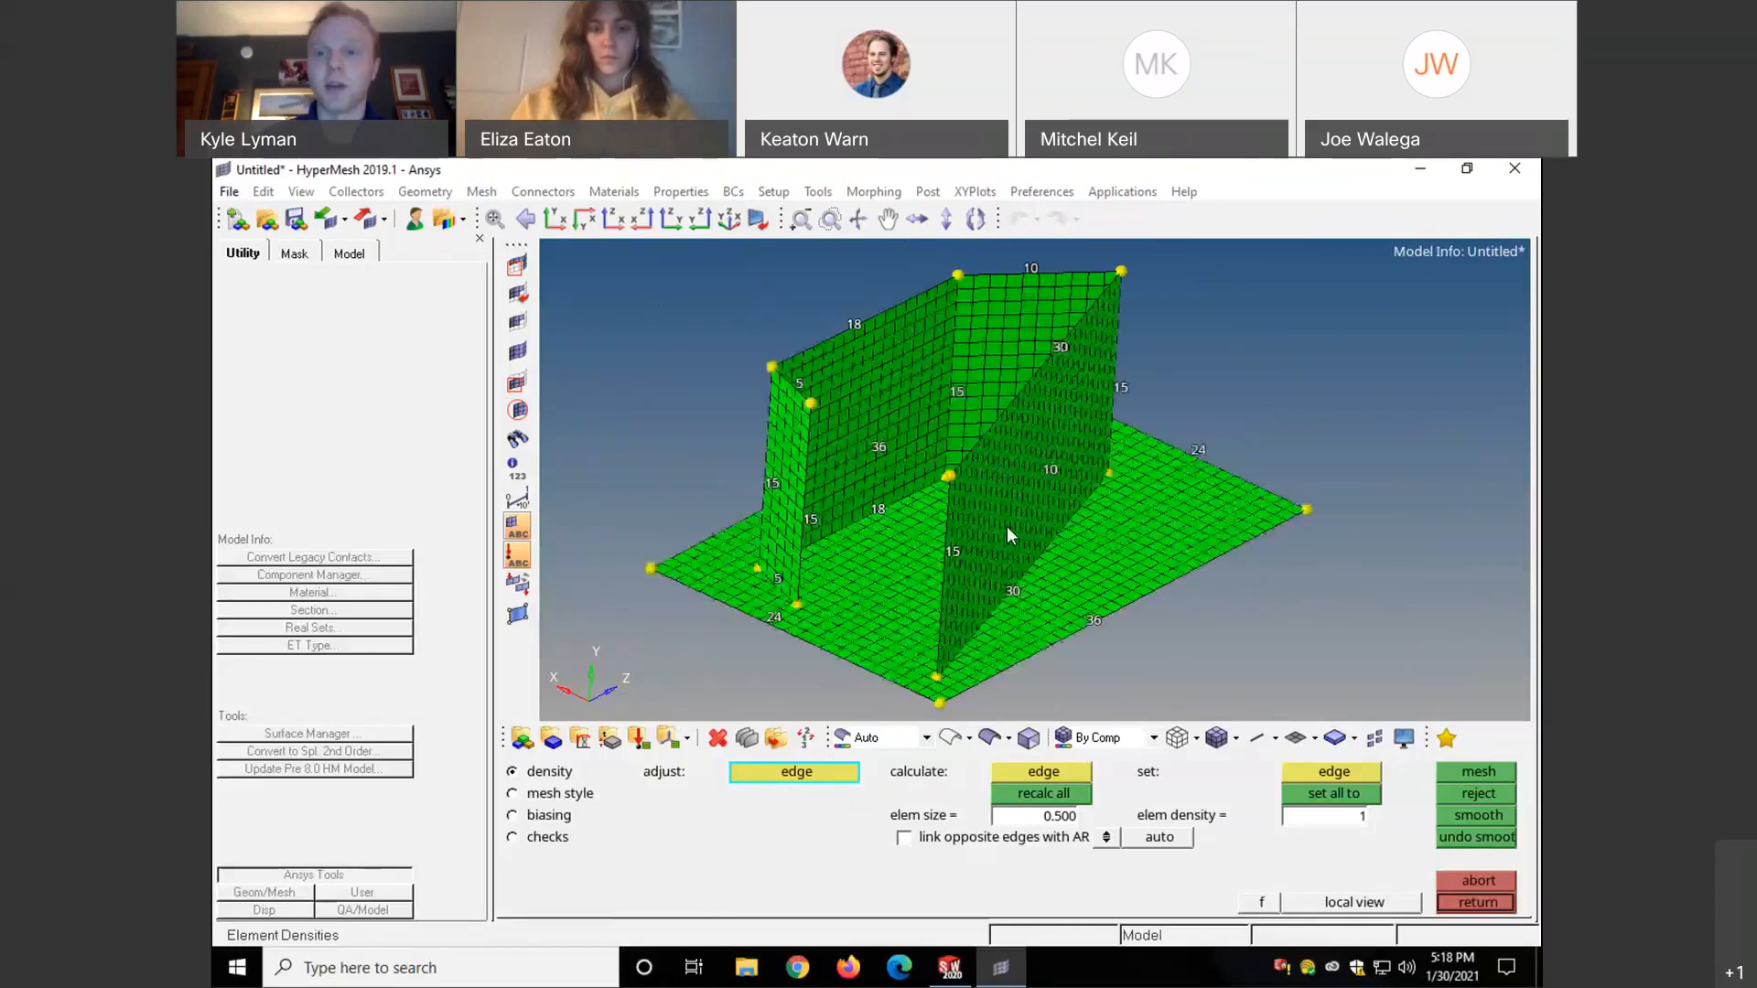
scroll(1007, 525, "up", 1)
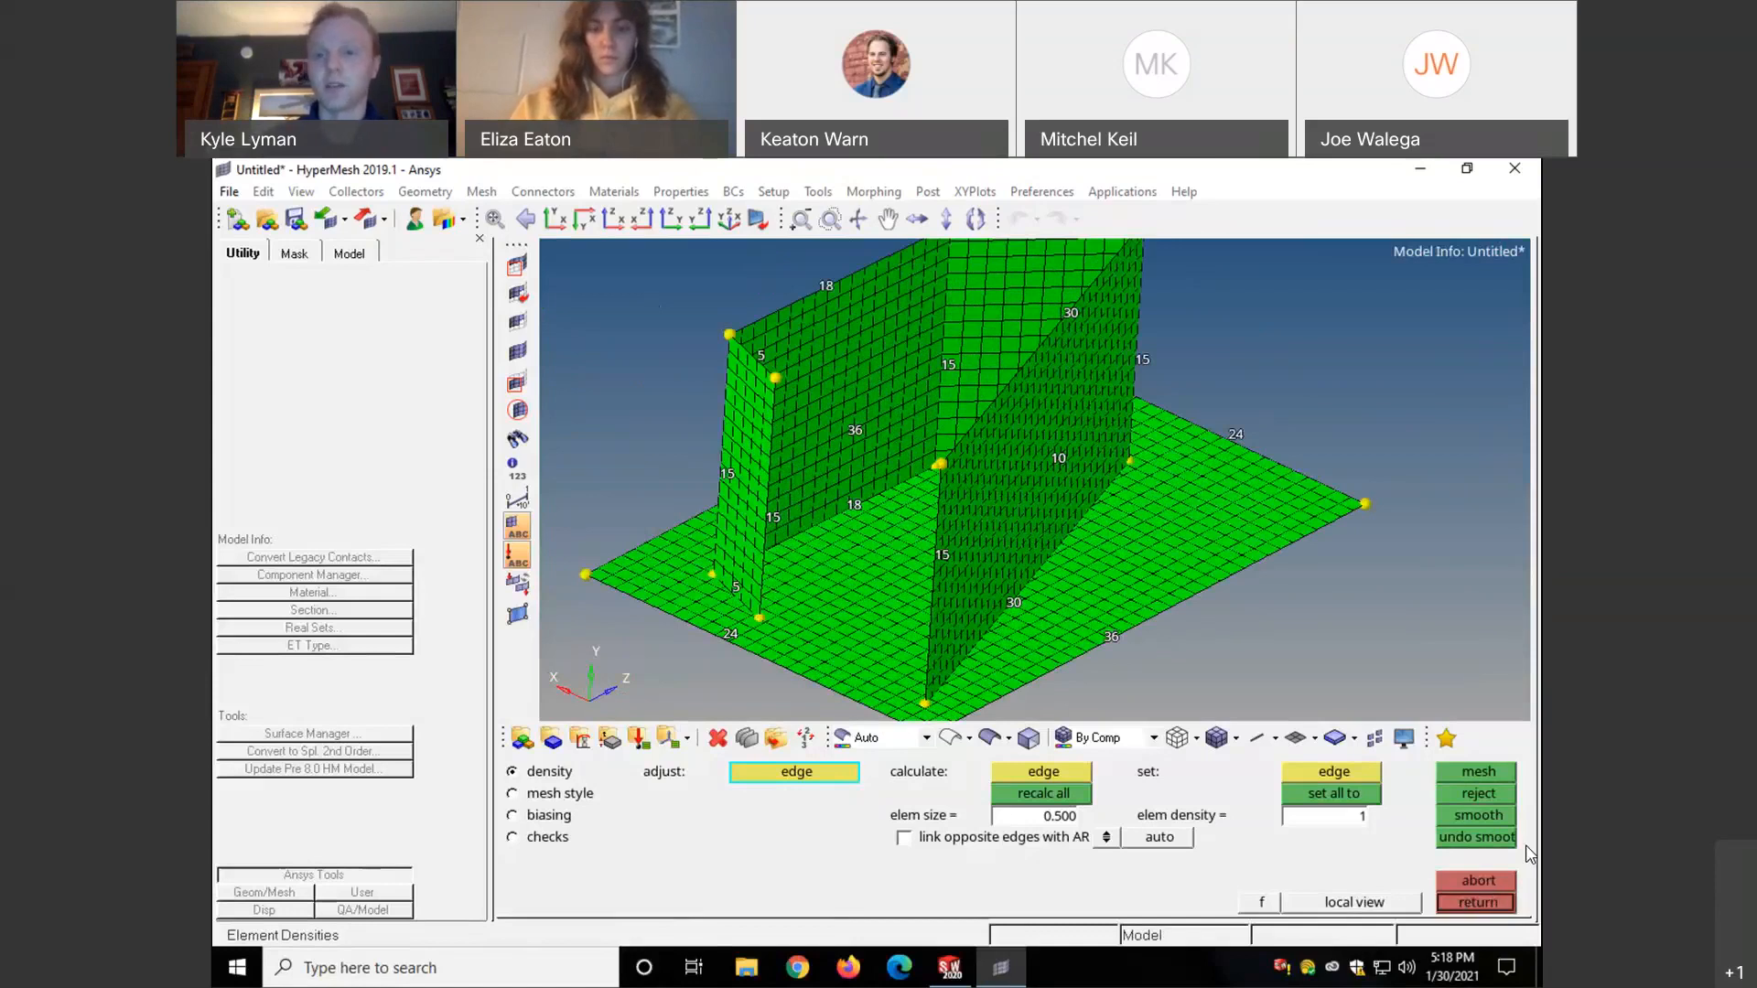
- Reject the mesh, set the element size in the density settings to 0.75, and try to remesh the surfaces
left_click(1500, 794)
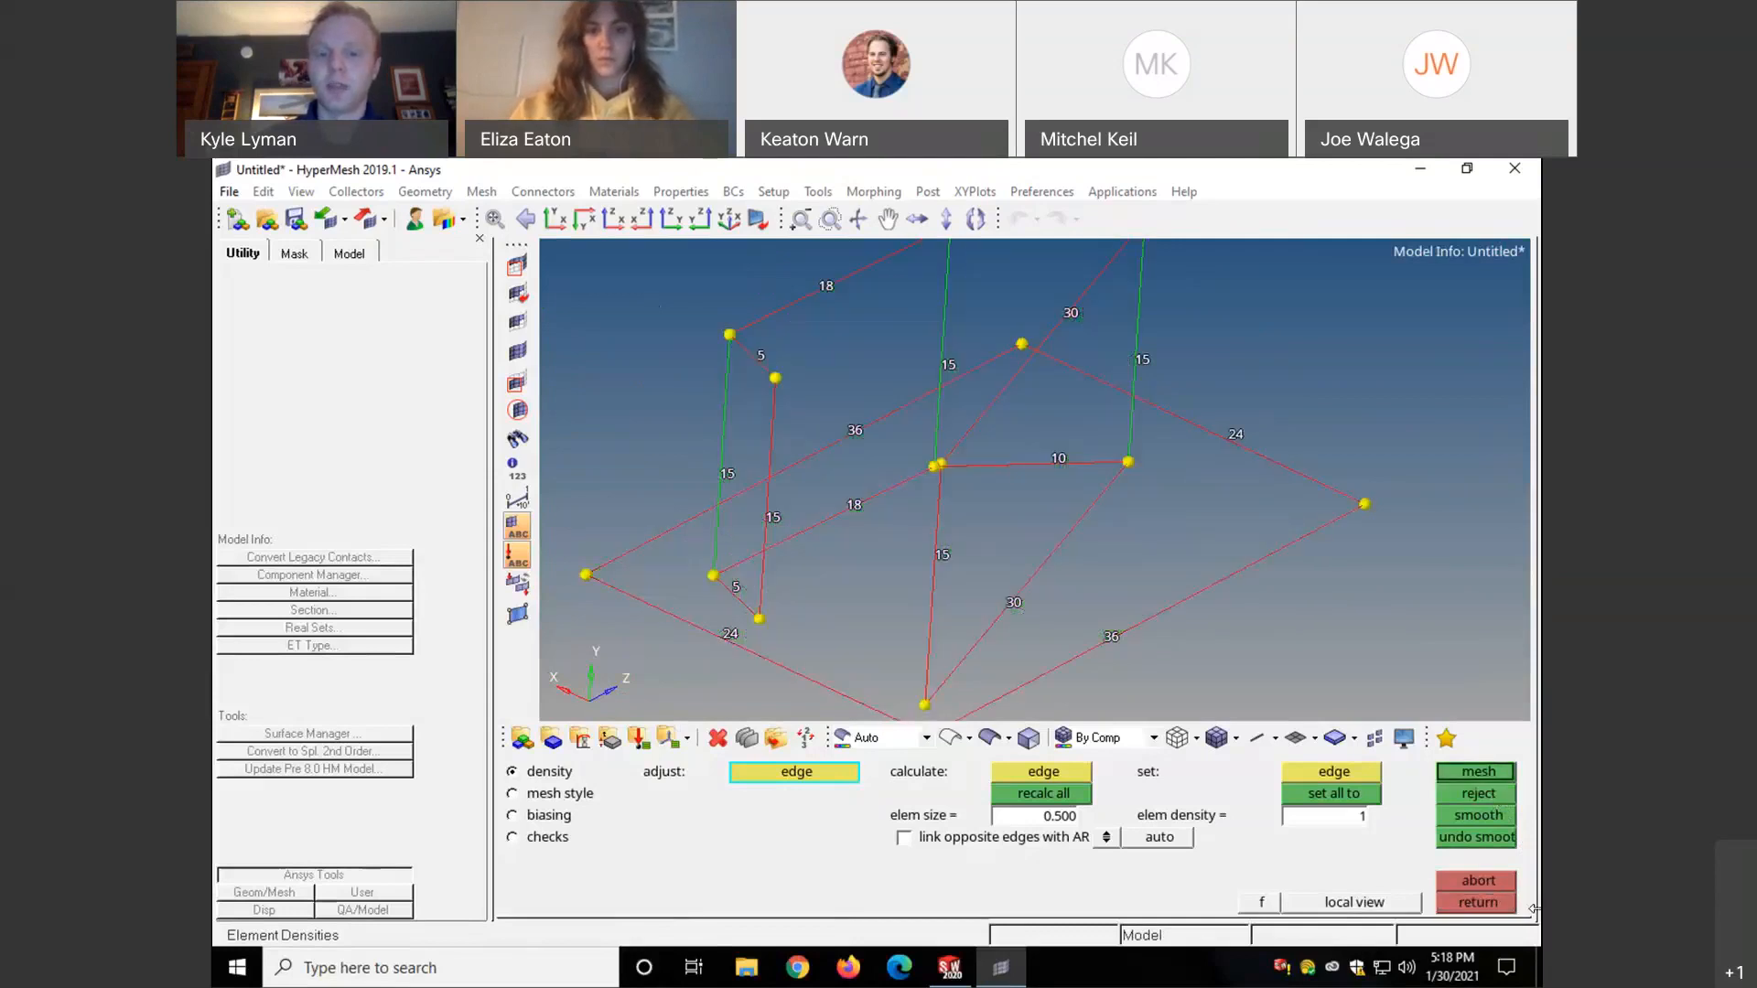
left_click(1060, 815)
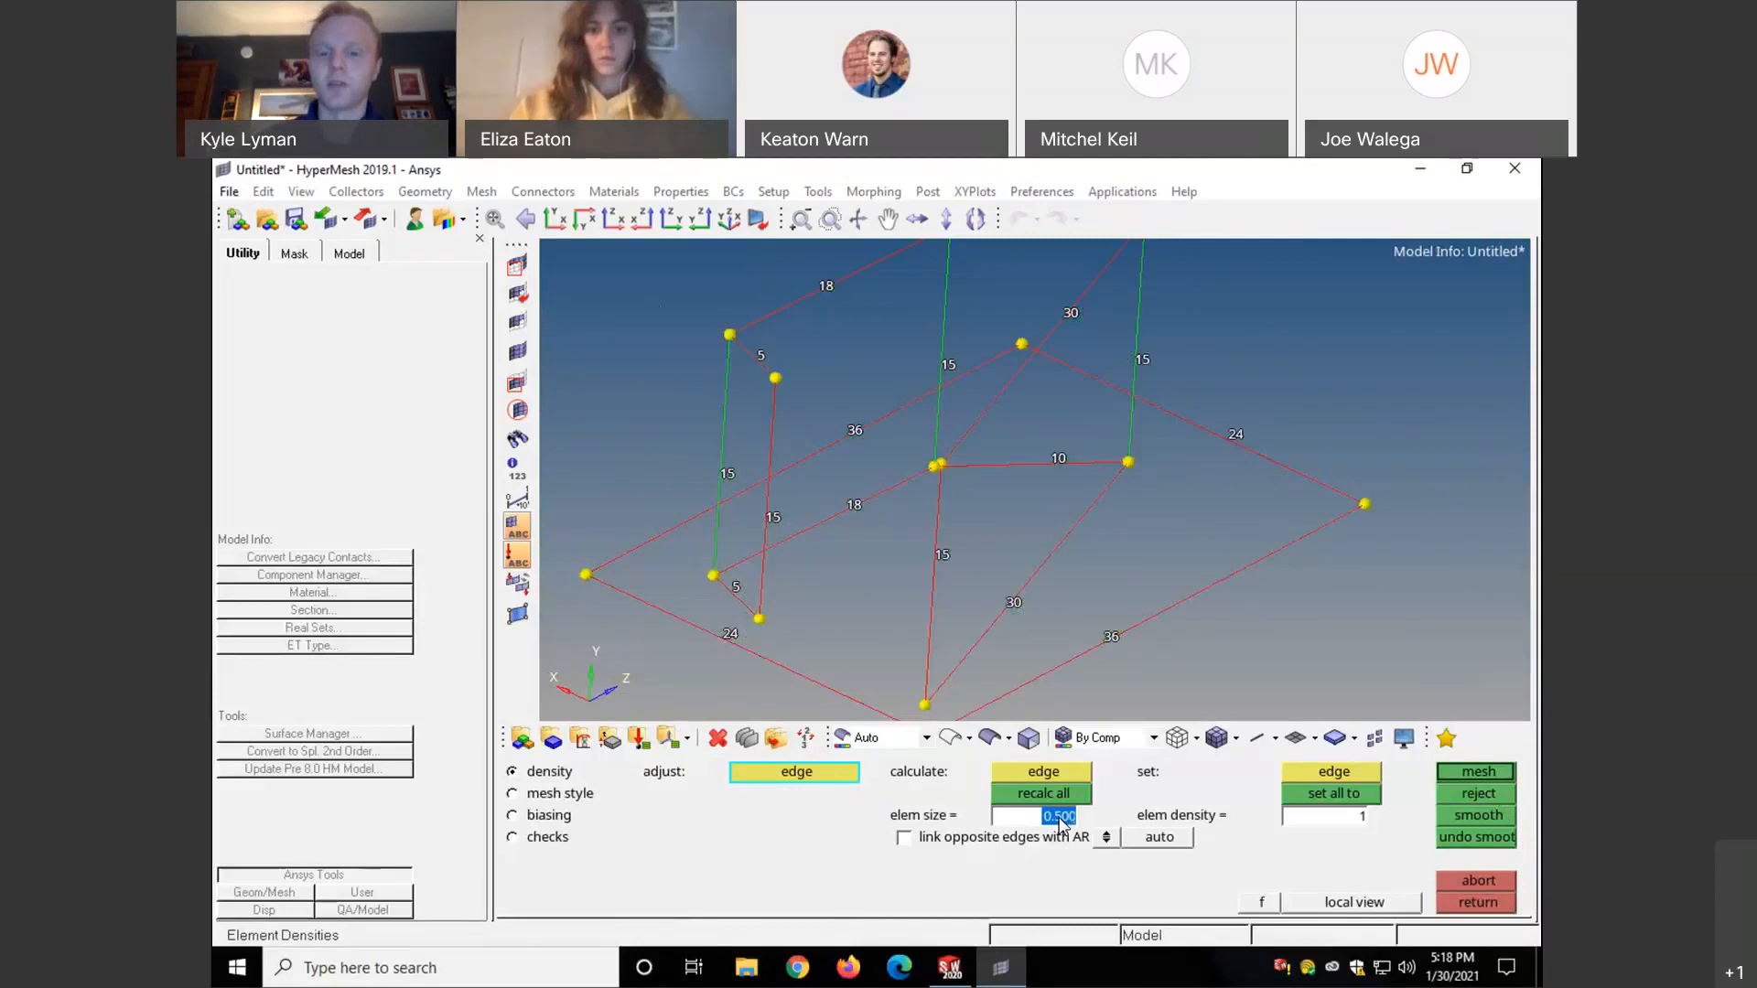
type(".75")
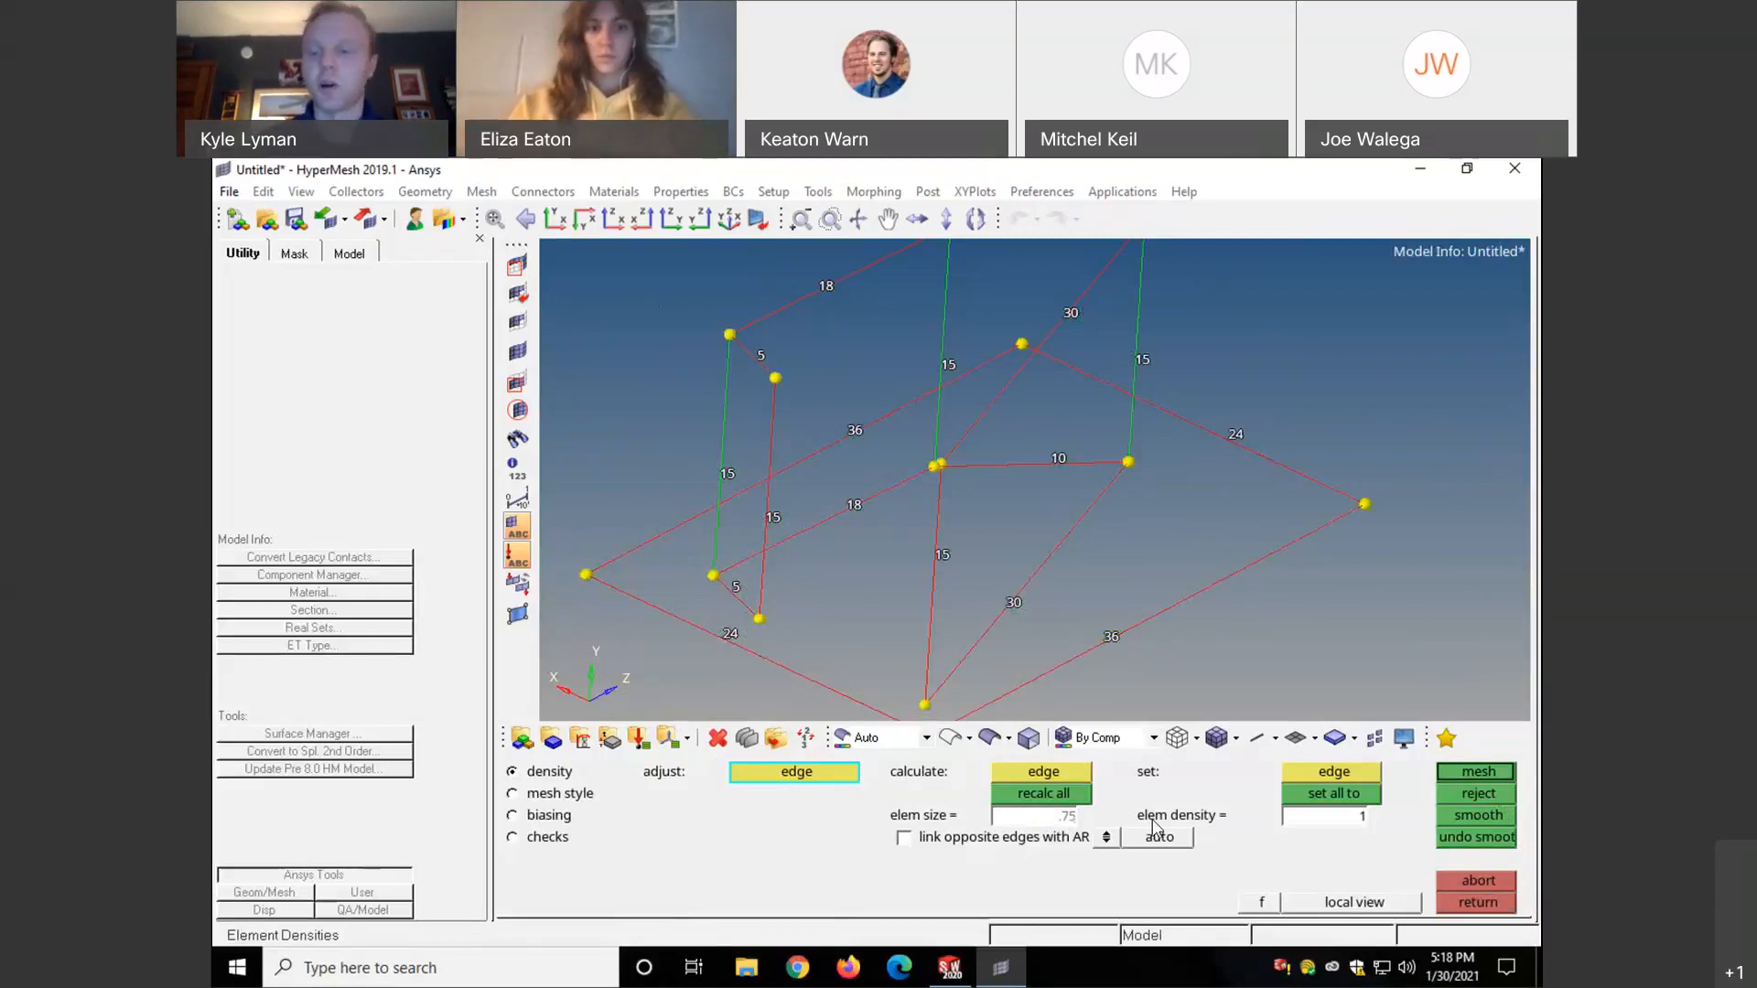
key("Return")
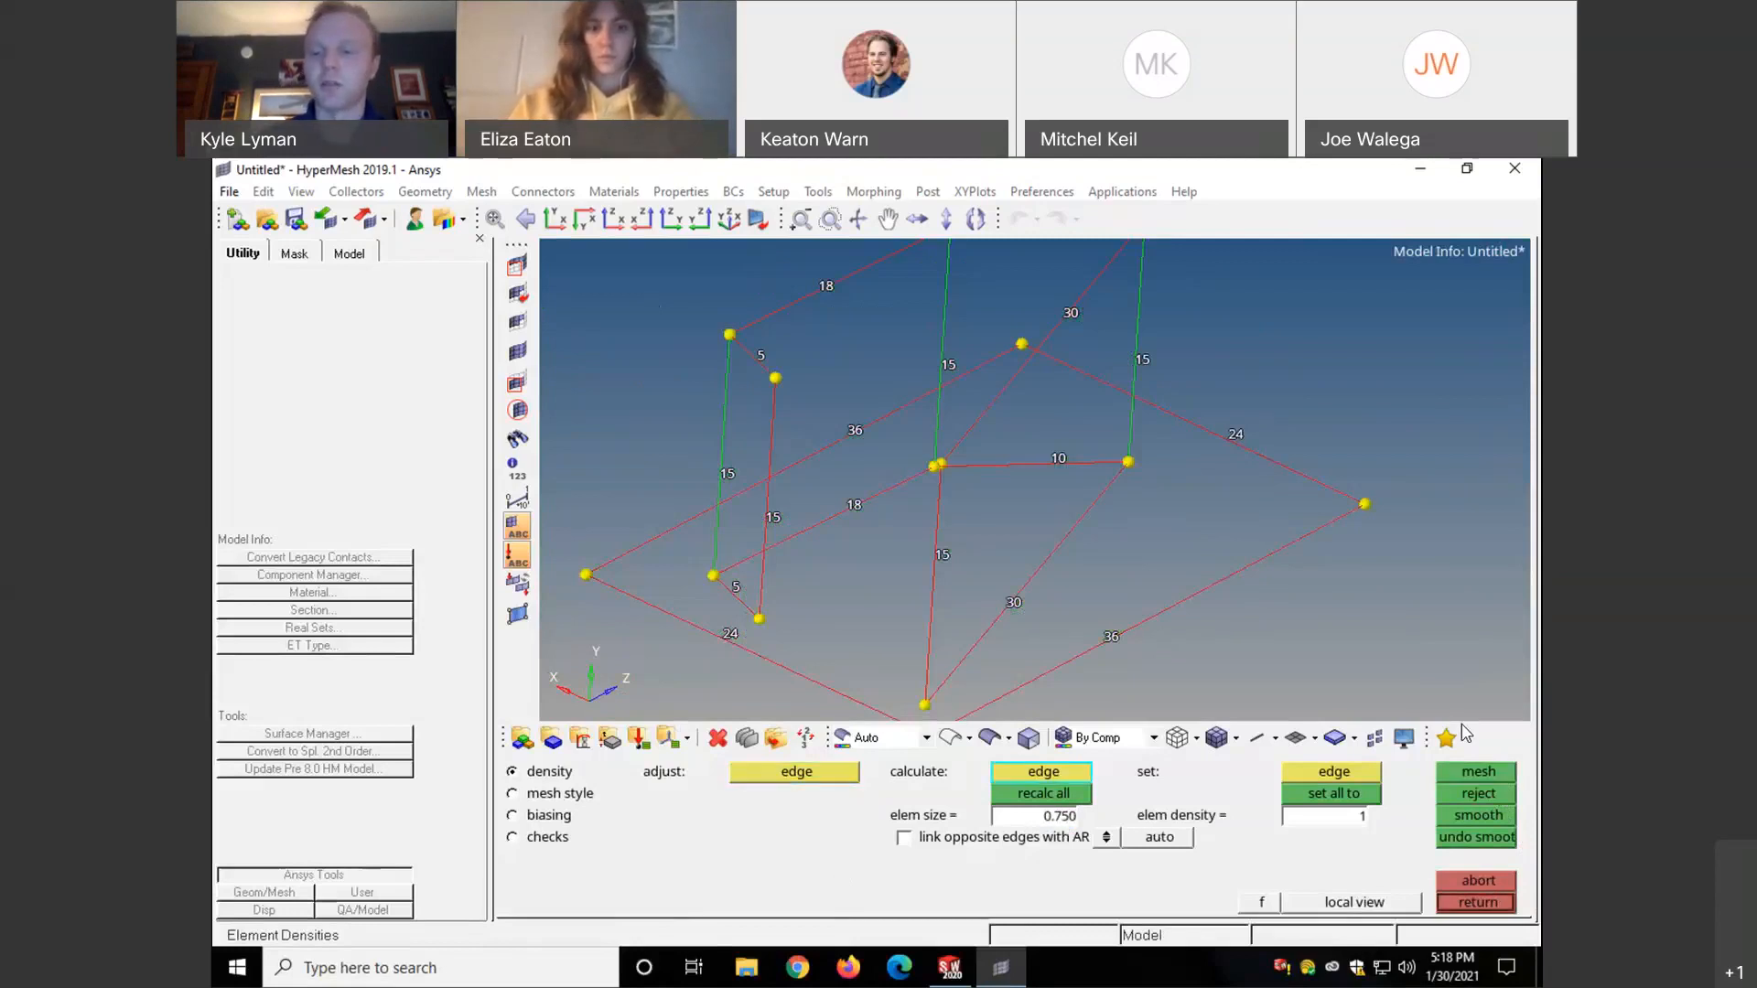
left_click(1478, 773)
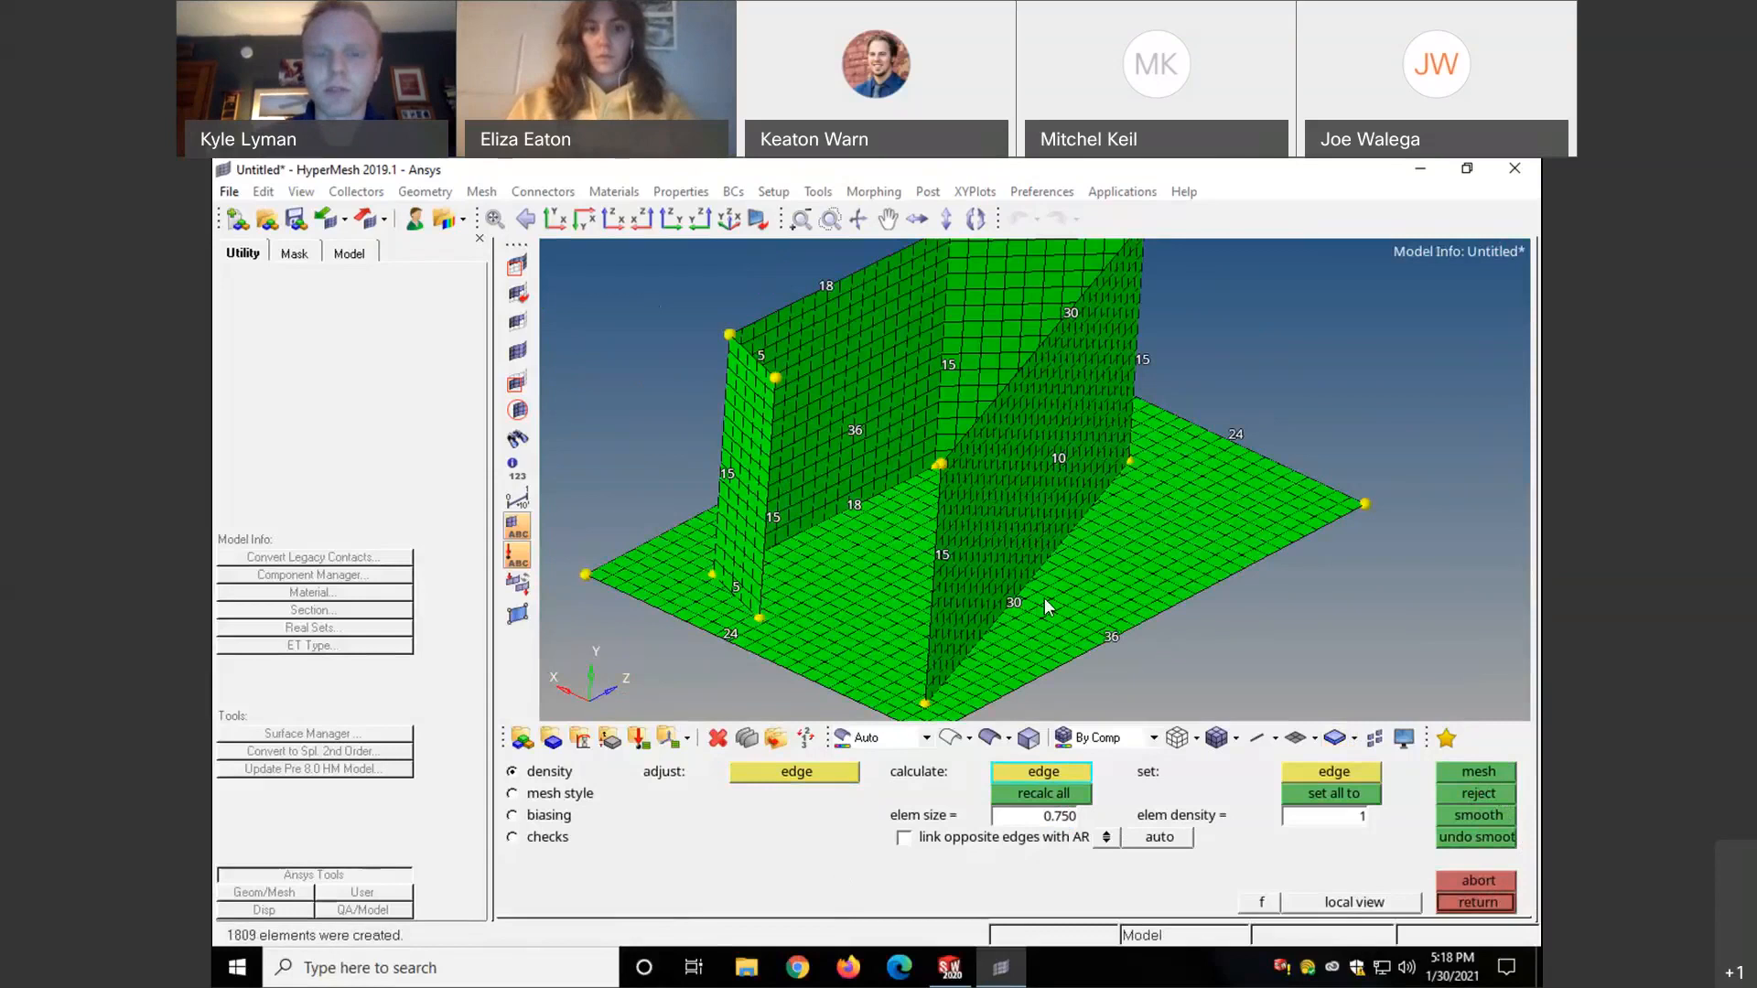
- Undo the existing mesh, then mesh all the surfaces again with an element size of 0.75 and keep the result
left_click(1485, 878)
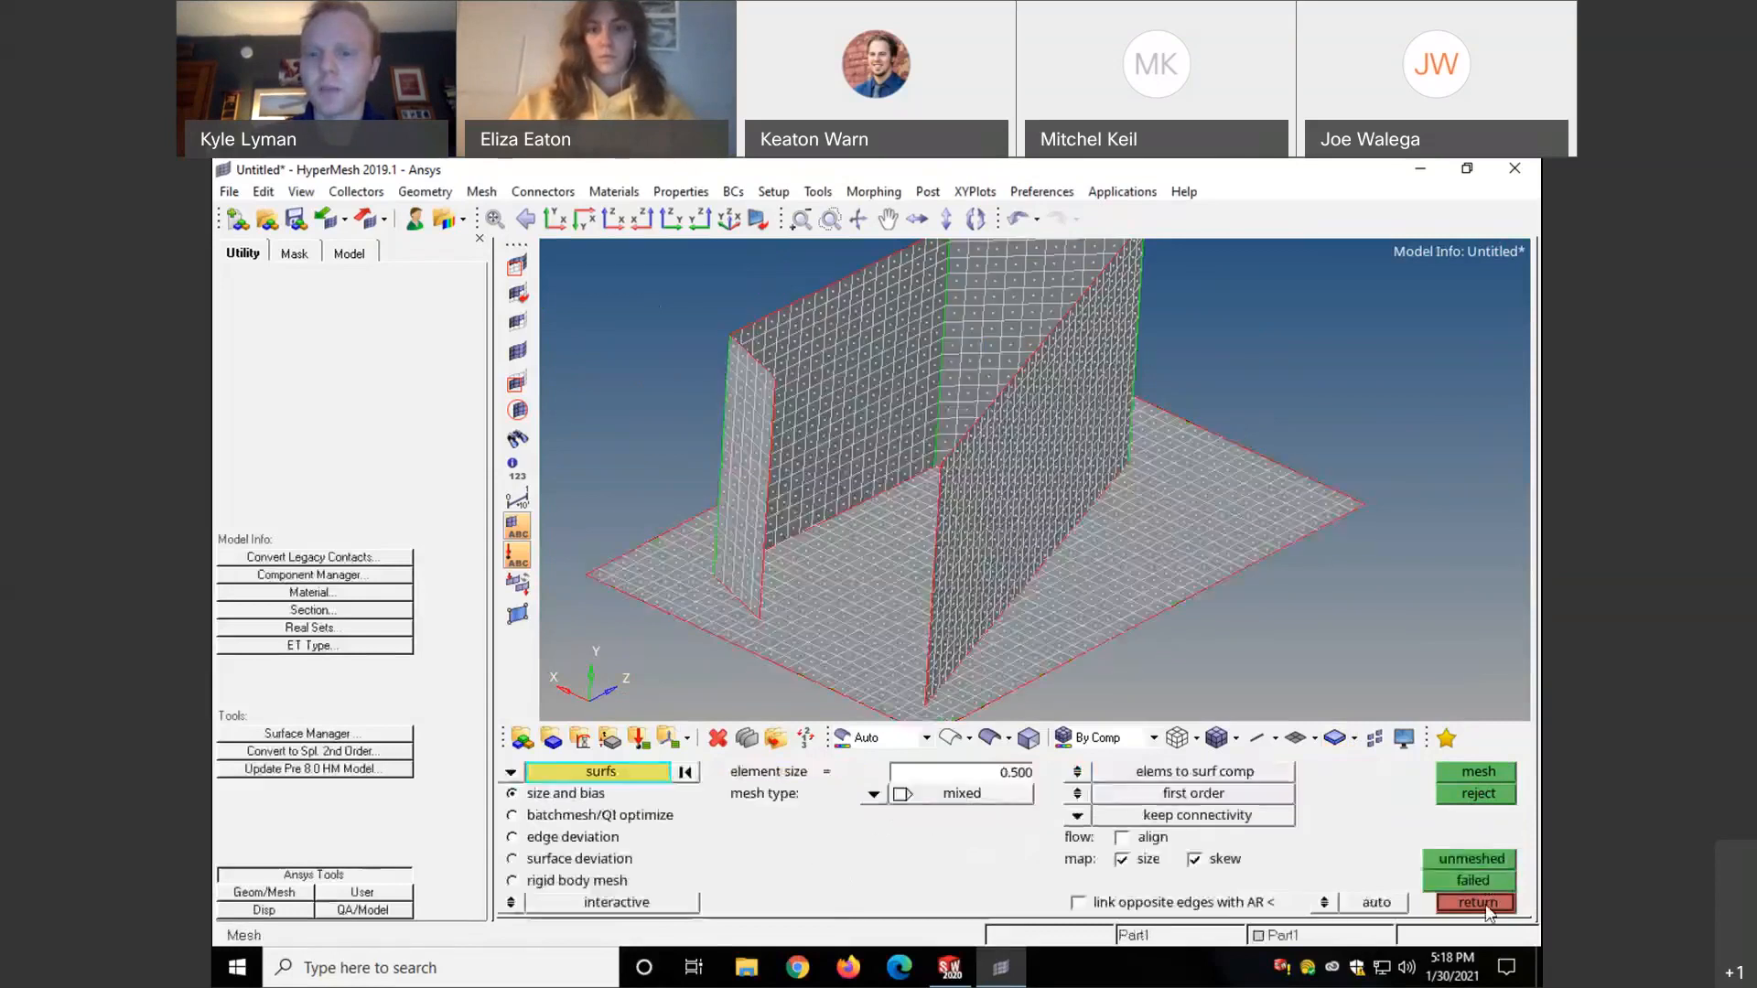
left_click(1018, 219)
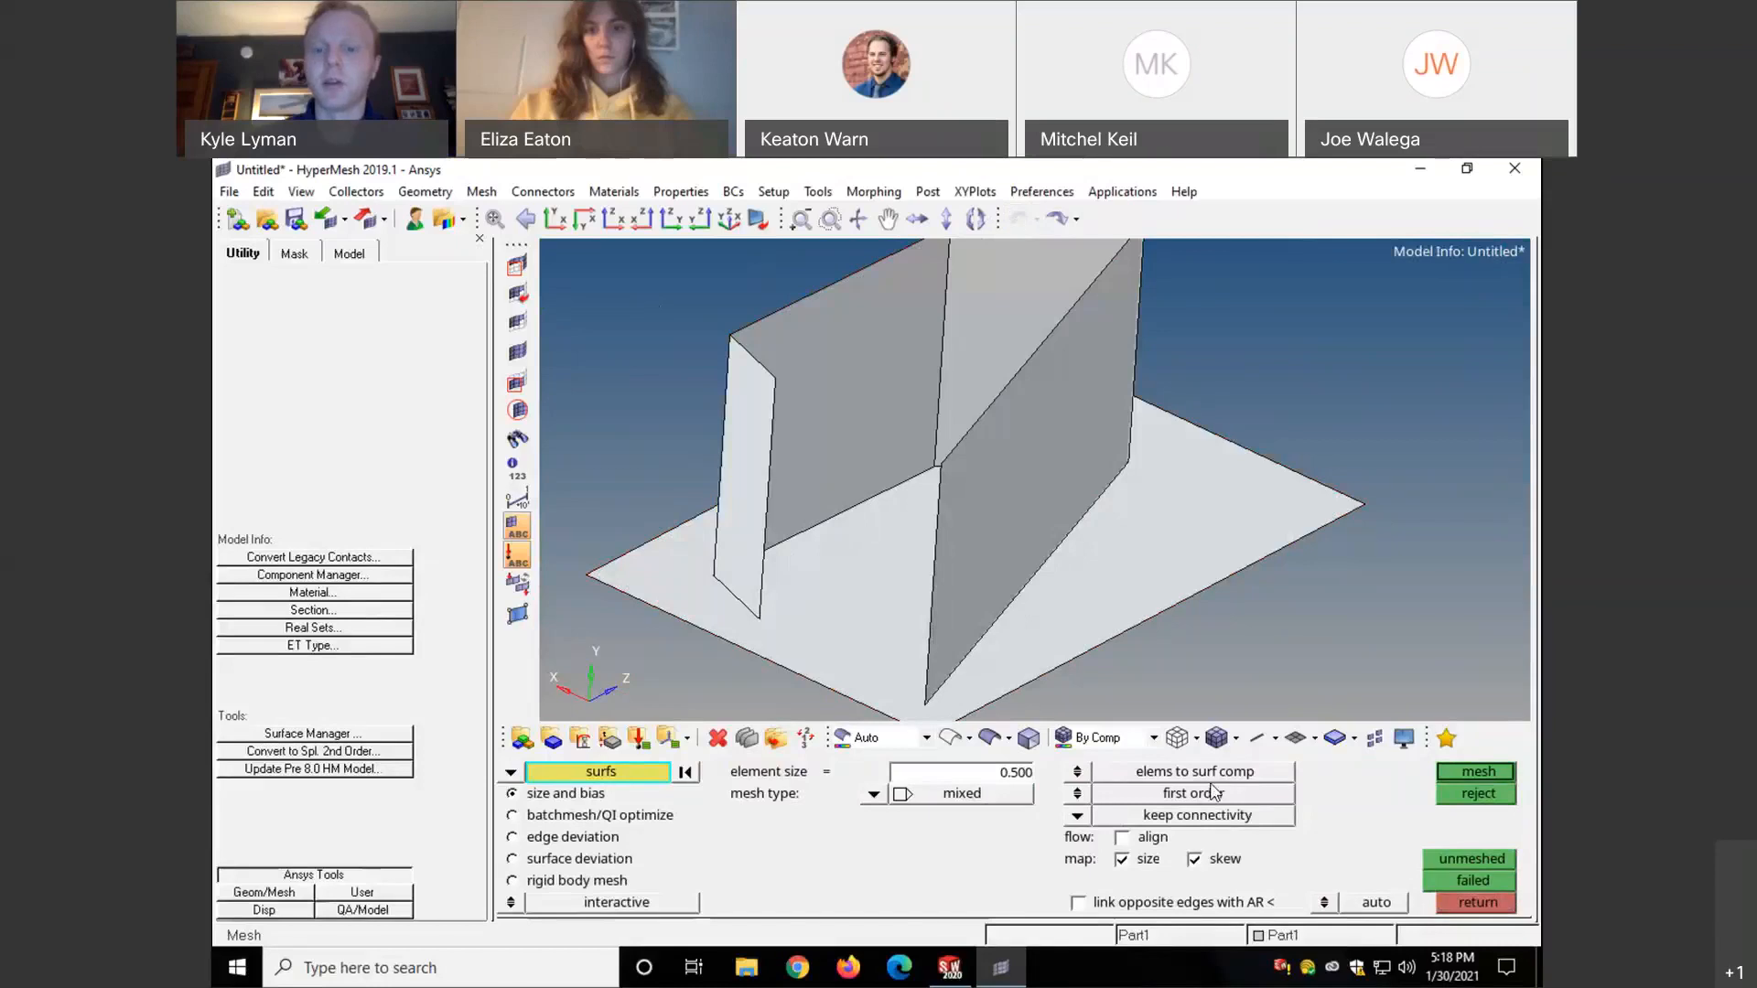
left_click(1016, 773)
type(".")
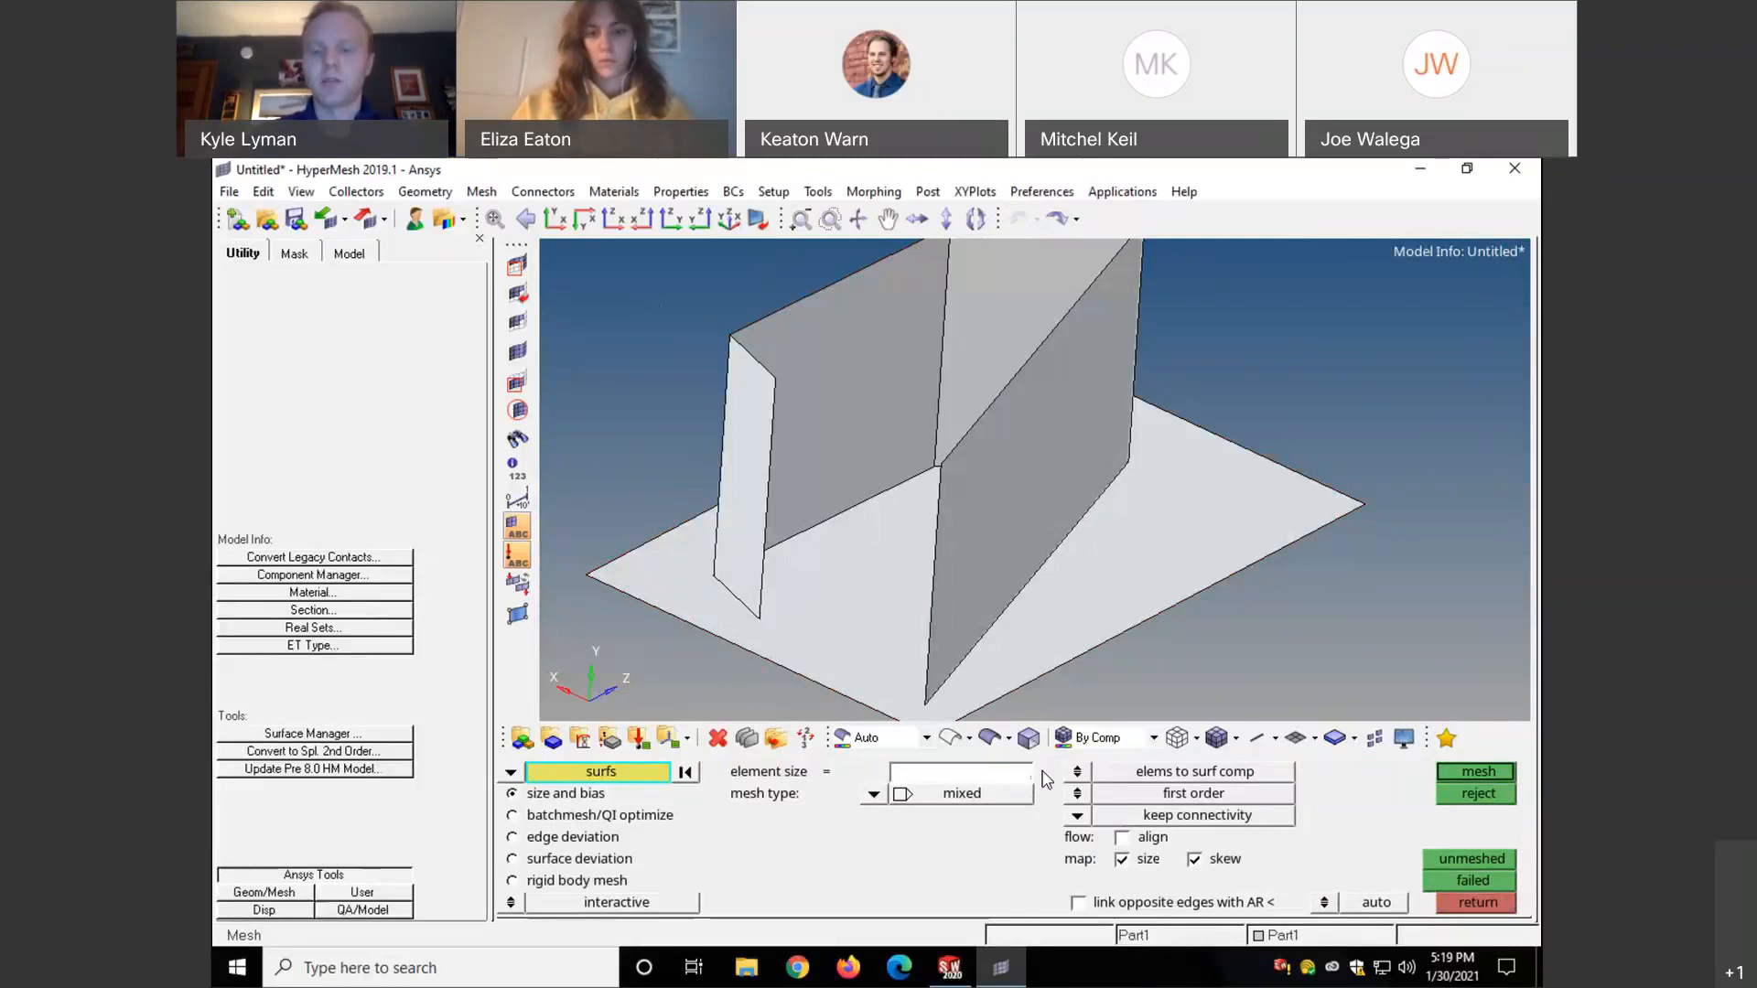
type("75")
key("Return")
left_click(1475, 771)
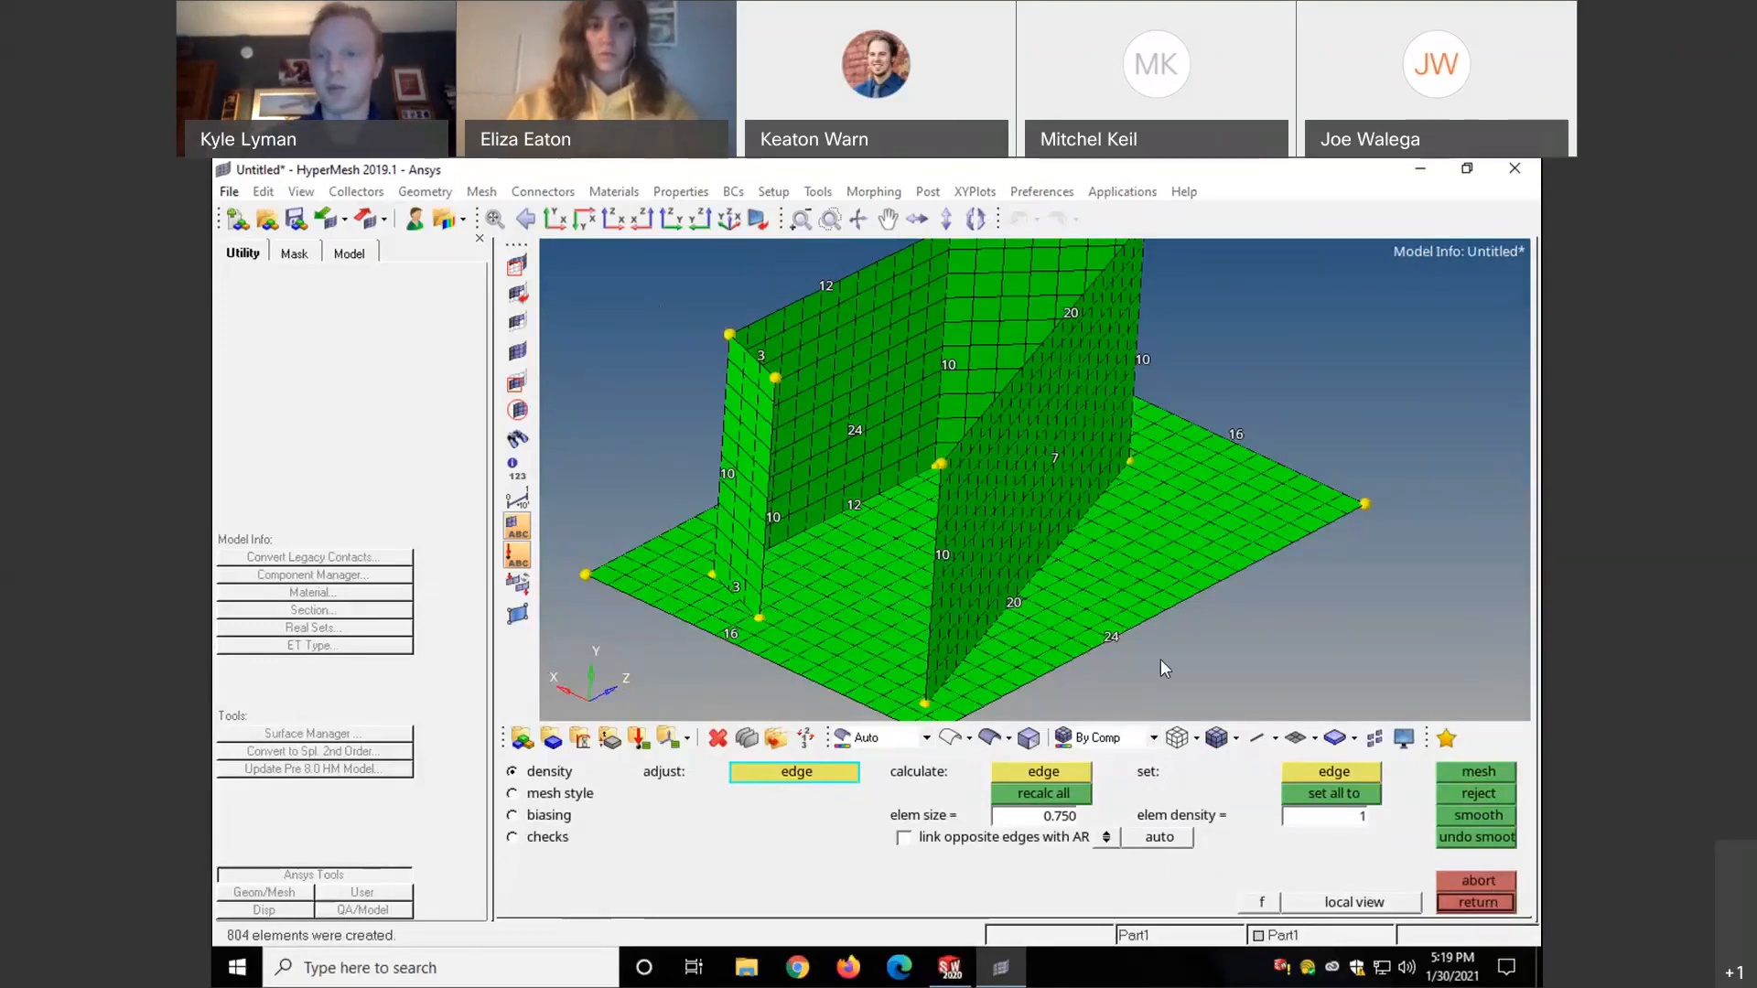
left_click(1488, 904)
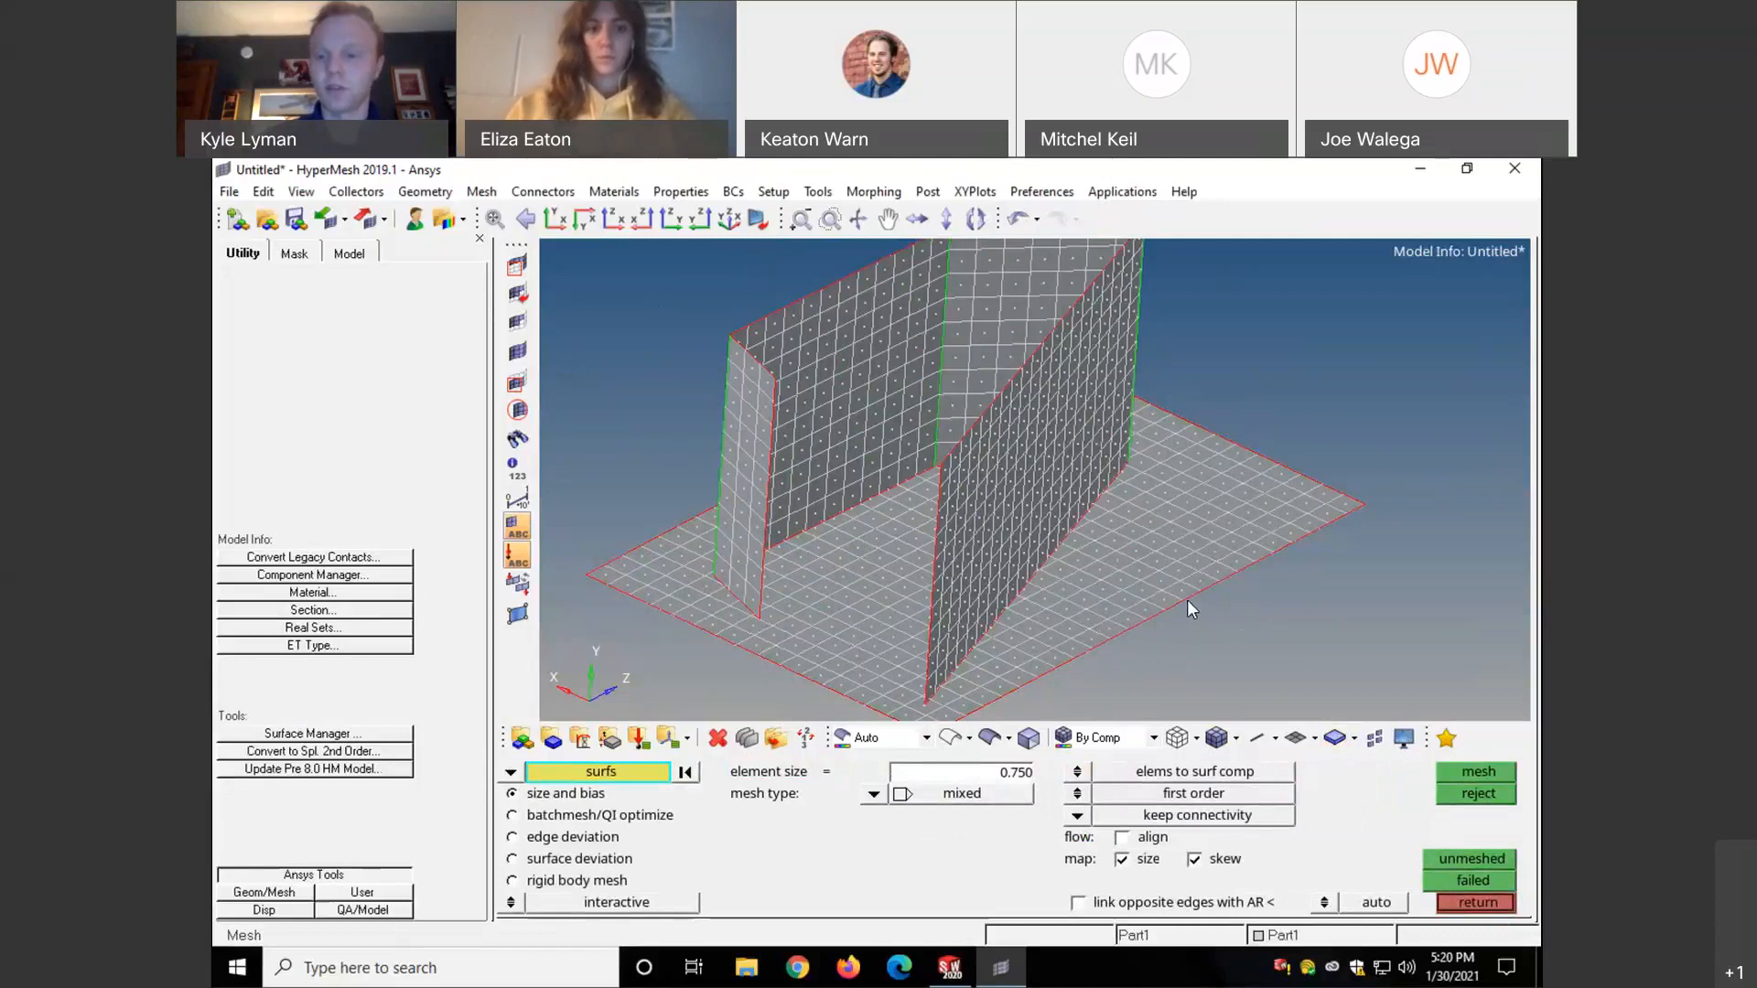
left_click(1475, 902)
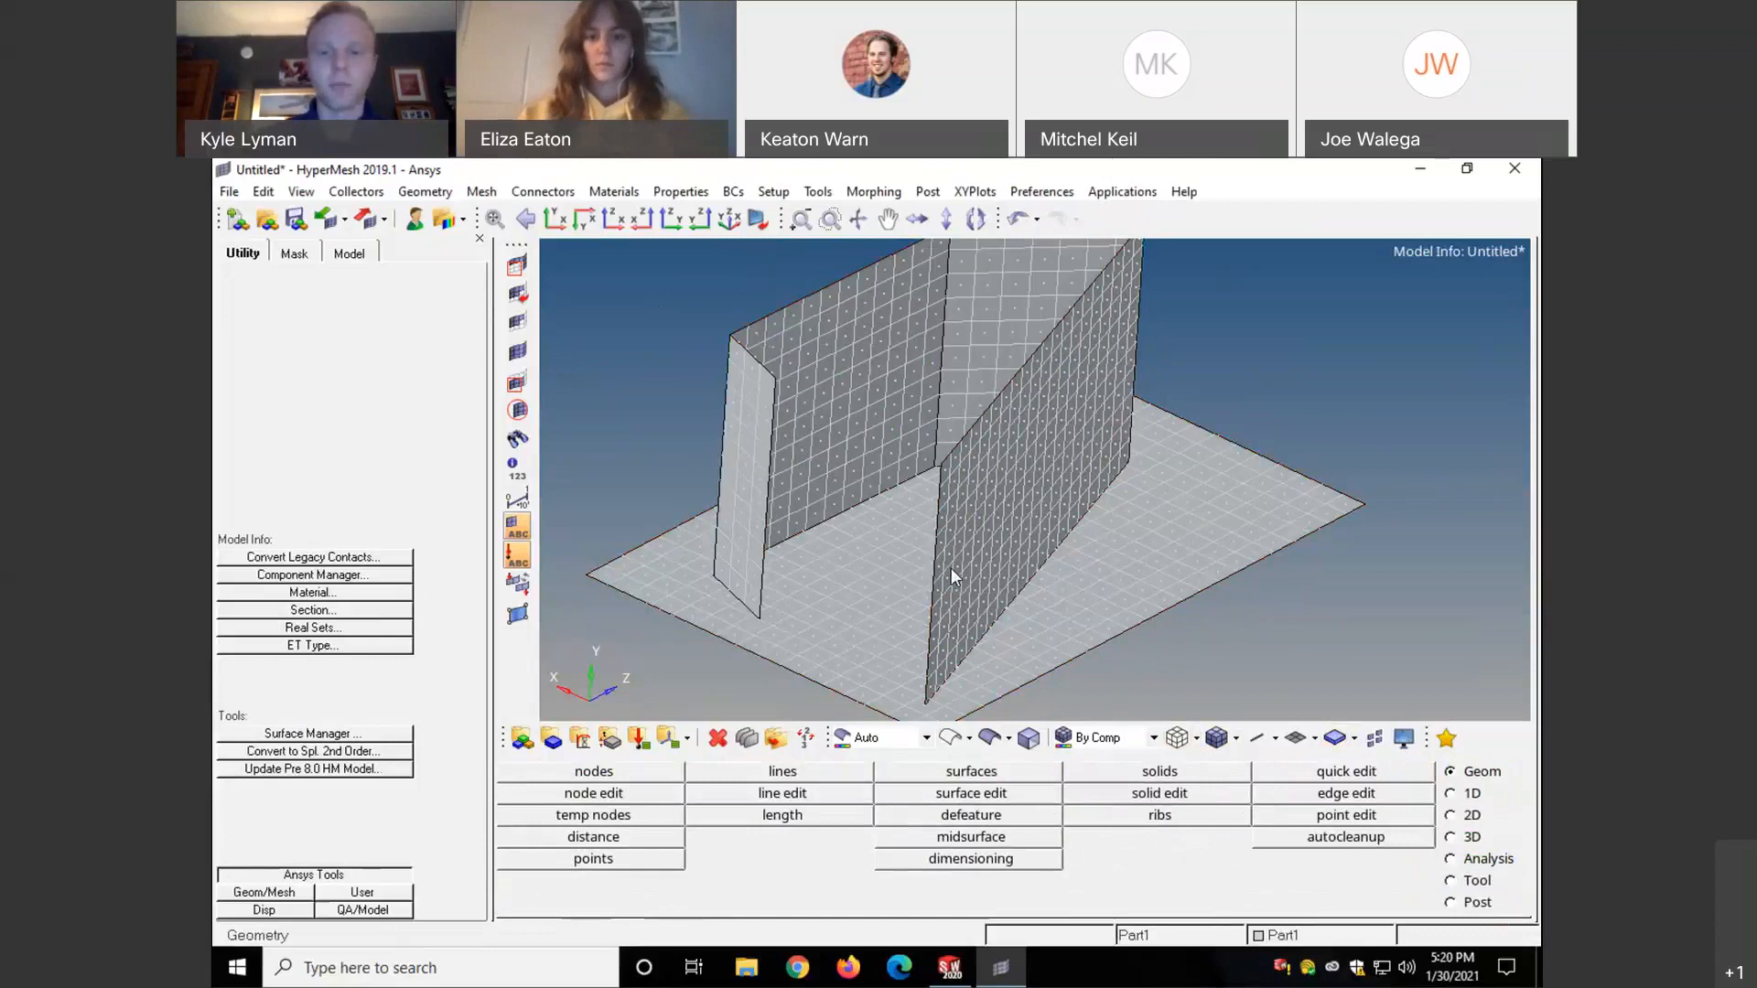
- Start the node Replace command with equivalence enabled for the mesh at the long upright wall's free lower corner
mouse_move(1019, 646)
left_mouse_down("ctrl")
mouse_move(980, 608)
mouse_move(956, 640)
mouse_move(789, 618)
mouse_move(843, 644)
left_mouse_up("ctrl")
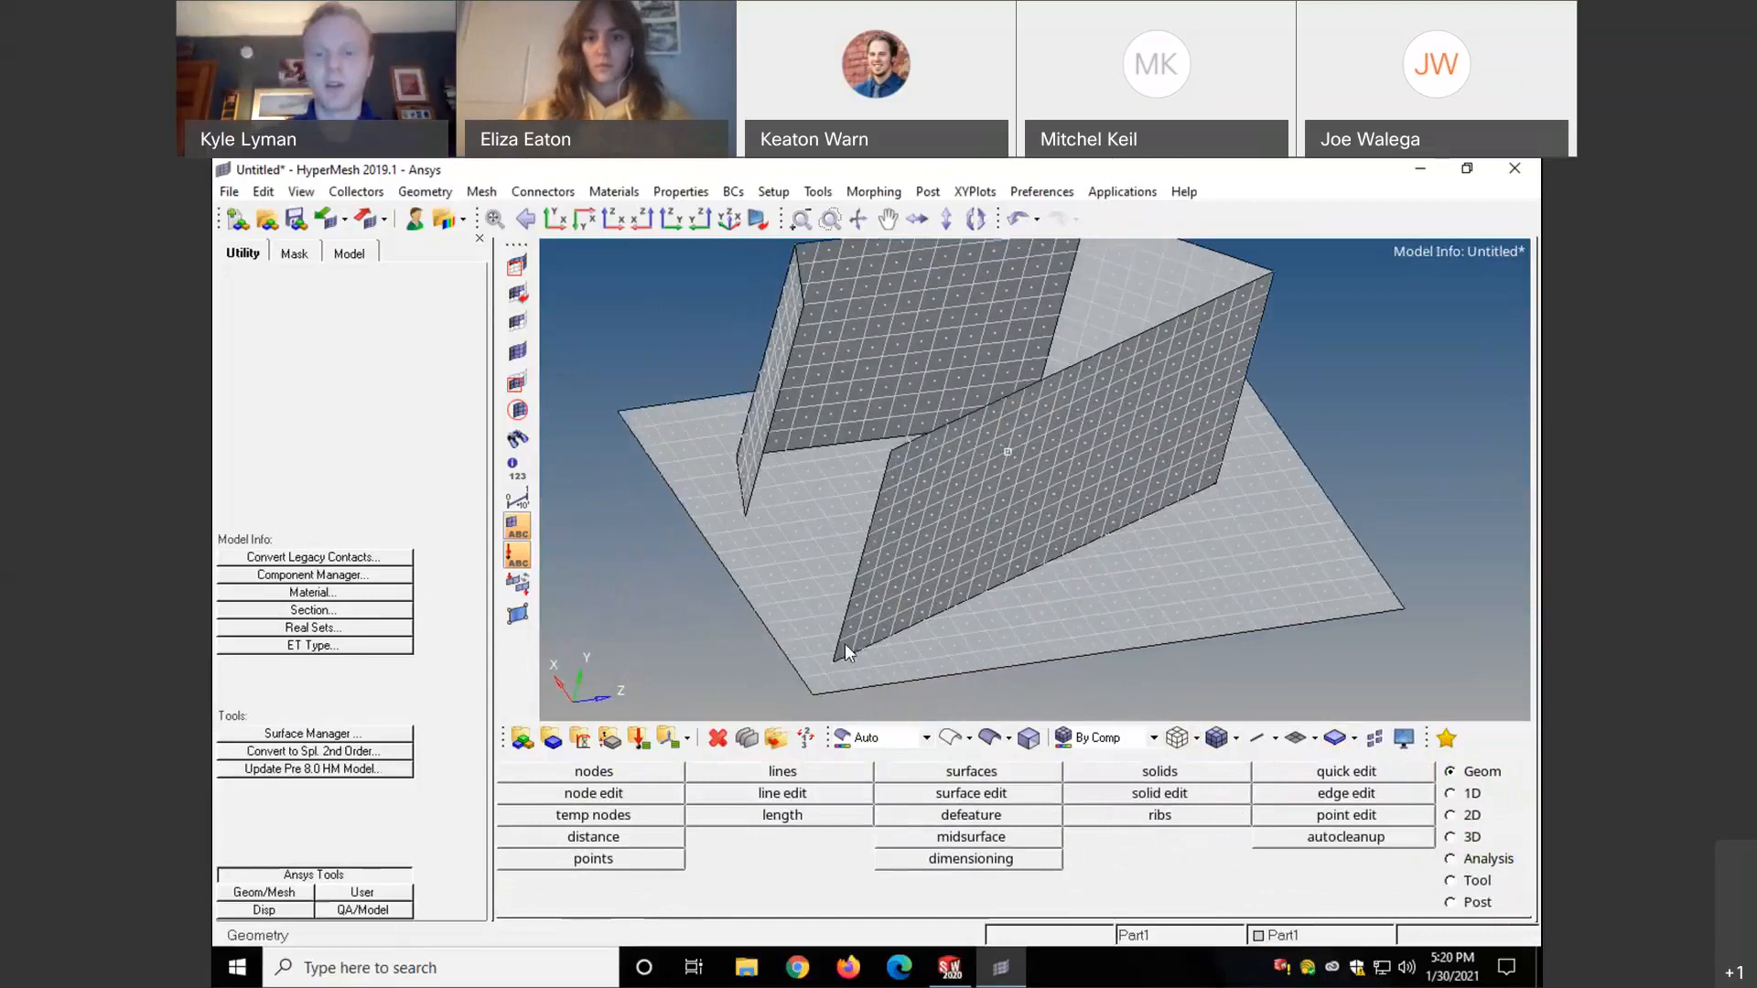
right_click_drag(843, 644, 946, 578, "ctrl")
scroll(946, 578, "up", 5, "ctrl")
mouse_move(920, 545)
left_mouse_down("ctrl")
mouse_move(874, 532)
mouse_move(1024, 541)
mouse_move(1034, 520)
left_mouse_up("ctrl")
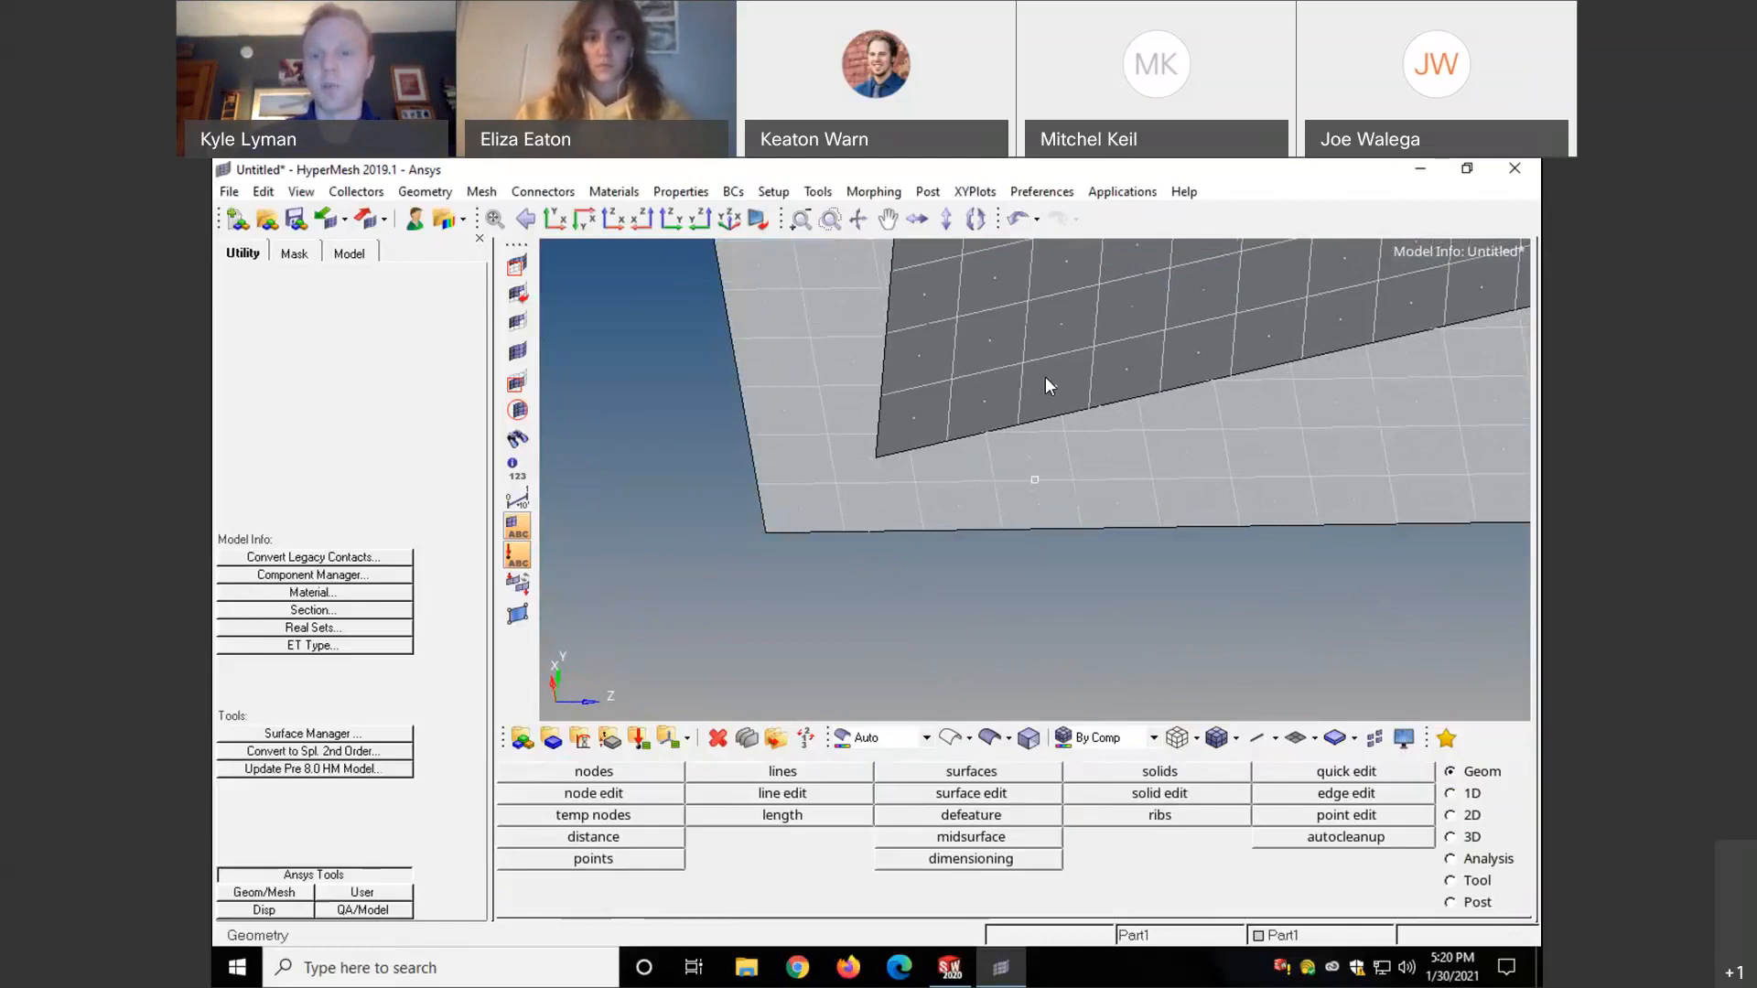
left_click(476, 194)
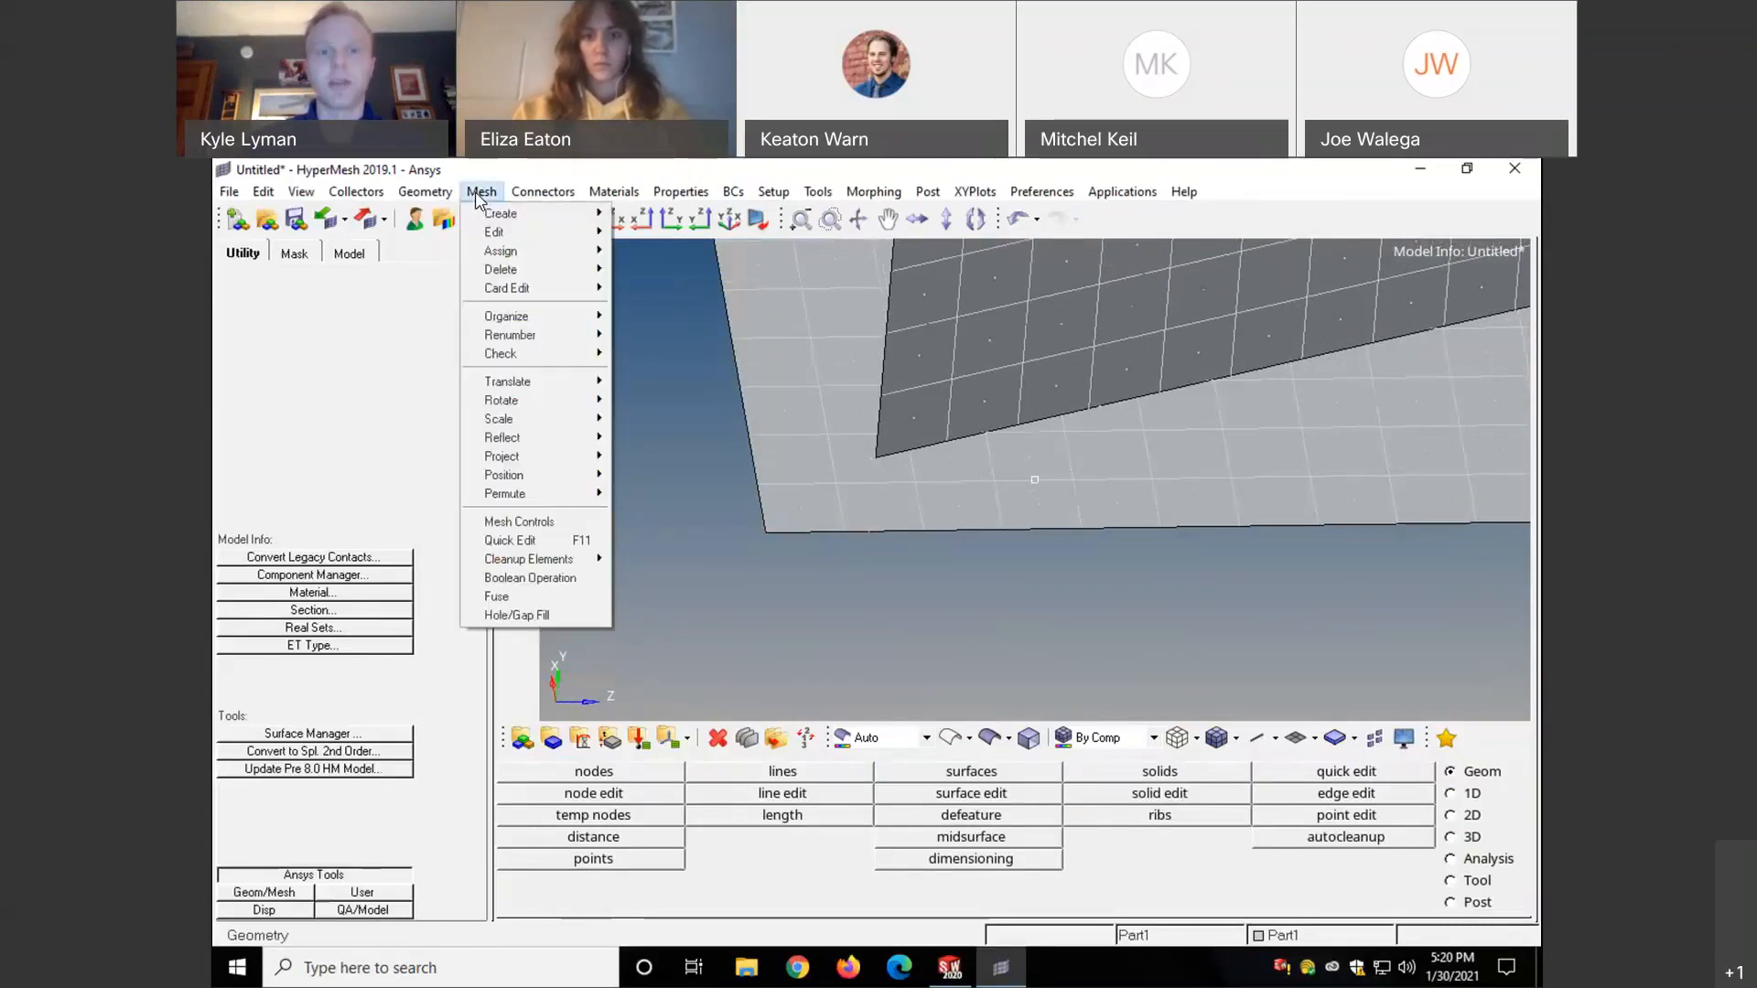
left_click(701, 450)
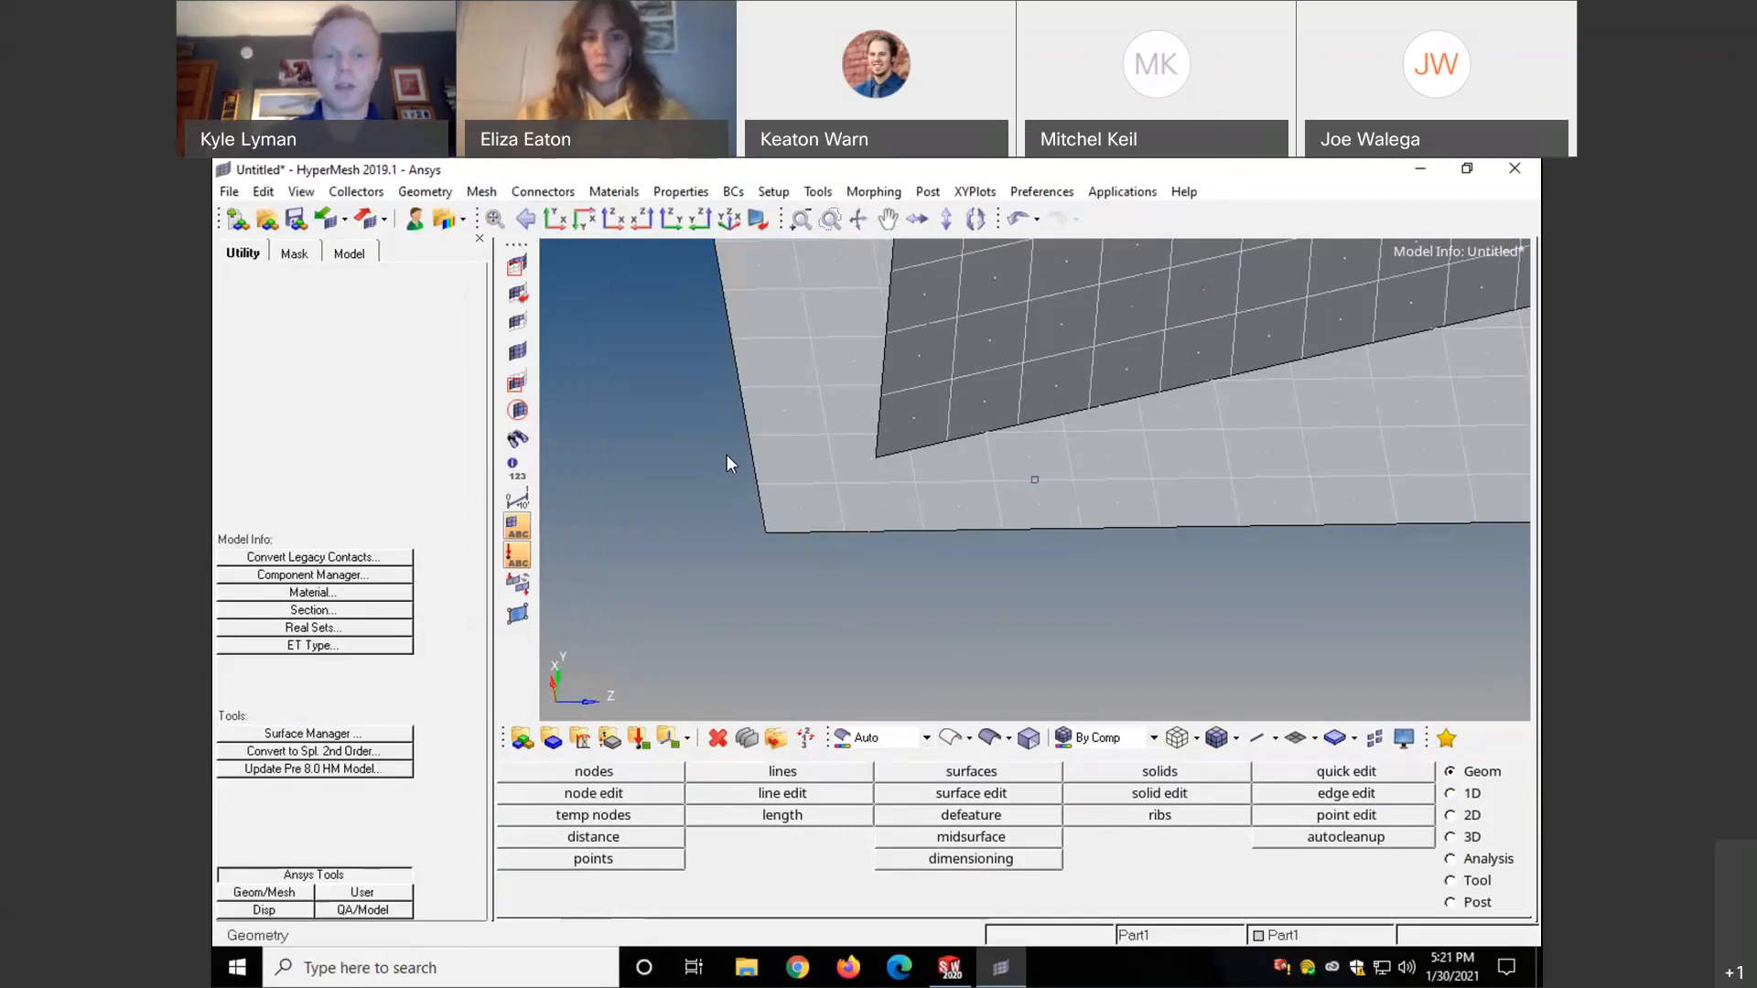
key("F3")
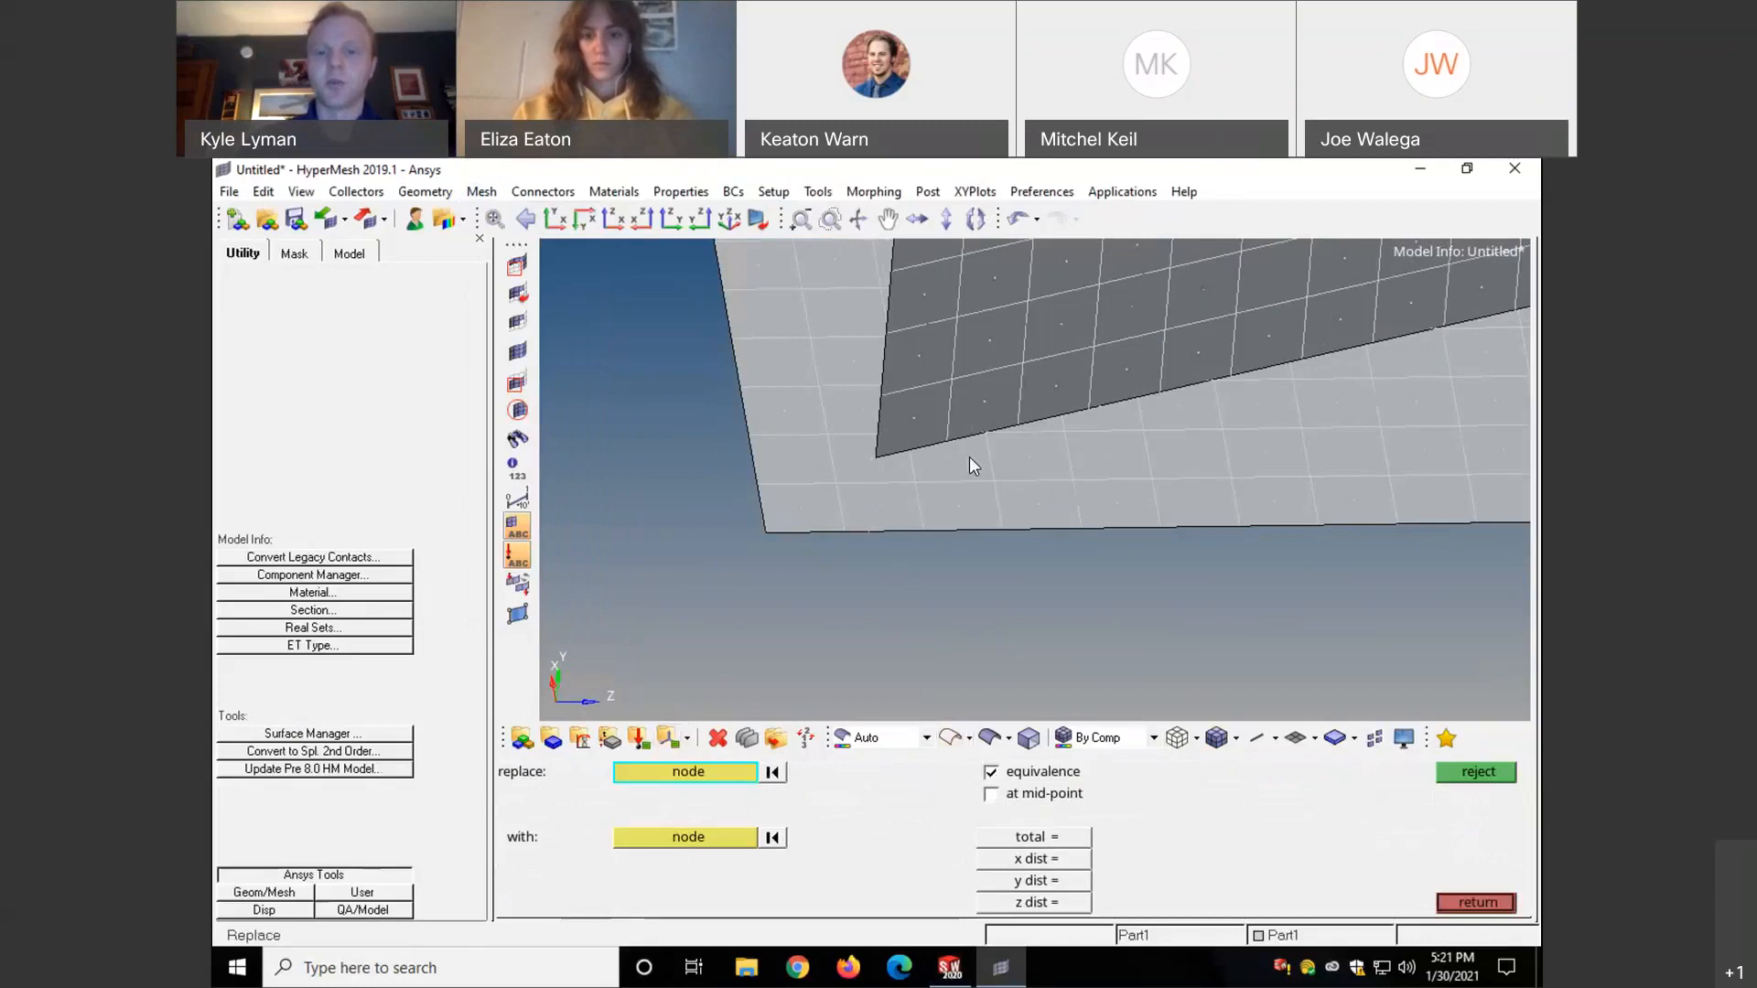
left_click(946, 442)
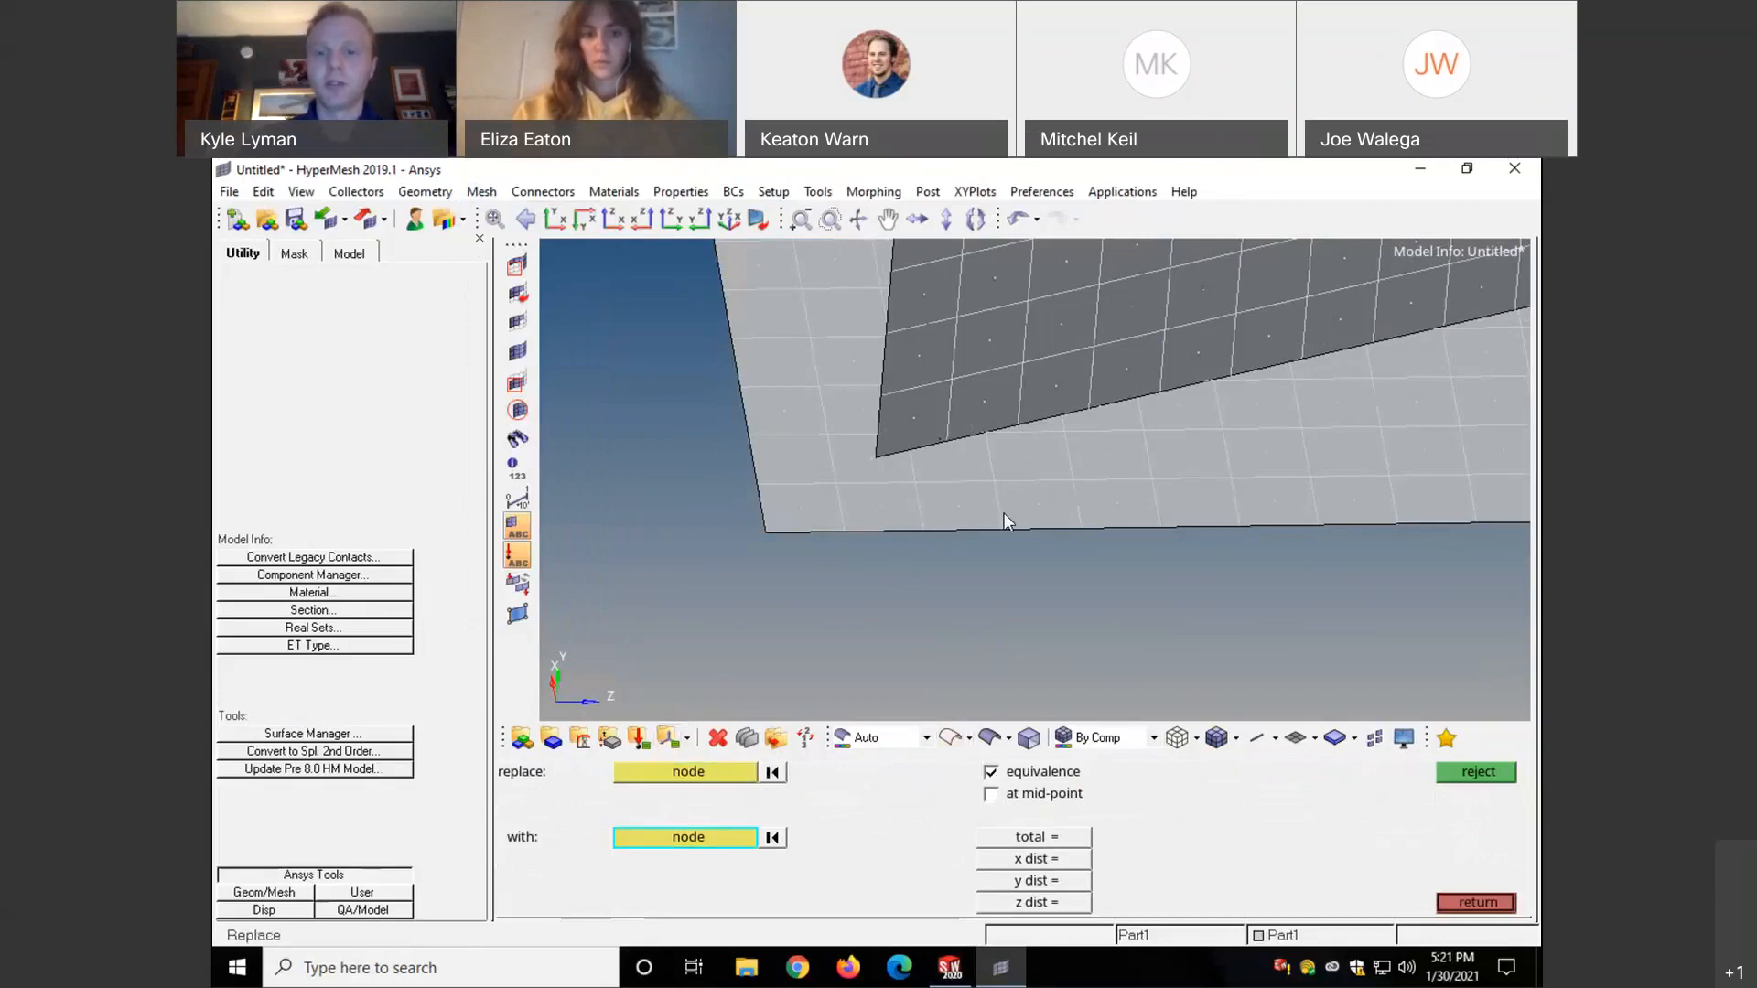
mouse_move(939, 448)
left_mouse_down("ctrl")
mouse_move(962, 448)
mouse_move(944, 469)
left_mouse_up("ctrl")
scroll(943, 468, "down", 5, "ctrl")
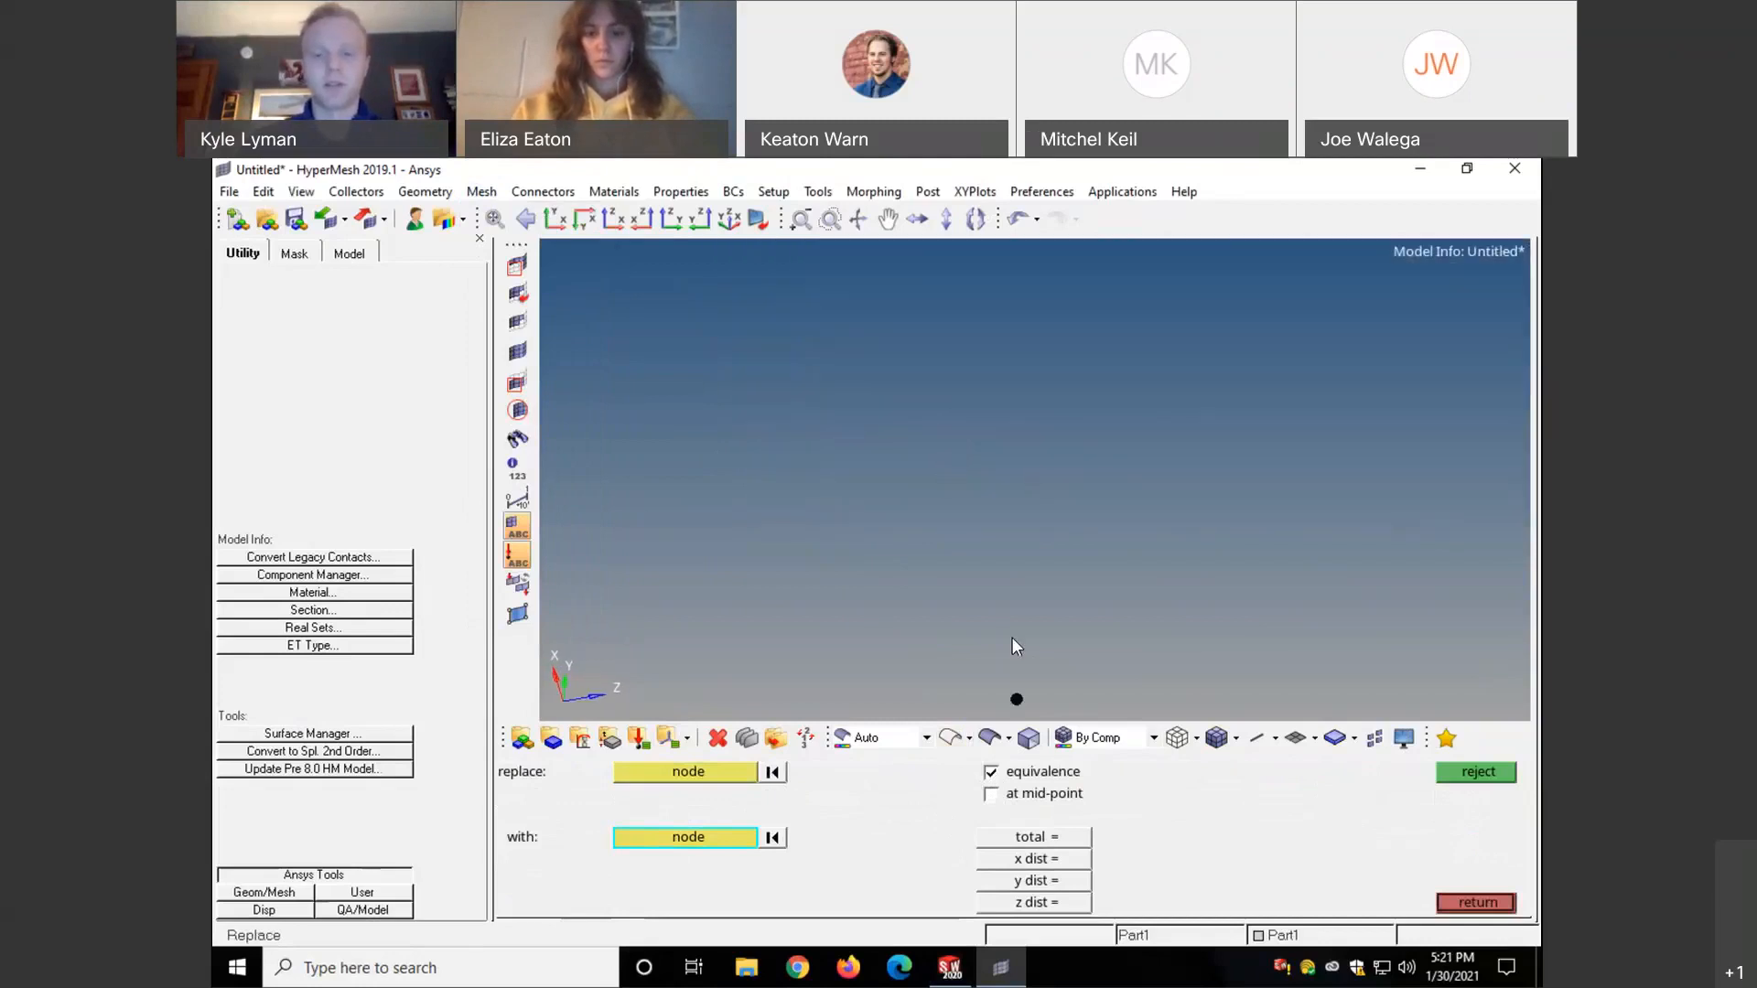
left_click(772, 773)
key("f")
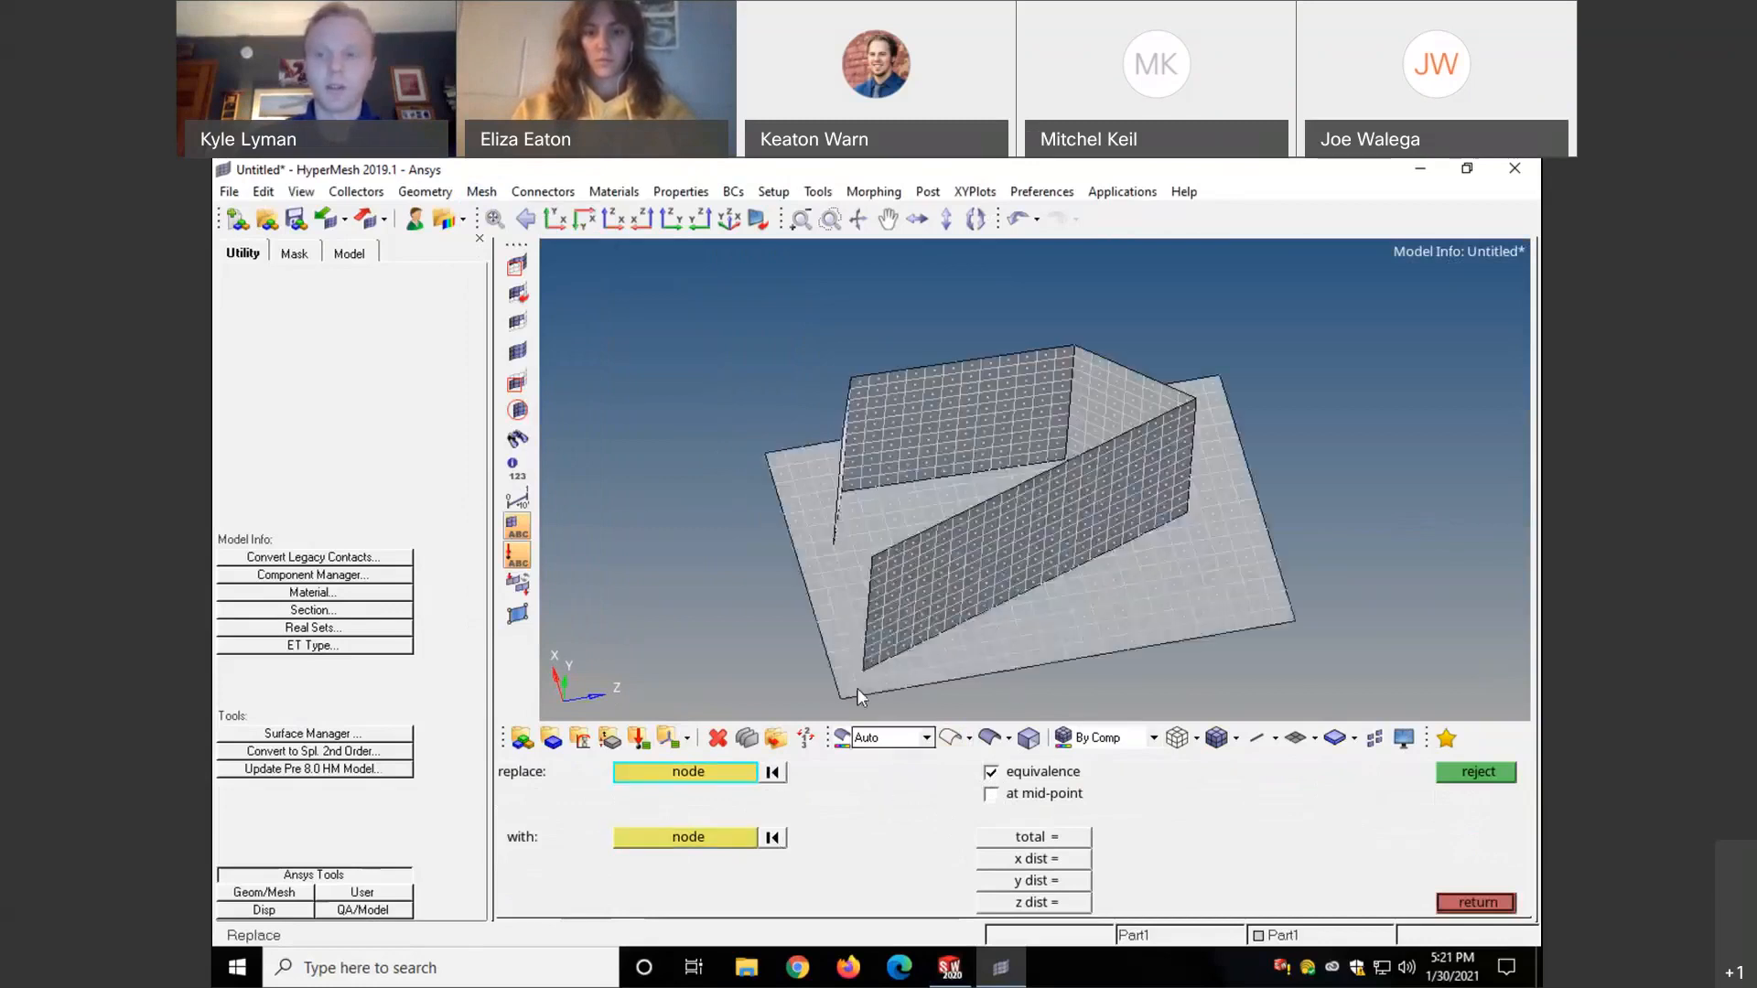
scroll(909, 651, "up", 4, "ctrl")
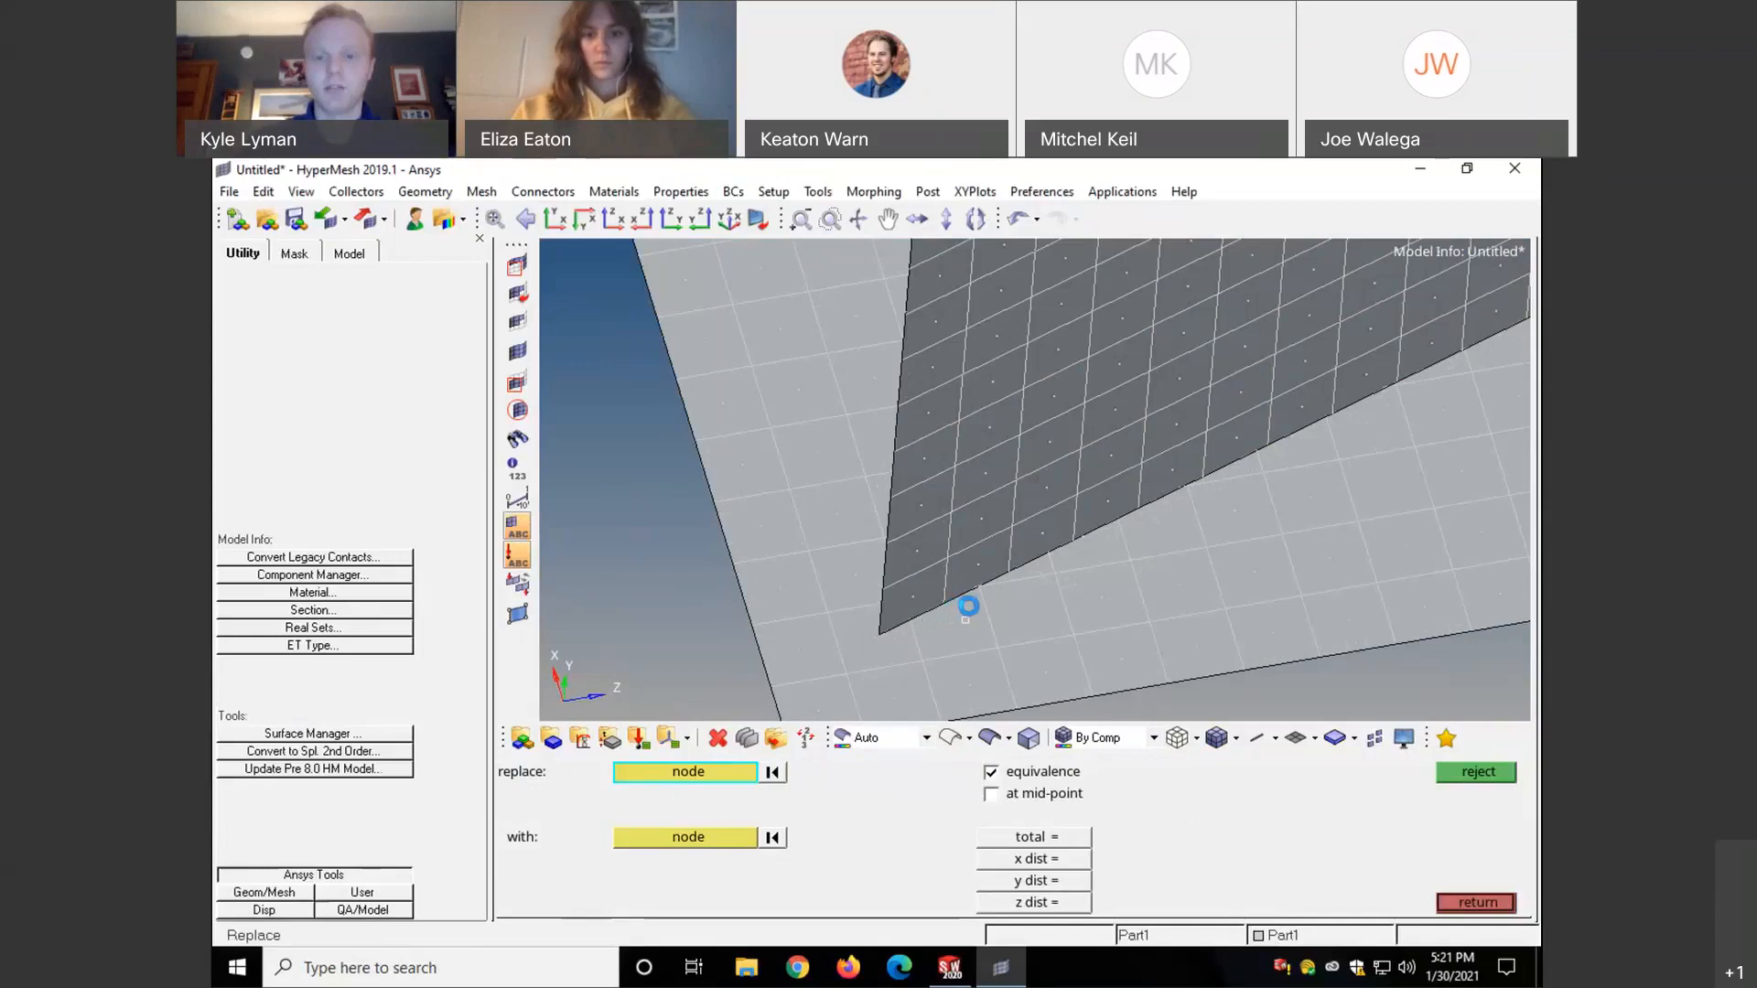
left_click_drag(968, 606, 952, 607, "ctrl")
scroll(952, 607, "down", 2, "ctrl")
scroll(953, 607, "up", 1, "ctrl")
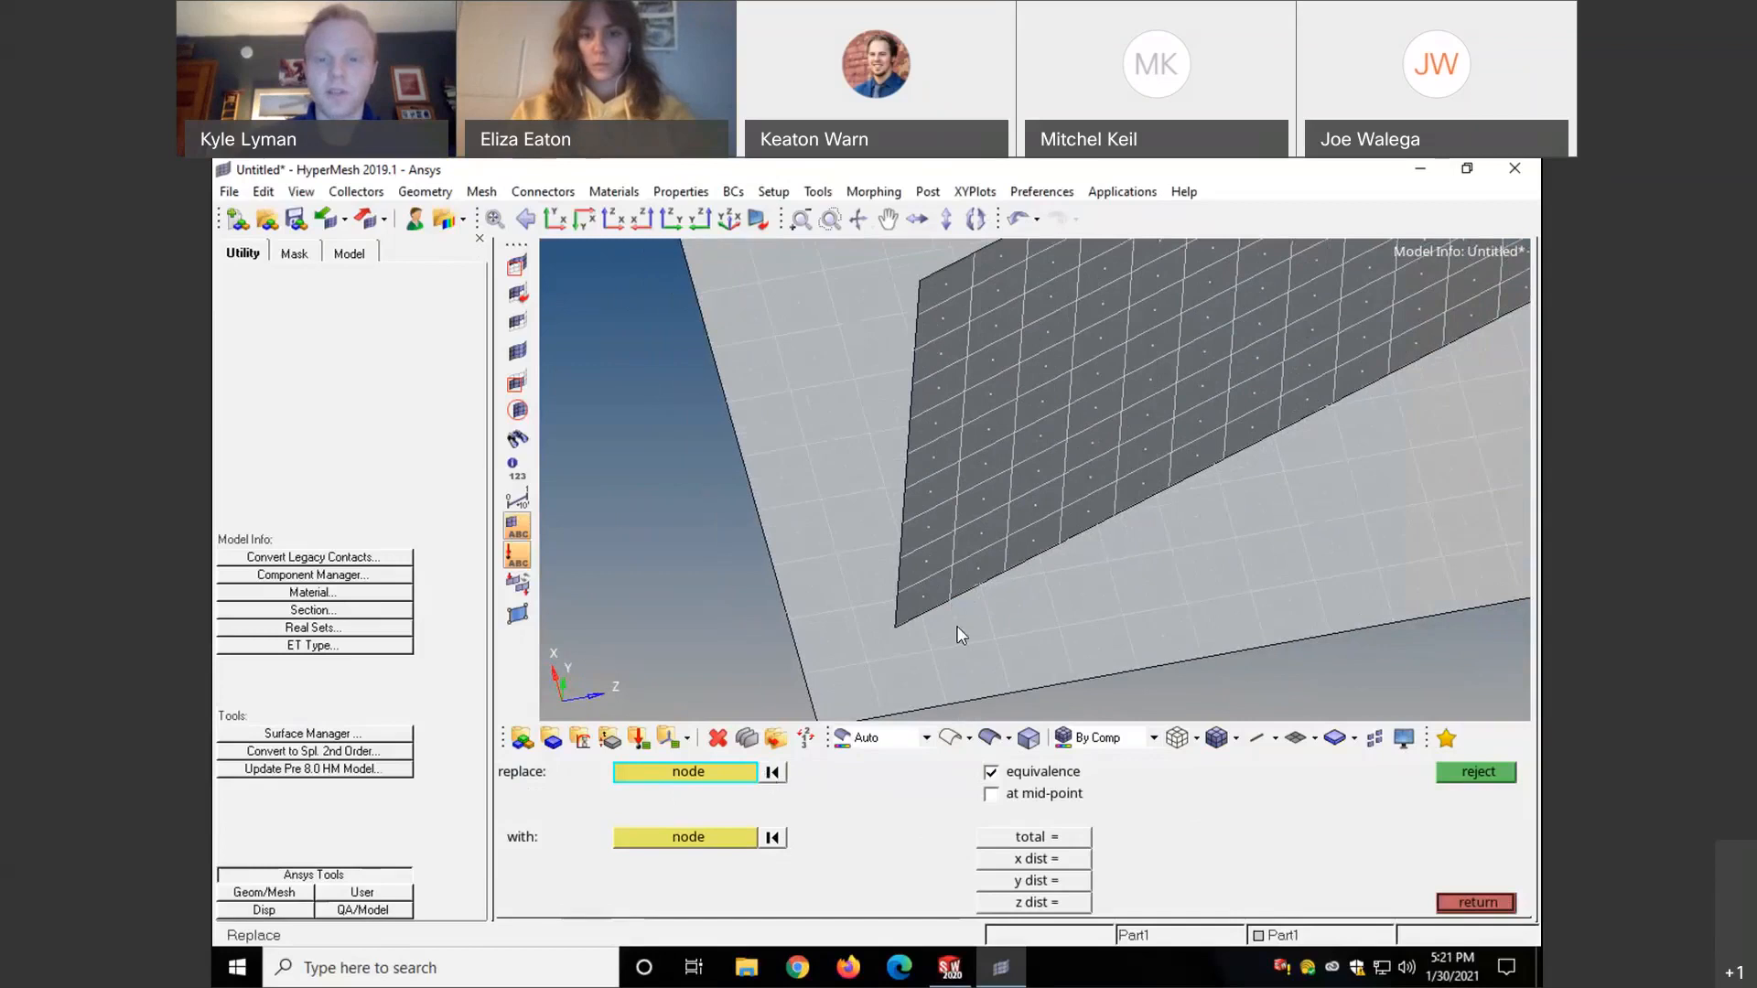
left_click(979, 597)
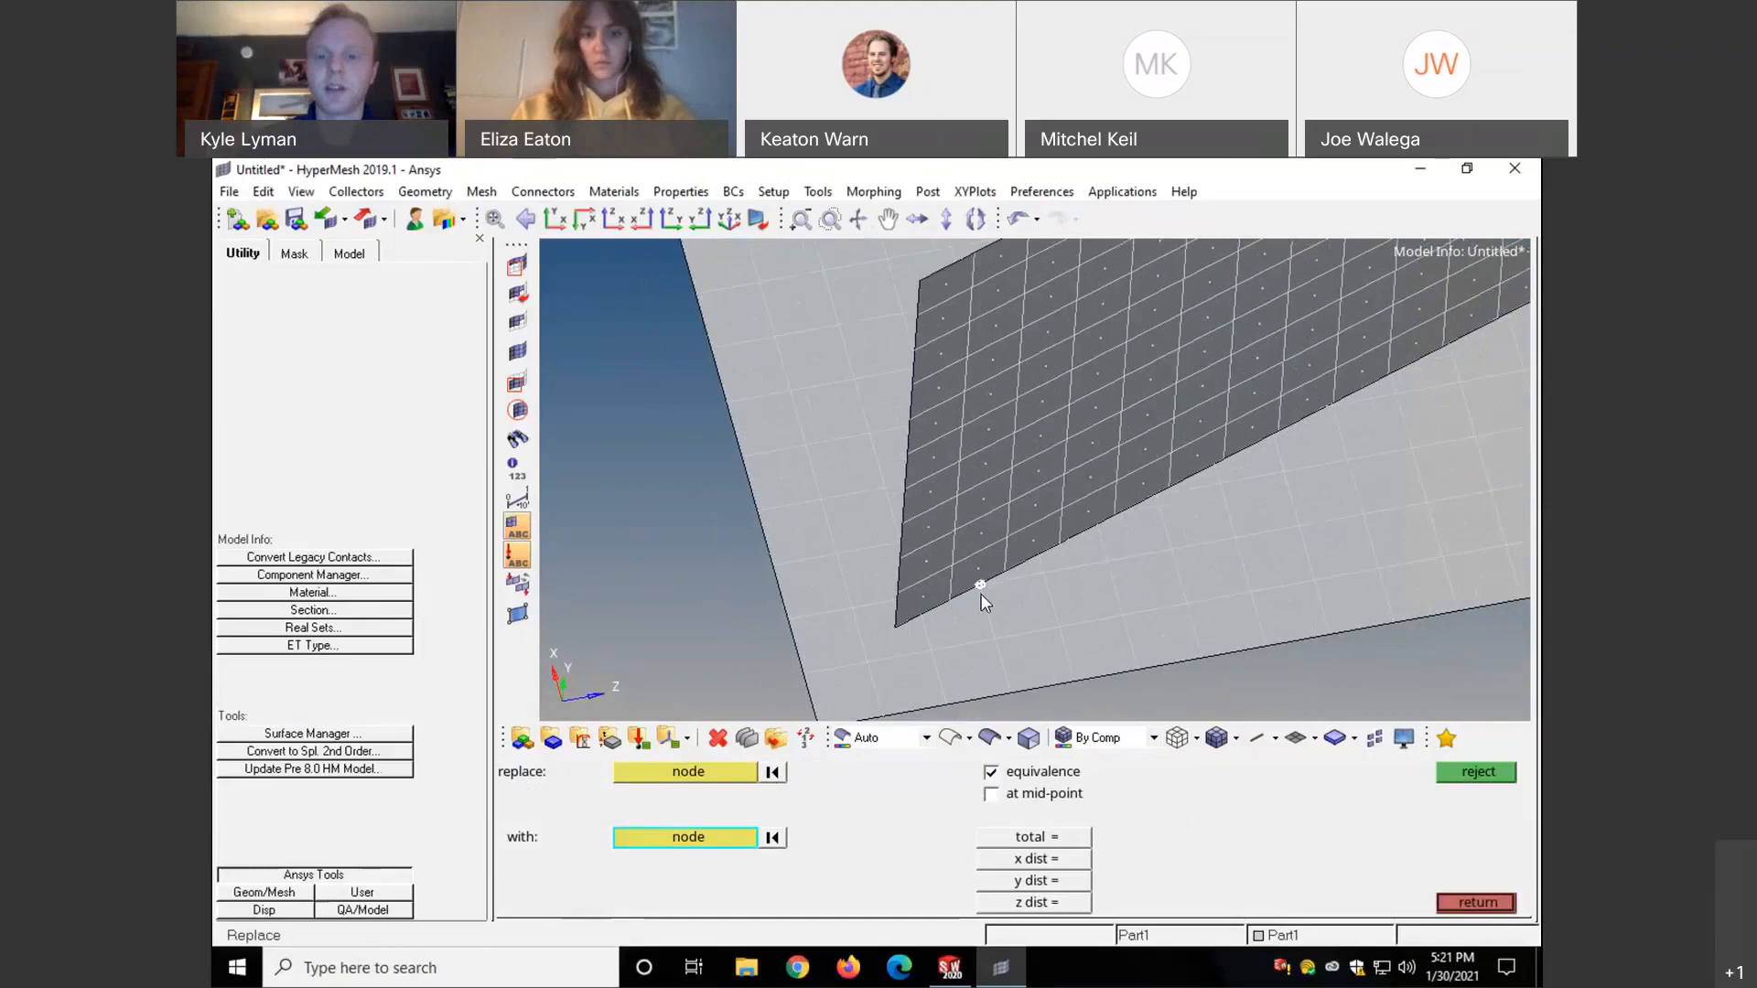
scroll(981, 599, "up", 3)
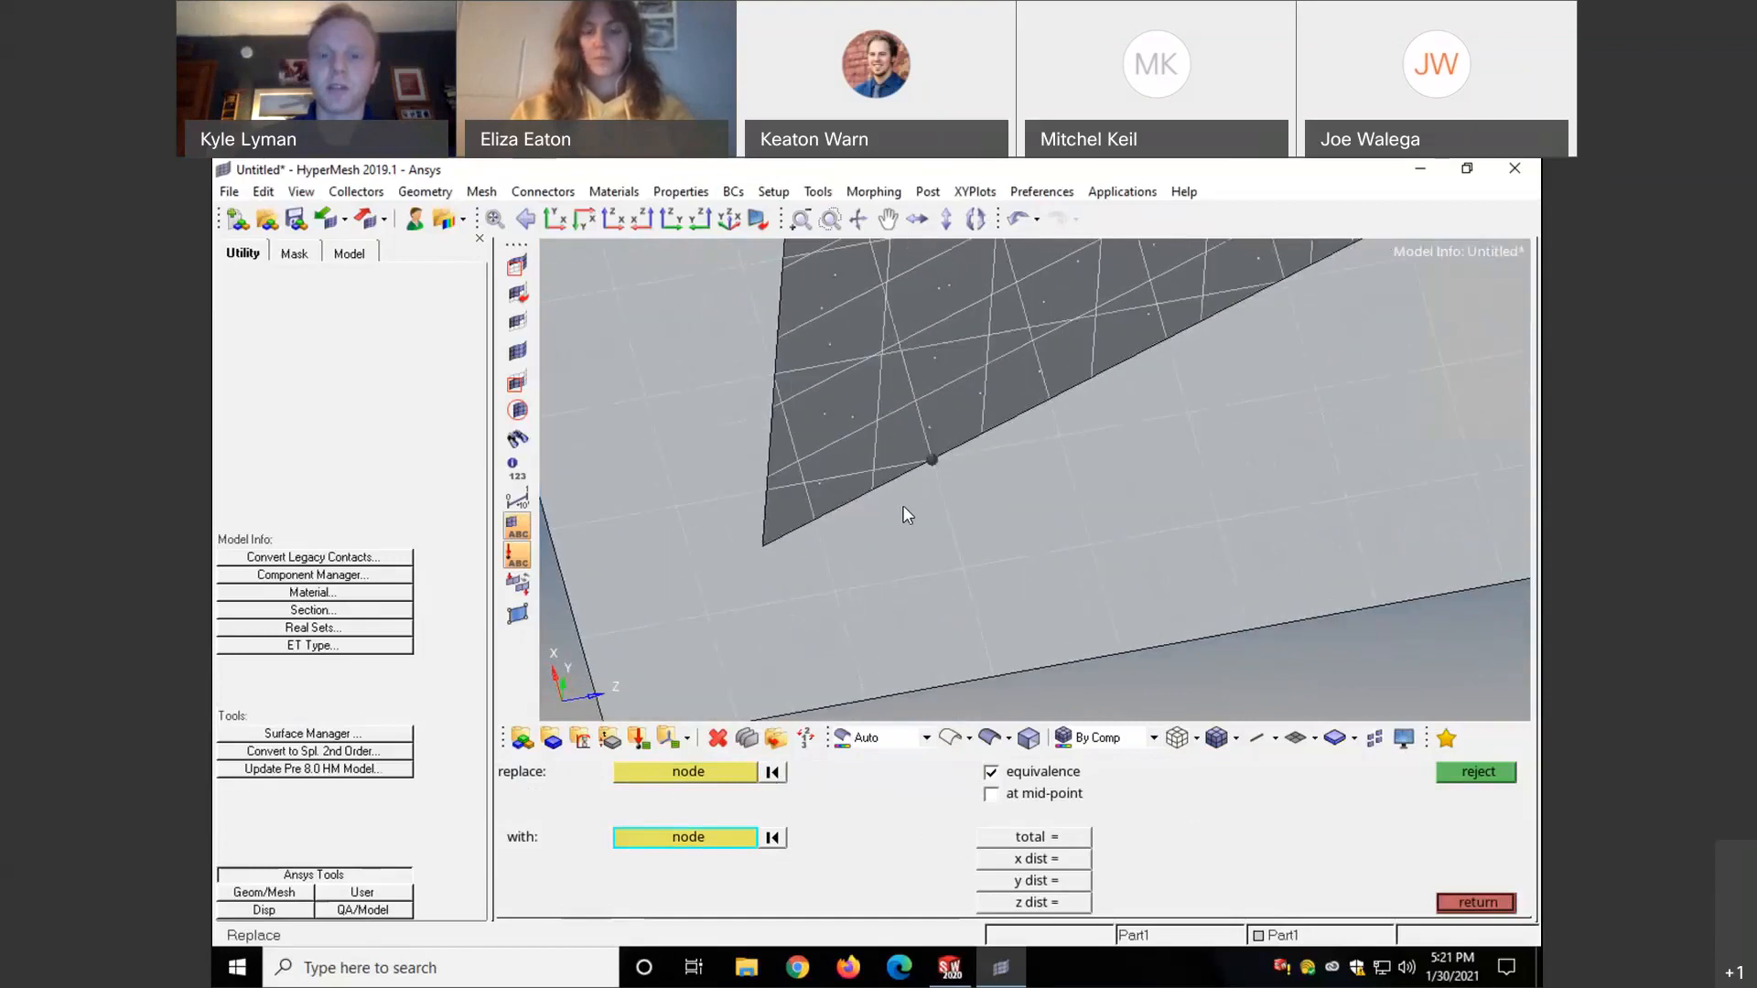
scroll(903, 503, "down", 3)
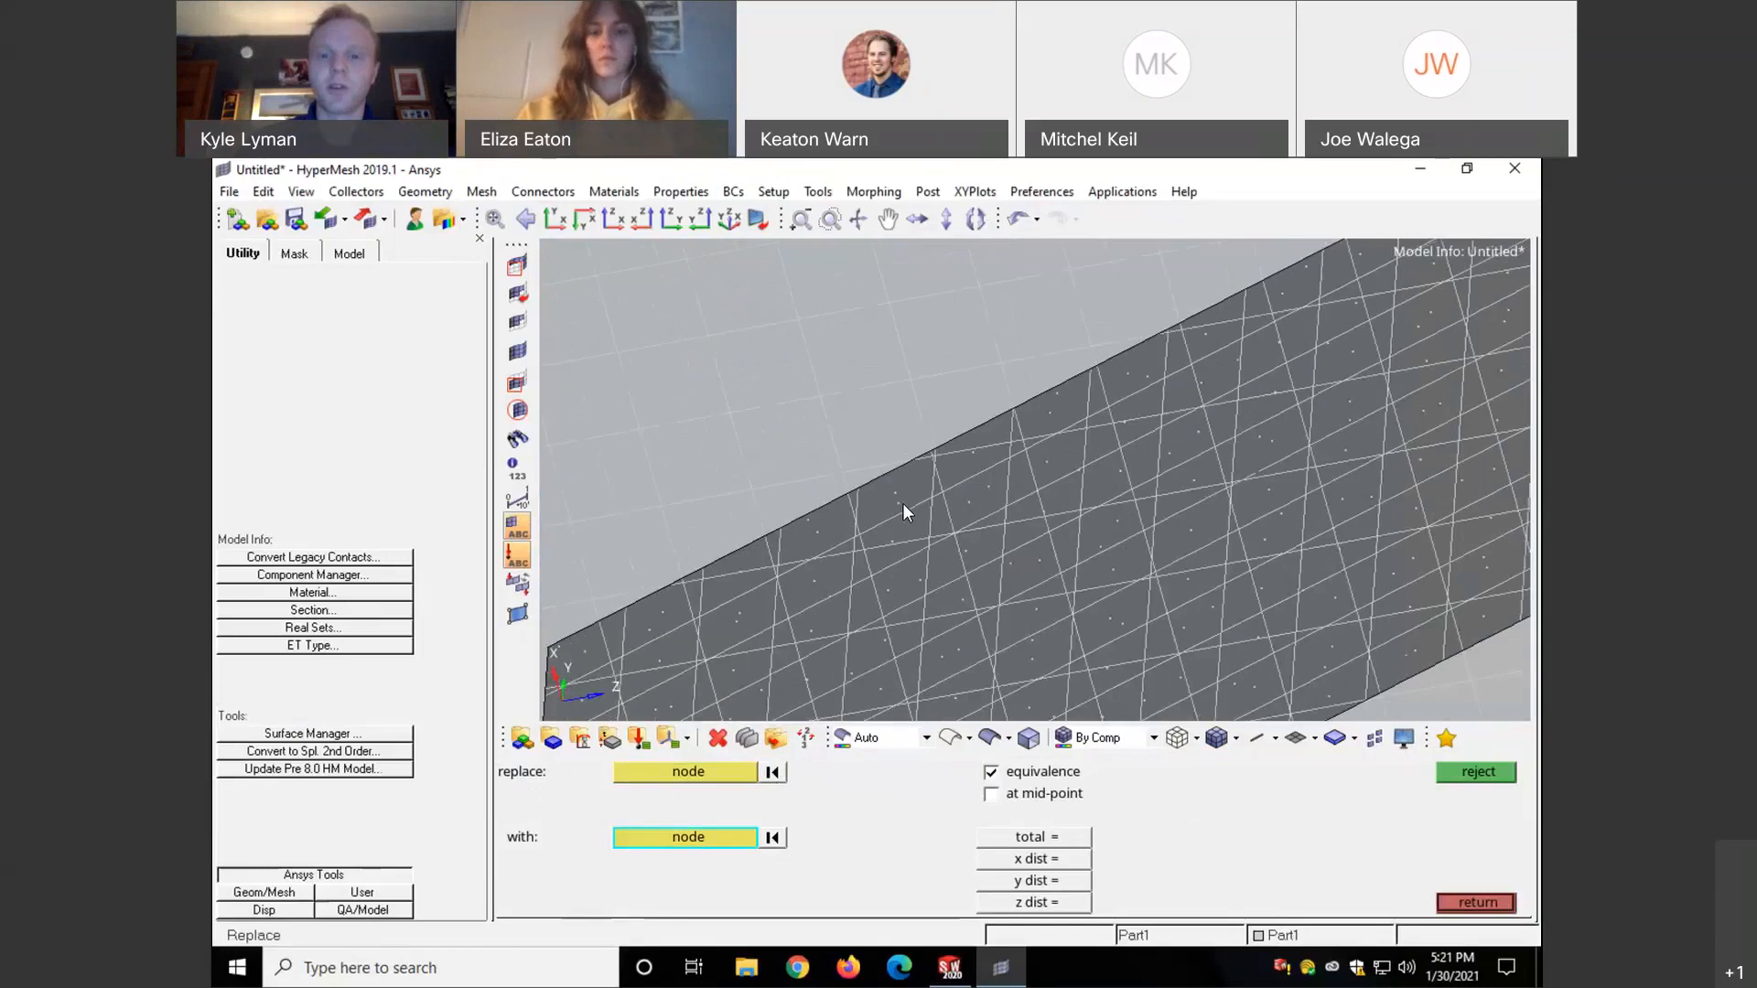
scroll(904, 504, "down", 5)
scroll(921, 533, "down", 10)
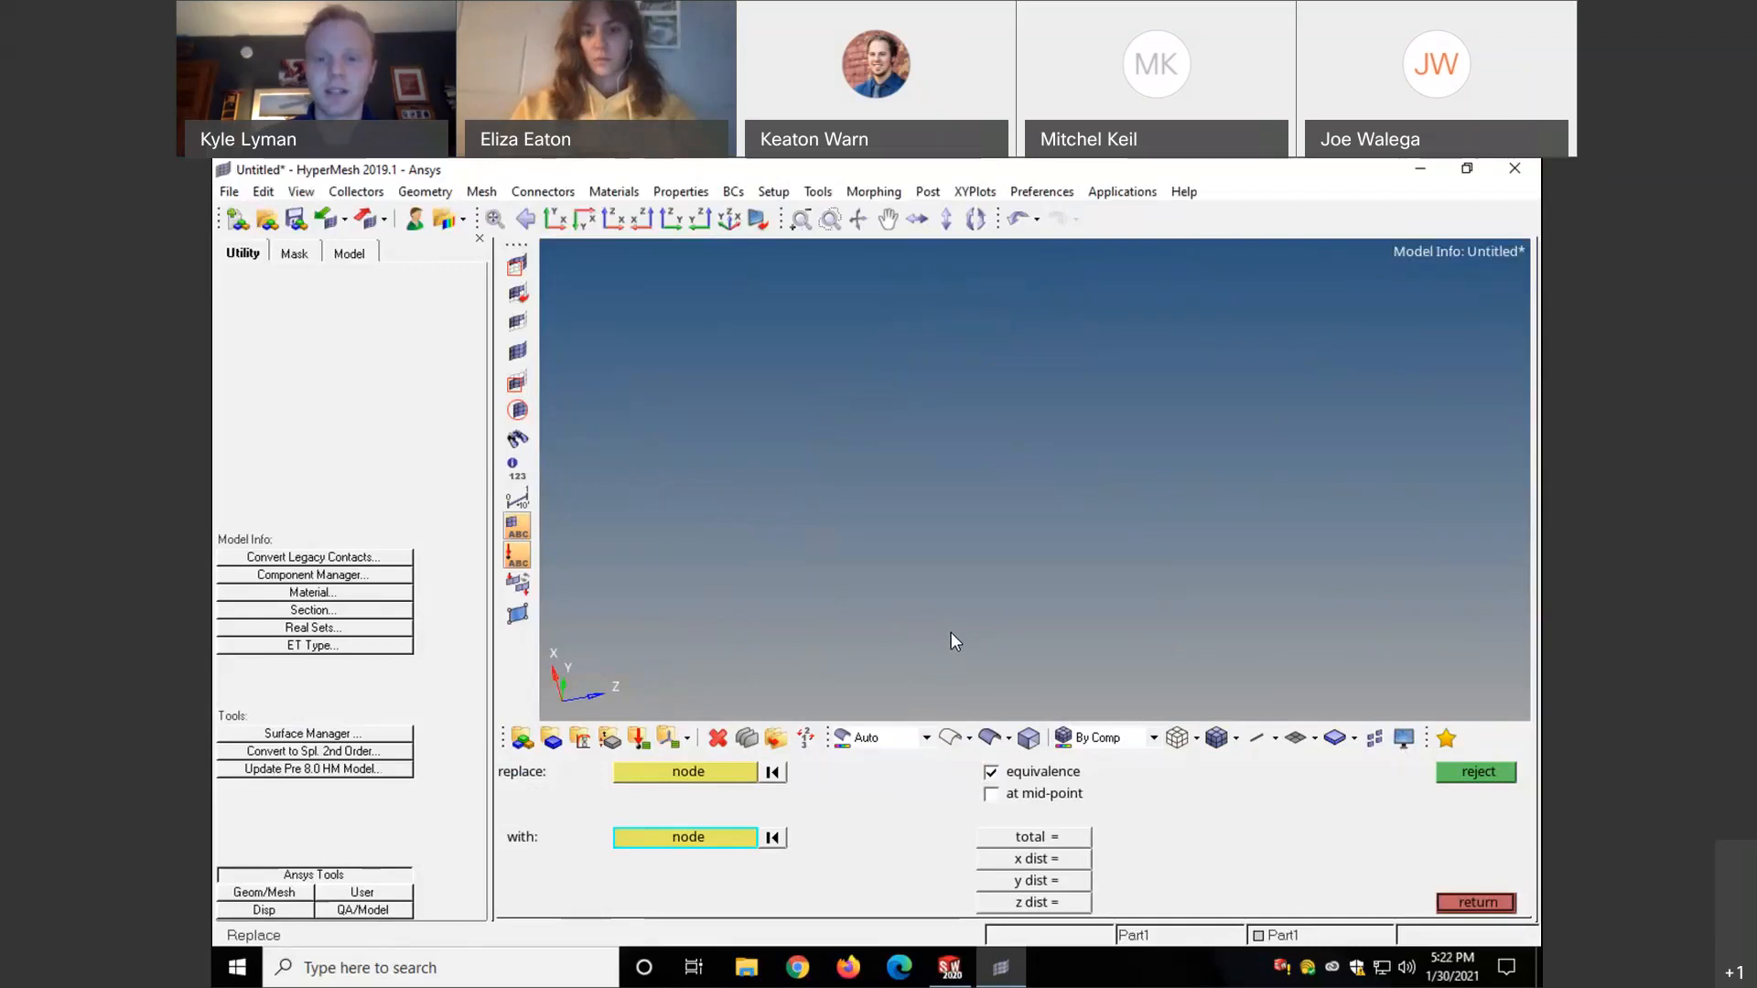
left_click(772, 772)
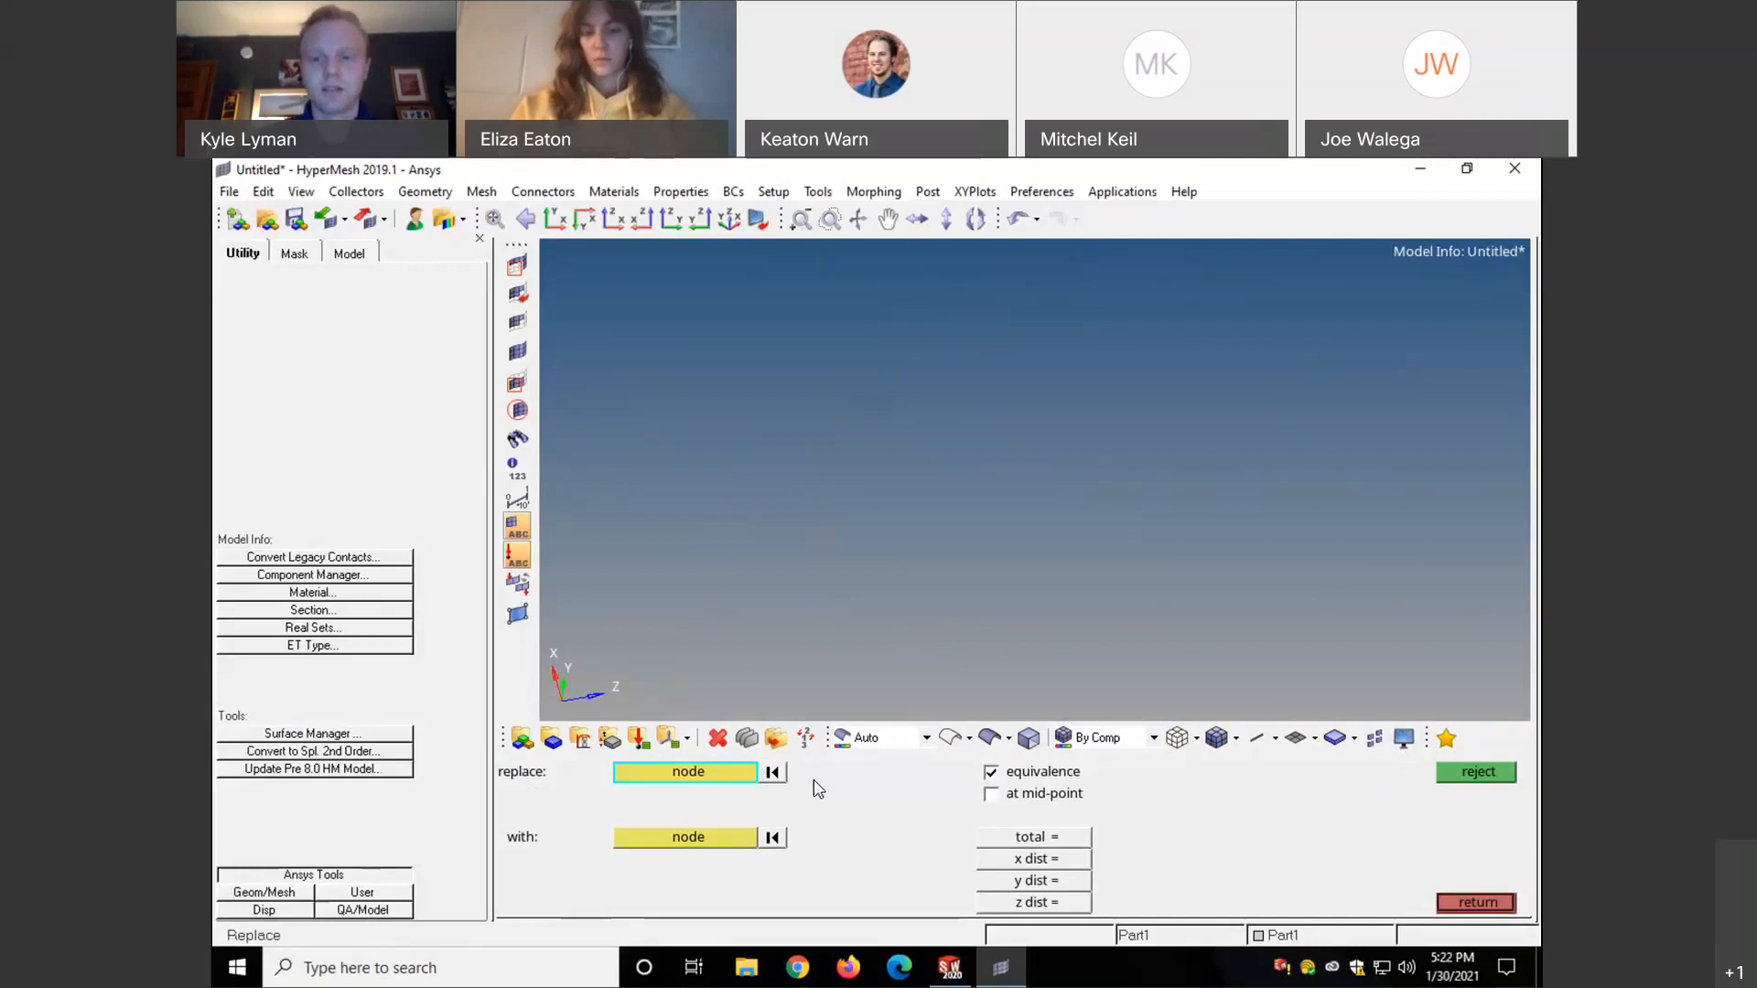
- Replace two base nodes near the long wall's free lower corner with the adjacent nodes on the wall's bottom edge
key("f")
scroll(857, 703, "down", 3)
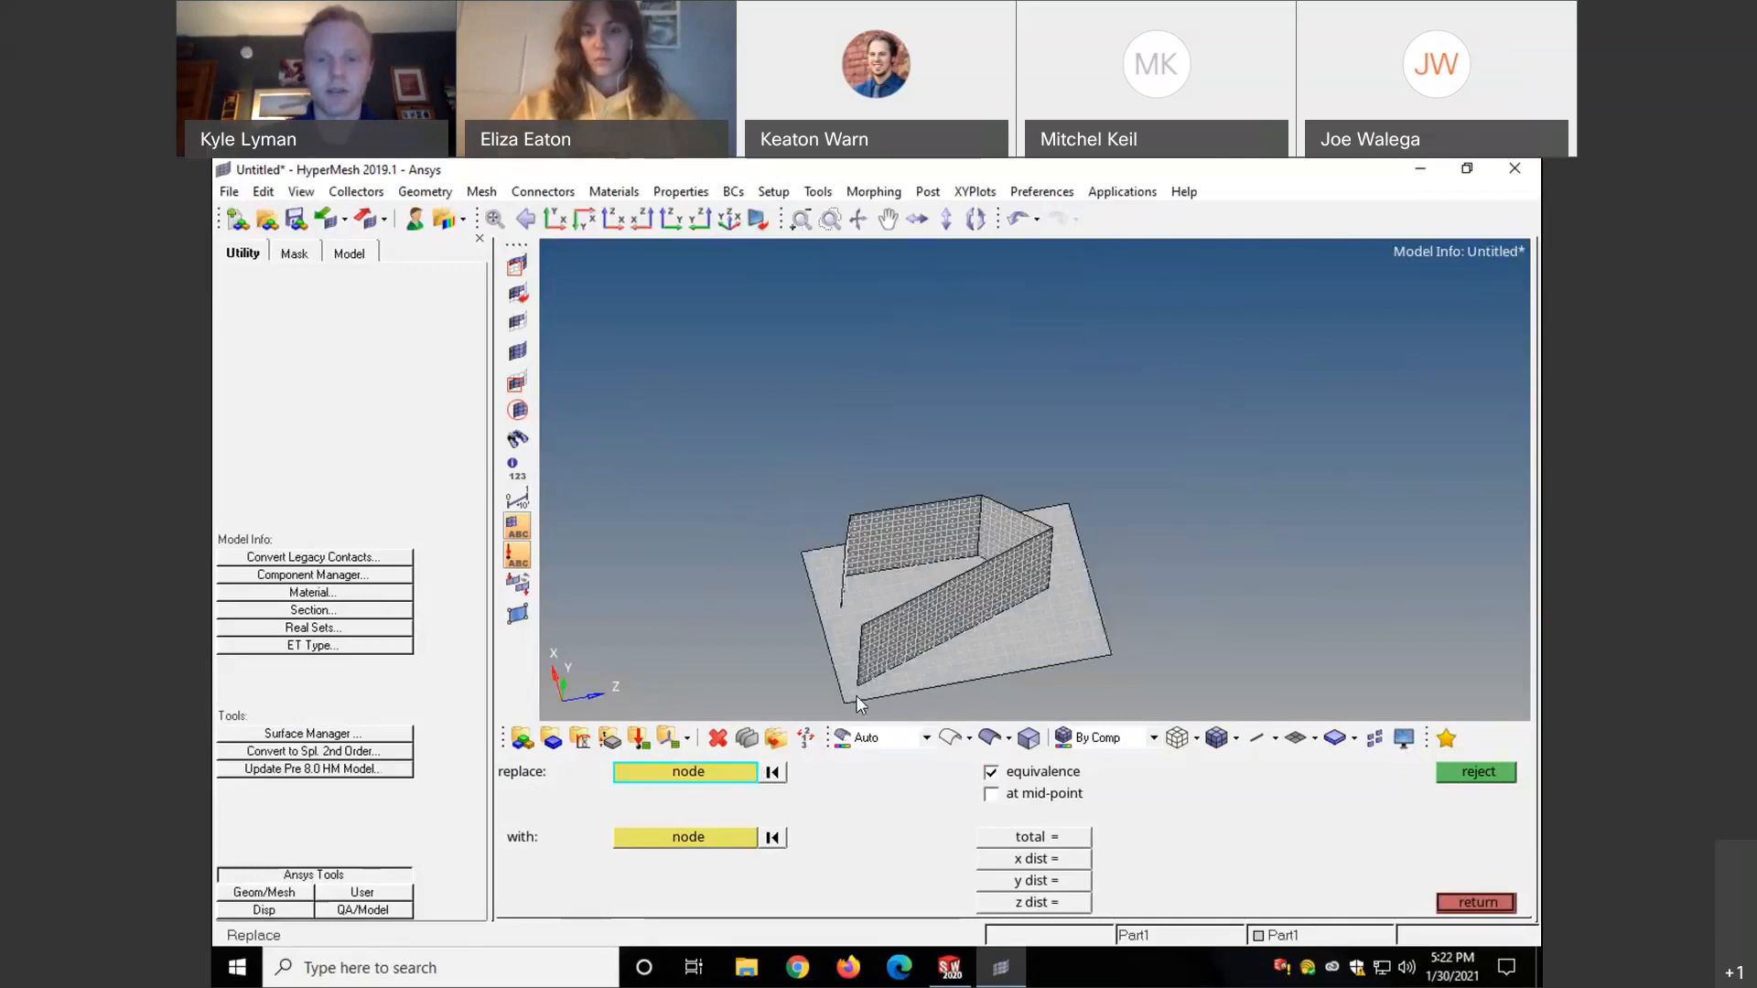
scroll(854, 694, "up", 5)
left_click(927, 655)
left_click(898, 662)
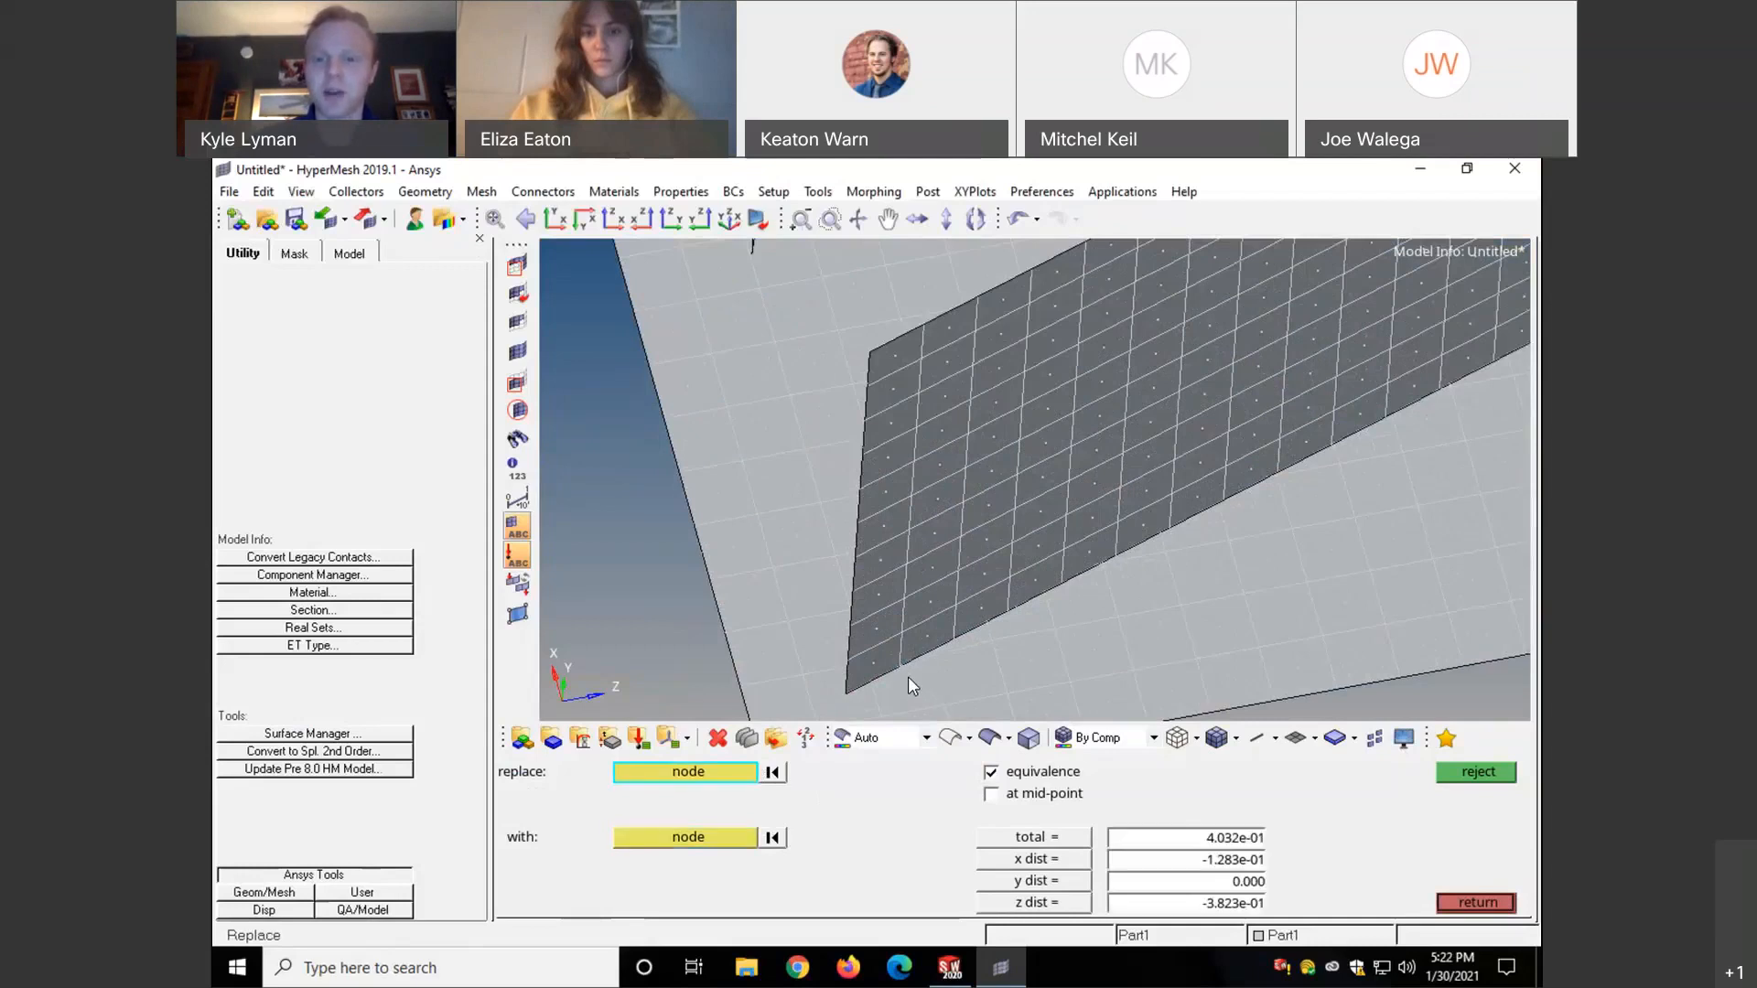
left_click(985, 646)
left_click(1004, 618)
- Try replacing a further base node beside the long wall despite the element loss, inspect the mesh, and undo that replacement
left_click(1047, 612)
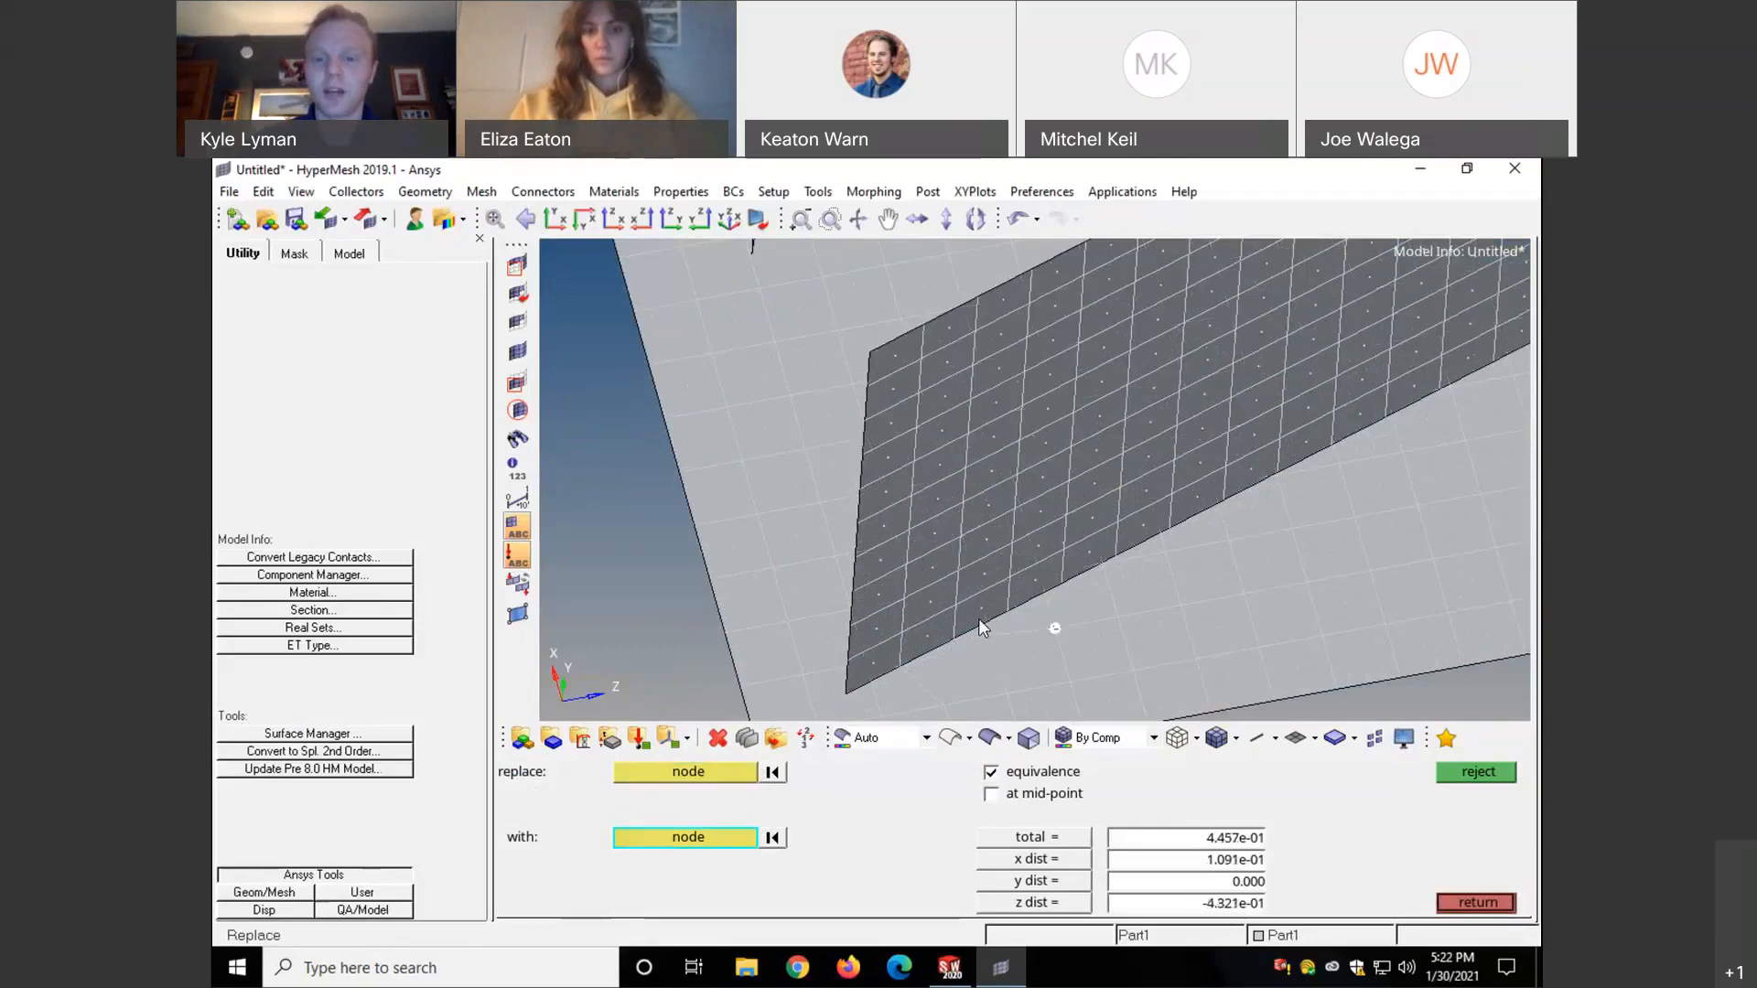
left_click(1005, 614)
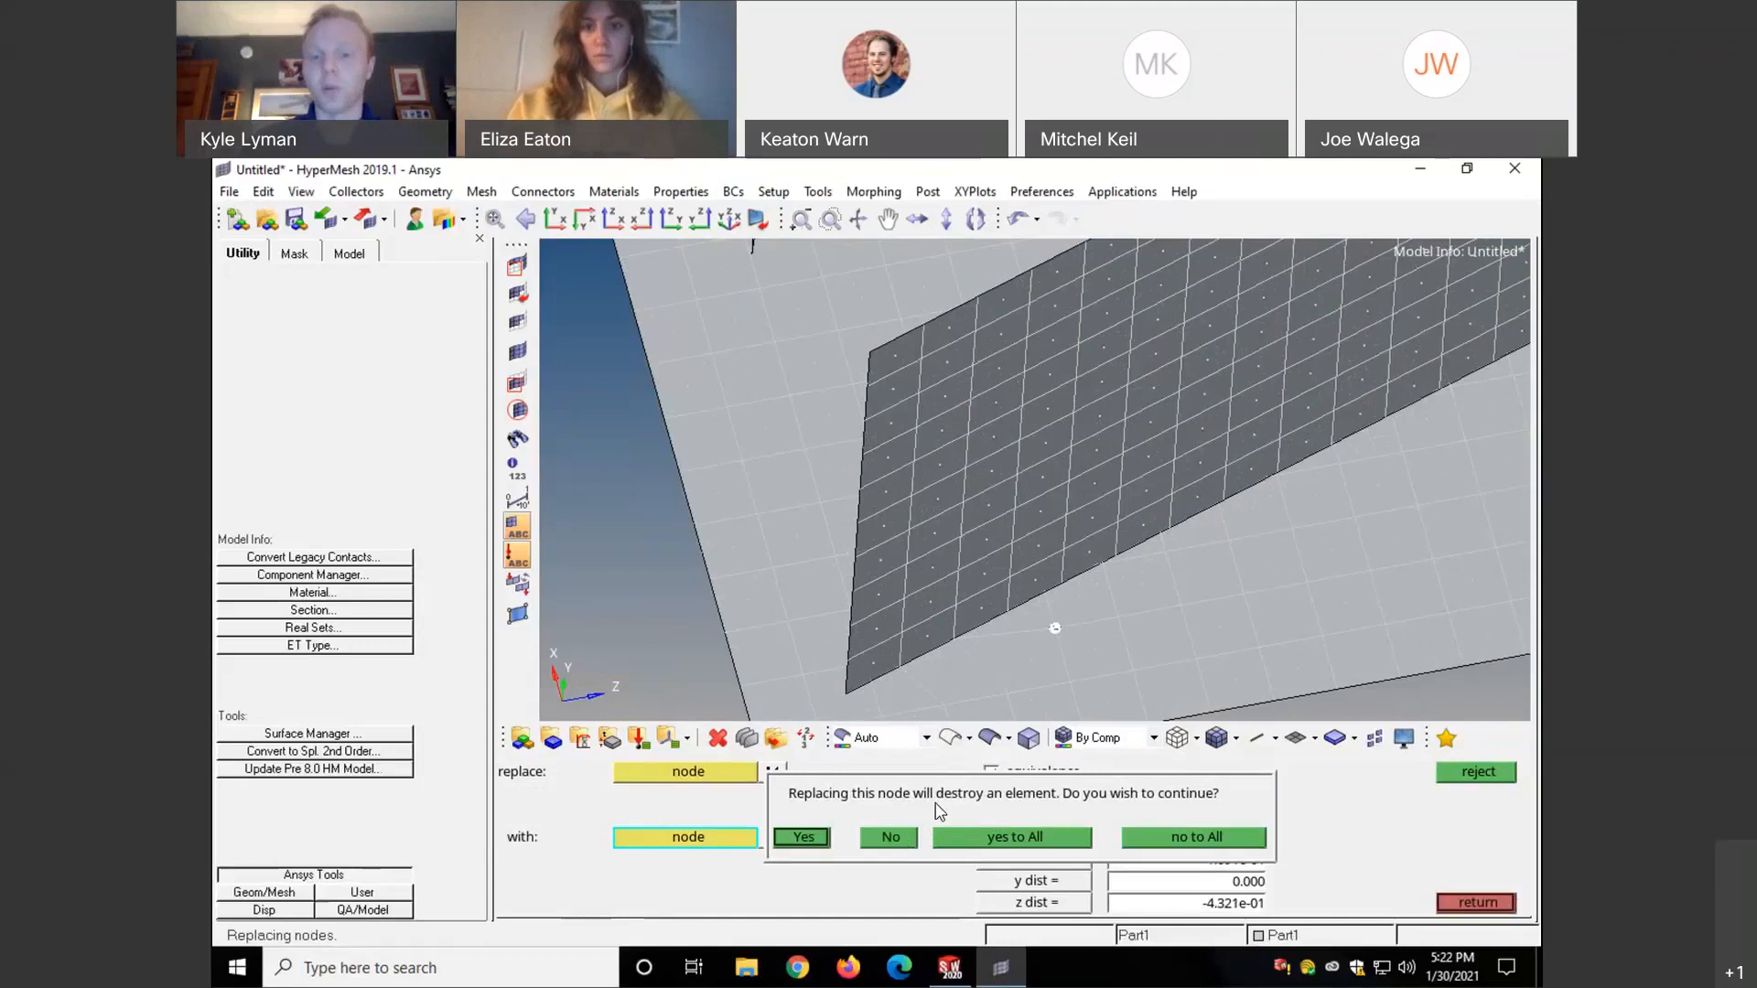
left_click(814, 840)
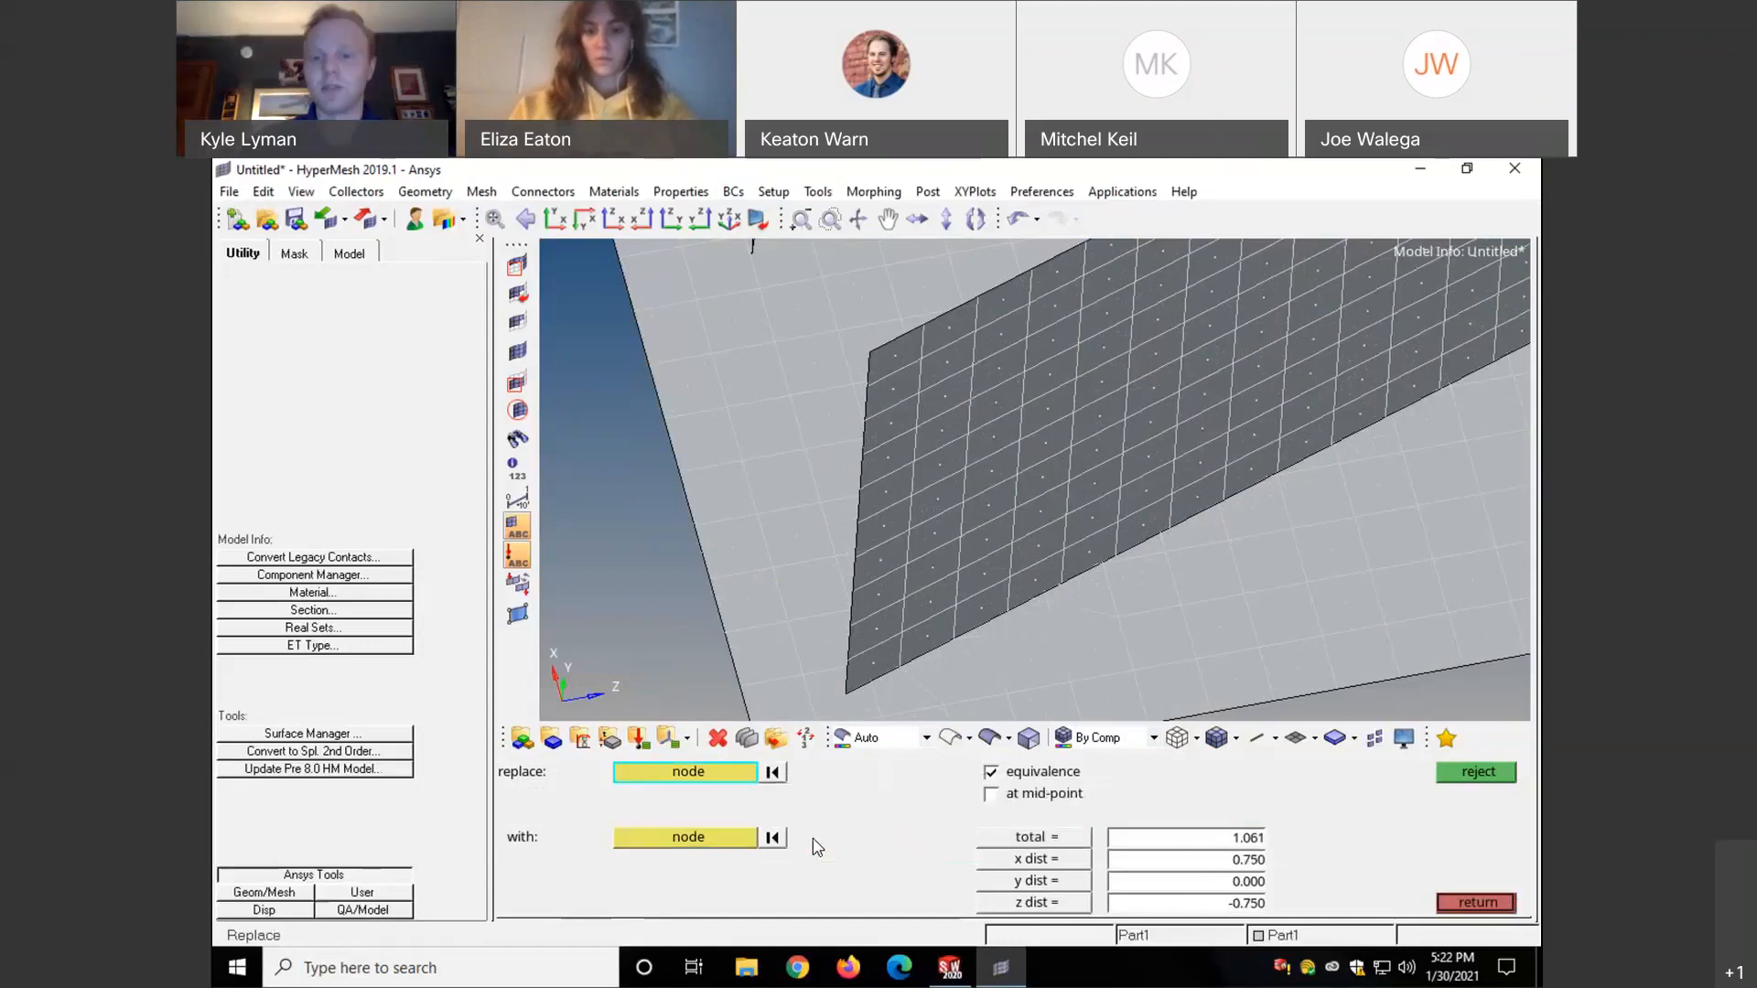
left_click_drag(1052, 628, 1069, 693, "ctrl")
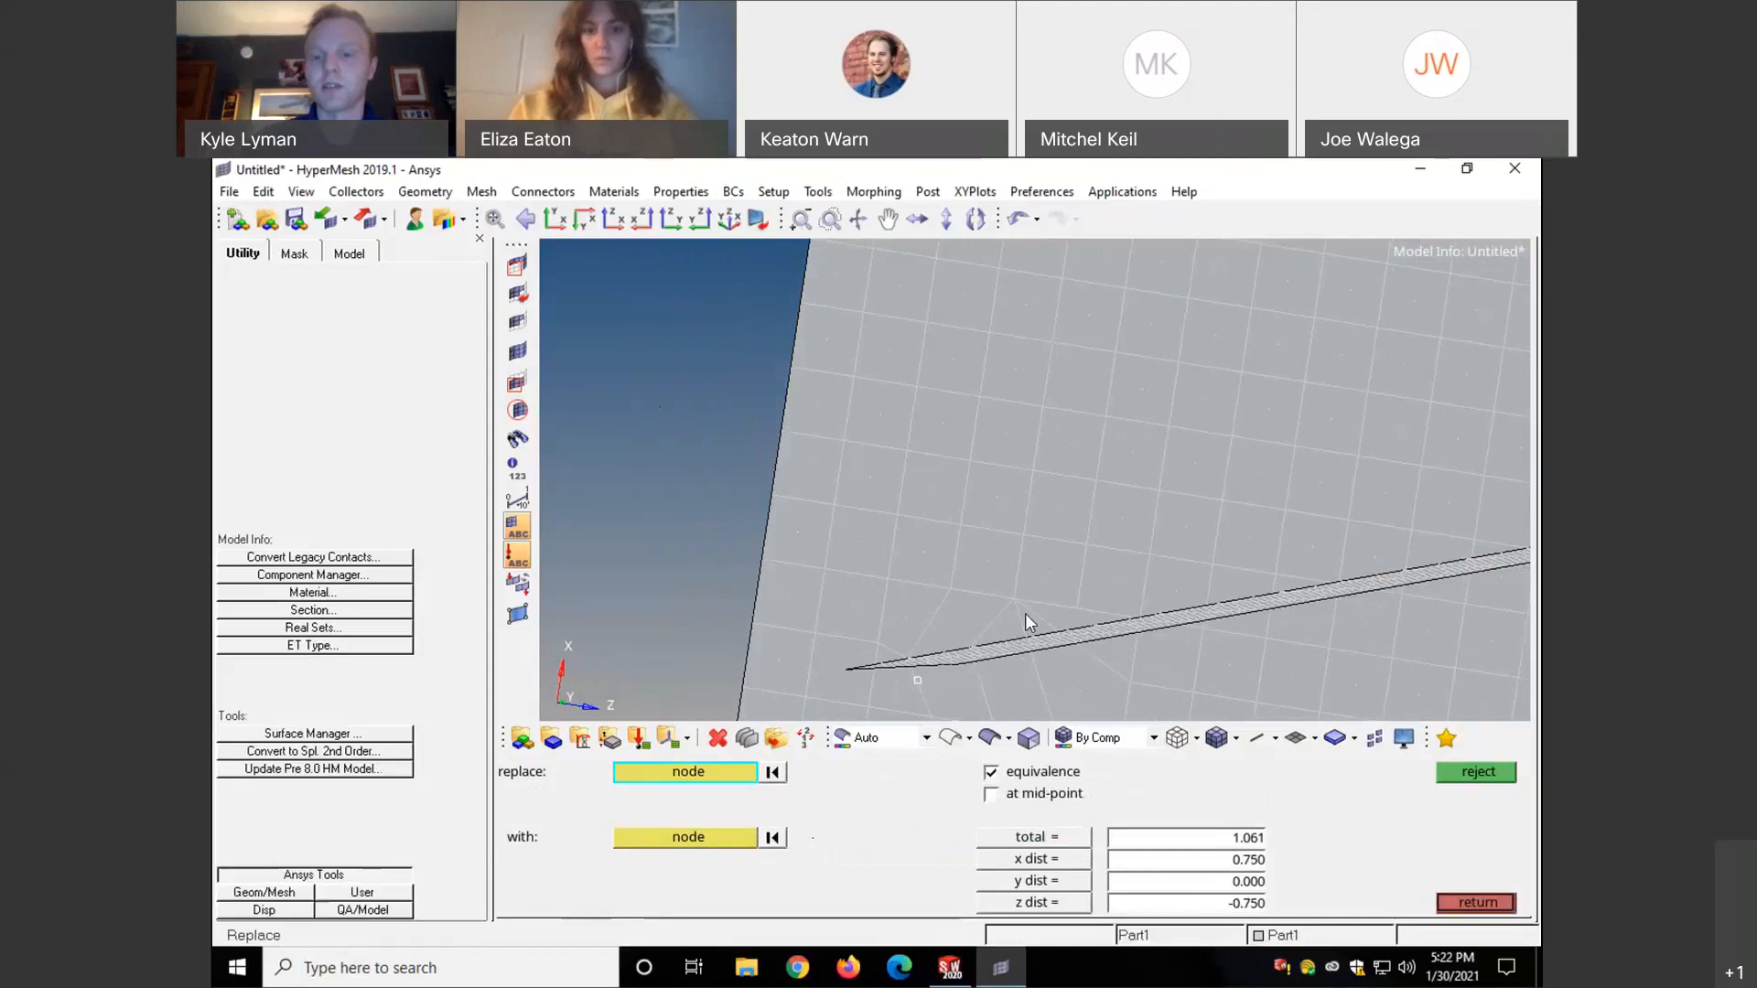
left_click_drag(1063, 690, 1078, 627, "ctrl")
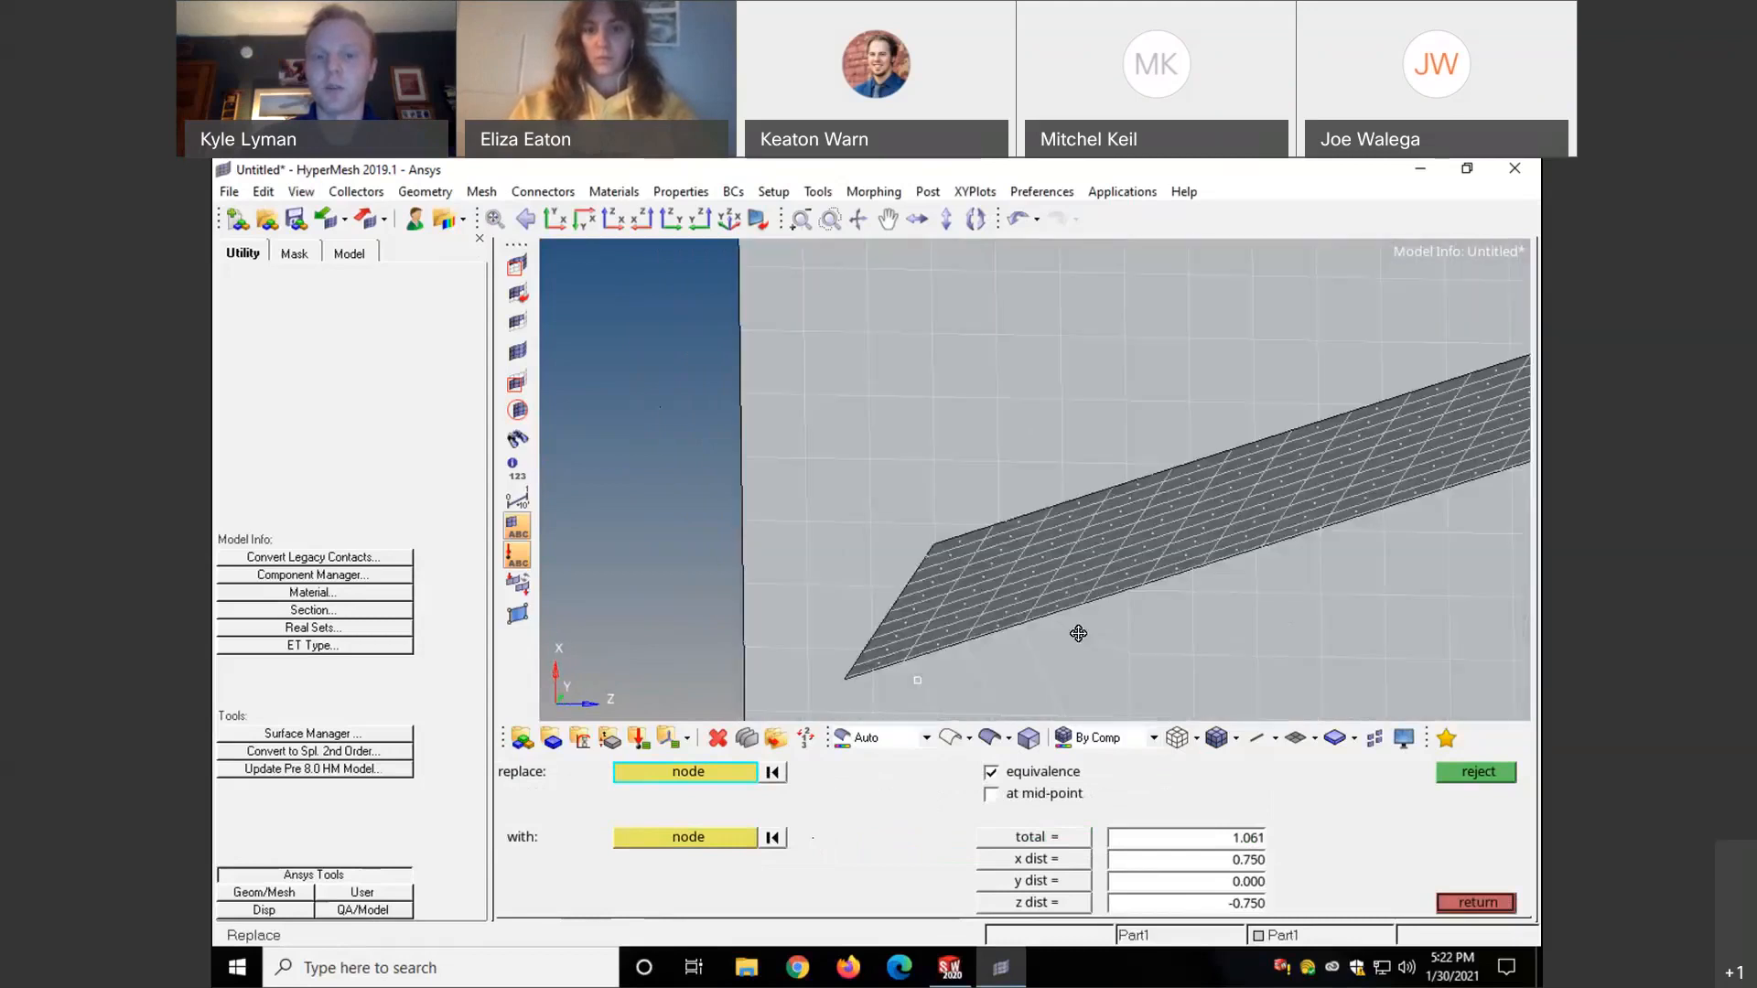
left_click(1016, 221)
- Replace three more base nodes along the long wall with the adjacent nodes on its bottom edge
left_click_drag(1083, 661, 1032, 627, "ctrl")
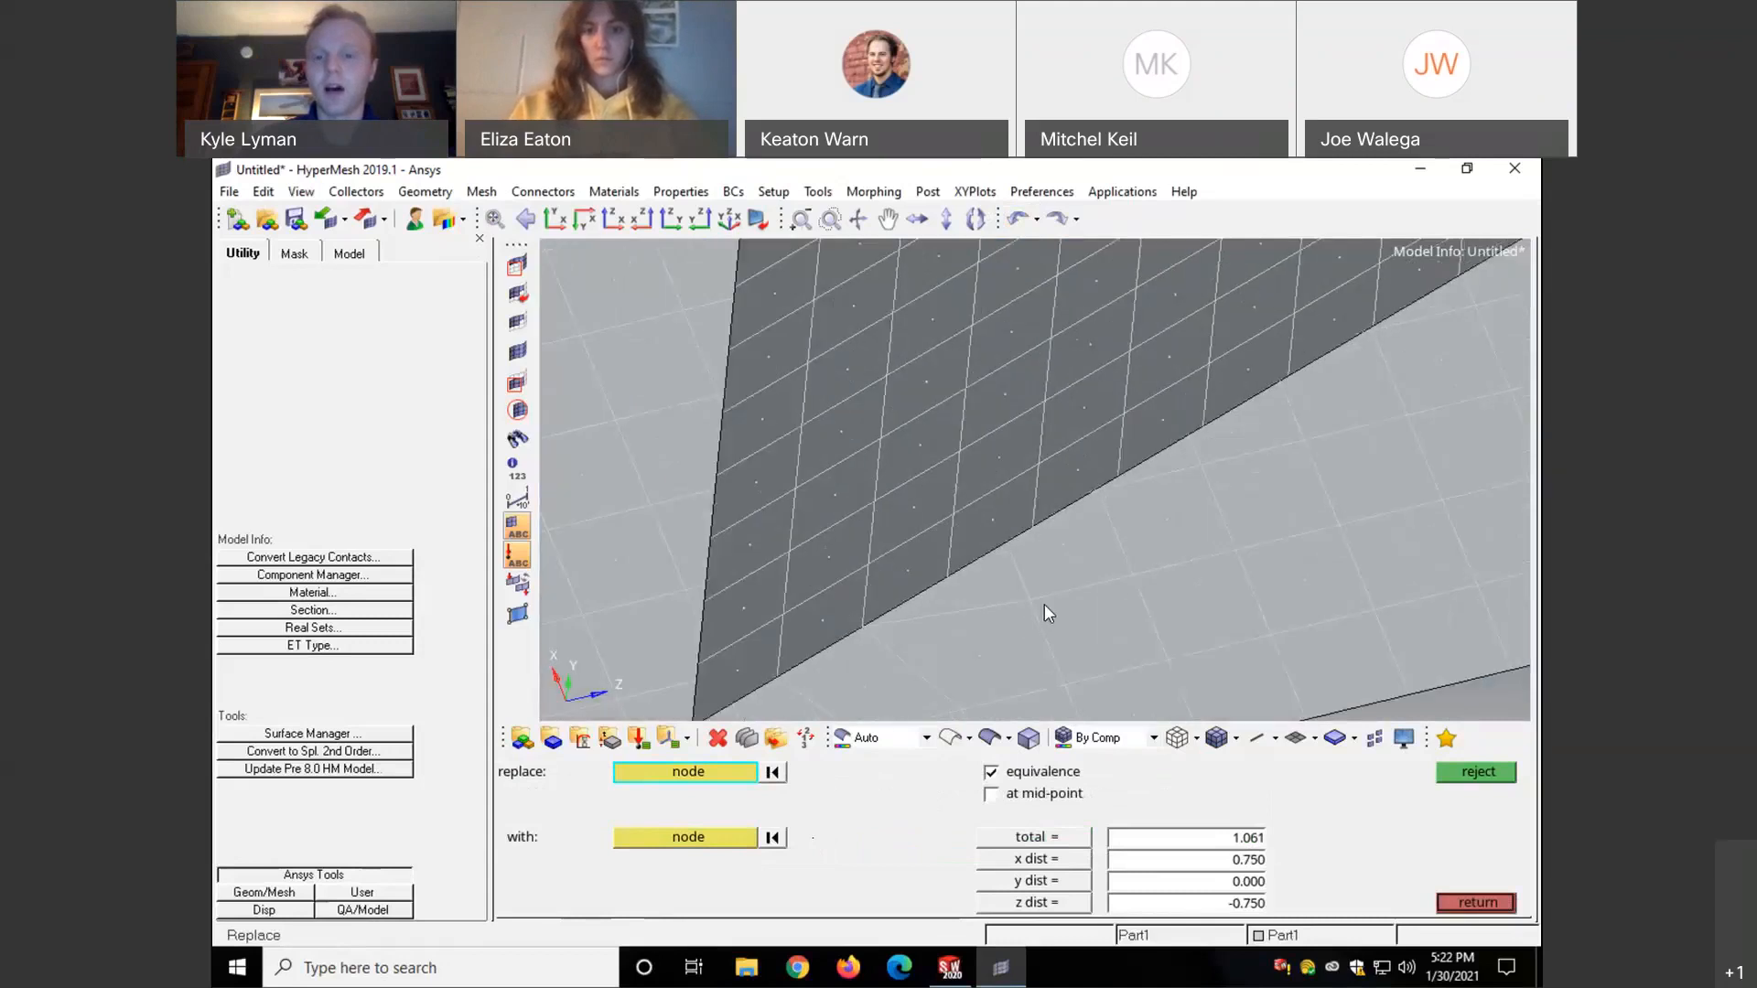
left_click(979, 564)
left_click(970, 557)
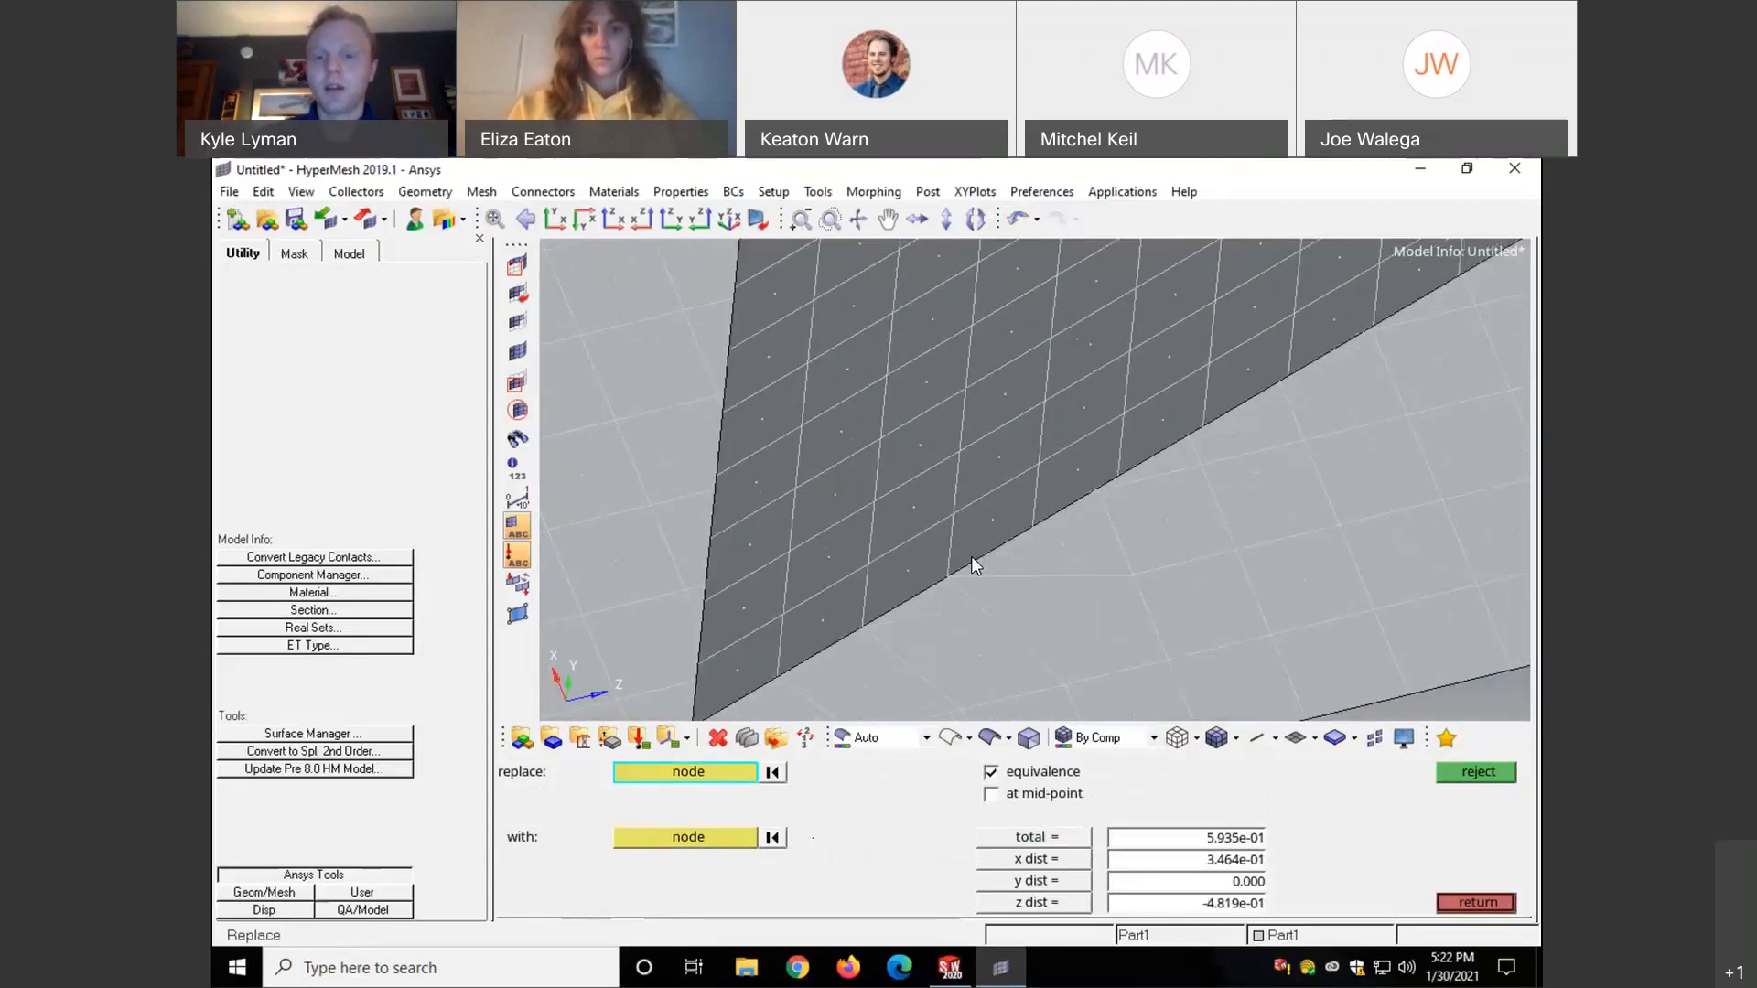
left_click(1142, 556)
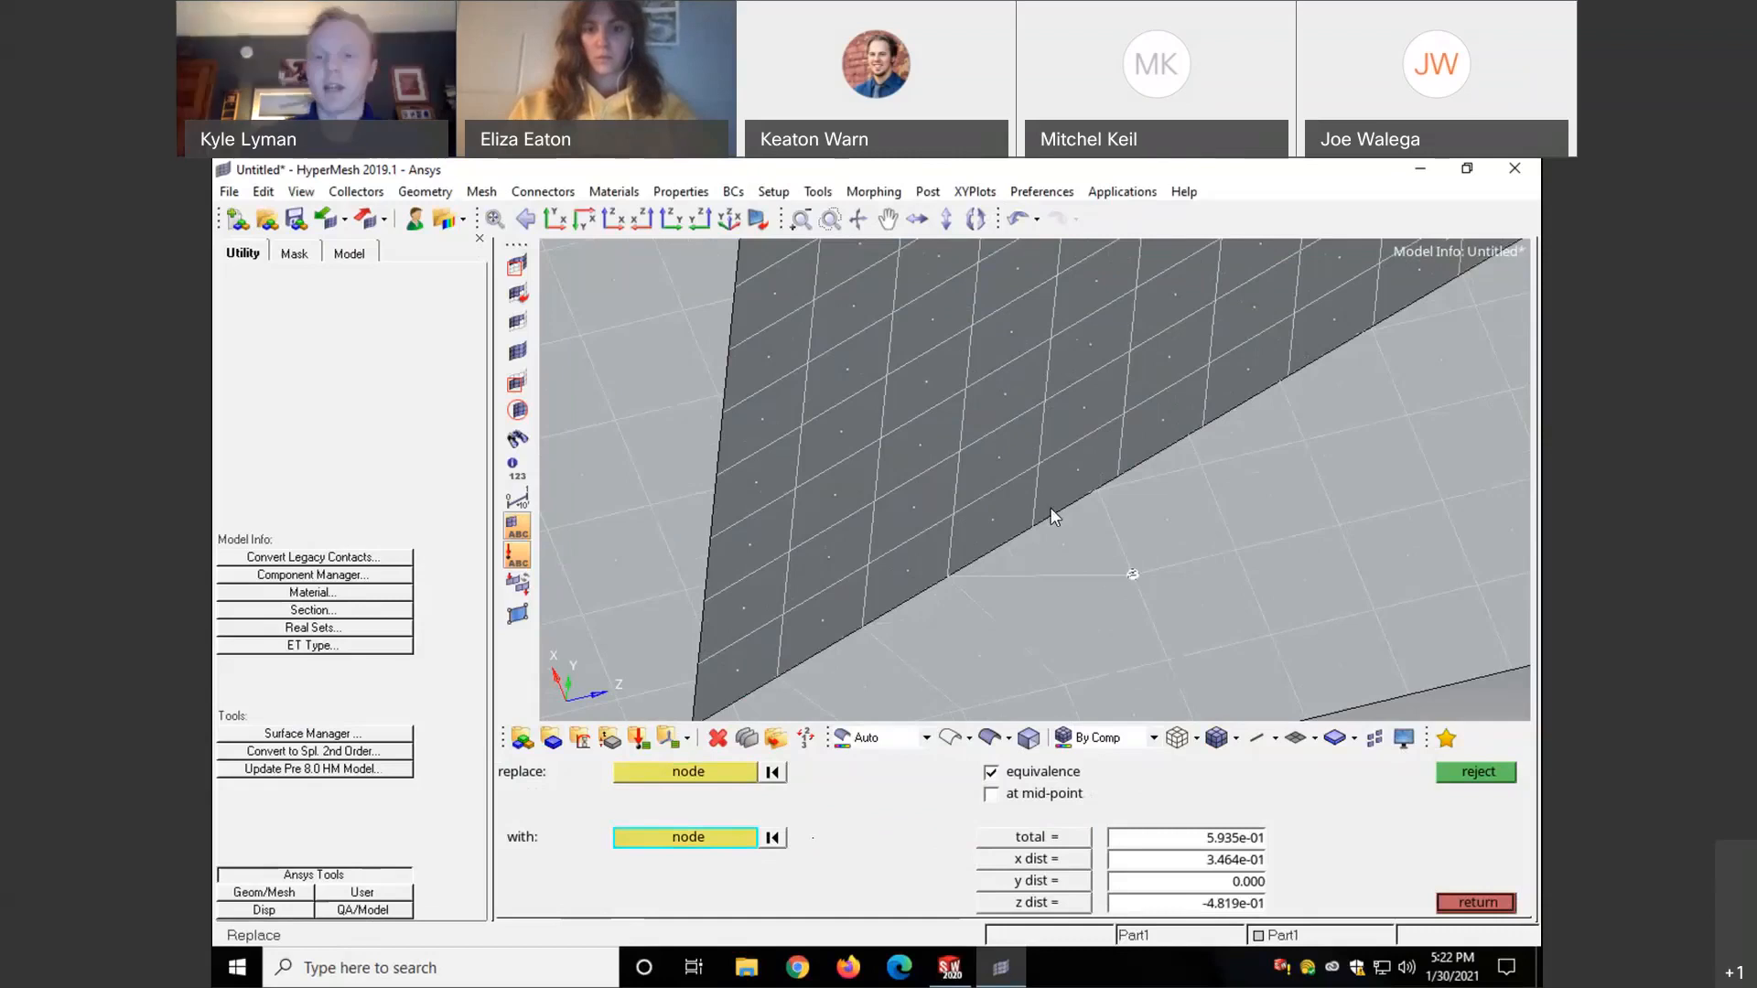
left_click(1051, 510)
left_click(1211, 465)
left_click(1124, 464)
- Replace two more base nodes along the long wall with adjacent nodes on its bottom edge, accepting the element loss
scroll(1092, 565, "down", 1, "ctrl")
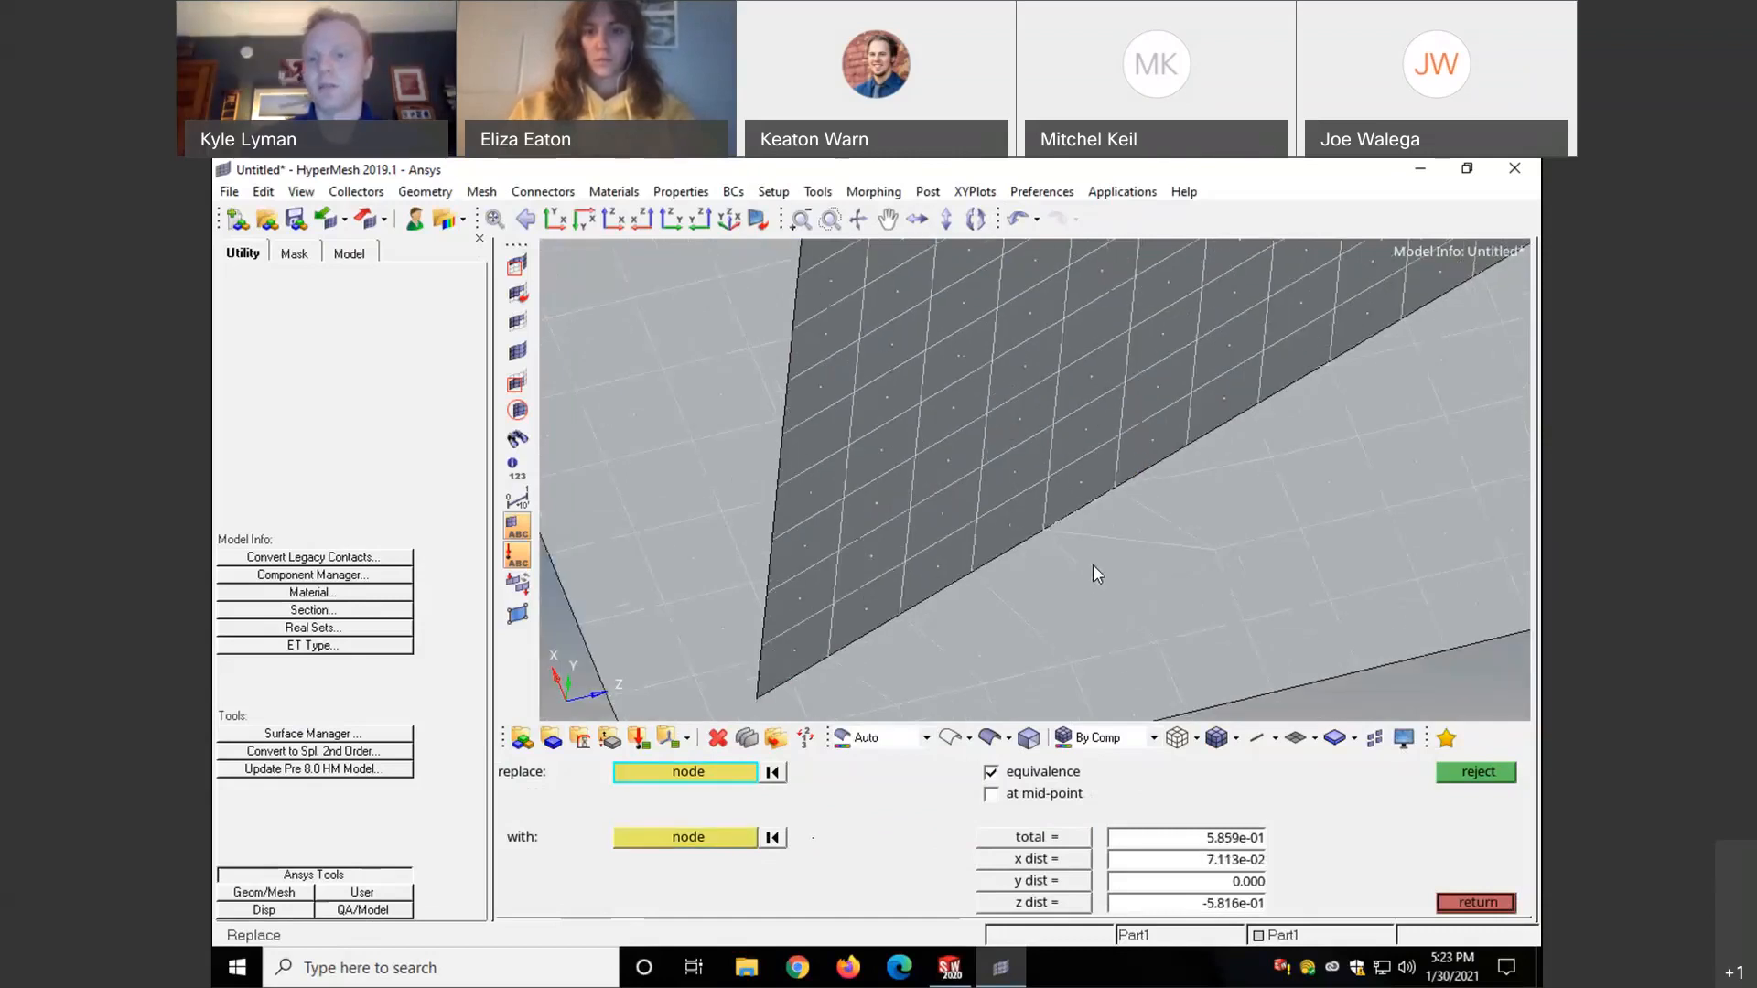
key("f")
scroll(1013, 628, "up", 5, "ctrl")
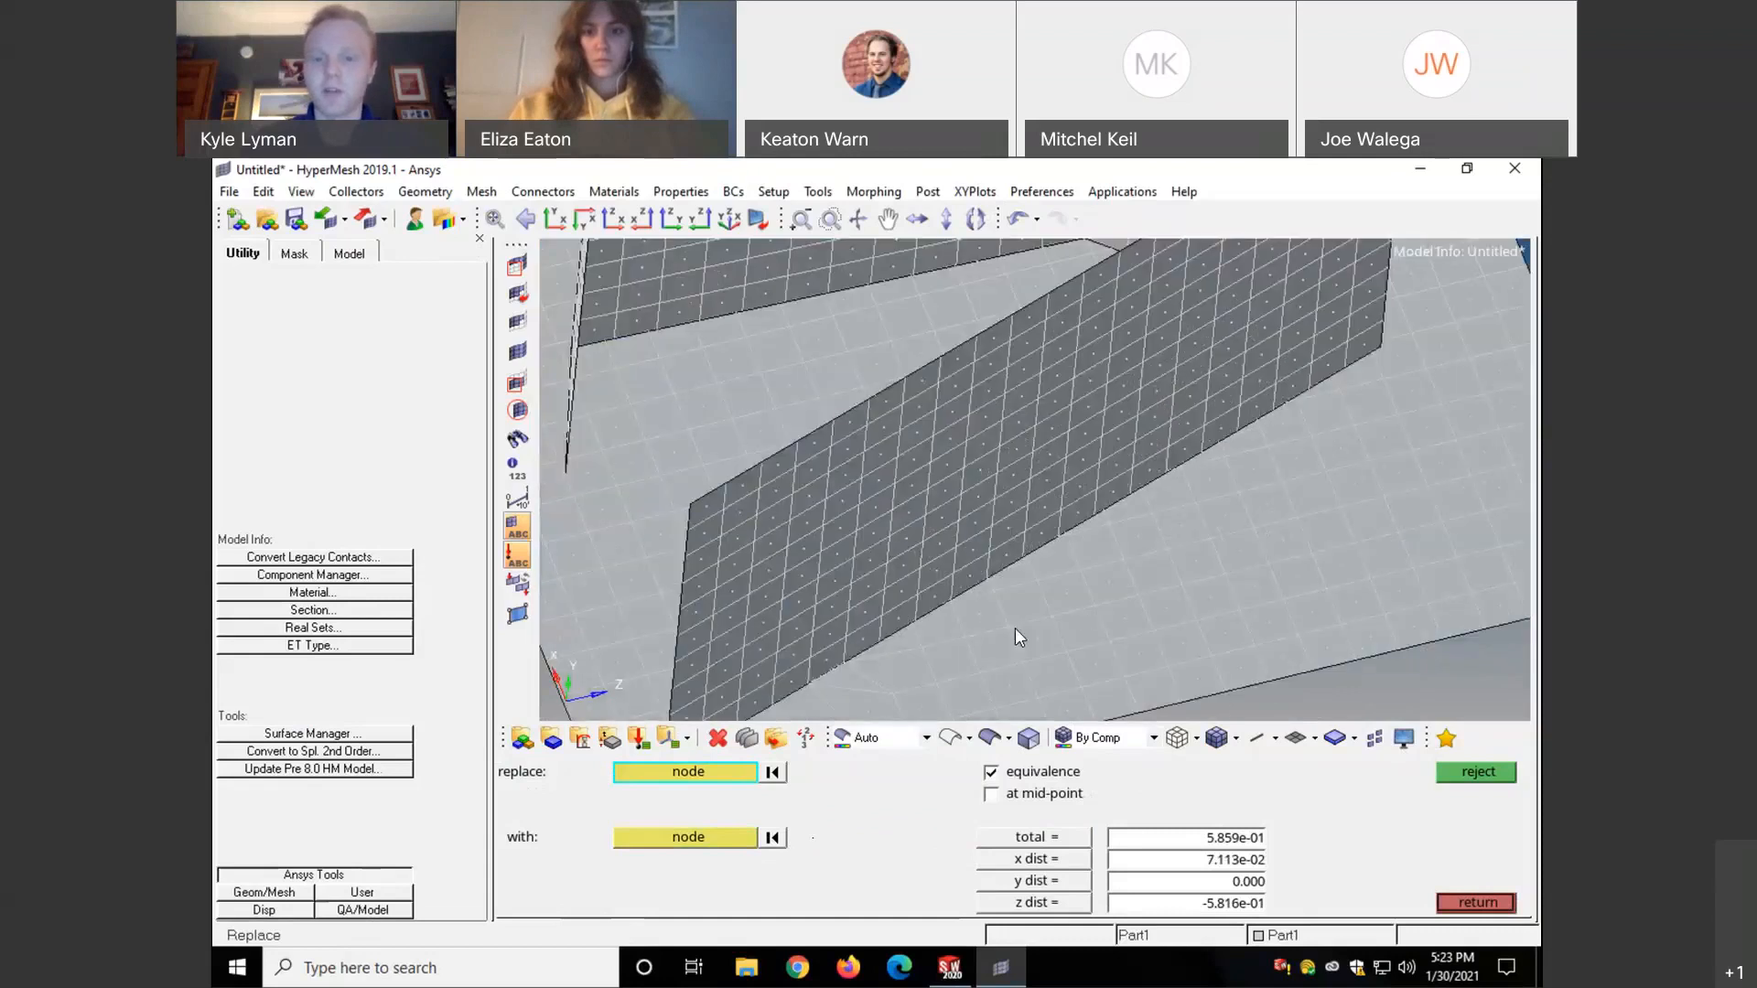
left_click(956, 569)
left_click(939, 593)
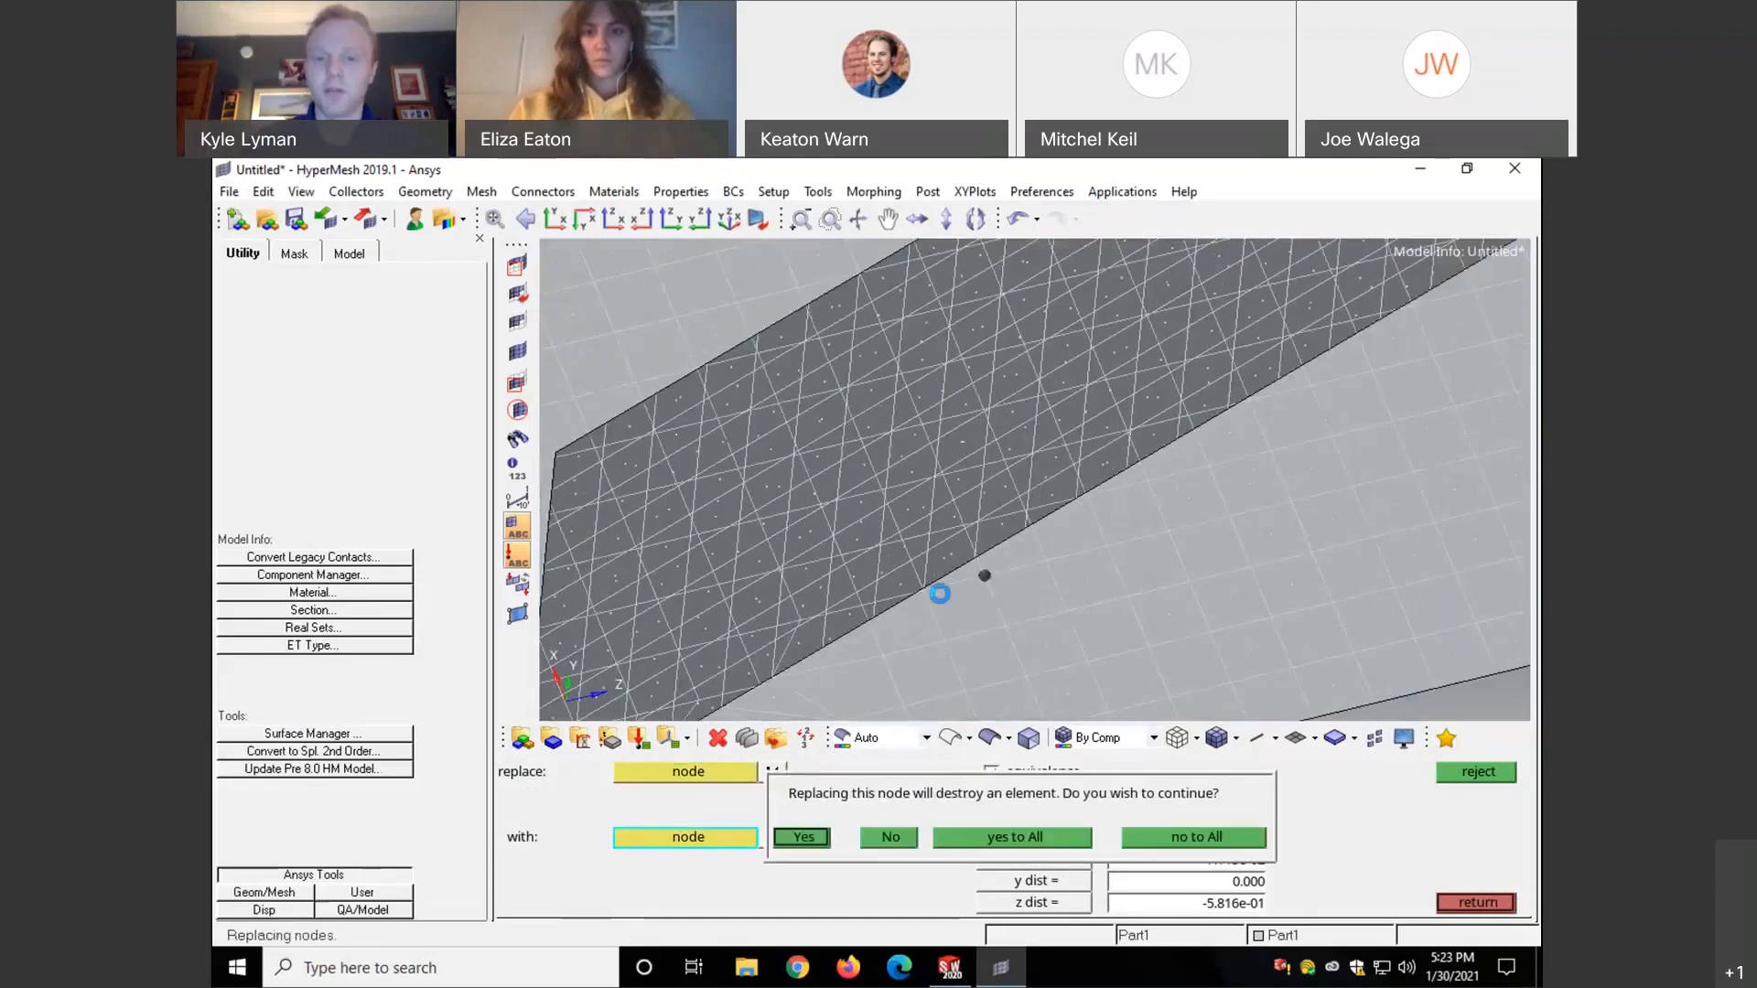
key("Return")
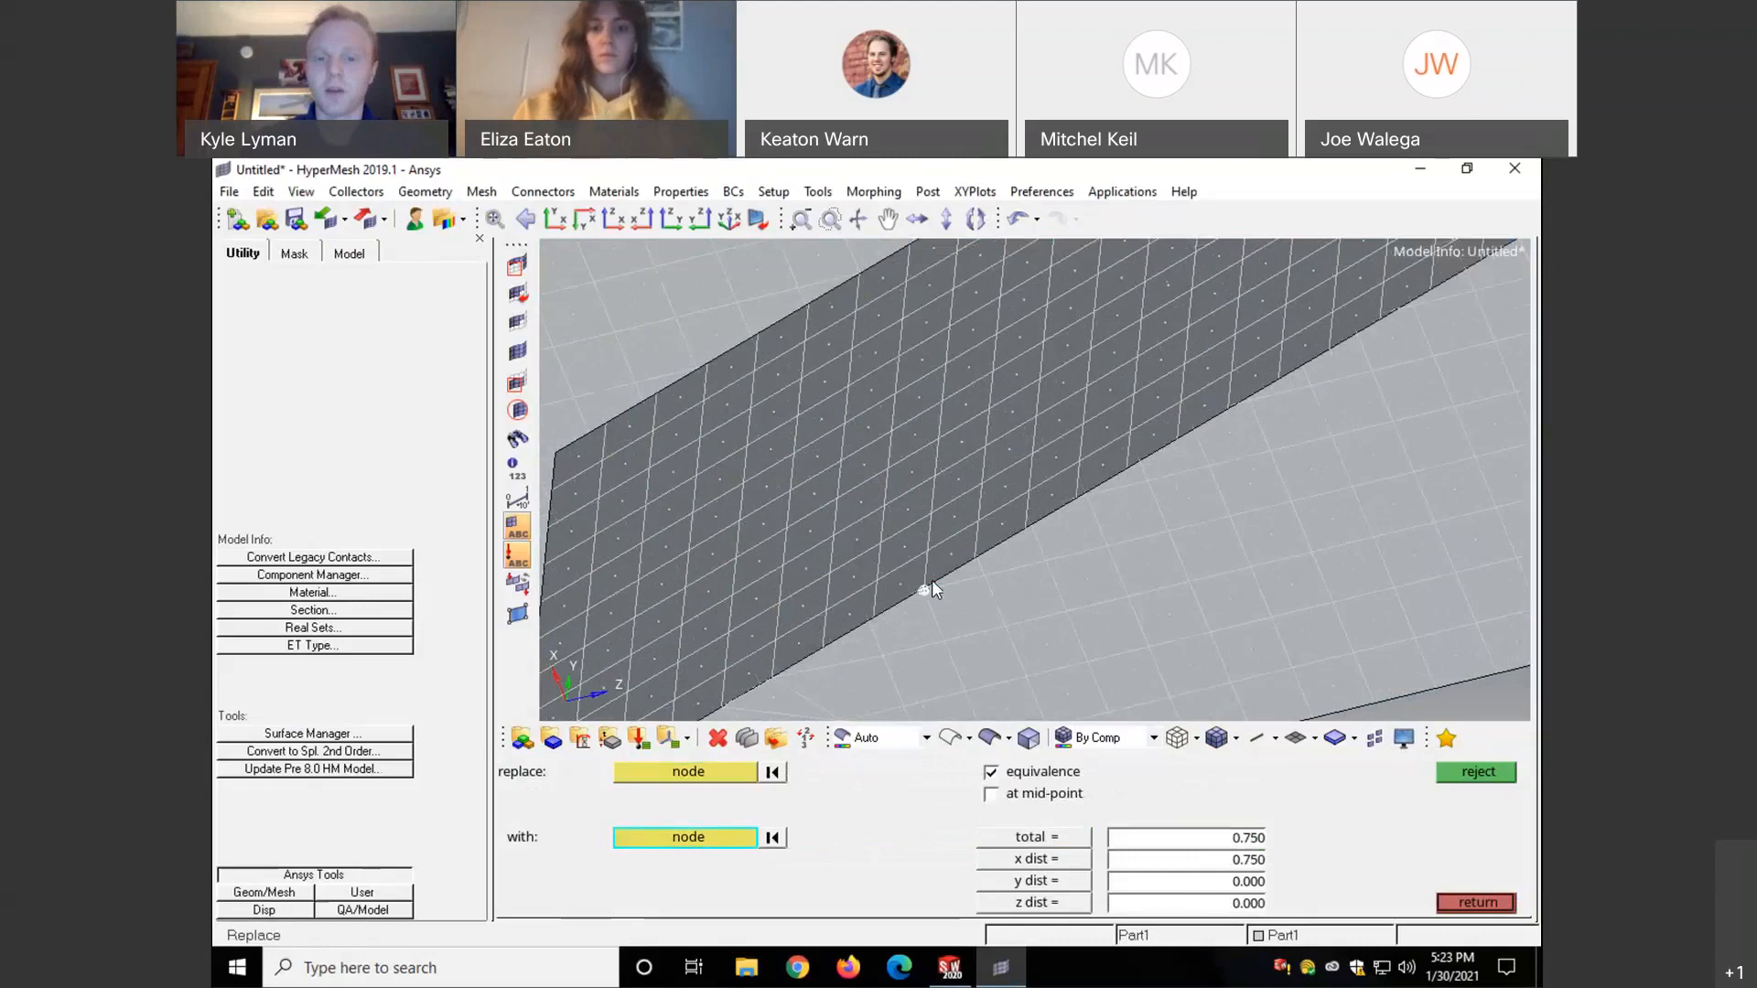
left_click(882, 607)
left_click(882, 606)
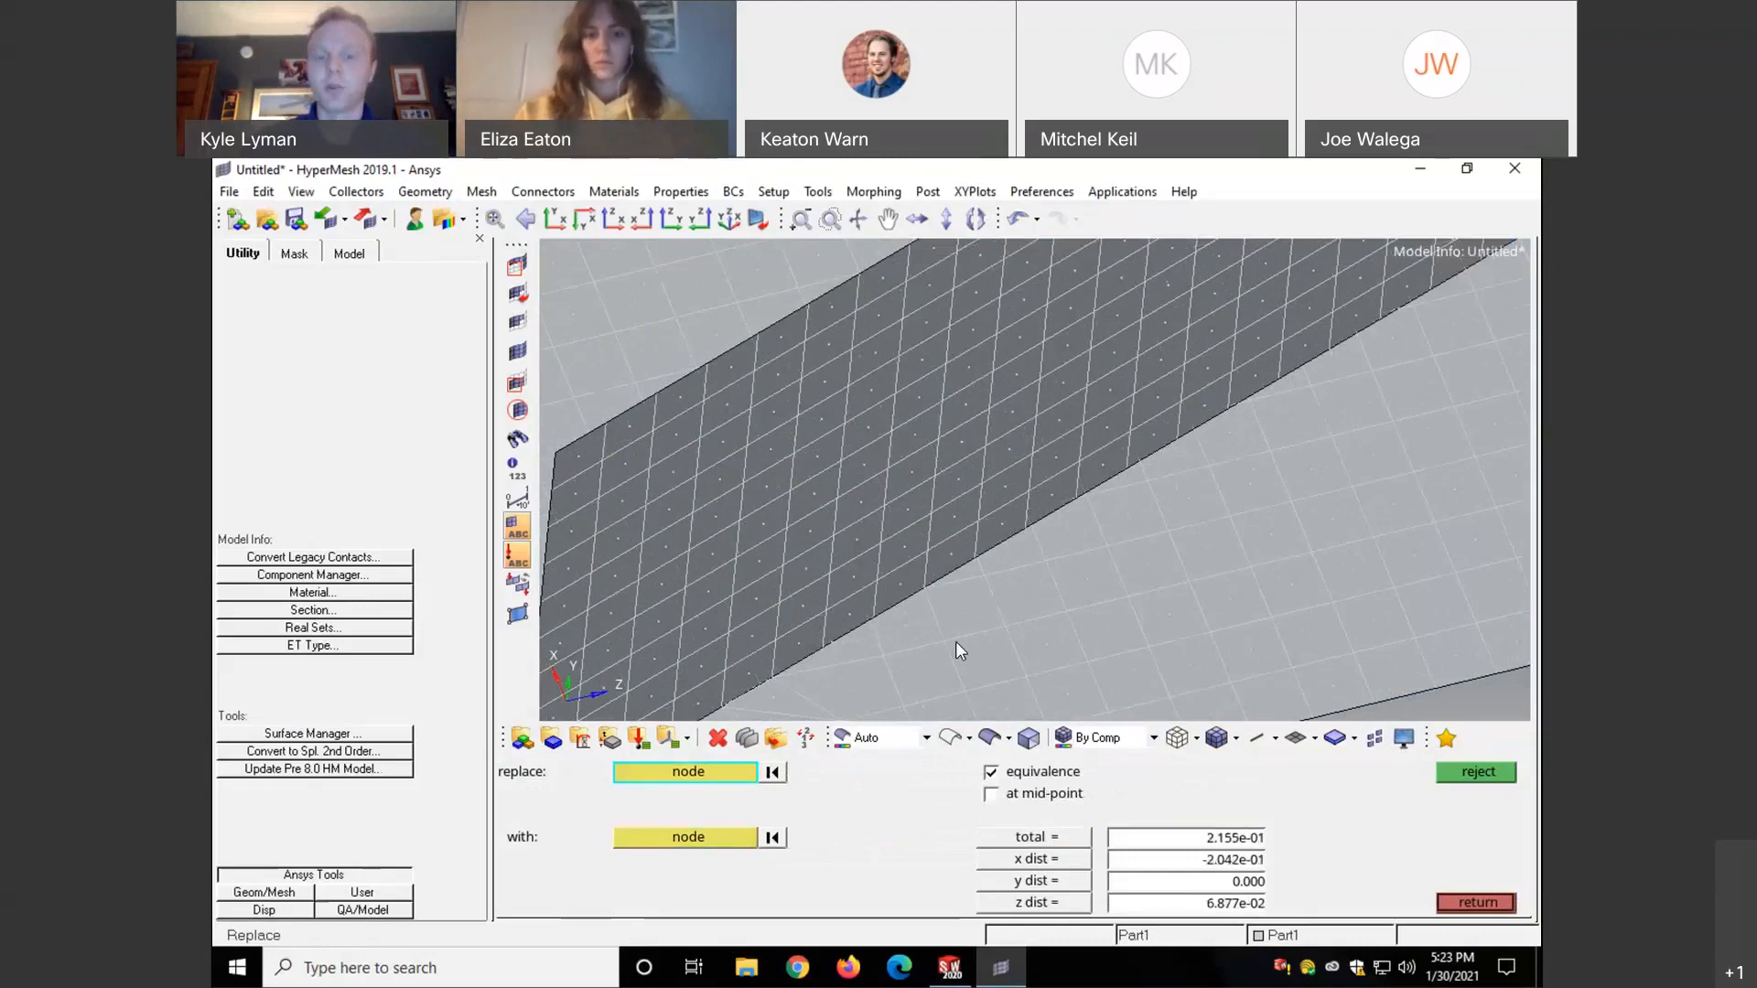
- Examine the base elements along the long wall's bottom edge near its free lower corner
scroll(955, 641, "down", 5)
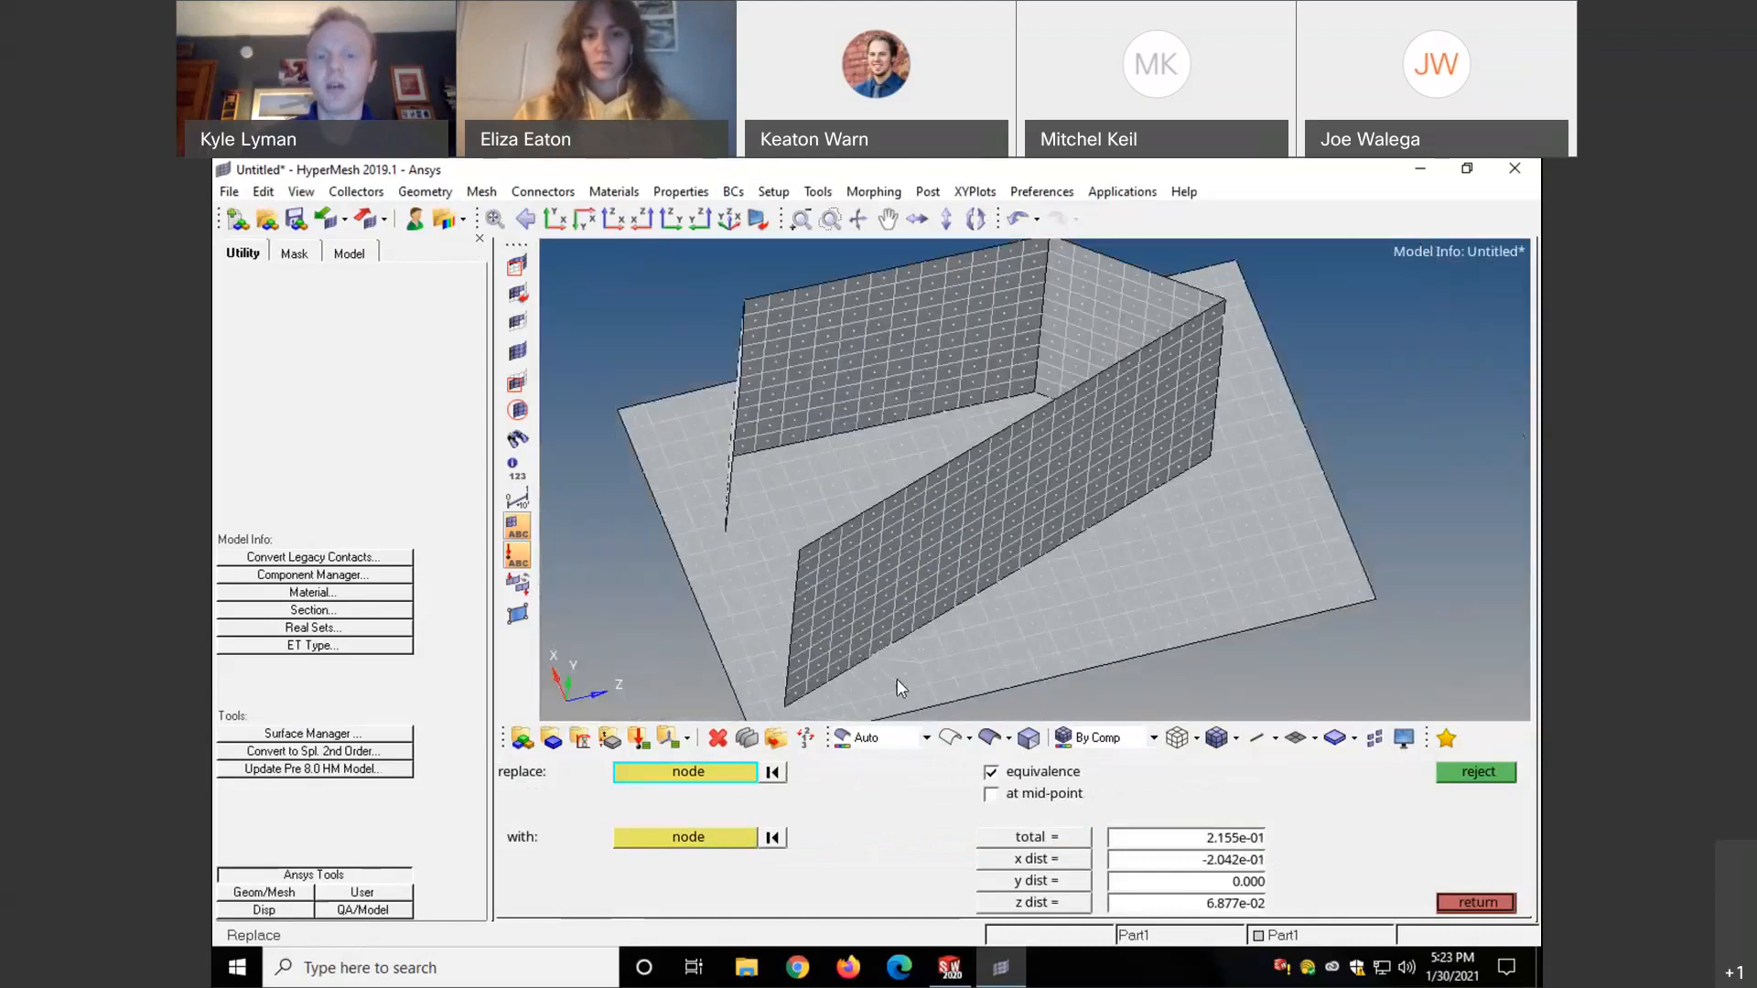
scroll(887, 678, "up", 2)
scroll(887, 677, "down", 3)
scroll(907, 660, "up", 5)
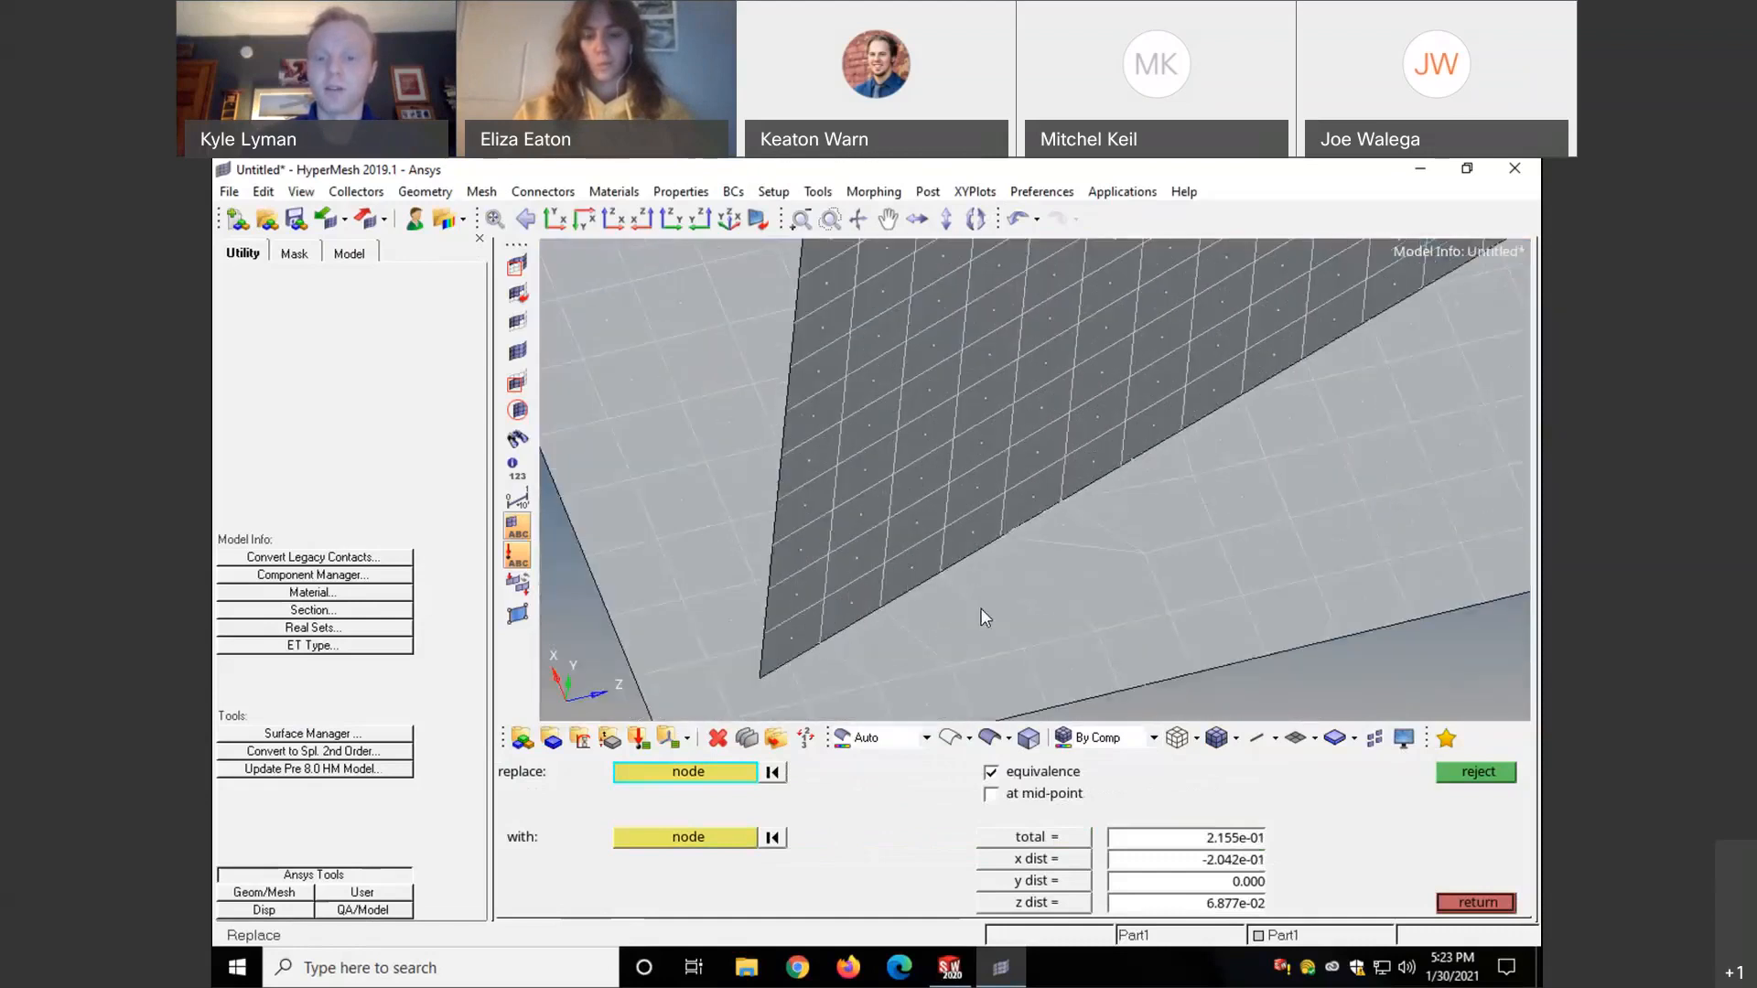
left_click_drag(977, 596, 969, 581, "ctrl")
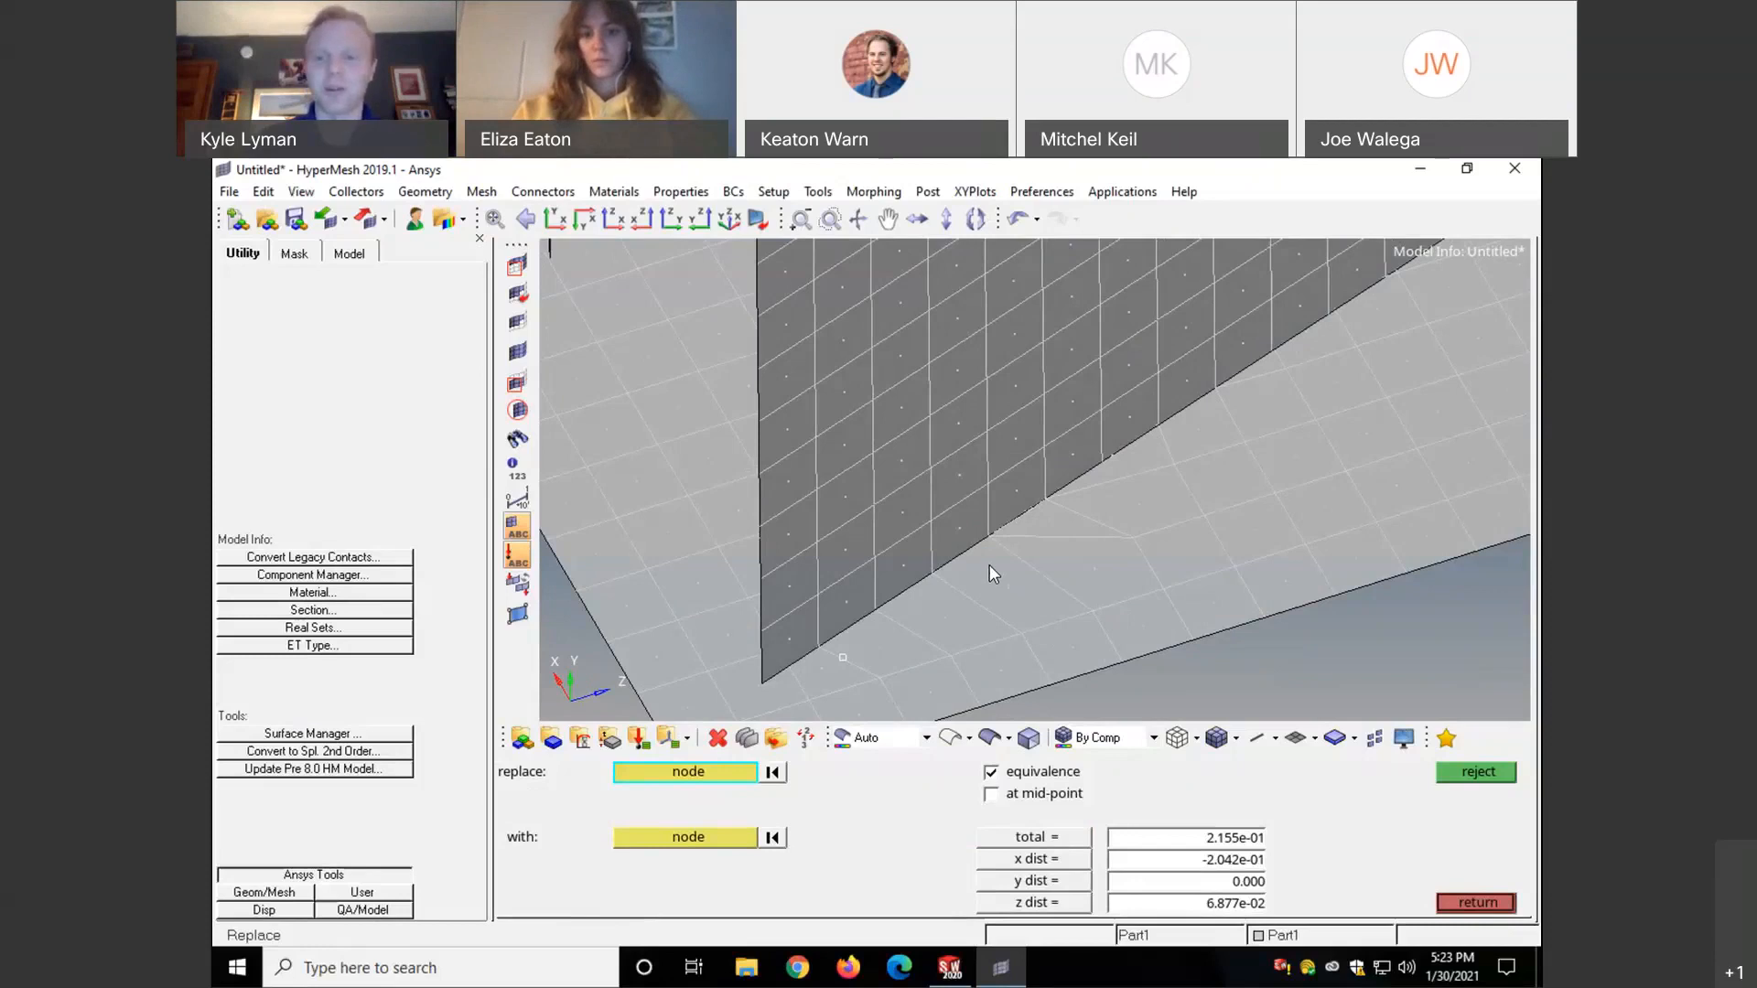
left_click_drag(990, 564, 1090, 501, "ctrl")
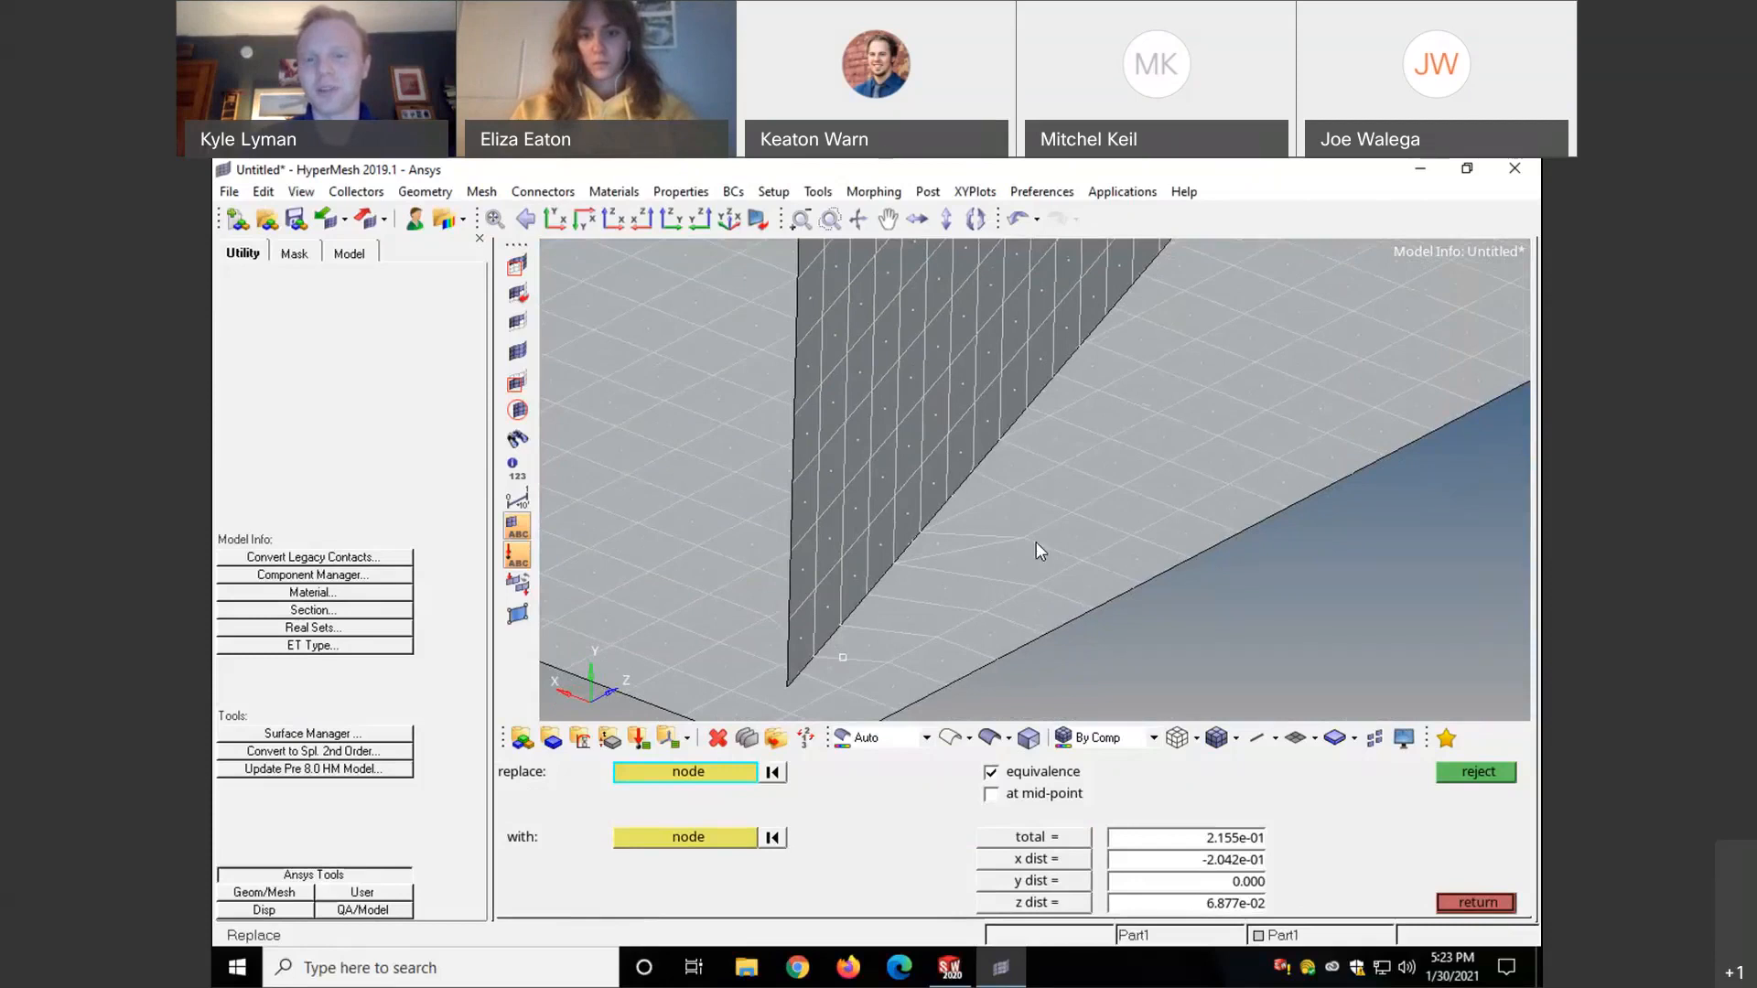
left_click_drag(1062, 579, 1033, 608, "ctrl")
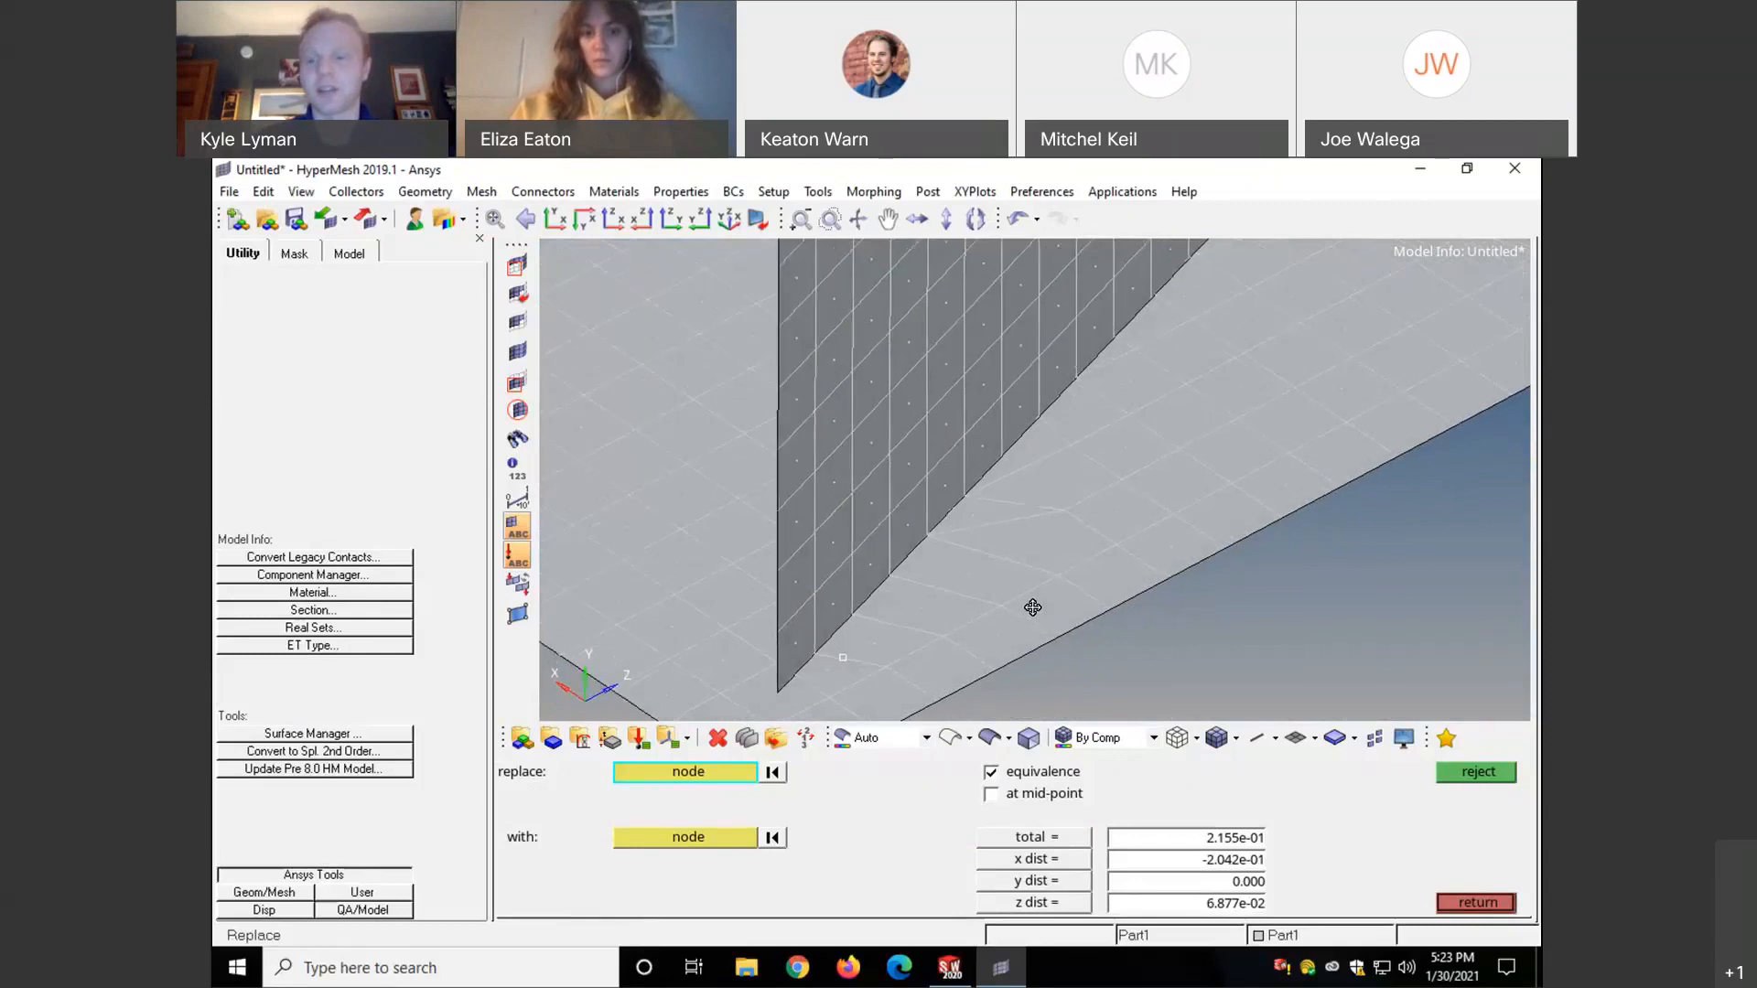
left_click(1478, 903)
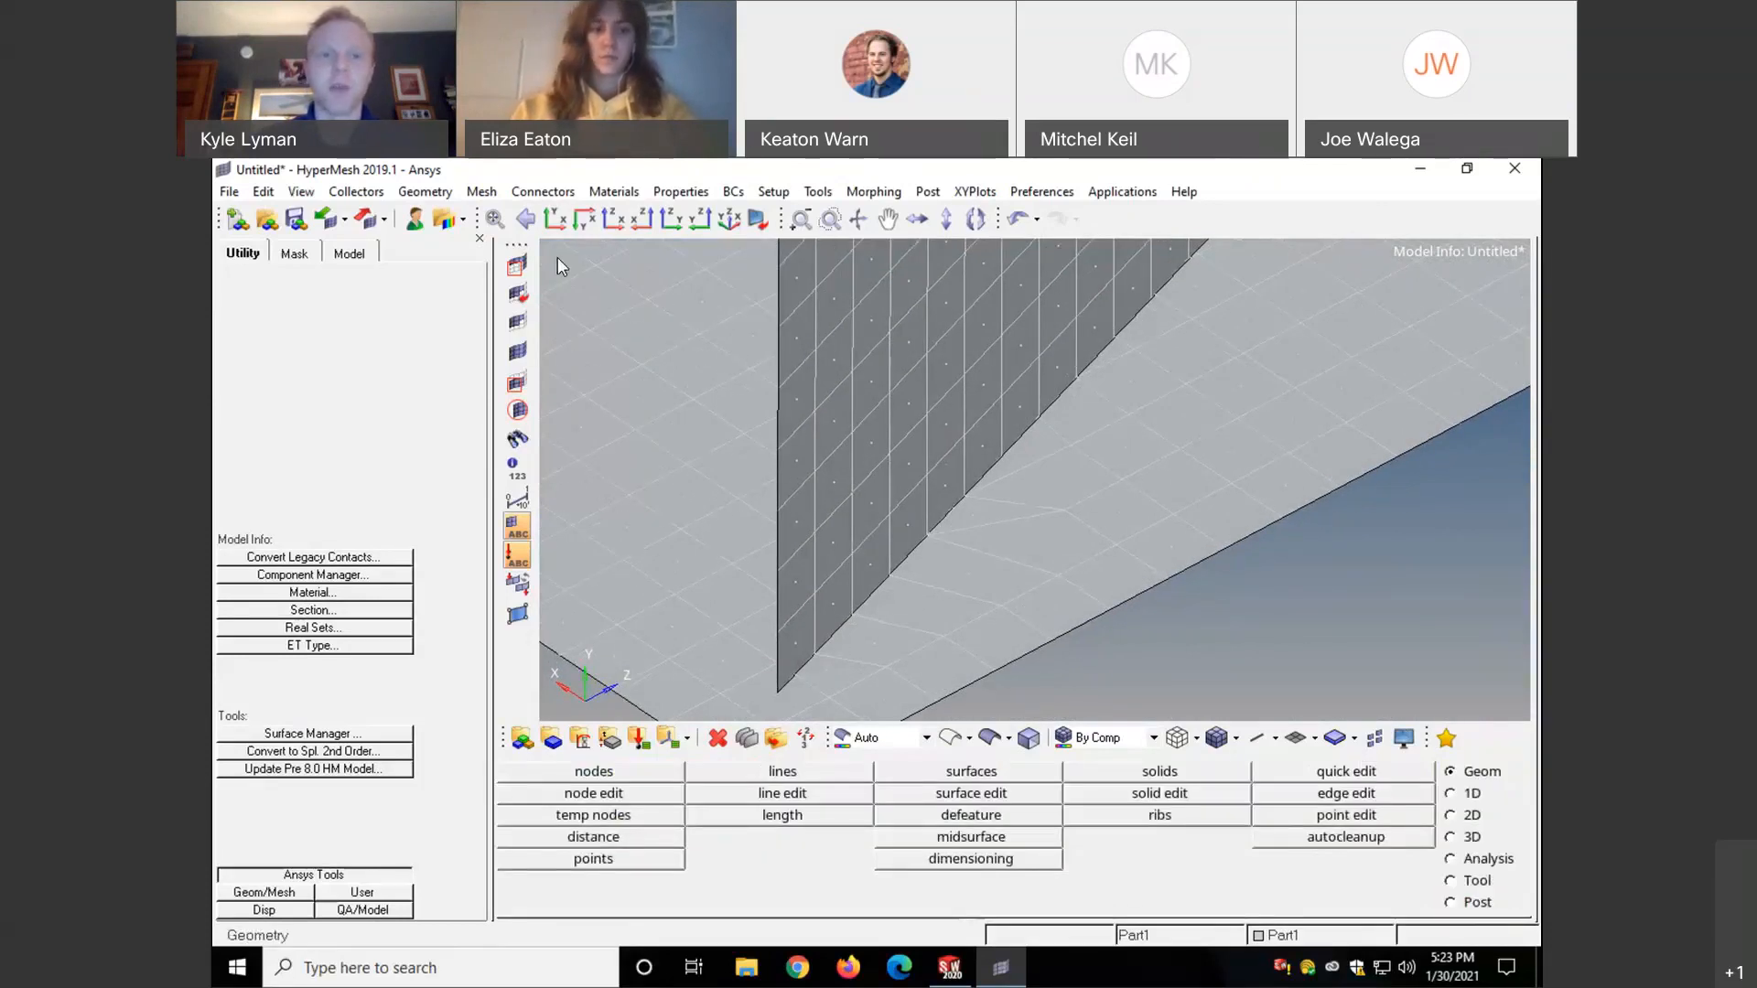
left_click(482, 194)
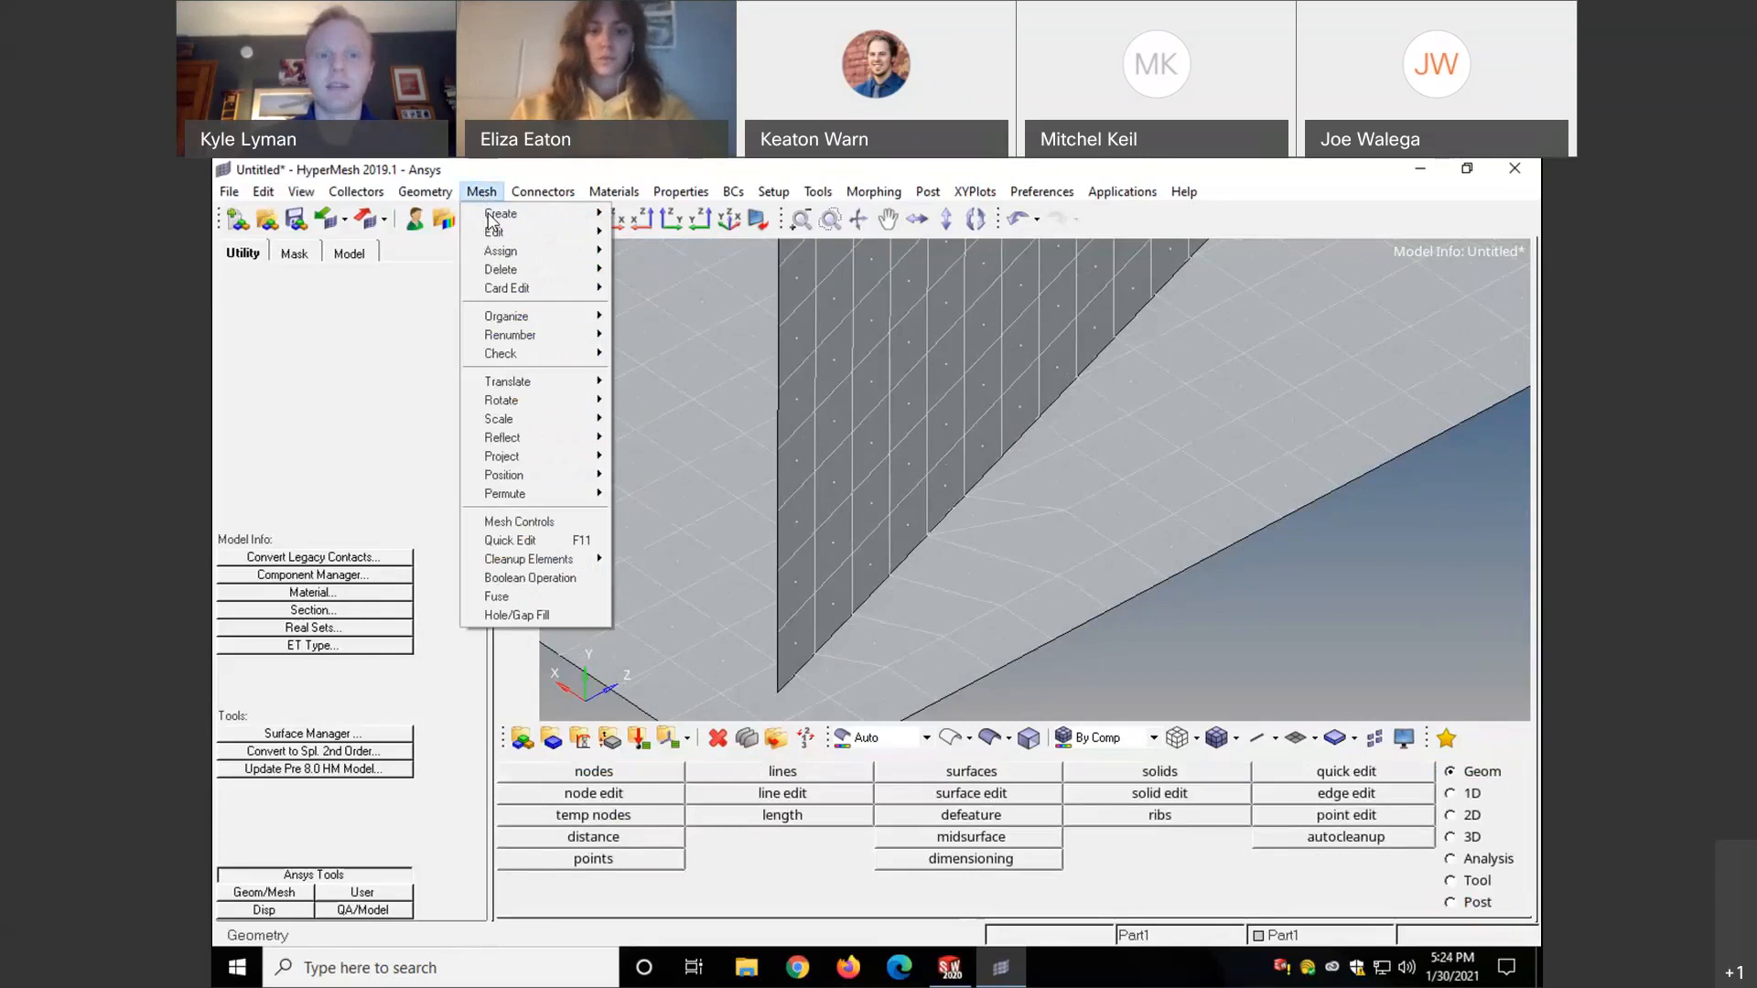
mouse_move(537, 240)
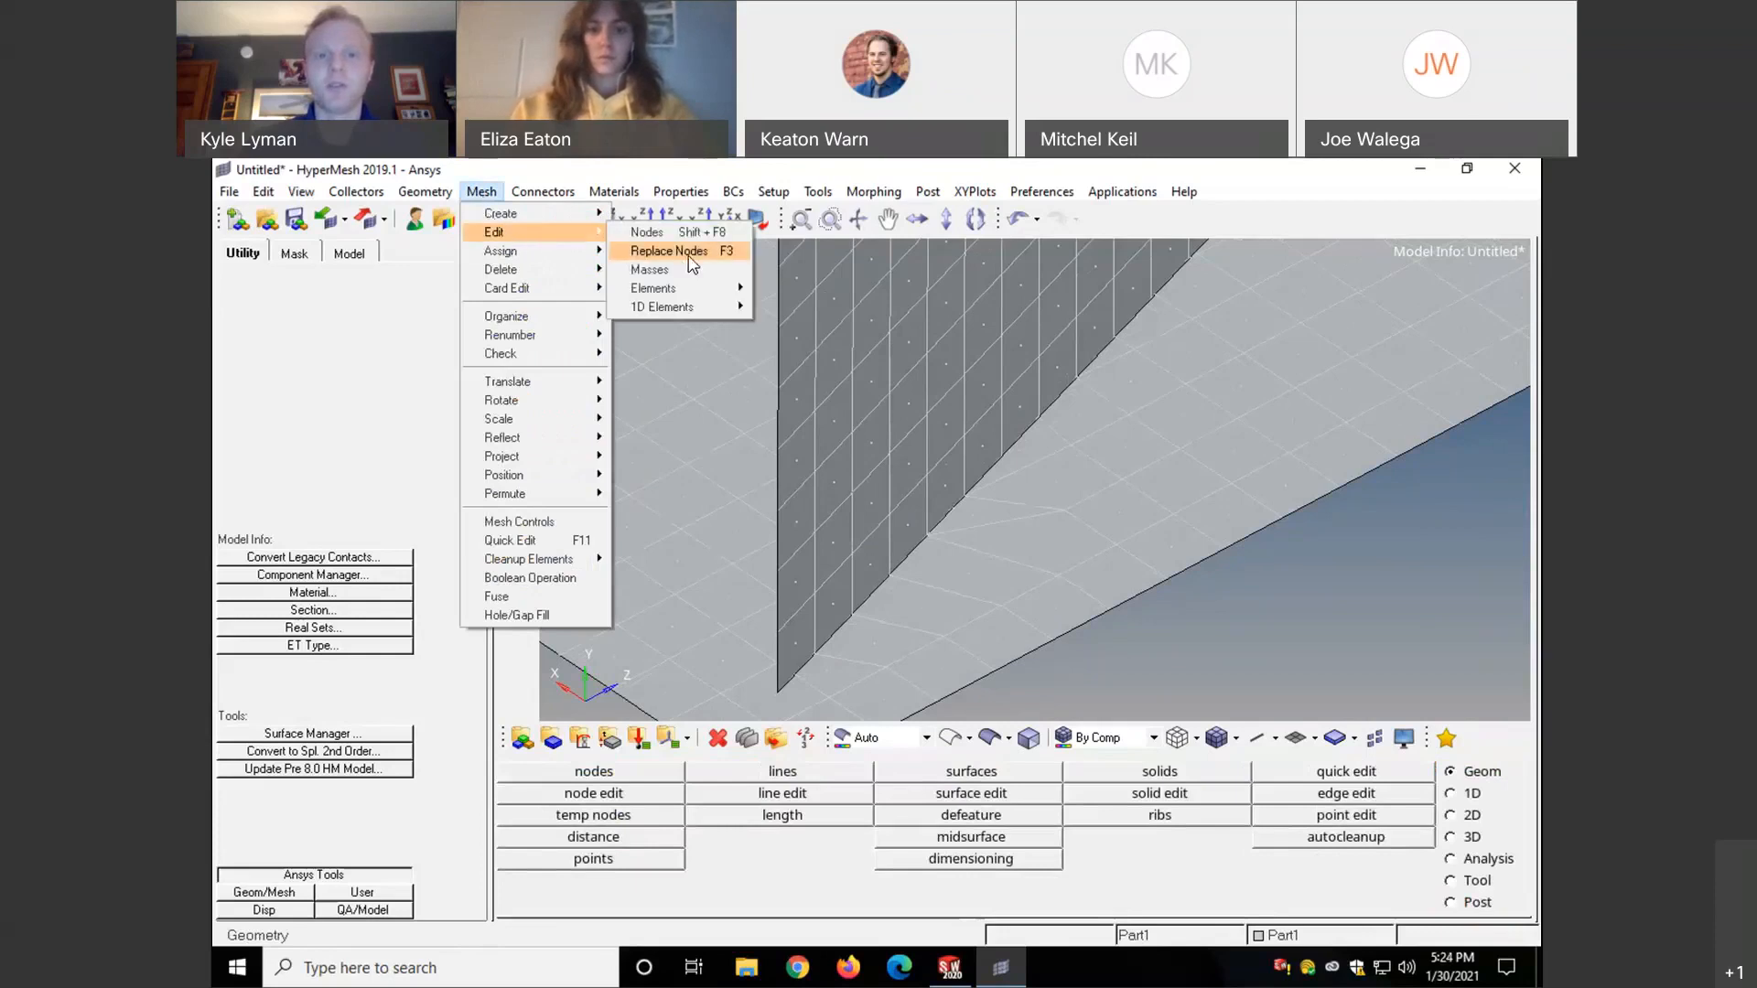
mouse_move(696, 293)
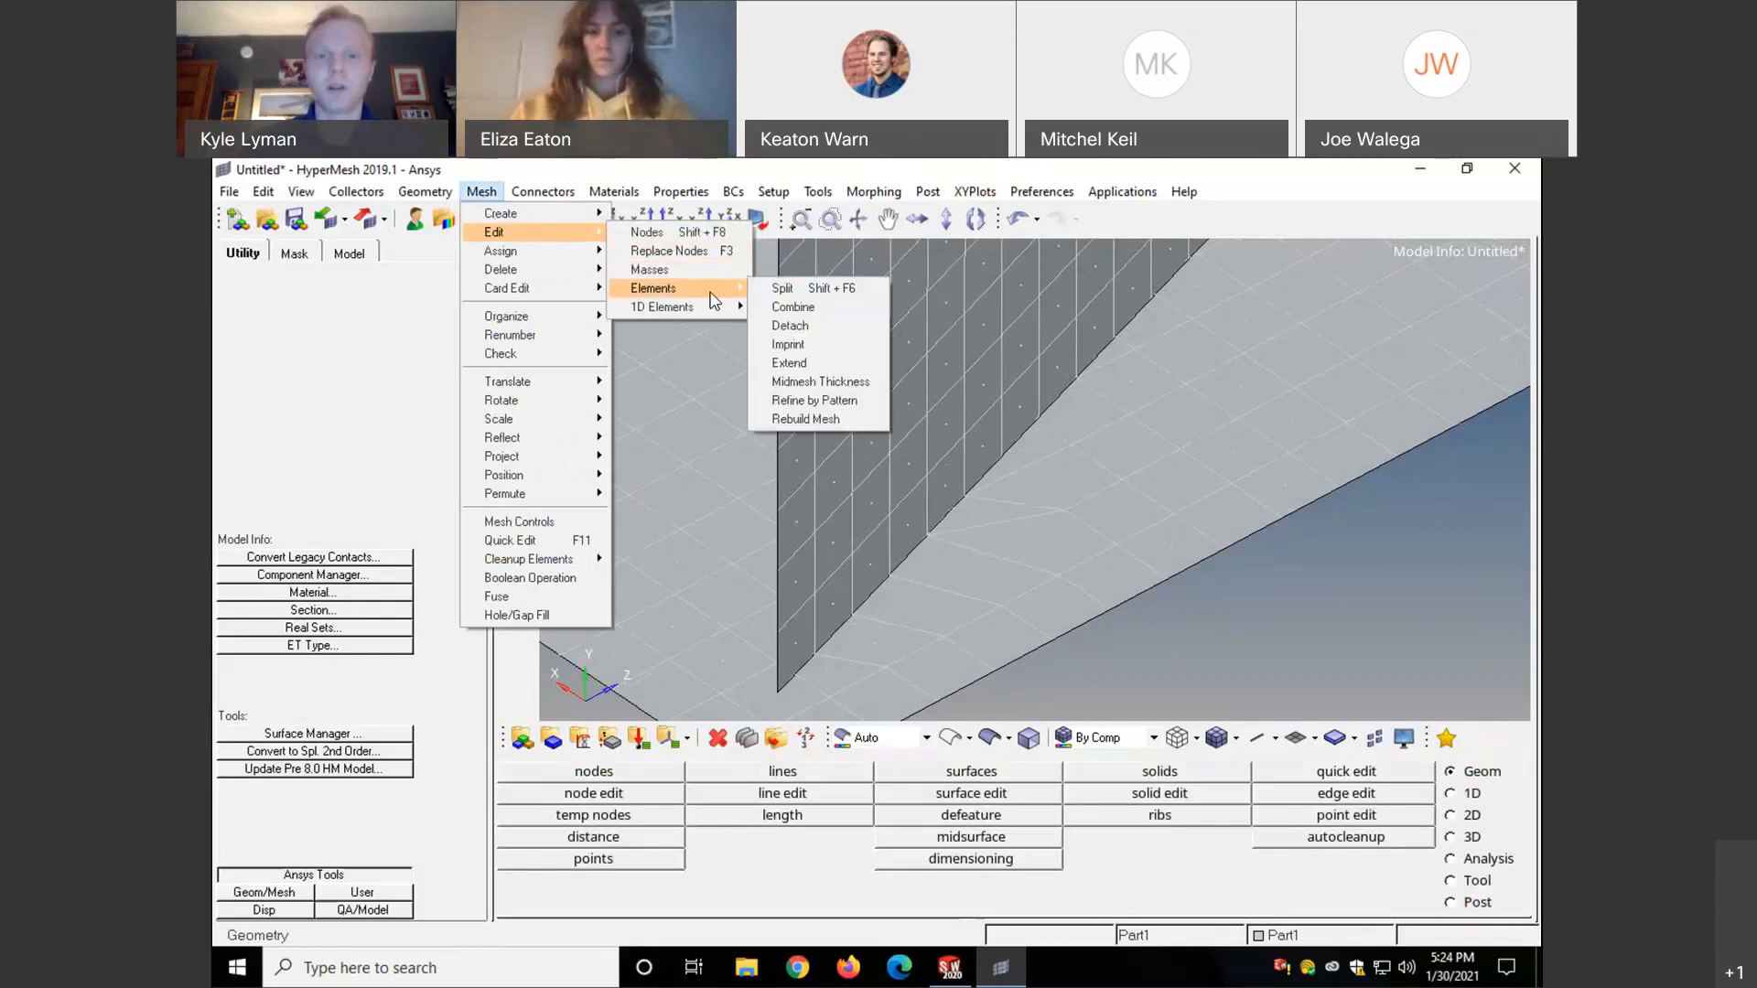
left_click(810, 420)
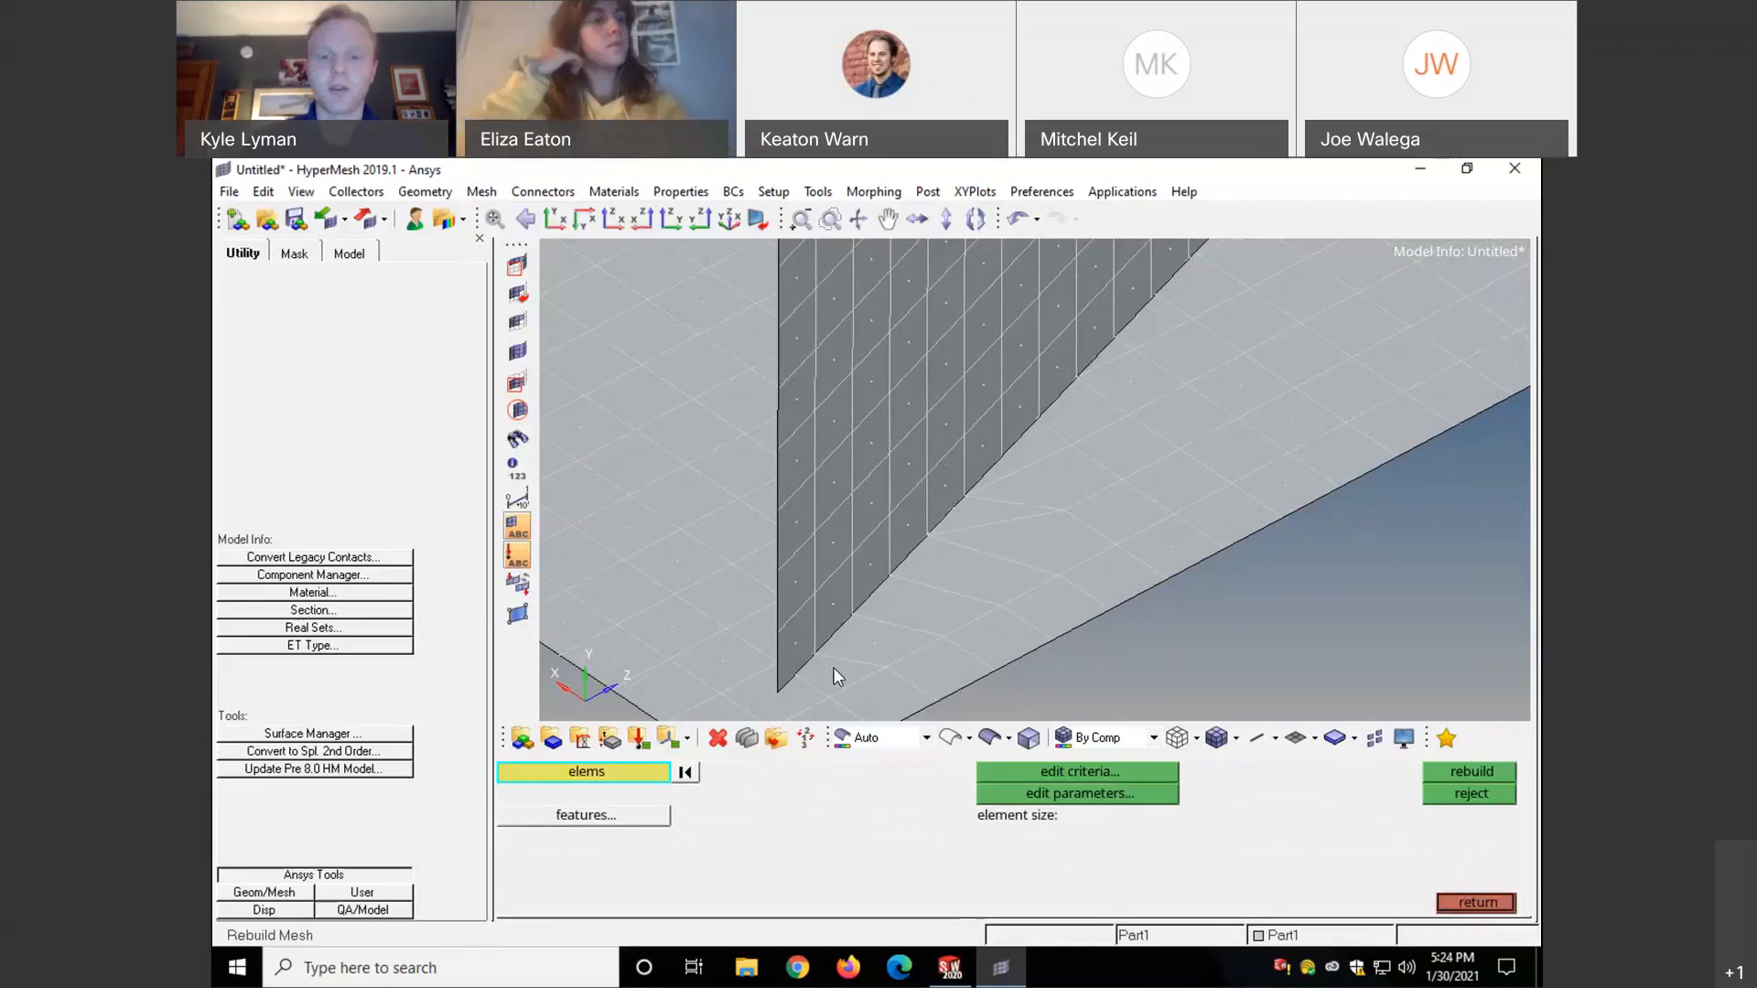
left_click(1486, 900)
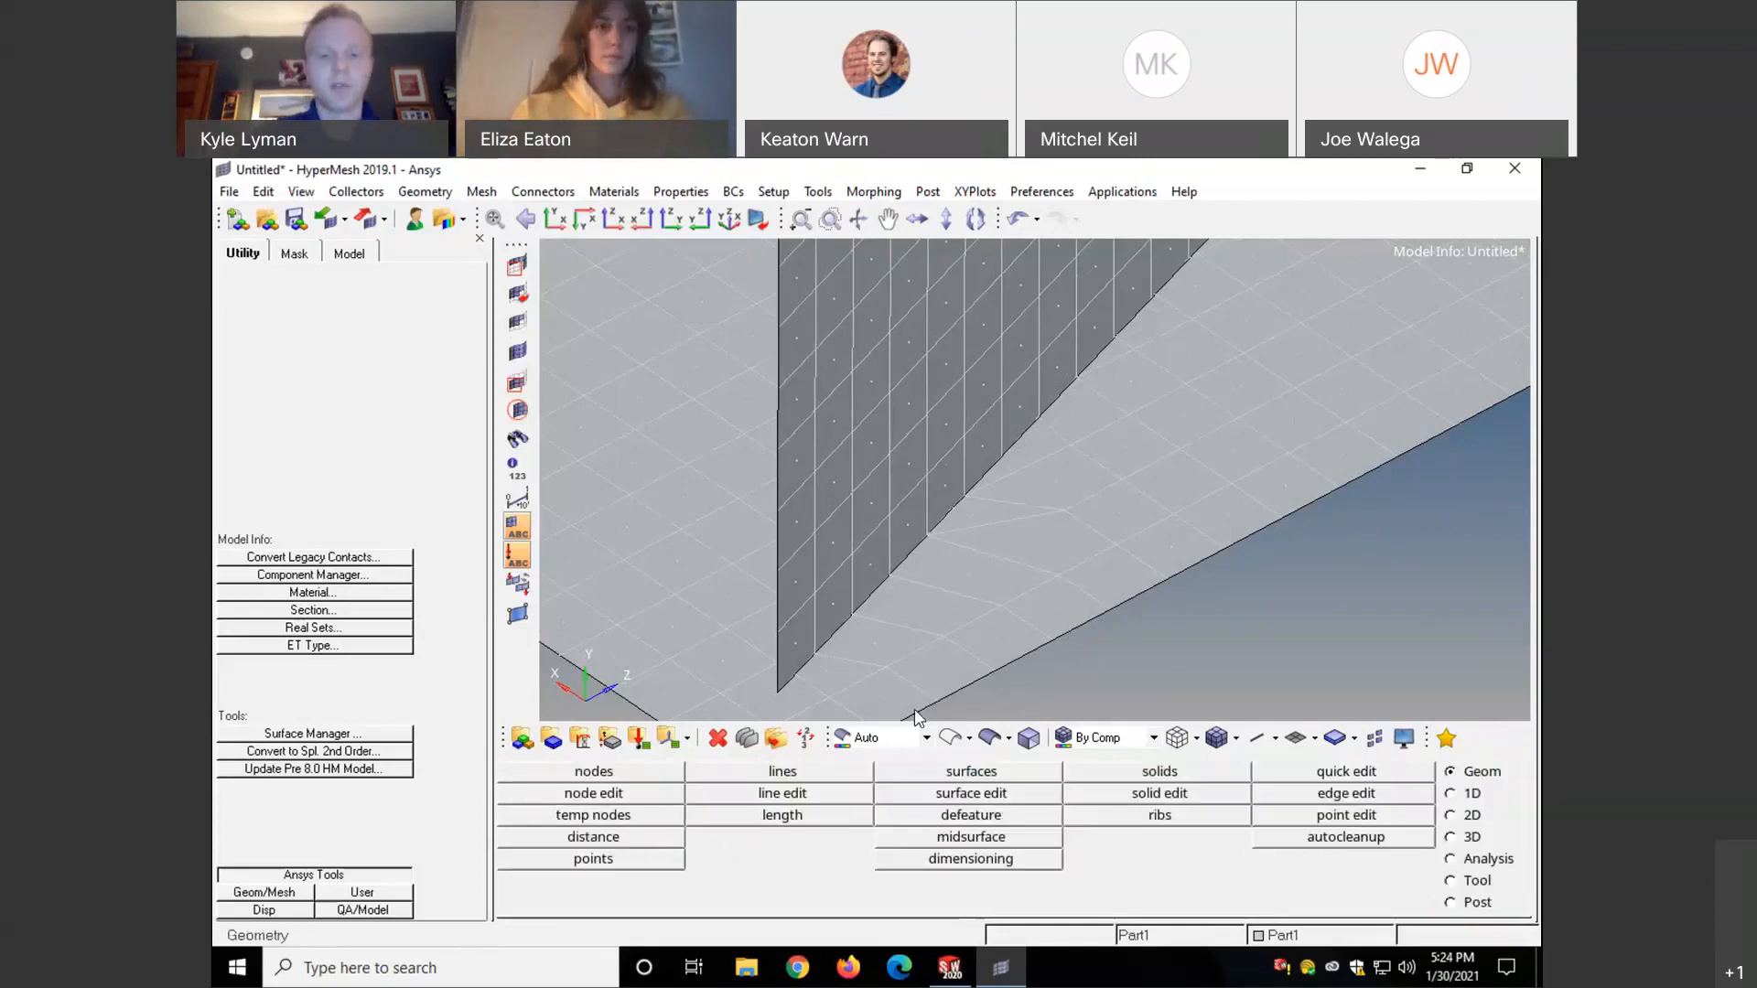
- Replace the base node nearest the long wall's free lower corner with the wall's corner node, keeping equivalence enabled
key("F3")
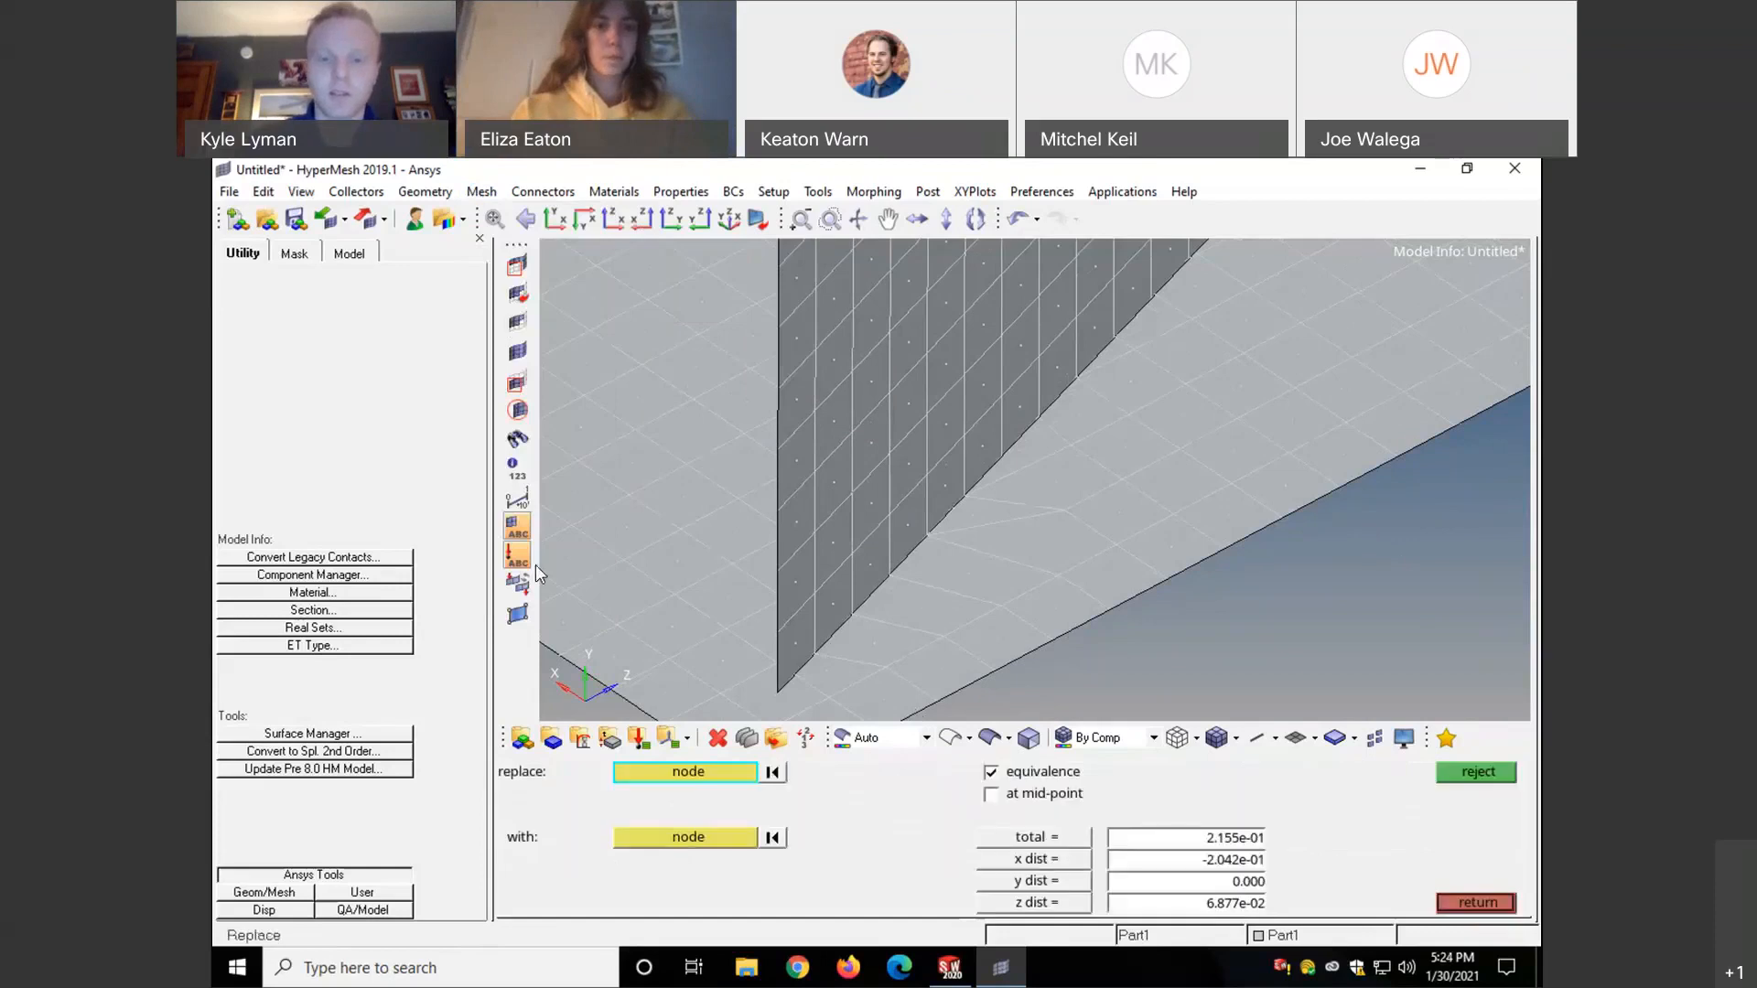
left_click(768, 664)
left_click(779, 690)
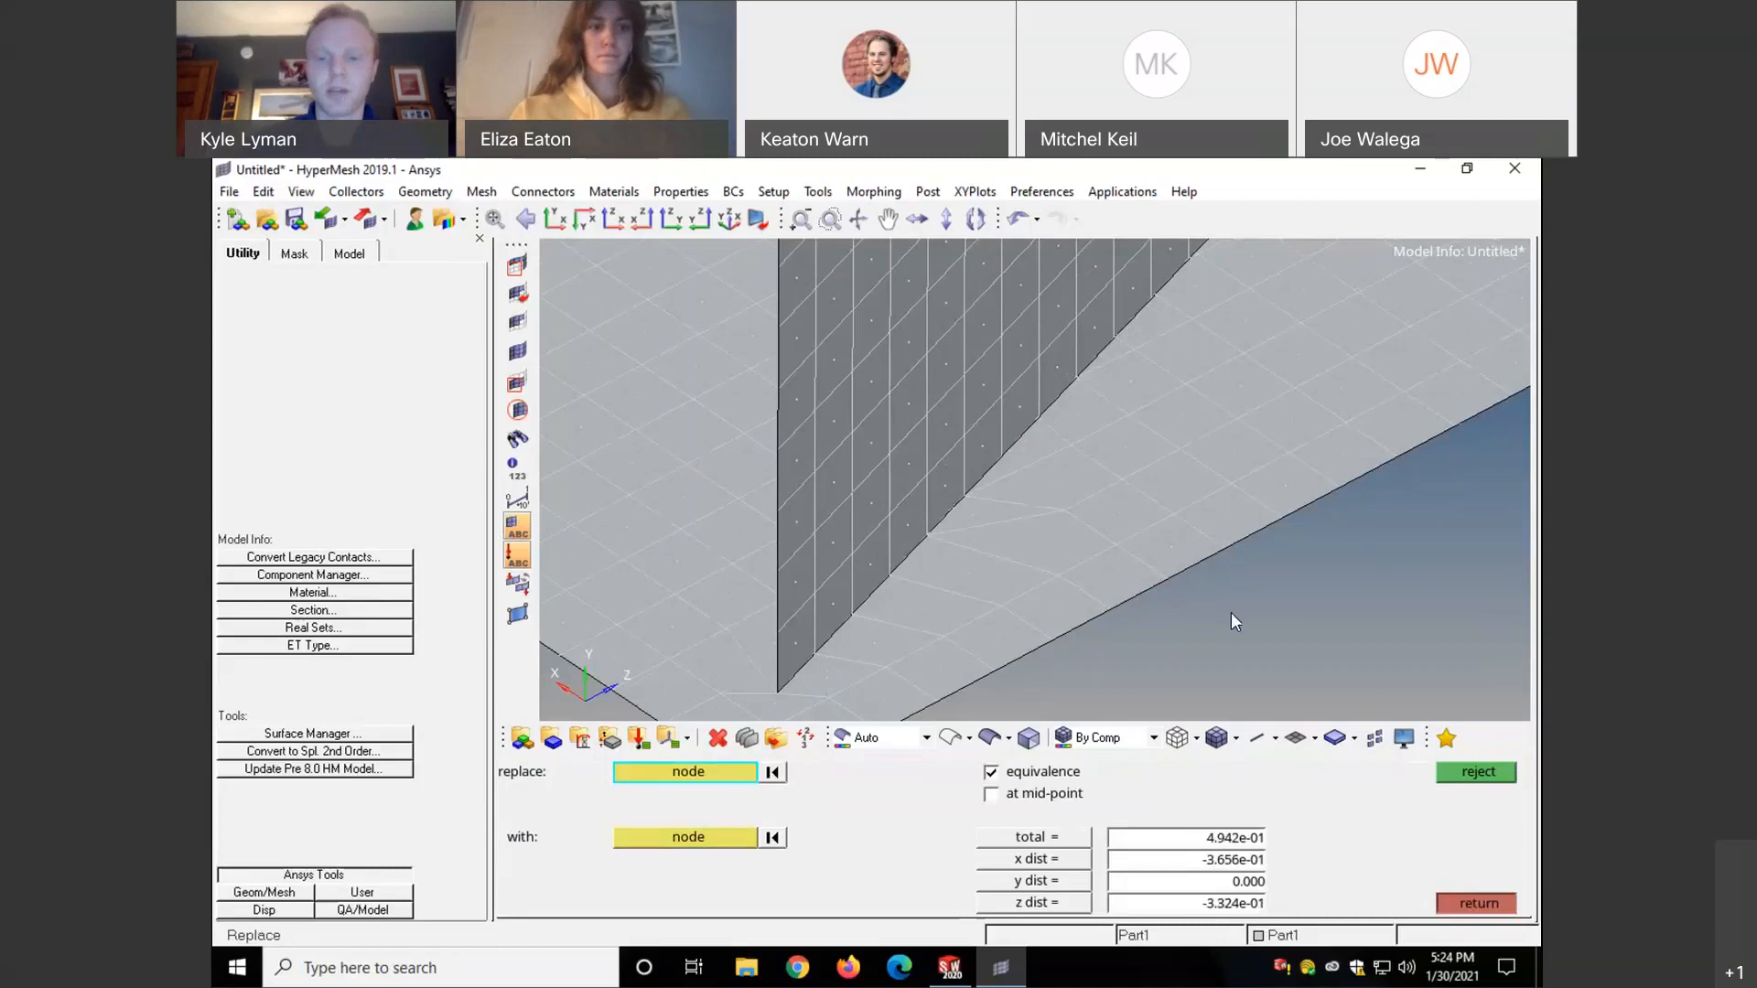
key("Escape")
- Start Rebuild Mesh and select the distorted base elements and their neighbours on the outer side of the long wall's free corner
left_click(485, 192)
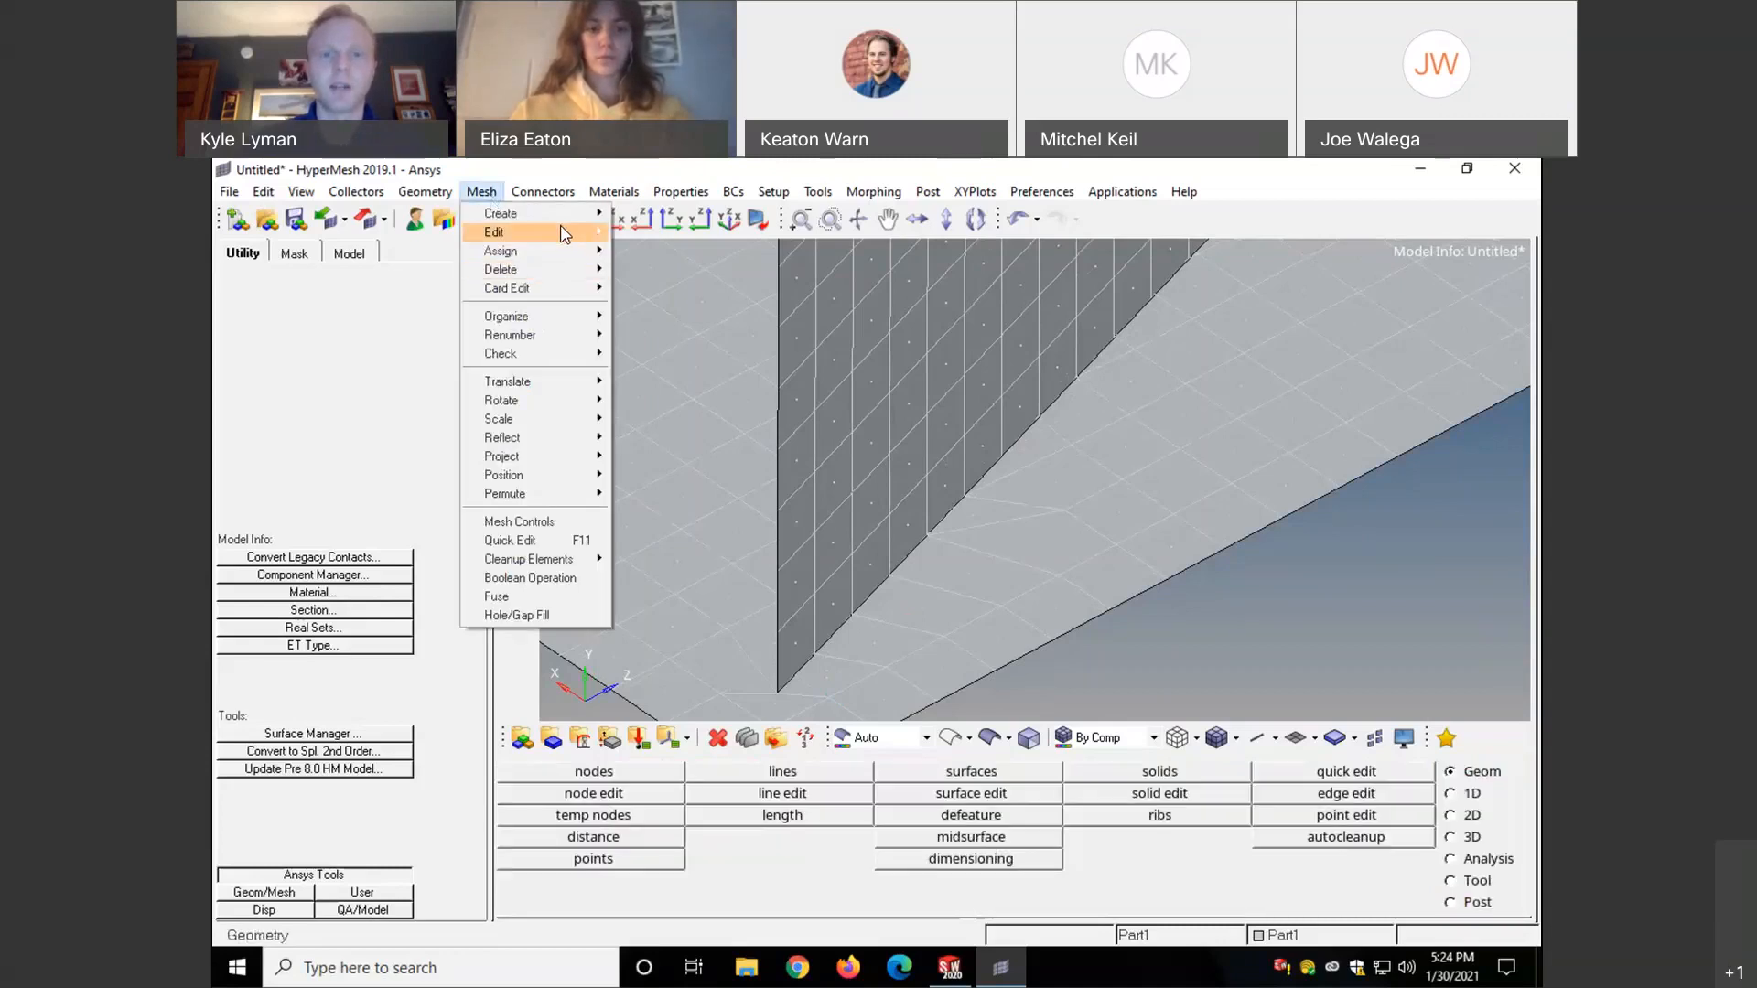
mouse_move(716, 294)
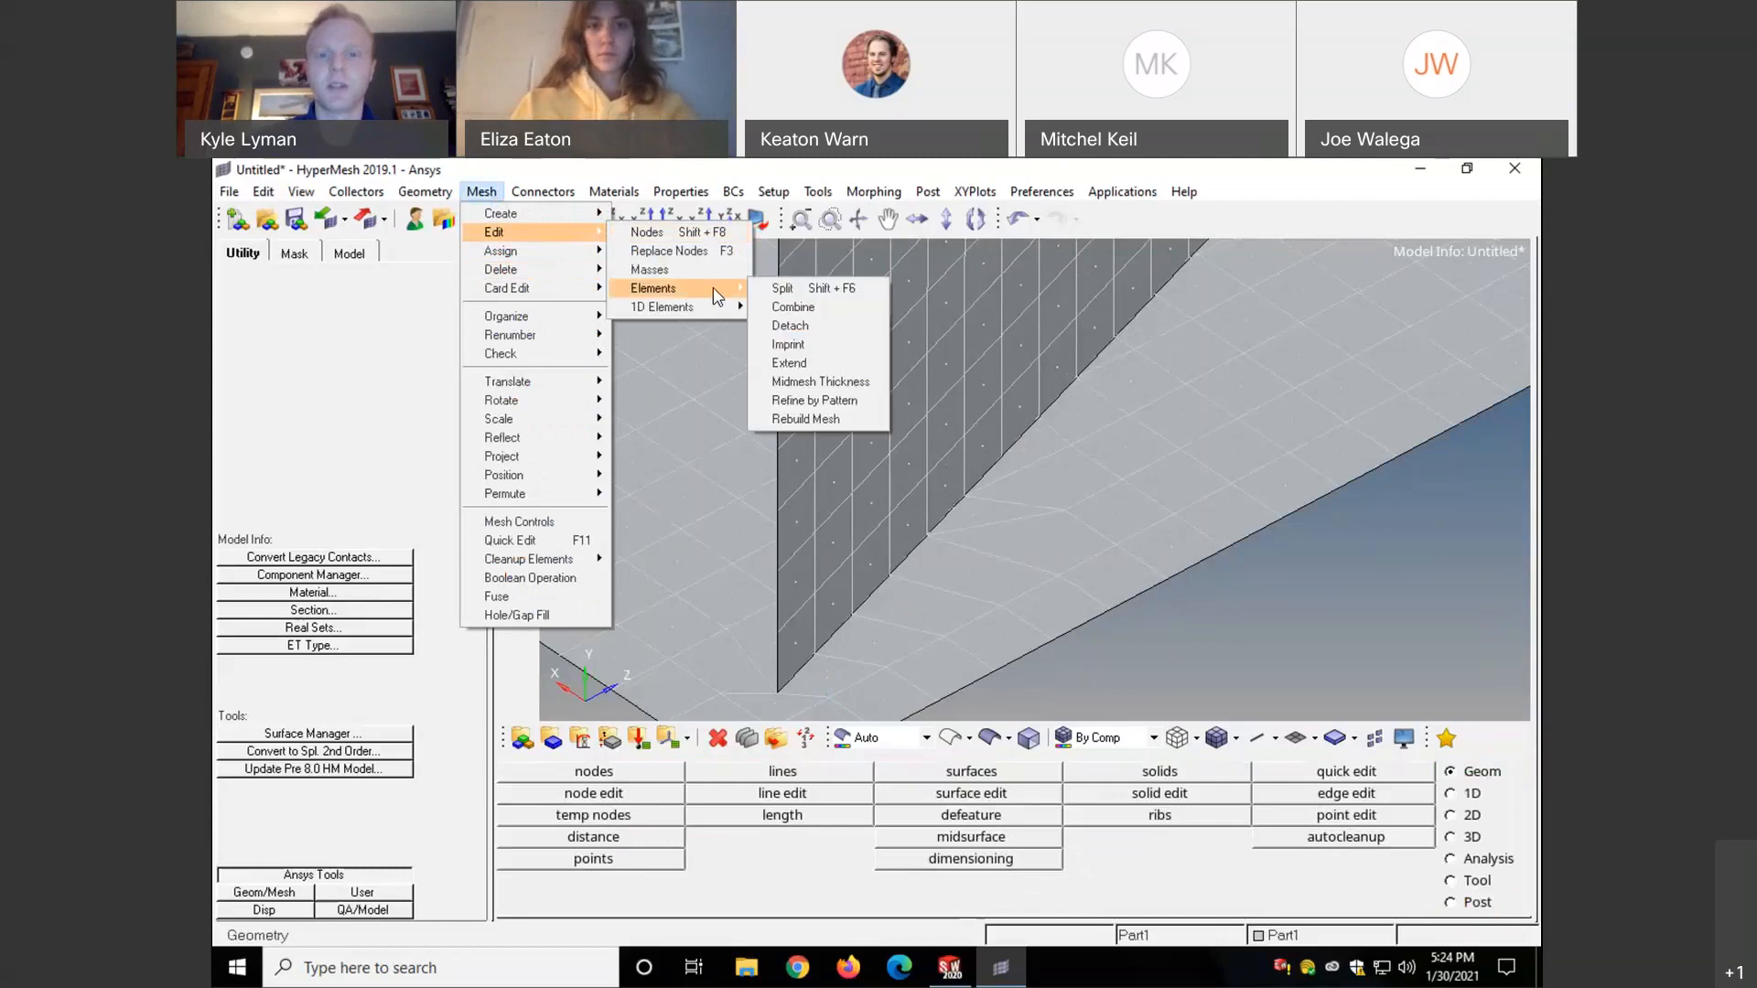
left_click(844, 421)
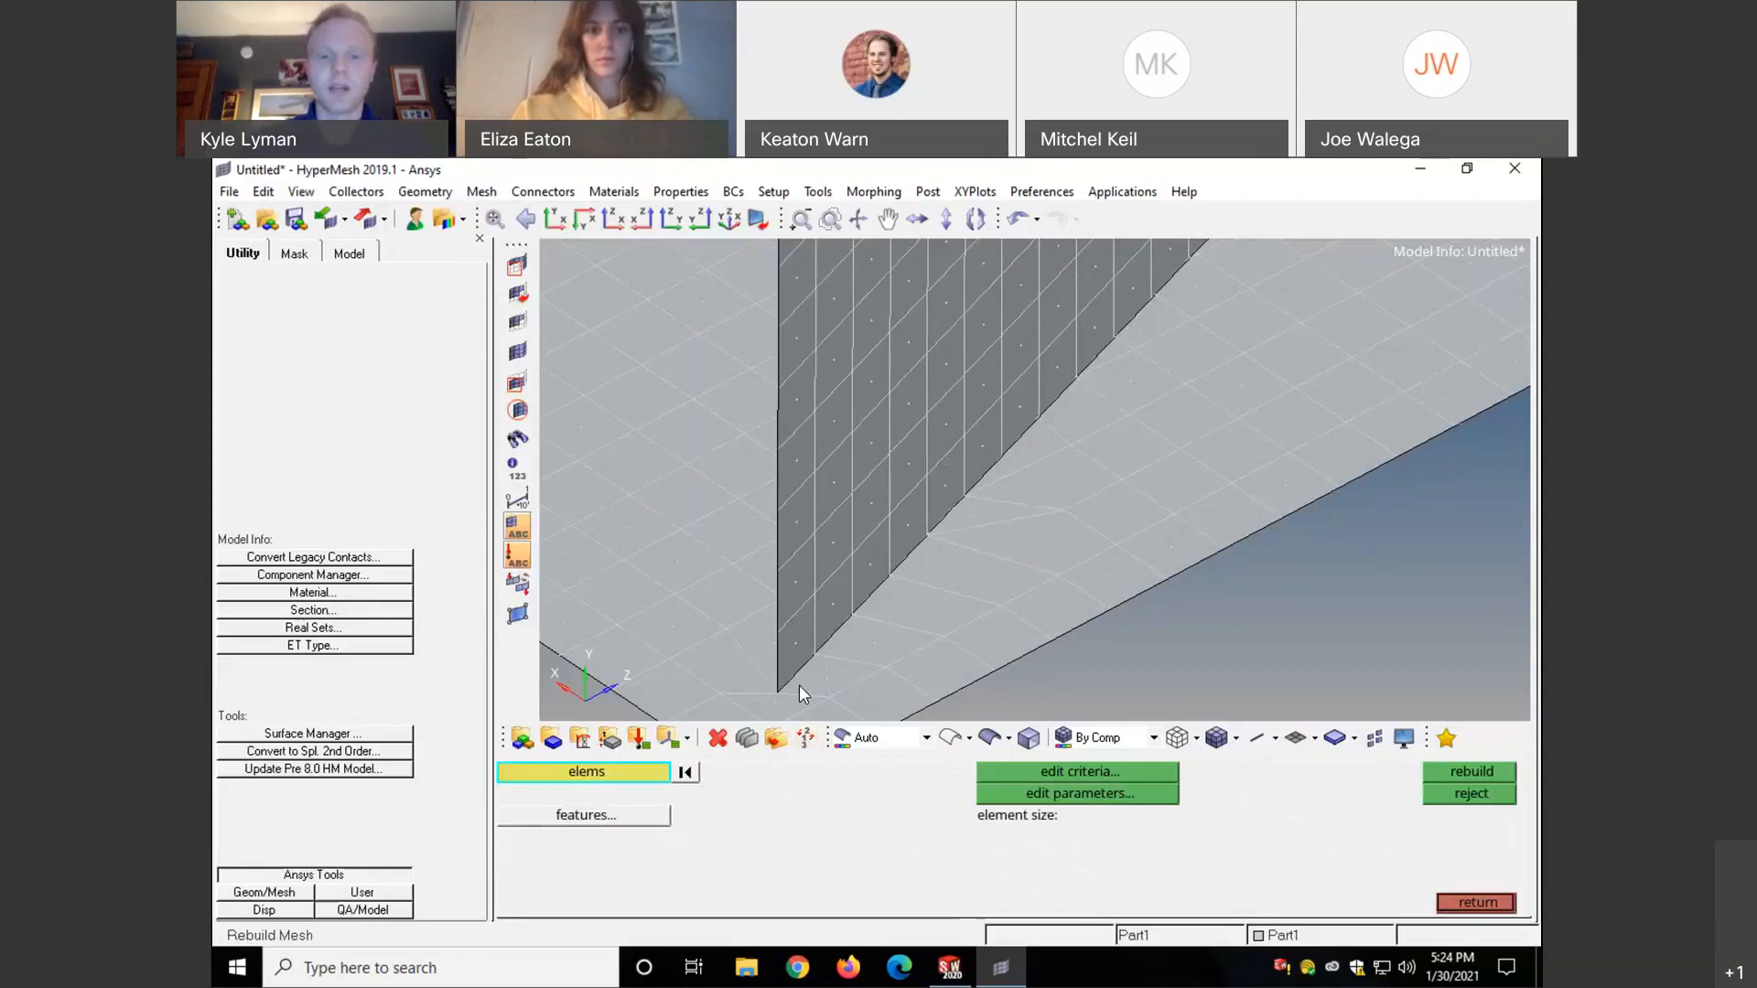
left_click(822, 672)
left_click(868, 638)
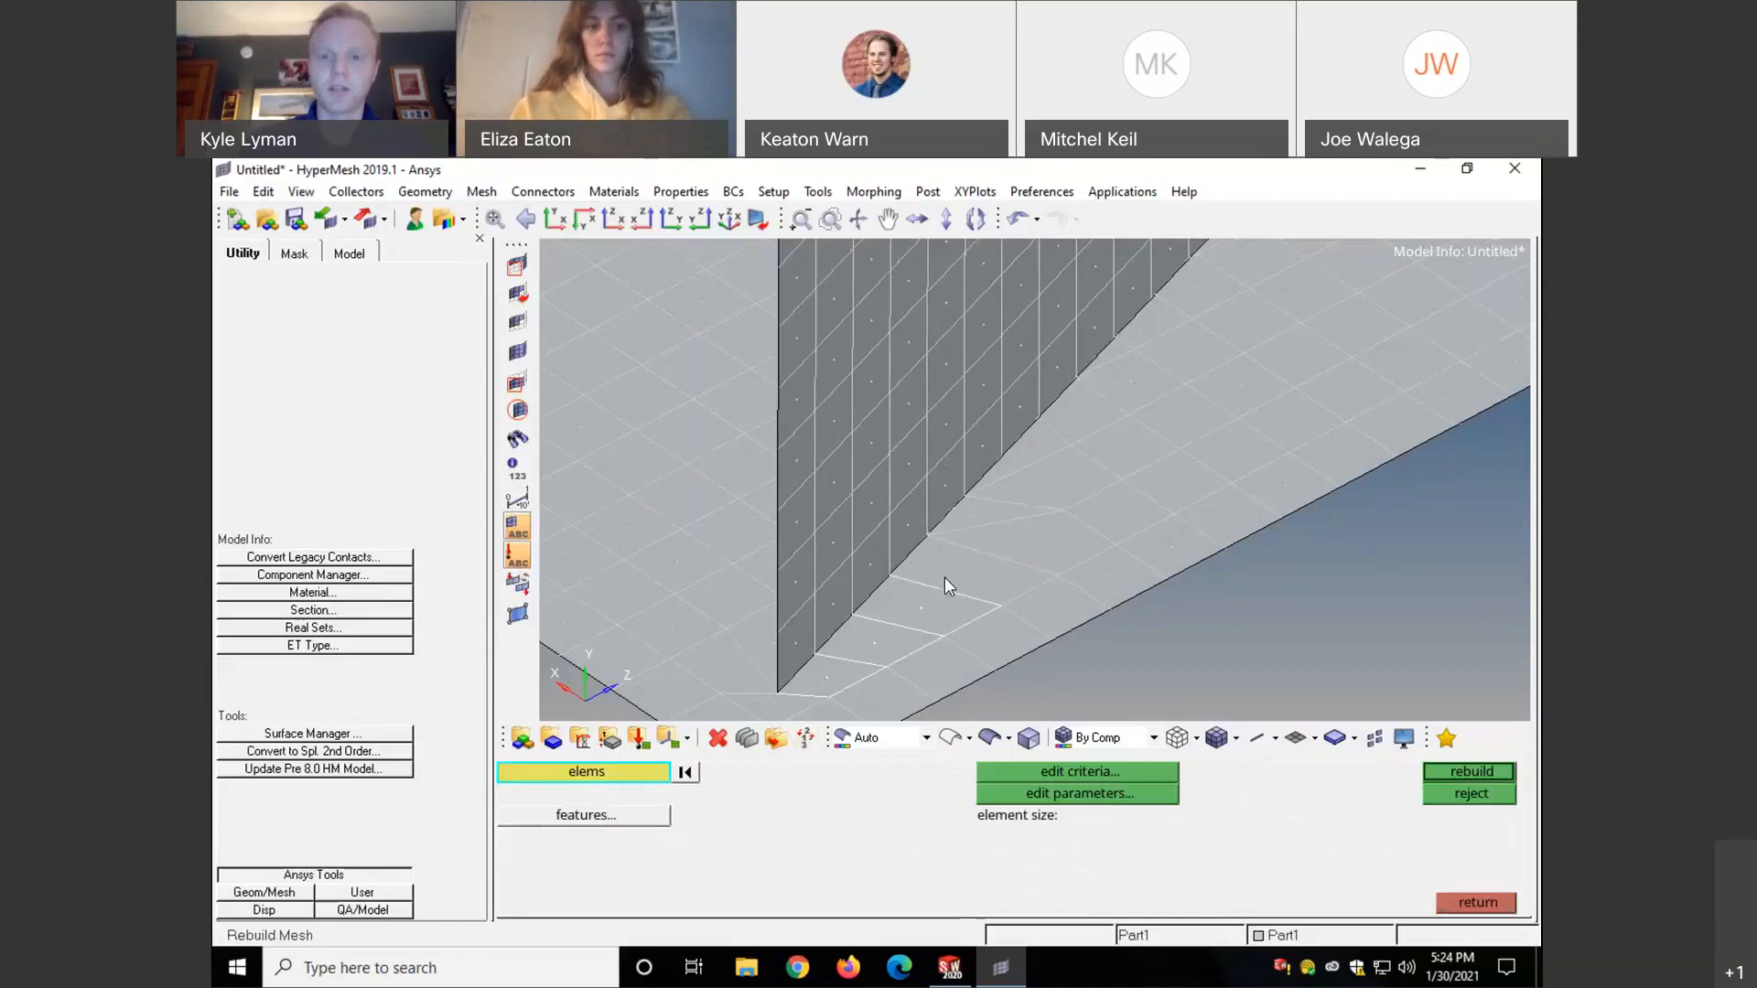
left_click(974, 567)
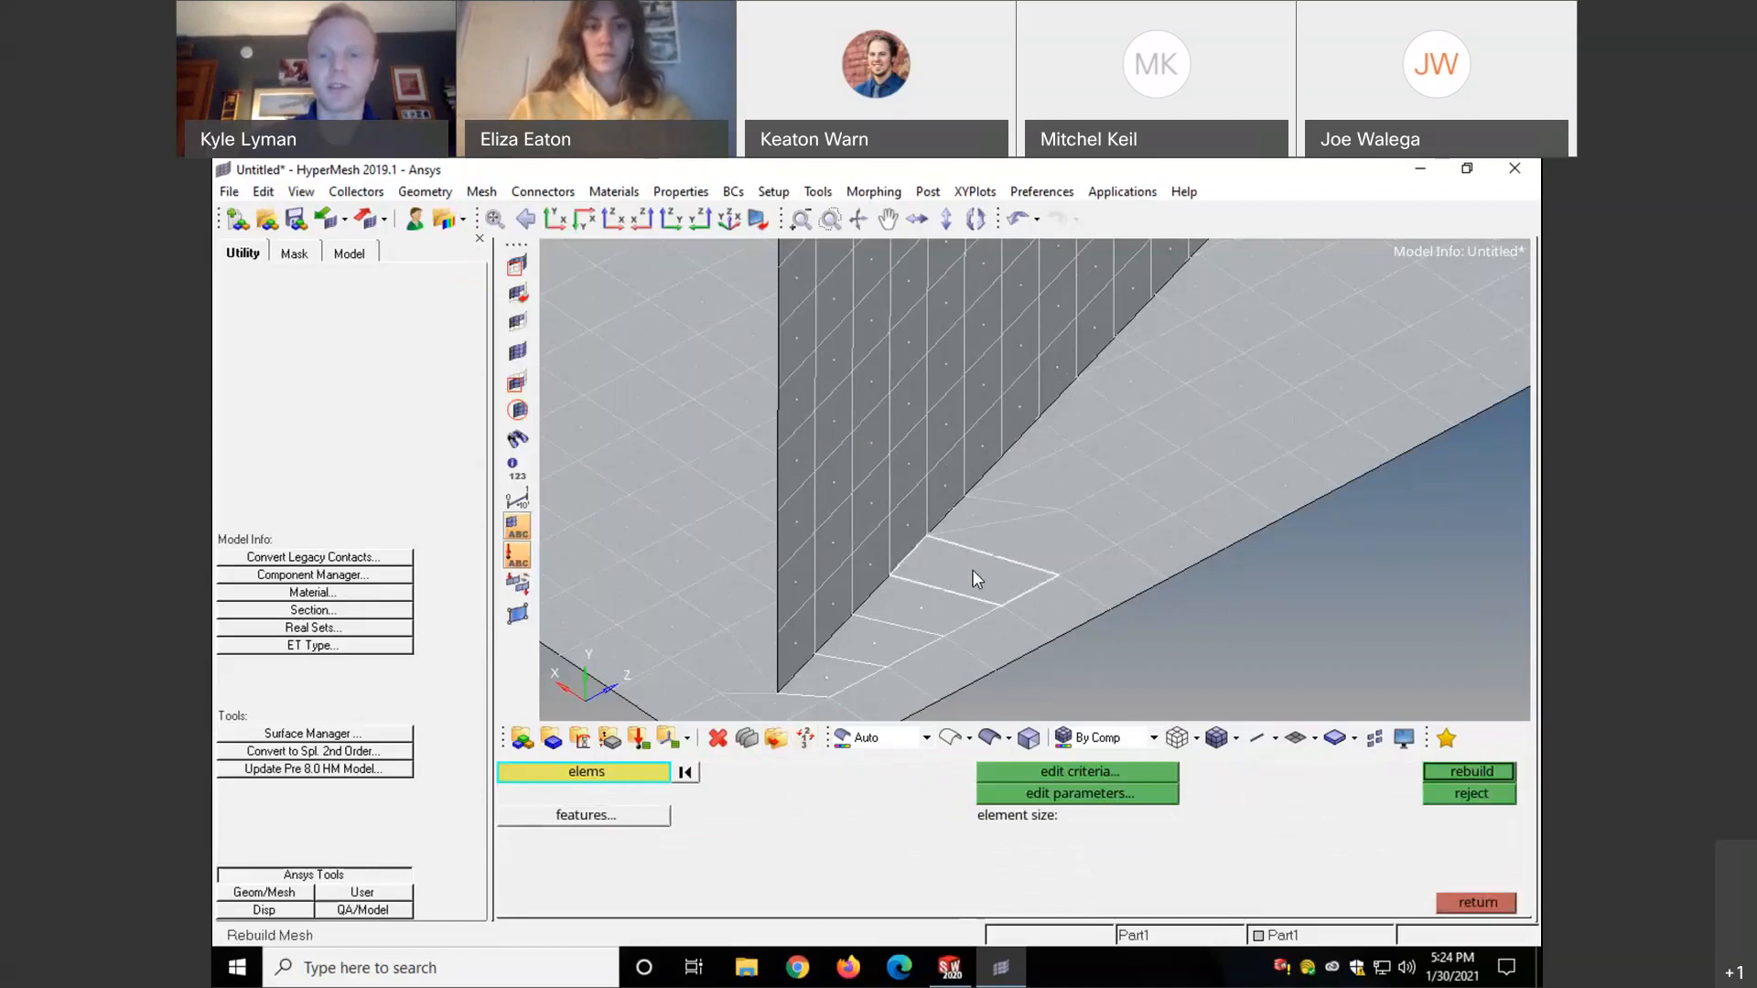
left_click(977, 518)
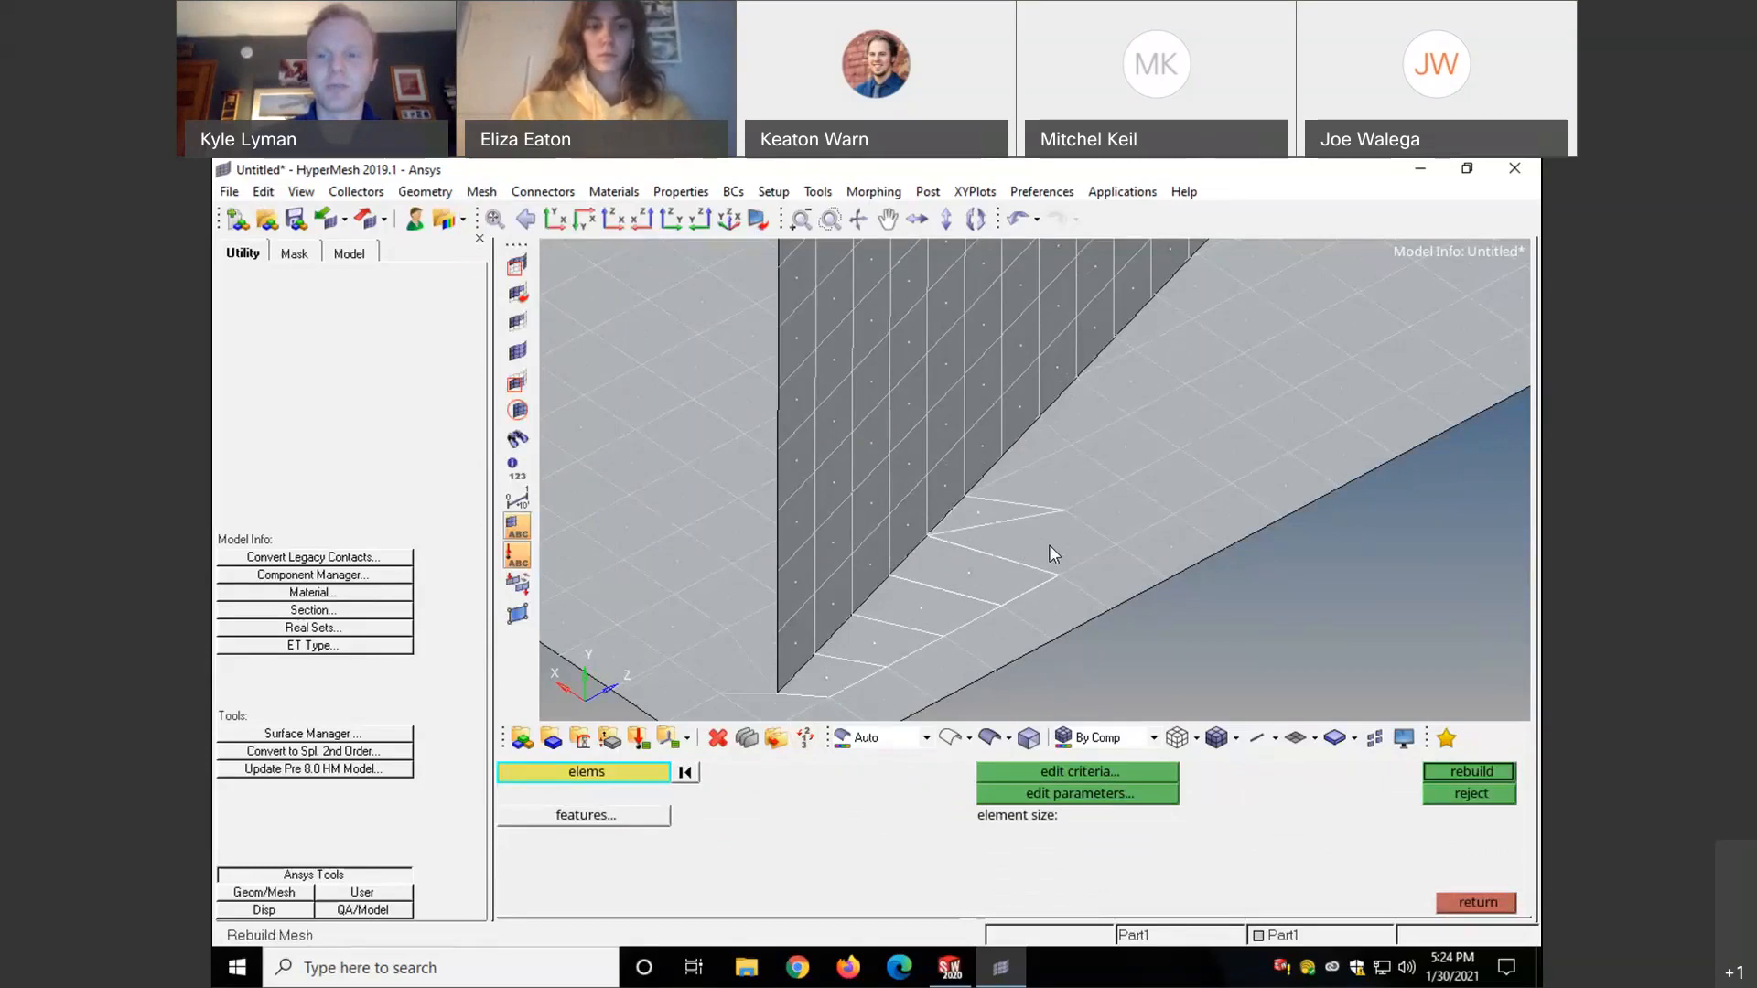
left_click(1096, 580)
left_click(981, 650)
left_click(915, 682)
left_click(876, 696)
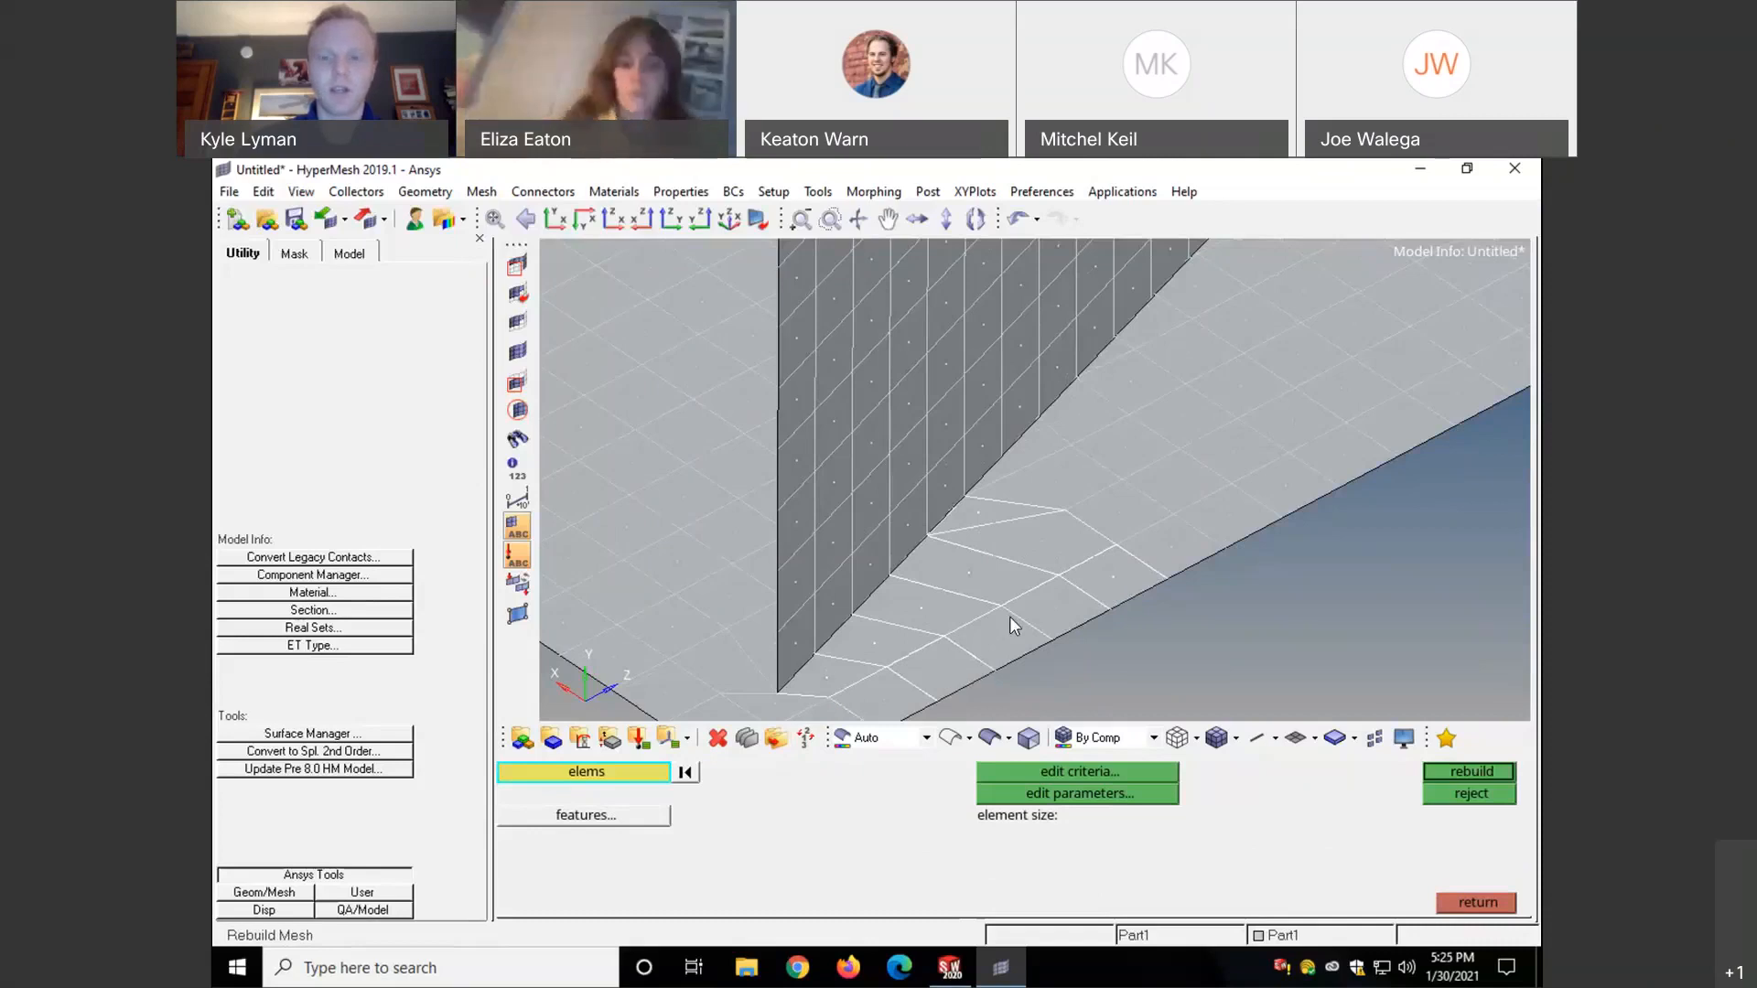
- Add the elements around the long wall's free corner and on its inner side to the rebuild selection
left_click_drag(1009, 617, 847, 667, "ctrl")
left_click_drag(724, 481, 854, 642, "shift")
left_click_drag(860, 692, 862, 690)
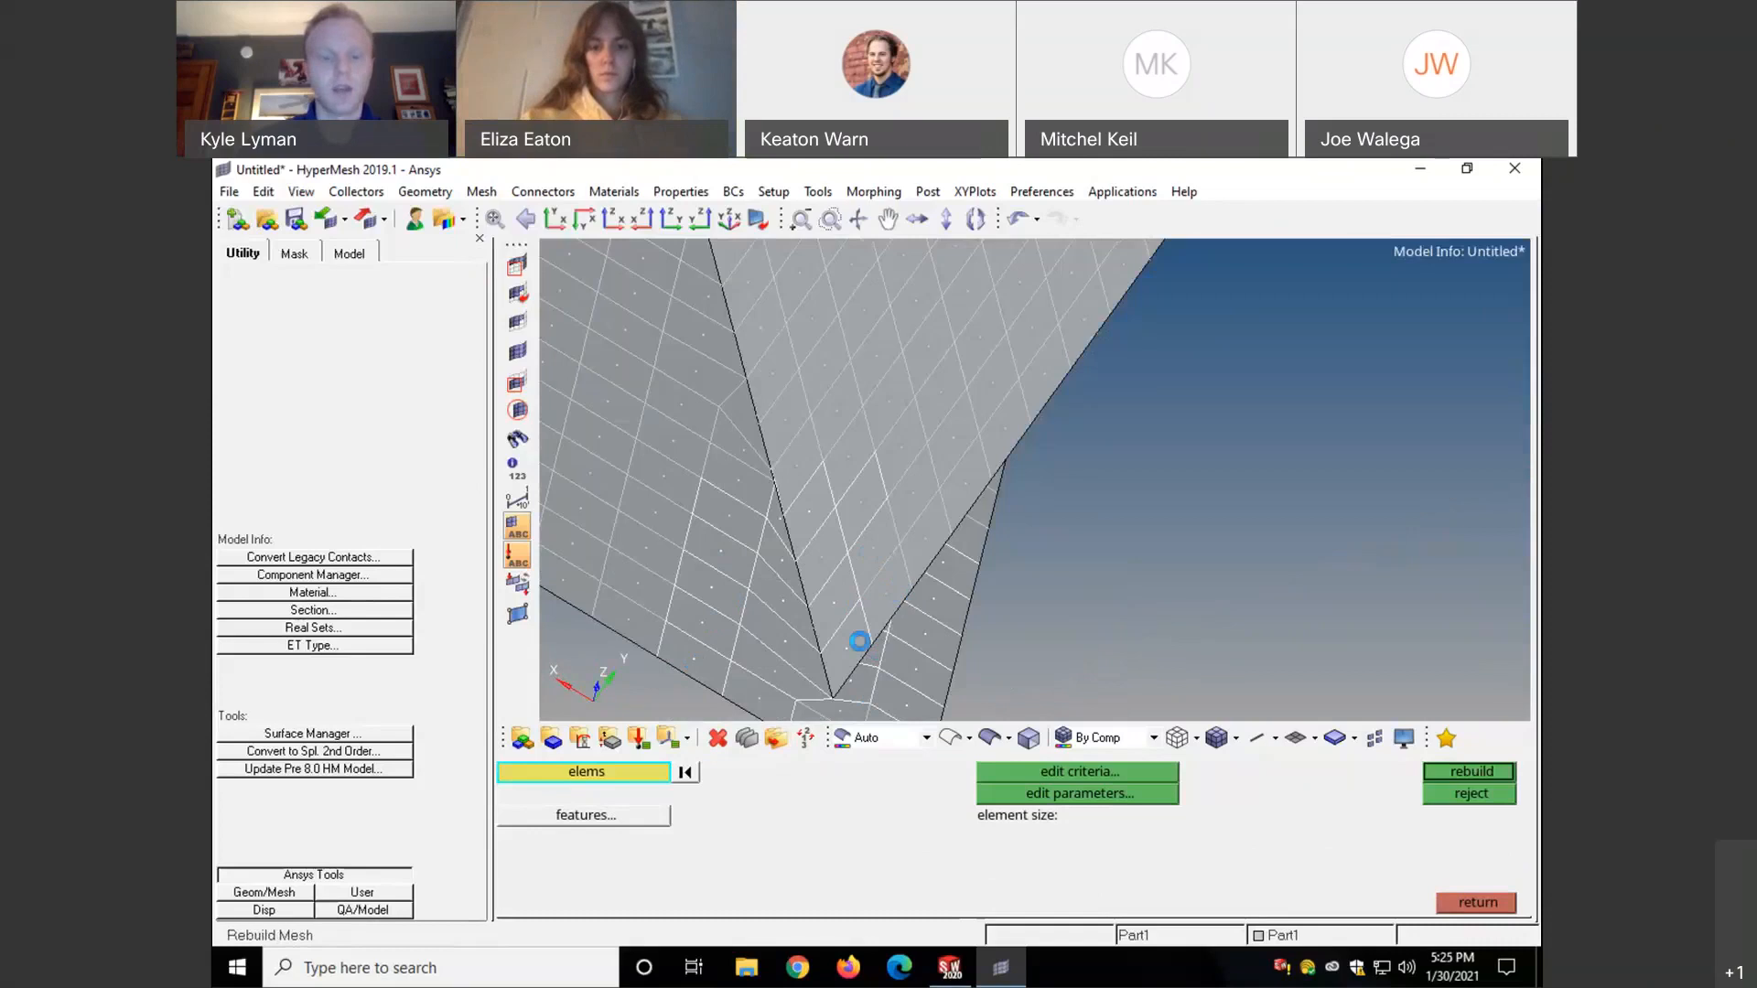
left_click_drag(858, 642, 1123, 509, "ctrl")
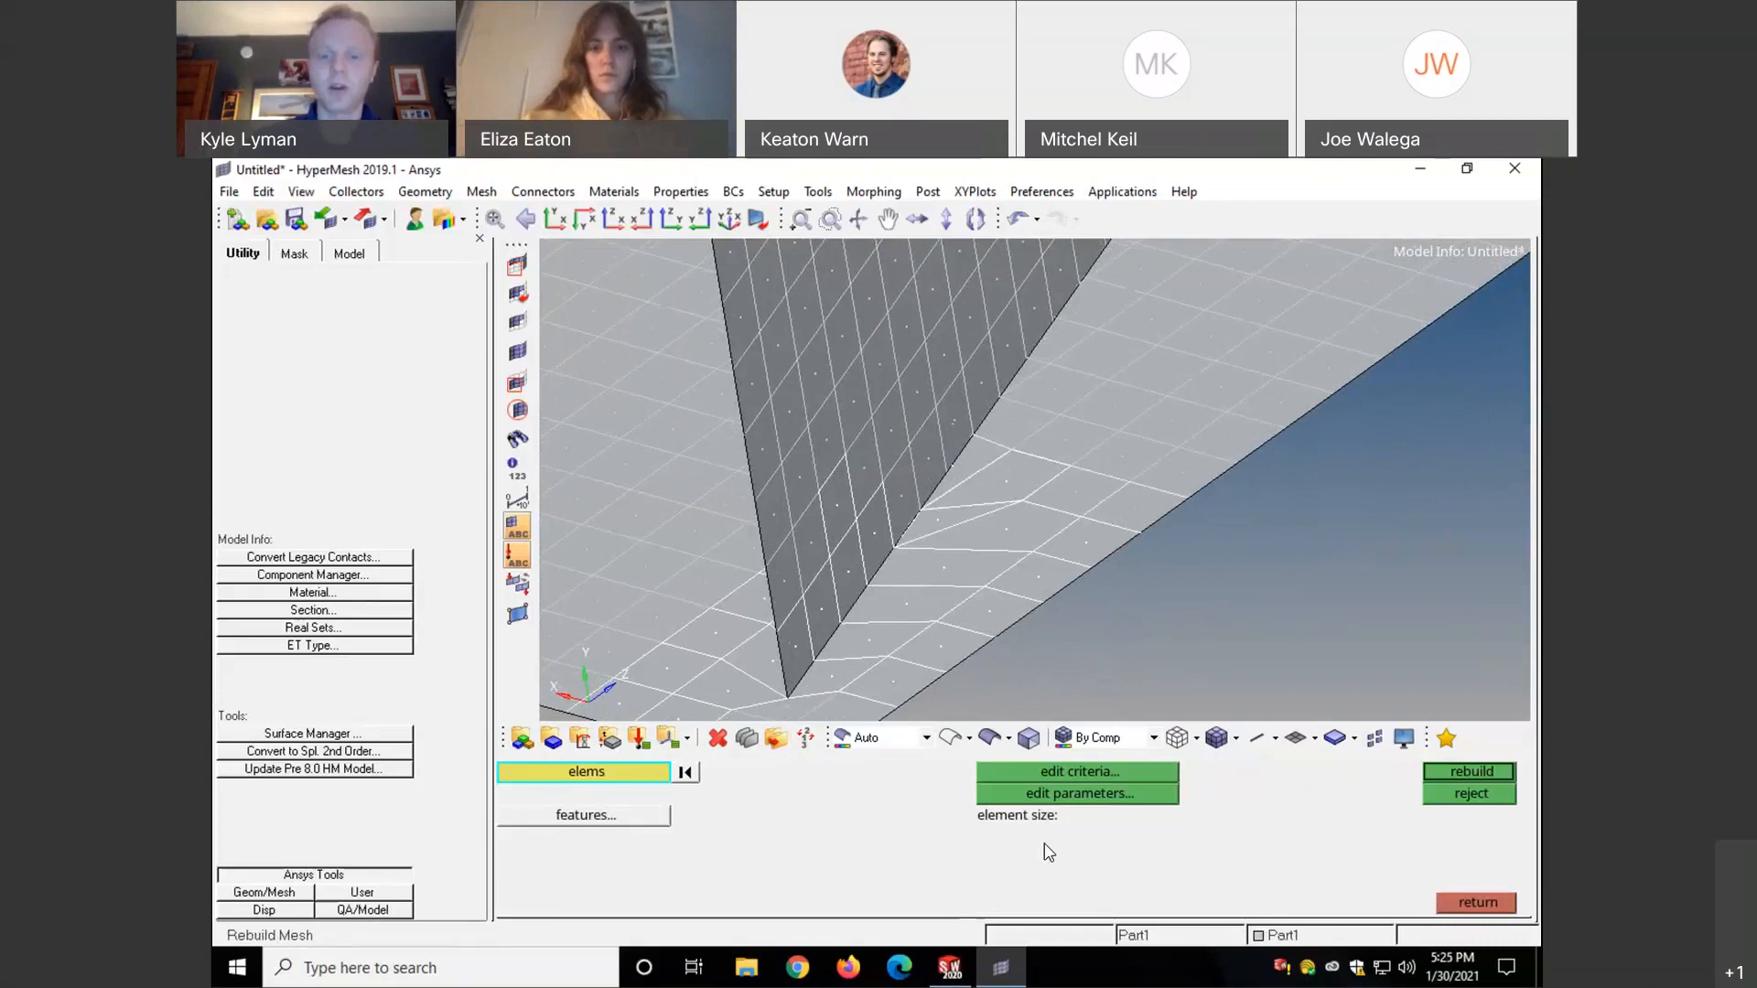
- Apply the 2D quality criteria with a 0.750 target element size and rebuild the selected elements
left_click(1085, 770)
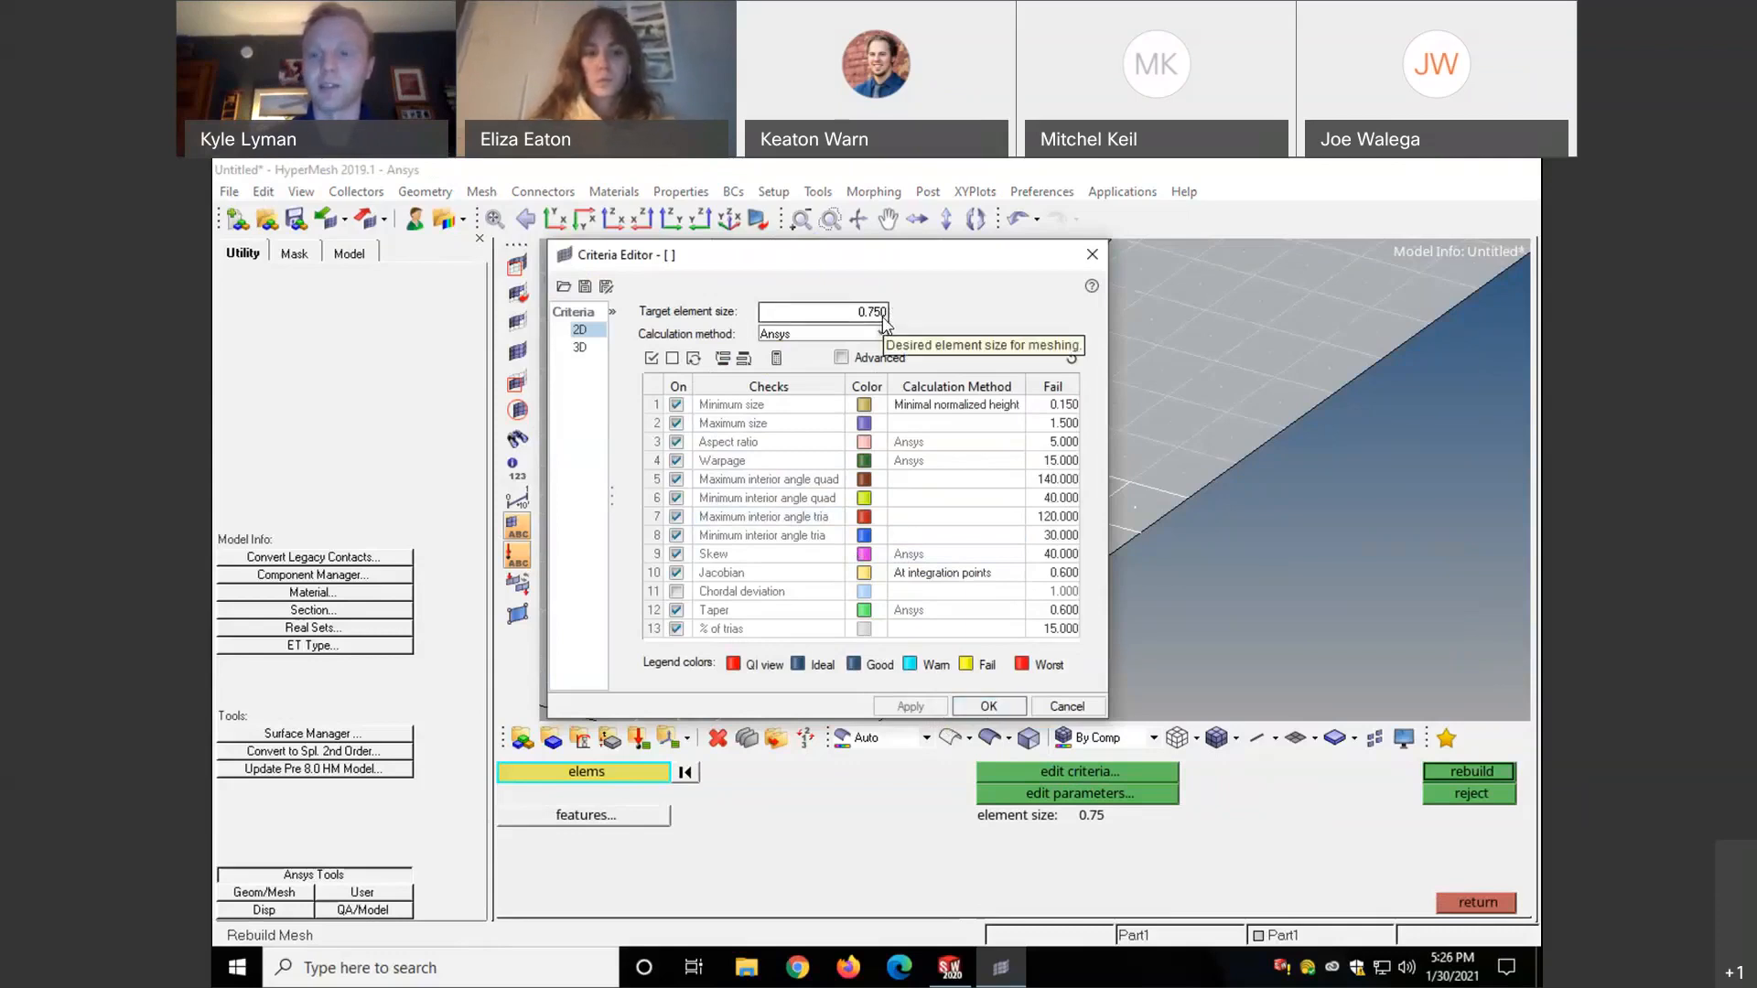
left_click(988, 706)
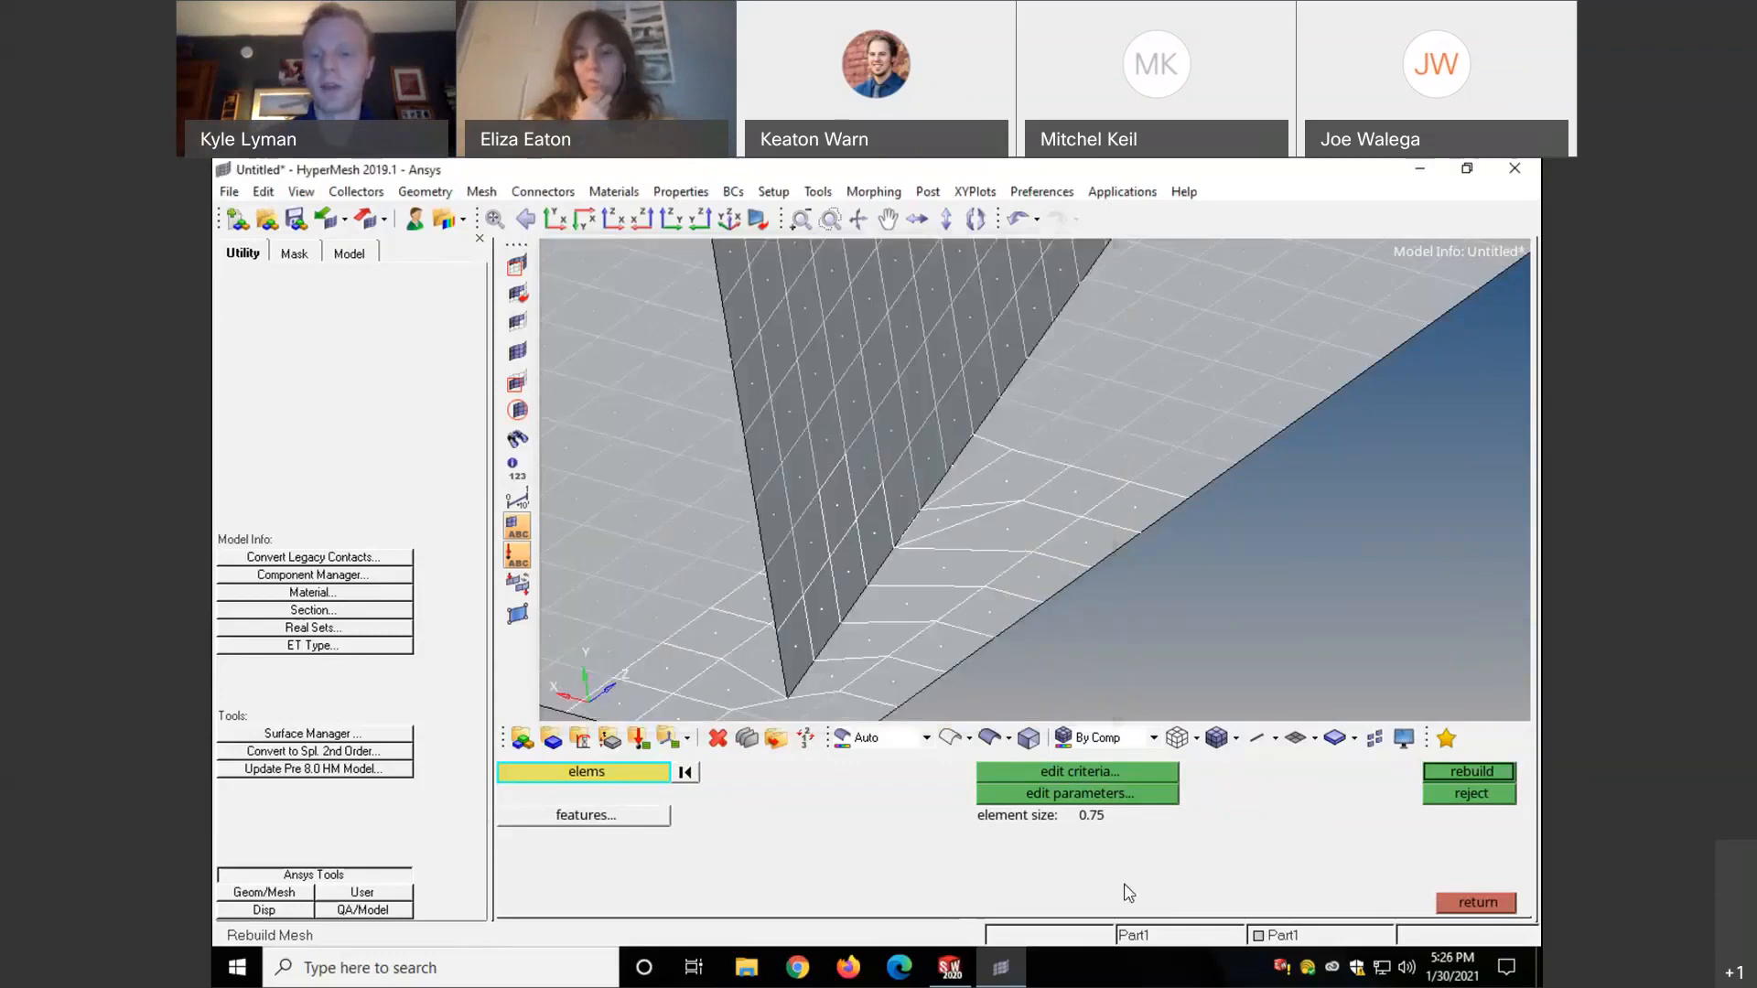
left_click(1442, 771)
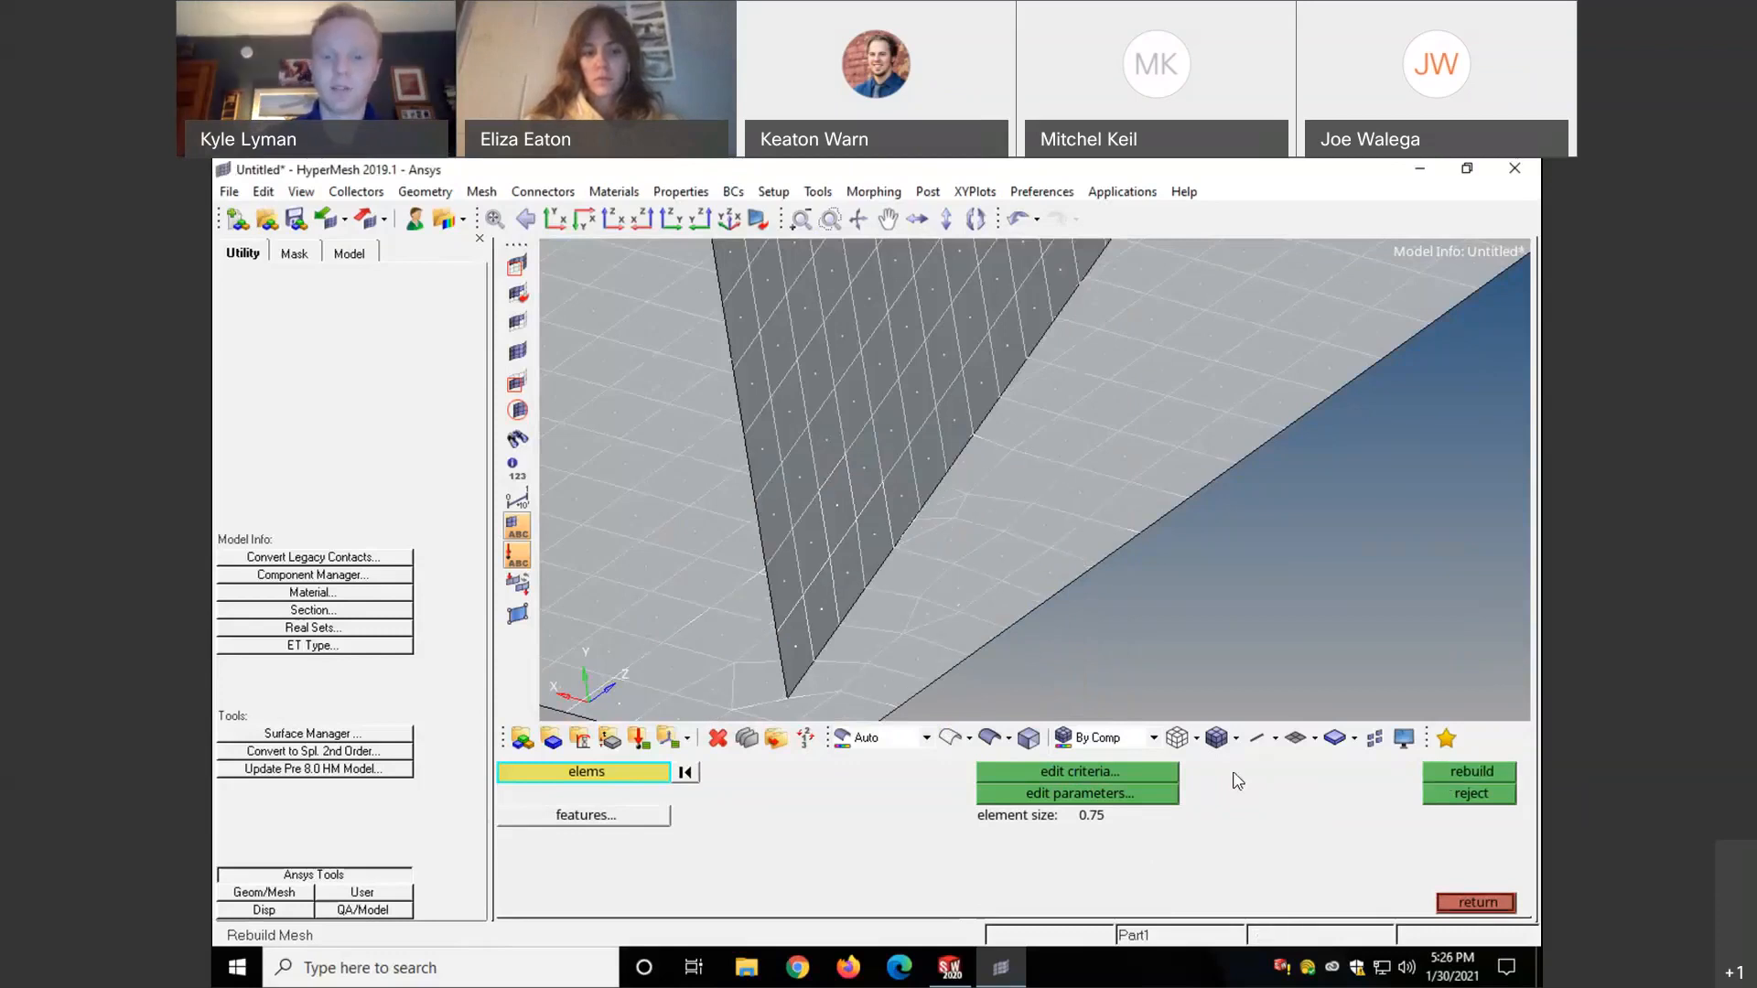
- Examine the rebuilt elements on both sides of the long wall's bottom edge and around its free corner
mouse_move(843, 557)
left_mouse_down("ctrl")
mouse_move(820, 564)
mouse_move(847, 541)
left_mouse_up("ctrl")
left_click_drag(1060, 502, 1095, 496, "ctrl")
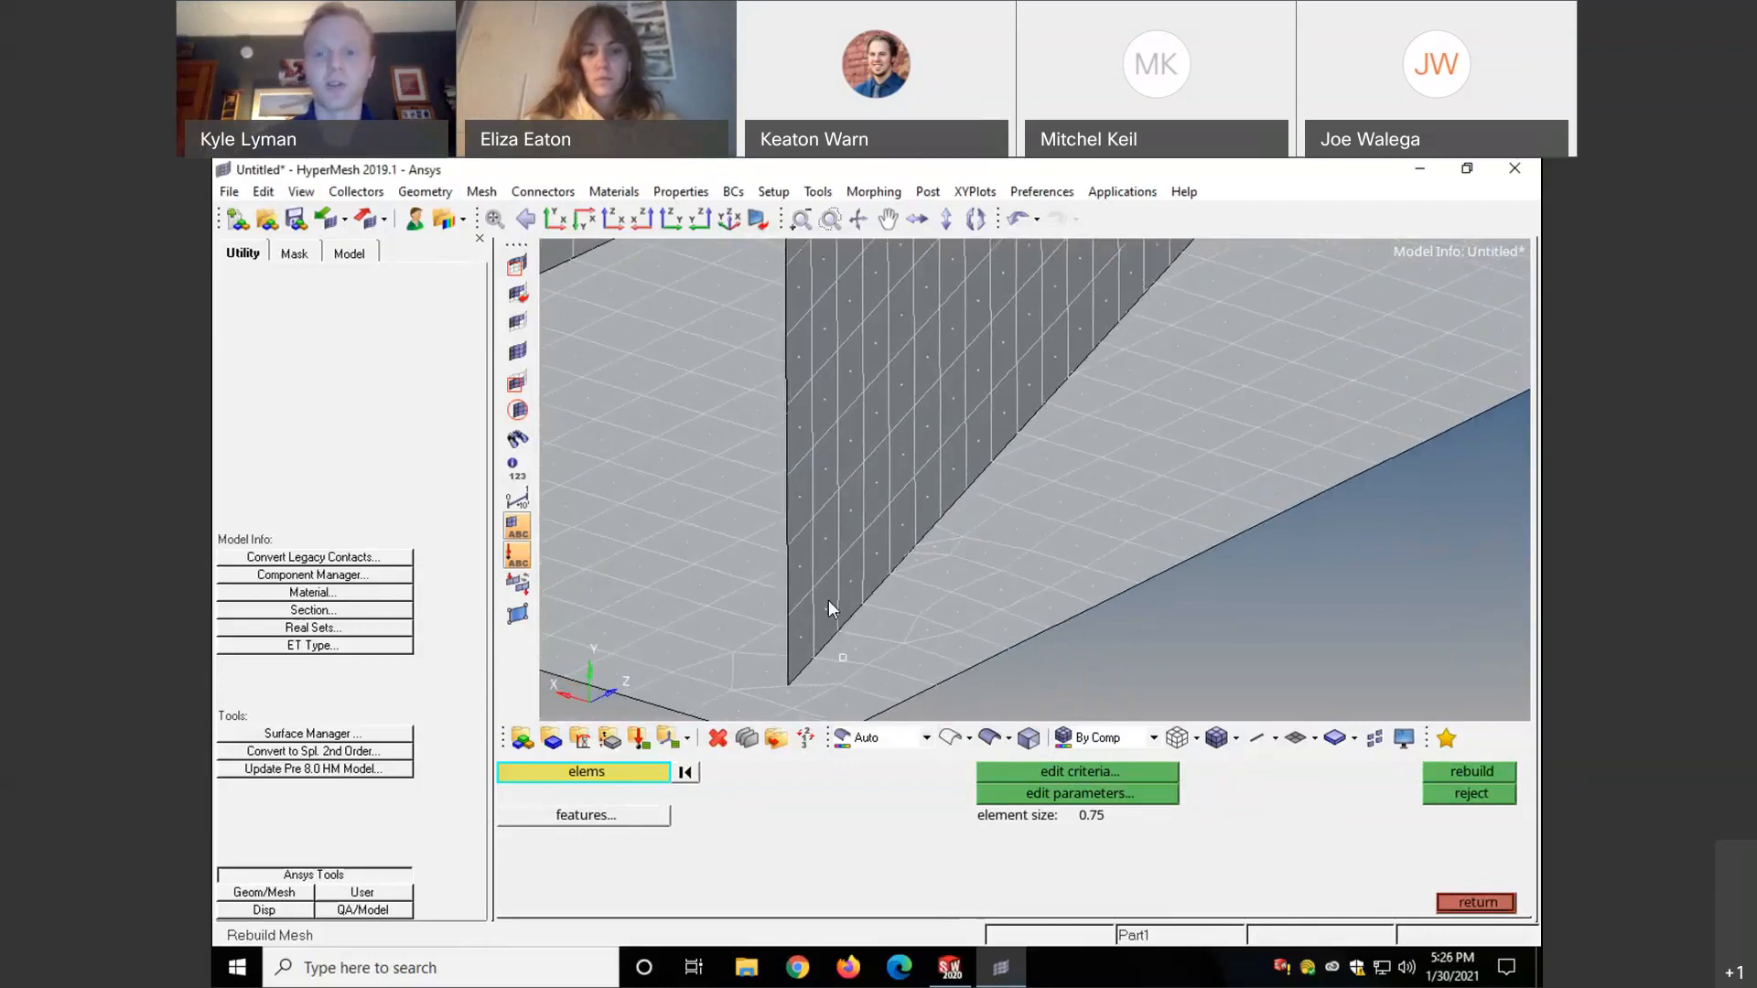
scroll(908, 565, "up", 1)
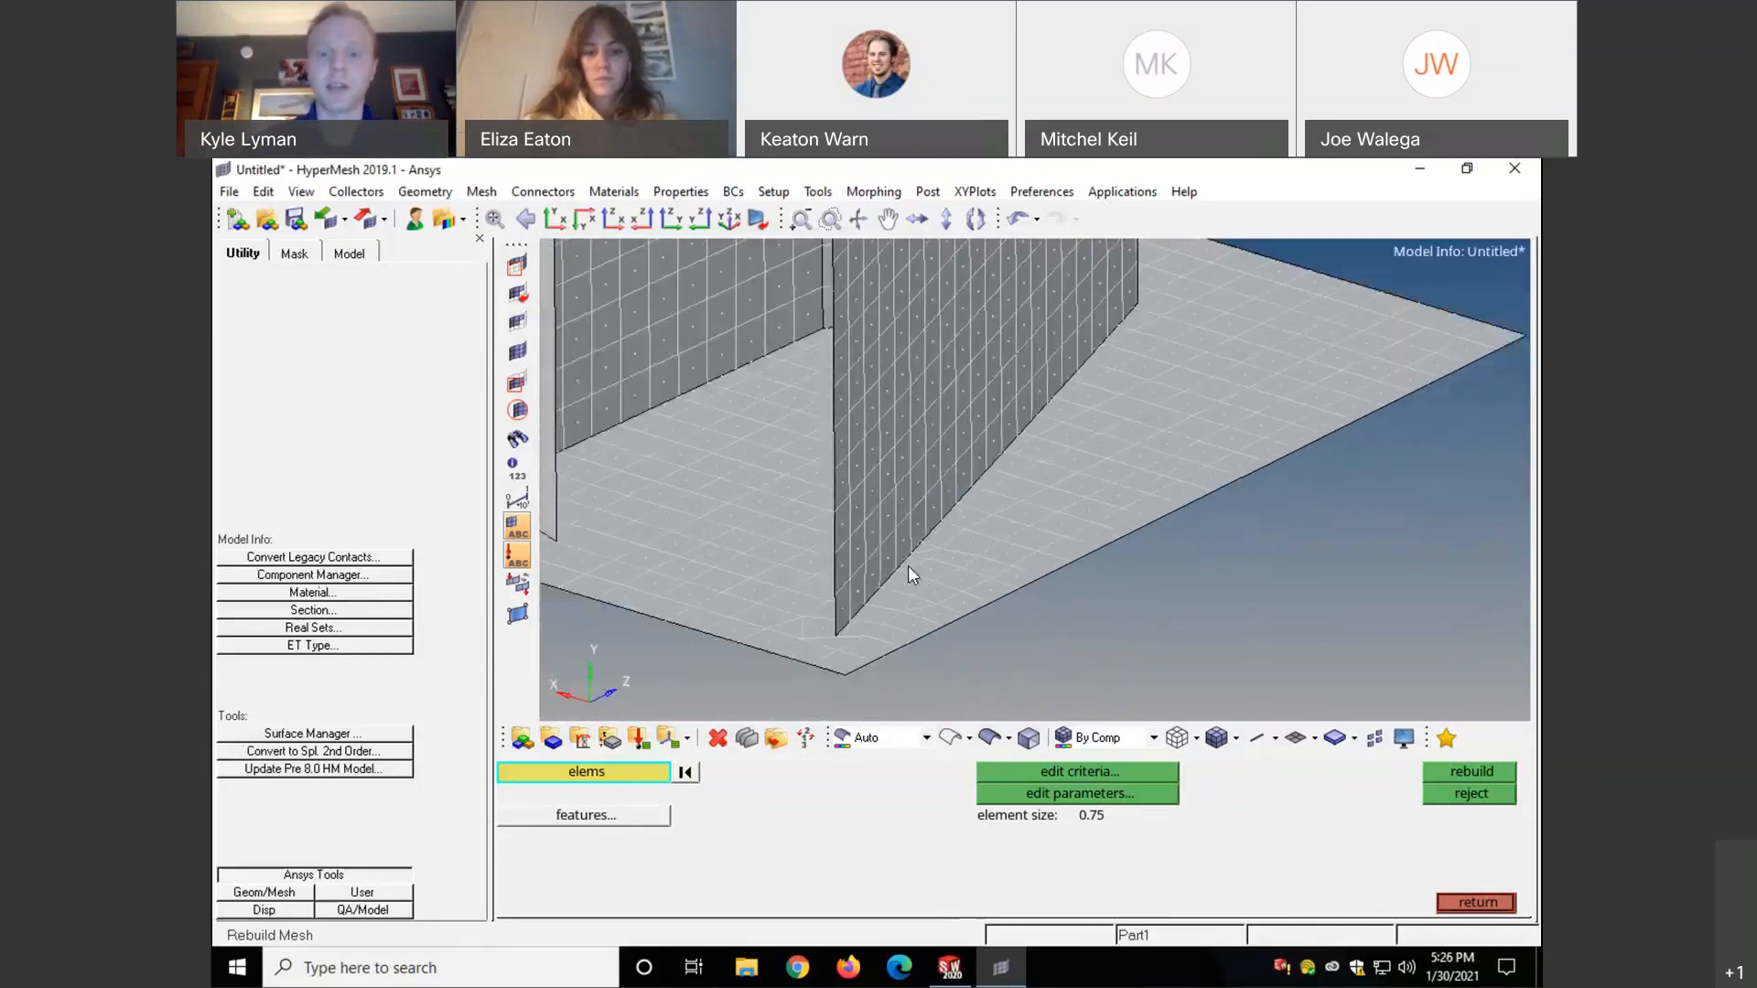
scroll(914, 615, "up", 1)
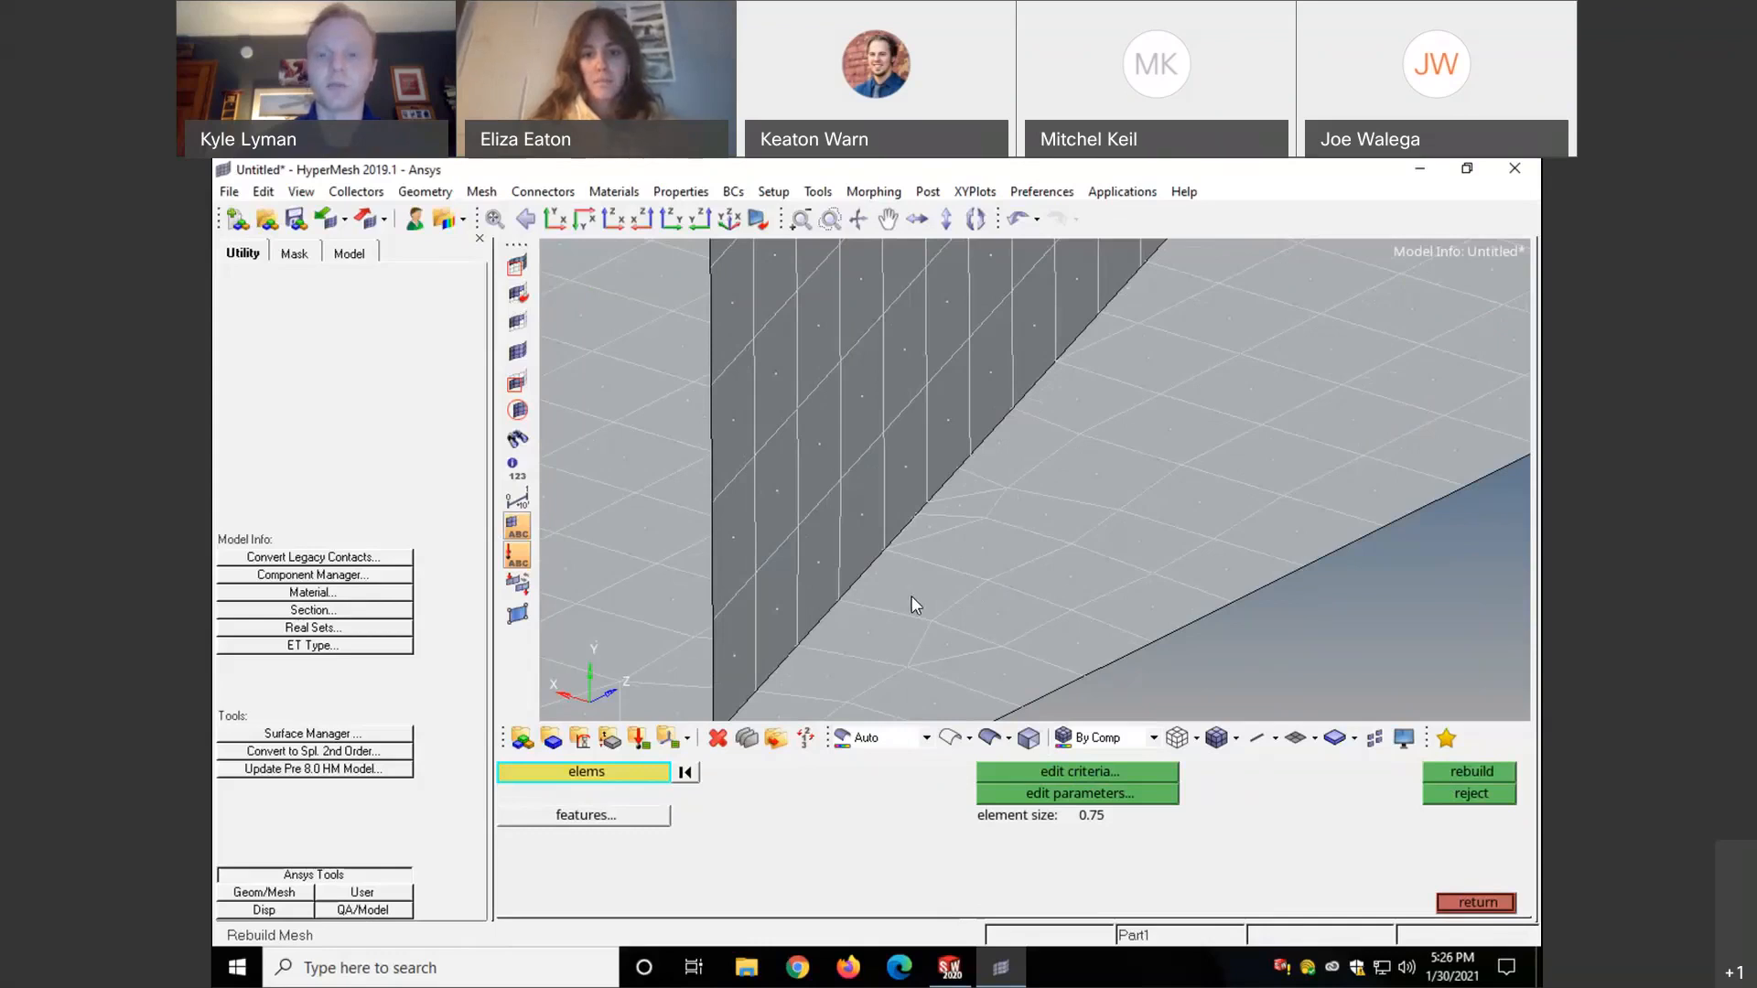
left_click_drag(980, 470, 986, 677, "ctrl")
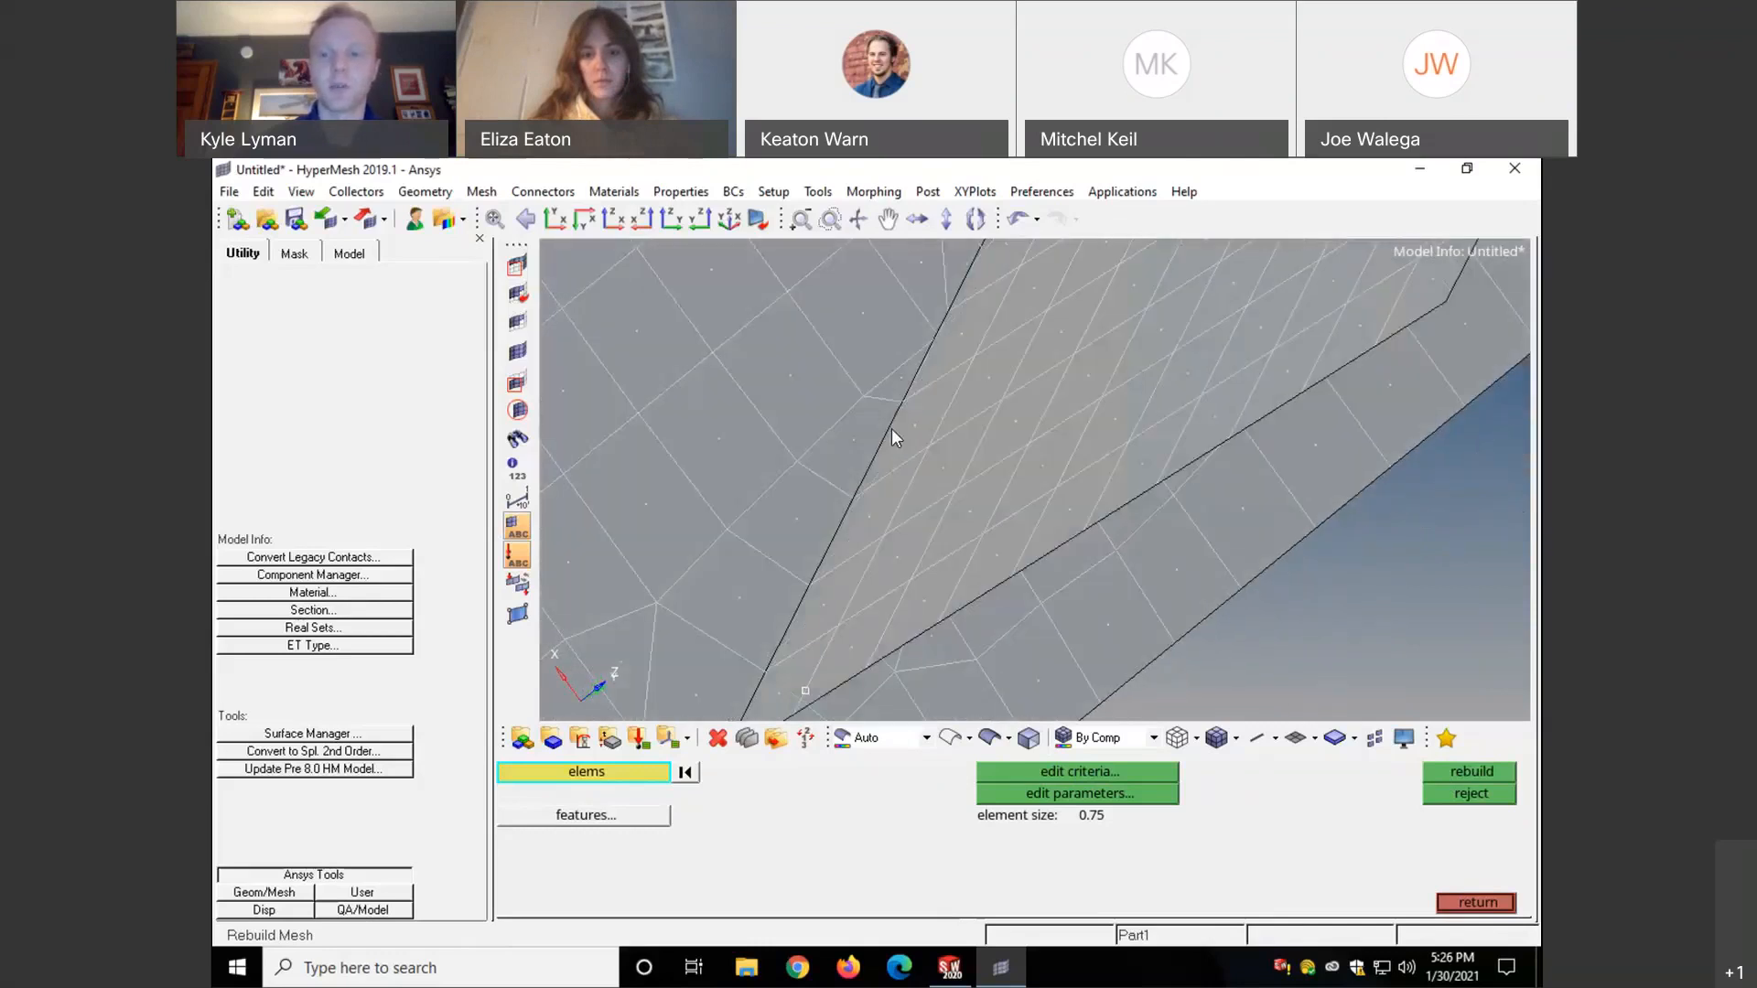
mouse_move(931, 505)
left_mouse_down("ctrl")
mouse_move(714, 373)
mouse_move(789, 272)
mouse_move(921, 678)
mouse_move(829, 699)
mouse_move(934, 512)
left_mouse_up("ctrl")
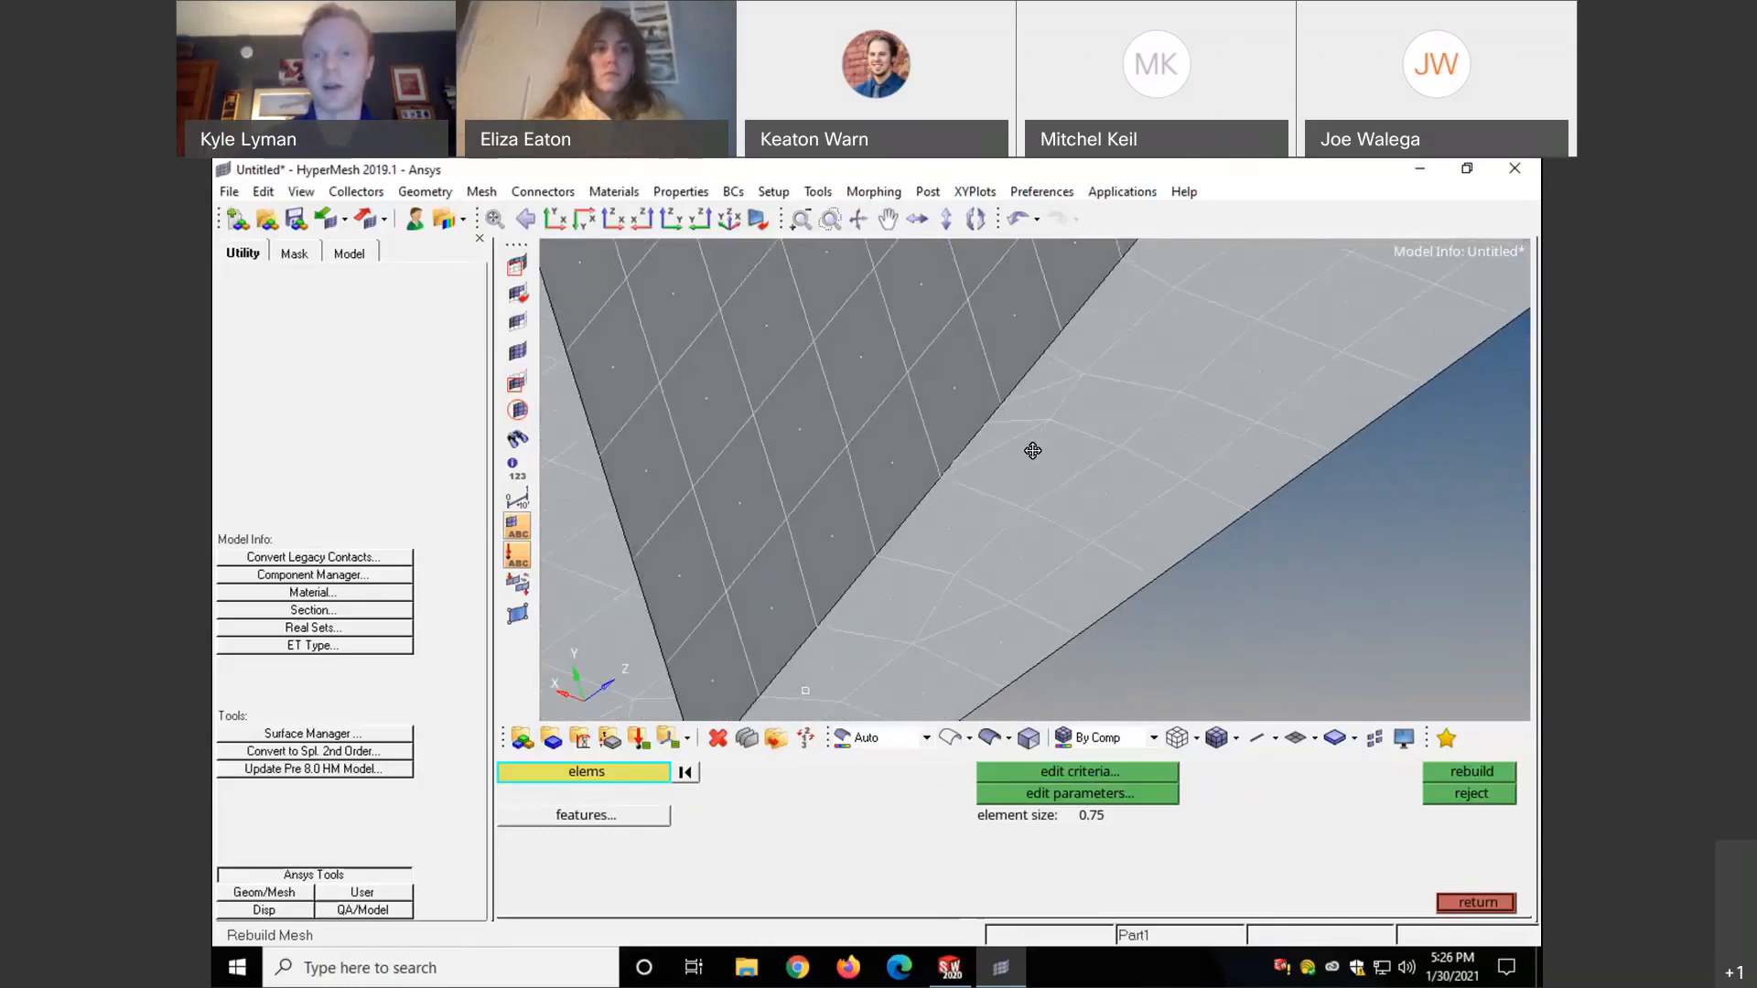
- Combine two adjacent base elements beside the long wall into a single quad using the combine to quad mode
left_click_drag(1031, 448, 1063, 420, "ctrl")
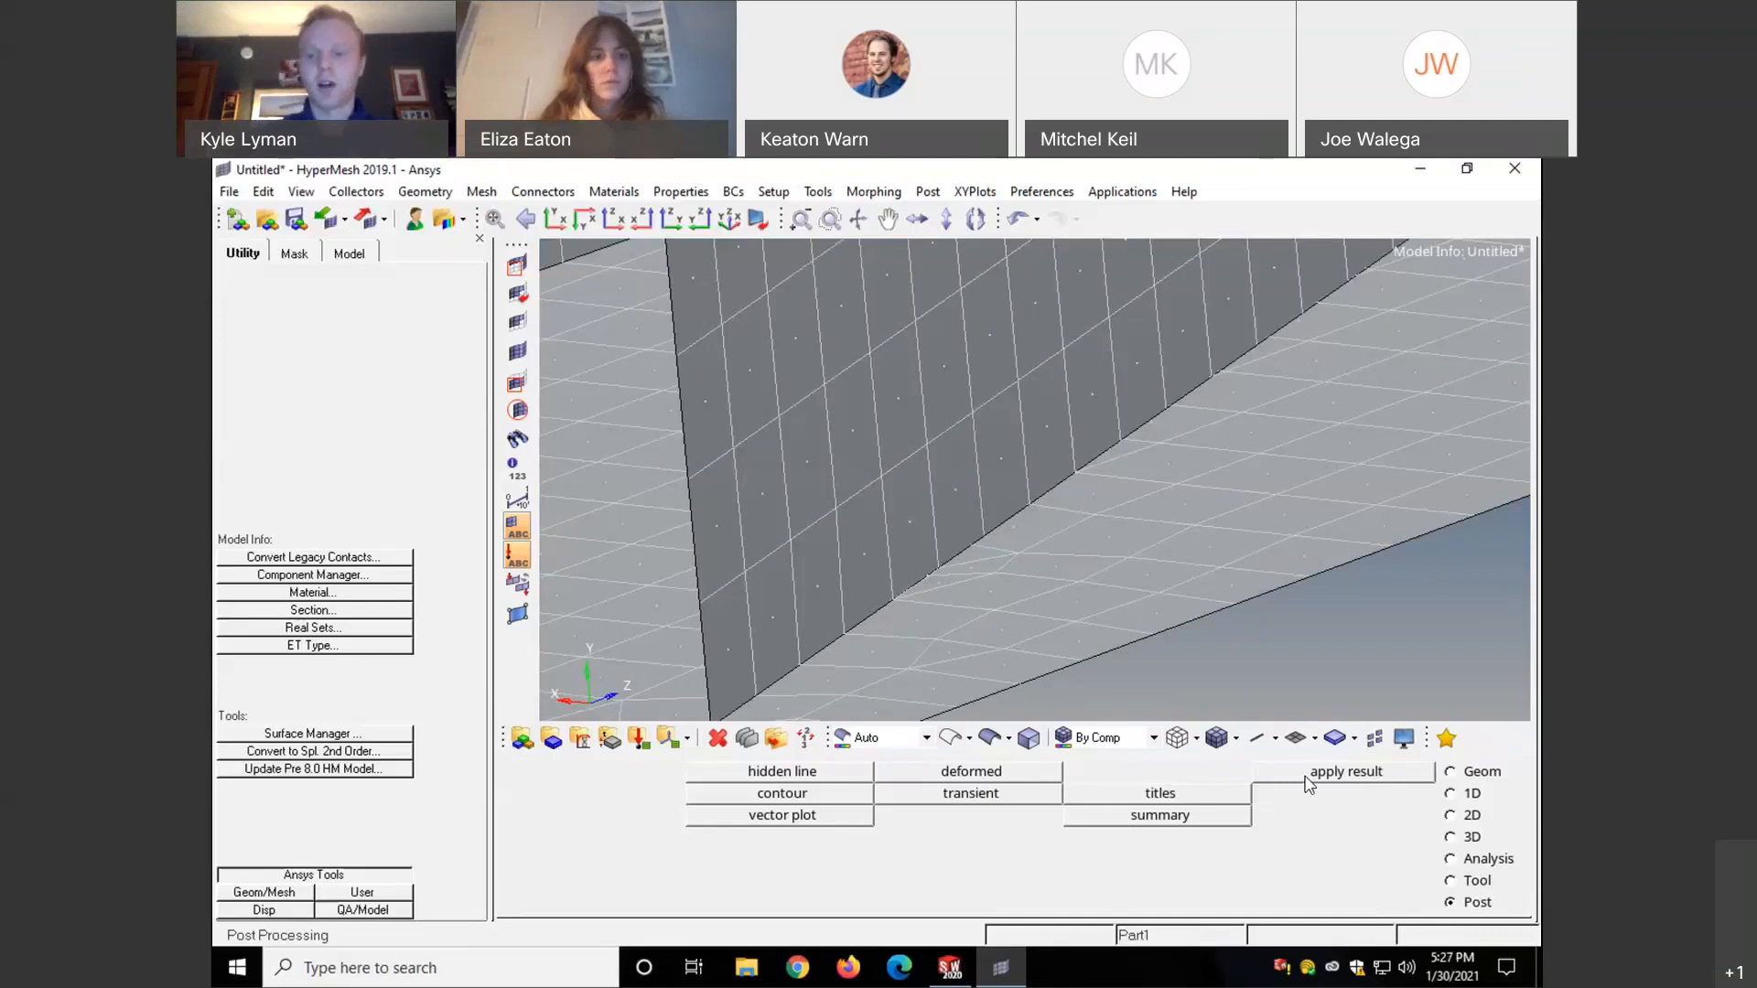
left_click_drag(1052, 578, 950, 586, "ctrl")
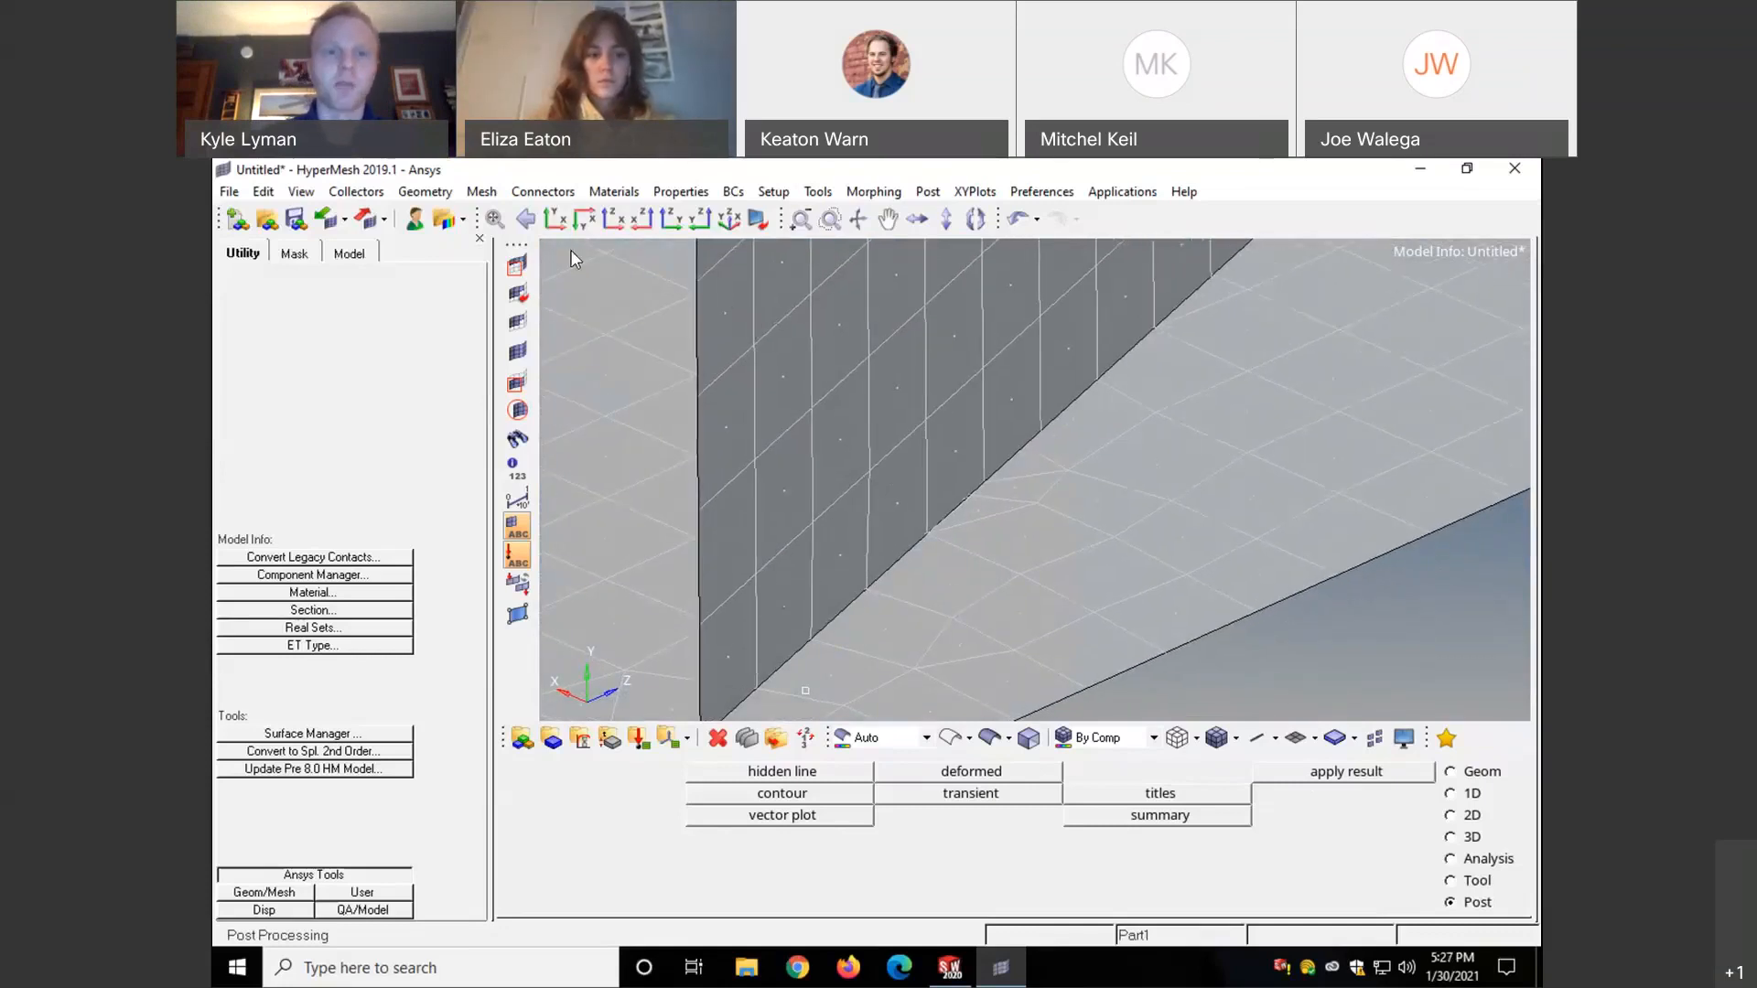
left_click(482, 192)
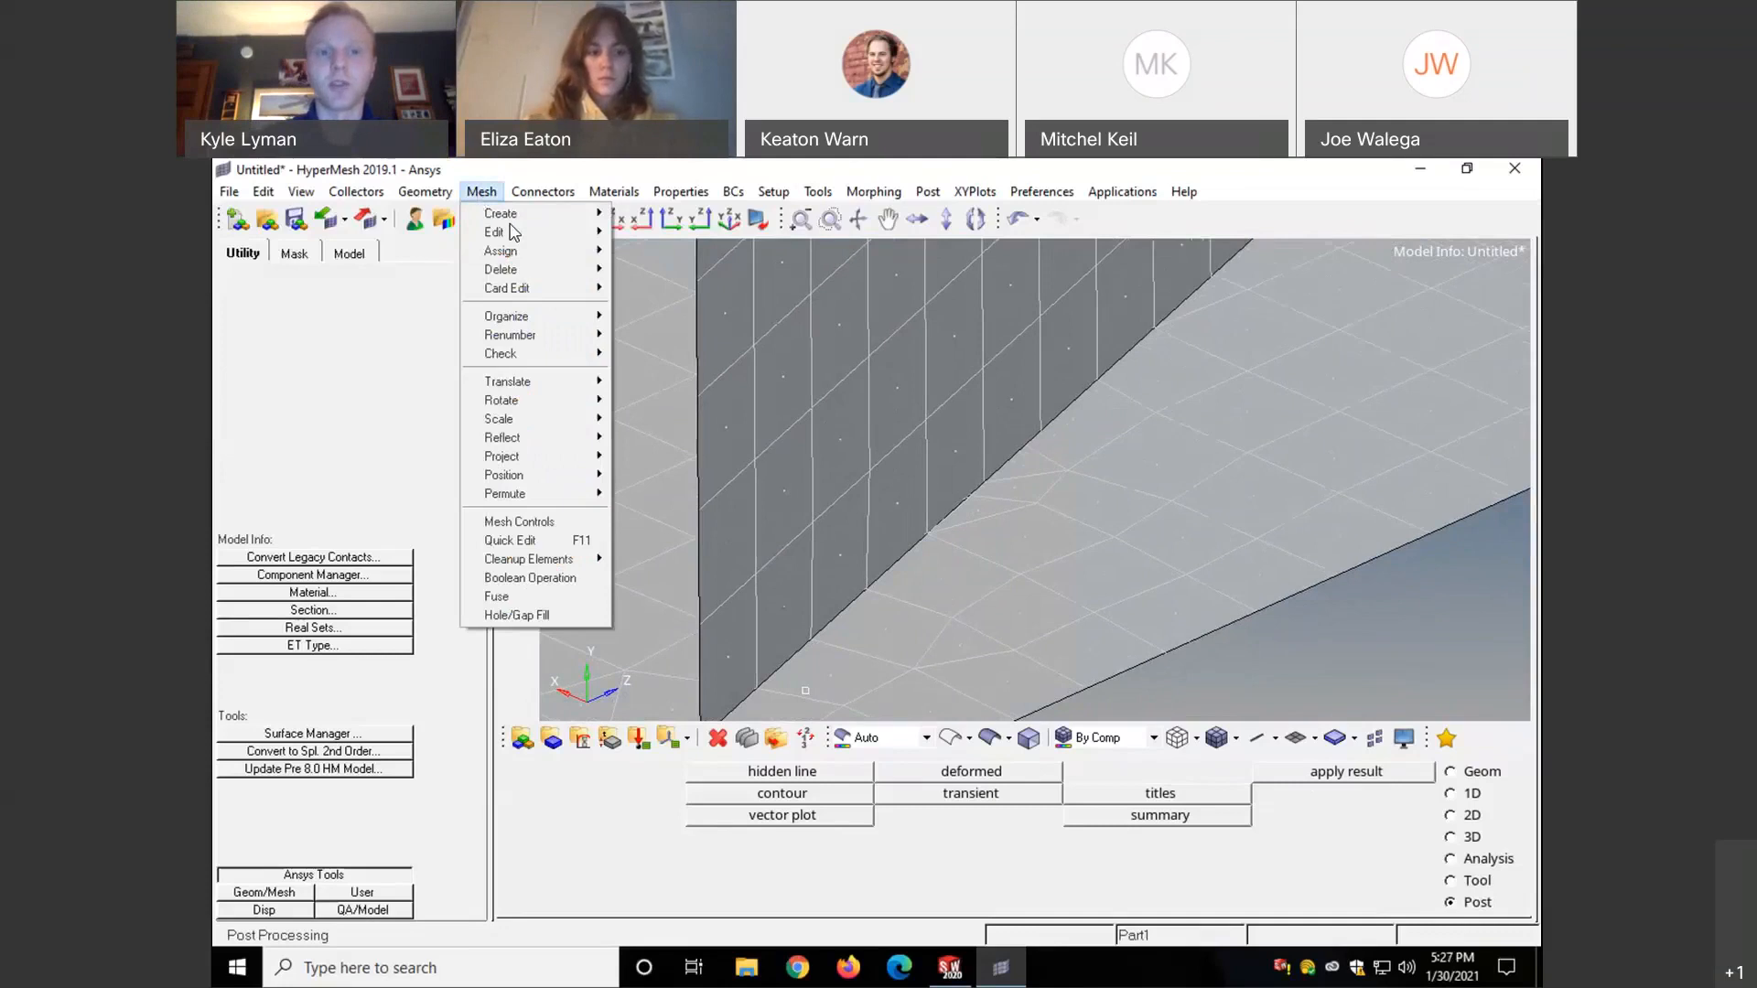
mouse_move(523, 235)
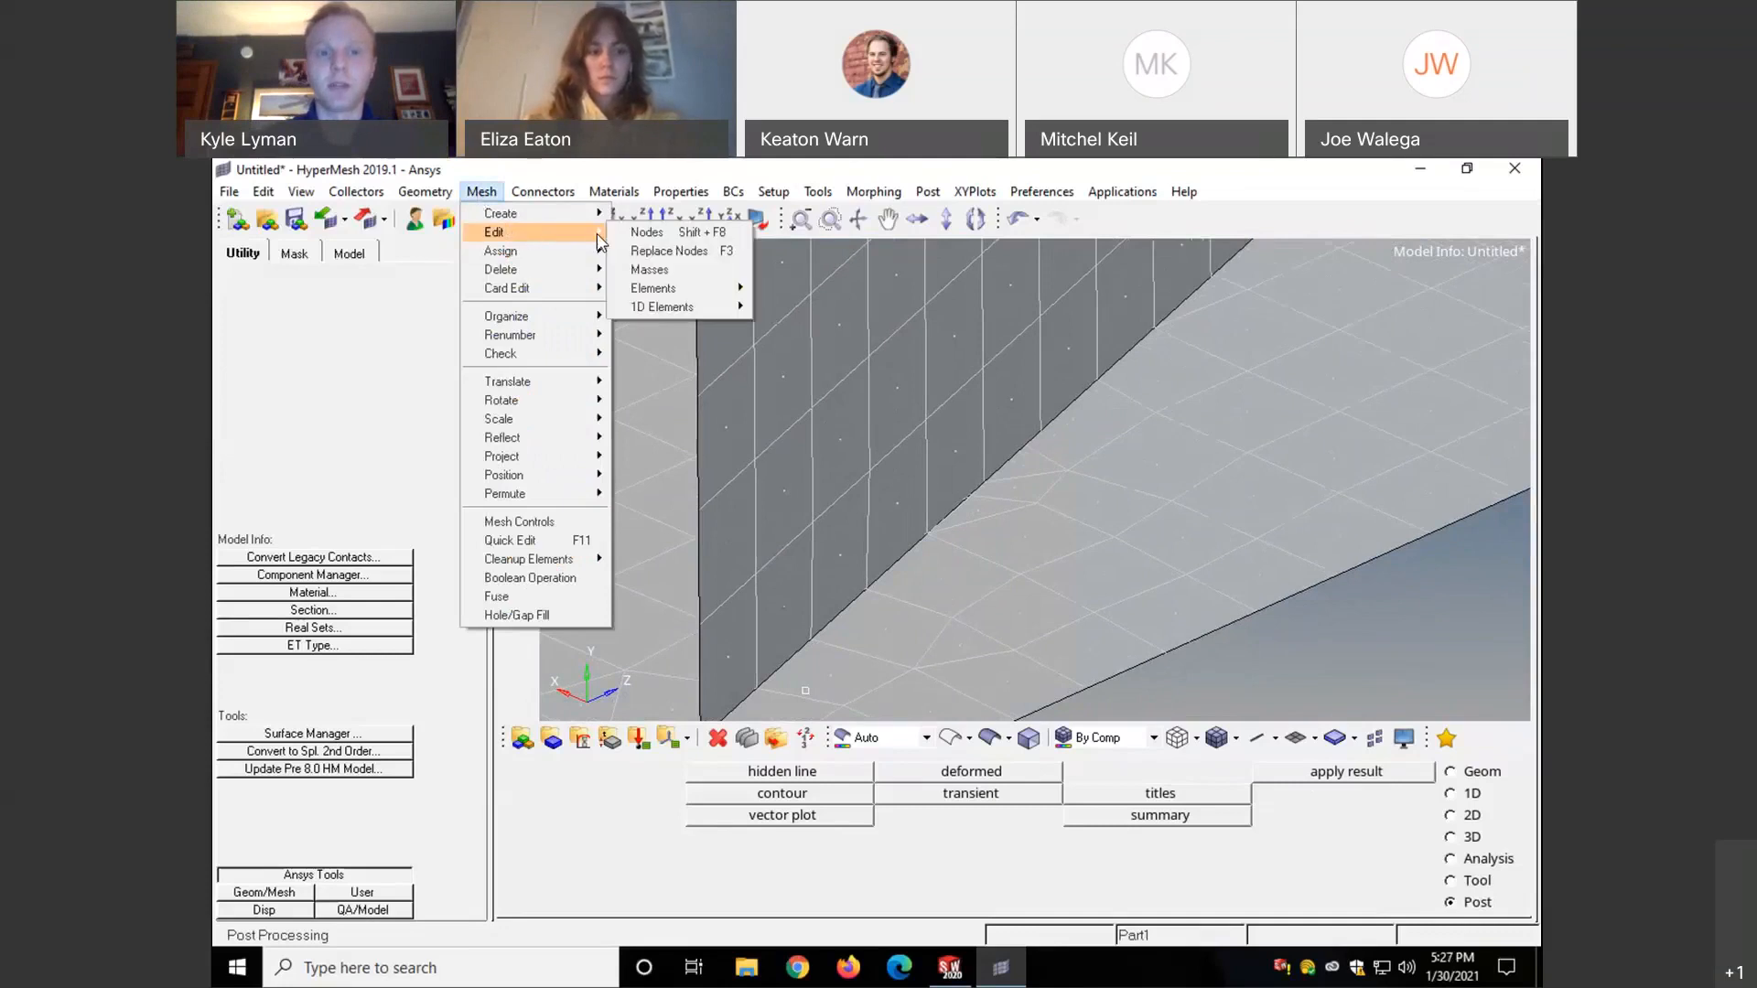
mouse_move(653, 289)
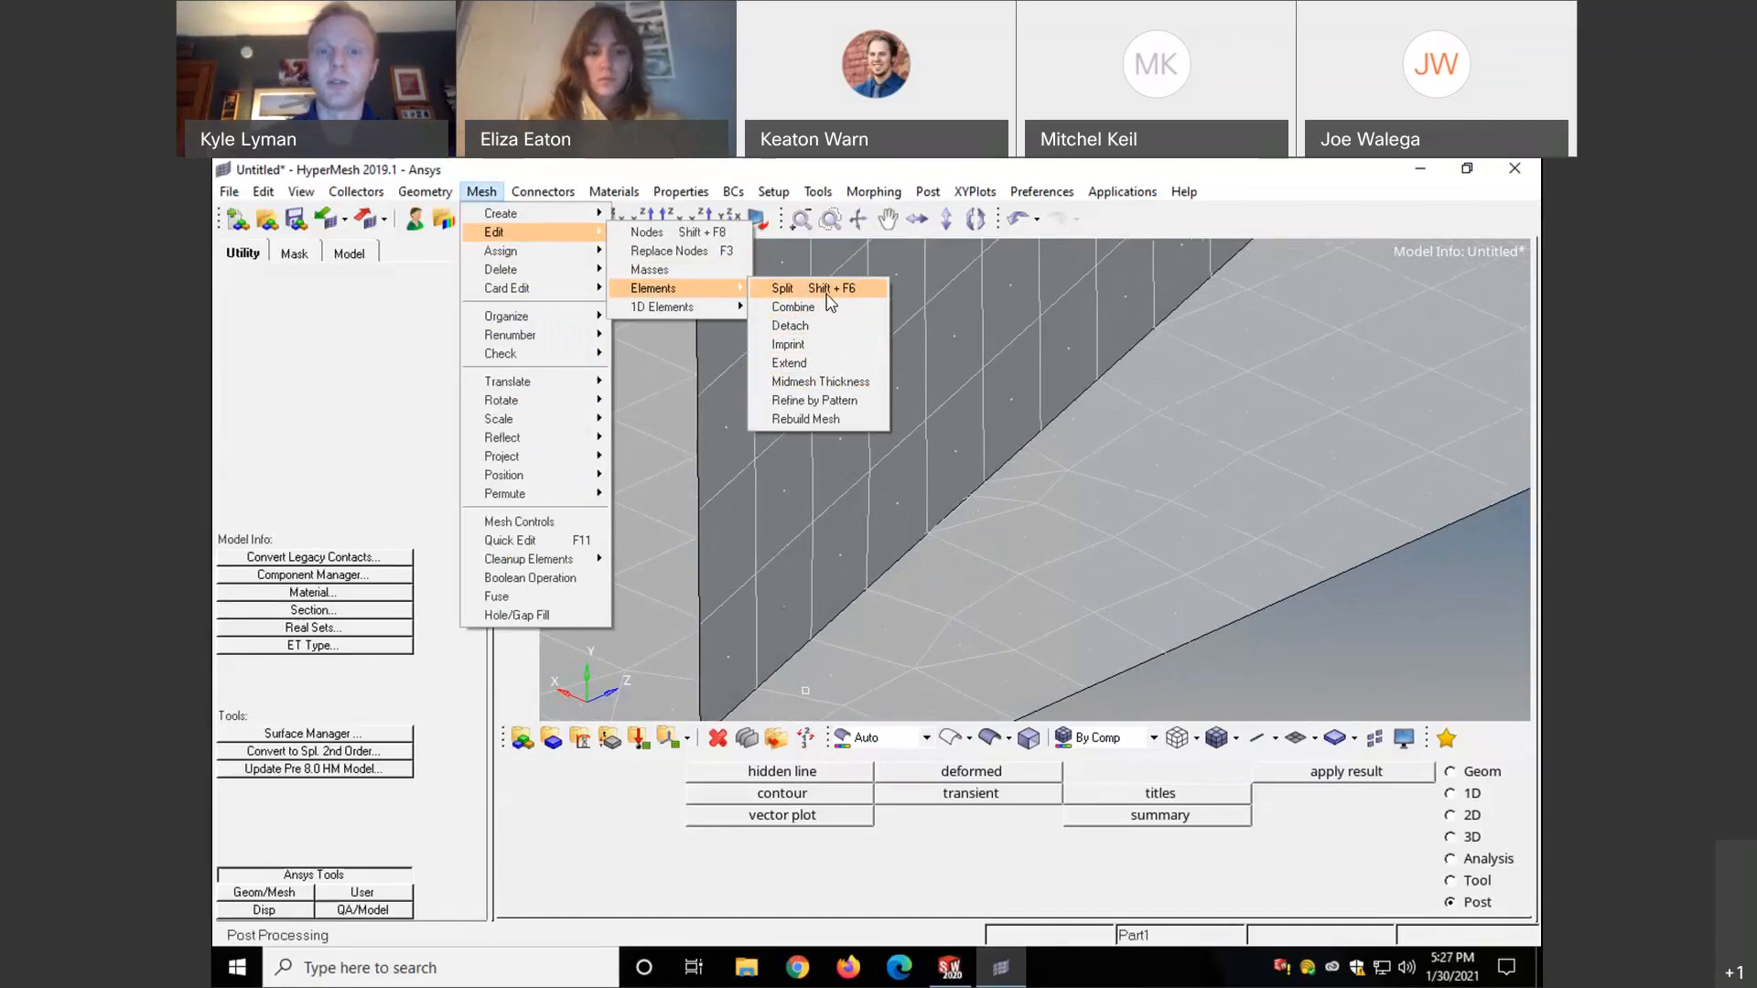
left_click(828, 308)
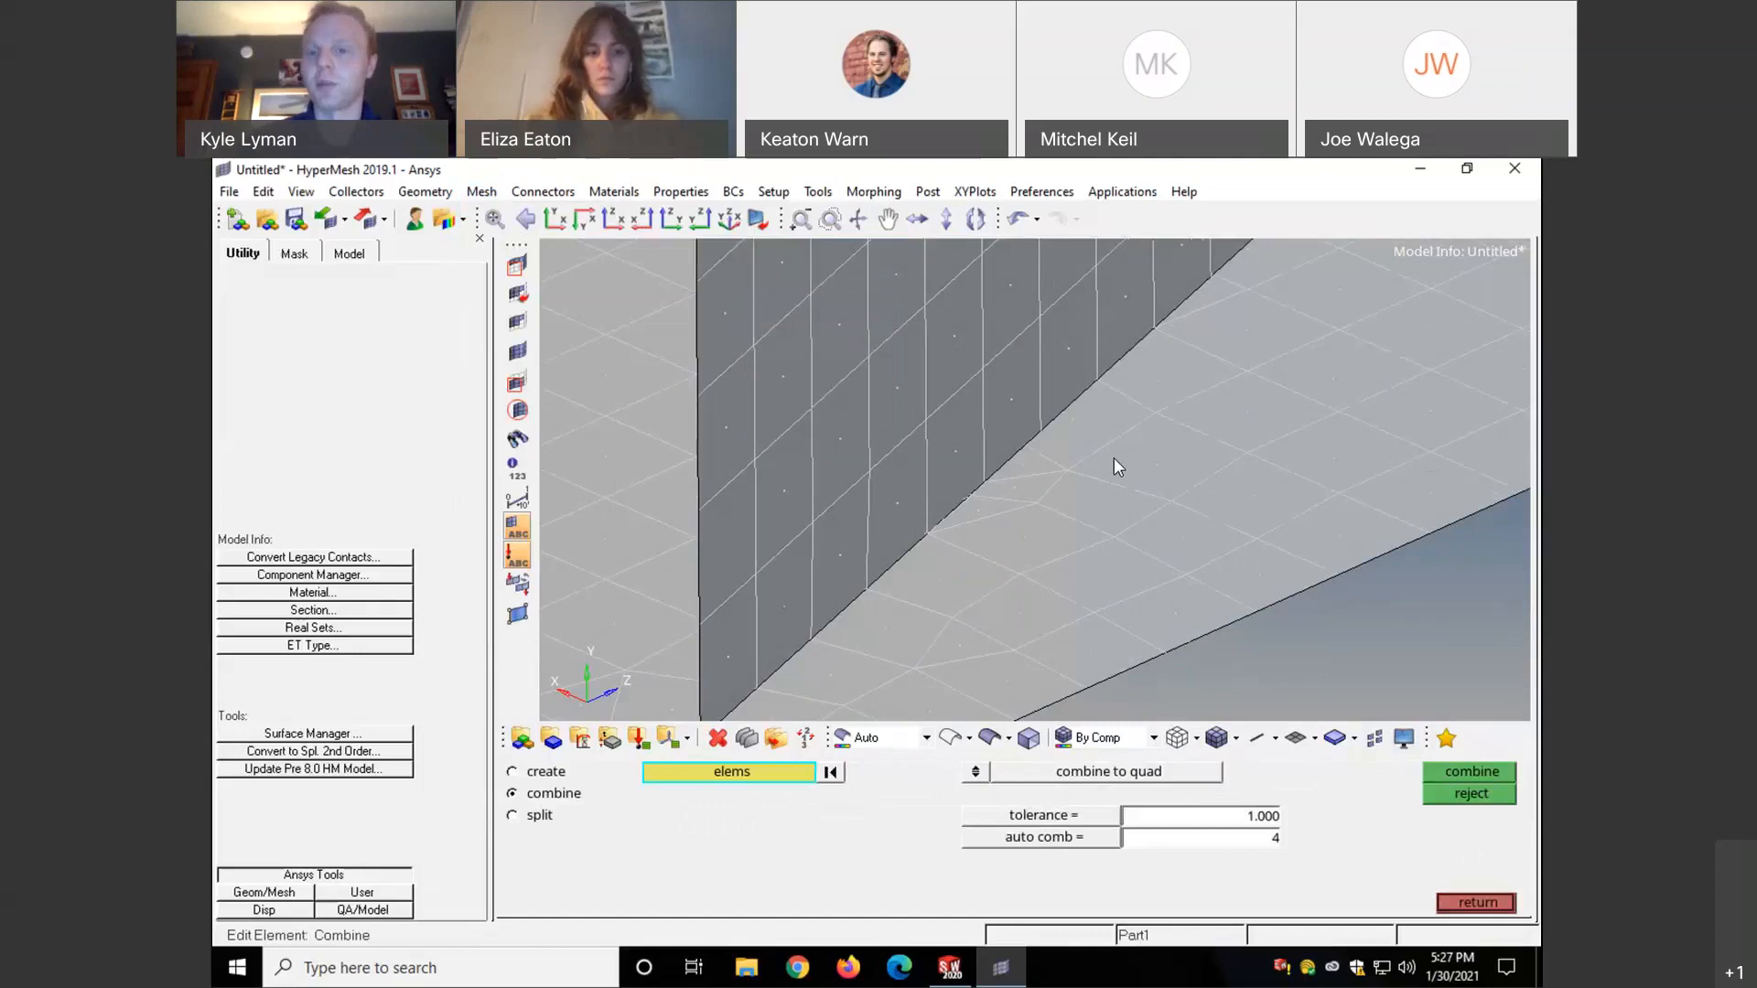
scroll(1093, 470, "down", 3)
scroll(1232, 447, "up", 2)
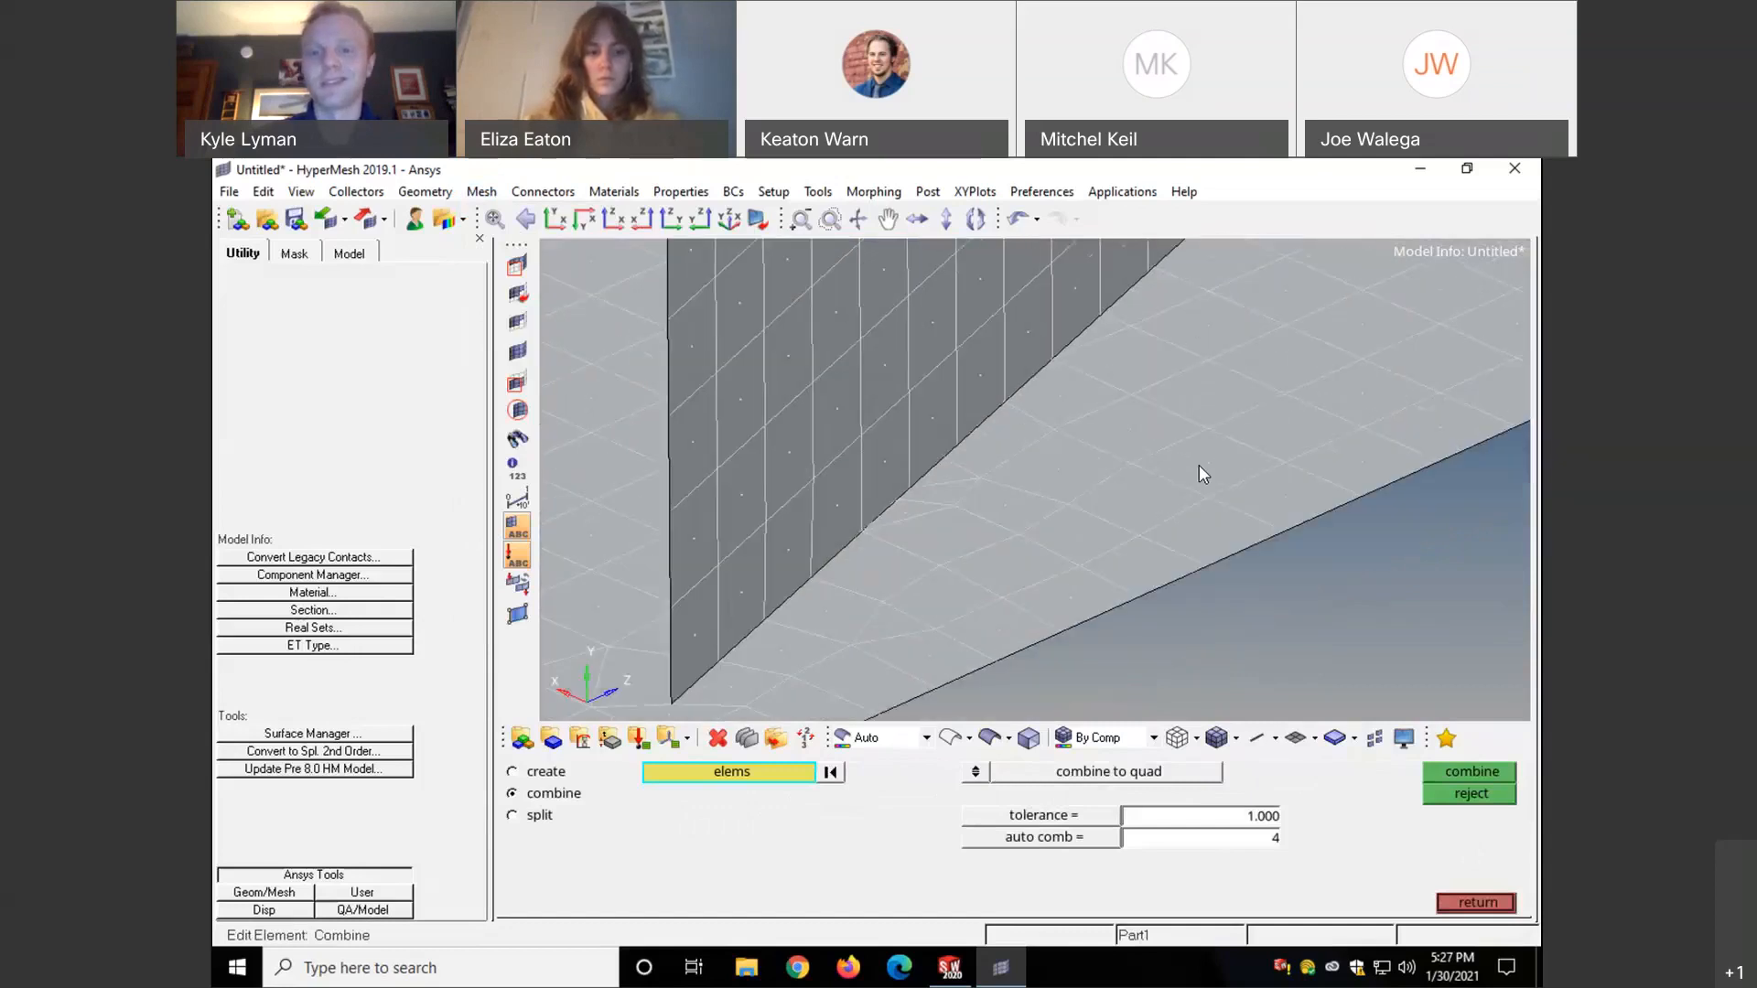
scroll(1079, 468, "up", 1)
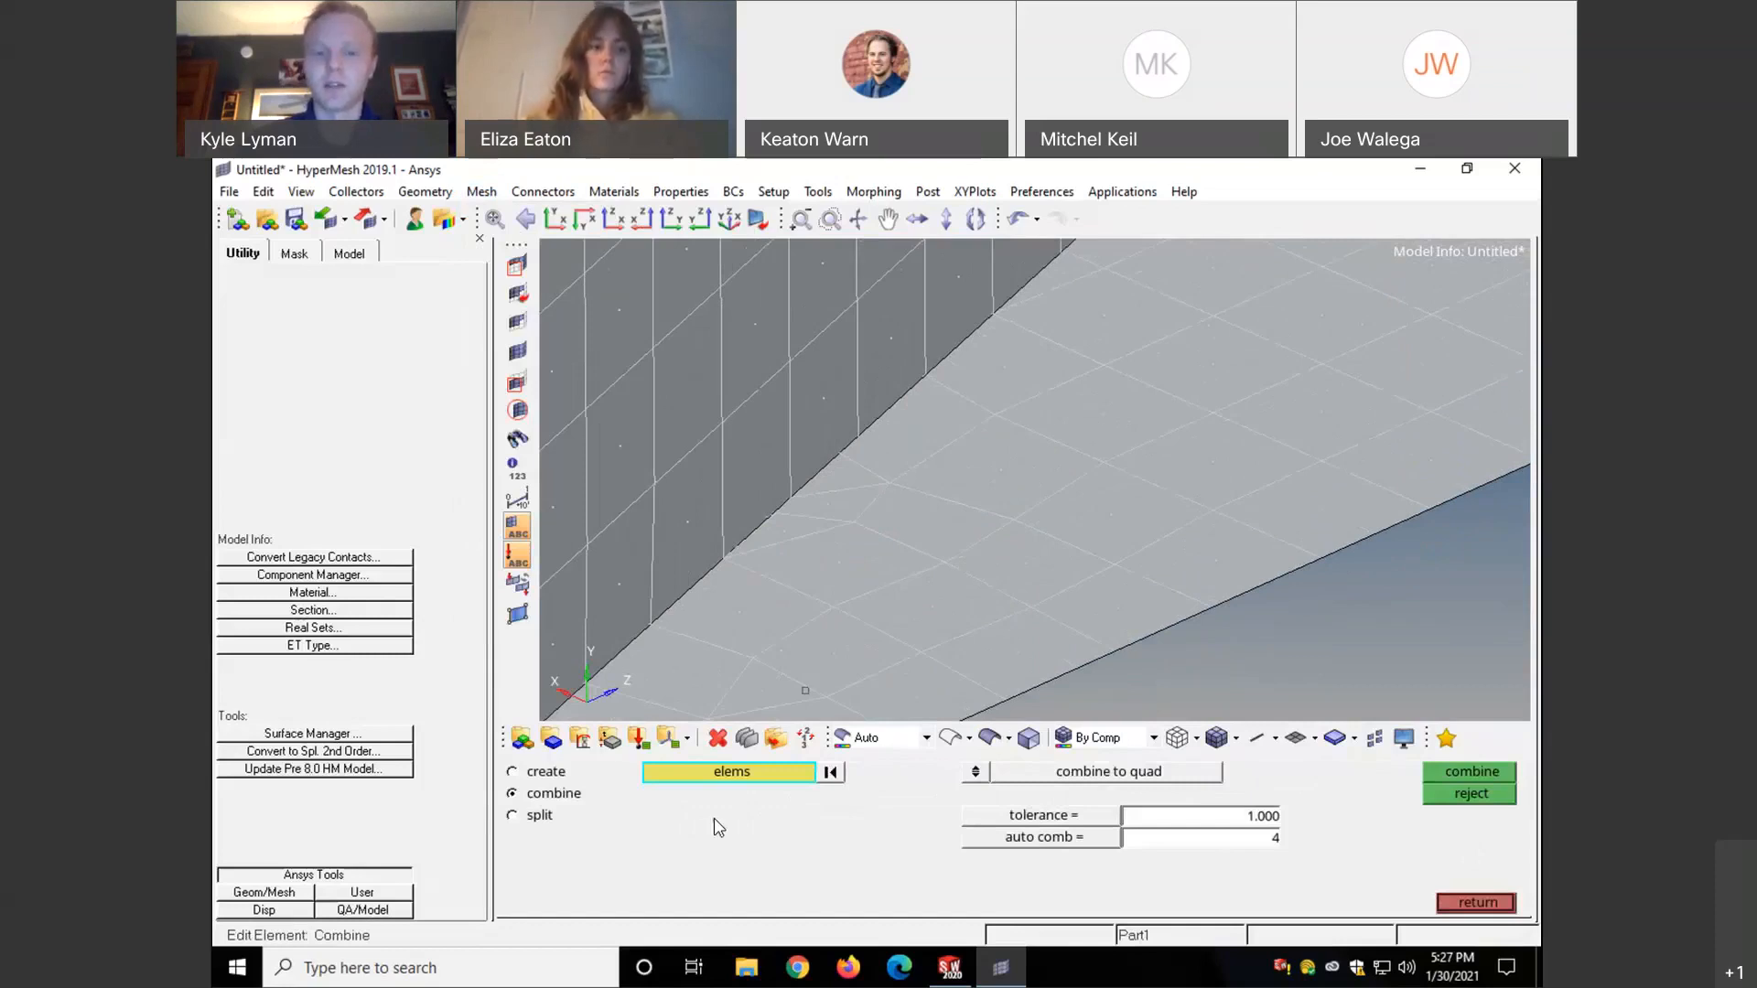
left_click(792, 774)
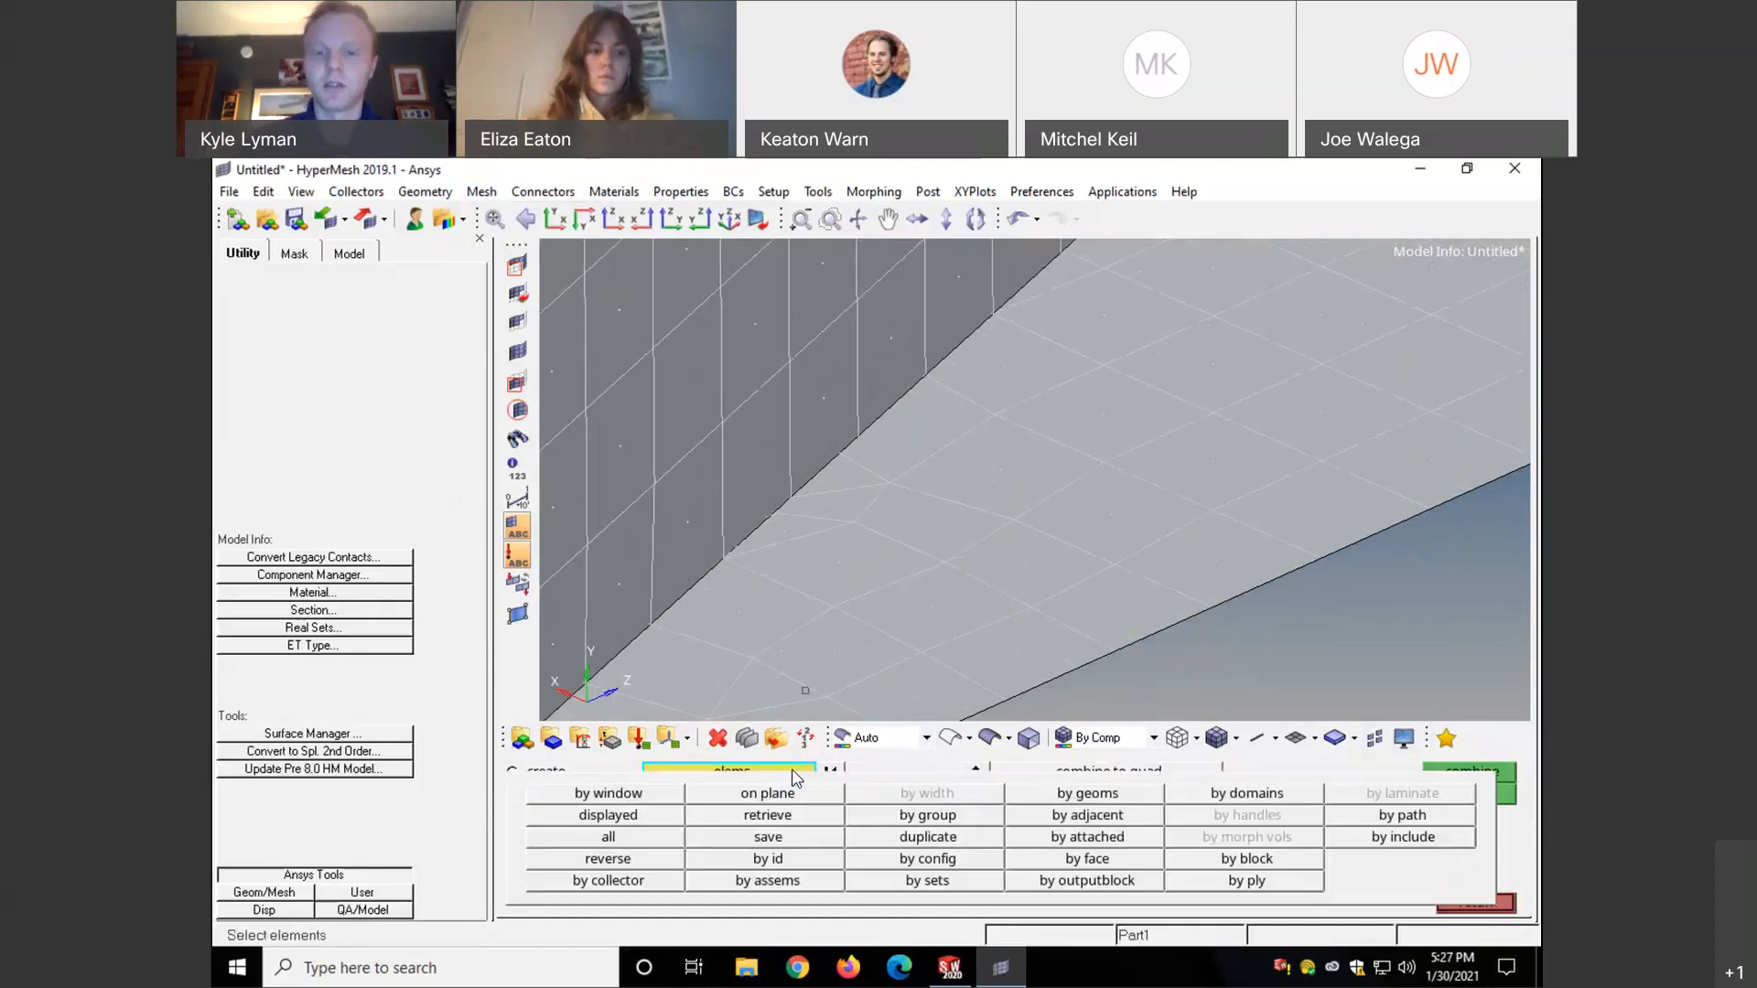
left_click(1071, 427)
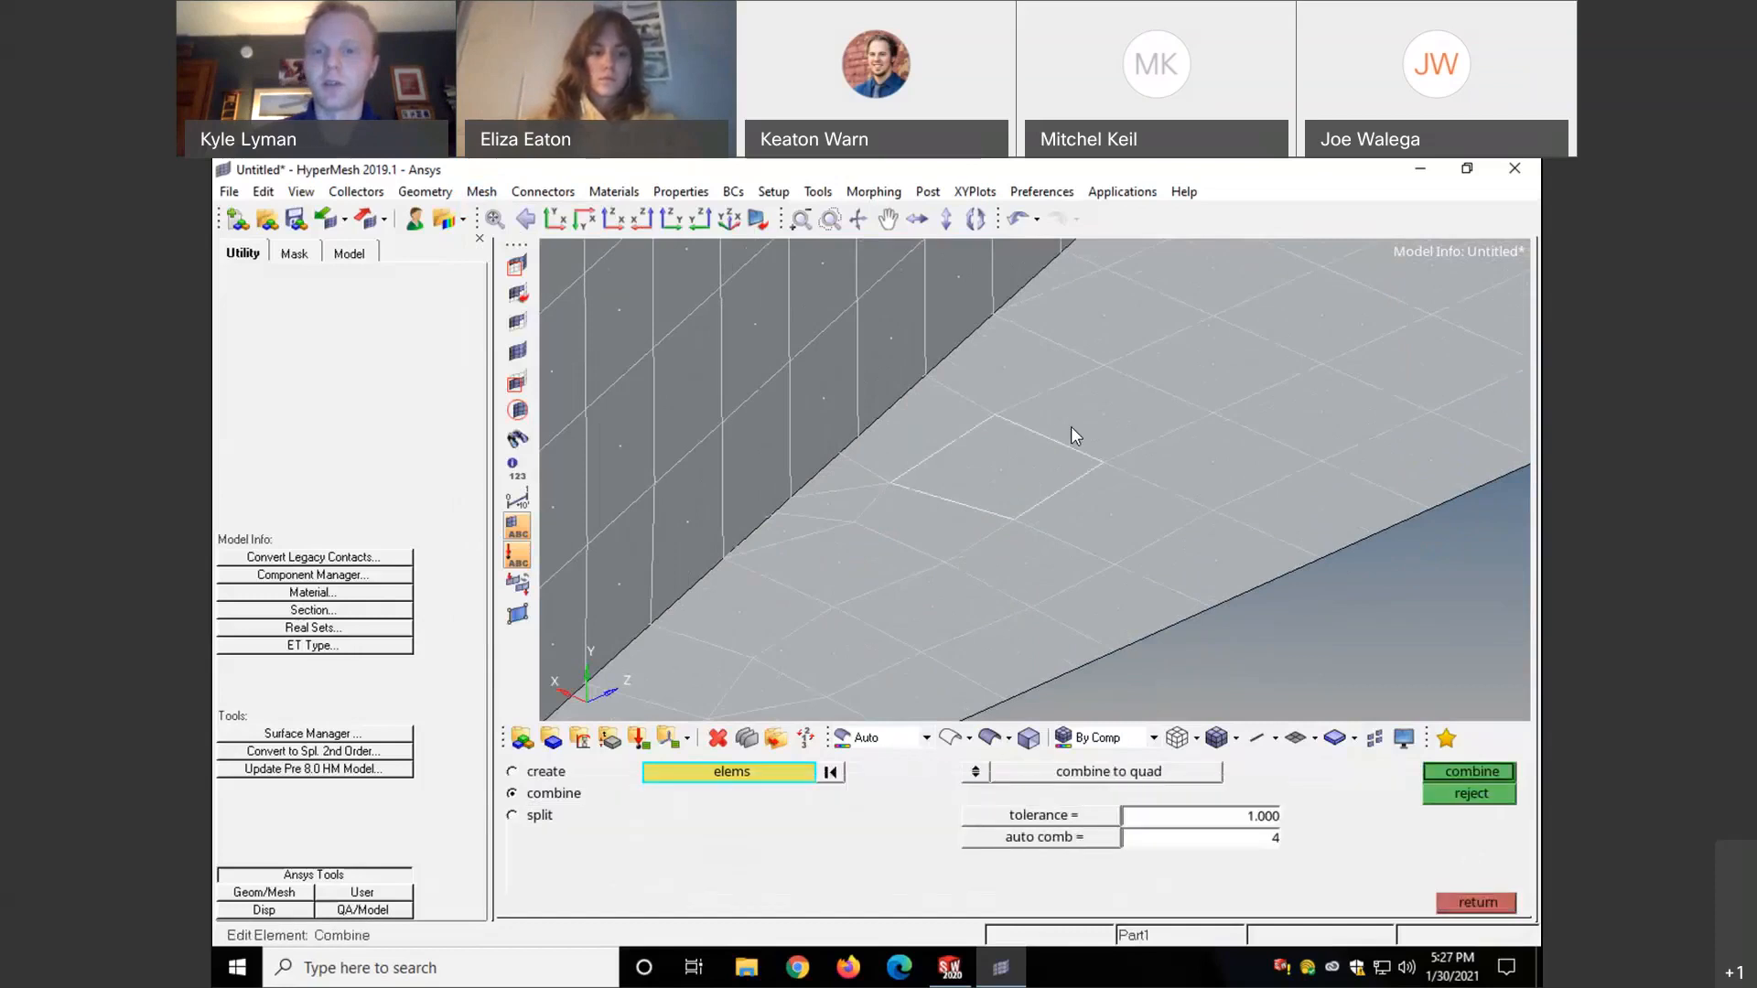
left_click(1100, 420)
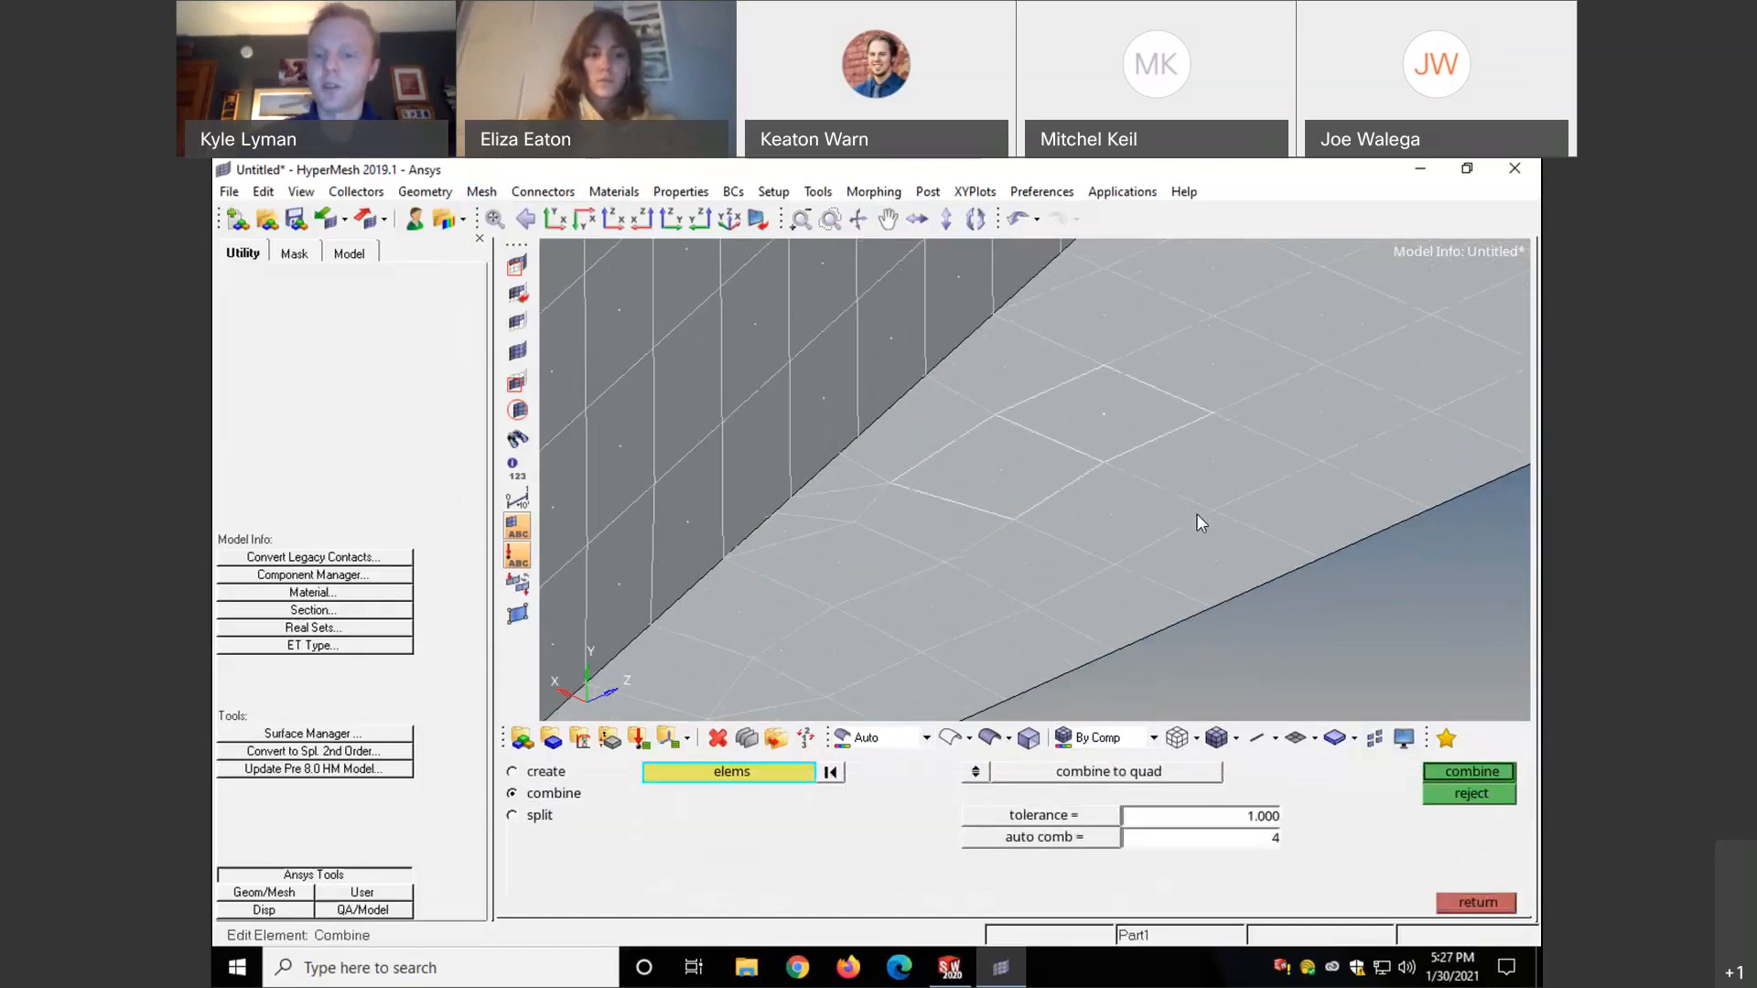
left_click(1473, 772)
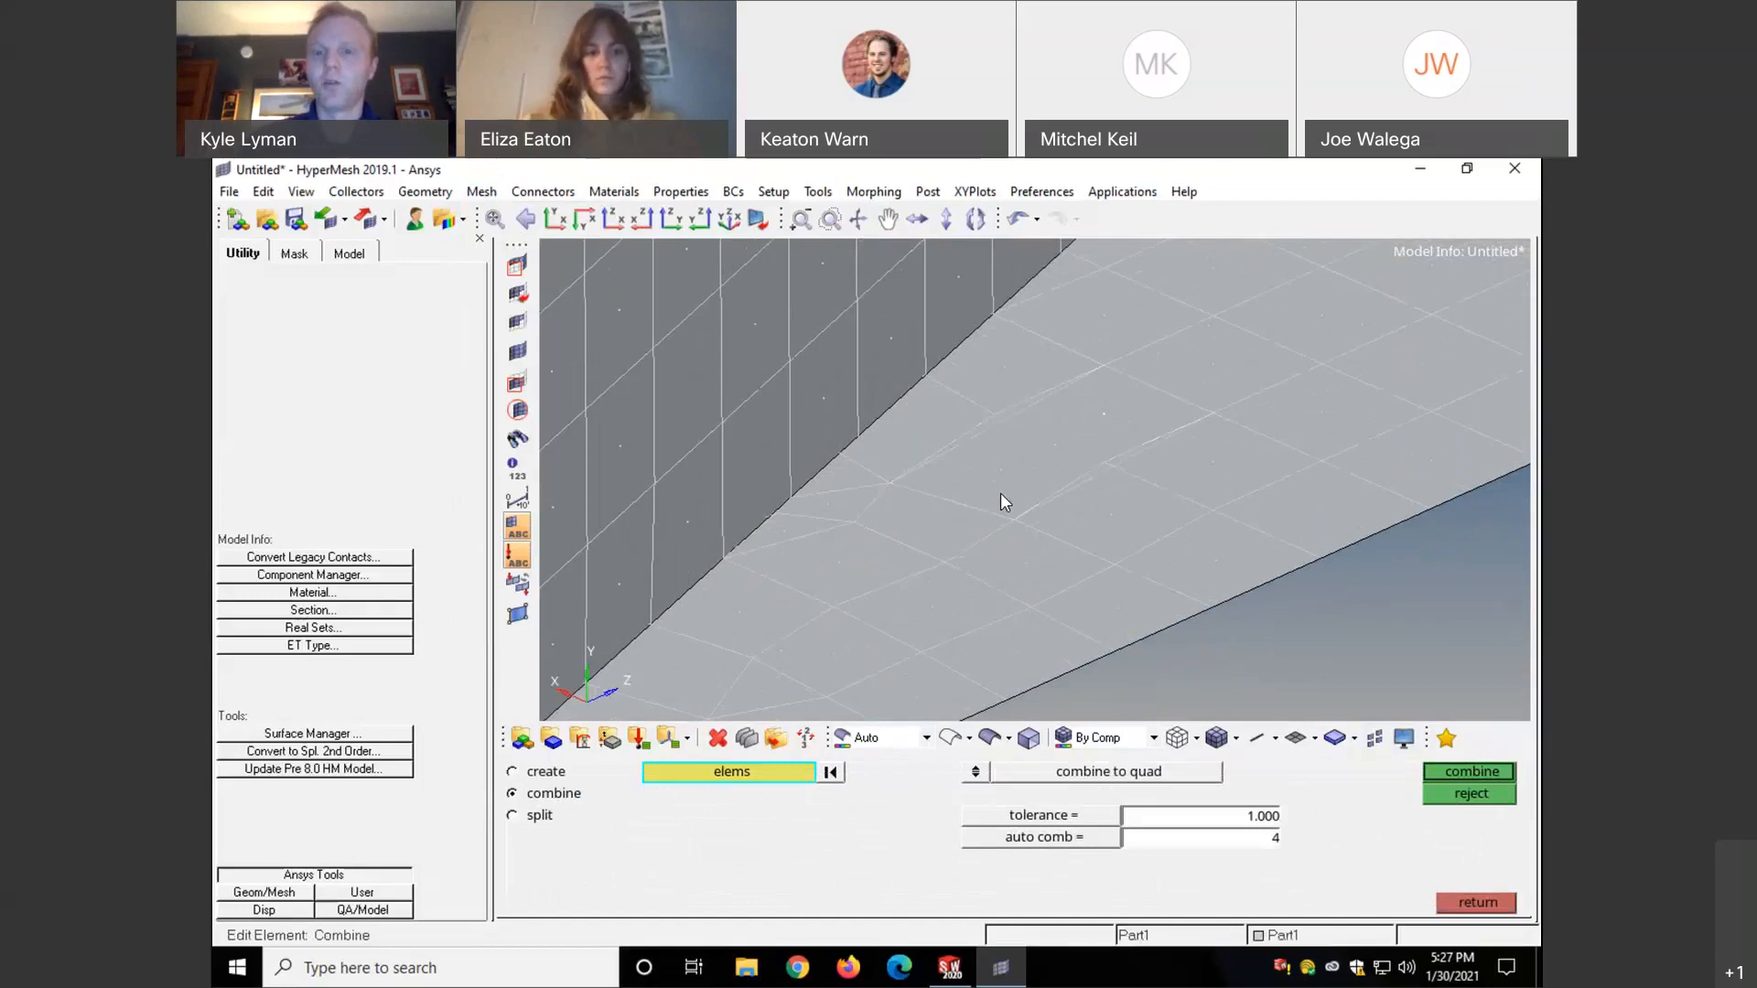
- Try to combine the merged long quad with the single base element next to it
scroll(1001, 493, "down", 2)
scroll(1045, 437, "up", 2)
left_click(1134, 465)
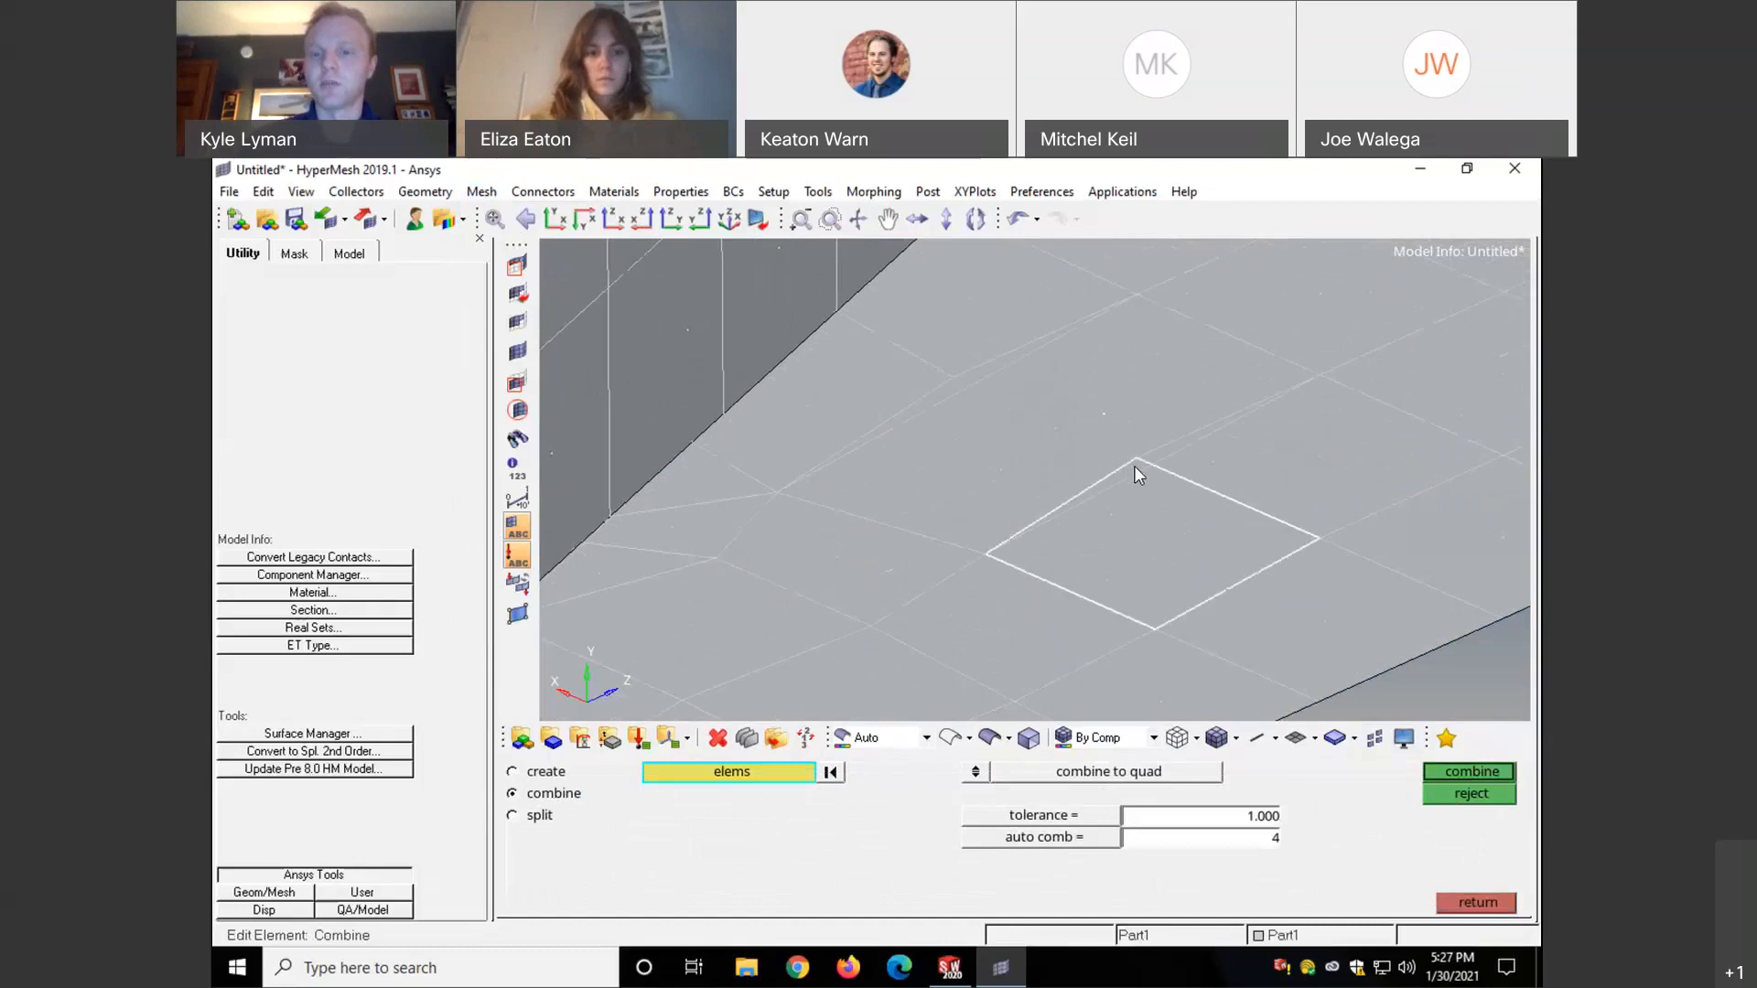
left_click(1171, 434)
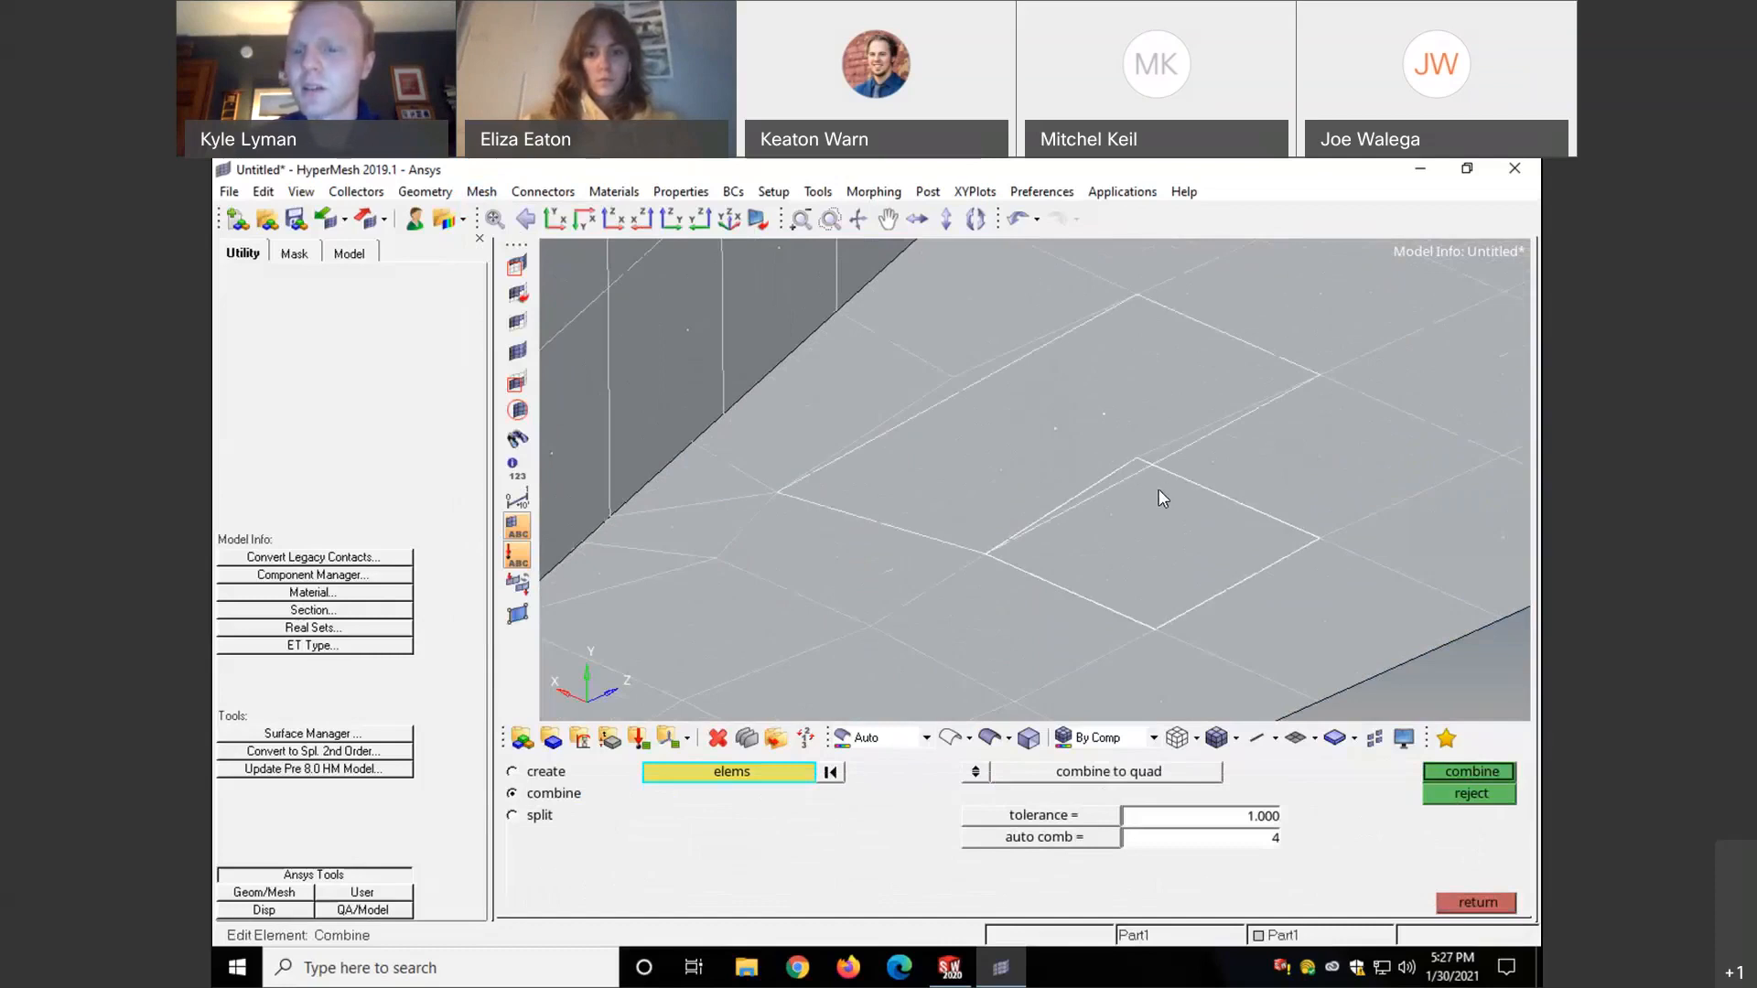
left_click(1469, 774)
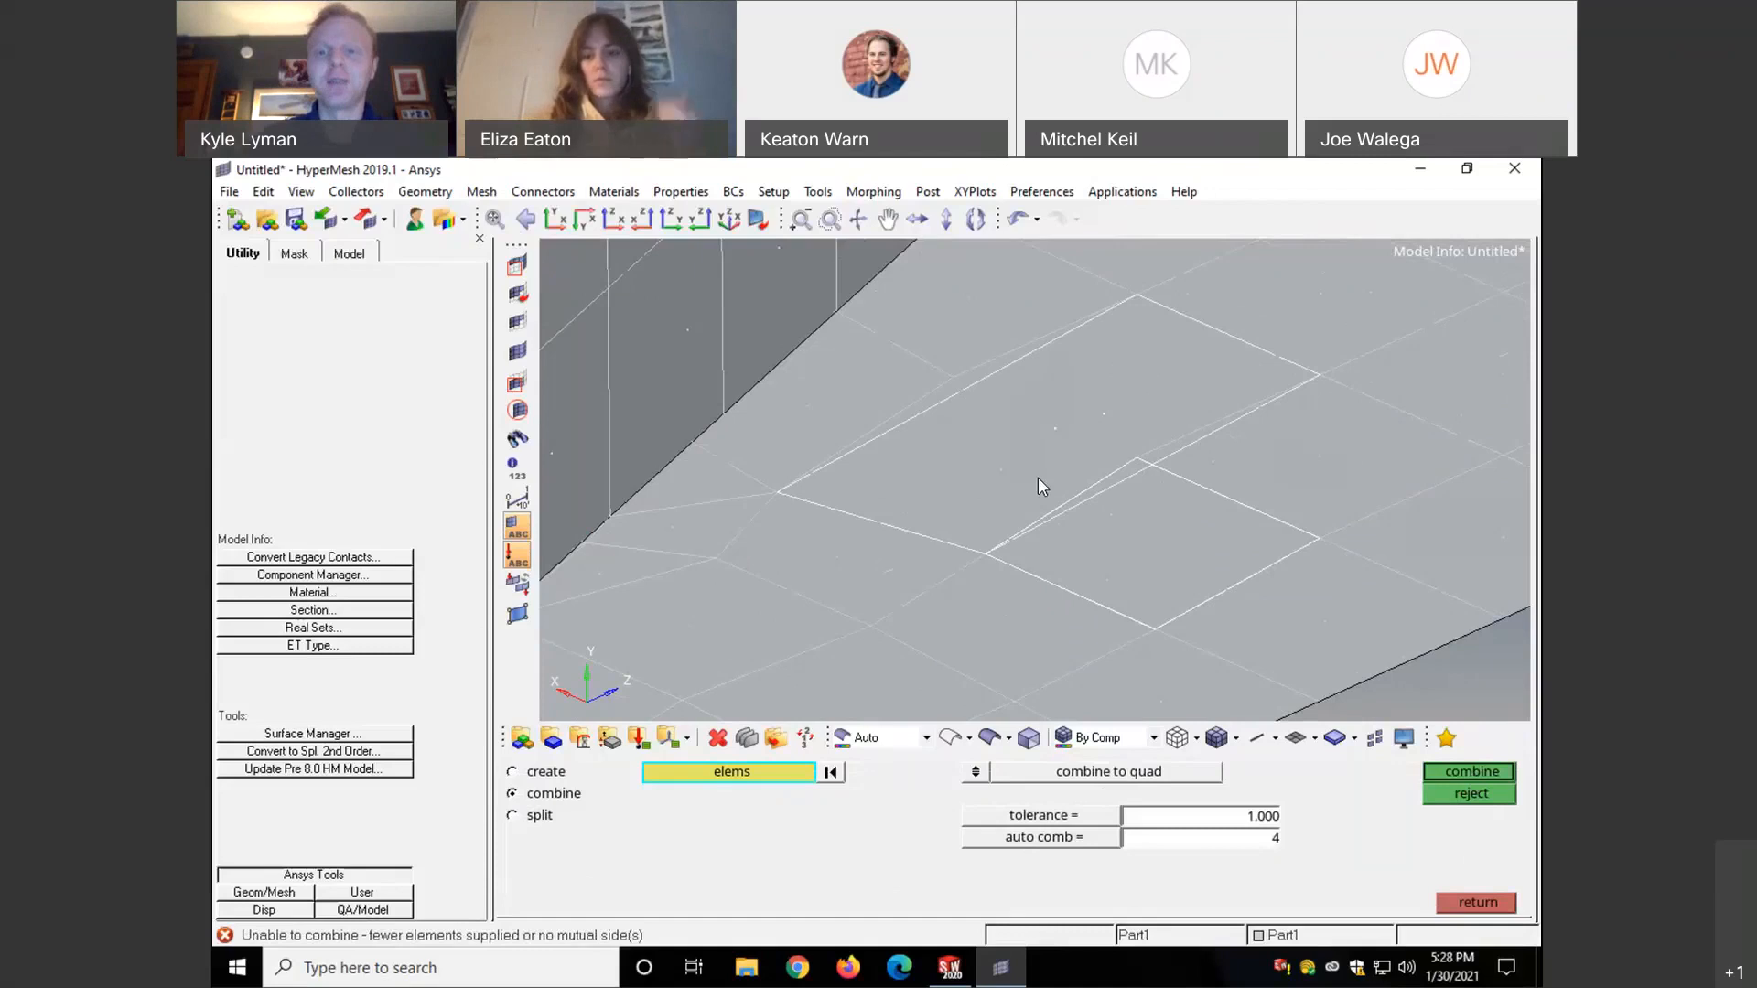
- Undo the element combination and the mesh edit made before it
left_click(1016, 219)
left_click(1015, 220)
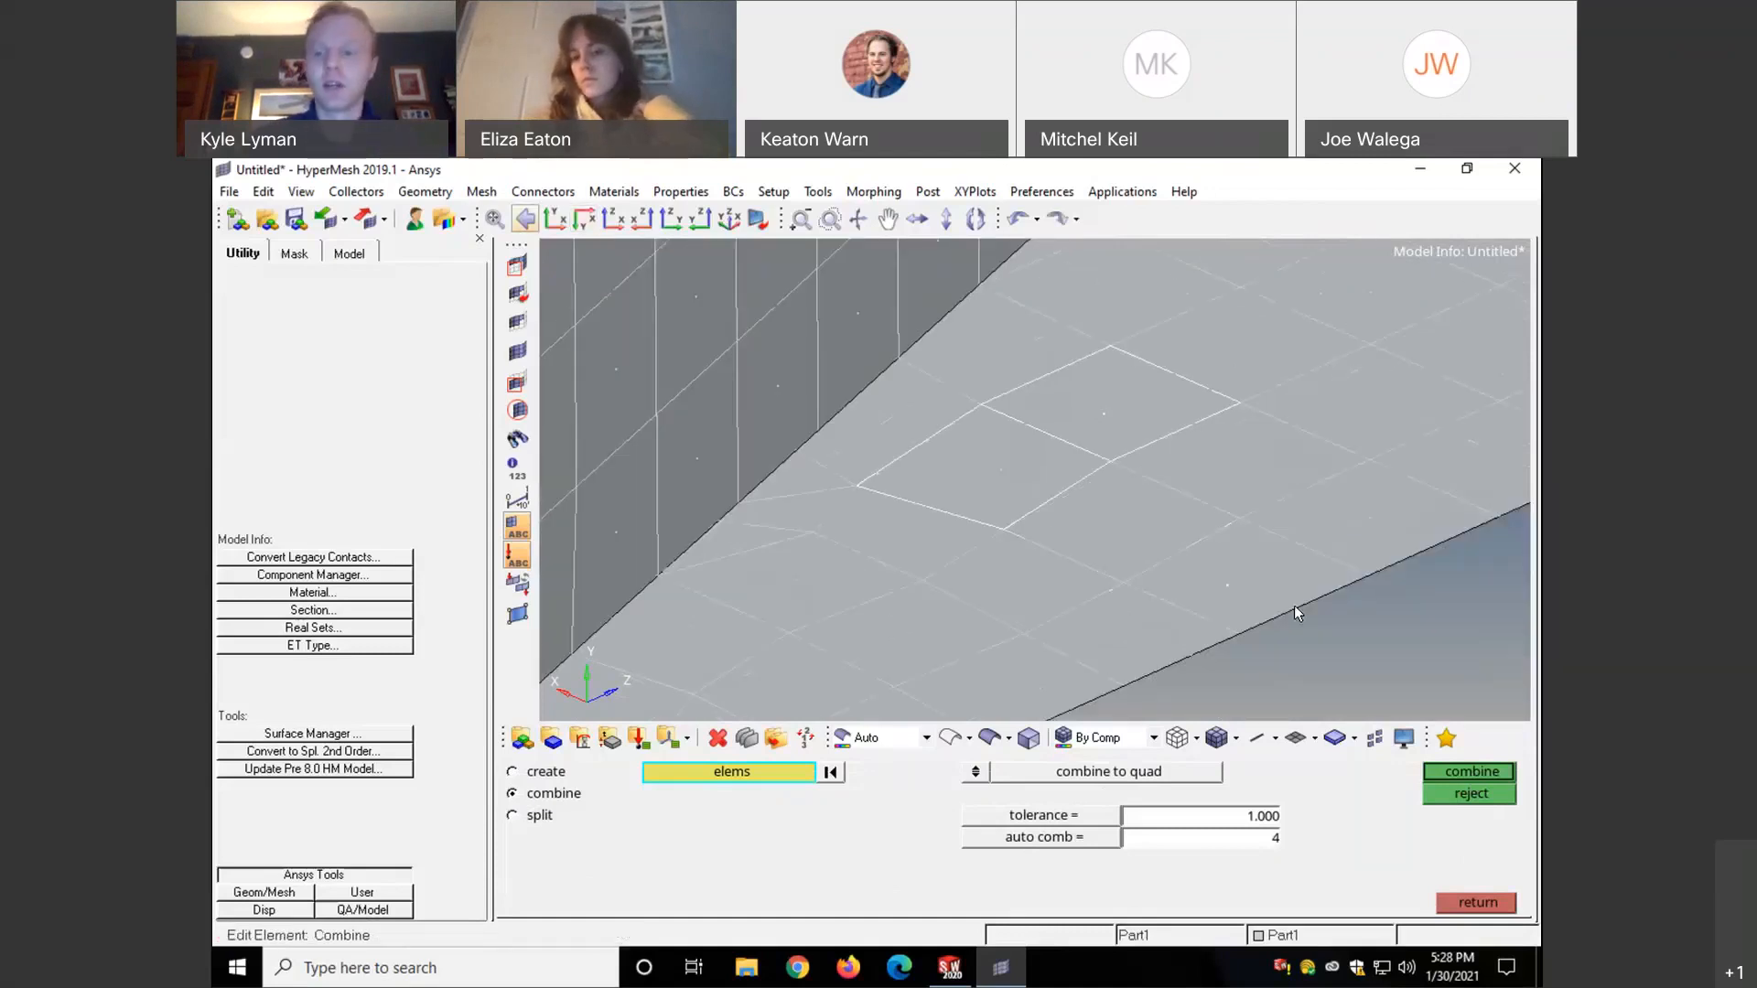
left_click(1016, 220)
- Split one base quad beside the long wall using the midpoint to trias mode, and reject the split
left_click(481, 191)
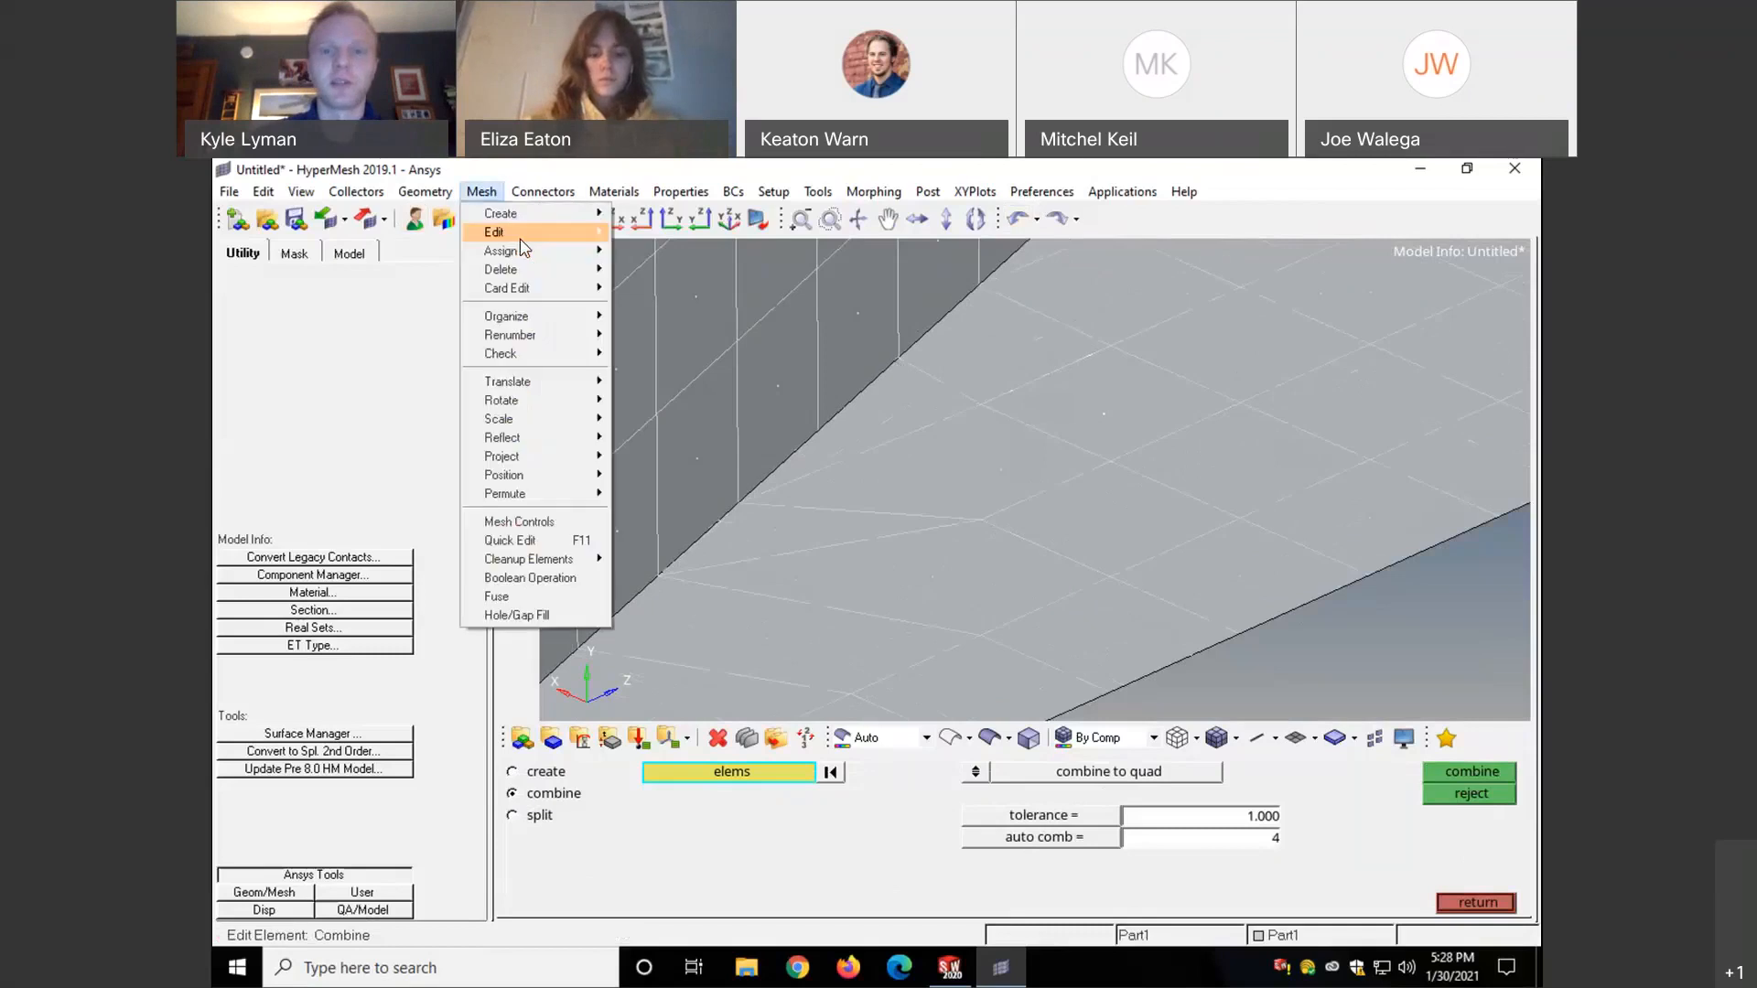
mouse_move(535, 253)
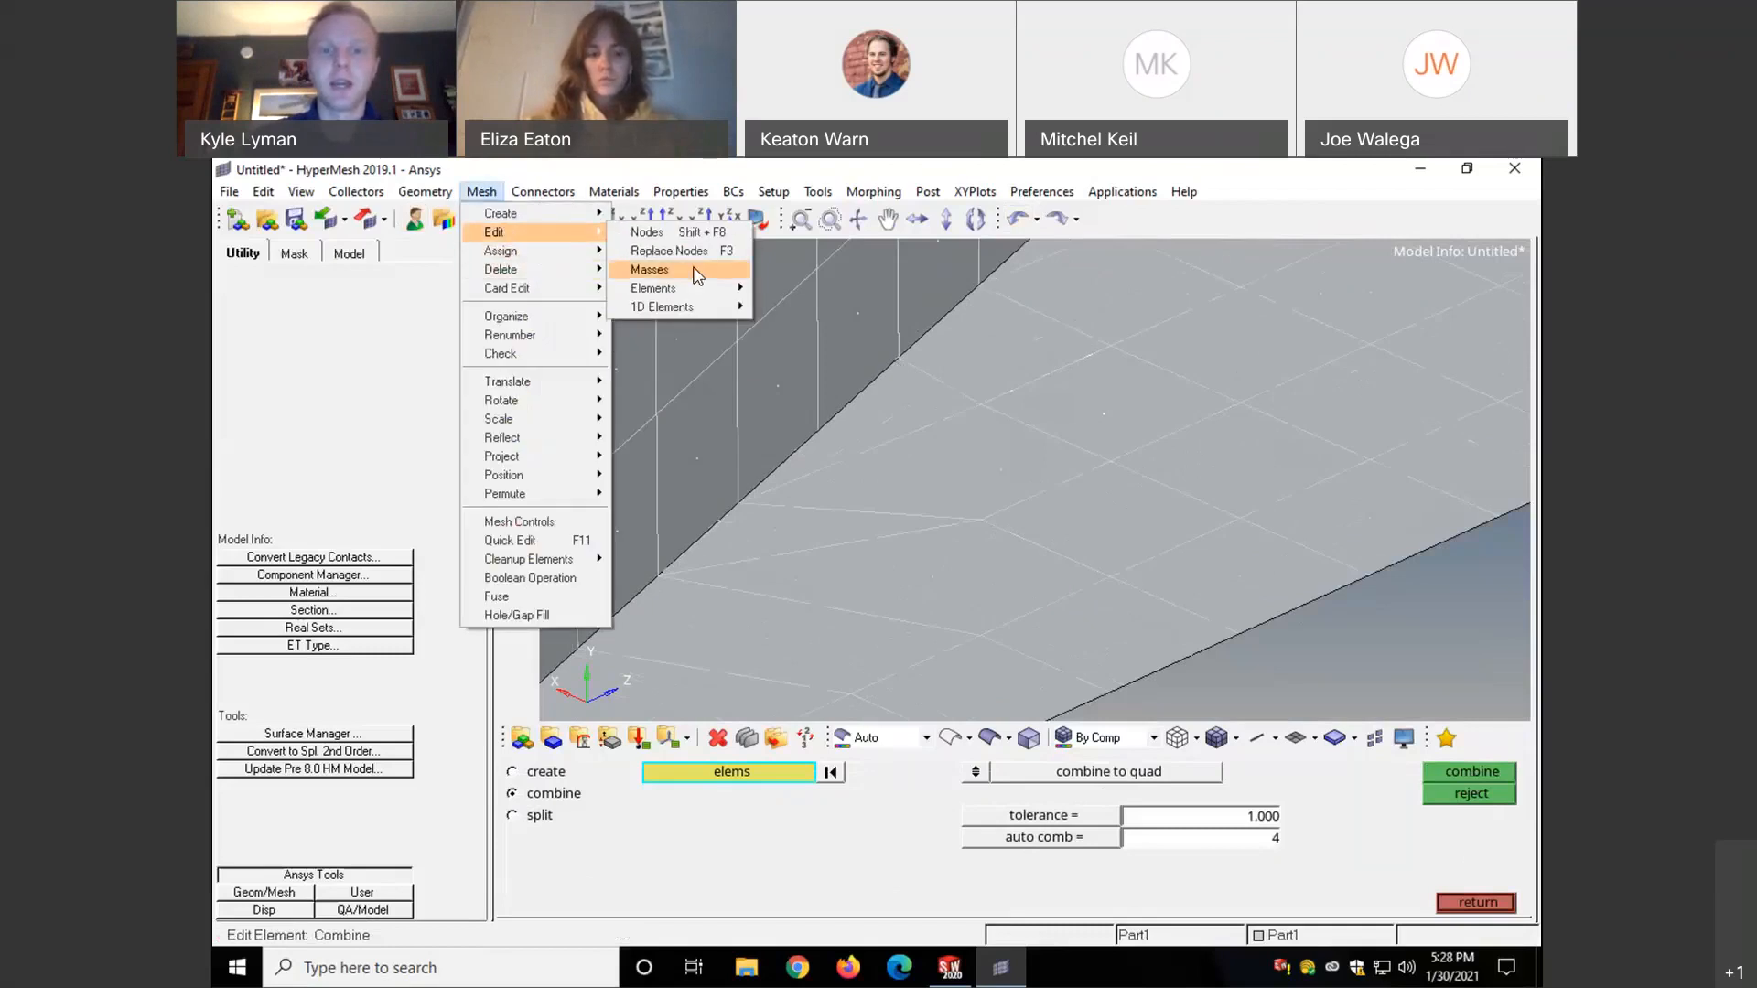
mouse_move(654, 288)
left_click(787, 287)
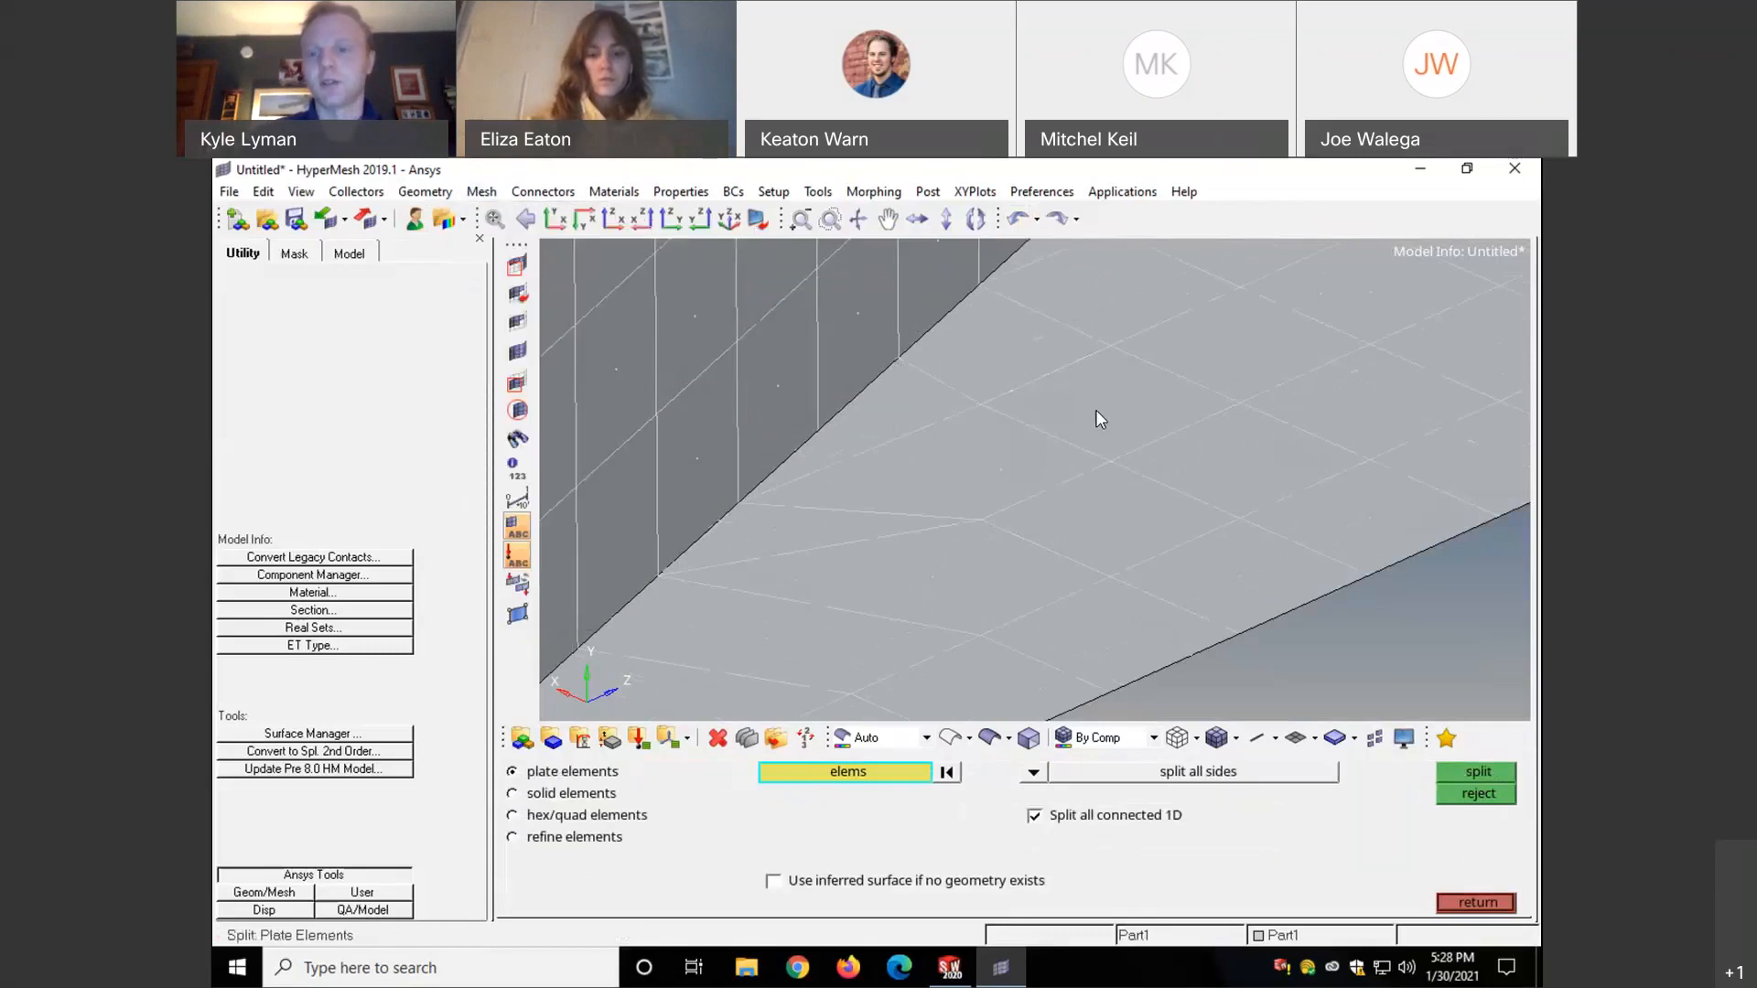
left_click(1241, 467)
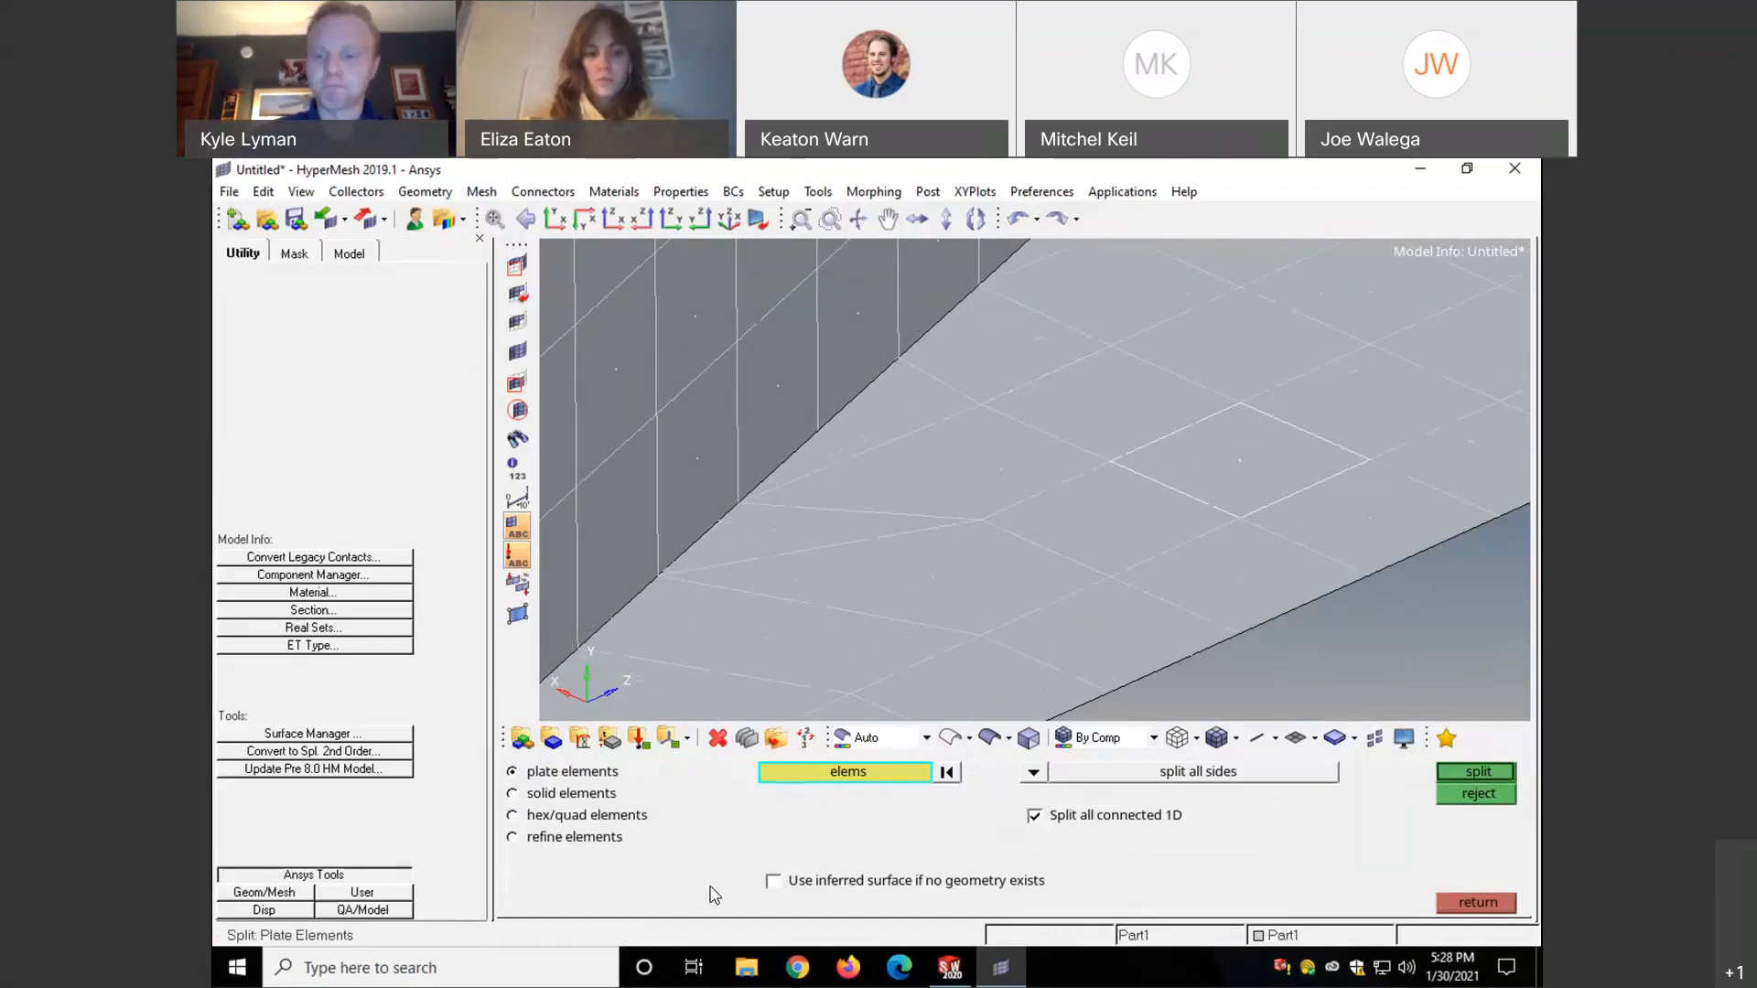
left_click(1035, 775)
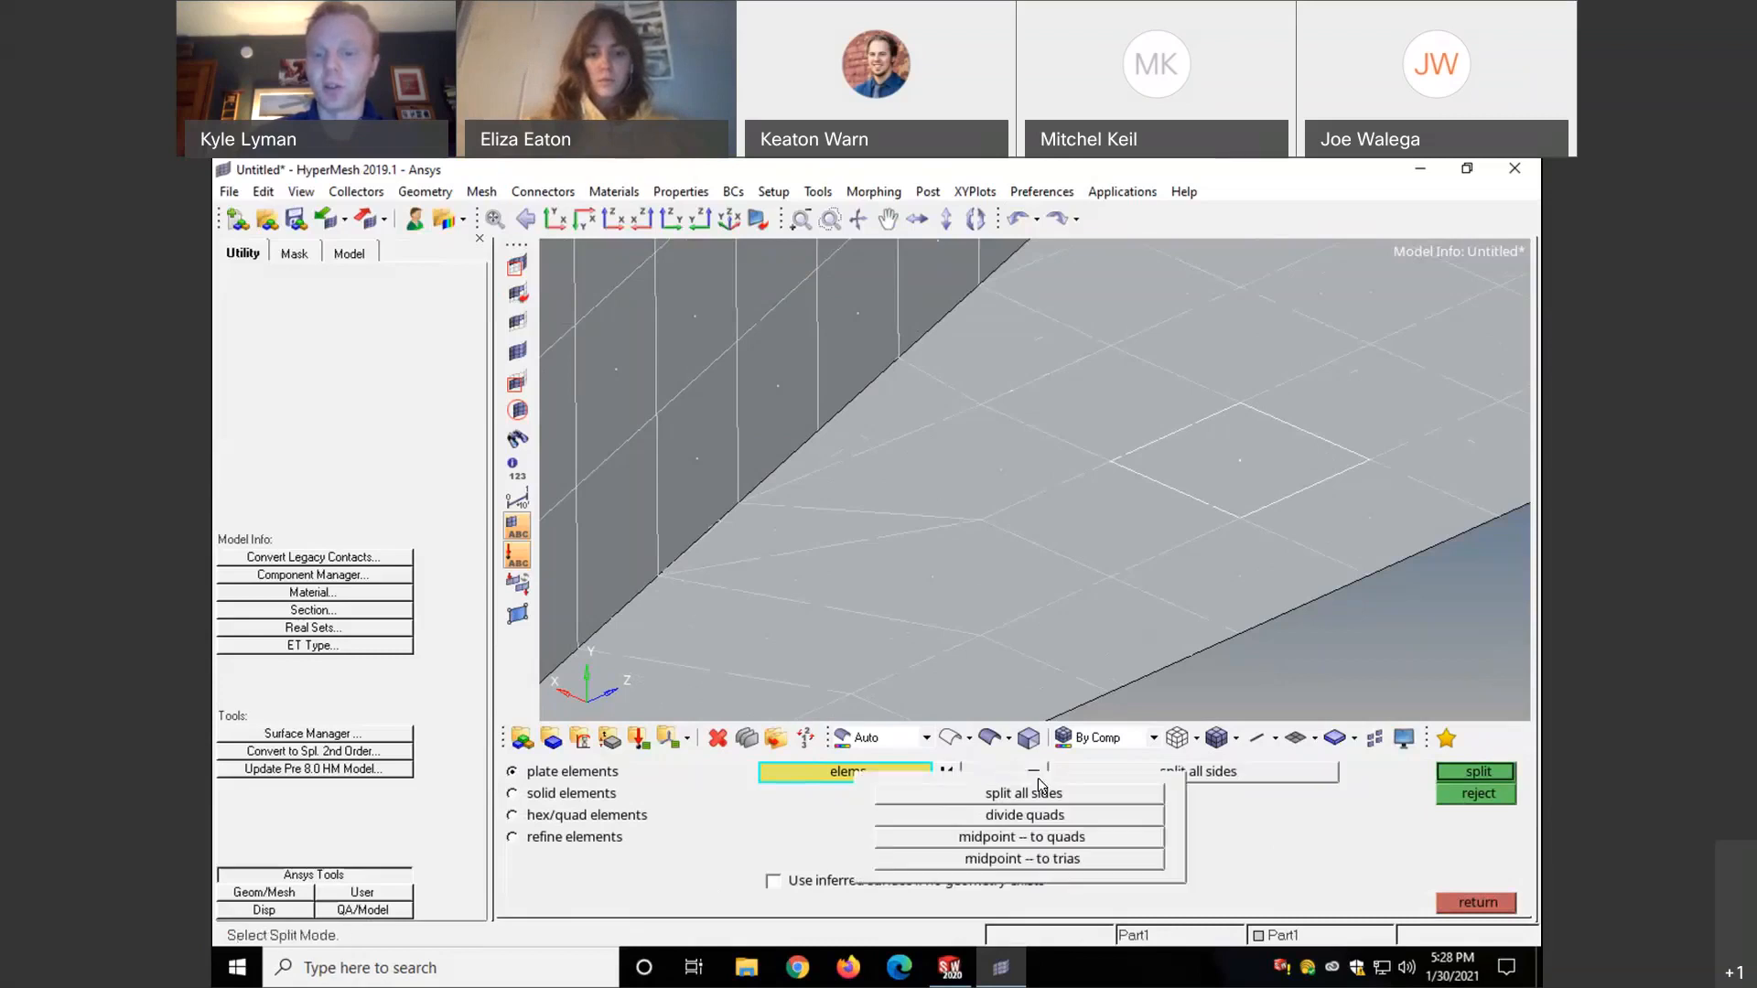
left_click(1104, 864)
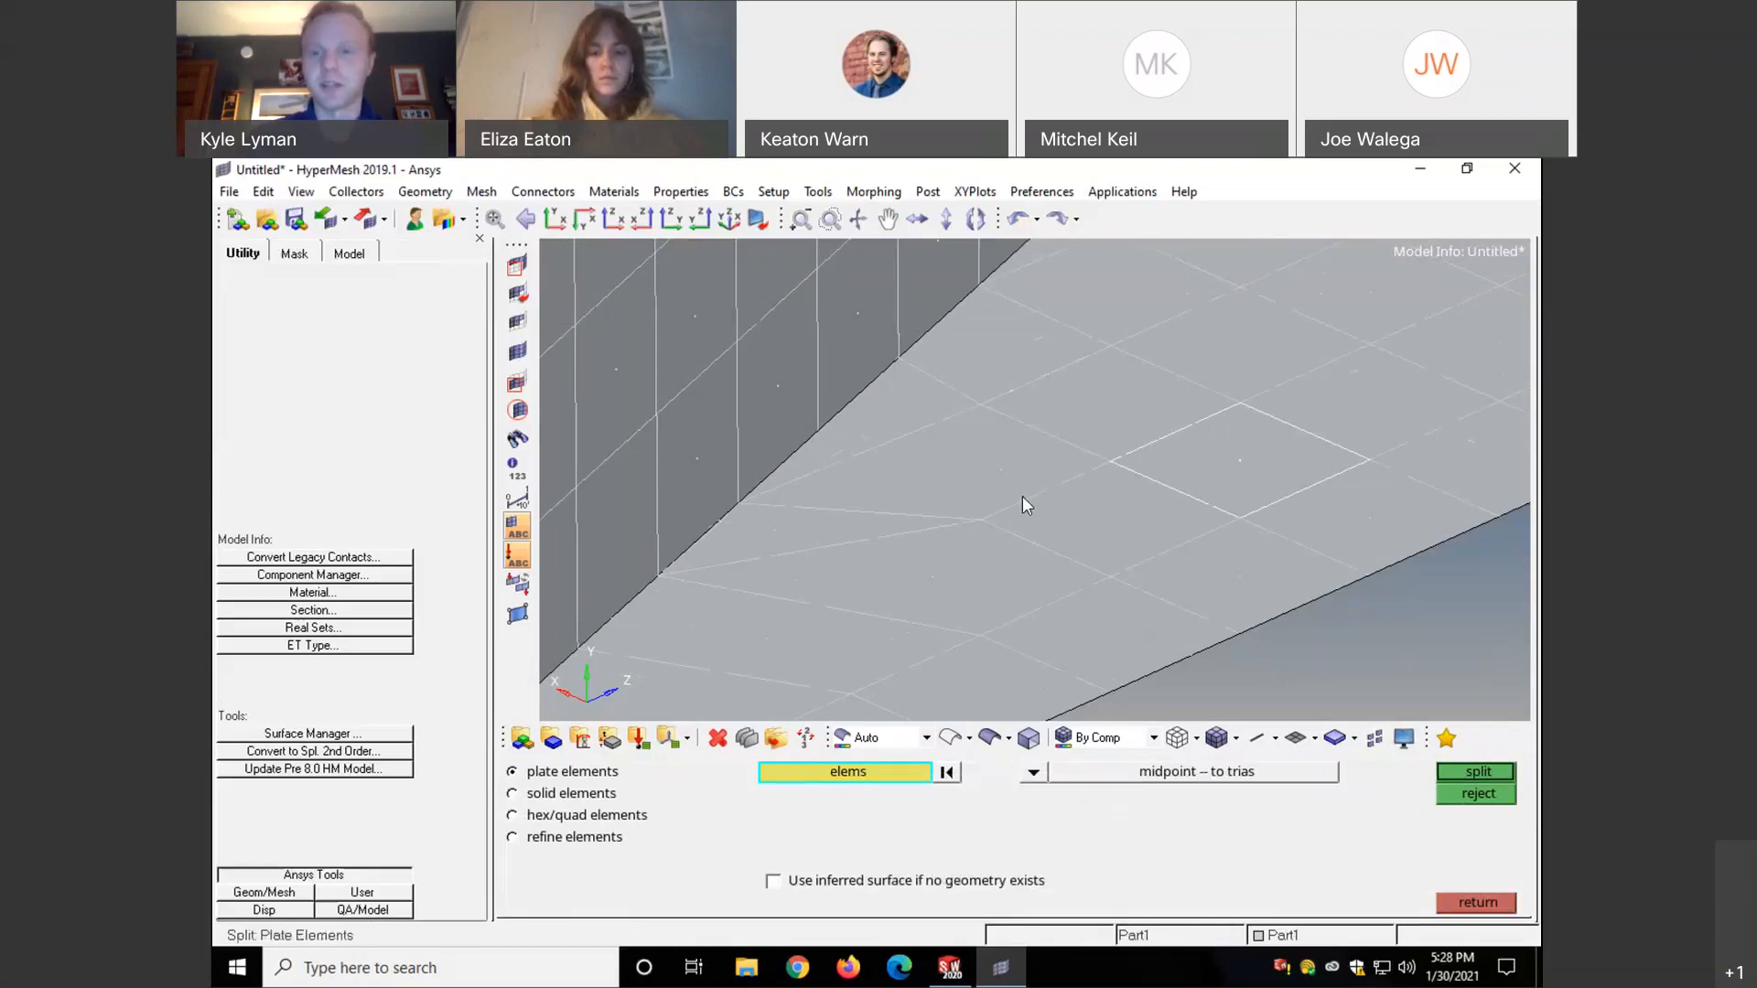
scroll(1023, 496, "down", 2)
scroll(1293, 463, "up", 2)
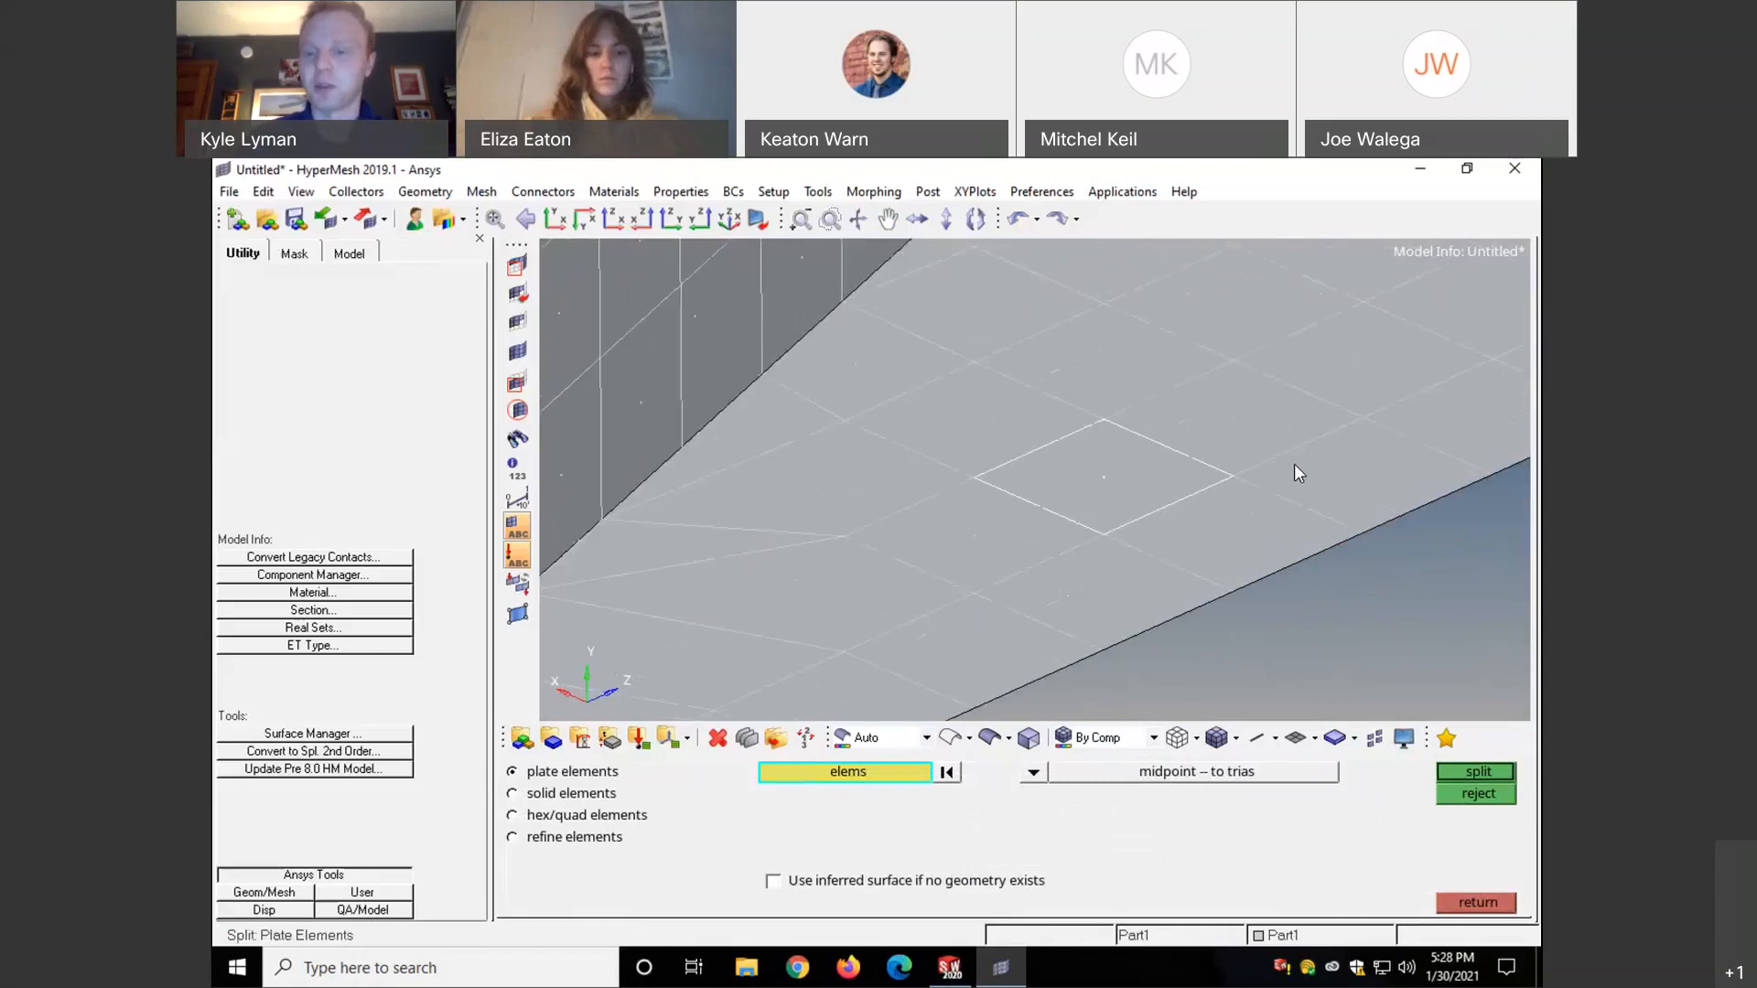
left_click(1497, 771)
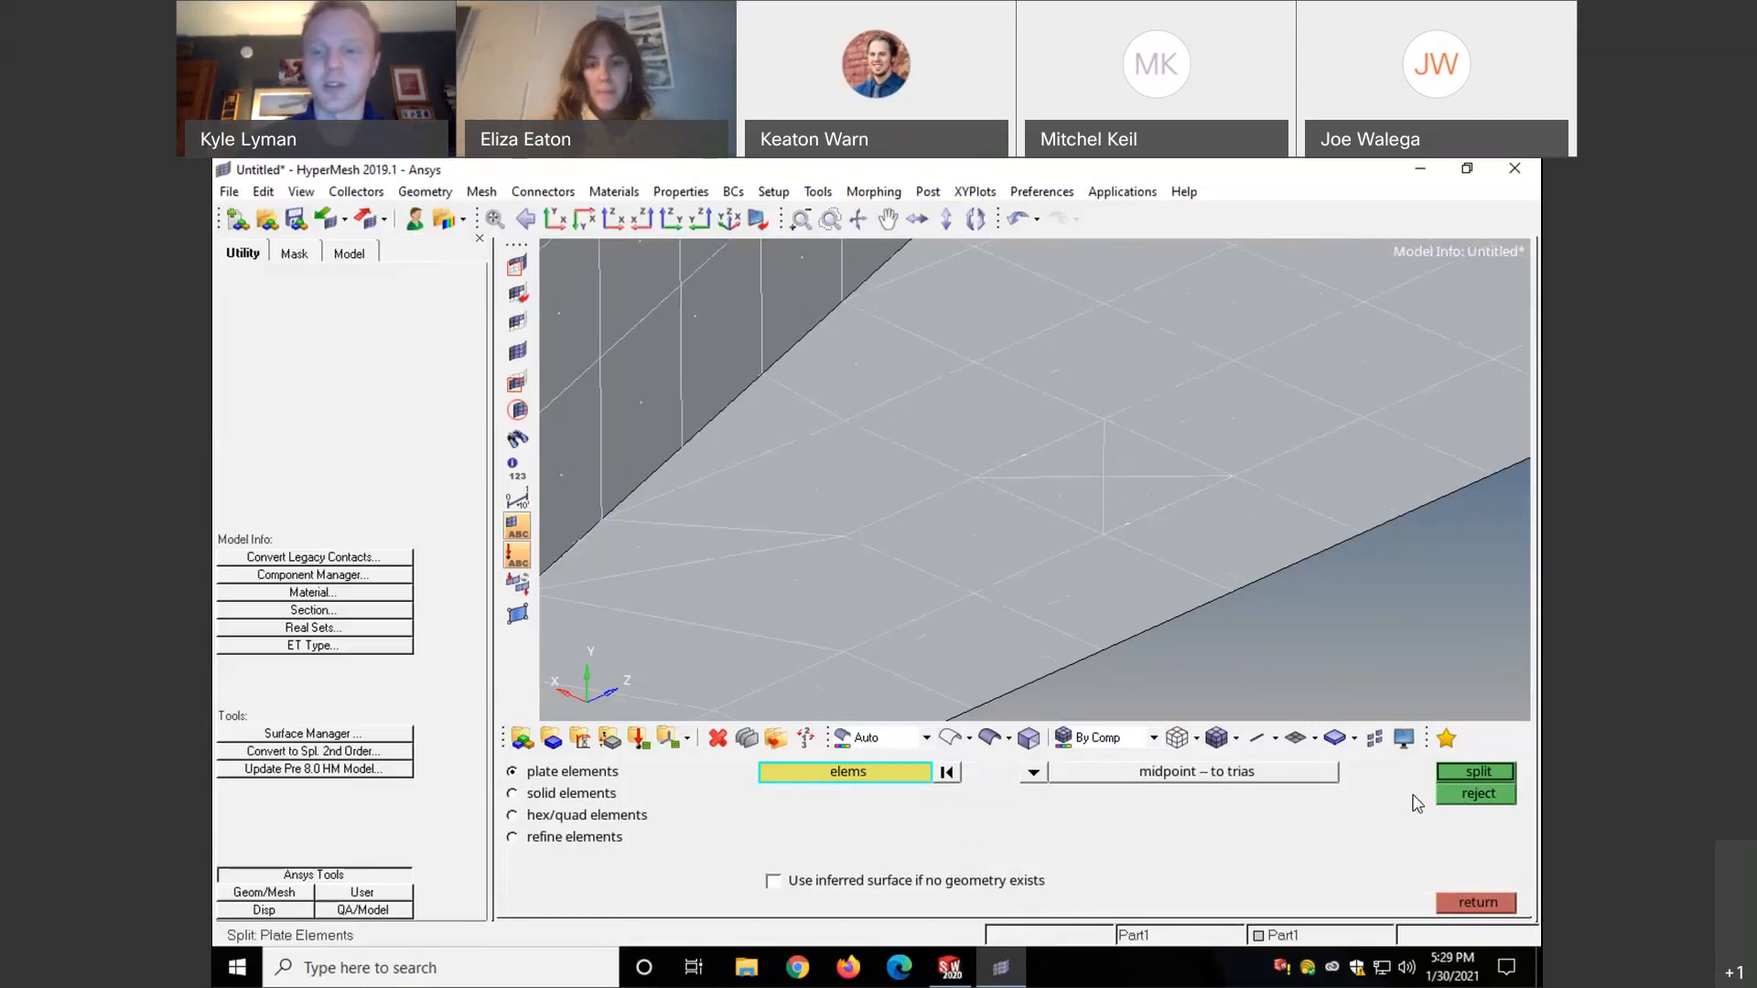
left_click(1498, 800)
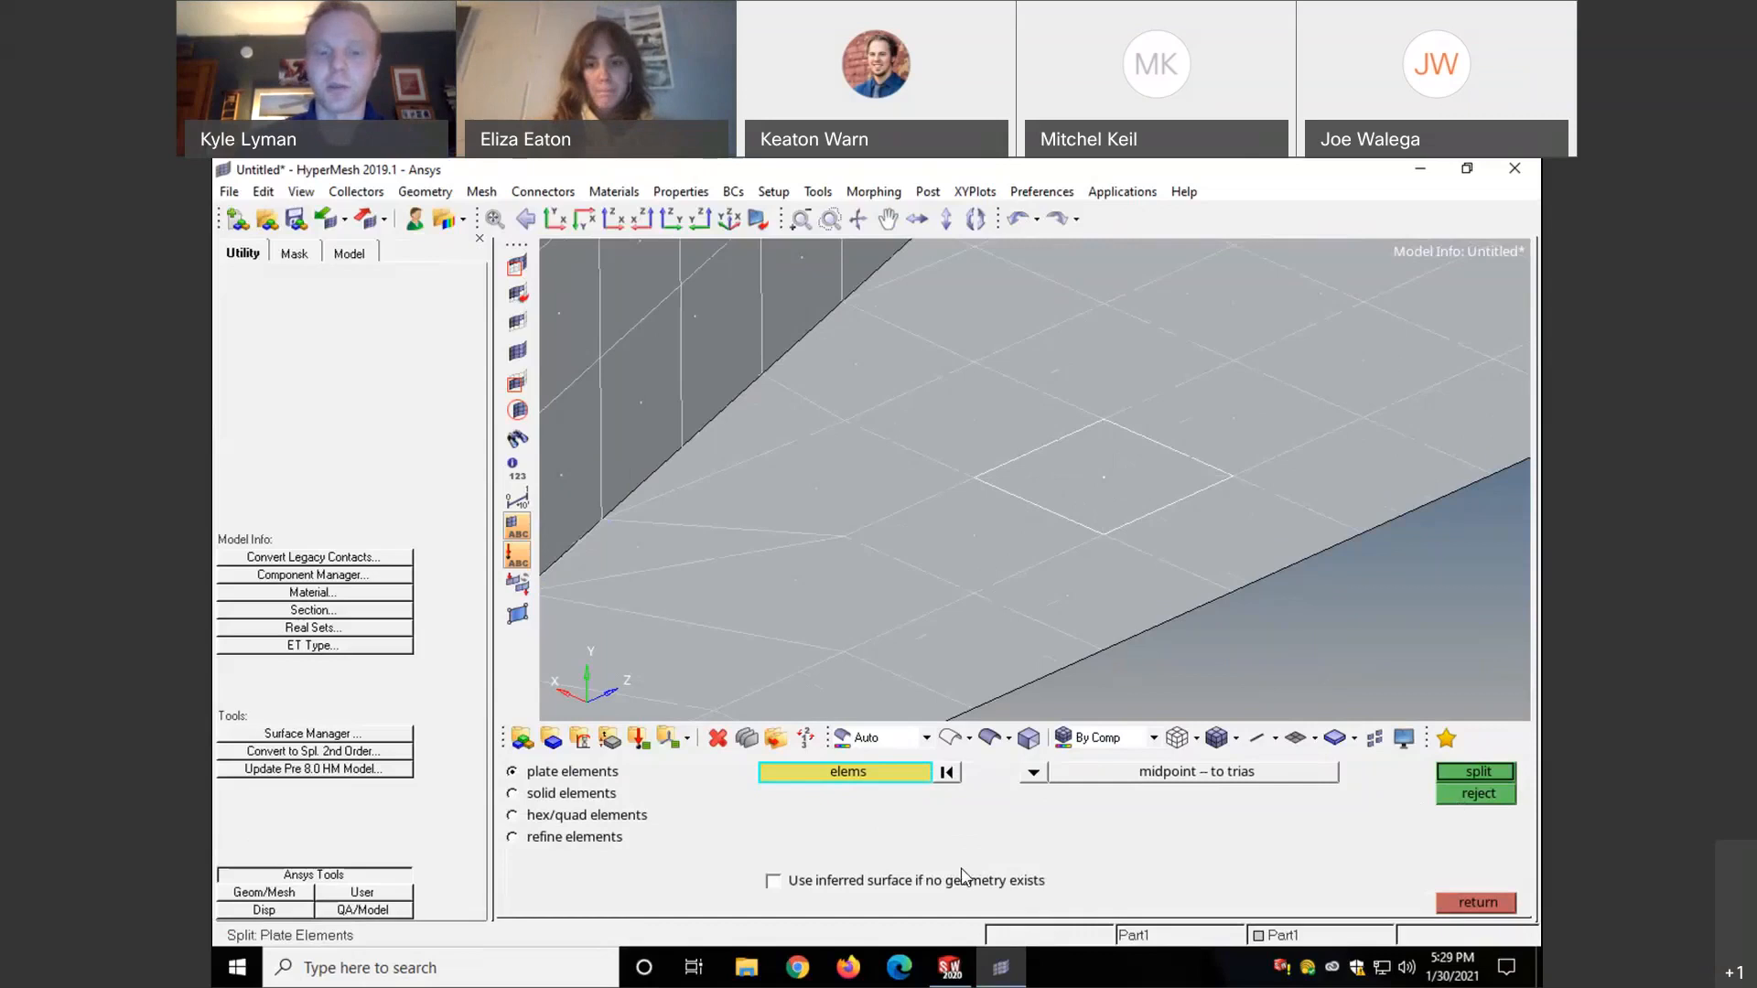
- Split the selected base quad using divide quads with shortest diagonals
left_click(1062, 776)
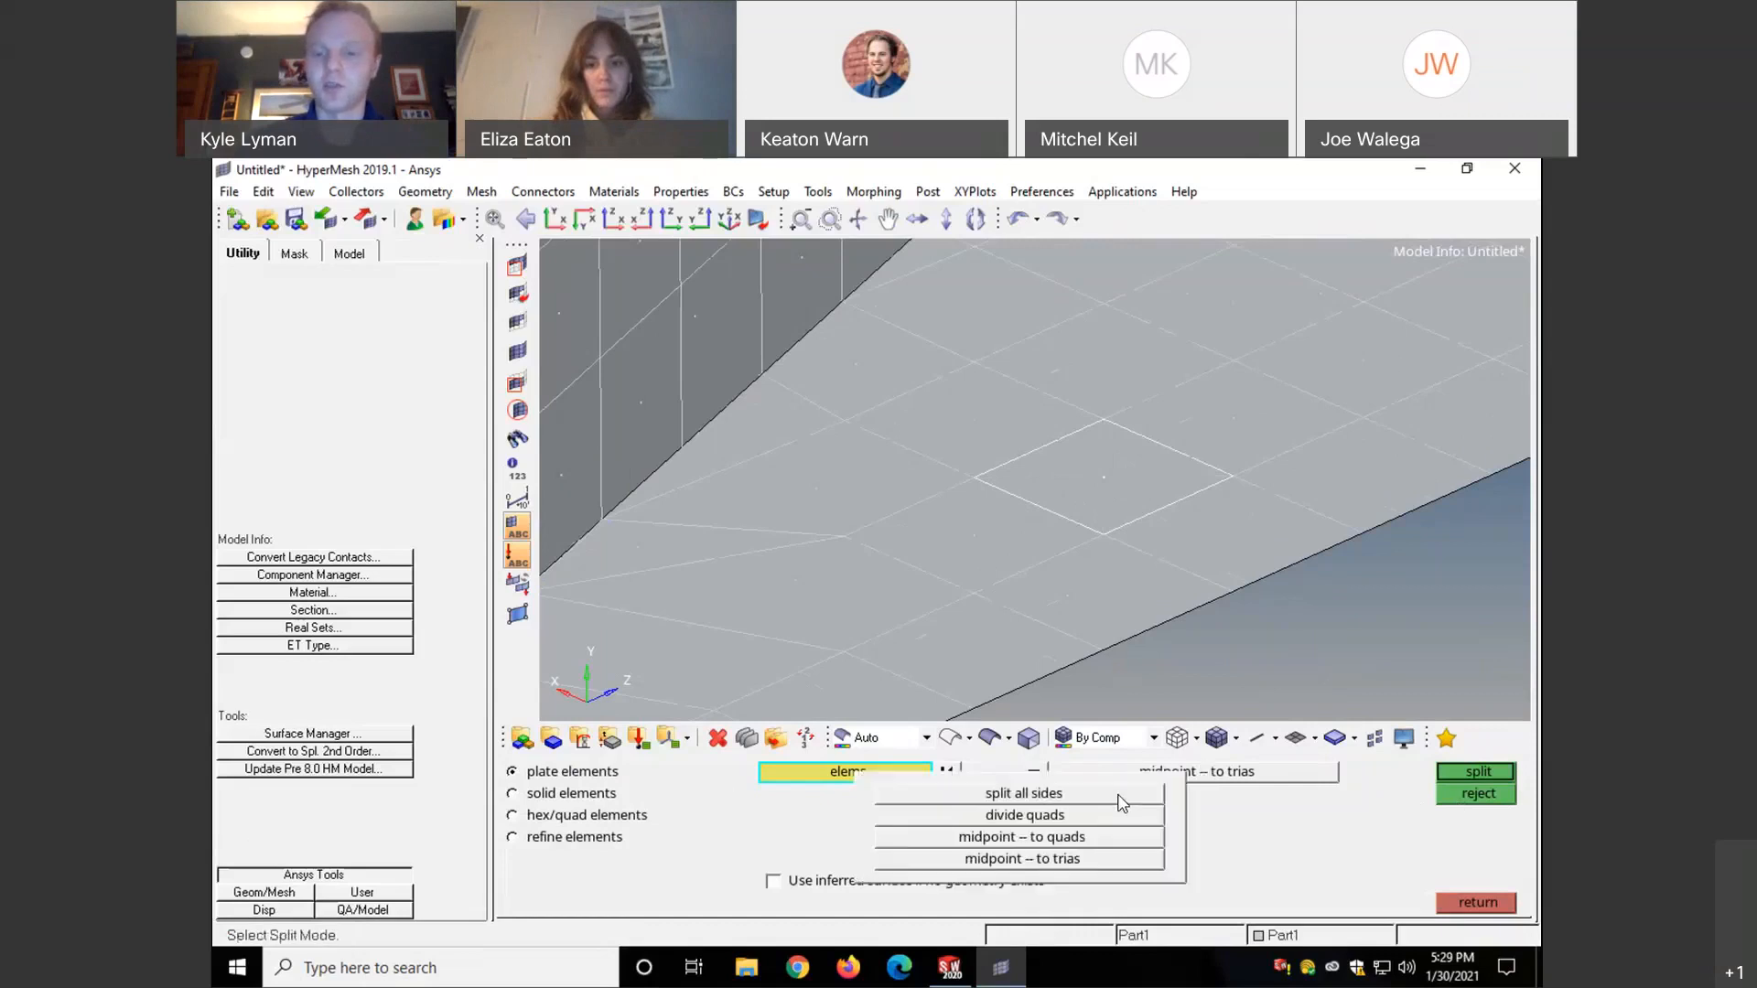
left_click(1078, 817)
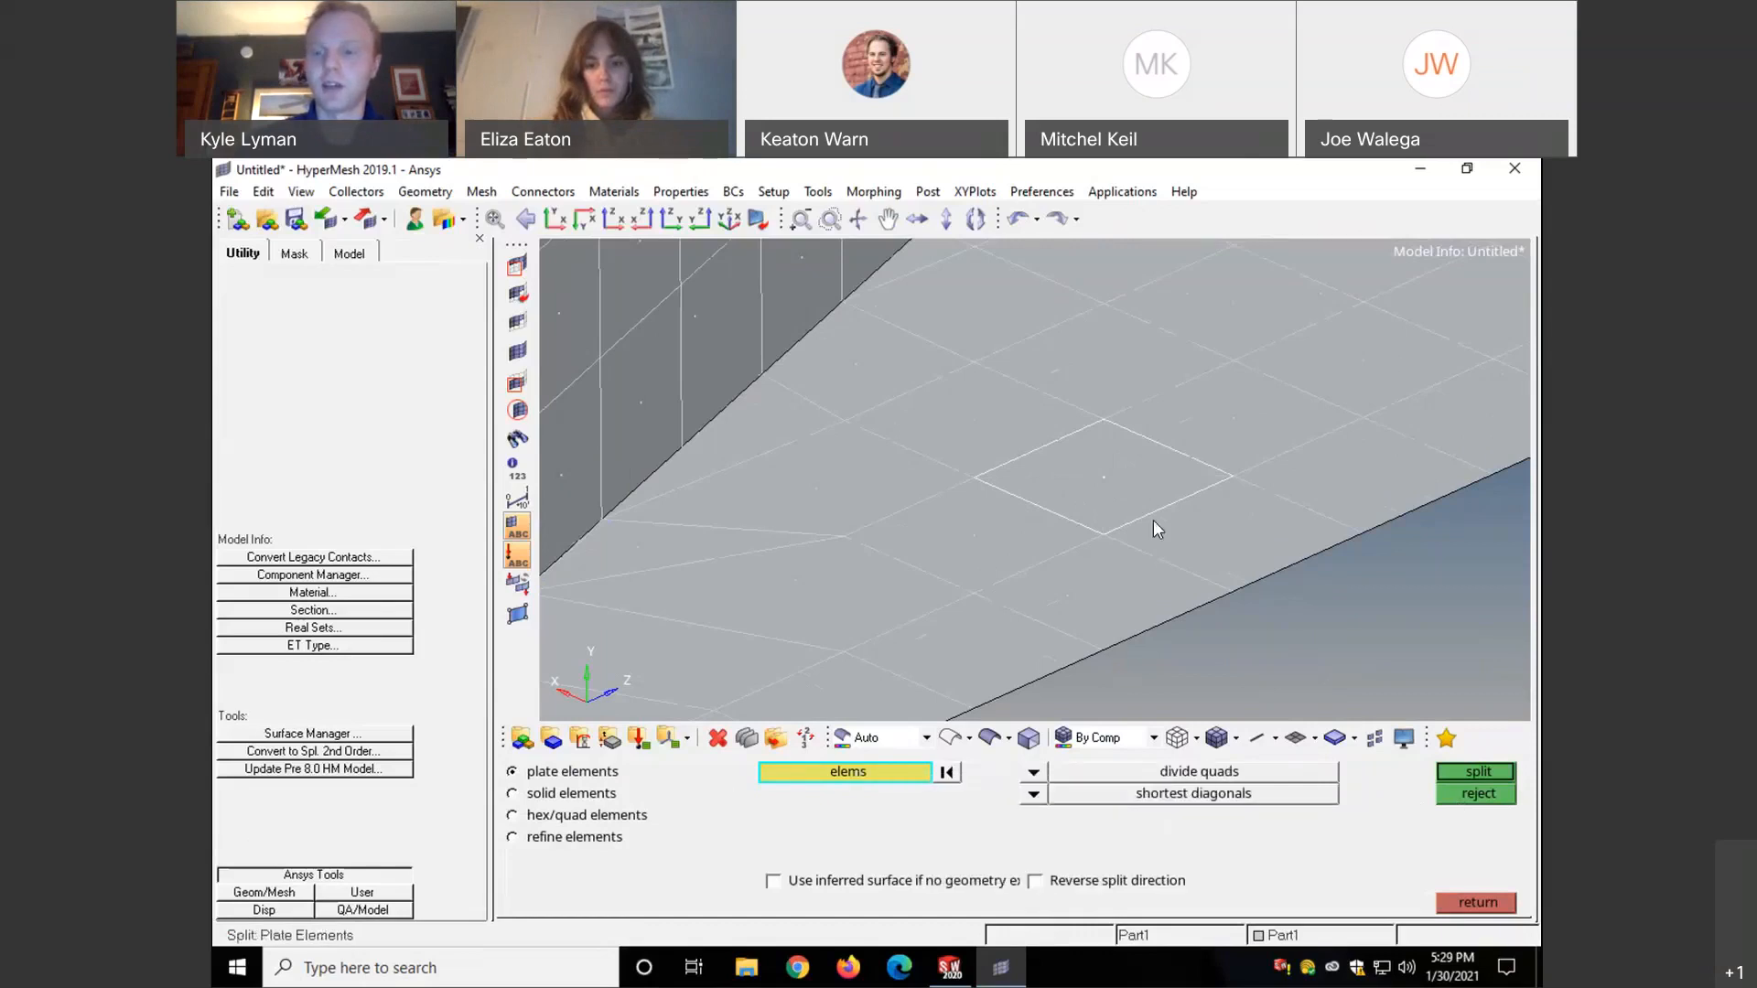
left_click(1508, 771)
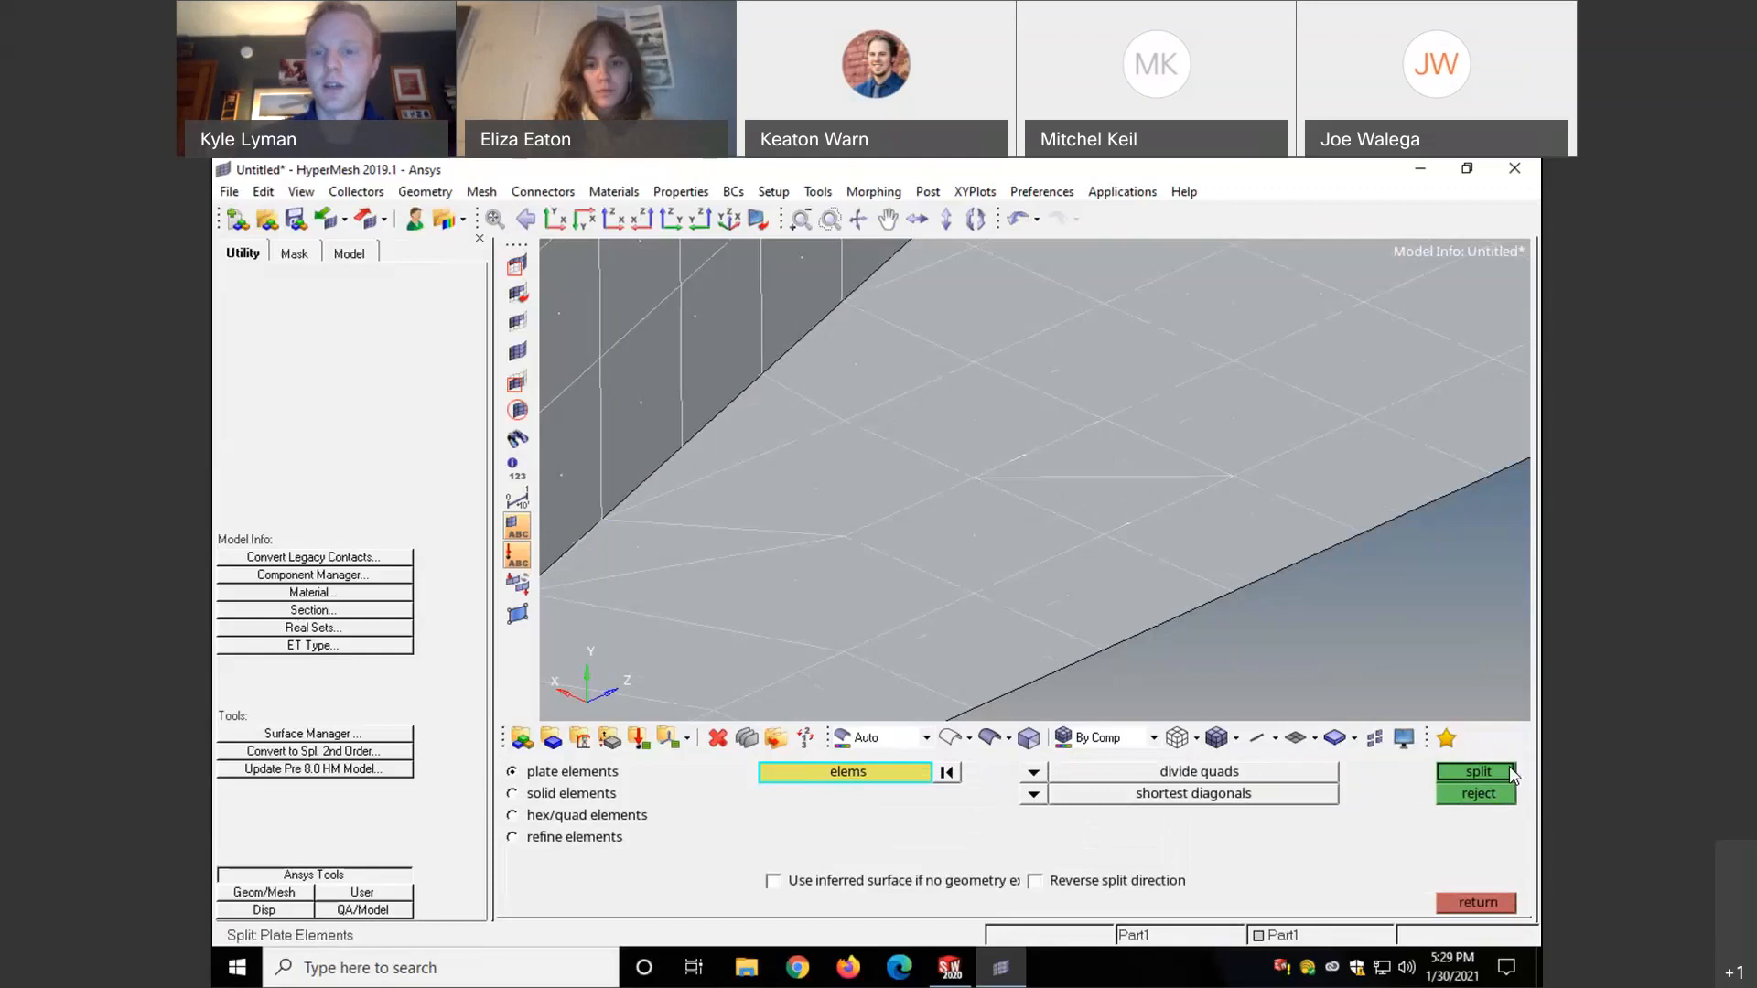
left_click(1041, 773)
left_click(1295, 854)
left_click(1032, 797)
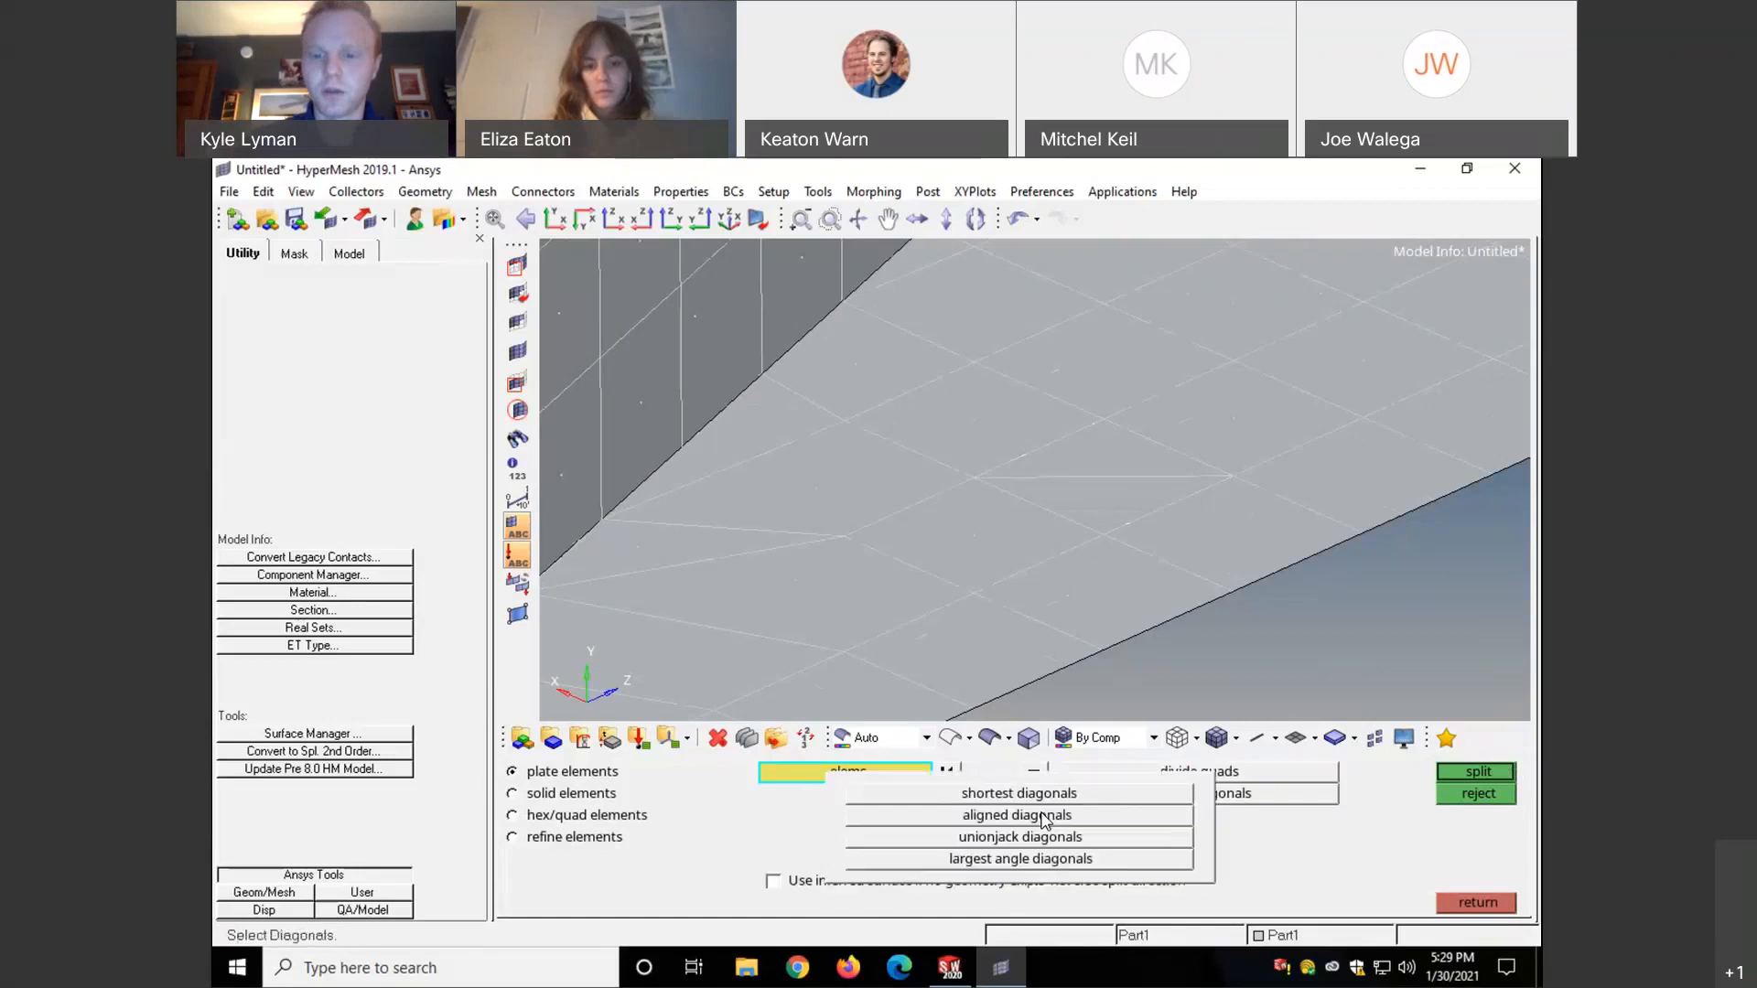
left_click(1259, 859)
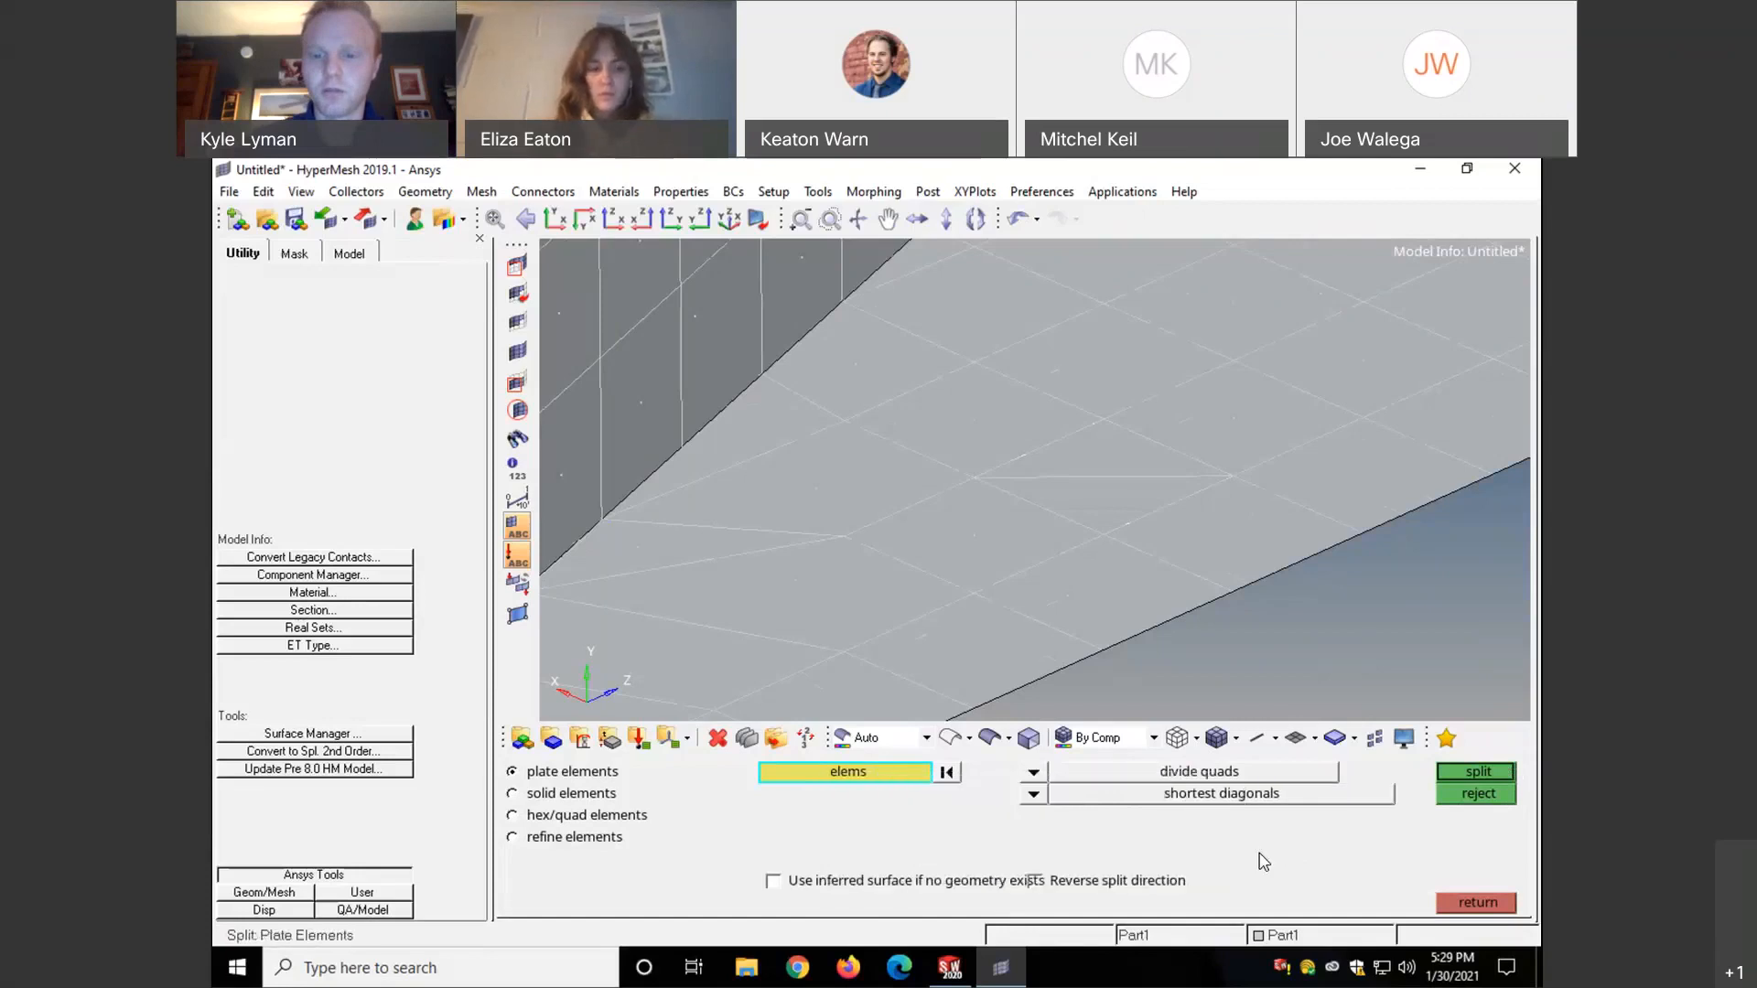
- Undo the diagonal split and split the restored base quad using the midpoint to quads mode
left_click(1037, 773)
left_click(1052, 843)
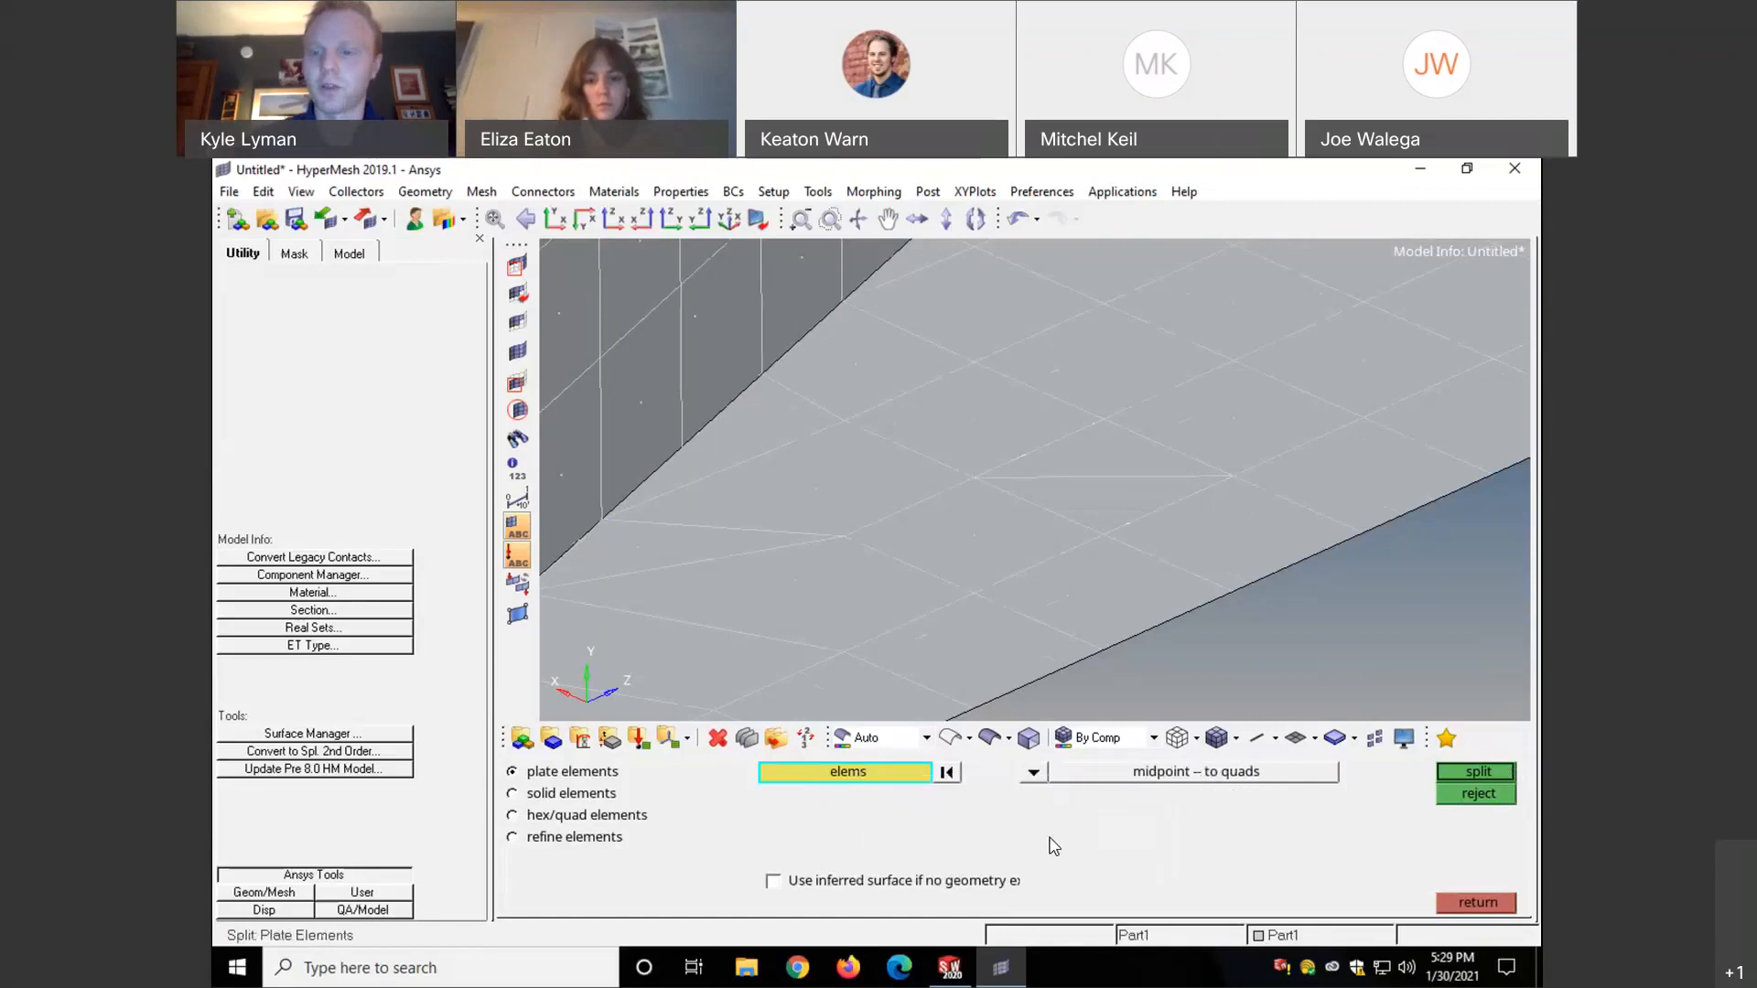
left_click(1480, 769)
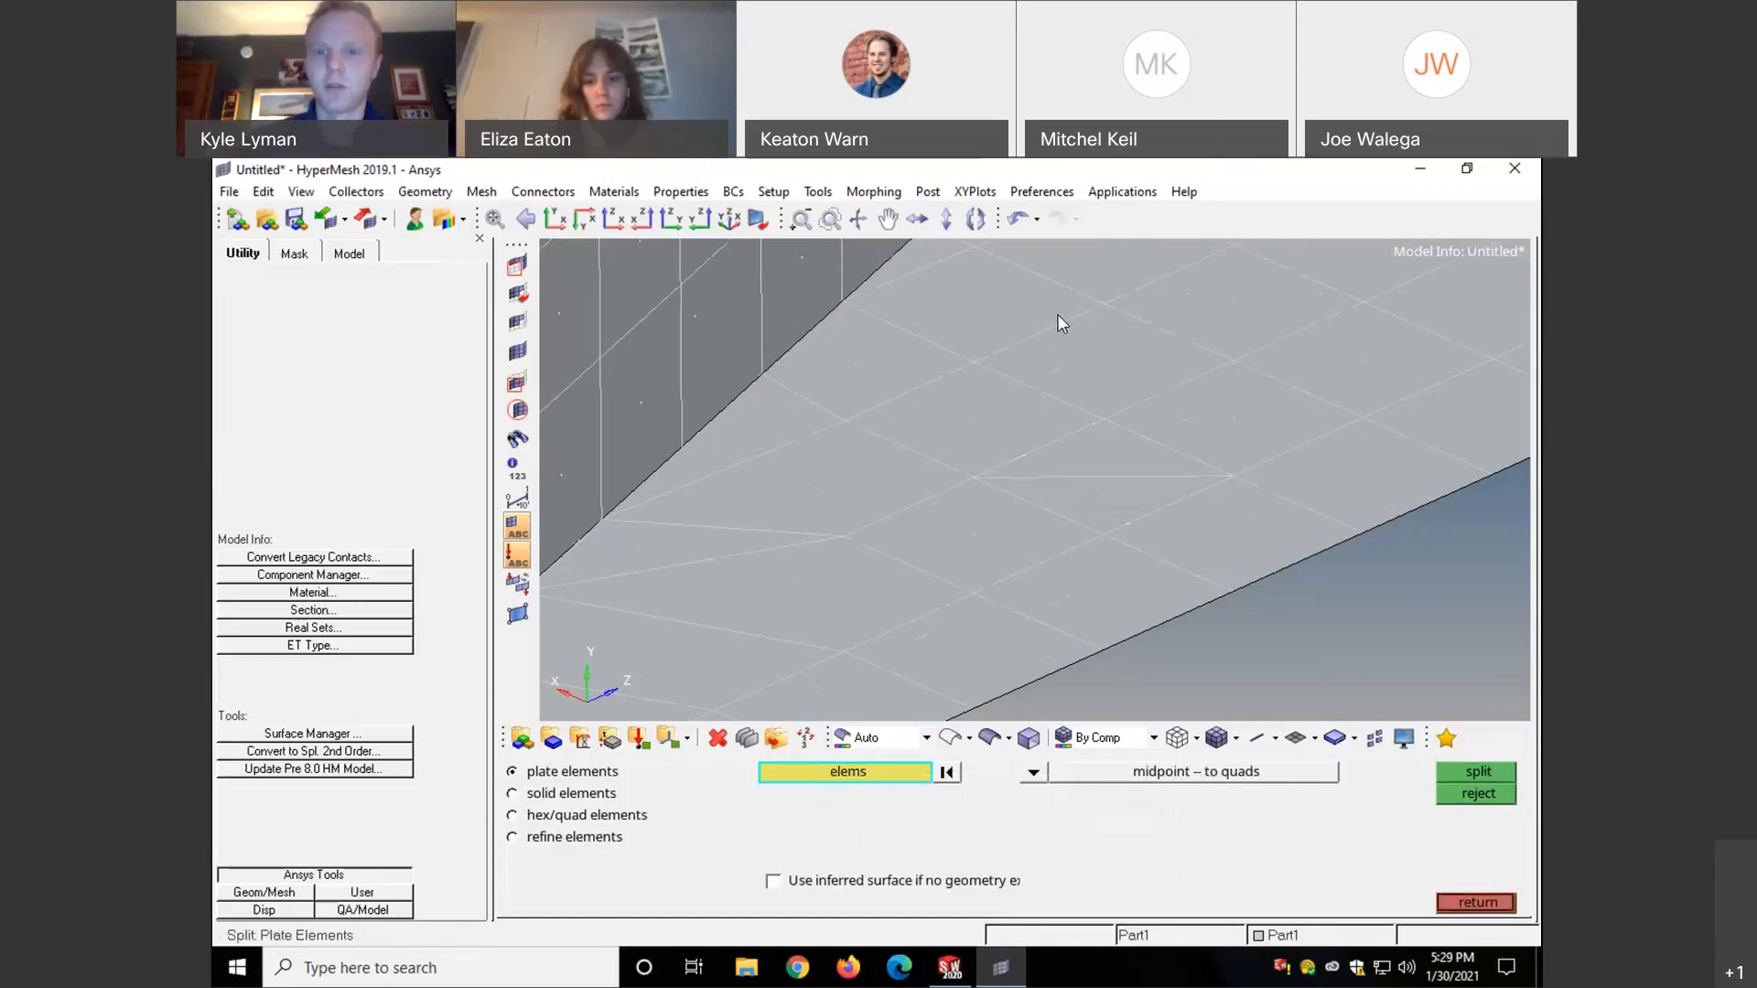
left_click(1018, 220)
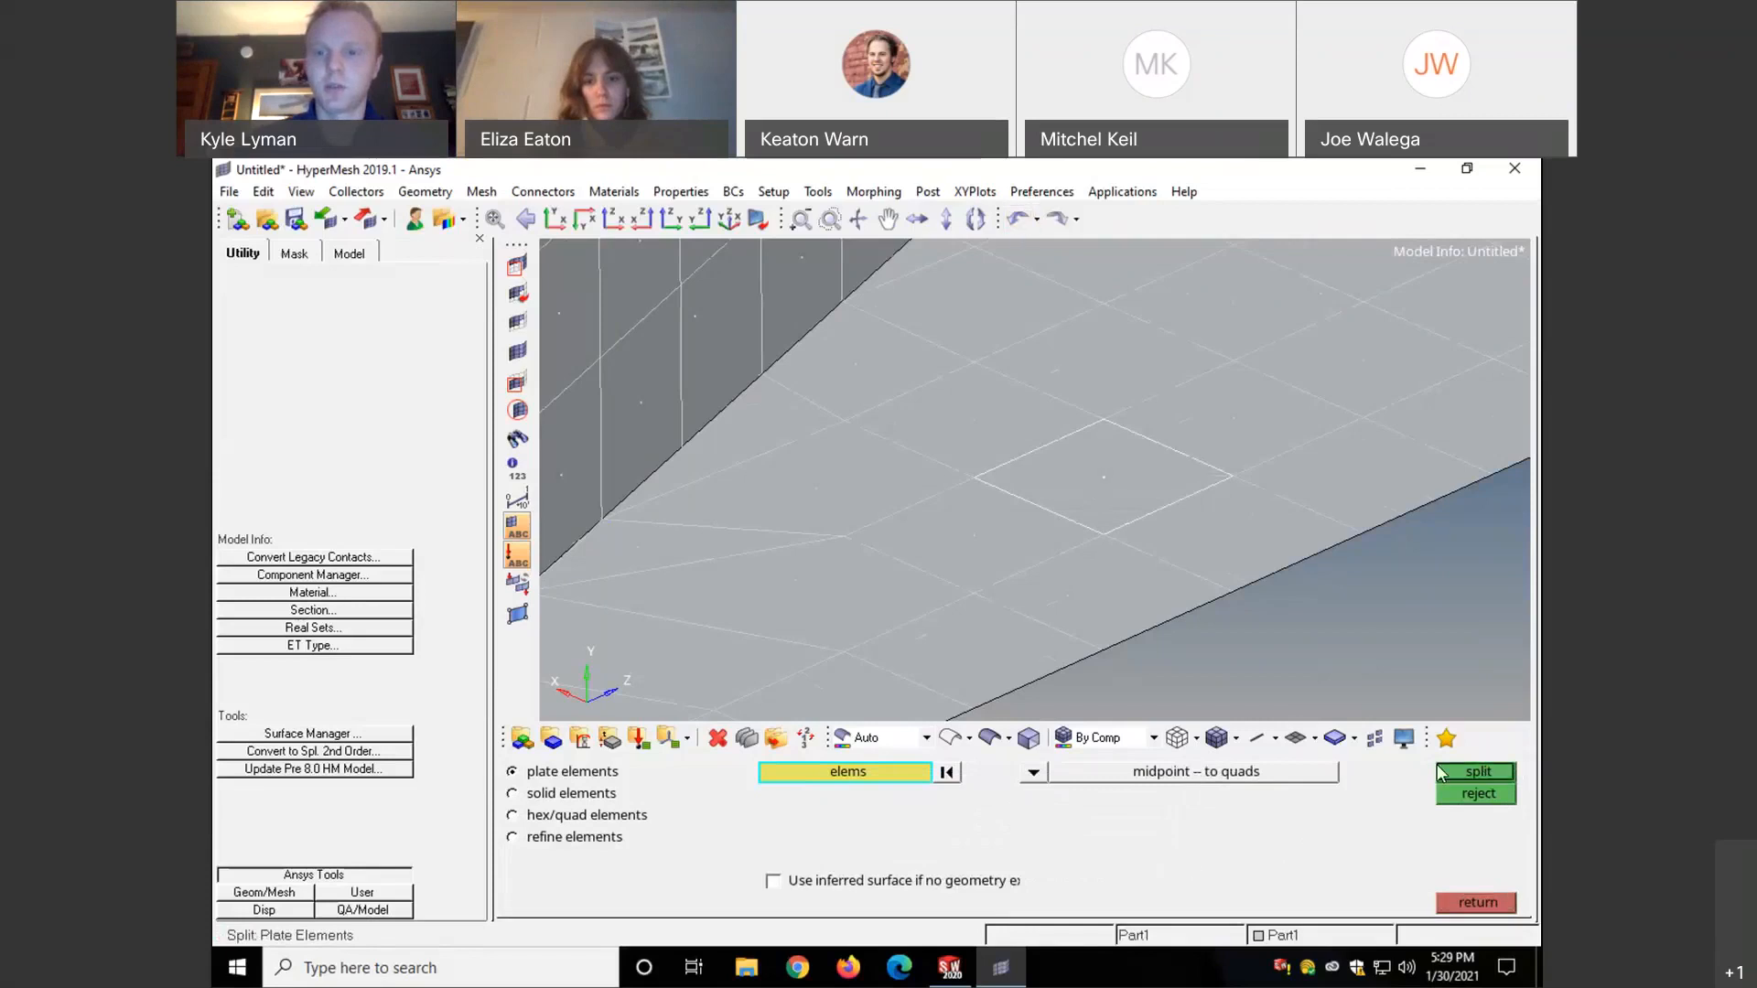
left_click(1471, 771)
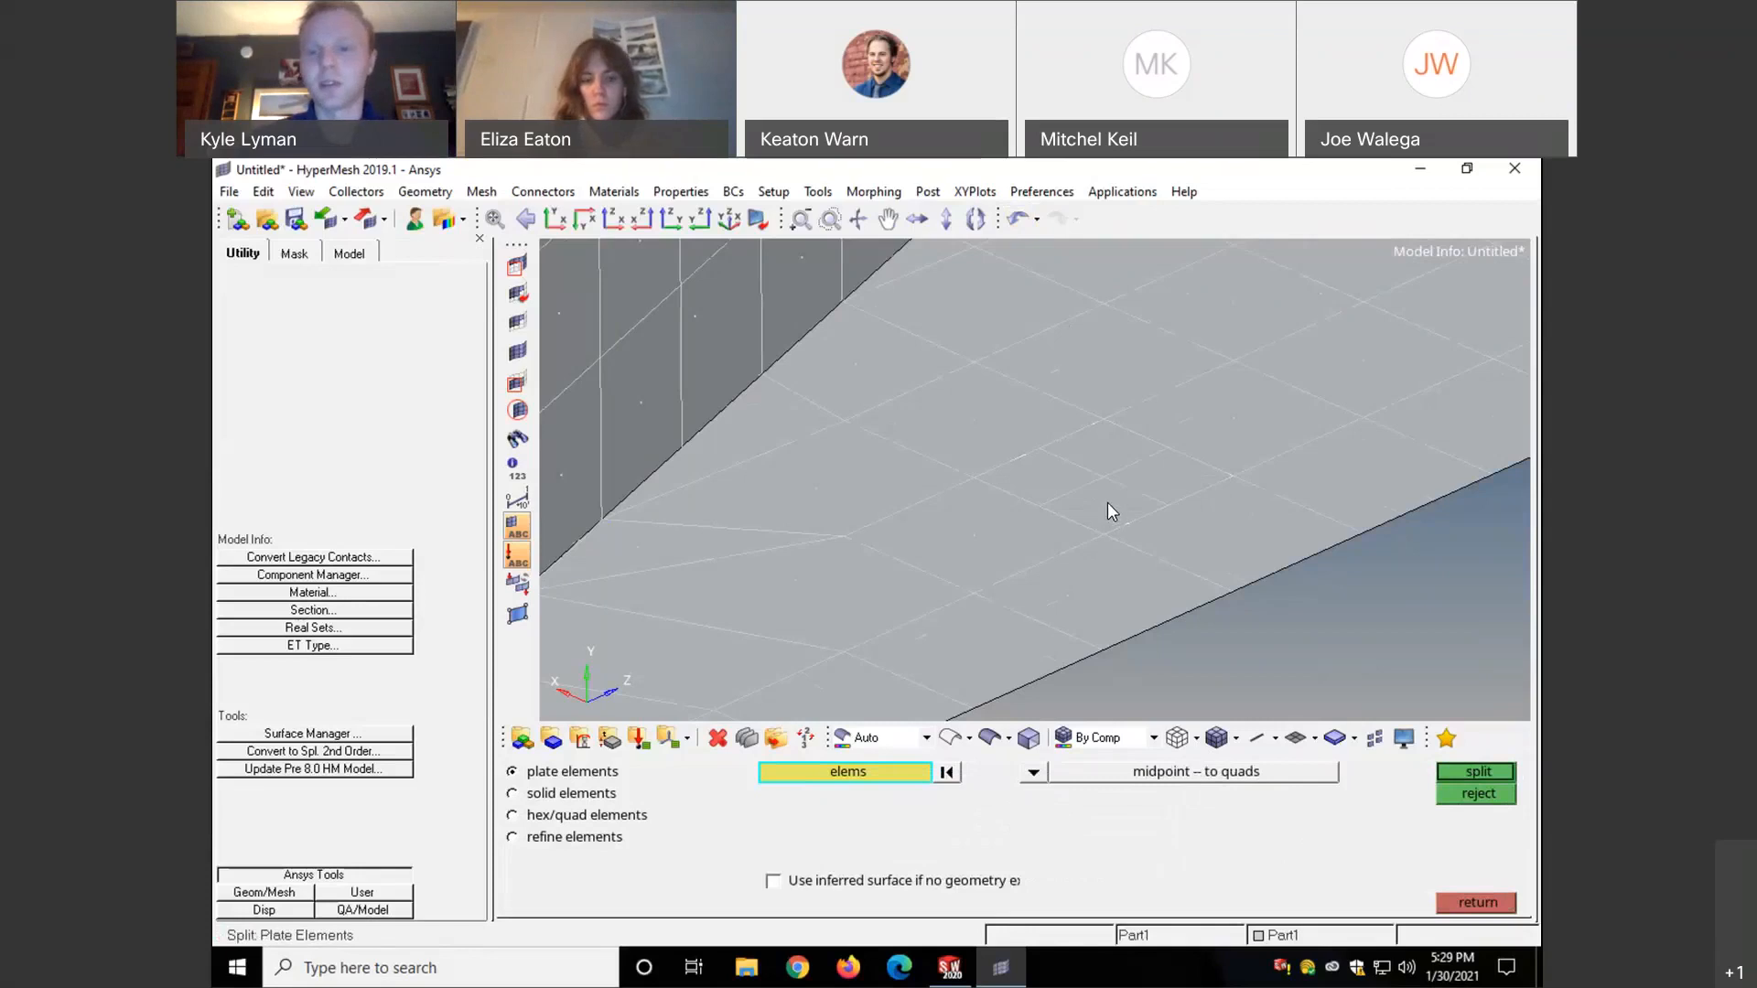
- Highlight the small quads of the split base element, undo the midpoint split and leave the element editing commands
left_click(1049, 500)
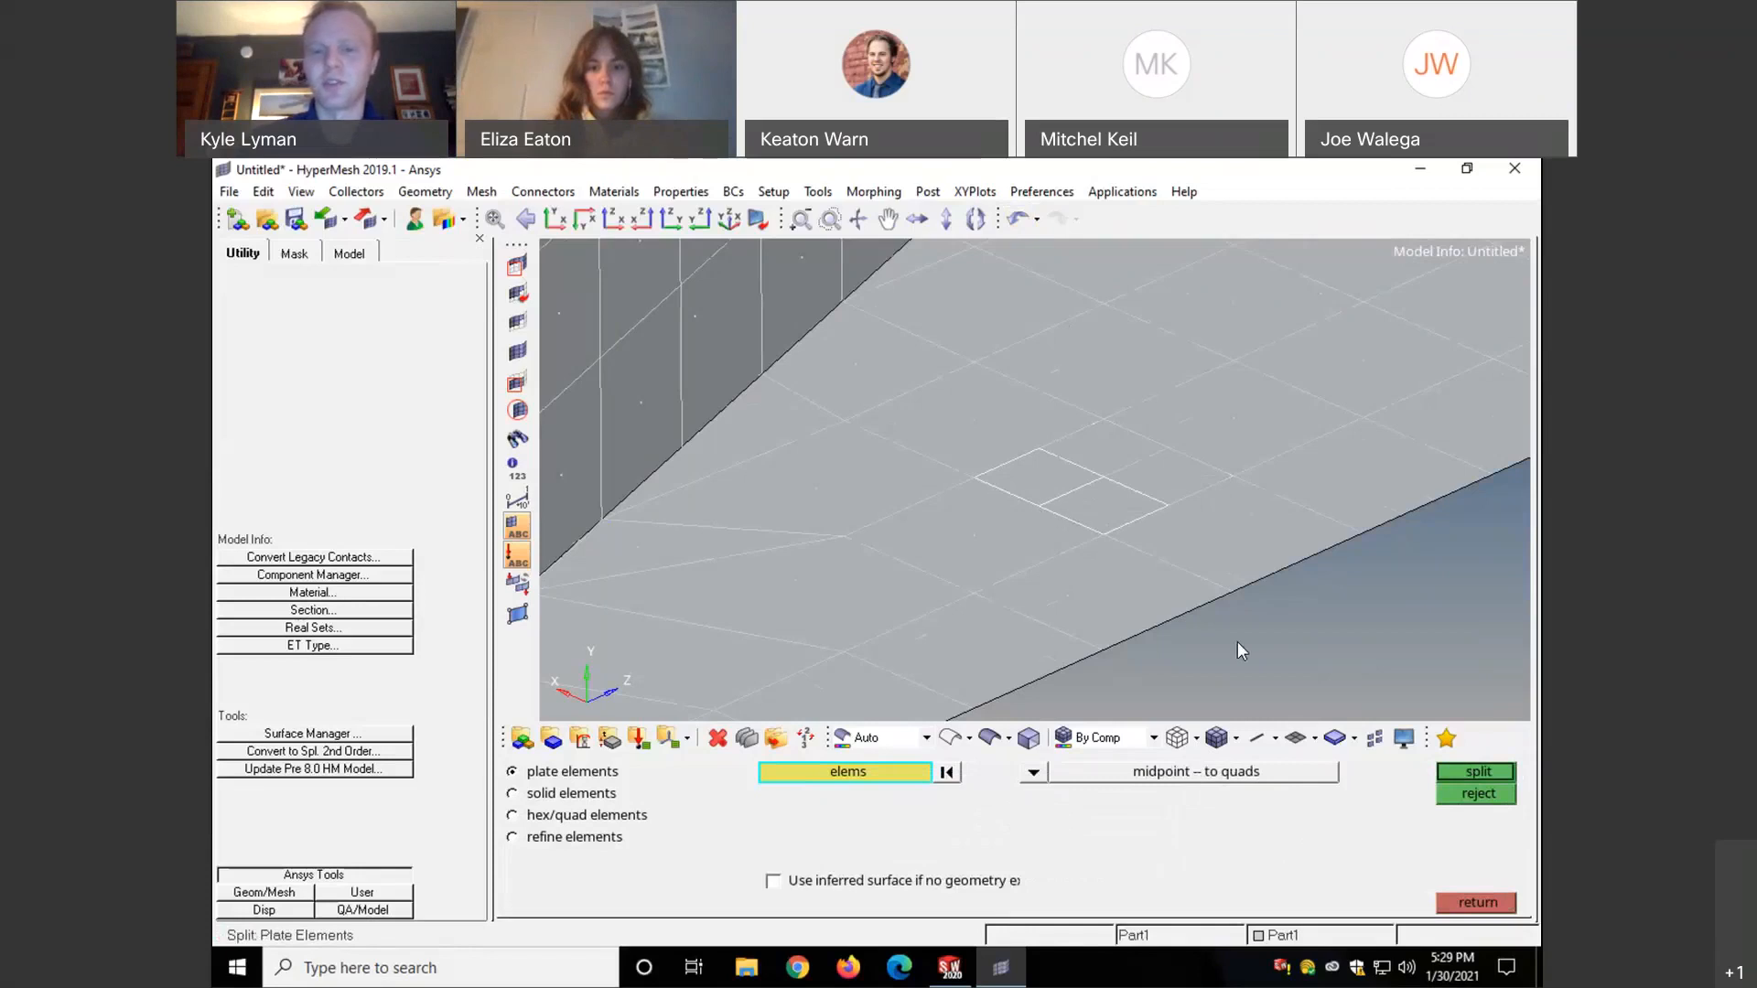
left_click(1149, 496)
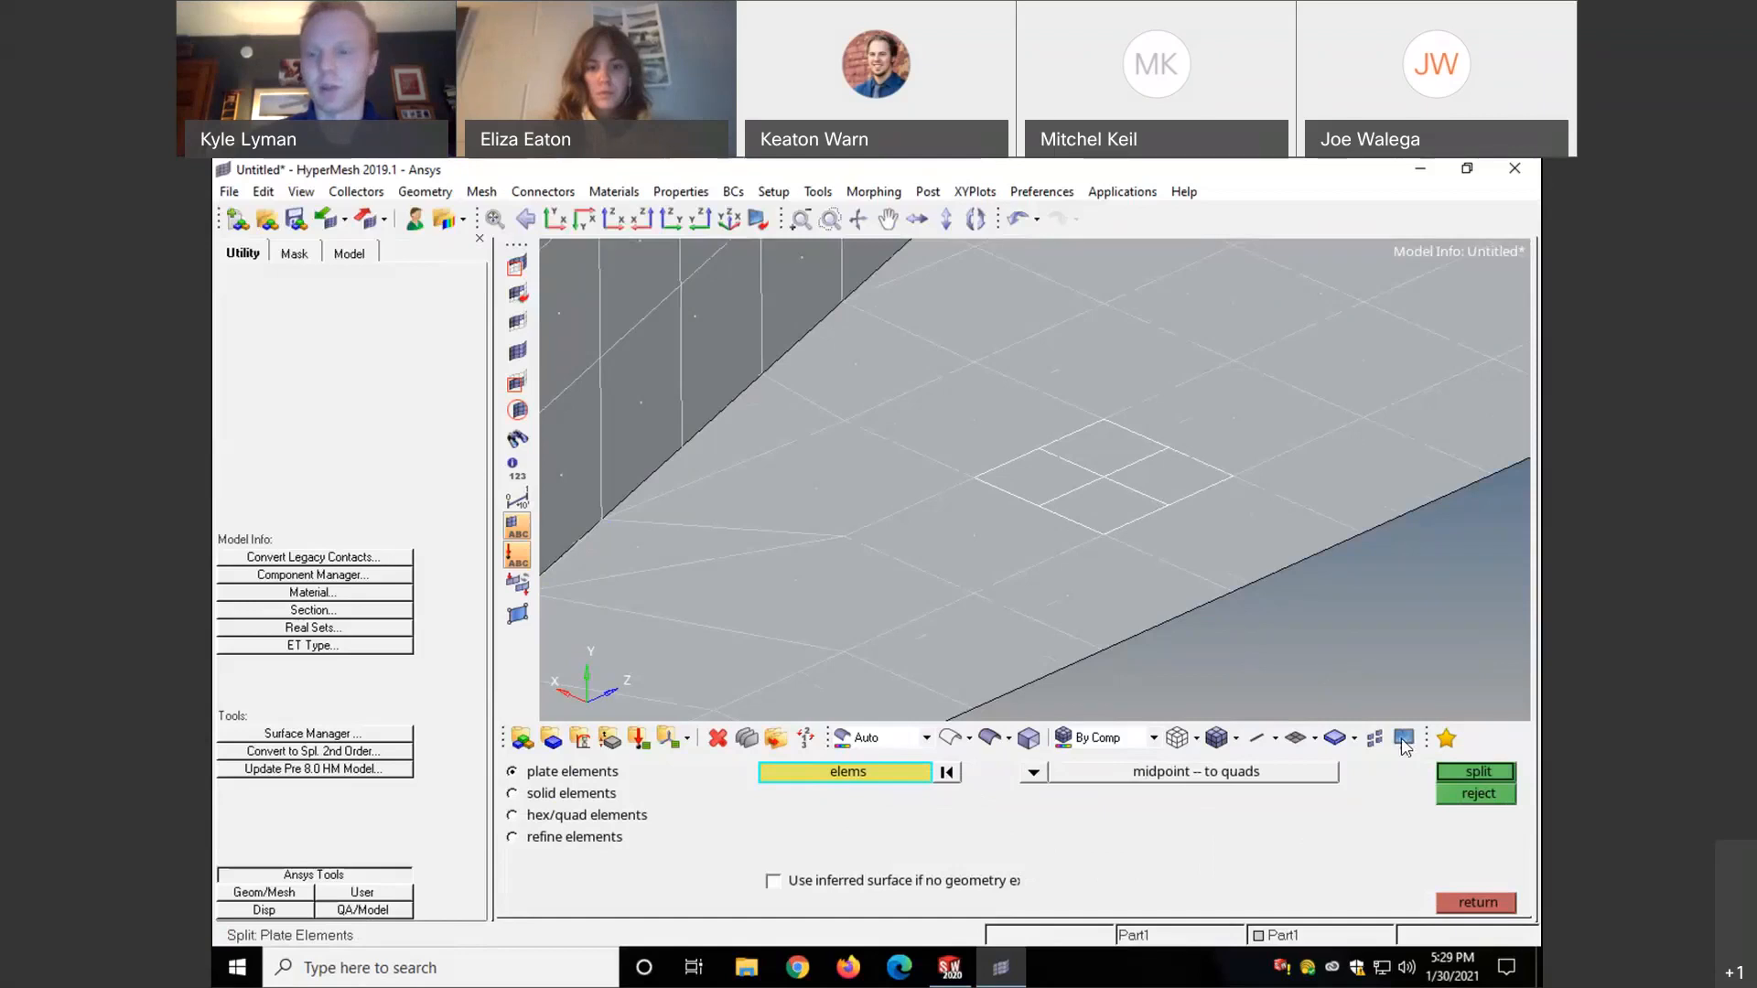
left_click(1477, 903)
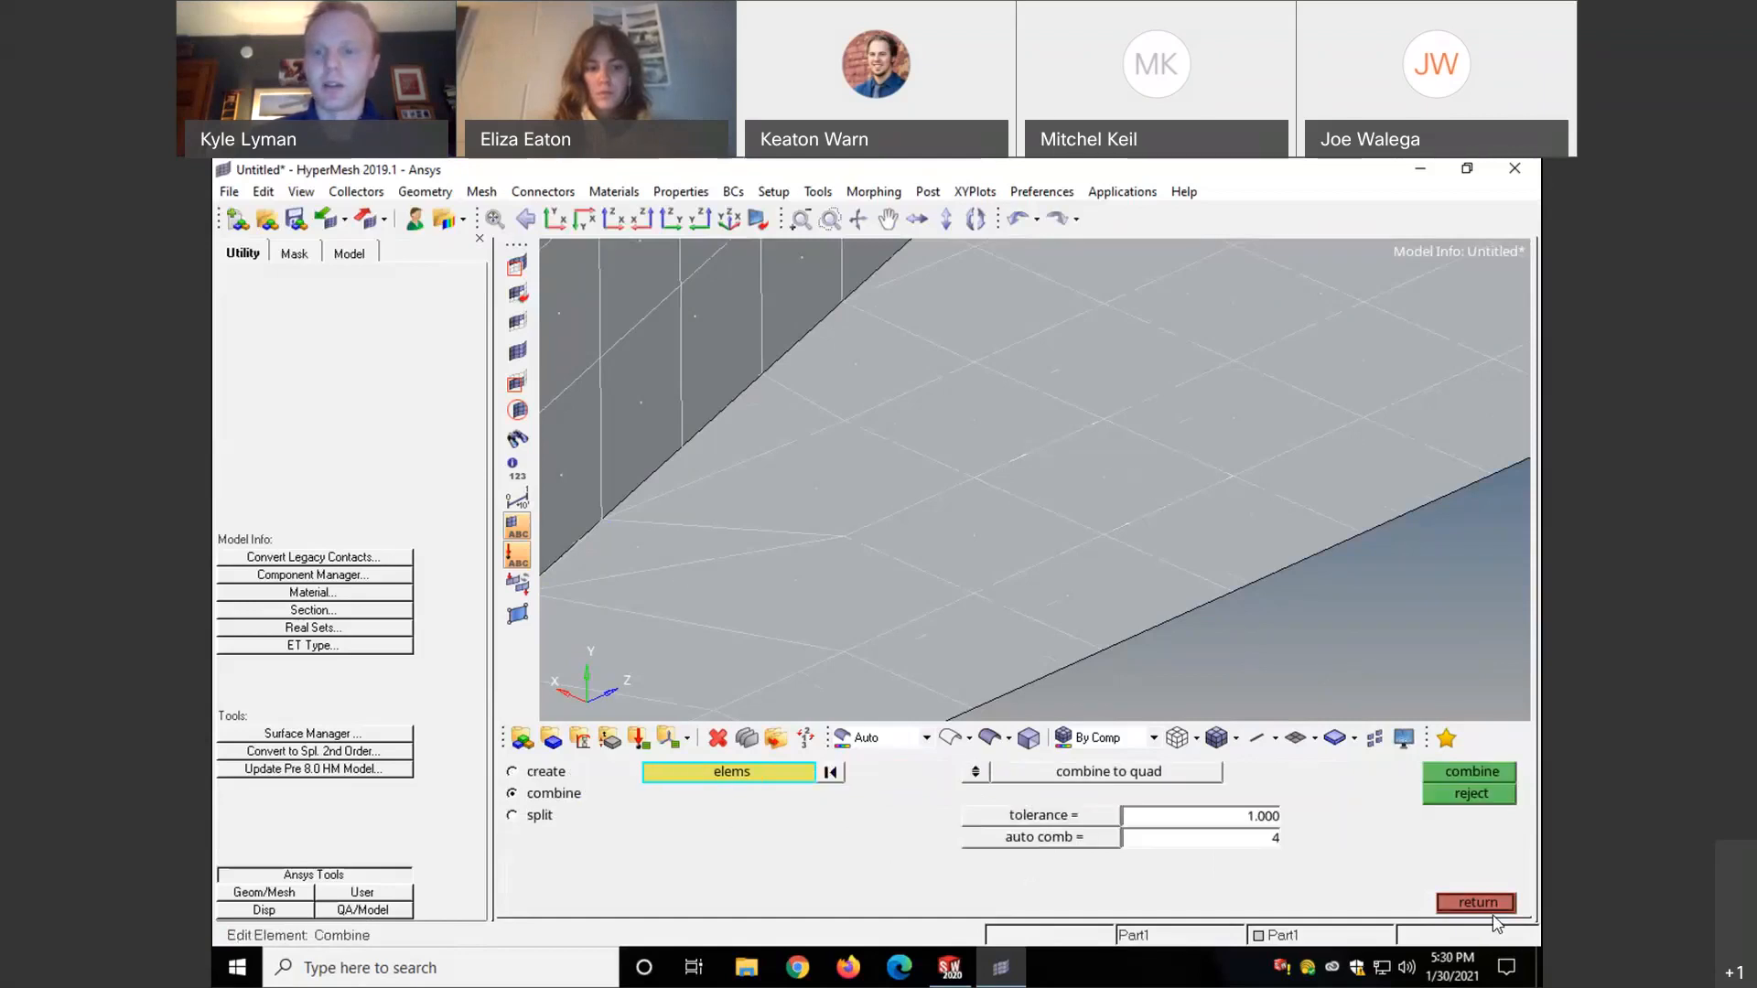
scroll(937, 517, "up", 3)
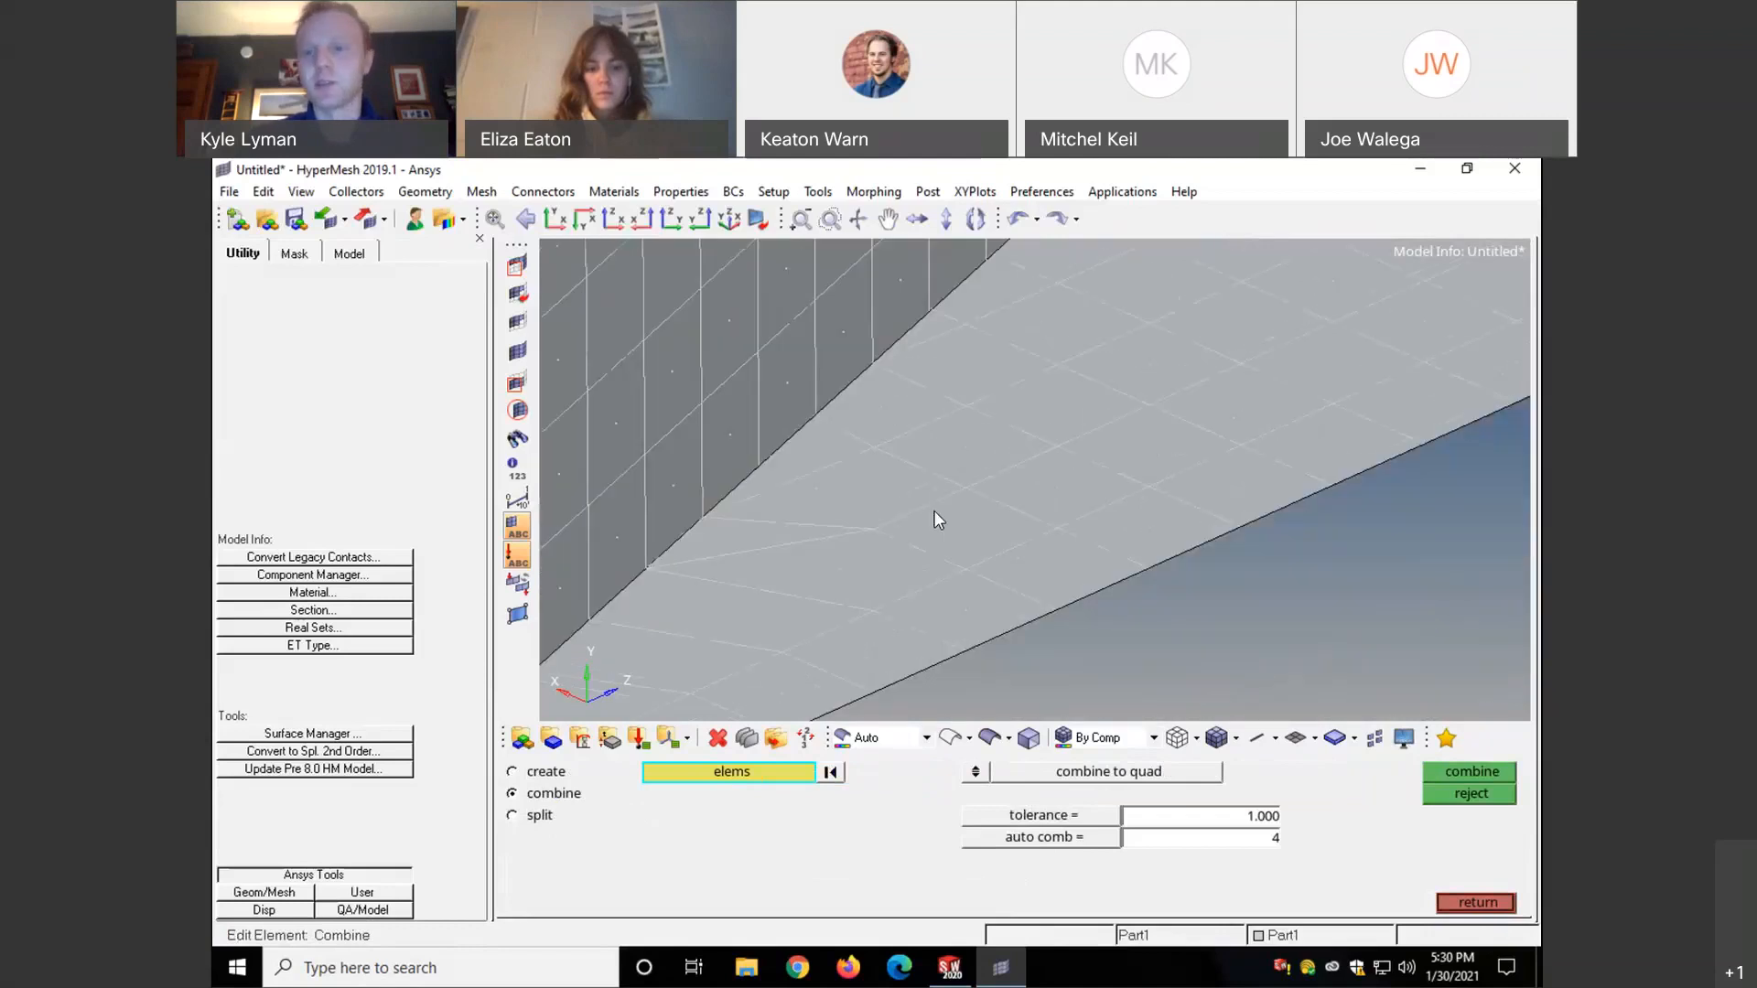
scroll(952, 514, "down", 1)
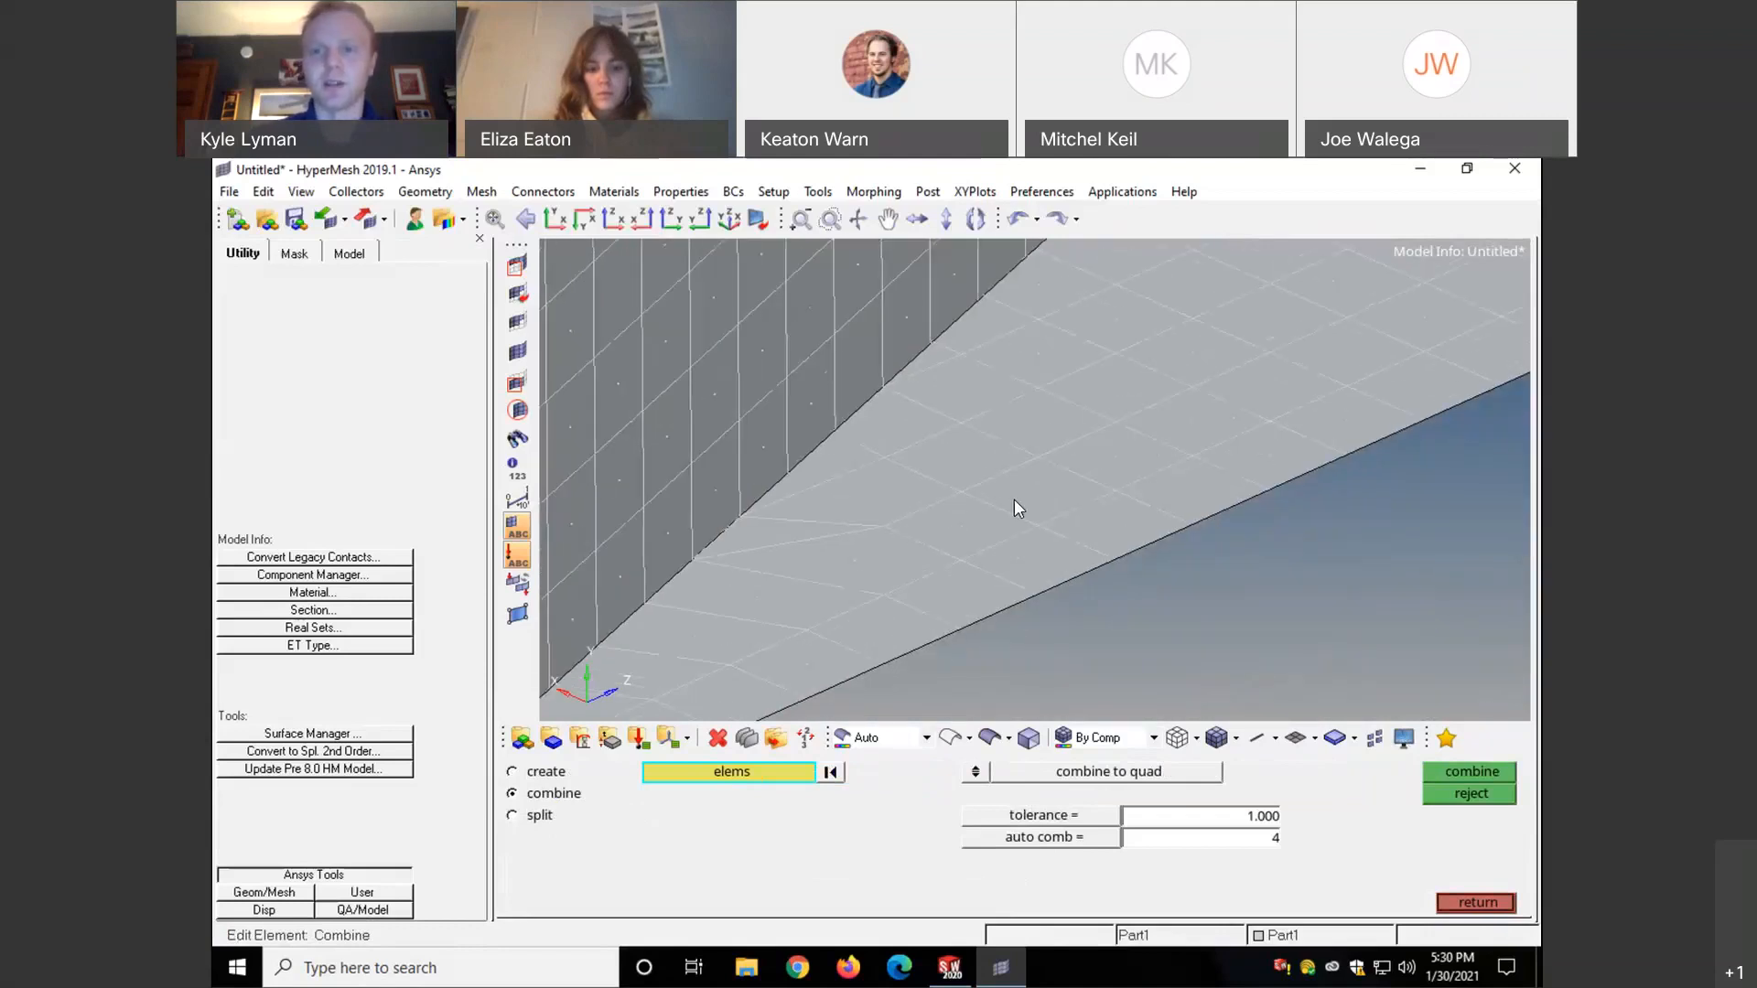
scroll(1014, 511, "down", 2)
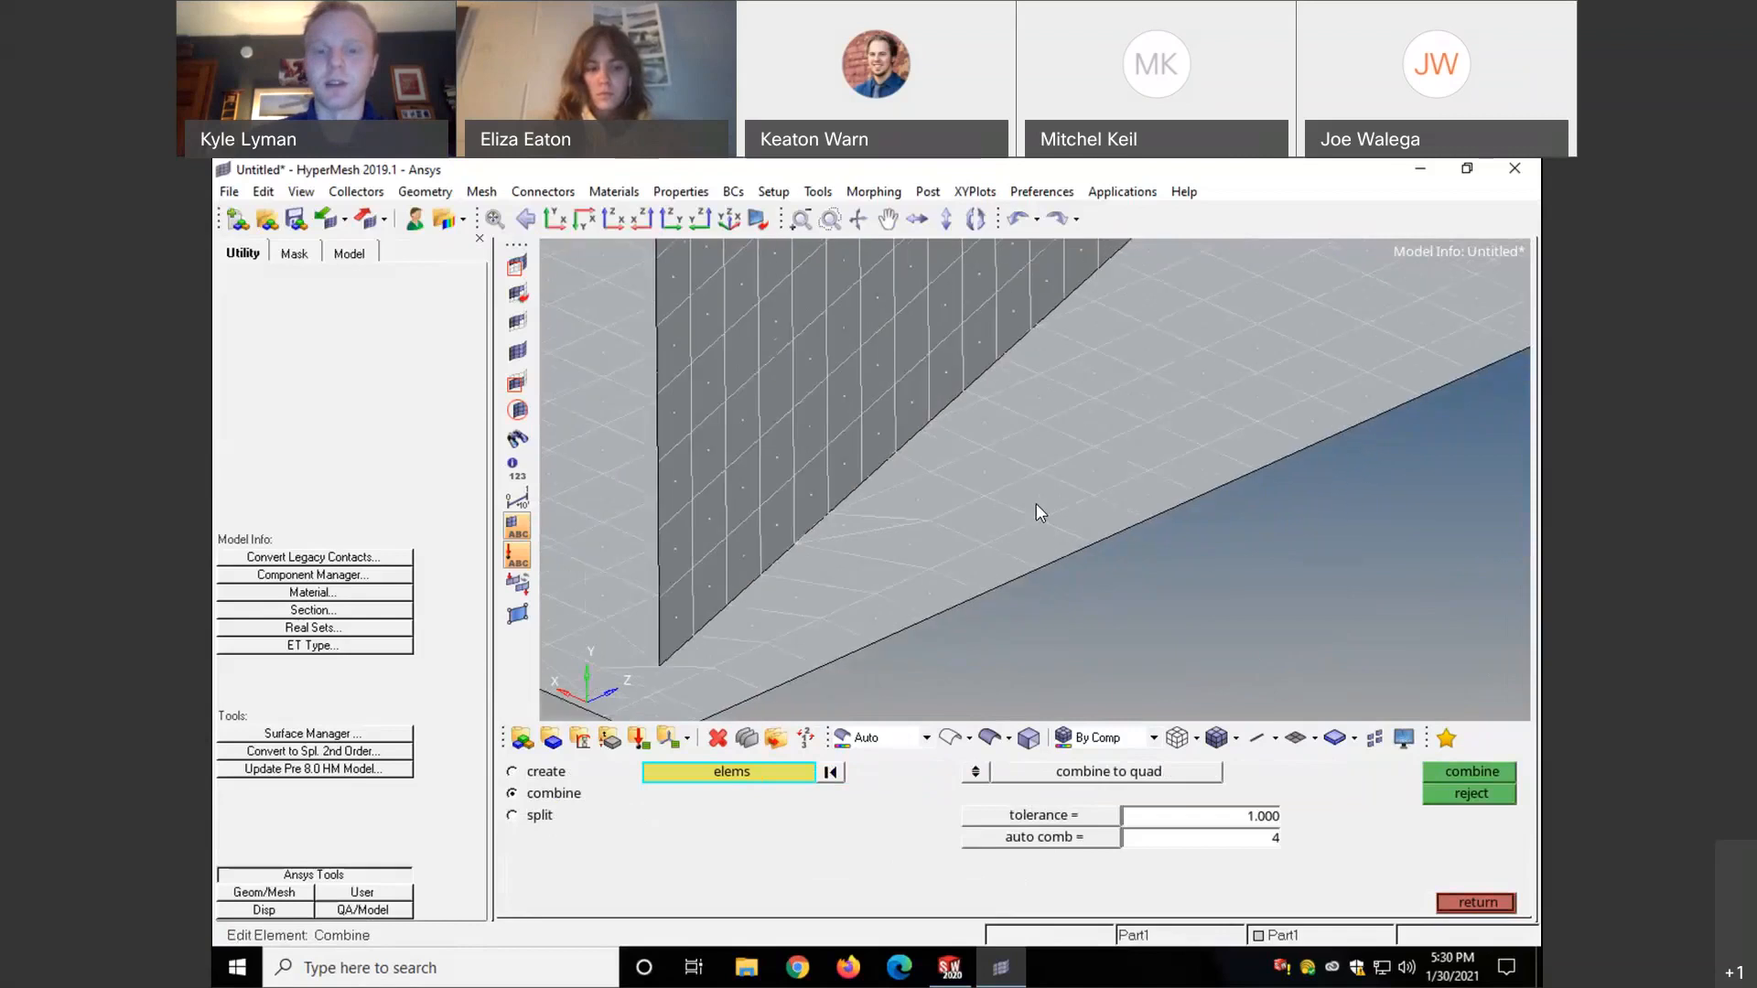
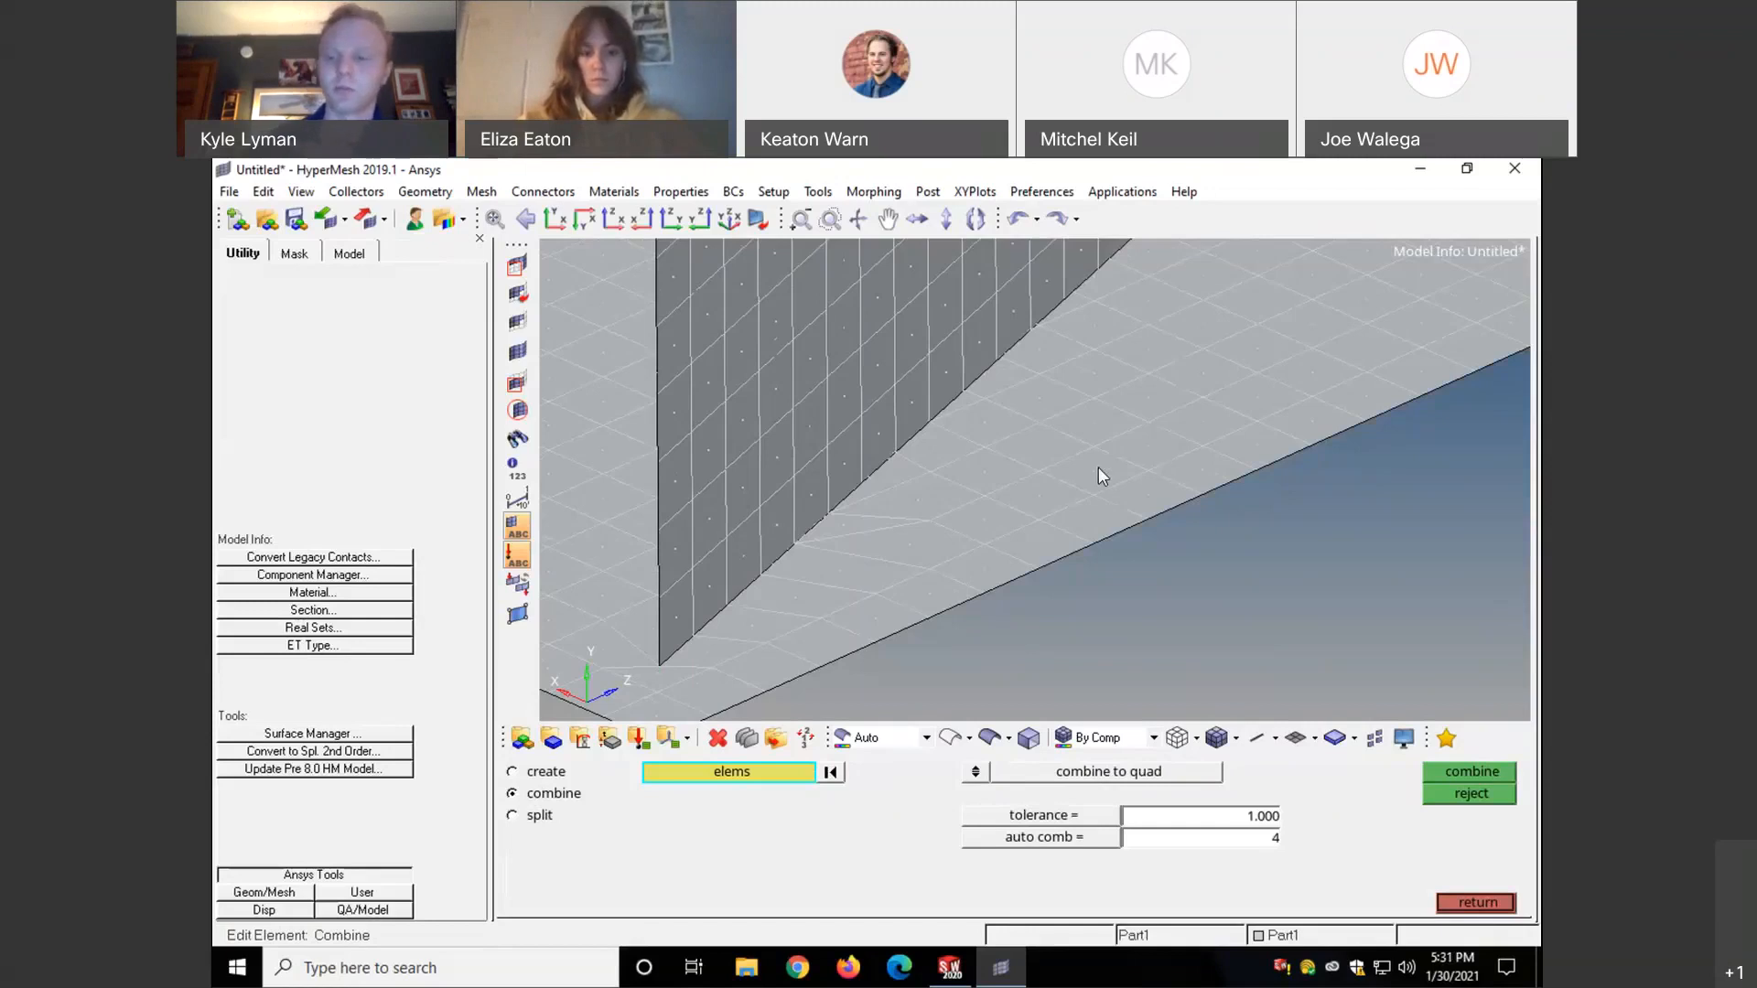
left_click(1477, 903)
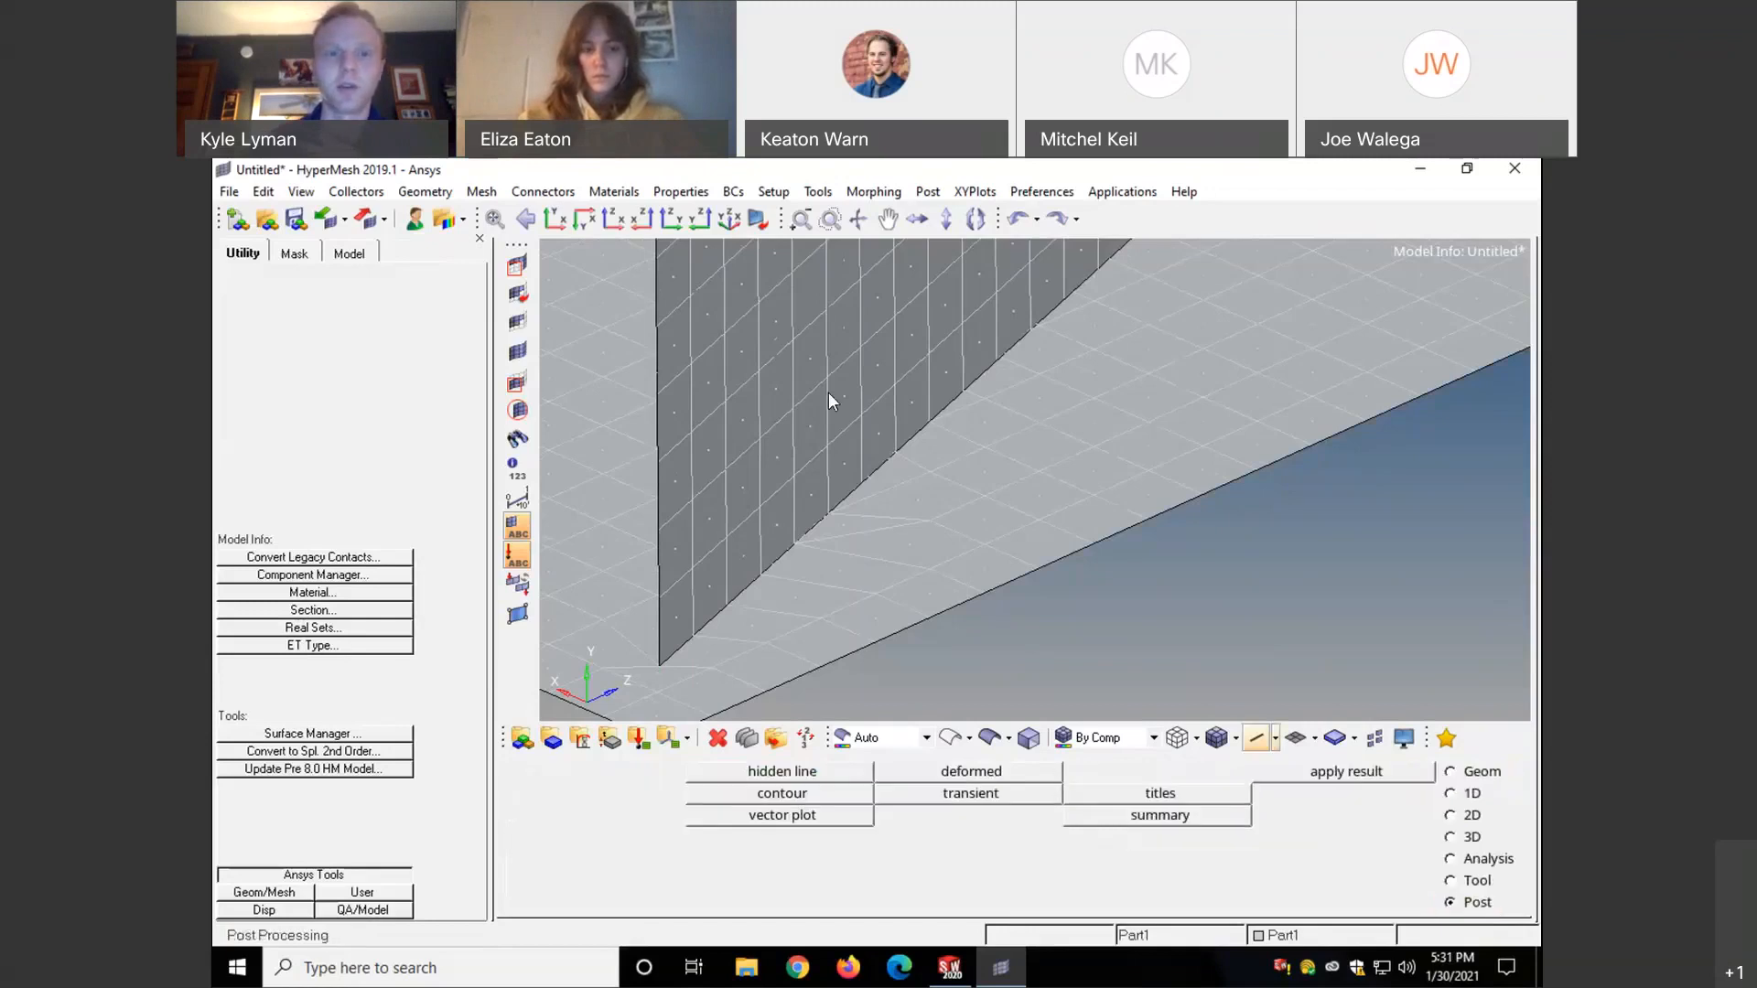
- Check the mesh with the Quality Index to examine which elements violate the thresholds
left_click(481, 191)
mouse_move(526, 238)
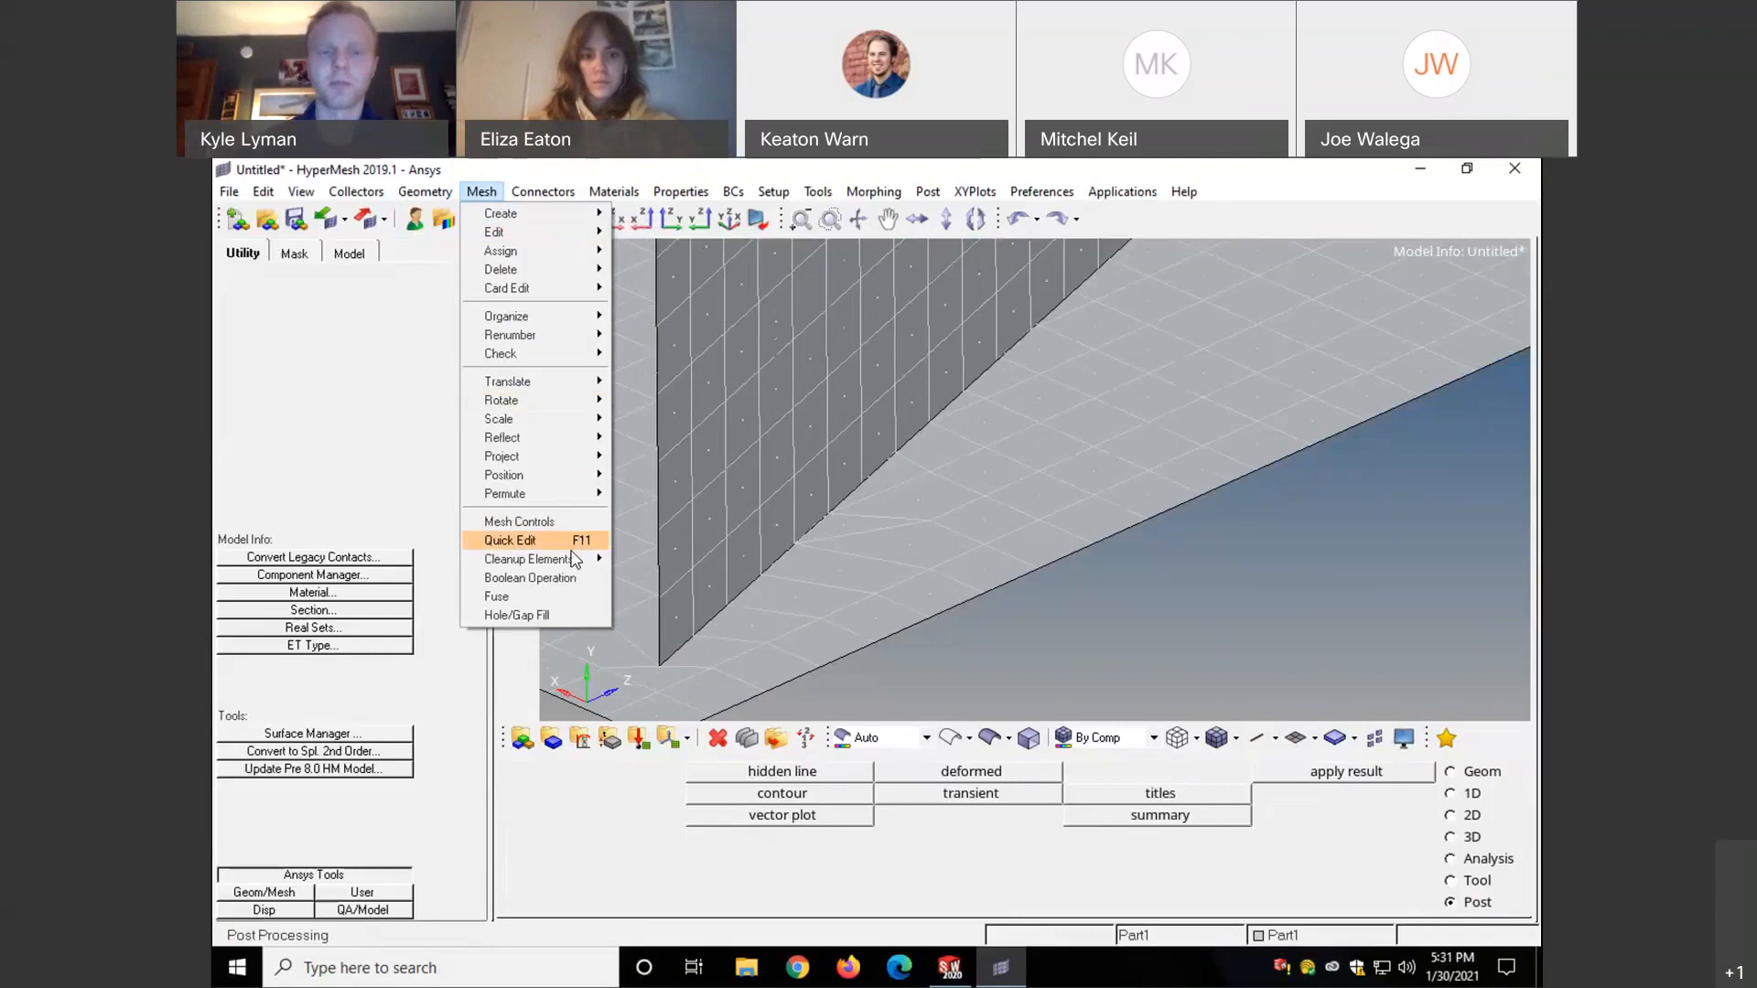
mouse_move(574, 560)
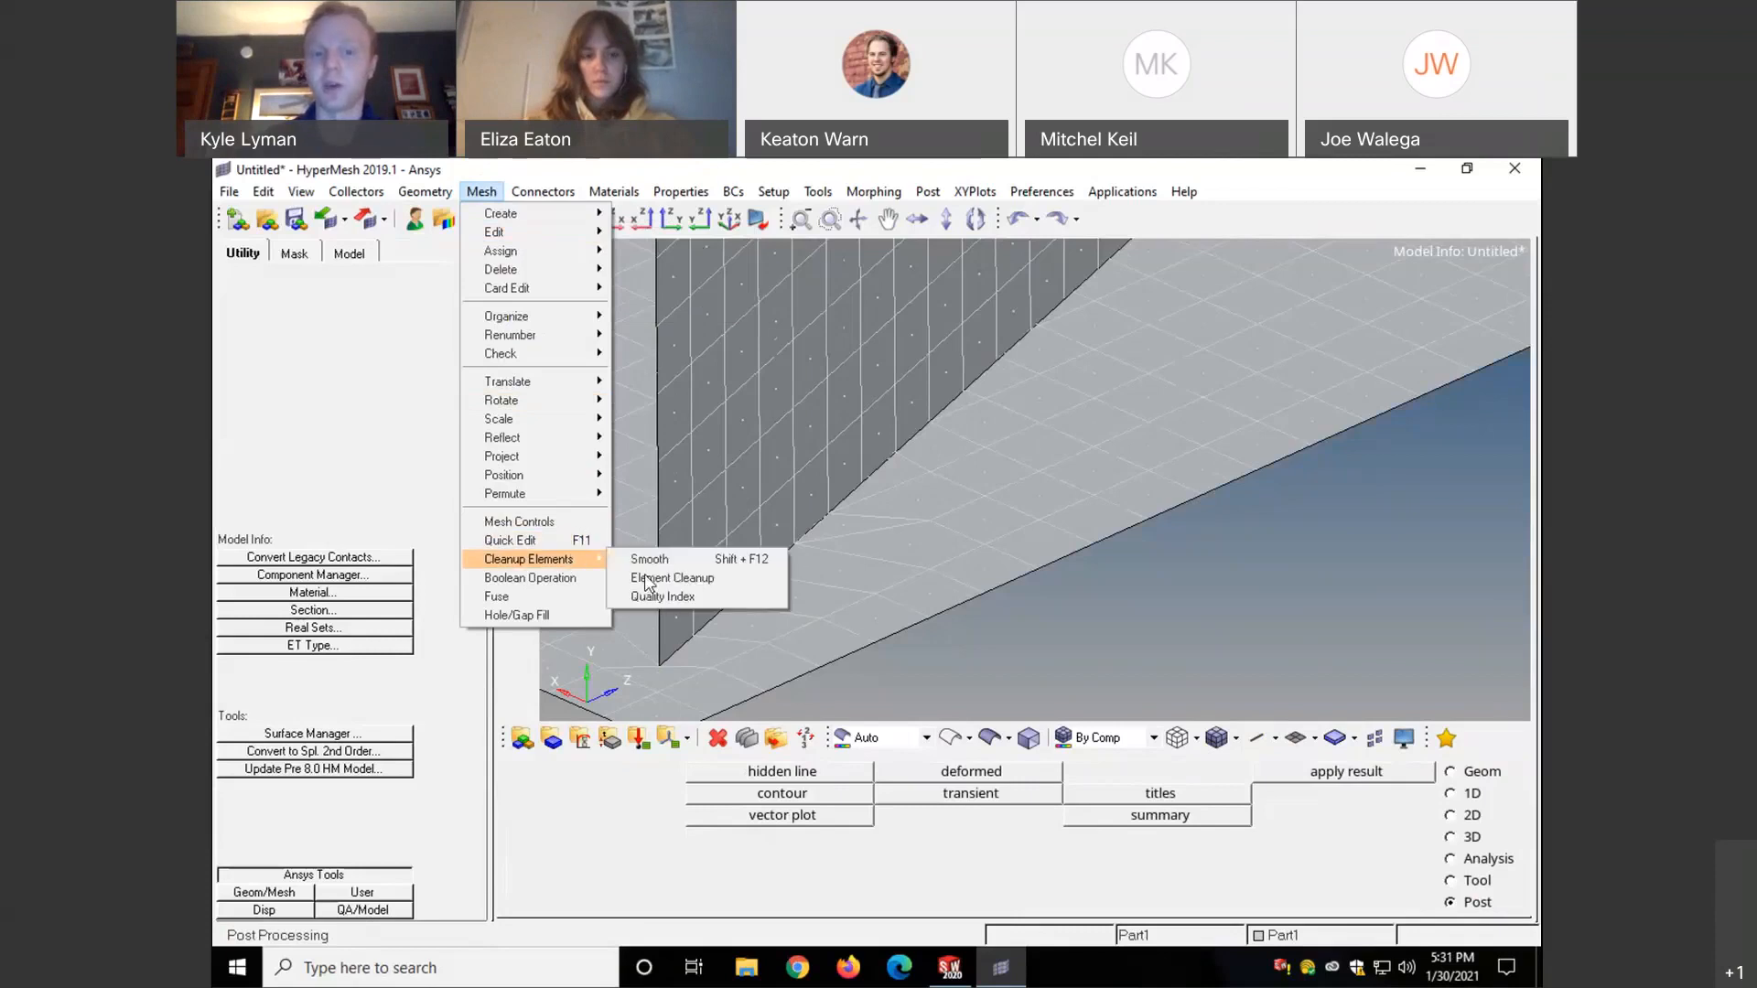
left_click(715, 596)
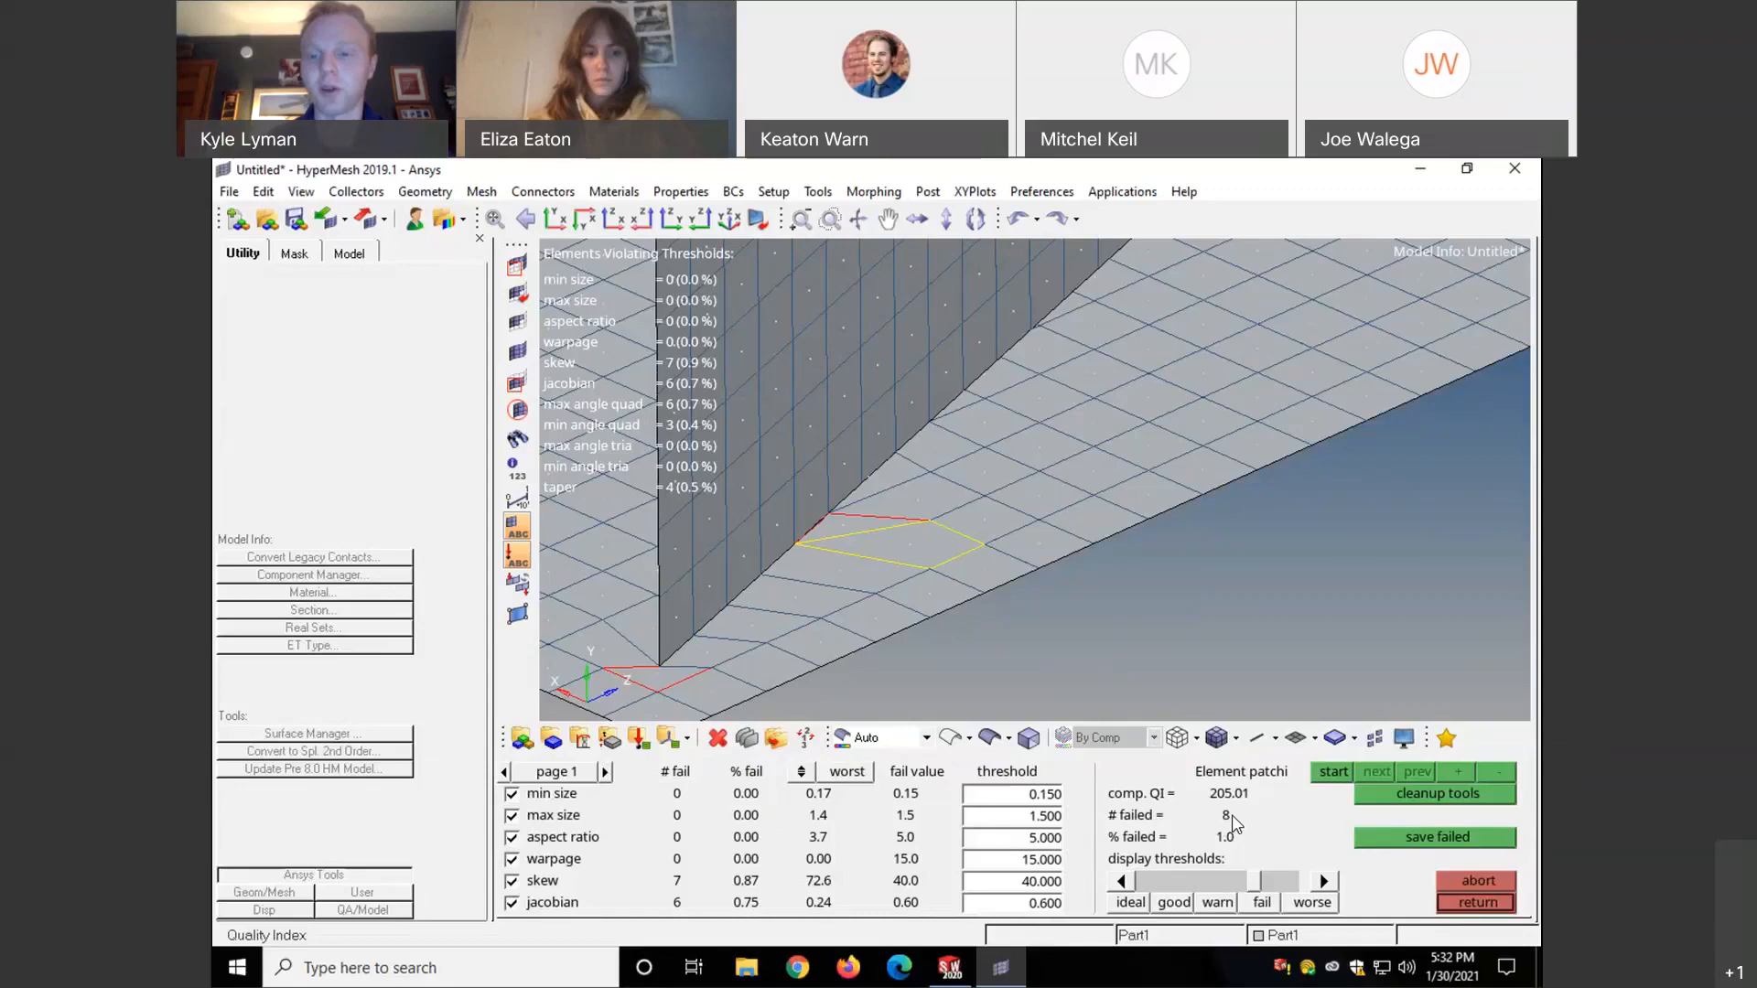
left_click(1459, 898)
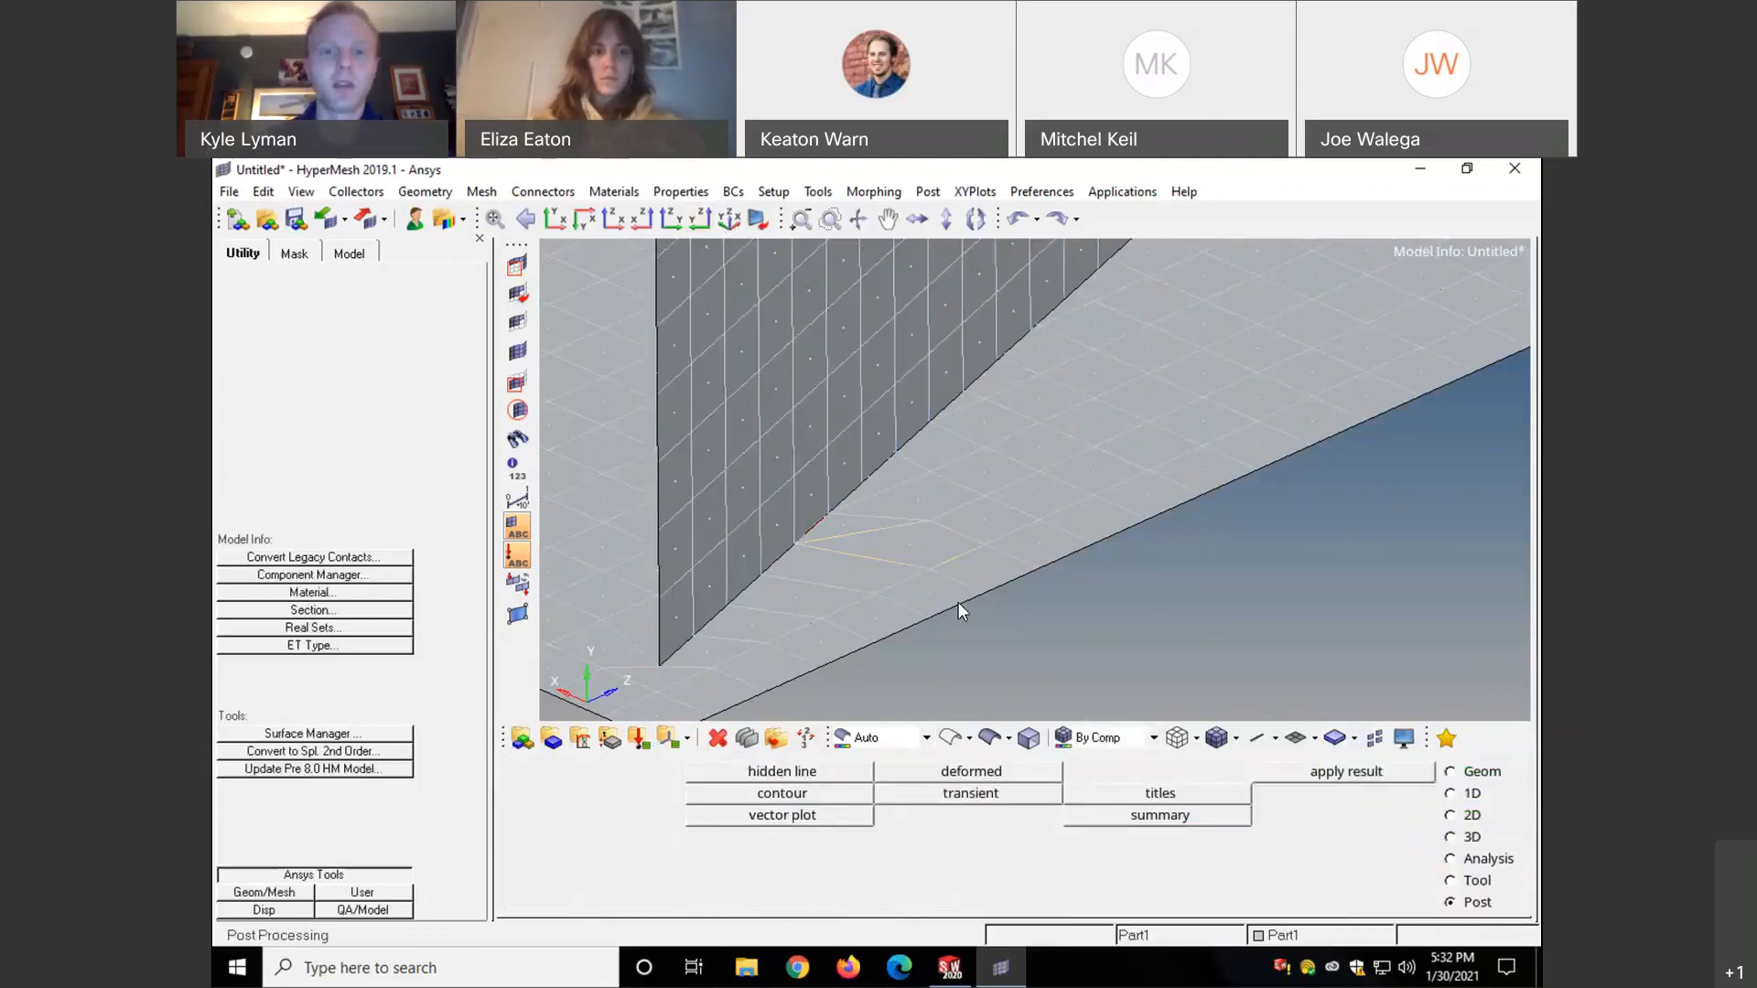
- Examine the element types assigned to the 2D and 3D element configurations, including tria3 and quad4
key("f")
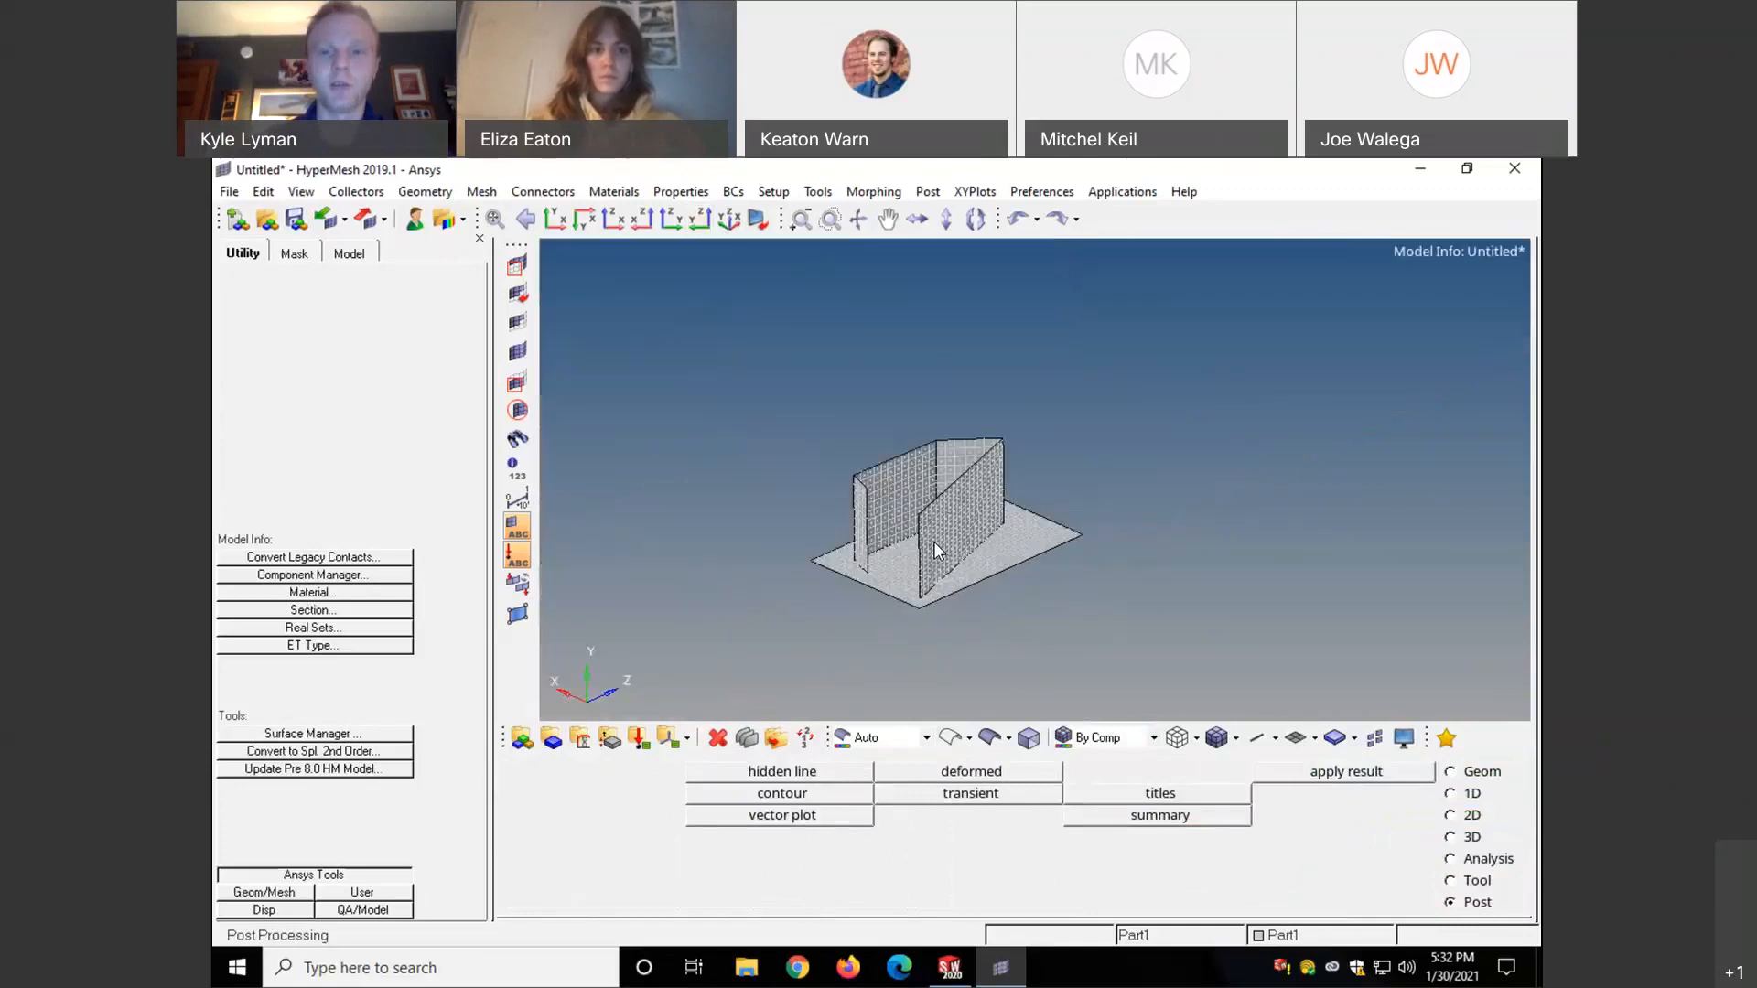
scroll(935, 549, "up", 4)
right_click_drag(864, 569, 865, 562, "ctrl")
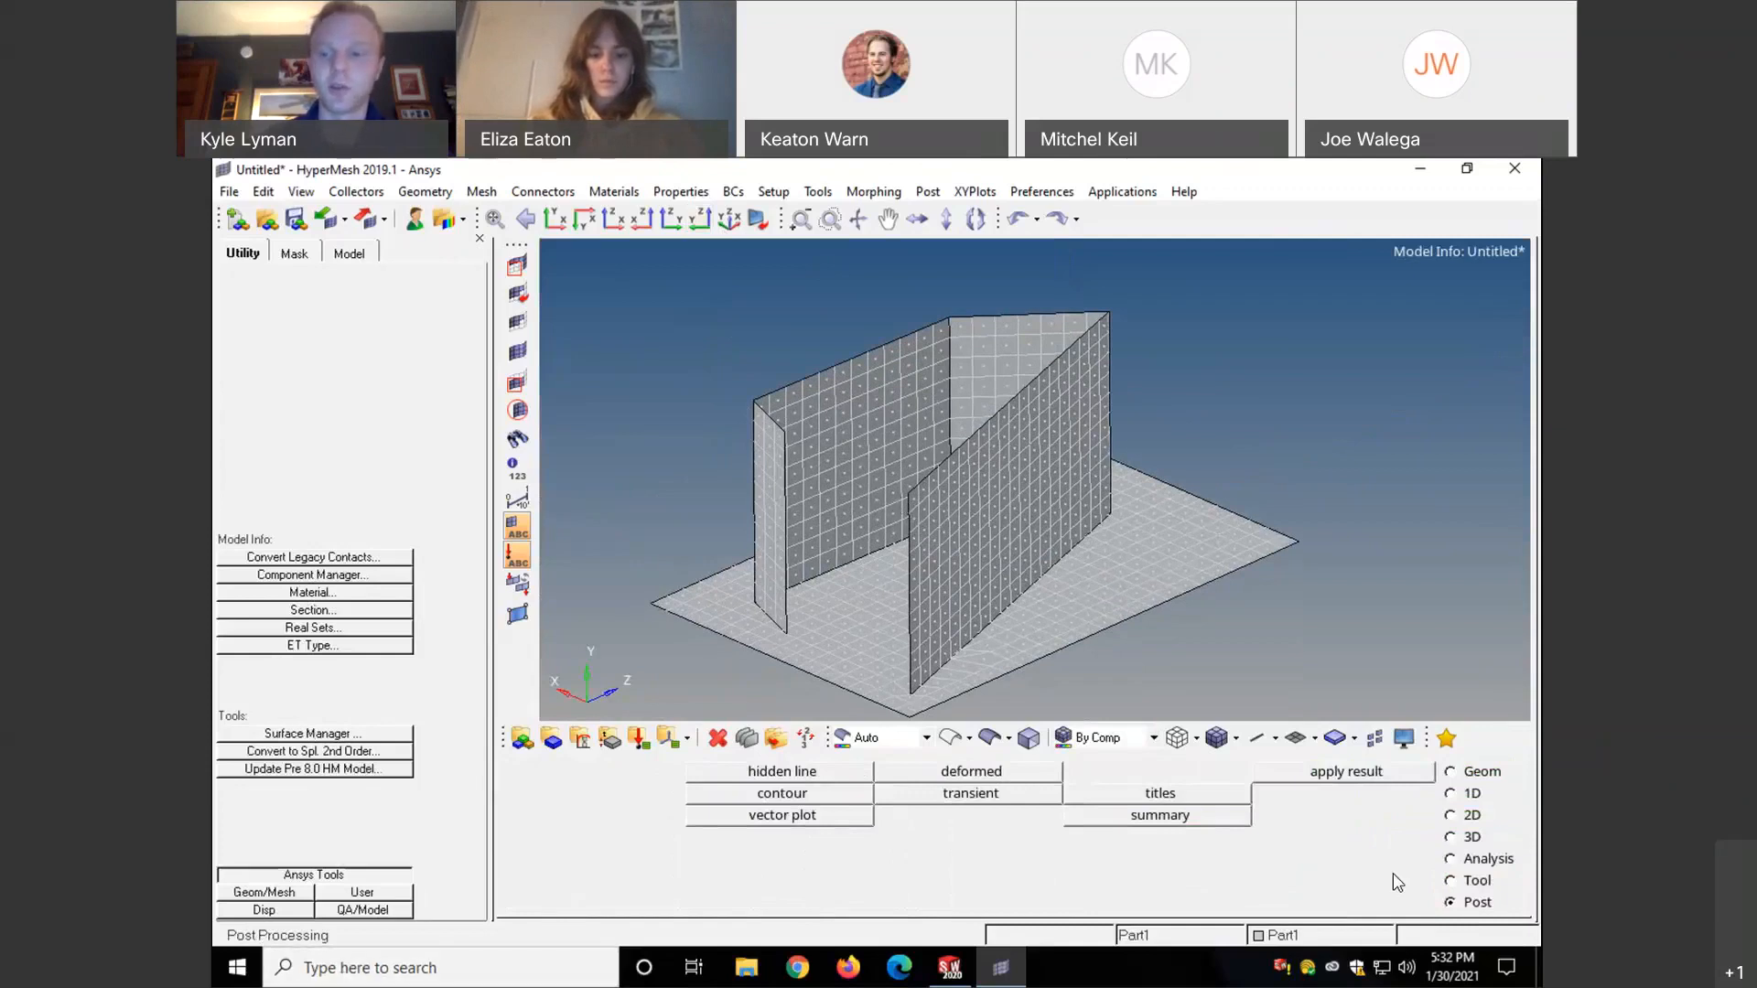
left_click(1451, 774)
left_click(1451, 815)
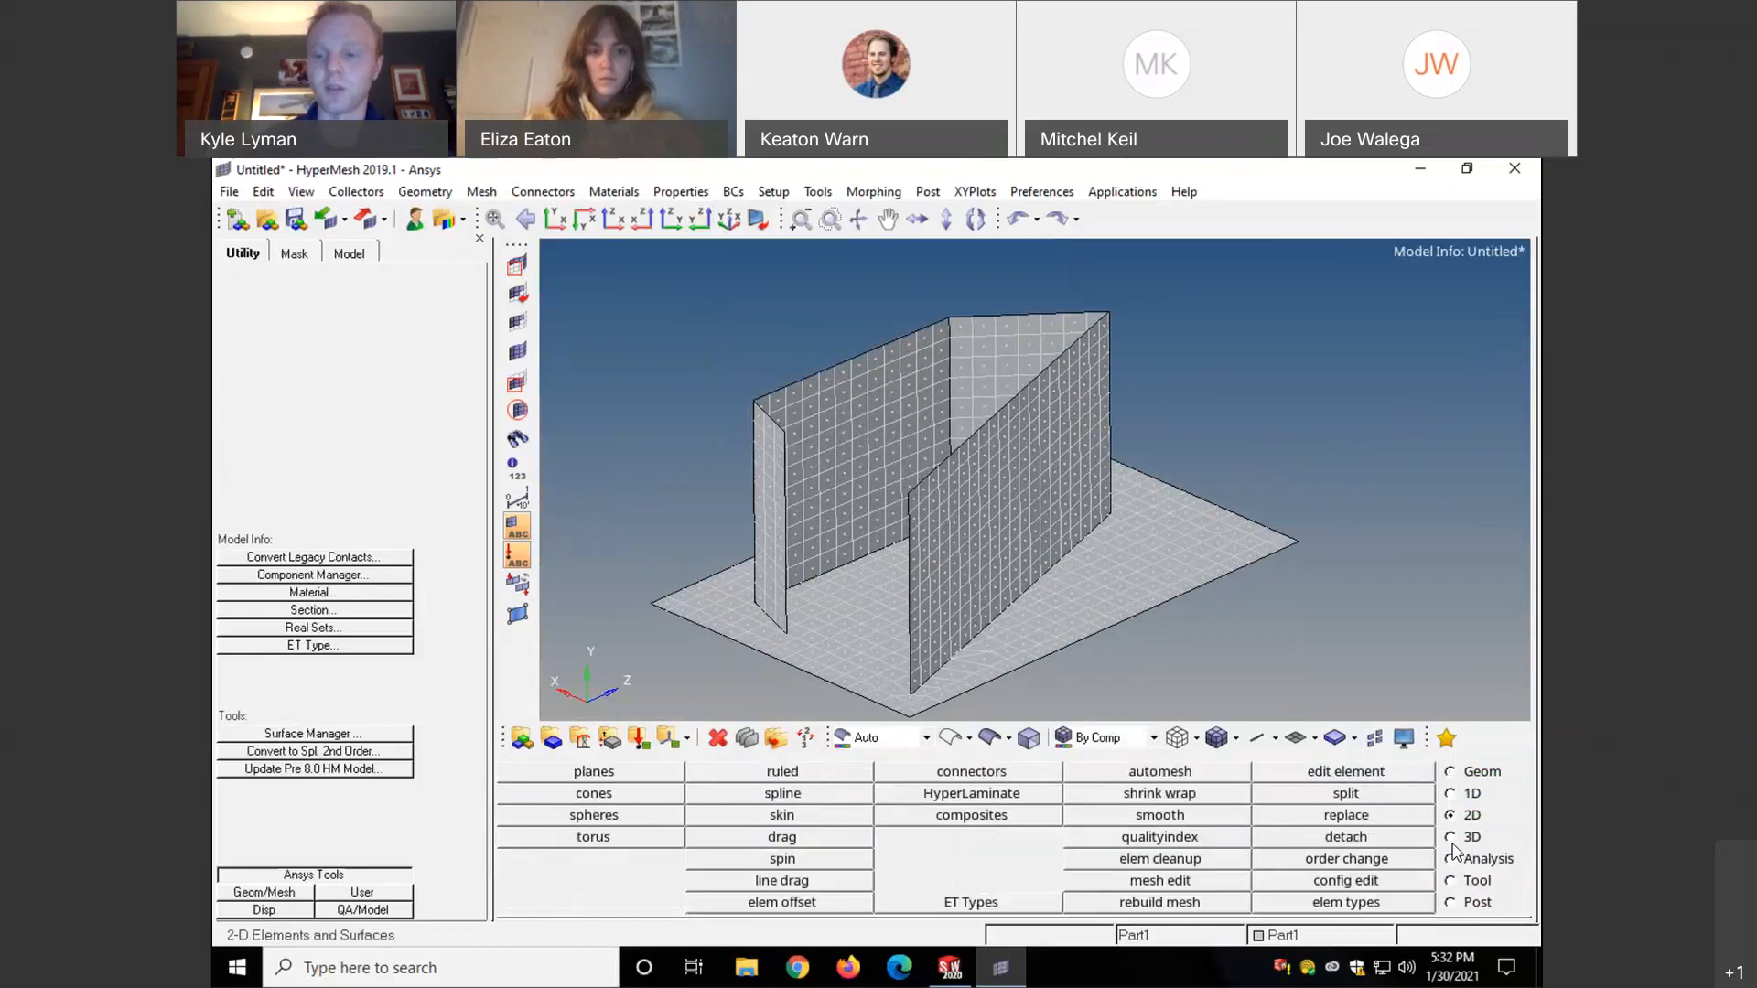
left_click(1464, 836)
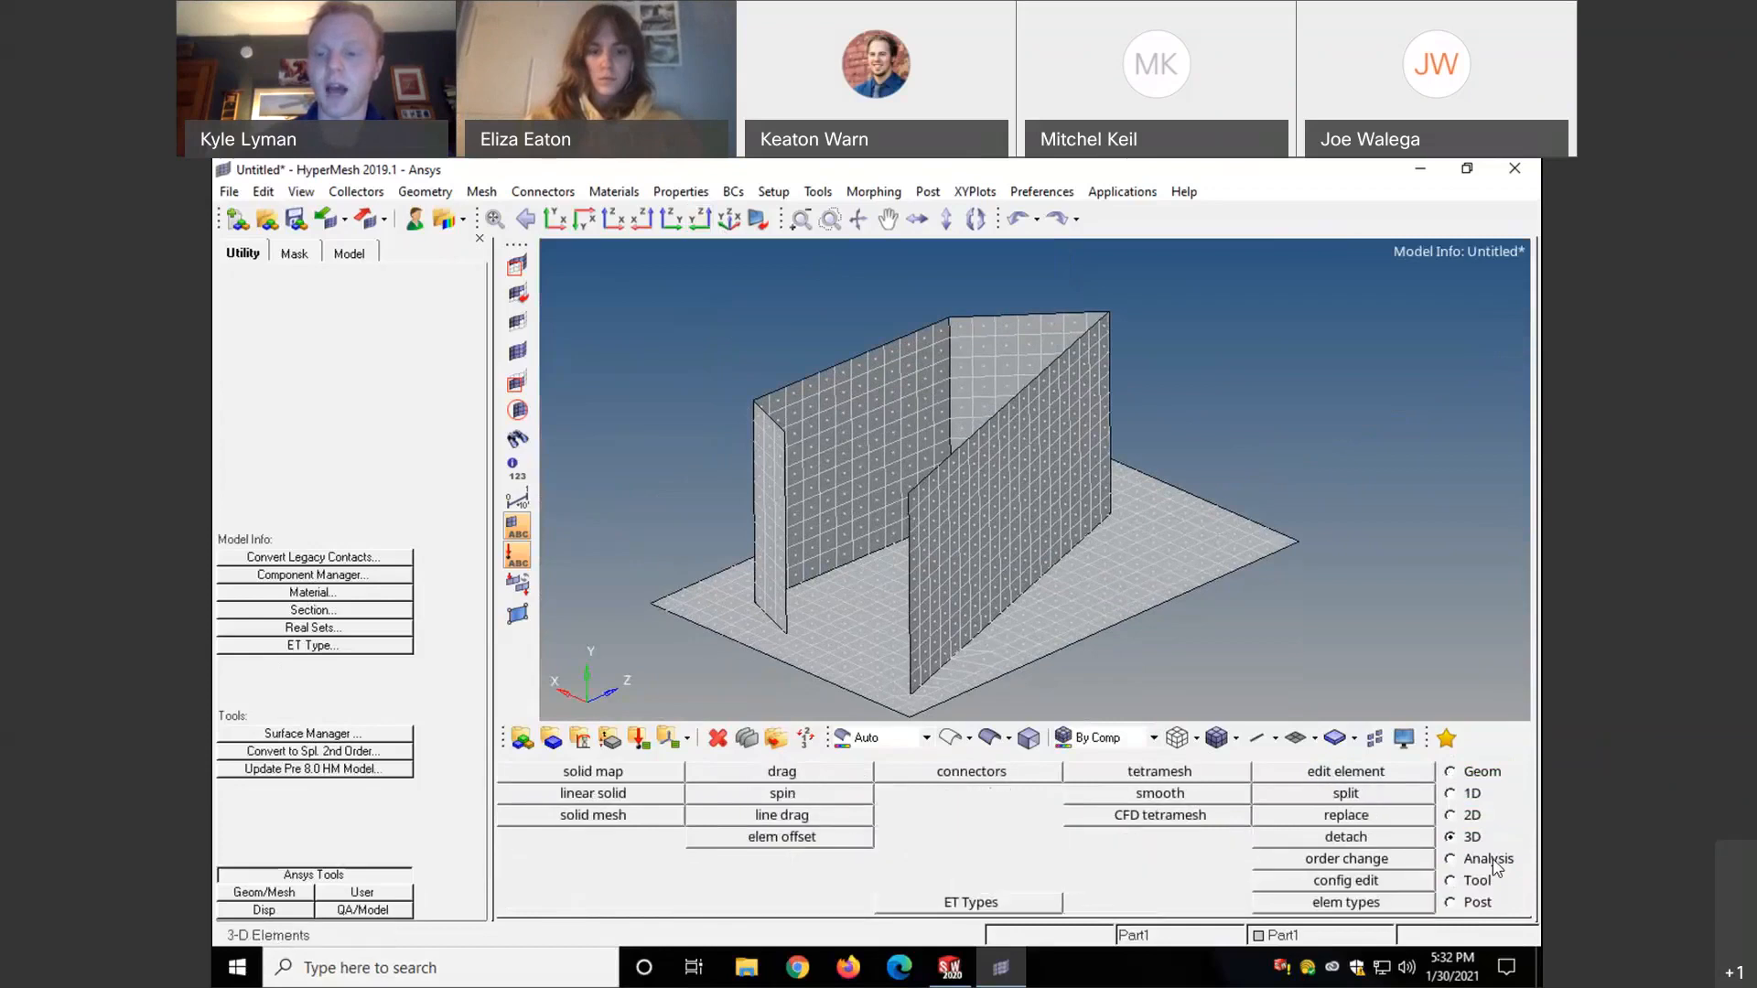
left_click(1451, 815)
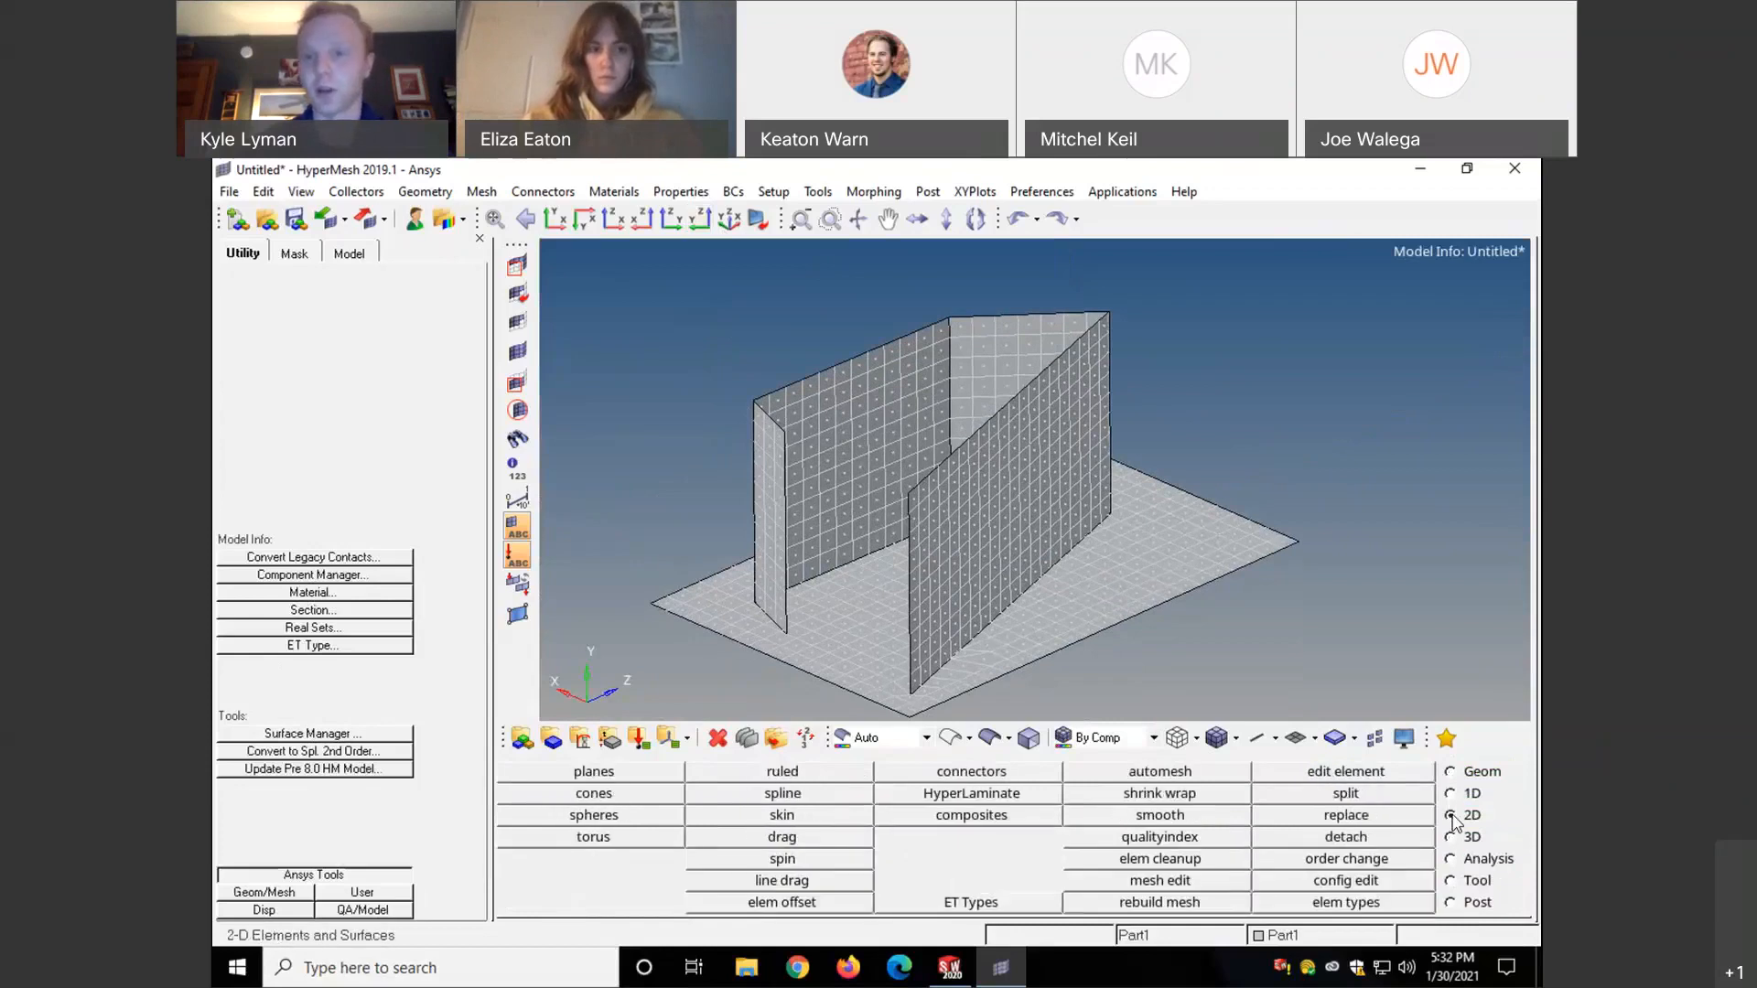
left_click(1352, 904)
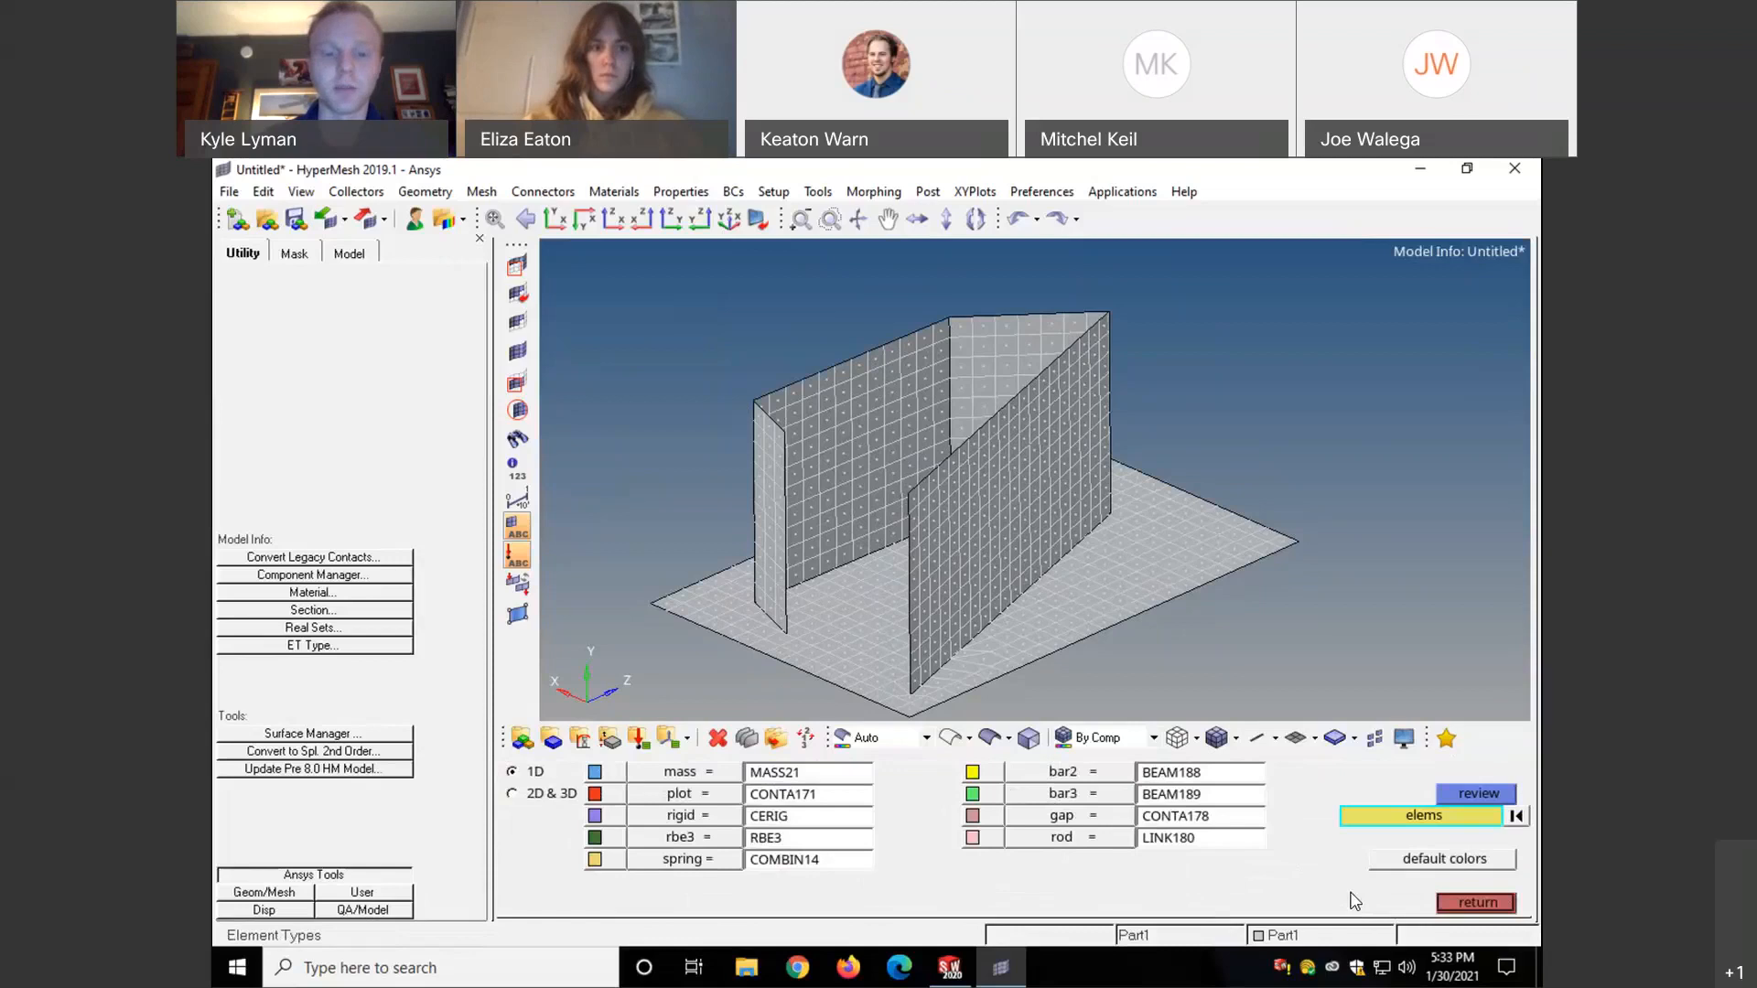
left_click(512, 796)
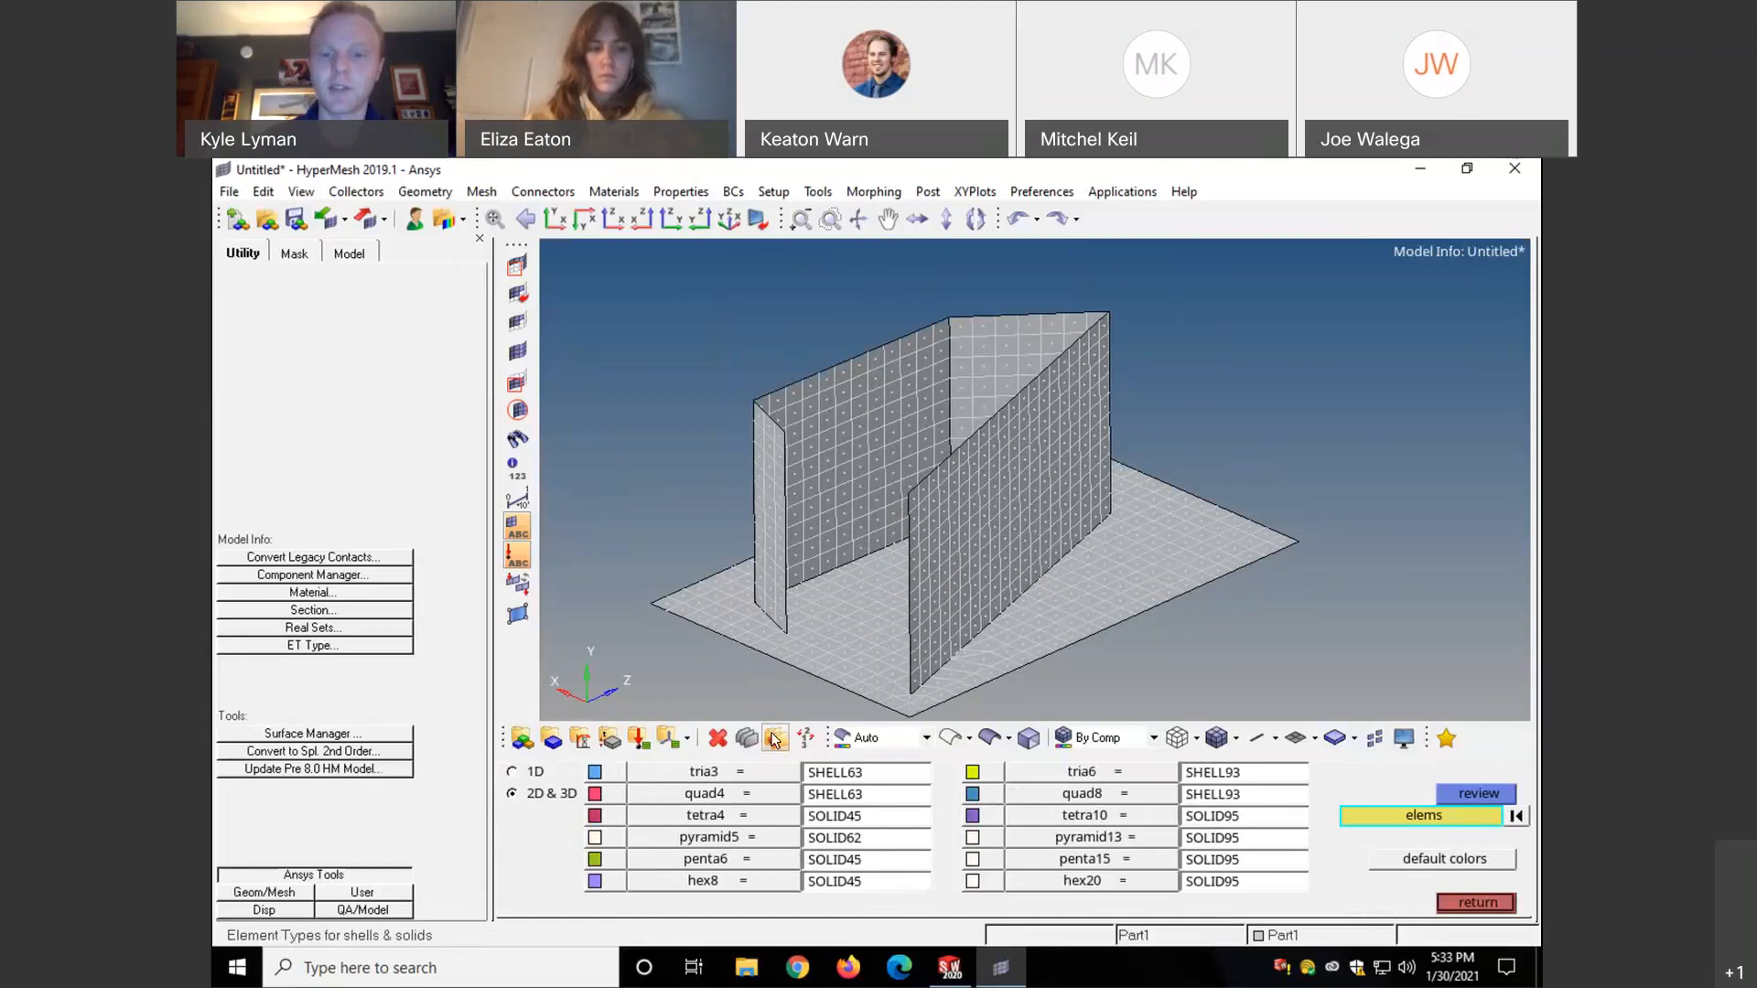
left_click(899, 782)
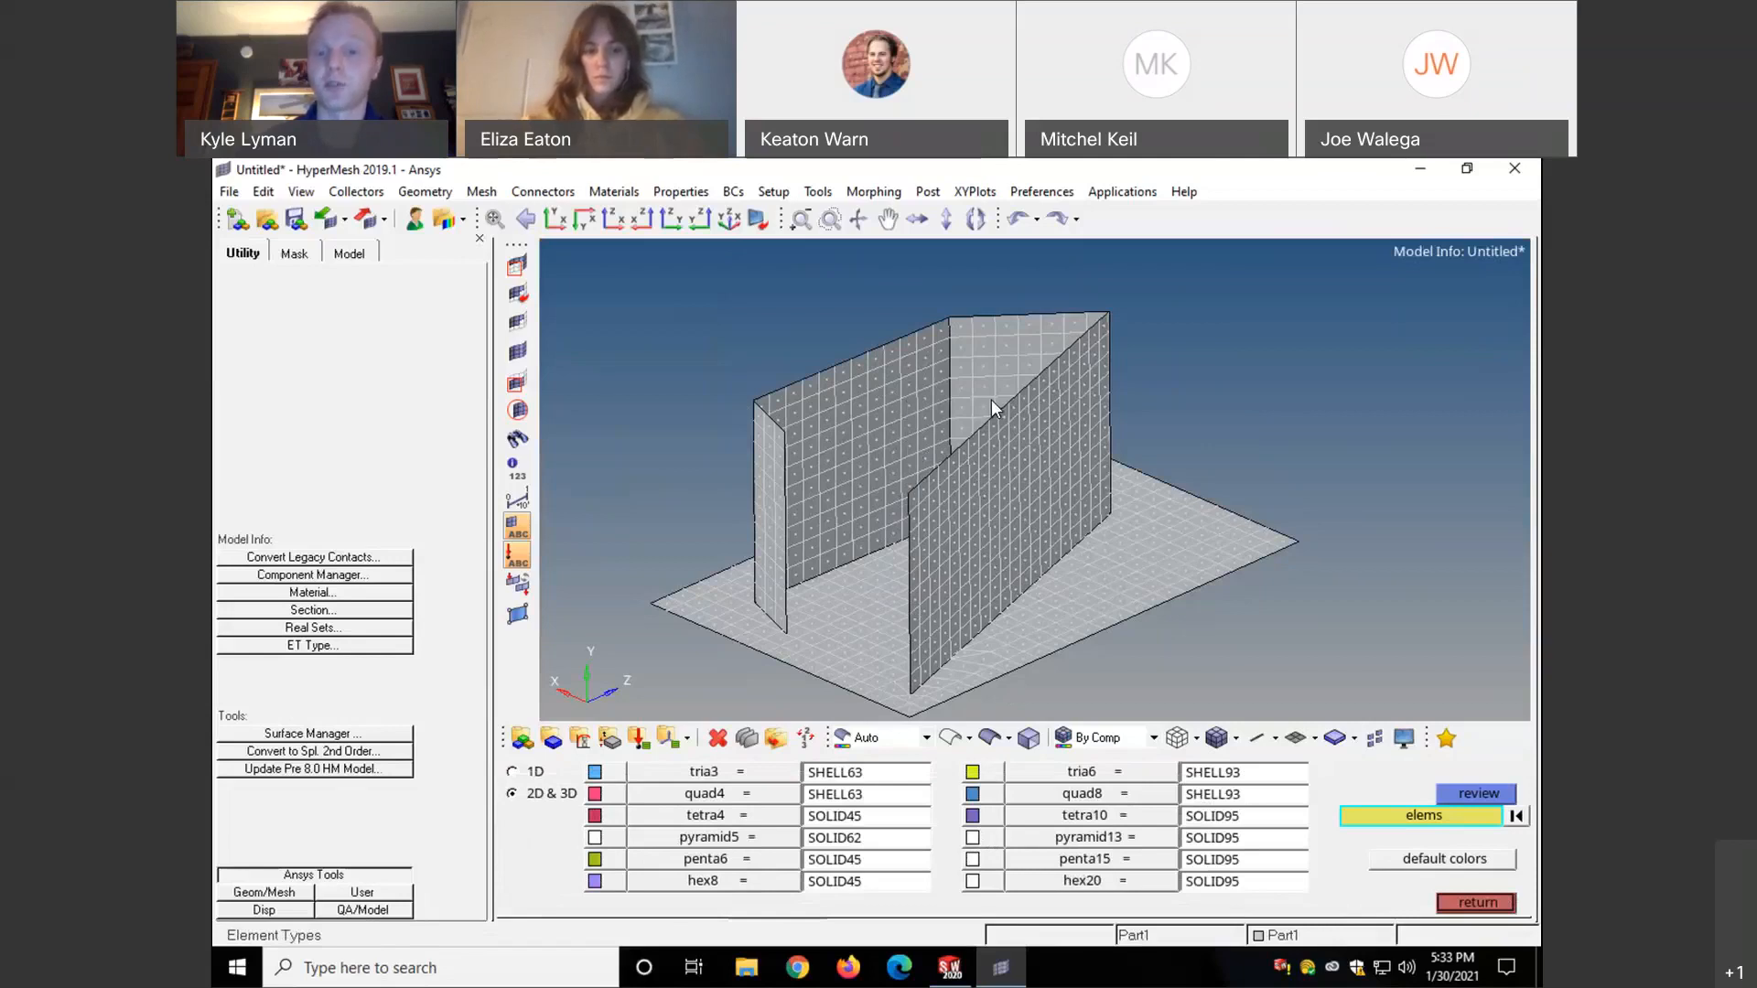
scroll(993, 400, "down", 2)
scroll(922, 505, "up", 2)
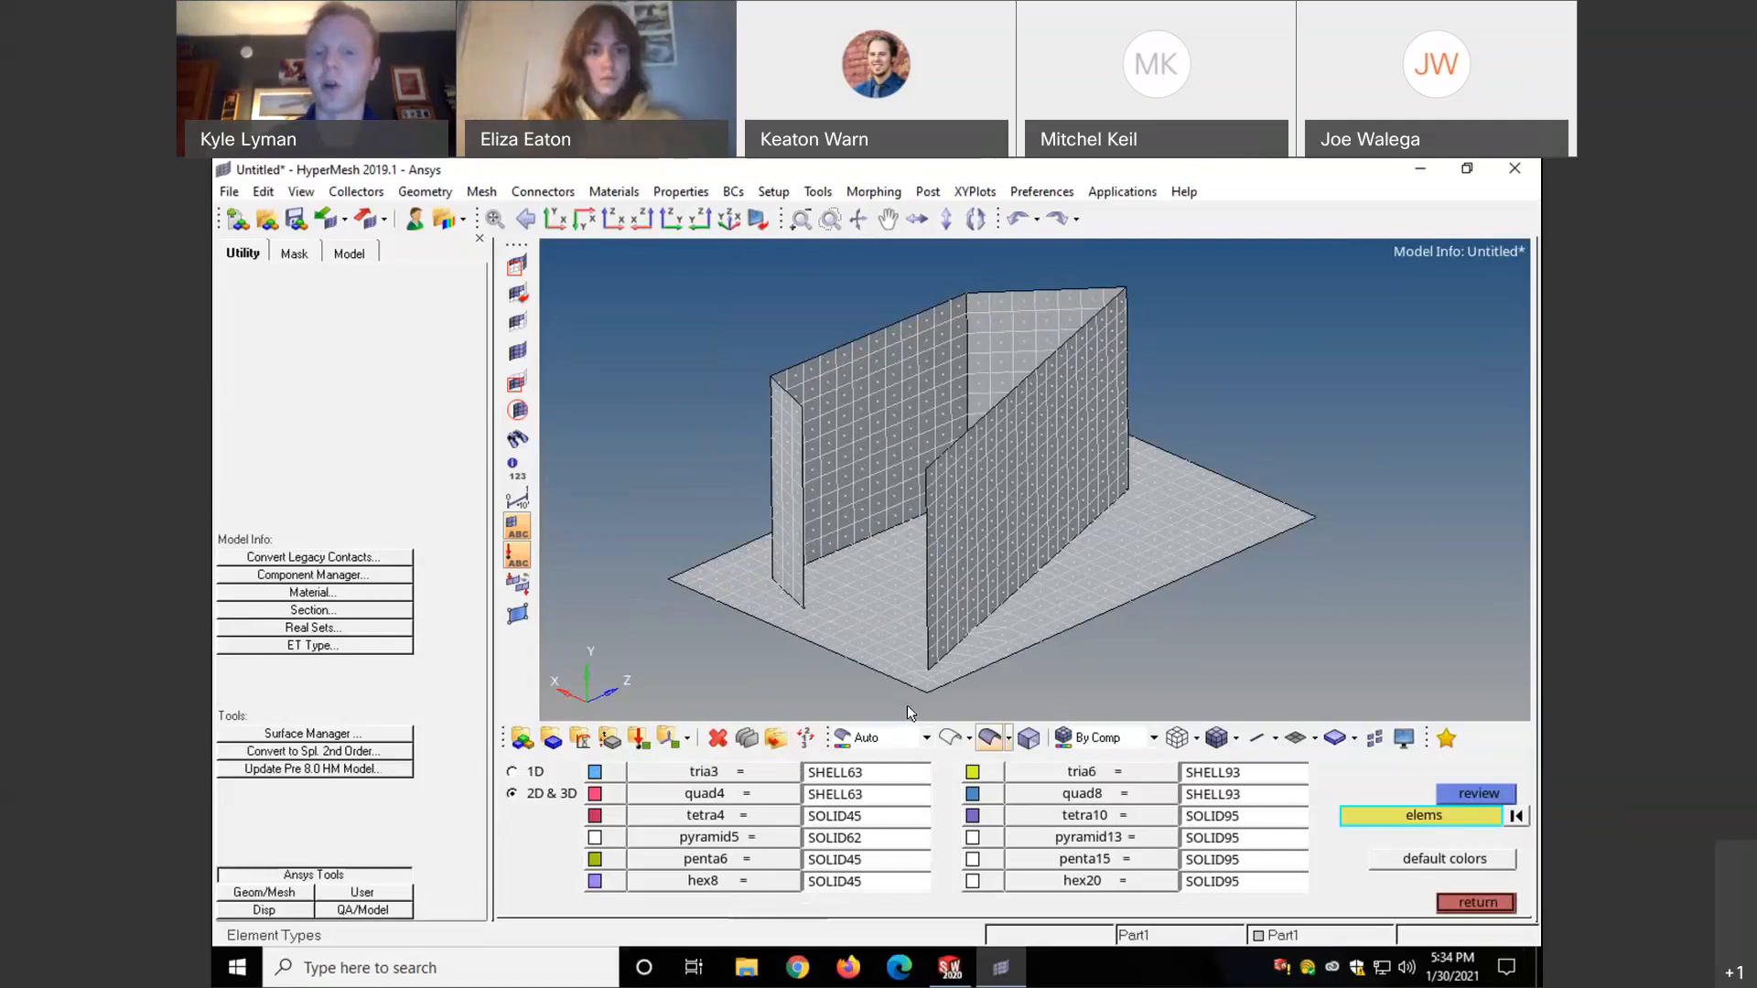
left_click(908, 785)
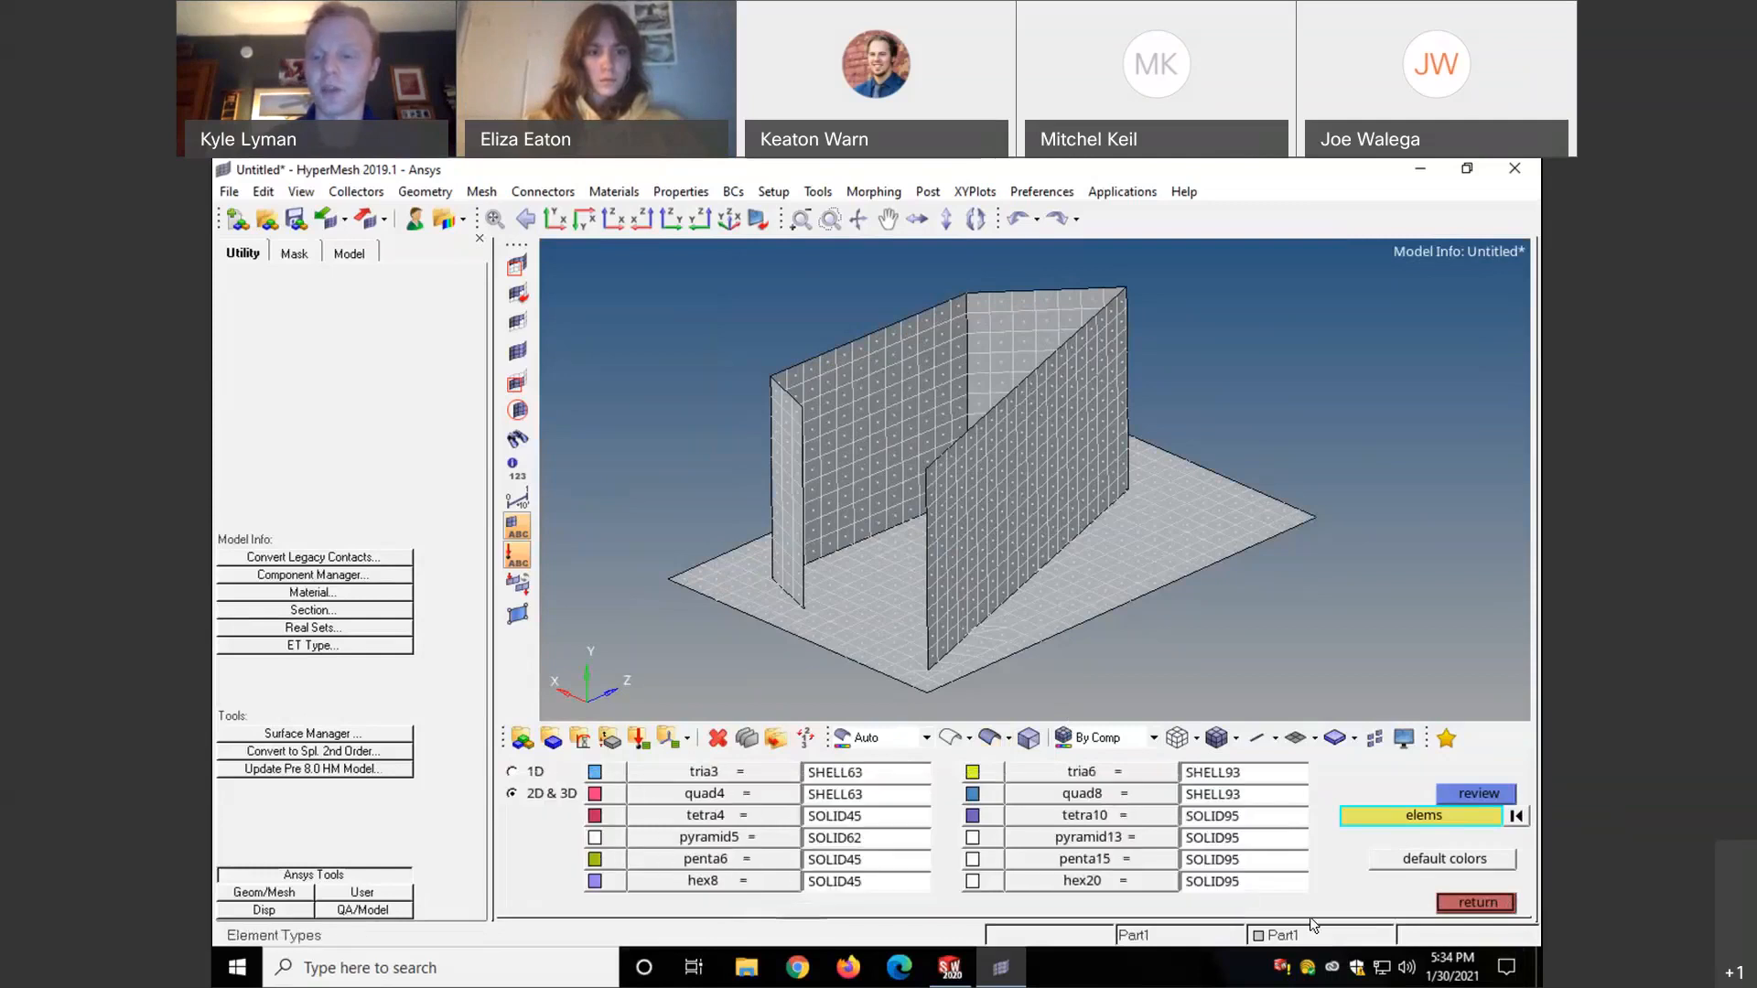
left_click(1497, 905)
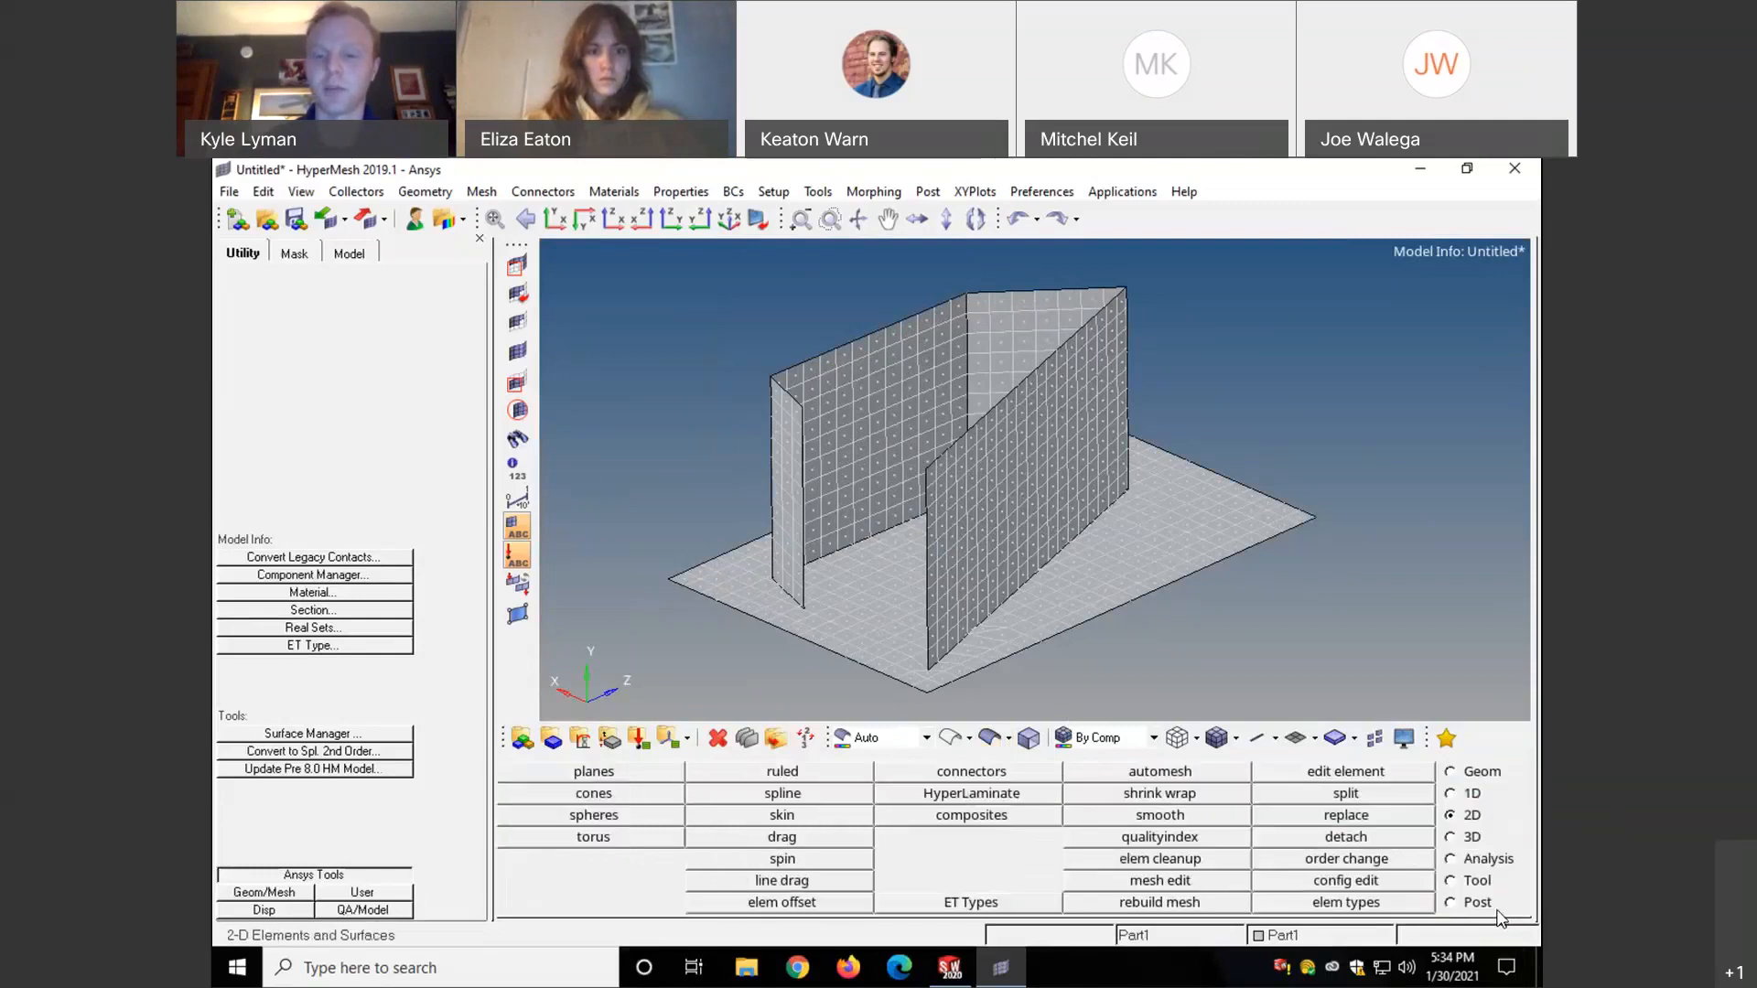
- Create a new ET type from the shells category using the SHELL63 element
left_click(953, 909)
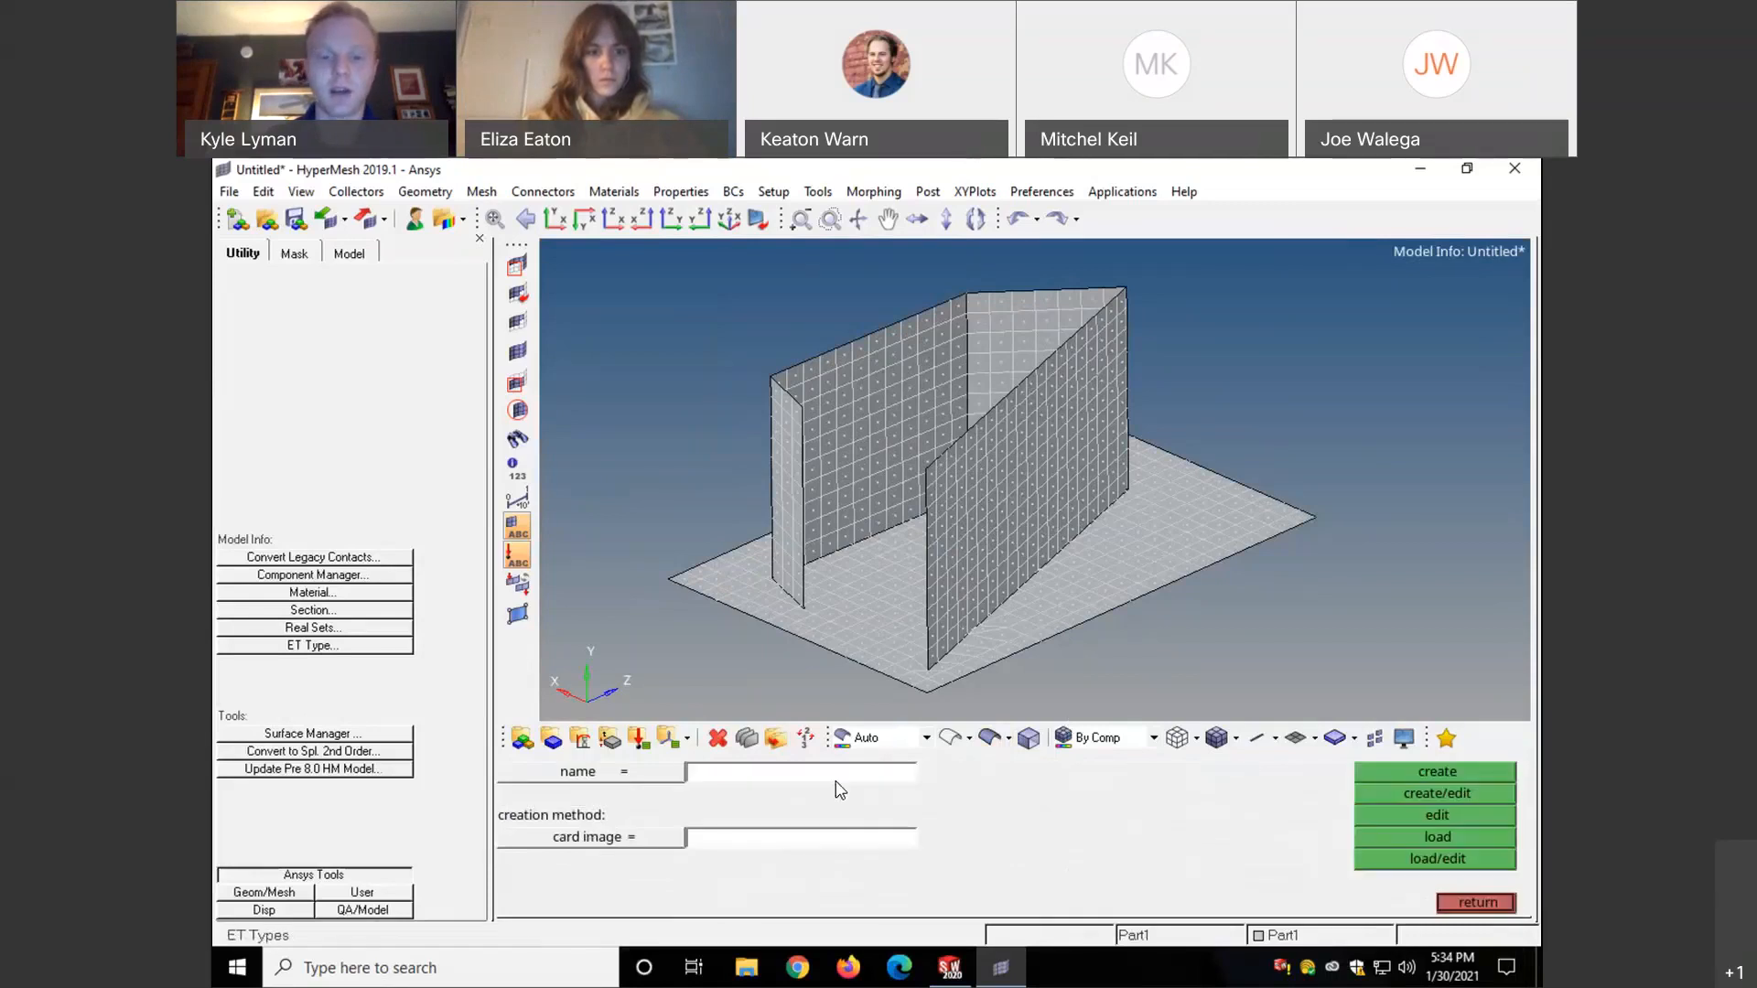
left_click(1469, 900)
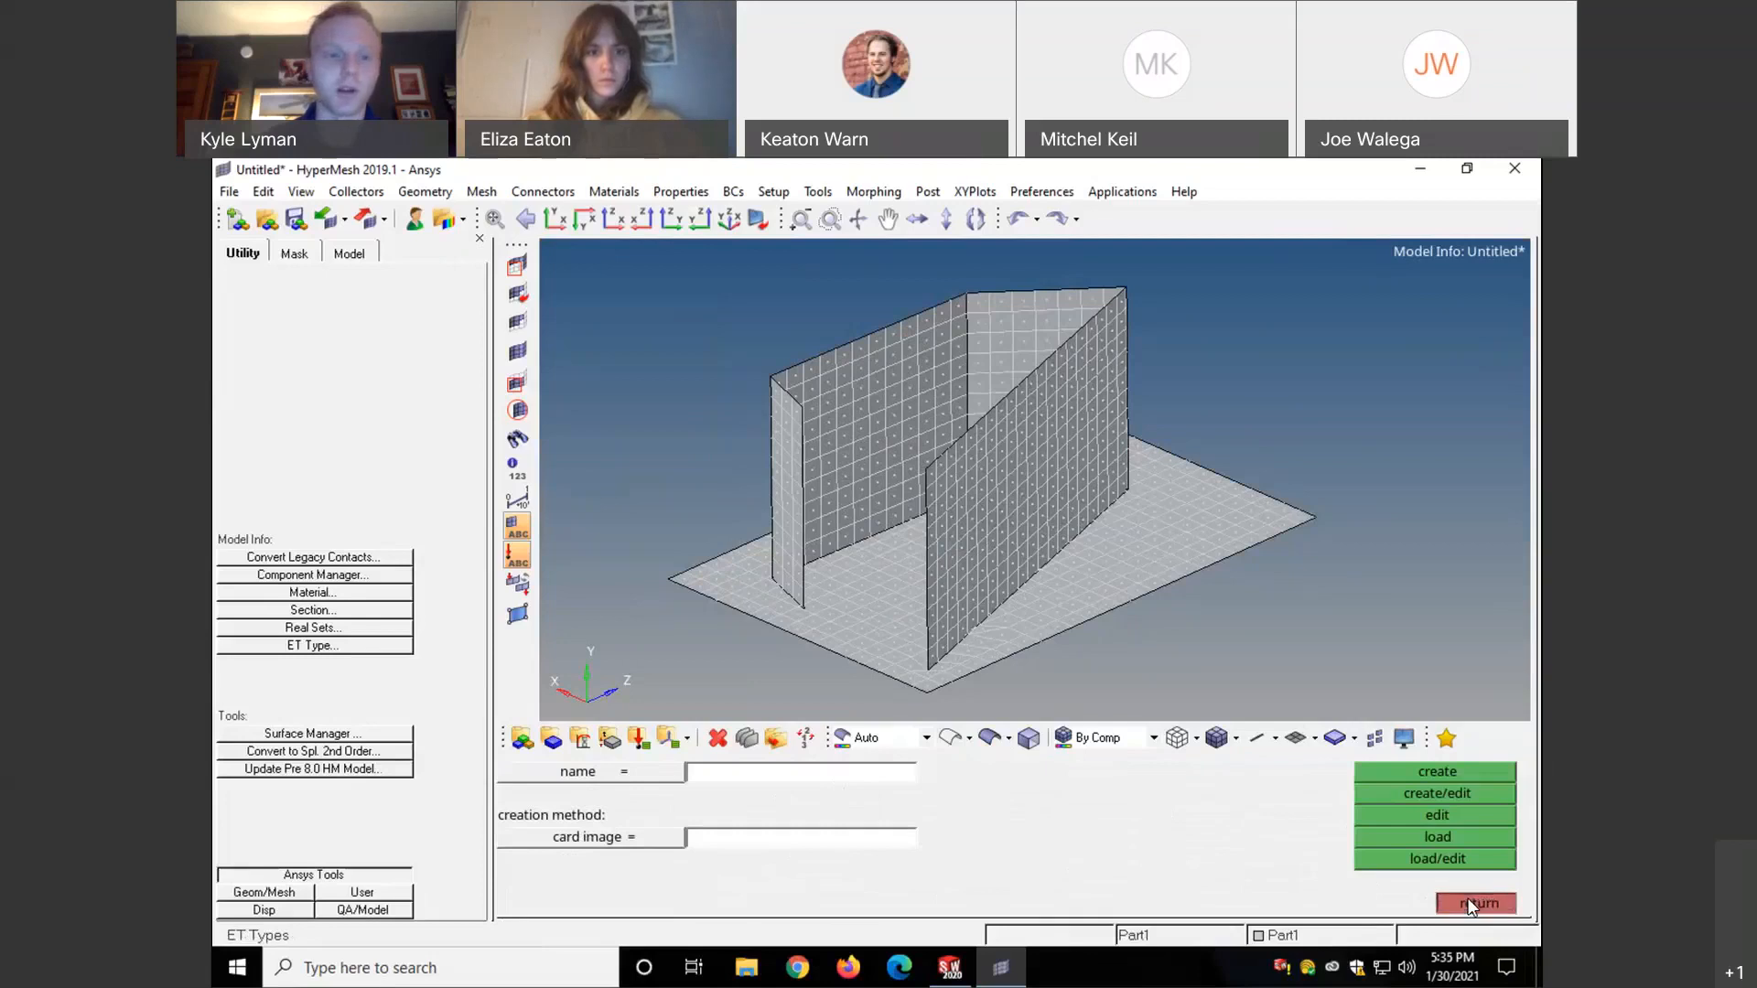
left_click(335, 648)
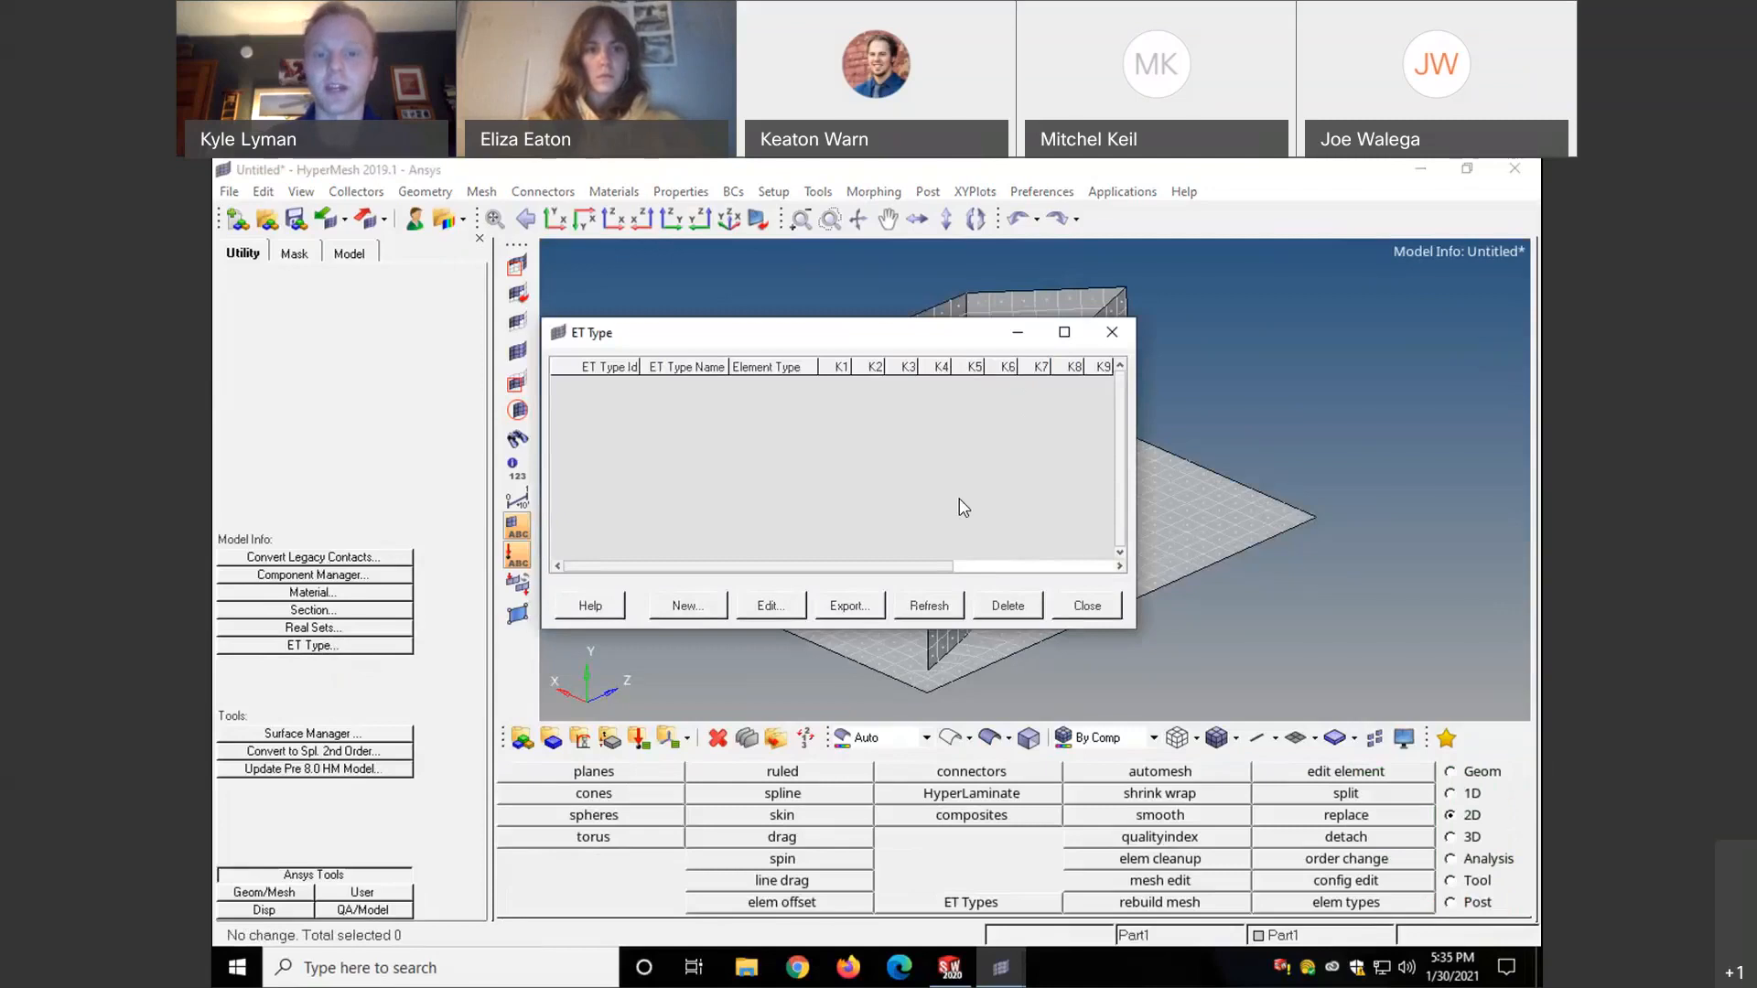
left_click(707, 609)
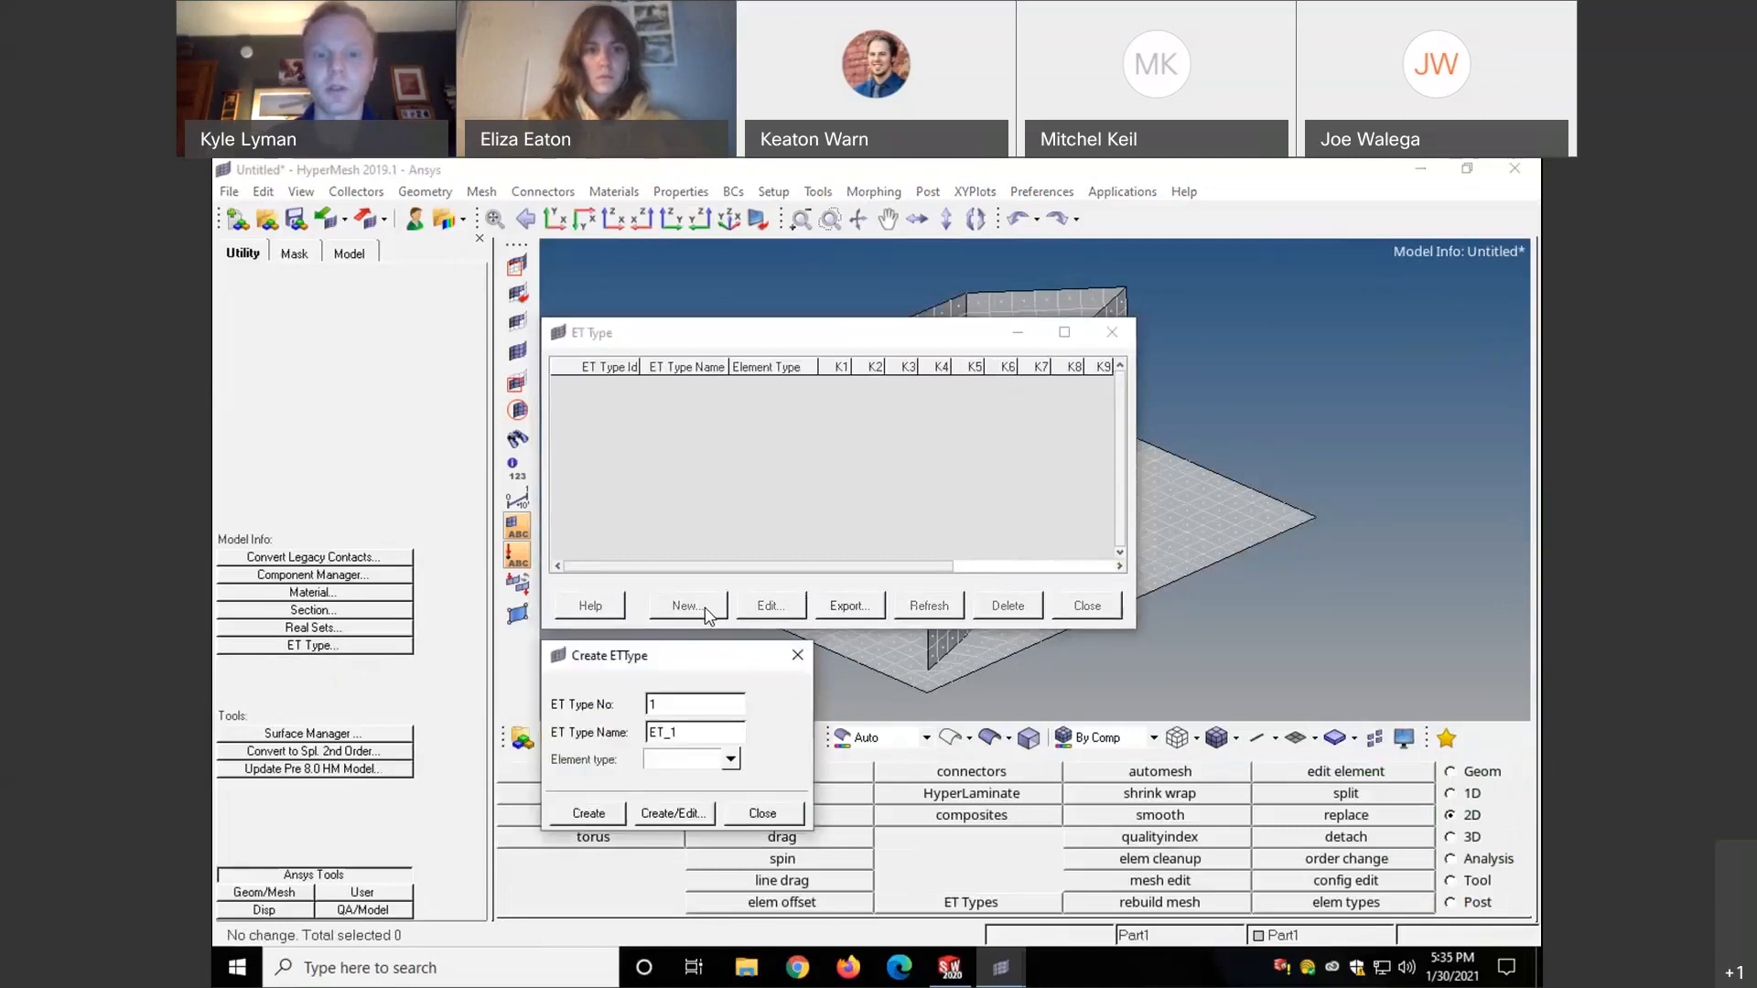
left_click(741, 767)
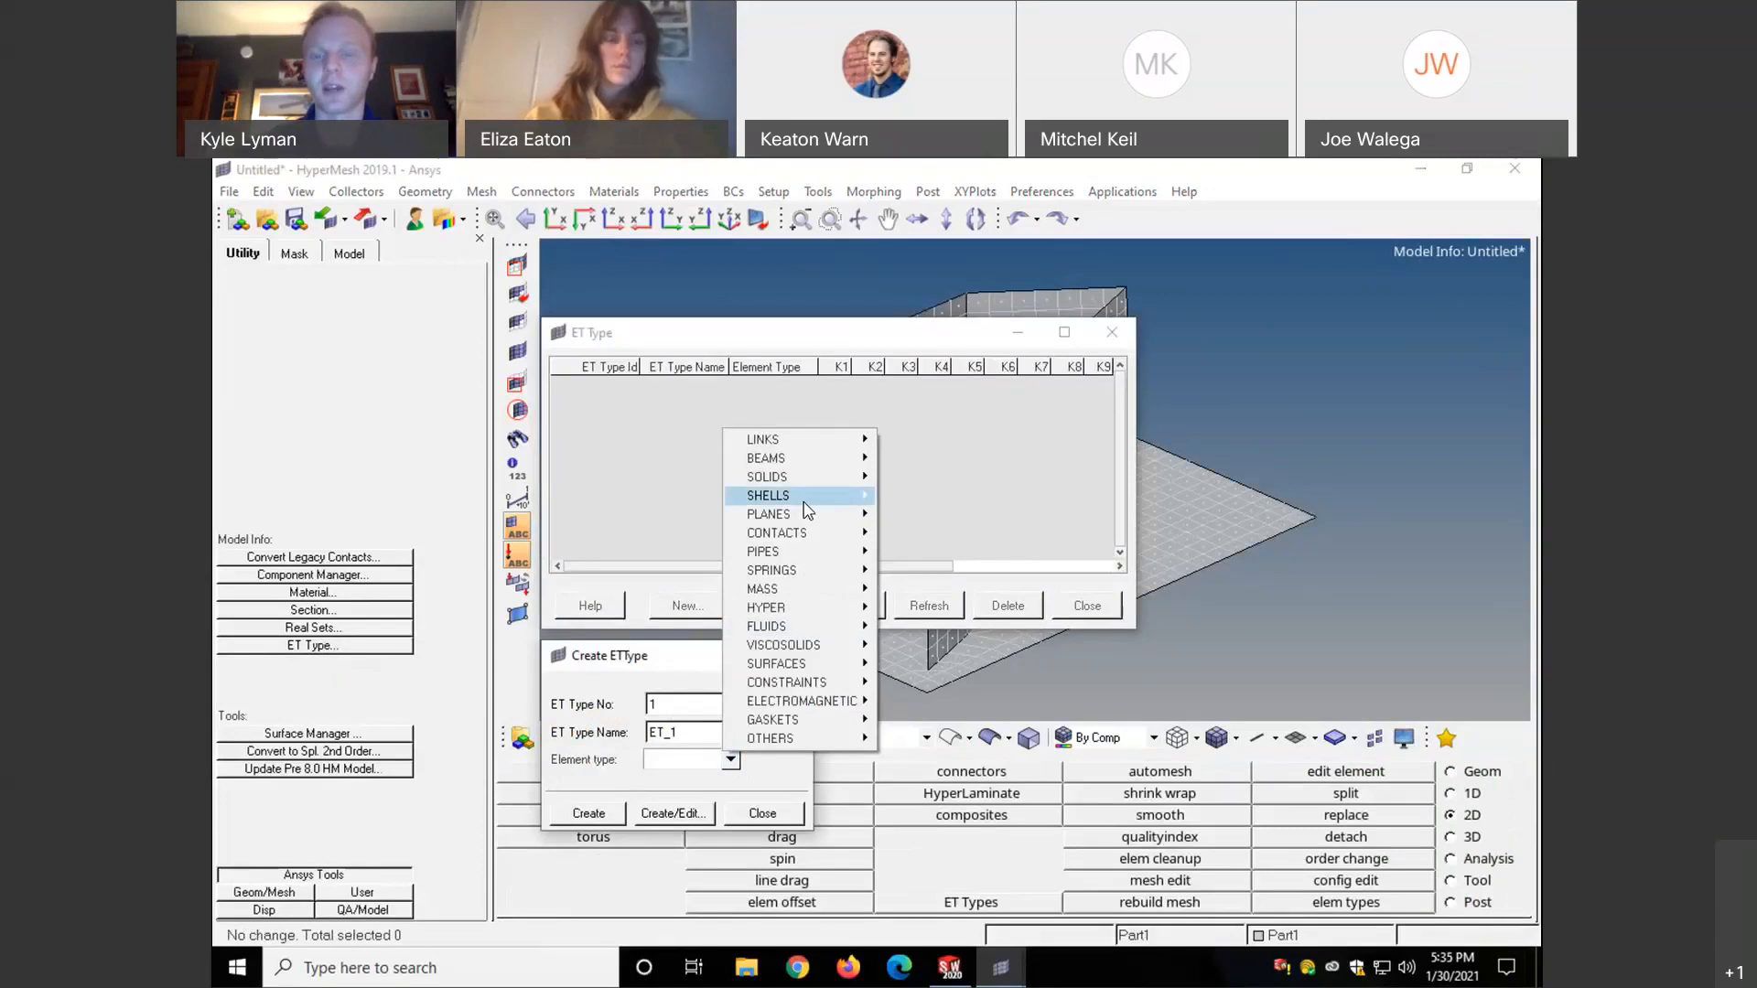
mouse_move(811, 512)
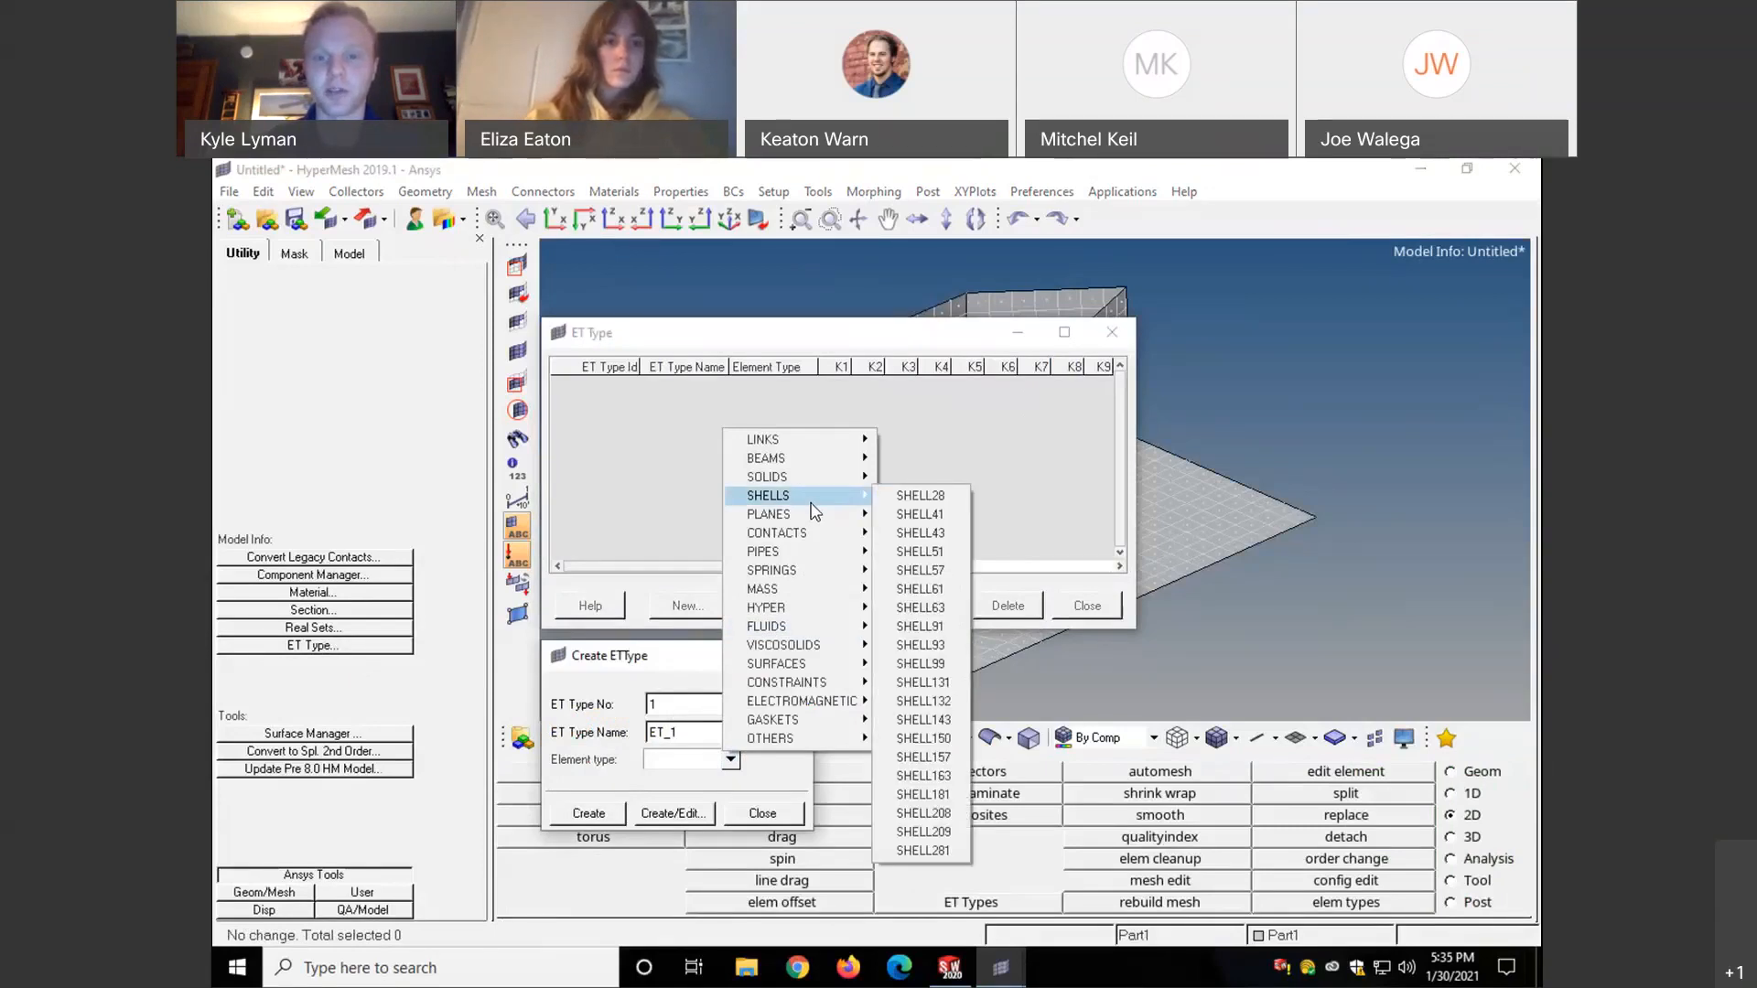
left_click(952, 609)
left_click(590, 814)
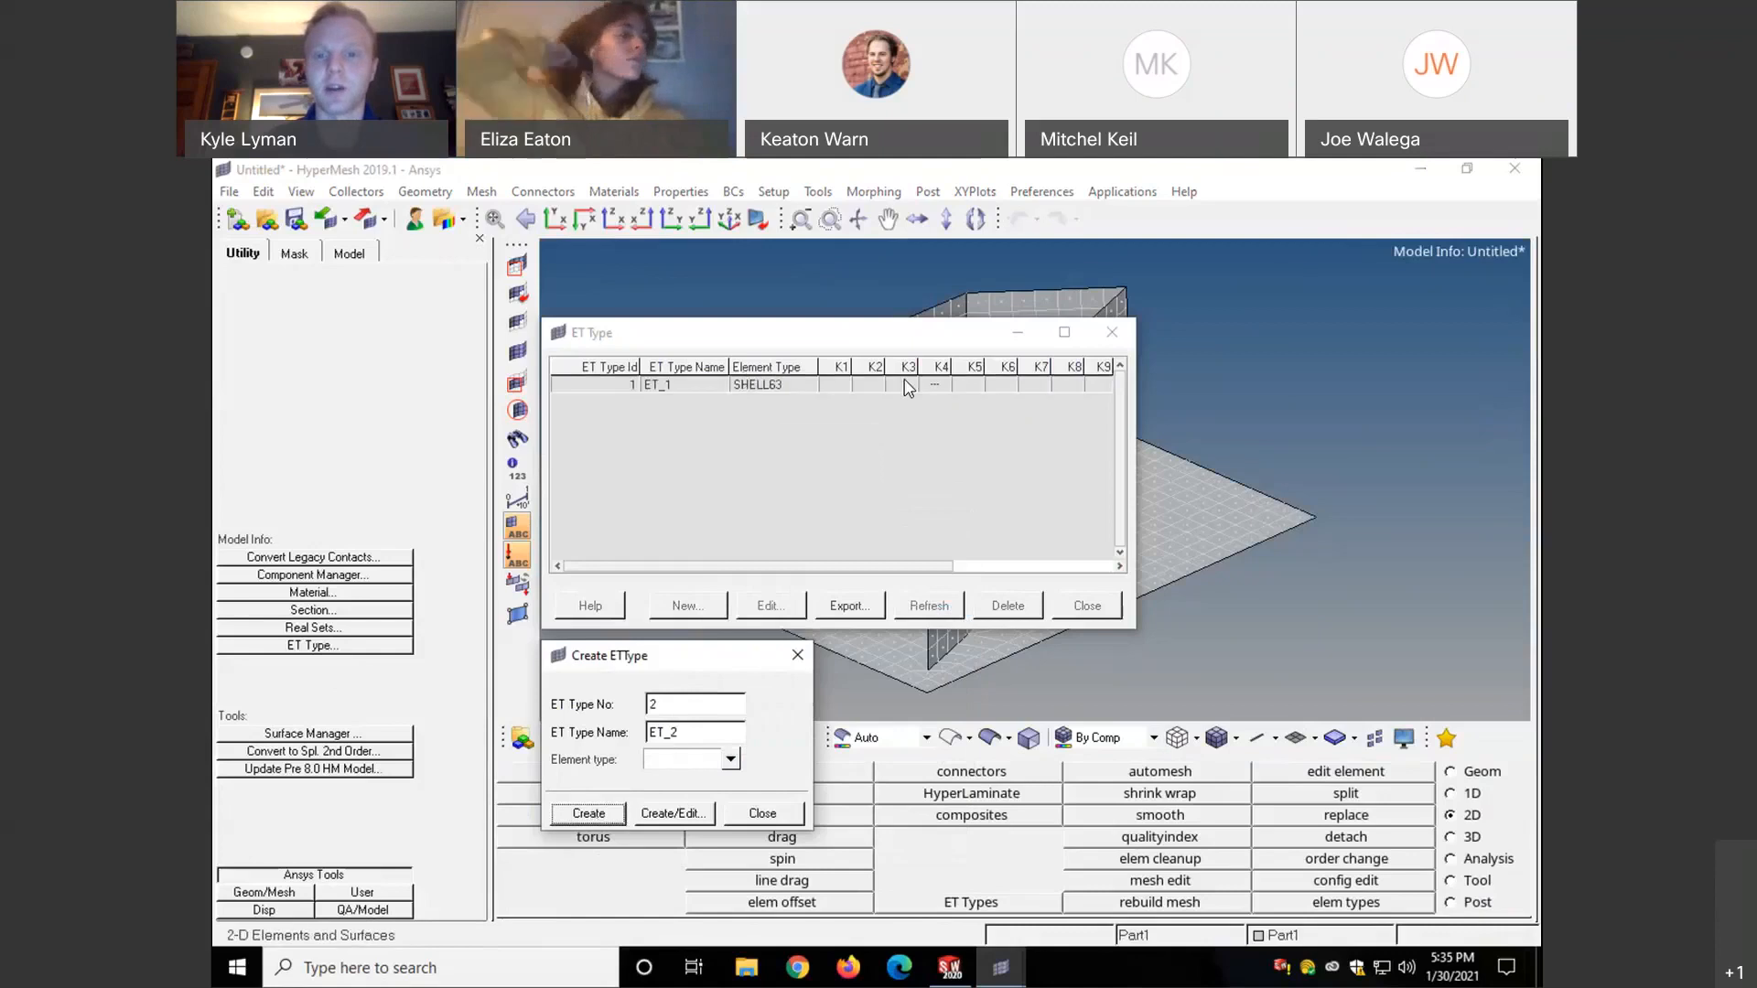
left_click(764, 813)
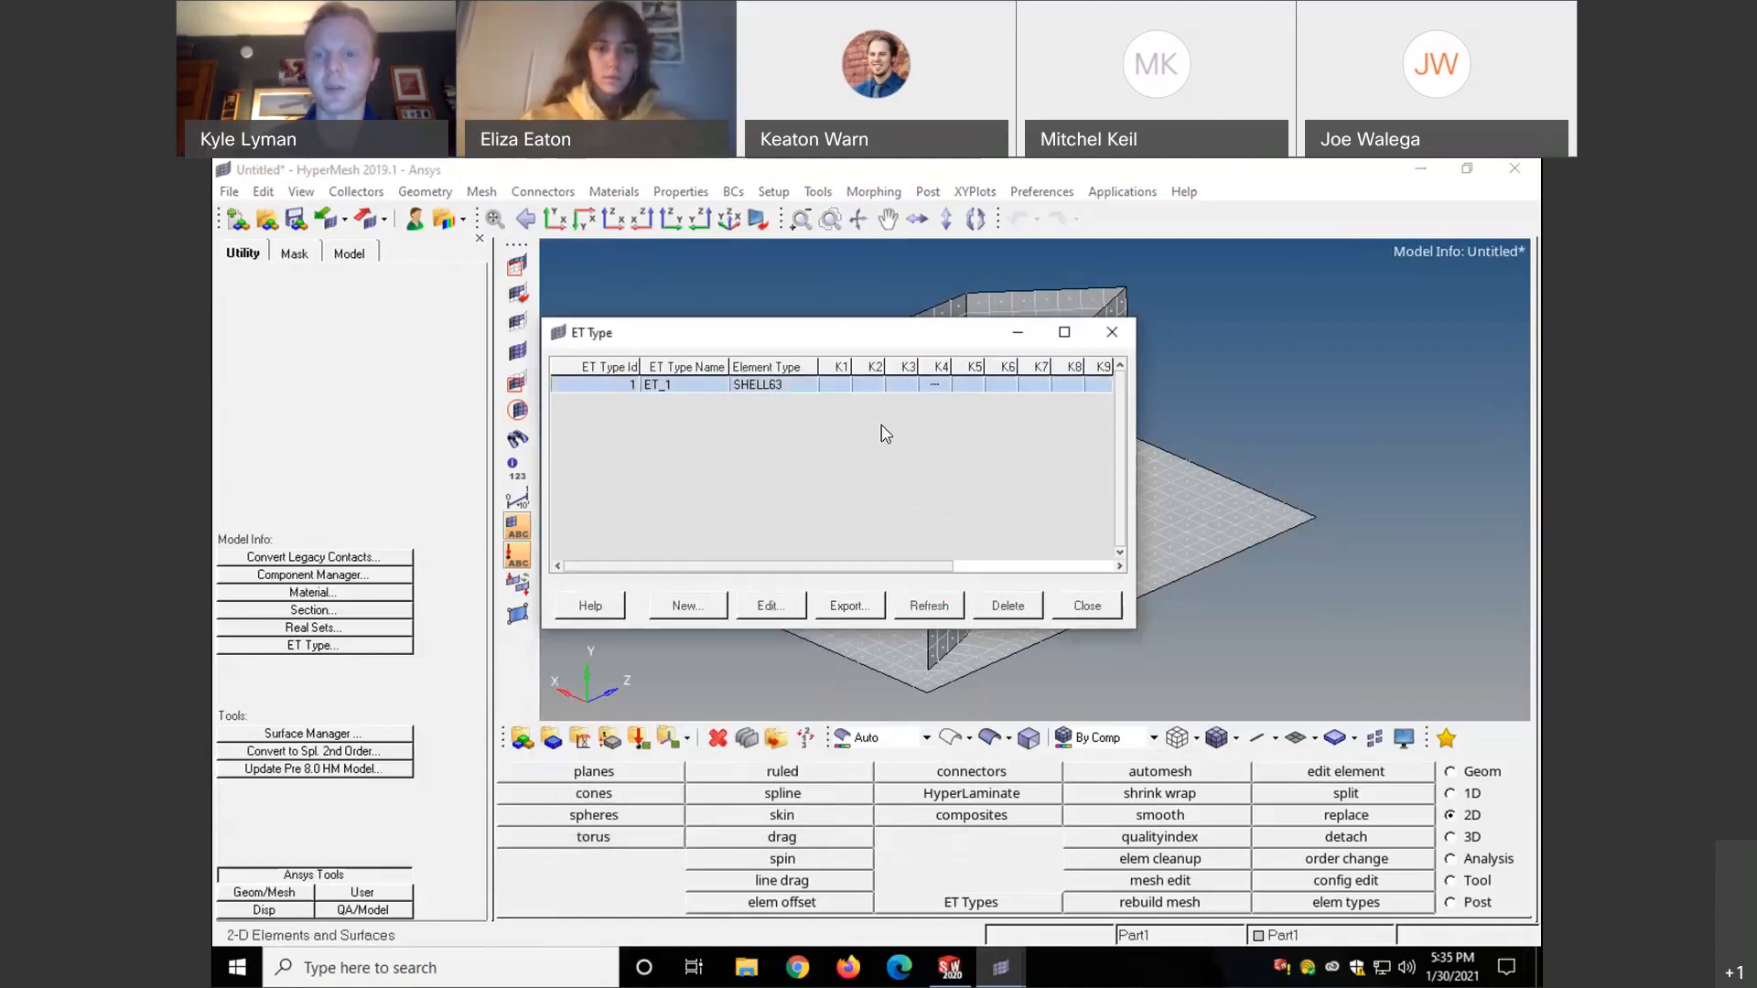
left_click(1098, 606)
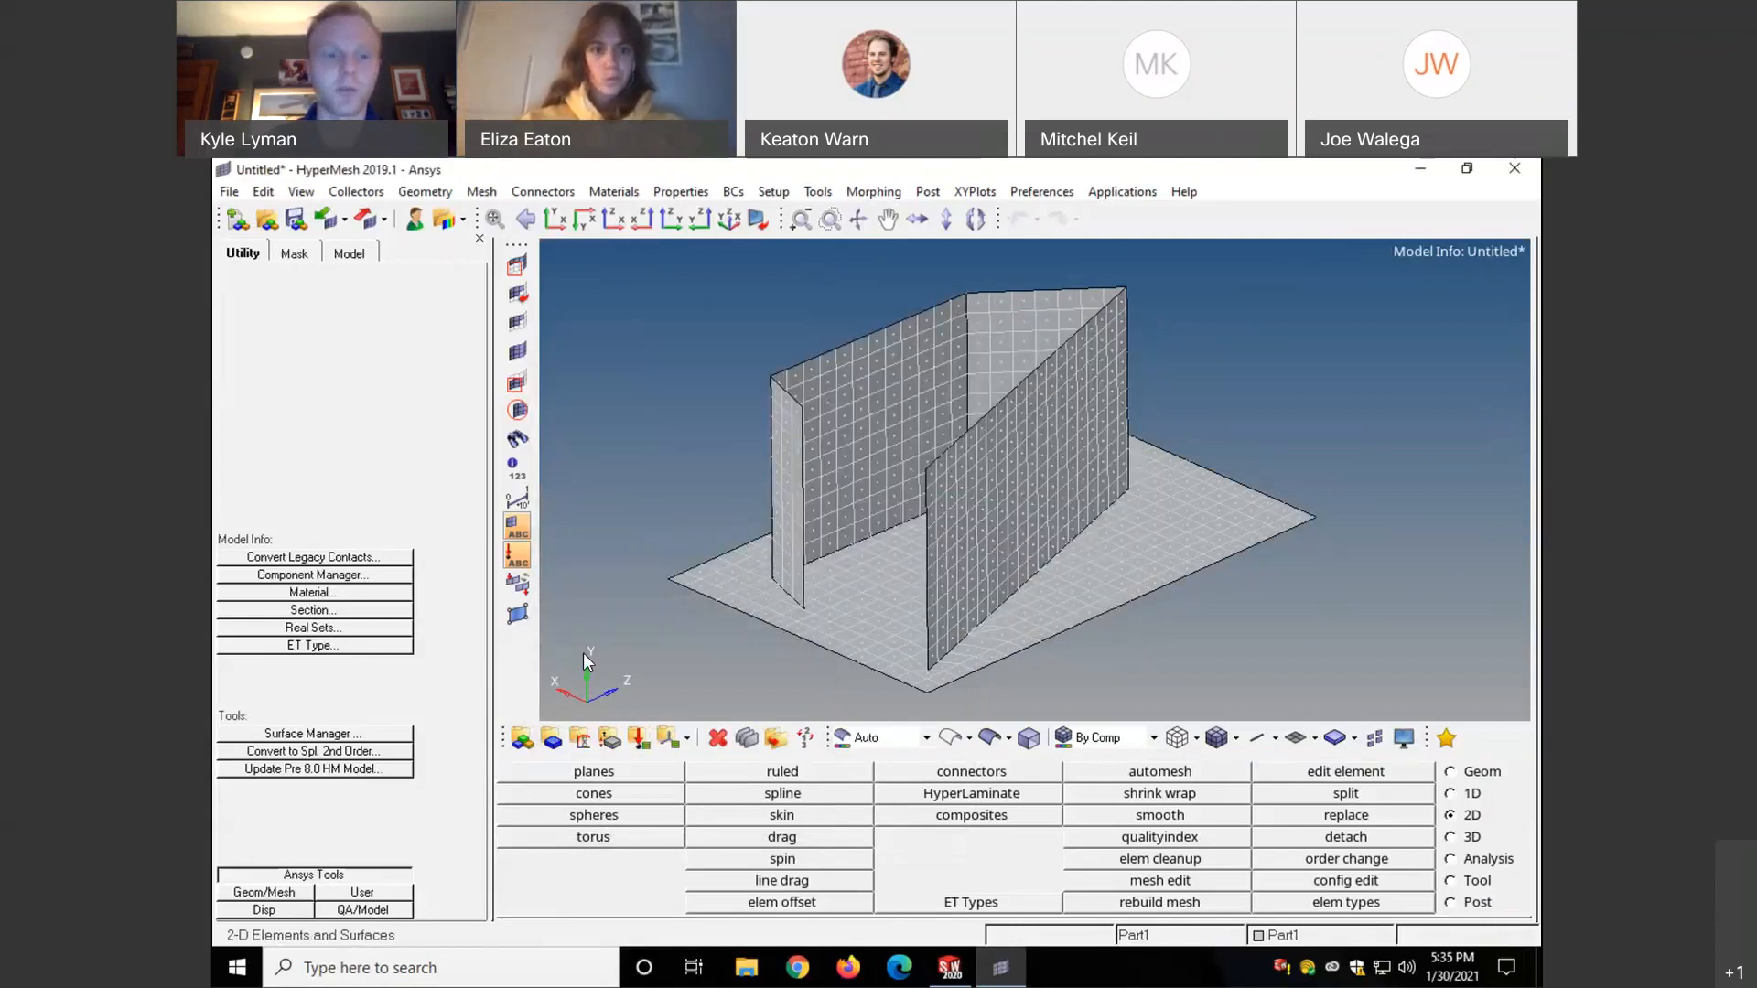
- Open the component manager table and make its Part1 entry editable
left_click(393, 574)
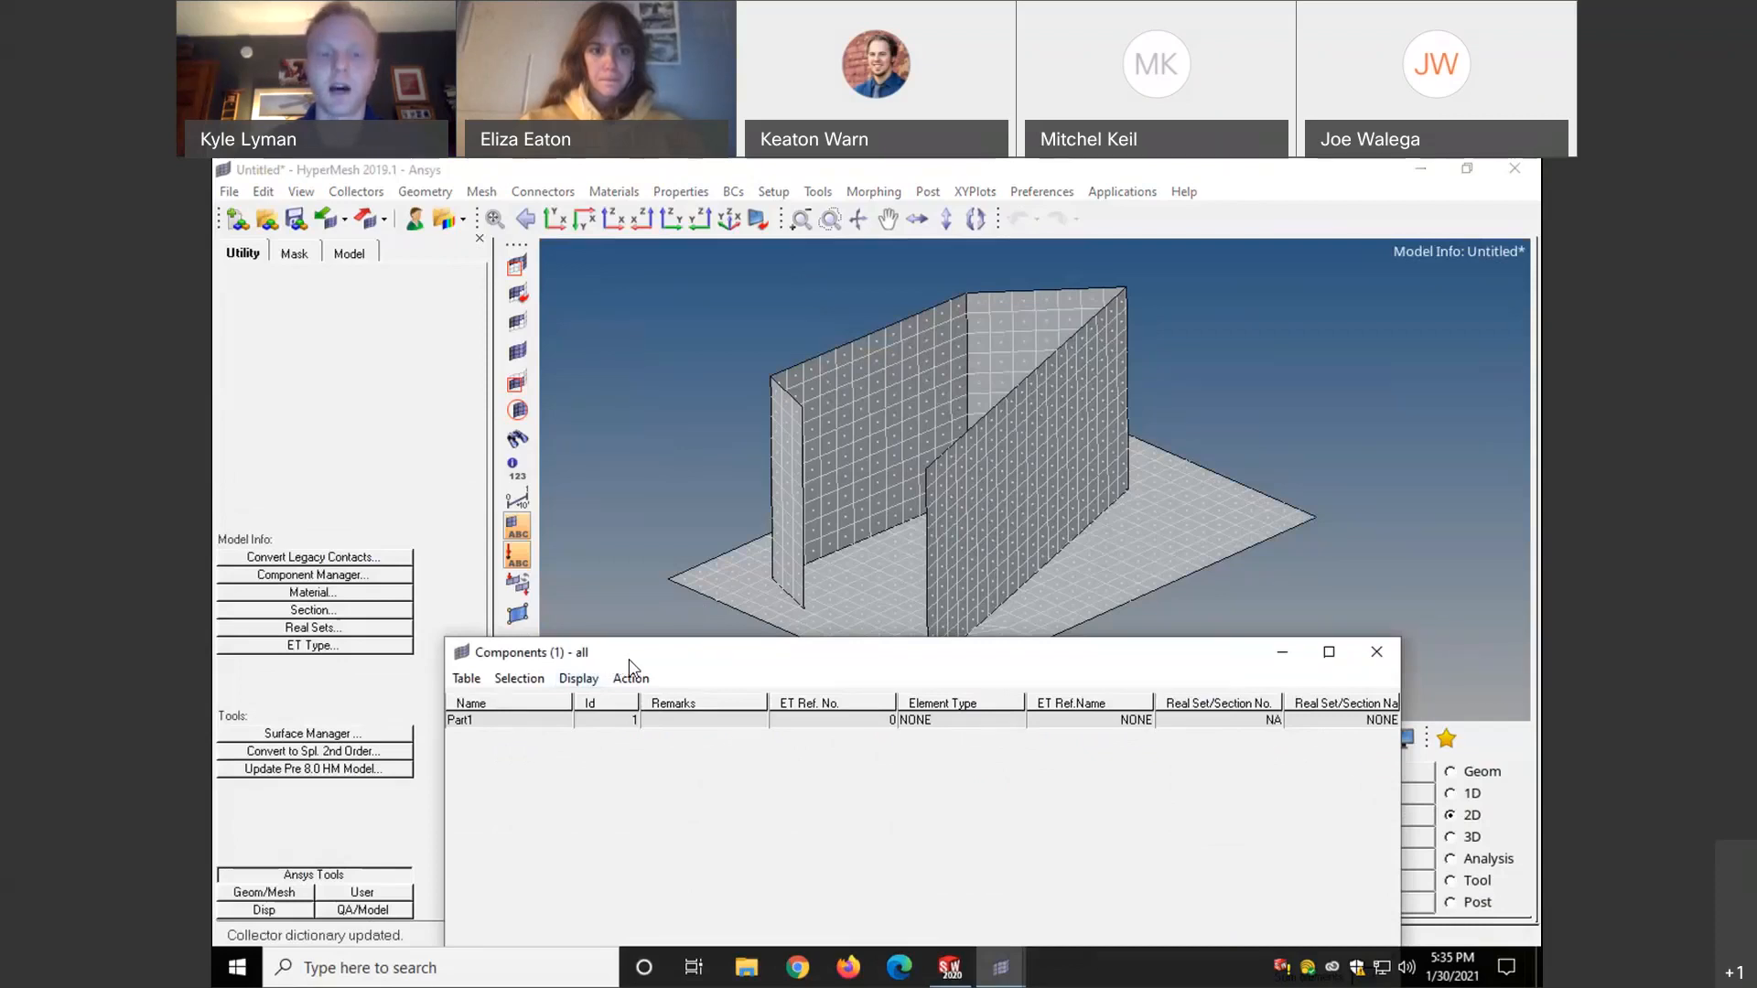
left_click(479, 721)
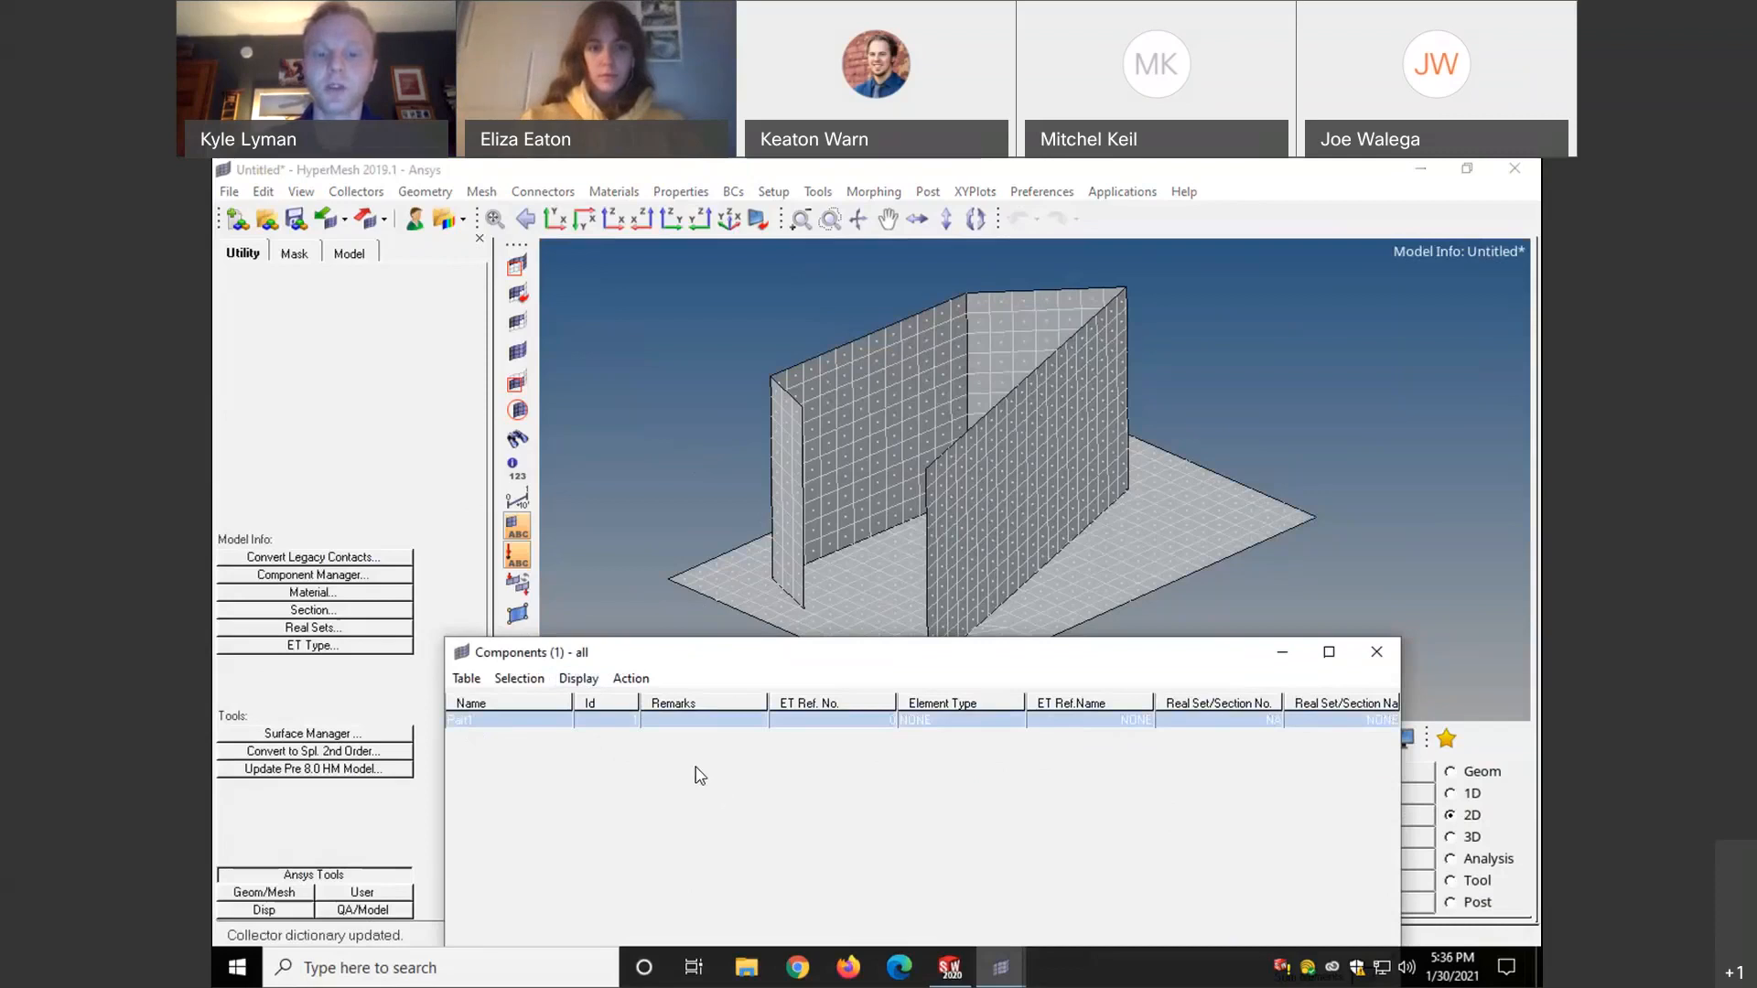
right_click(877, 722)
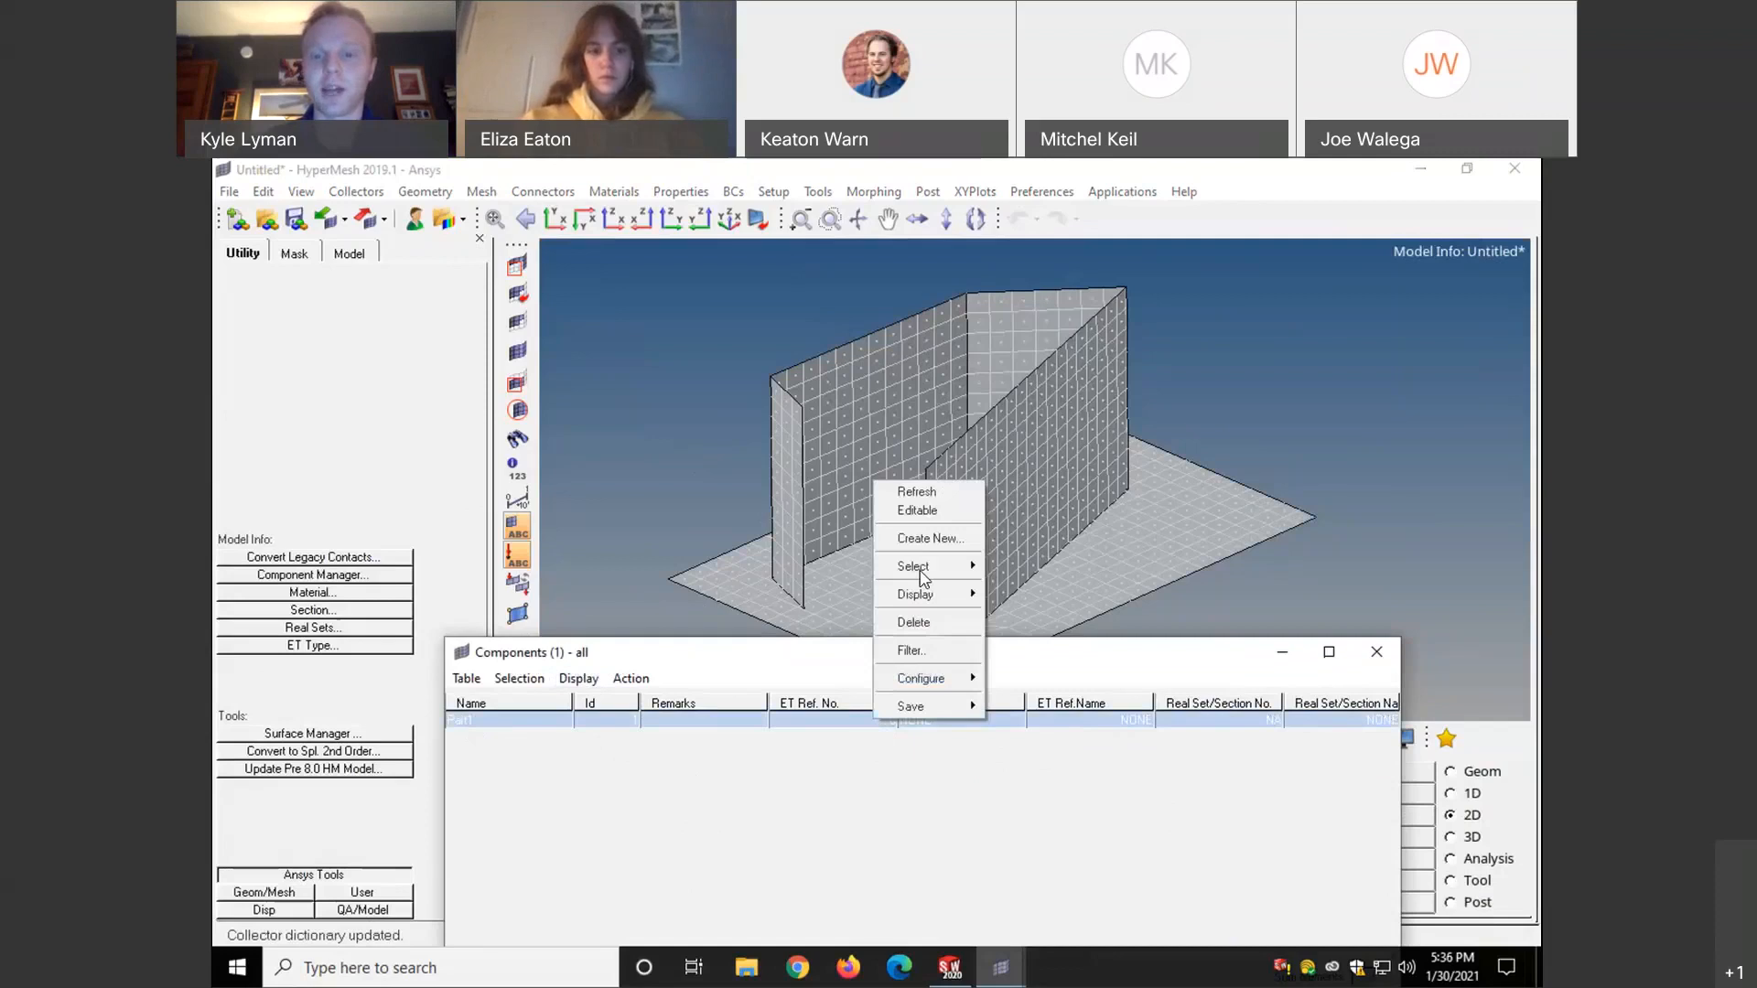
left_click(944, 510)
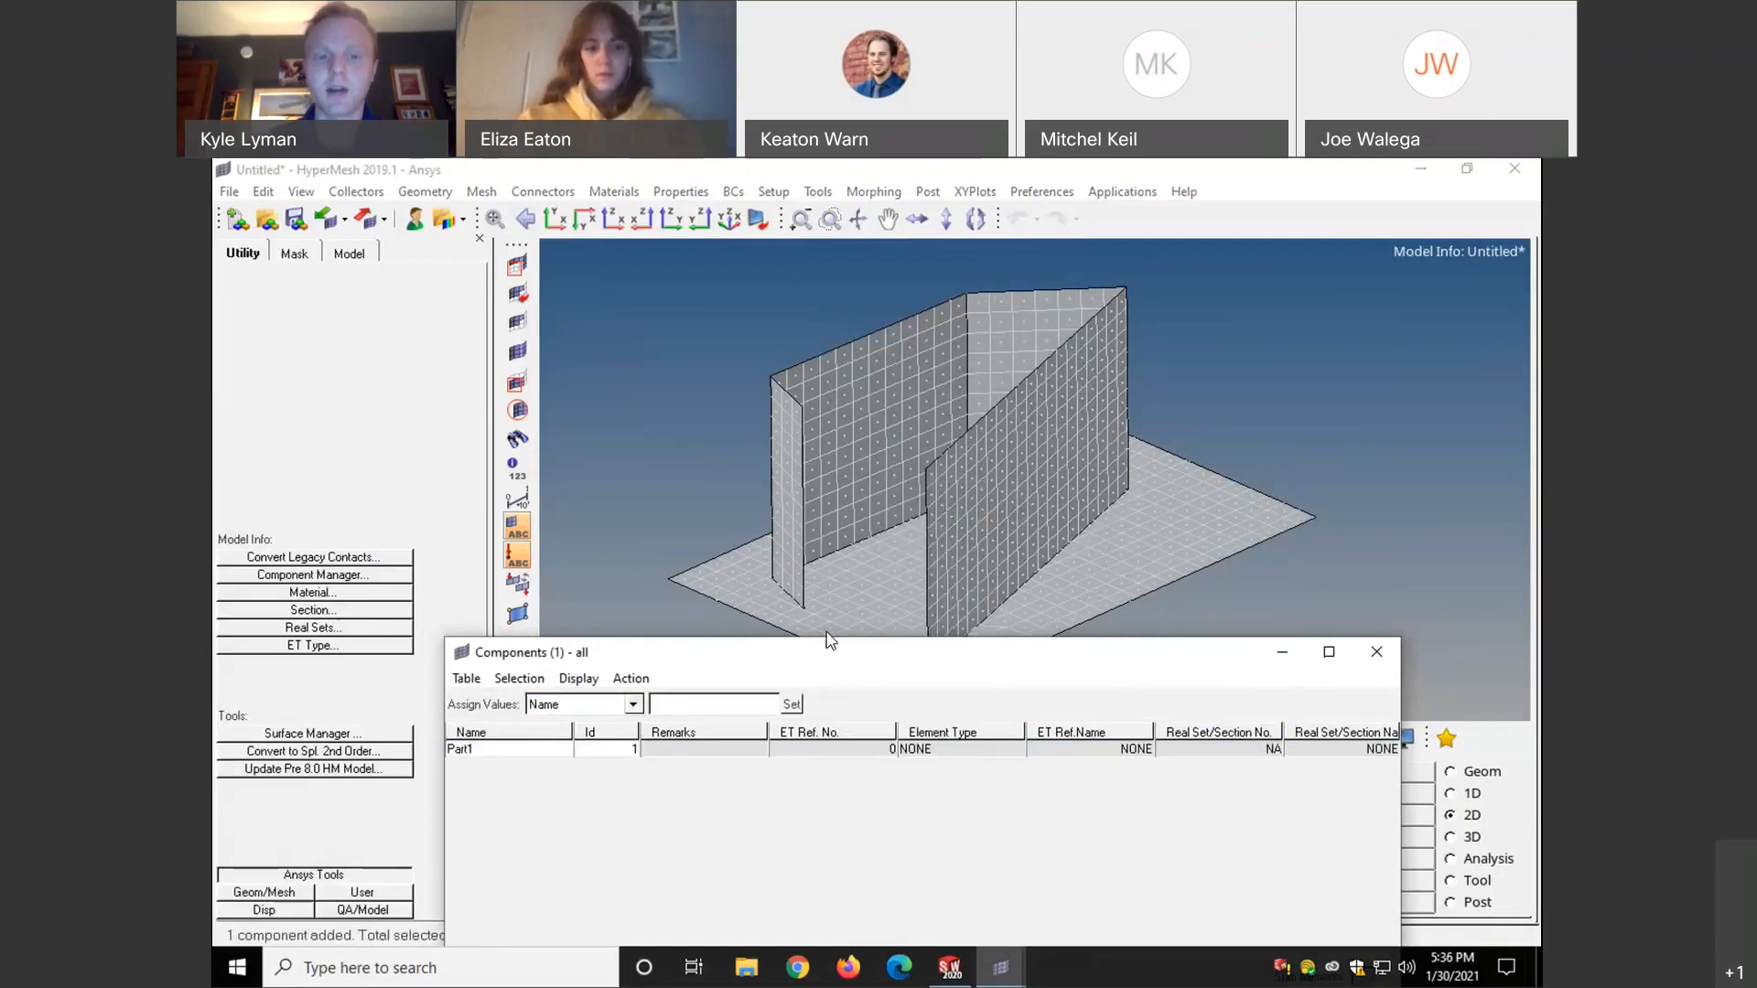
left_click_drag(827, 651, 828, 585)
- Assign 1-(ET_1)SHELL63 as the ET Ref. No. of the Part1 component and close the component table
left_click(633, 637)
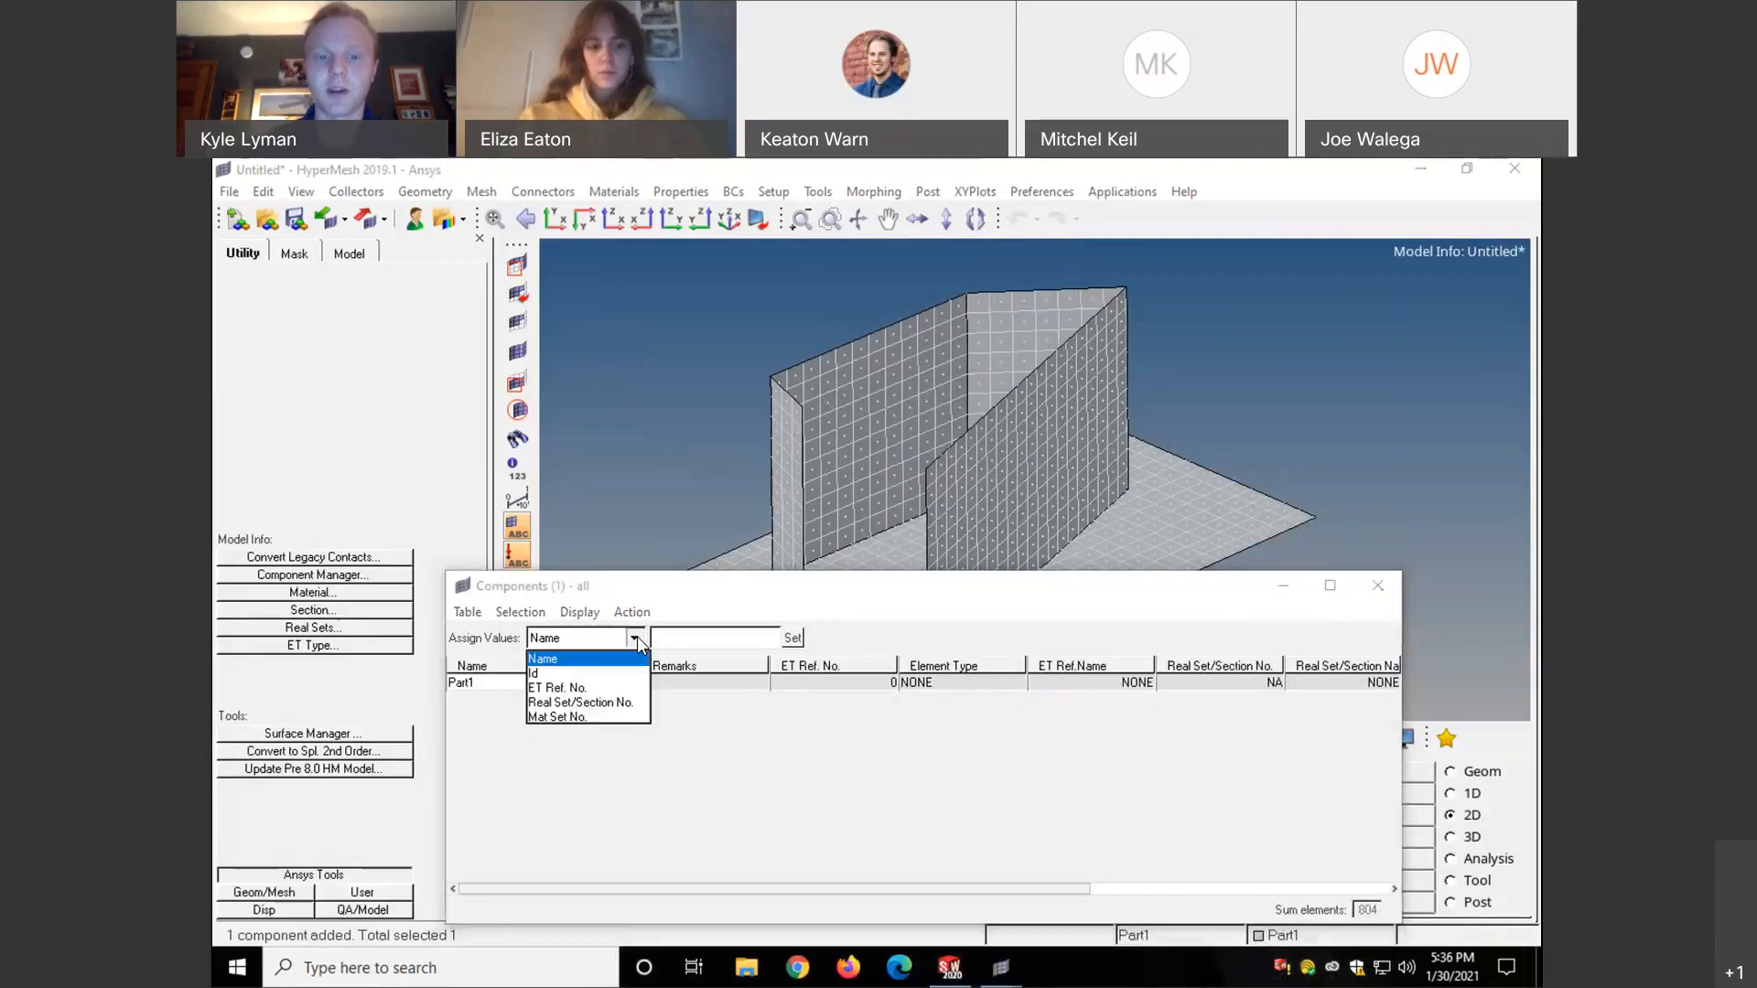
left_click(570, 690)
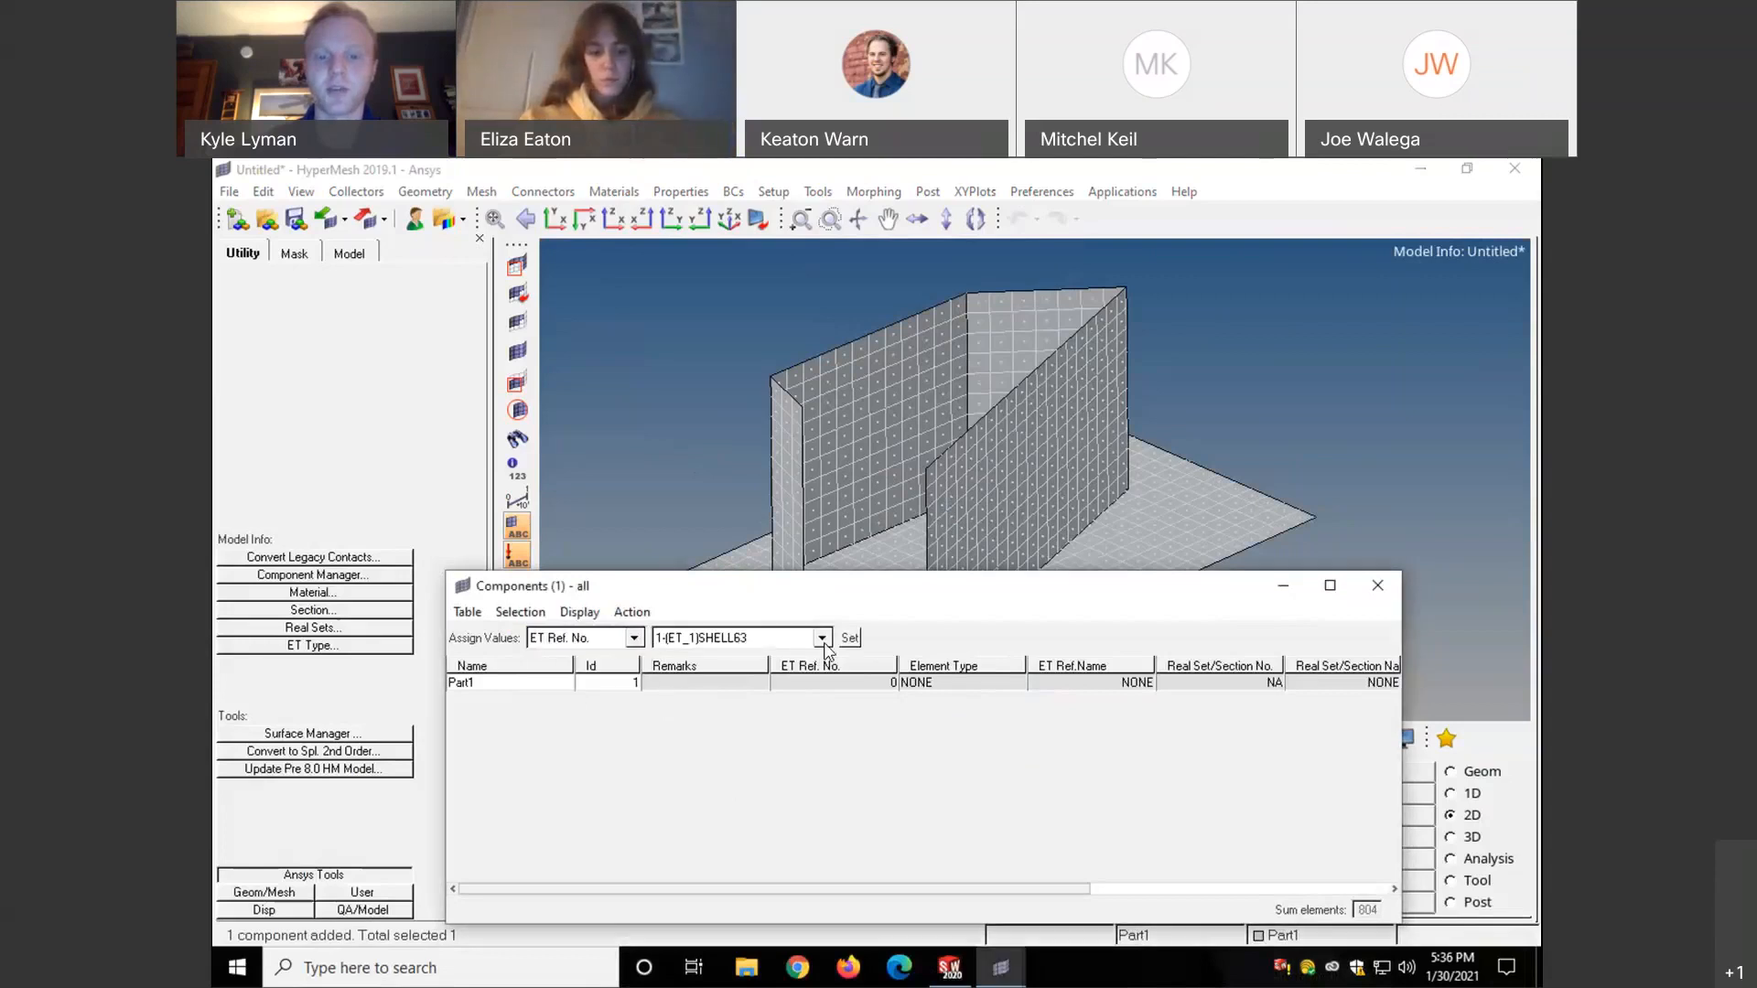
left_click(824, 645)
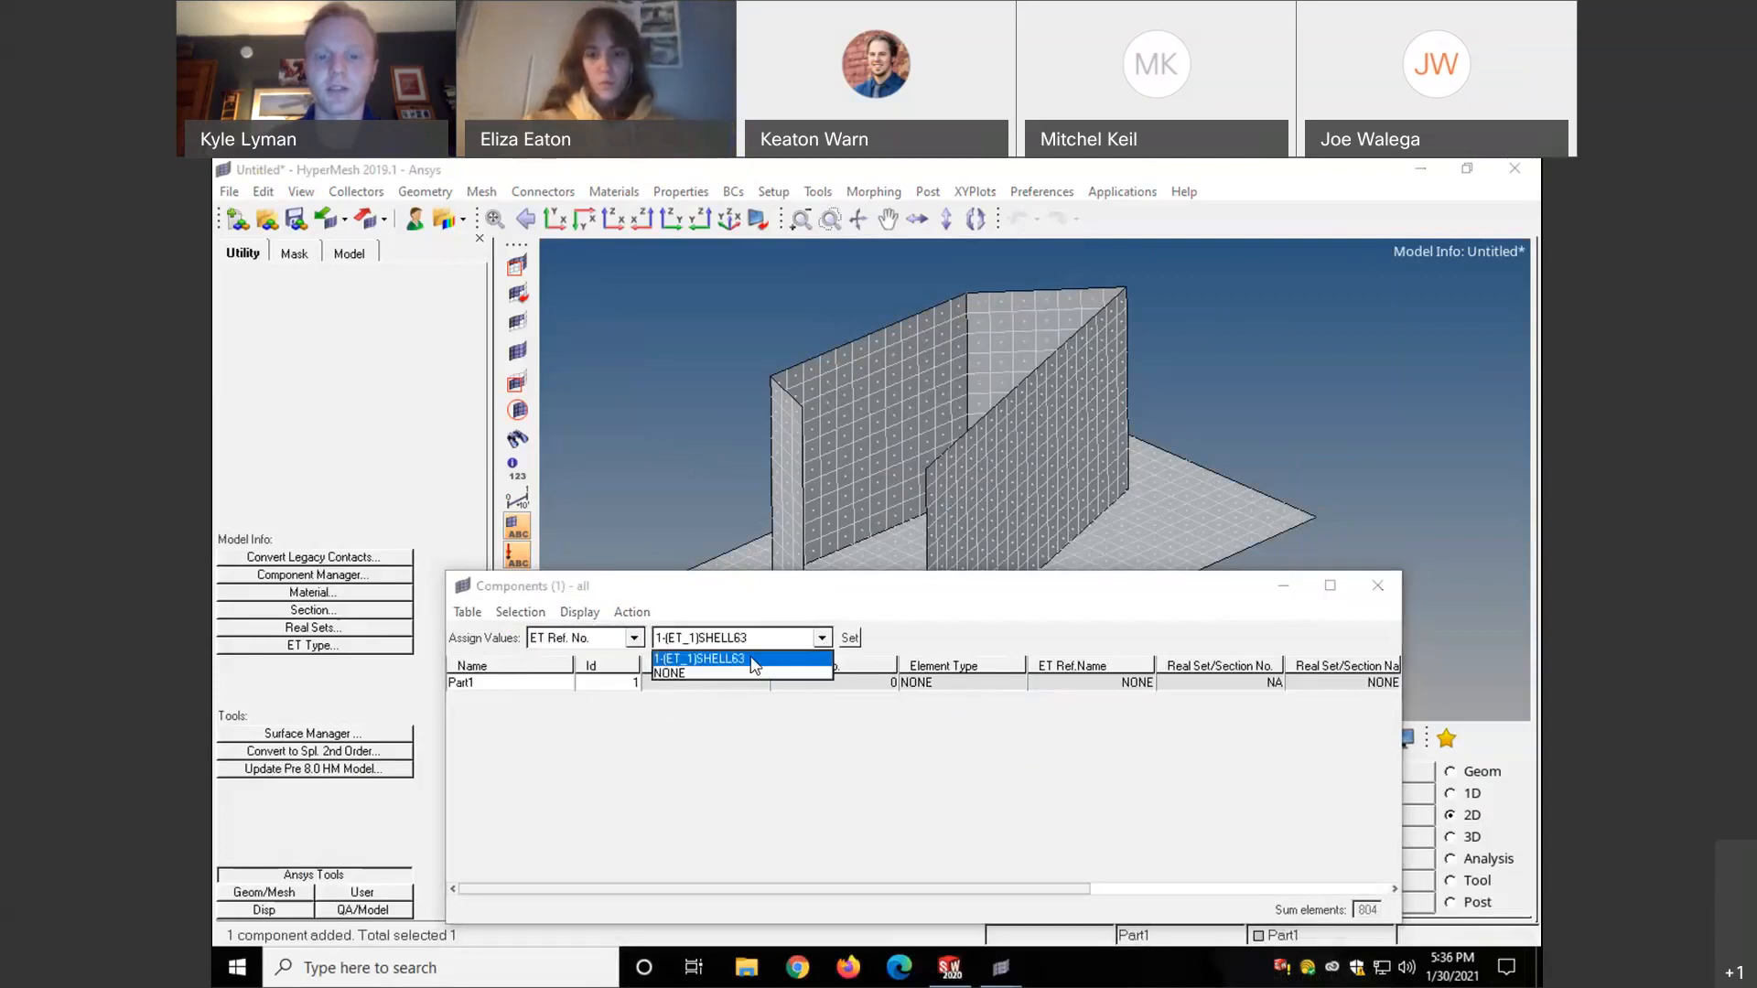
left_click(748, 661)
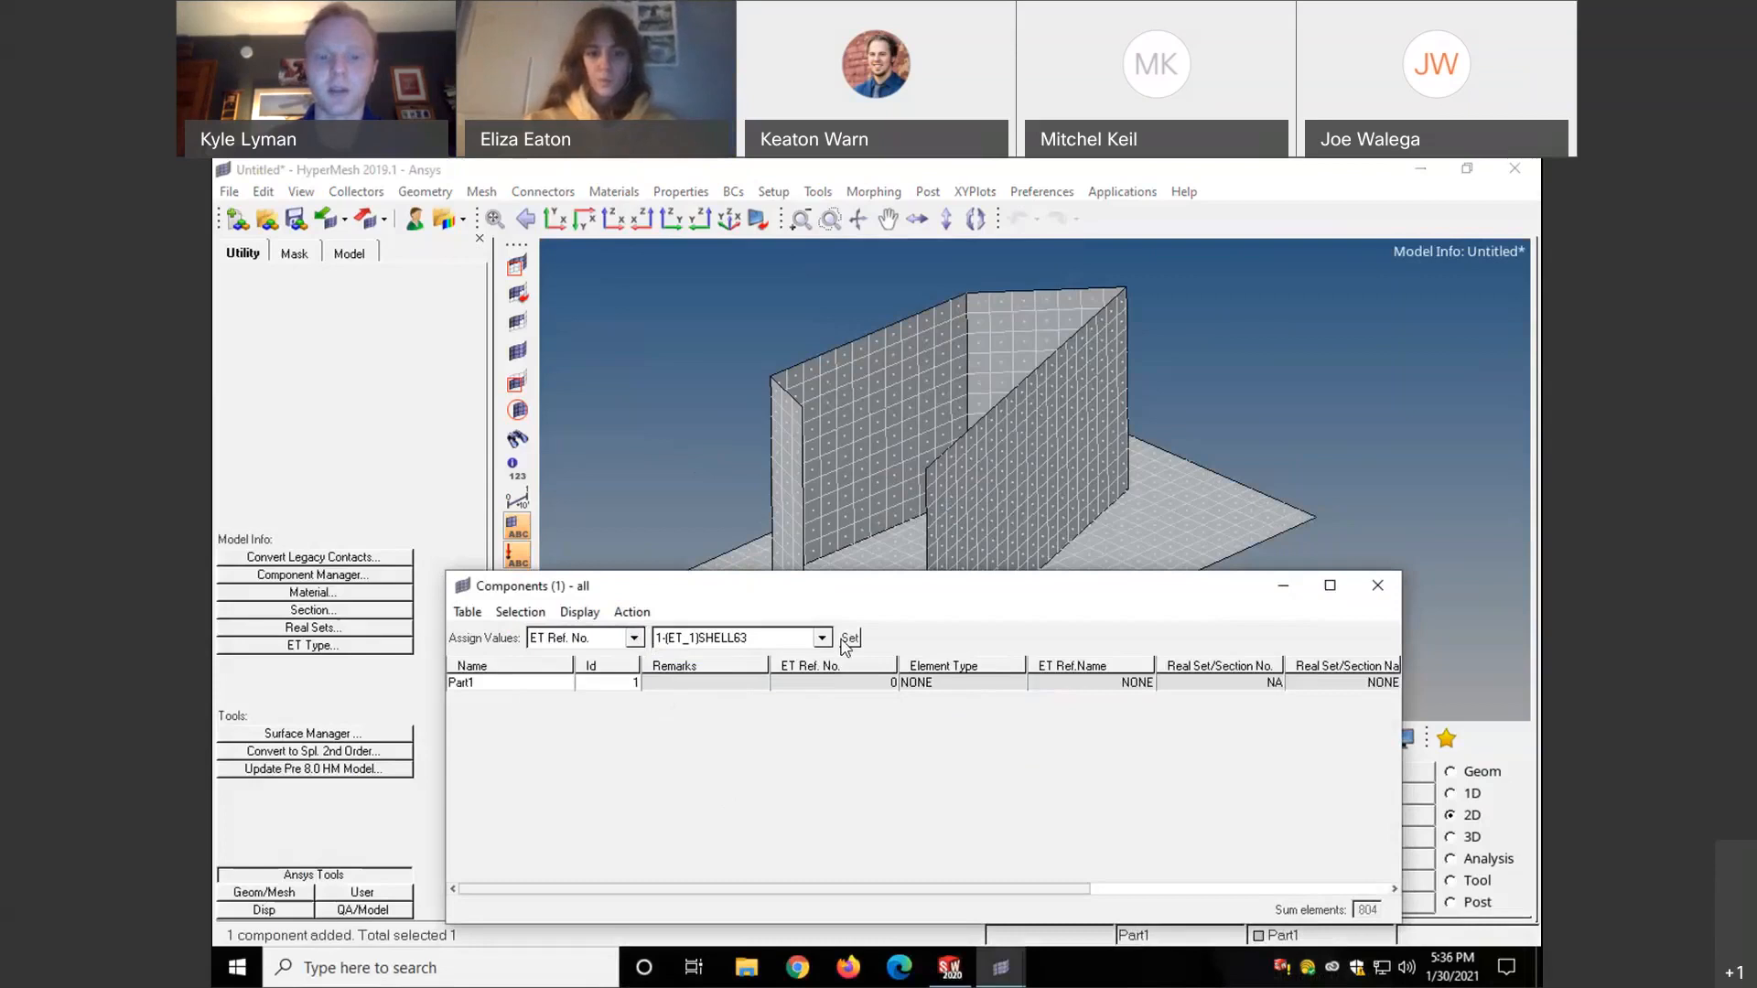
left_click(478, 682)
left_click(849, 641)
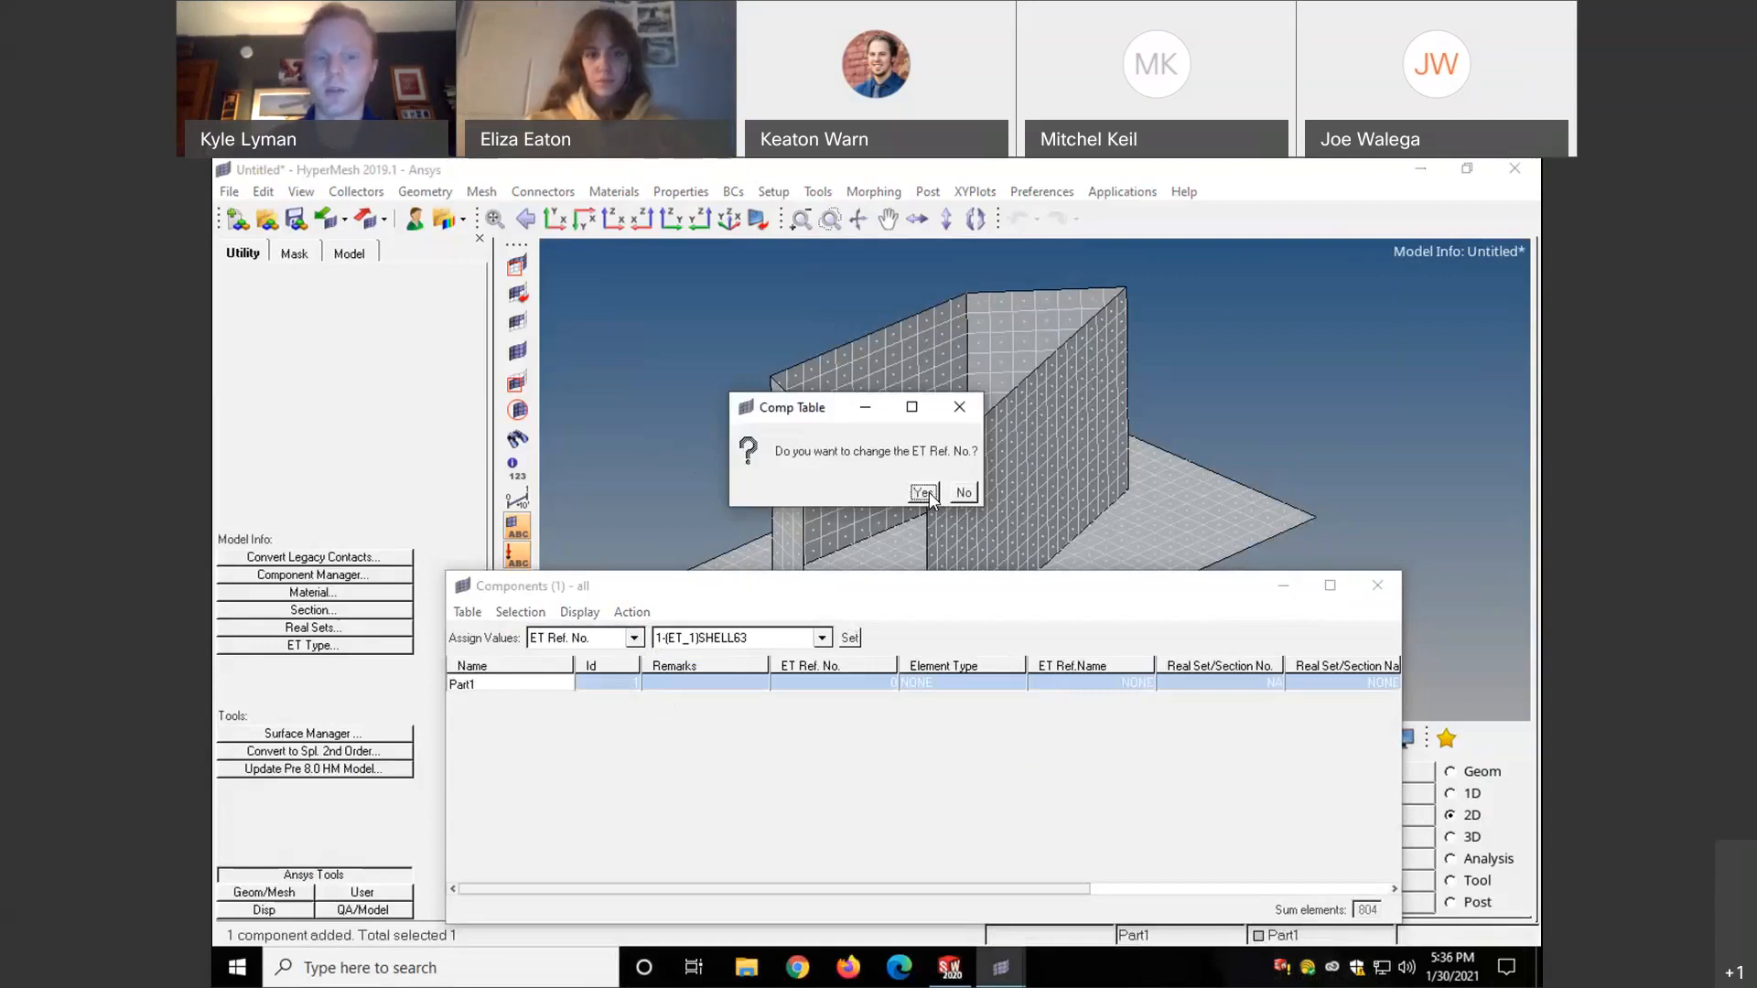
left_click(924, 494)
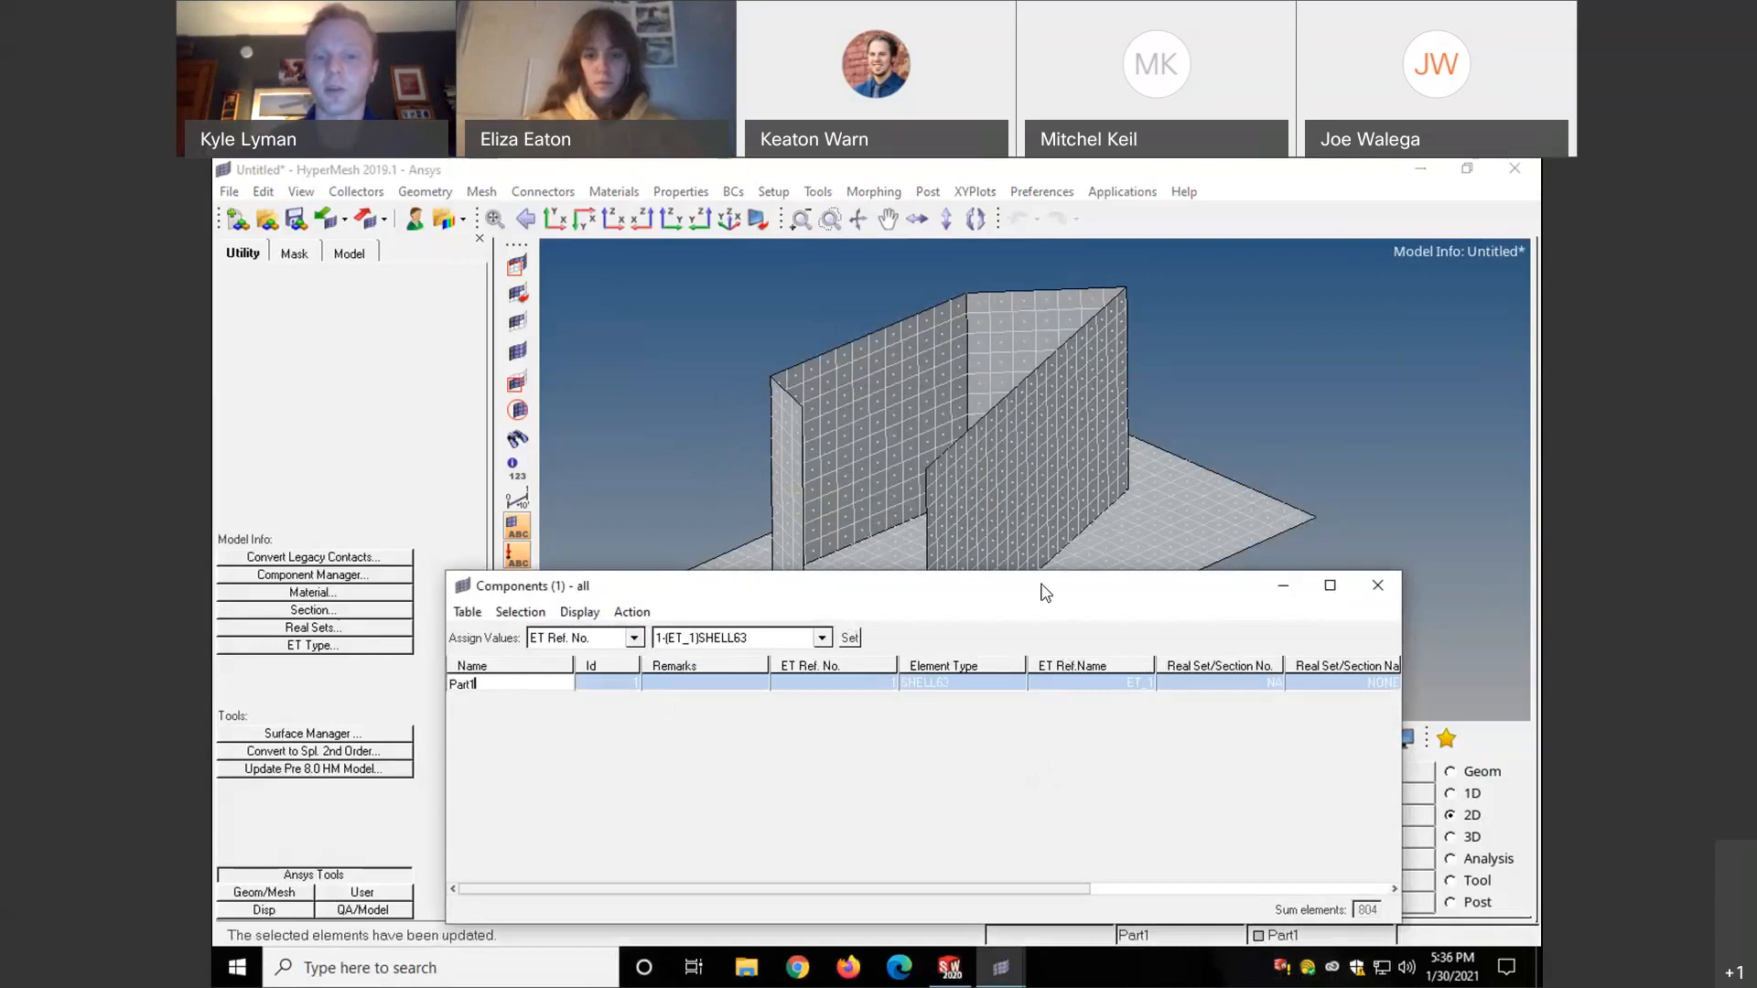
left_click(1377, 590)
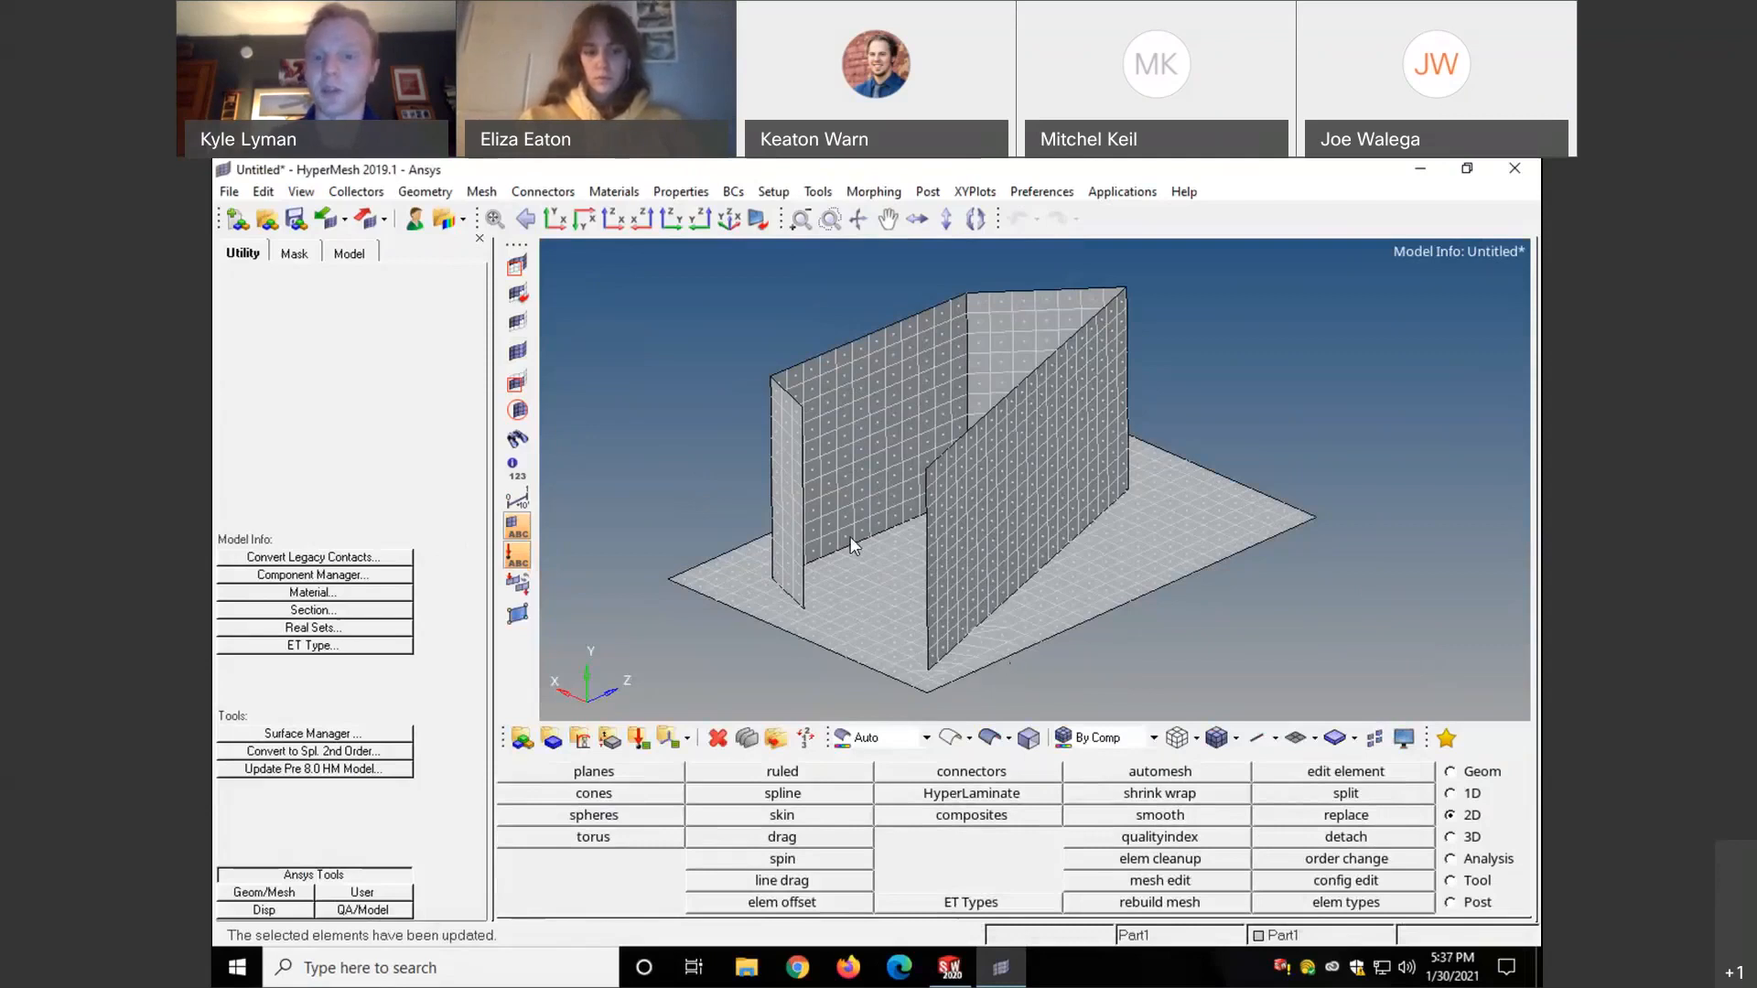
- Start a solver deck export with Ansys as both the file type and the template
left_click(226, 192)
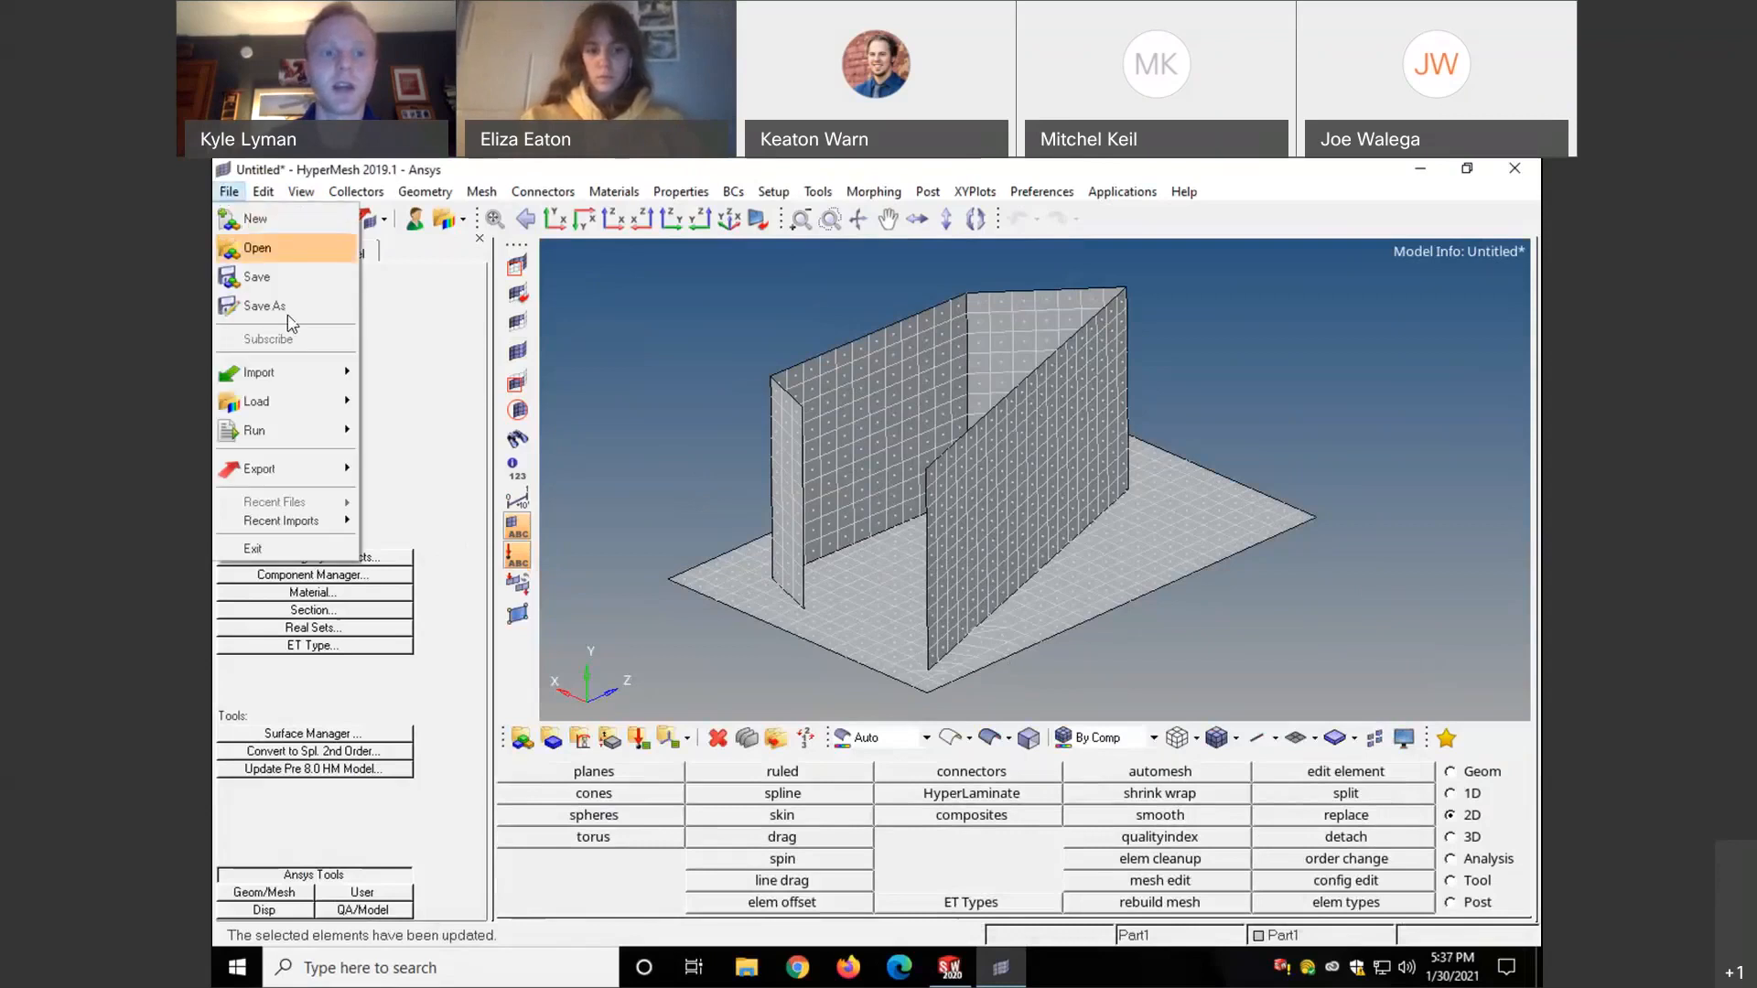
mouse_move(319, 476)
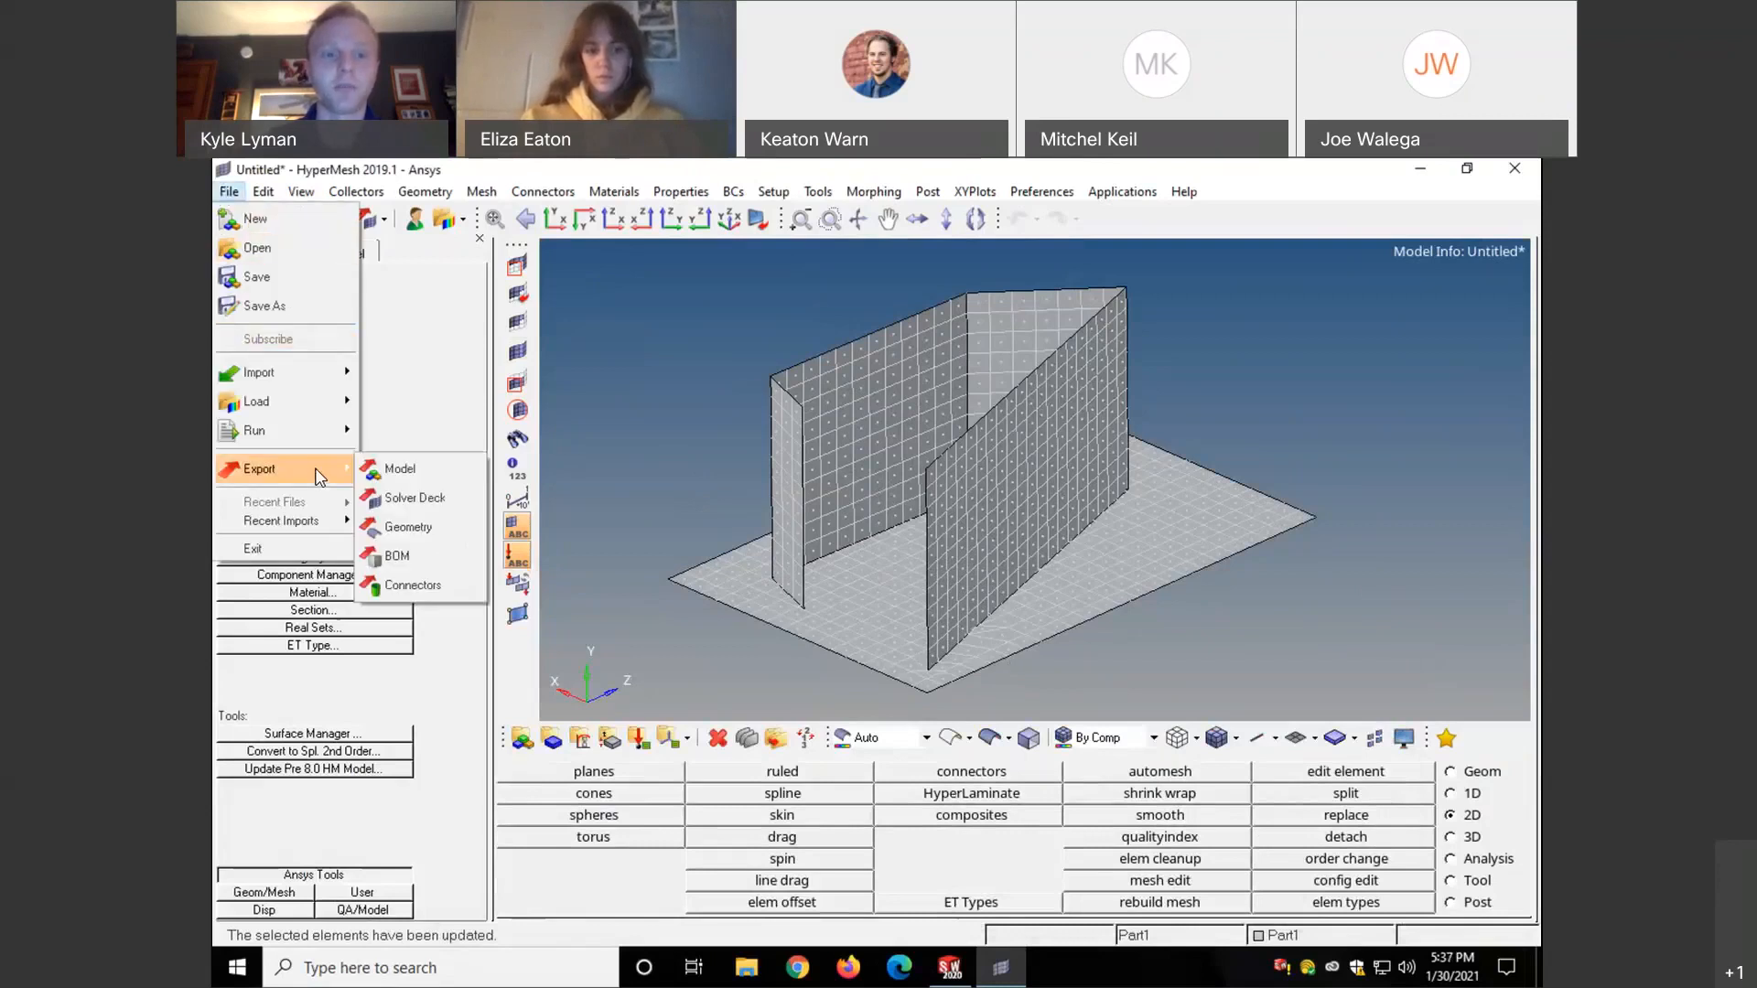
left_click(446, 506)
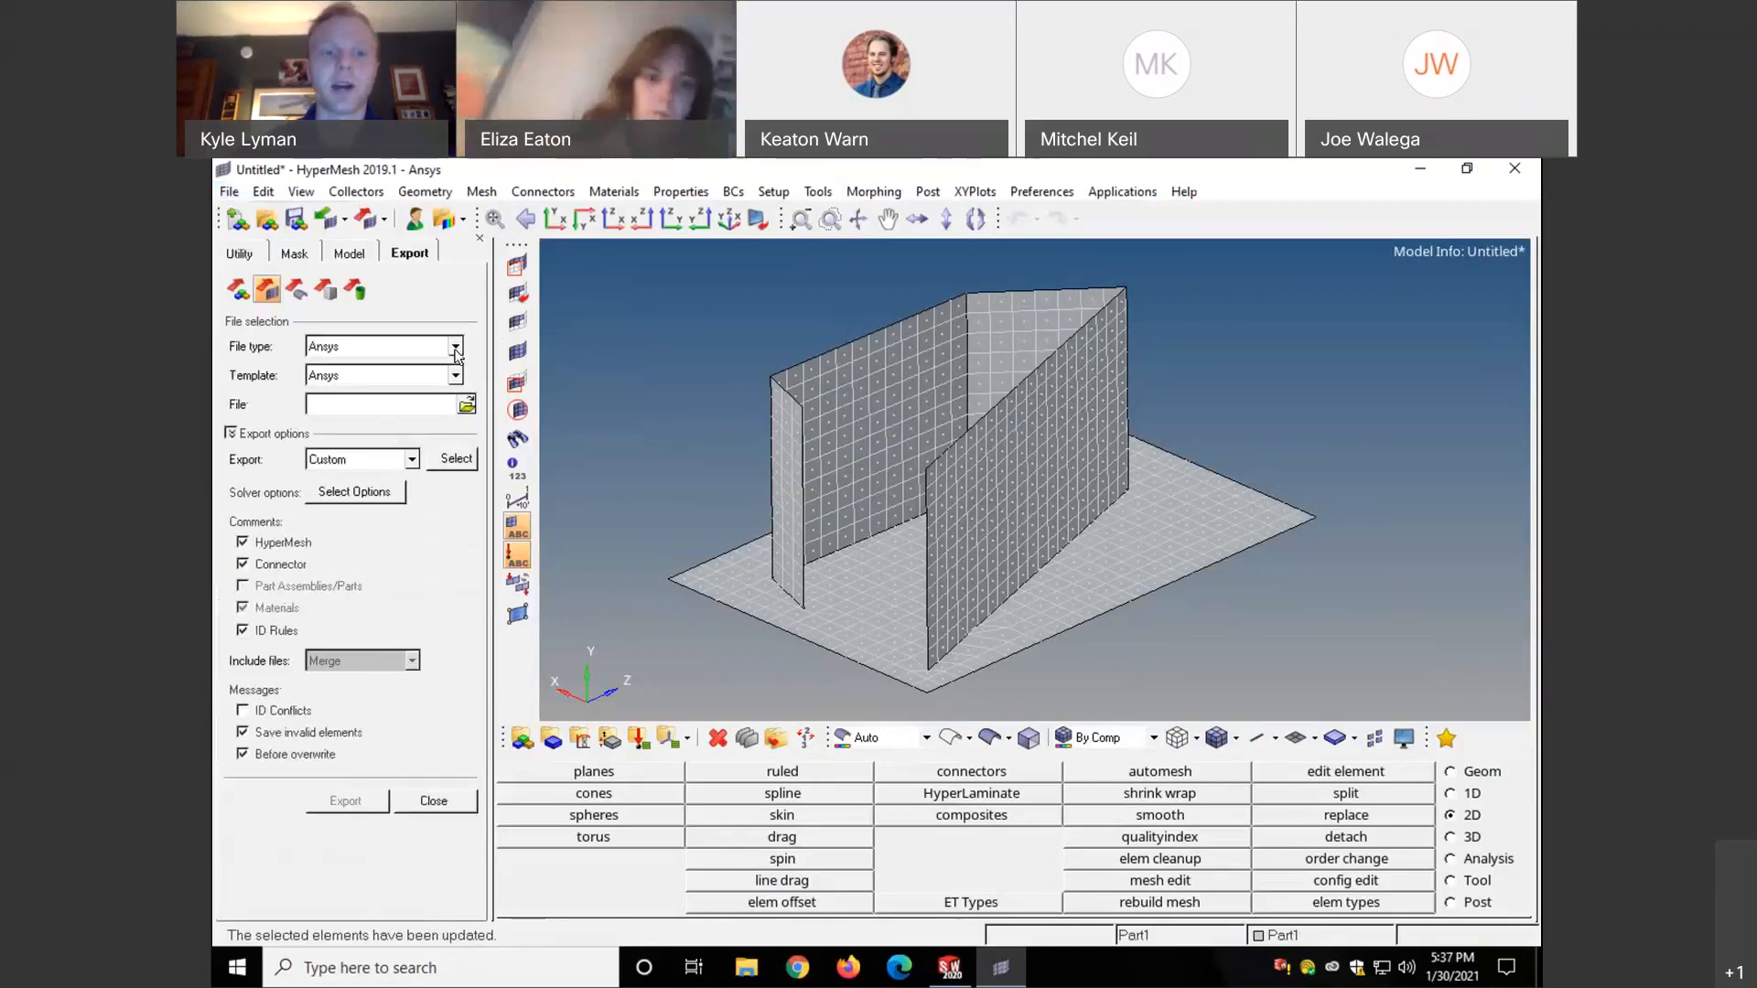
left_click(455, 347)
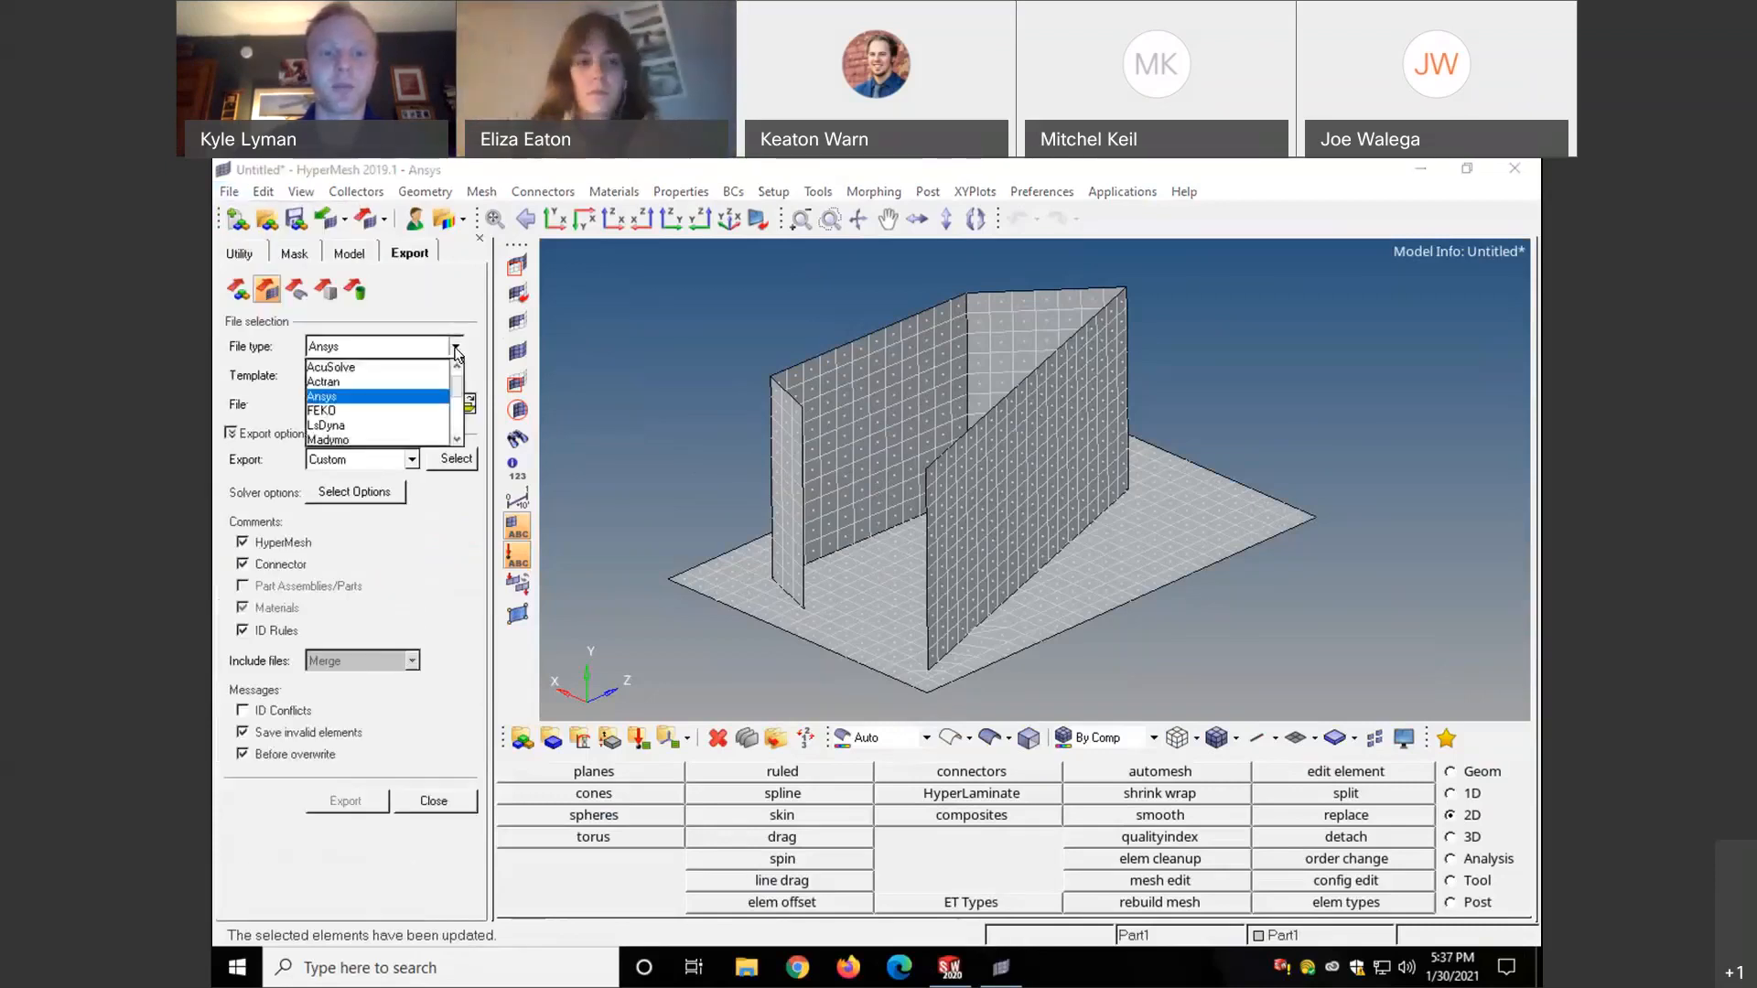
left_click(424, 399)
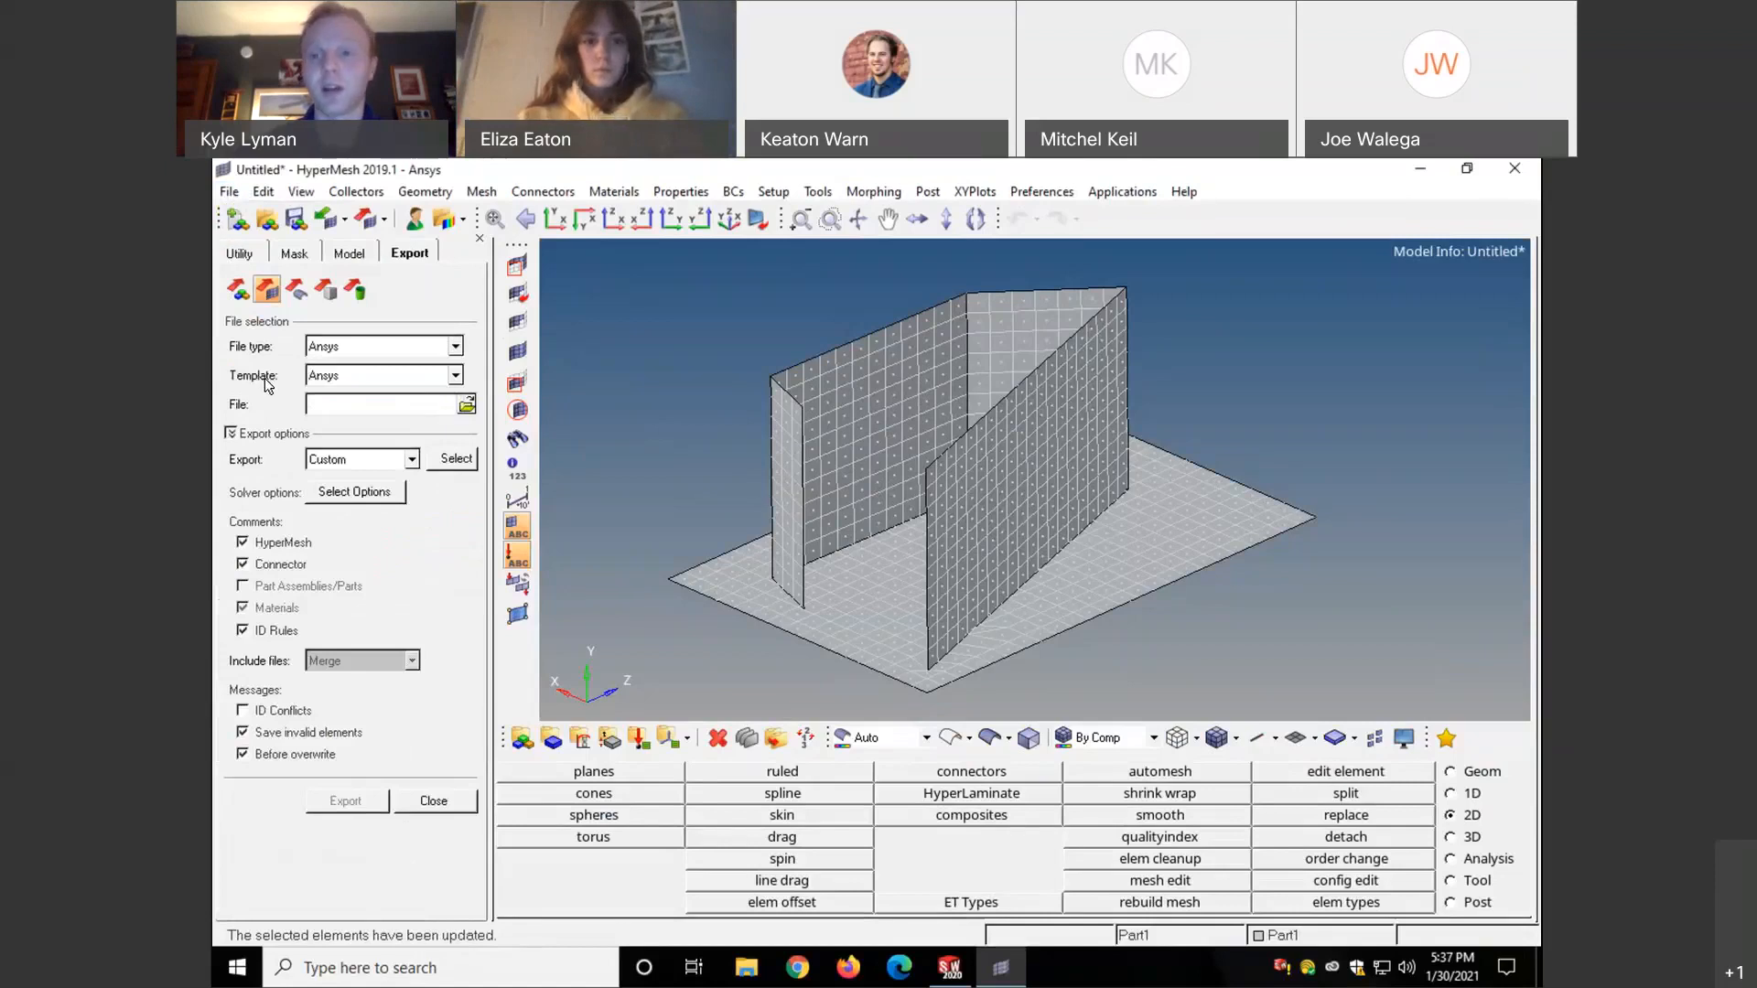
left_click(454, 377)
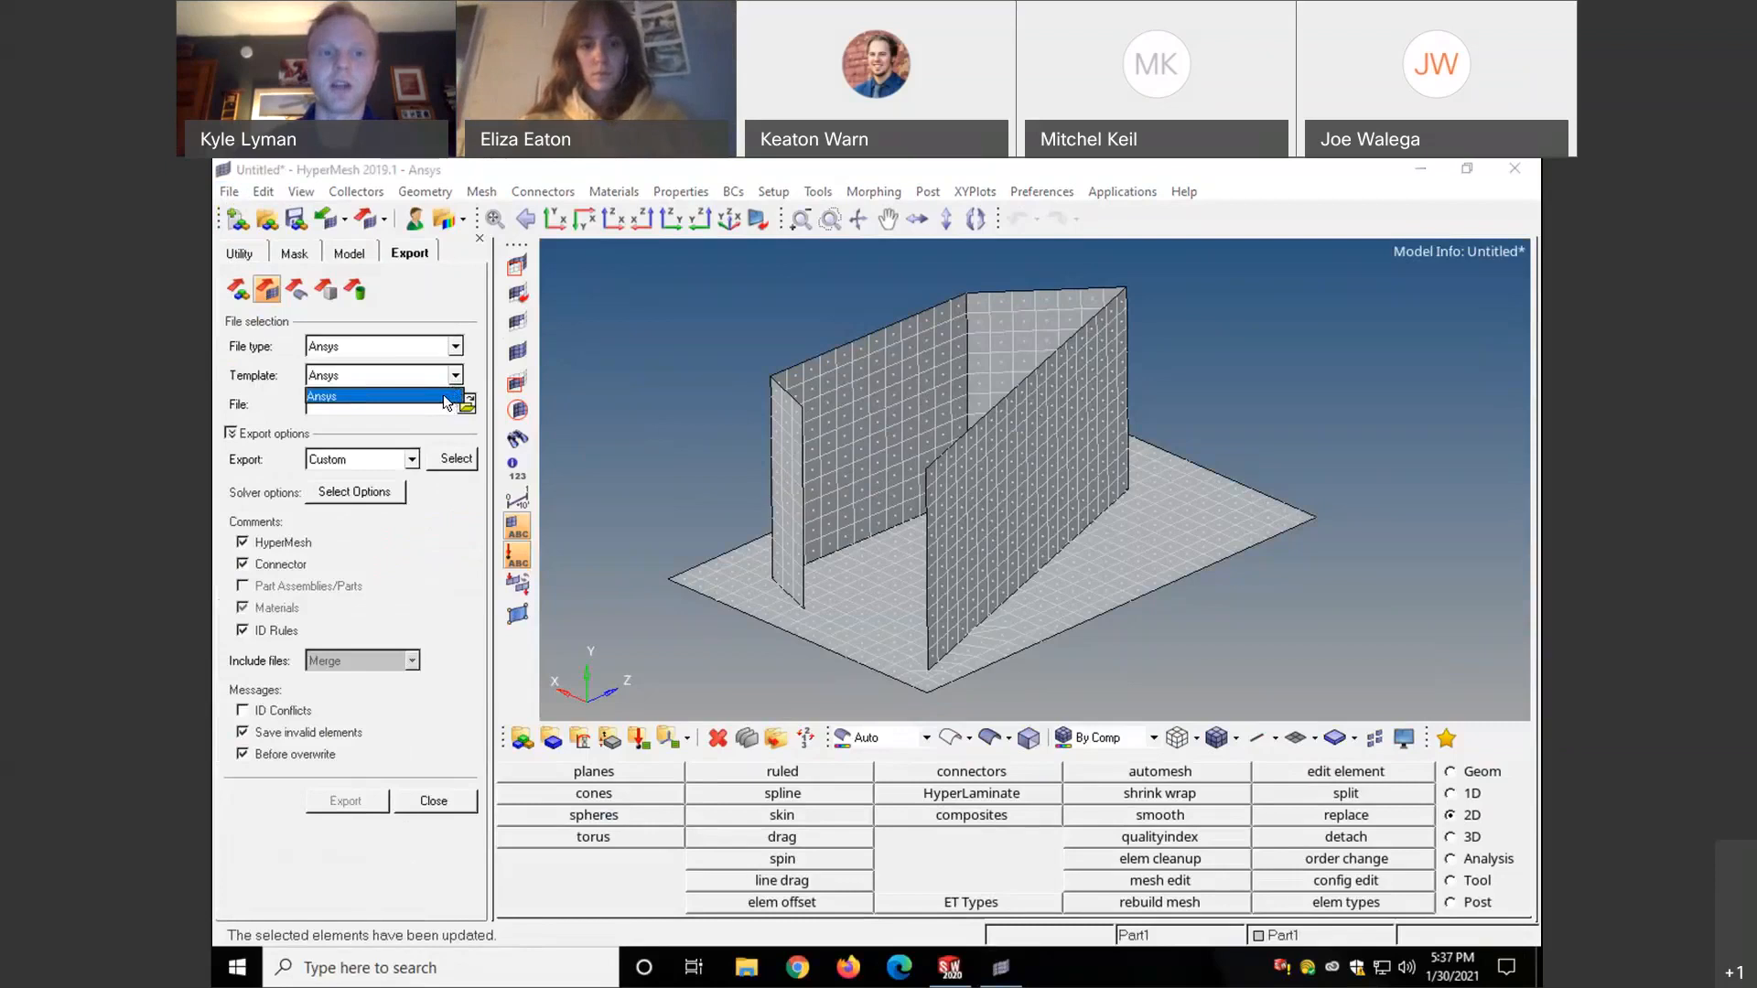
left_click(446, 399)
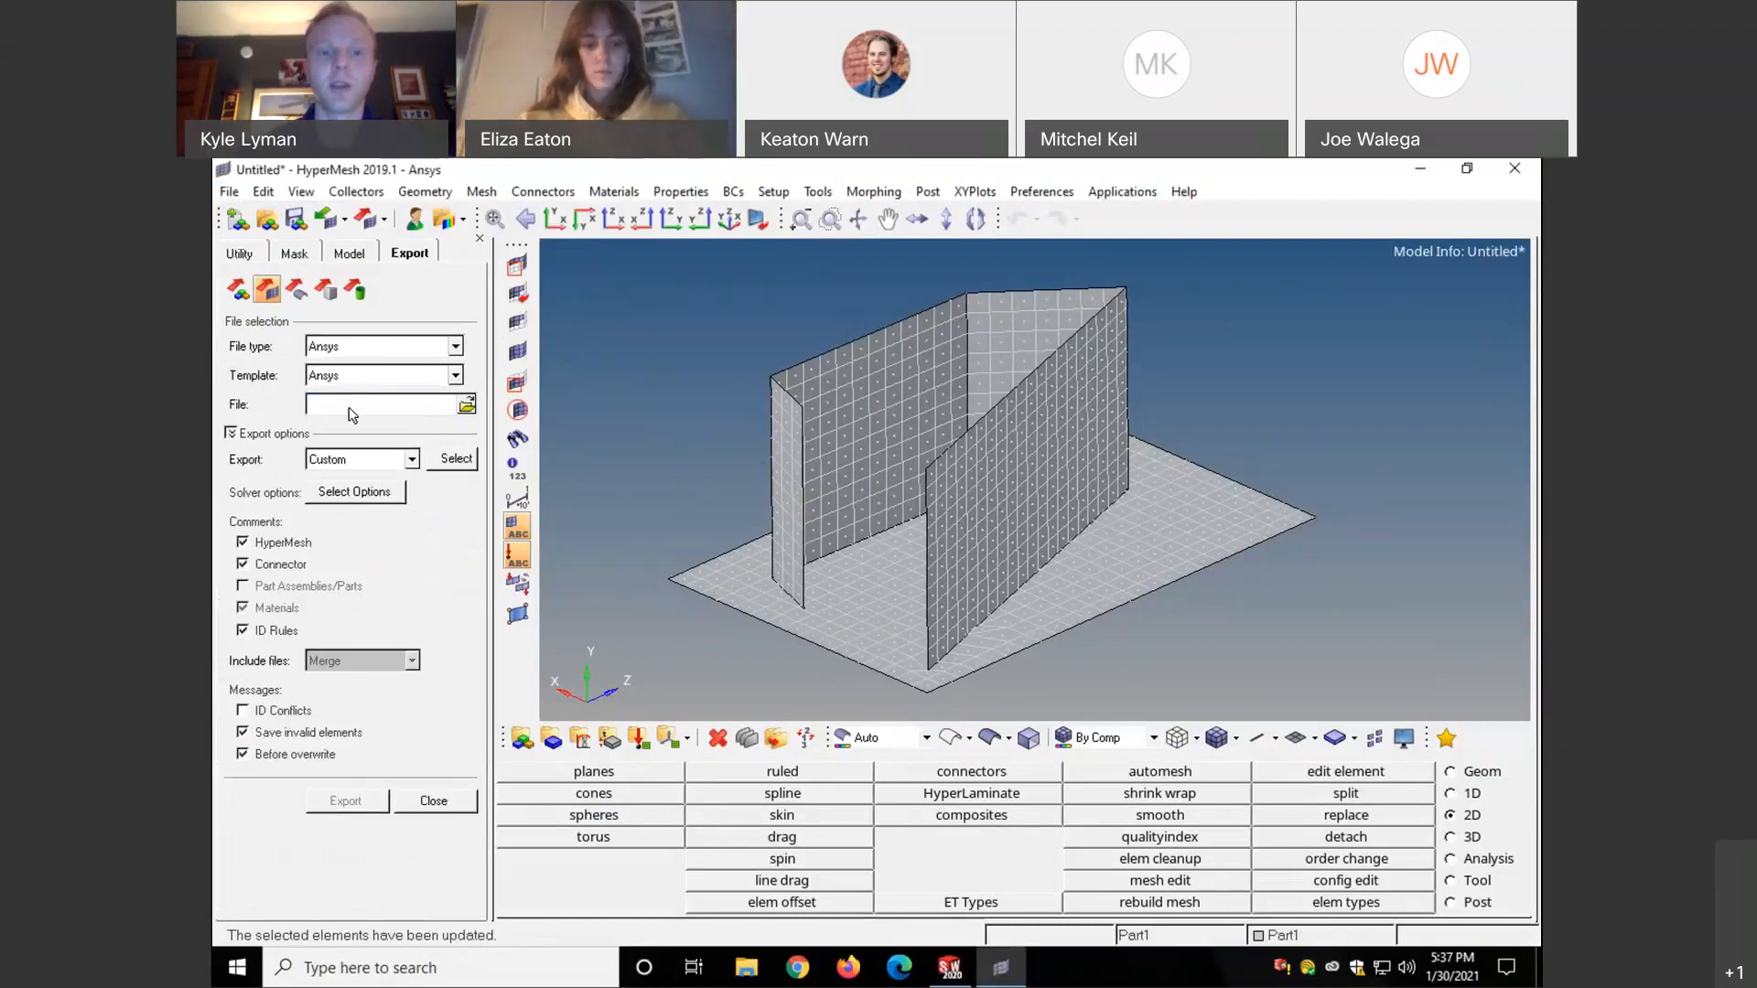
- Set the export file to an Ansys .cdb file named part in the Downloads folder
left_click(467, 405)
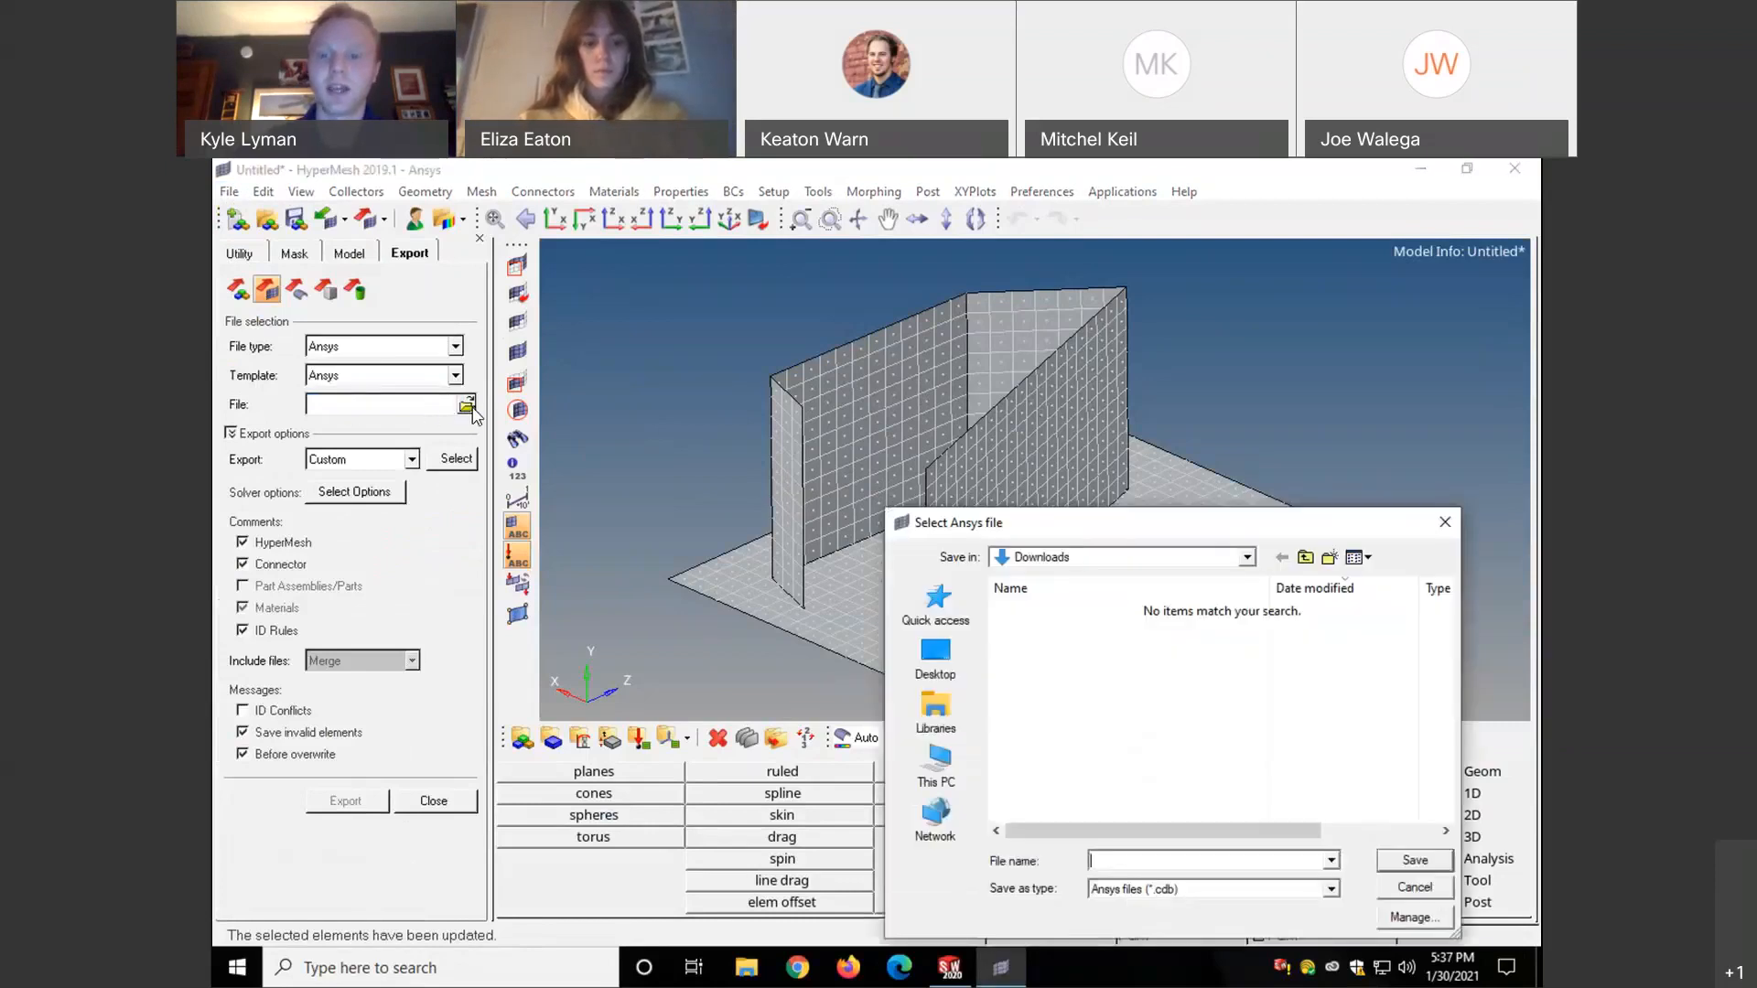
left_click_drag(1140, 537, 1056, 476)
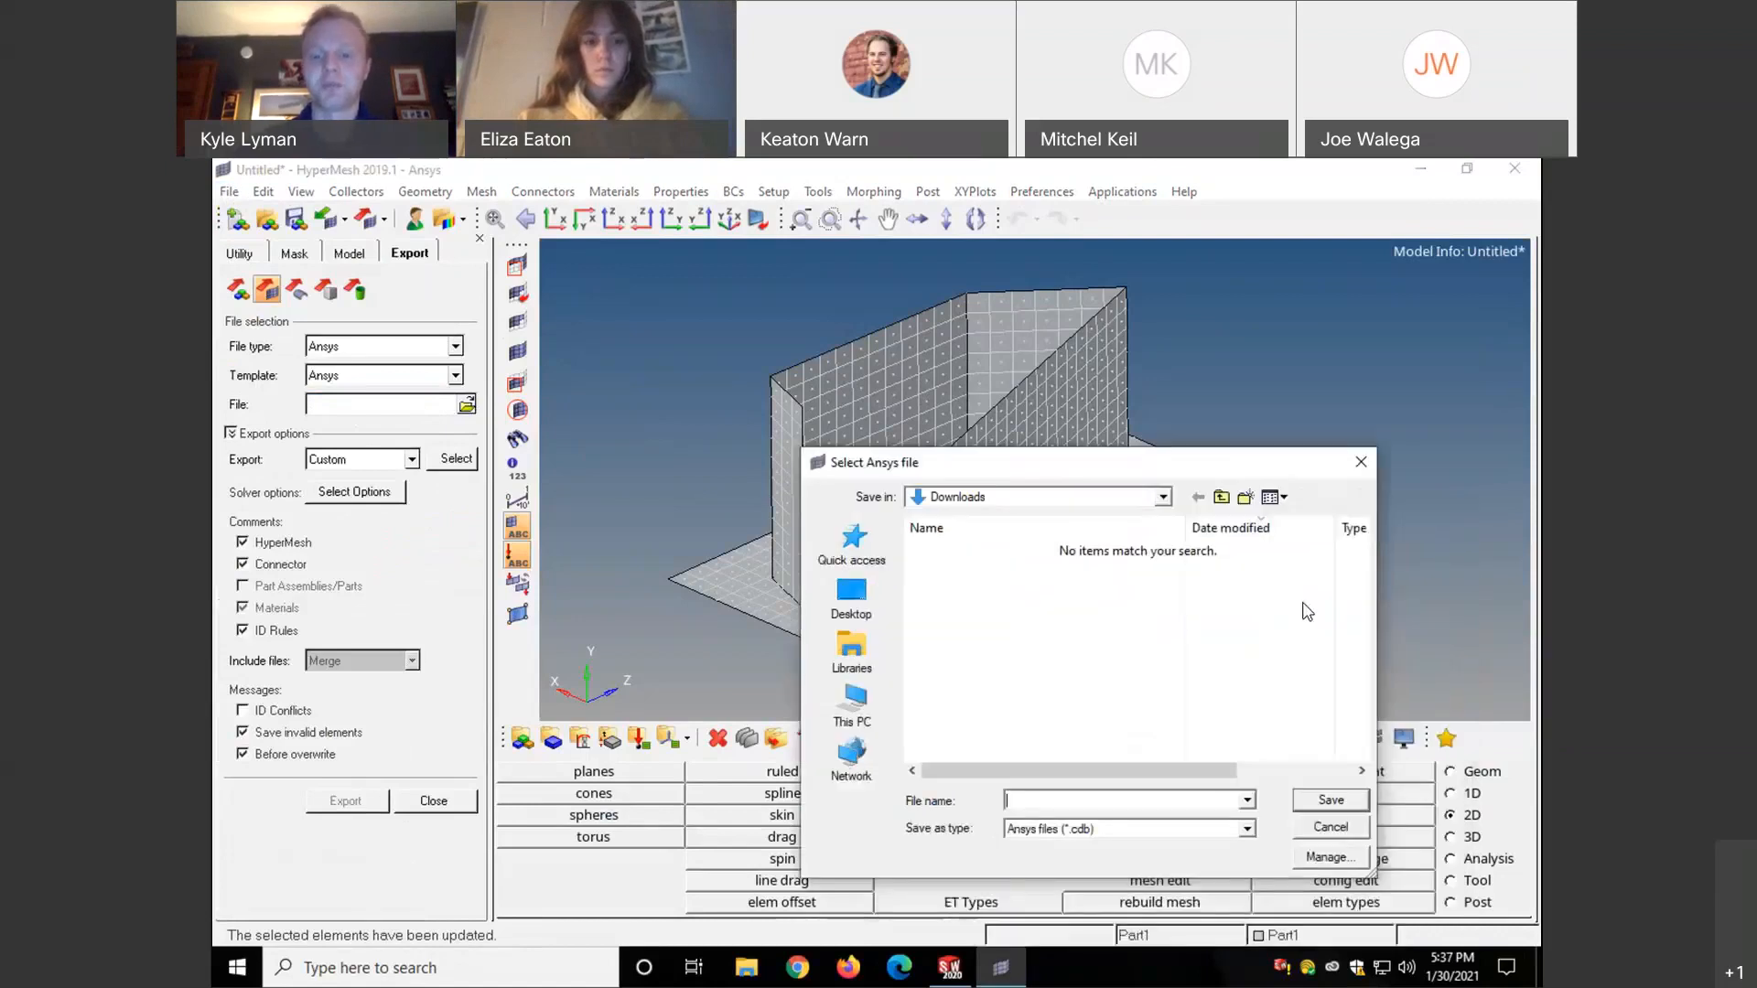
type("part")
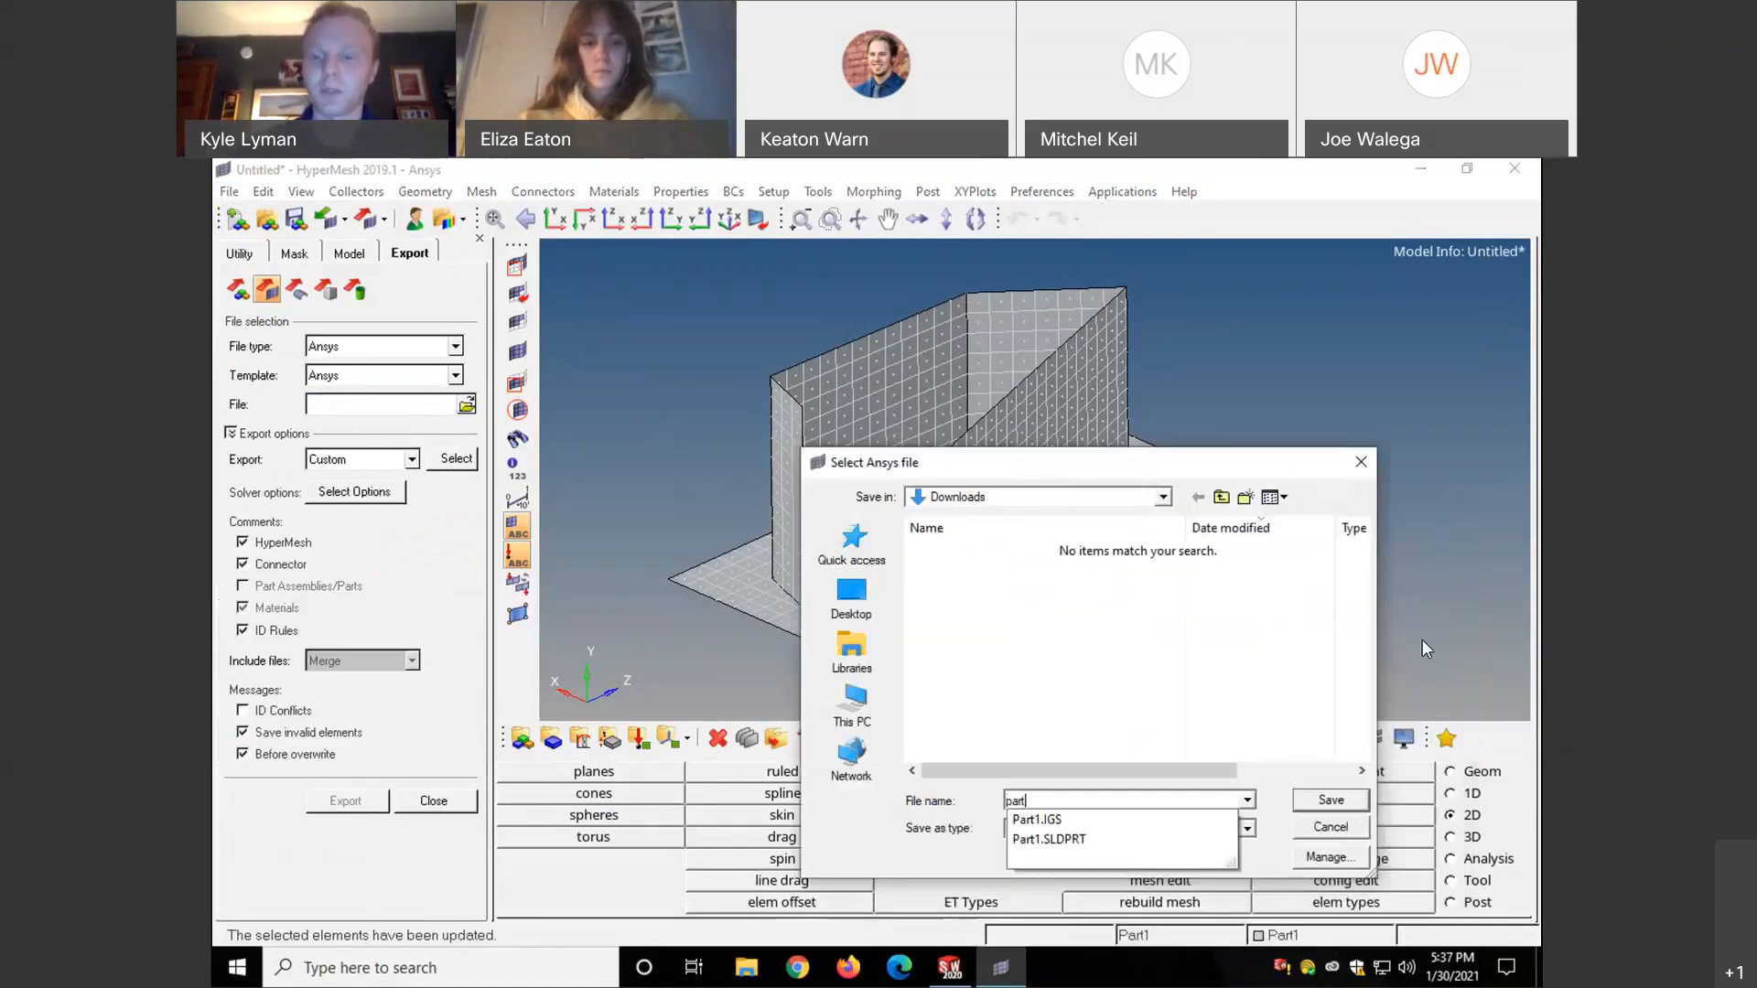
left_click(1215, 723)
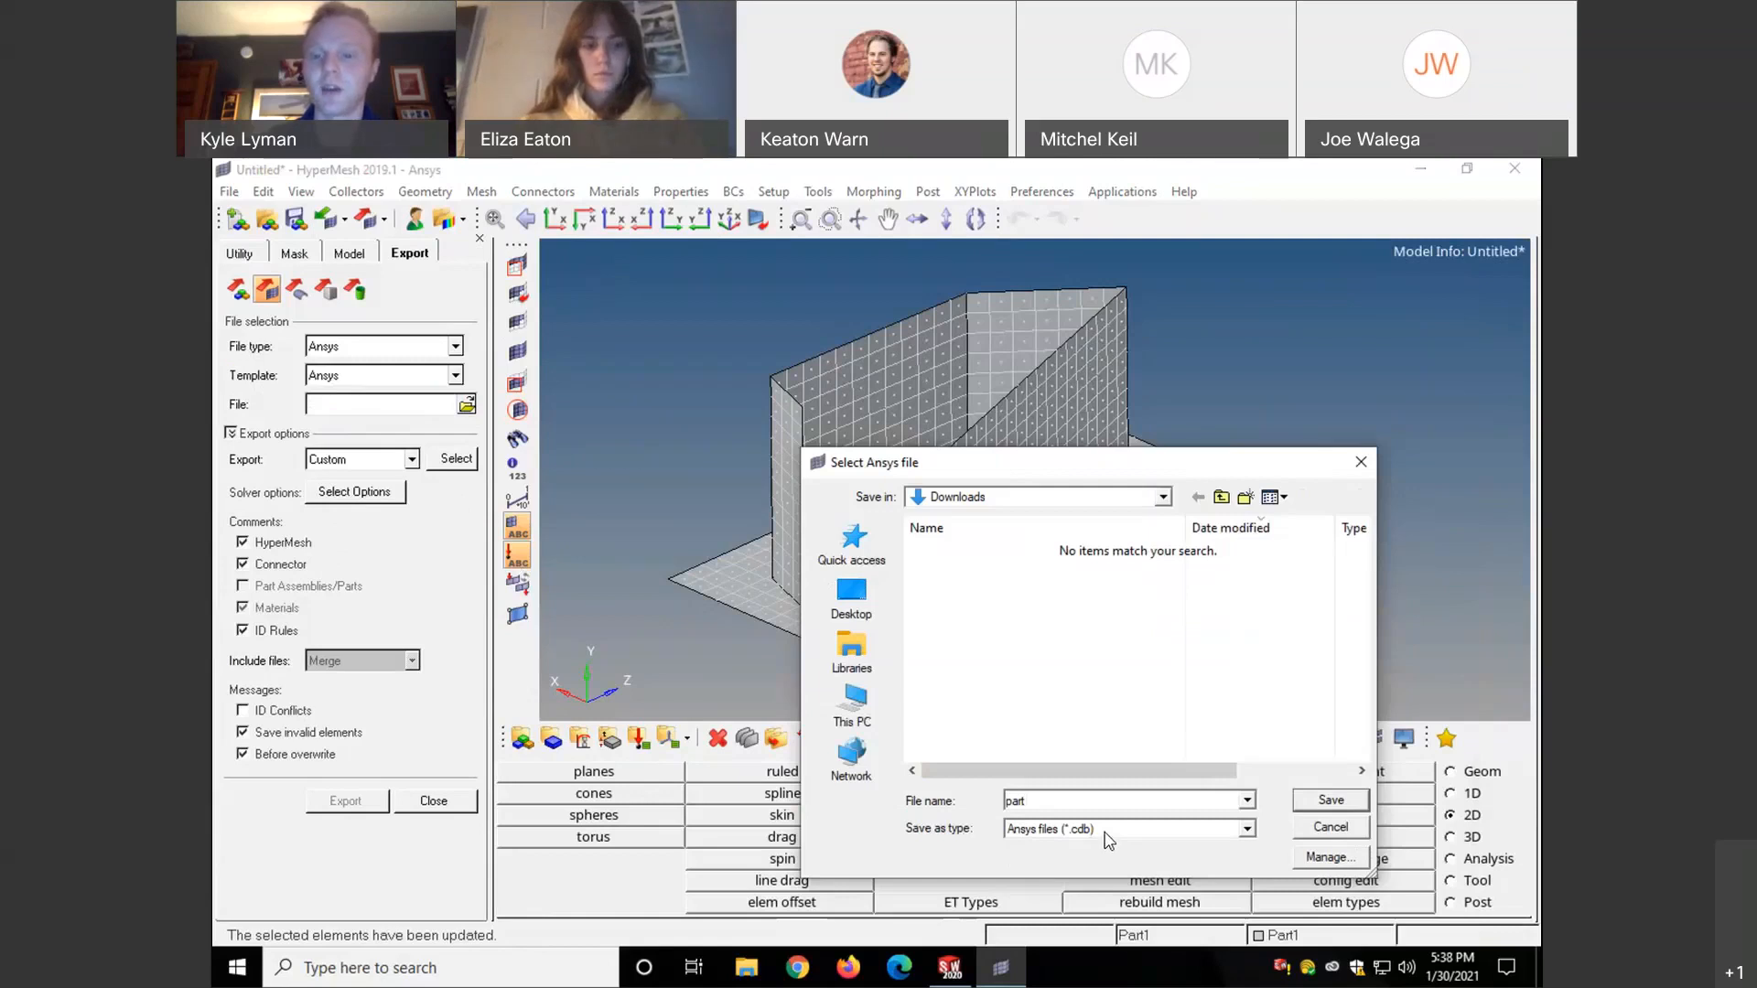
left_click(1330, 803)
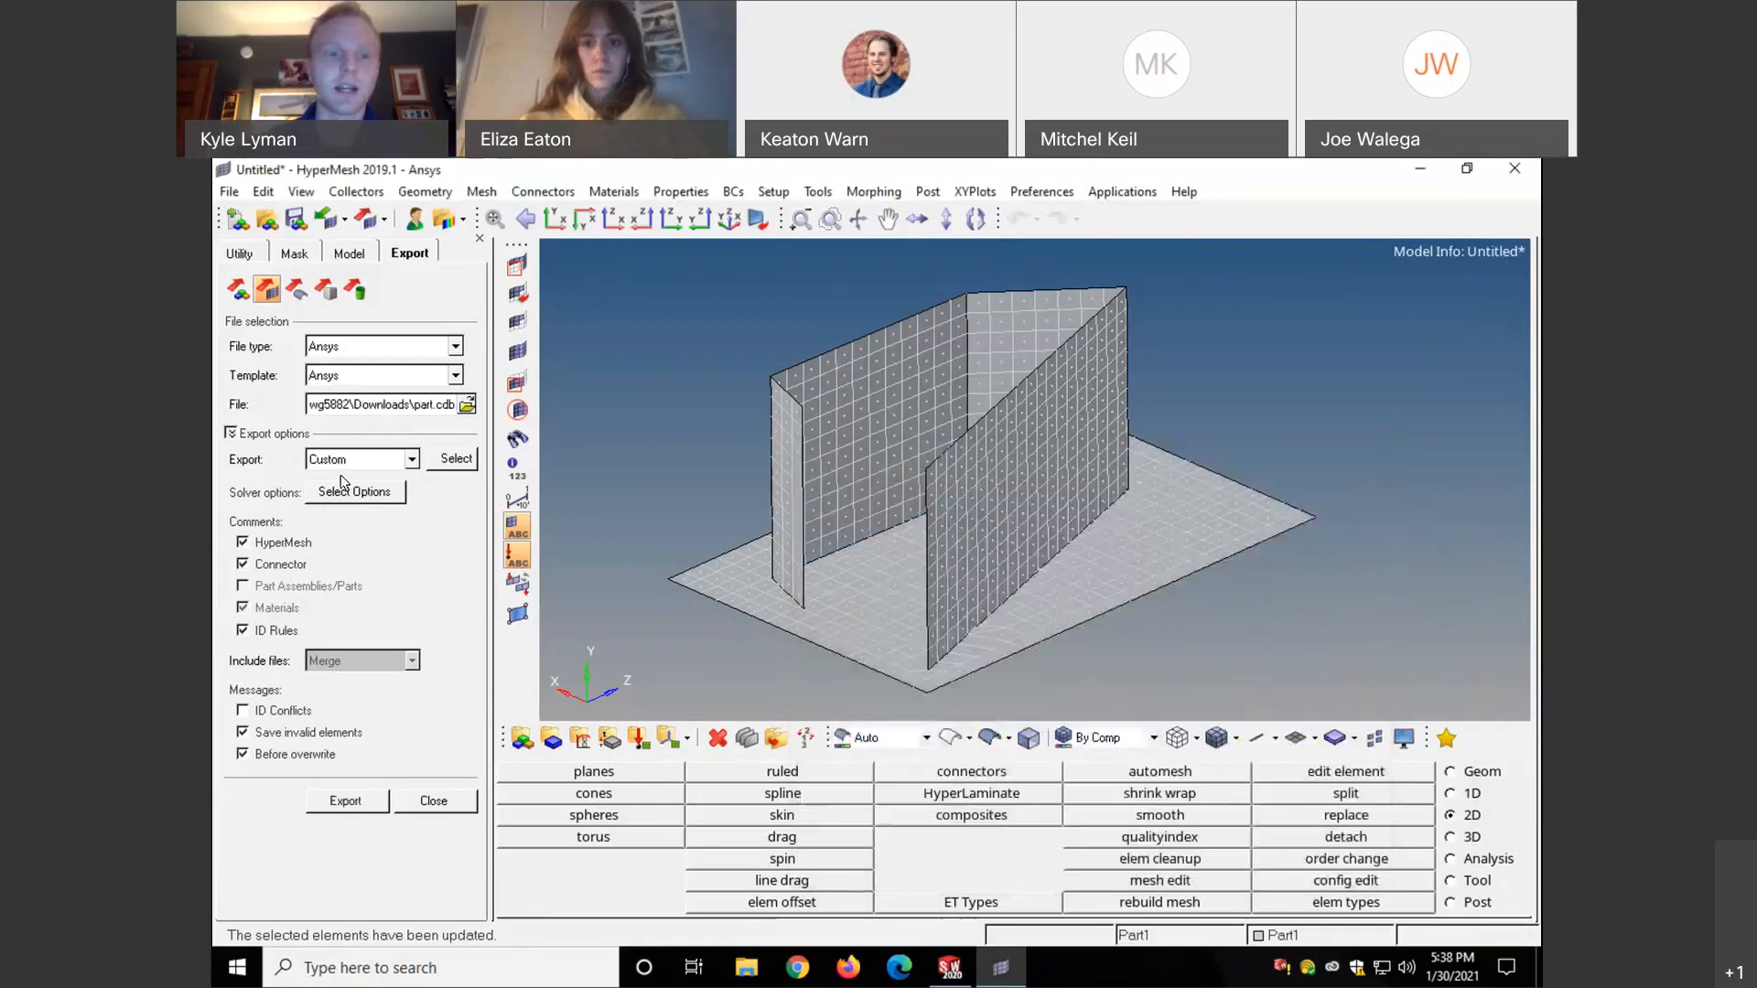
- Set the export scope to All and export the solver deck
left_click(408, 464)
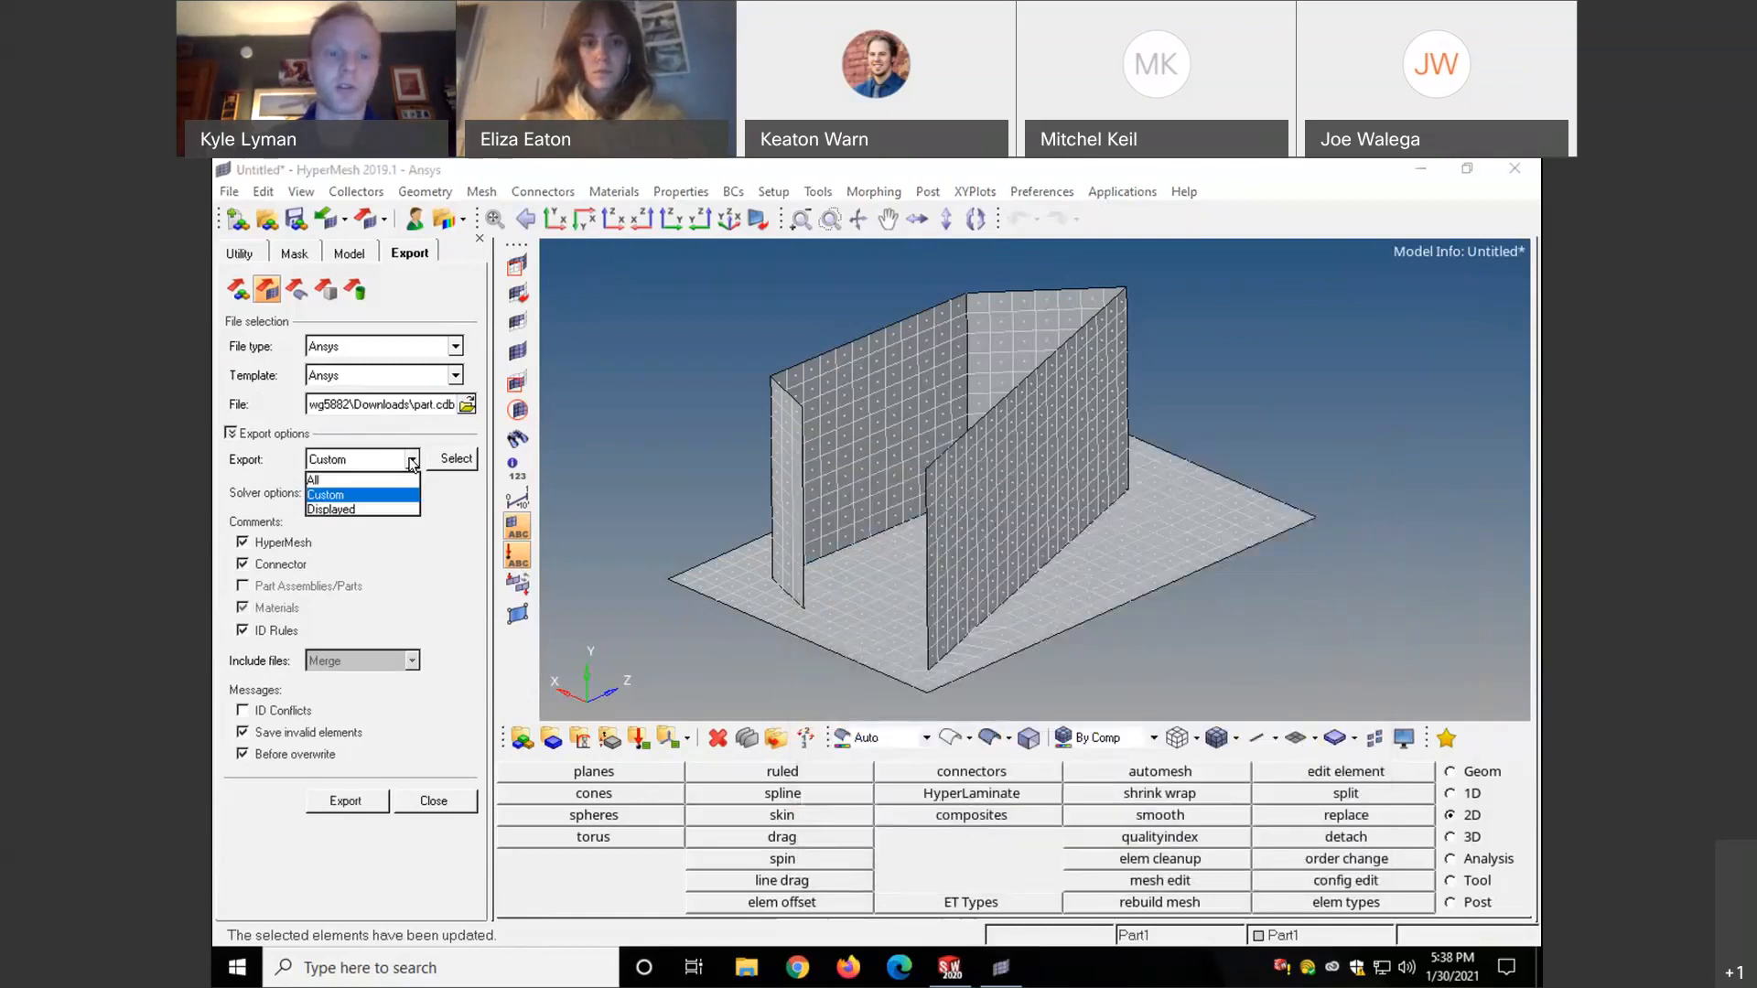
left_click(368, 480)
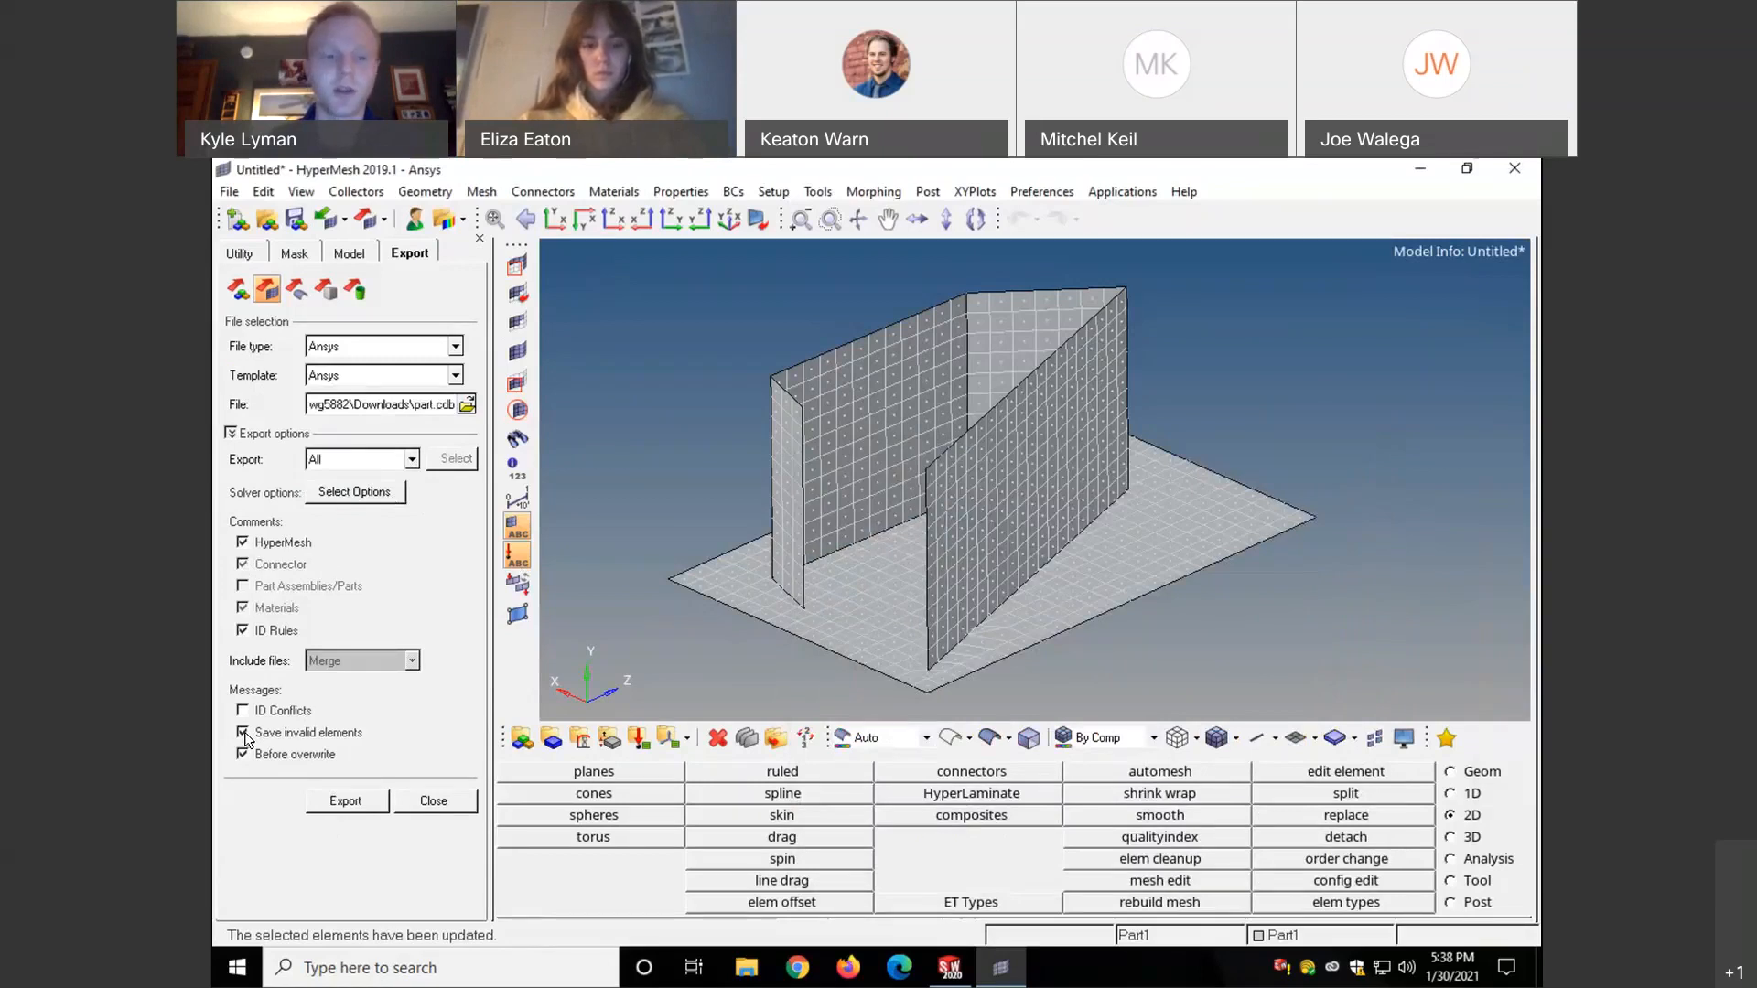
left_click(345, 806)
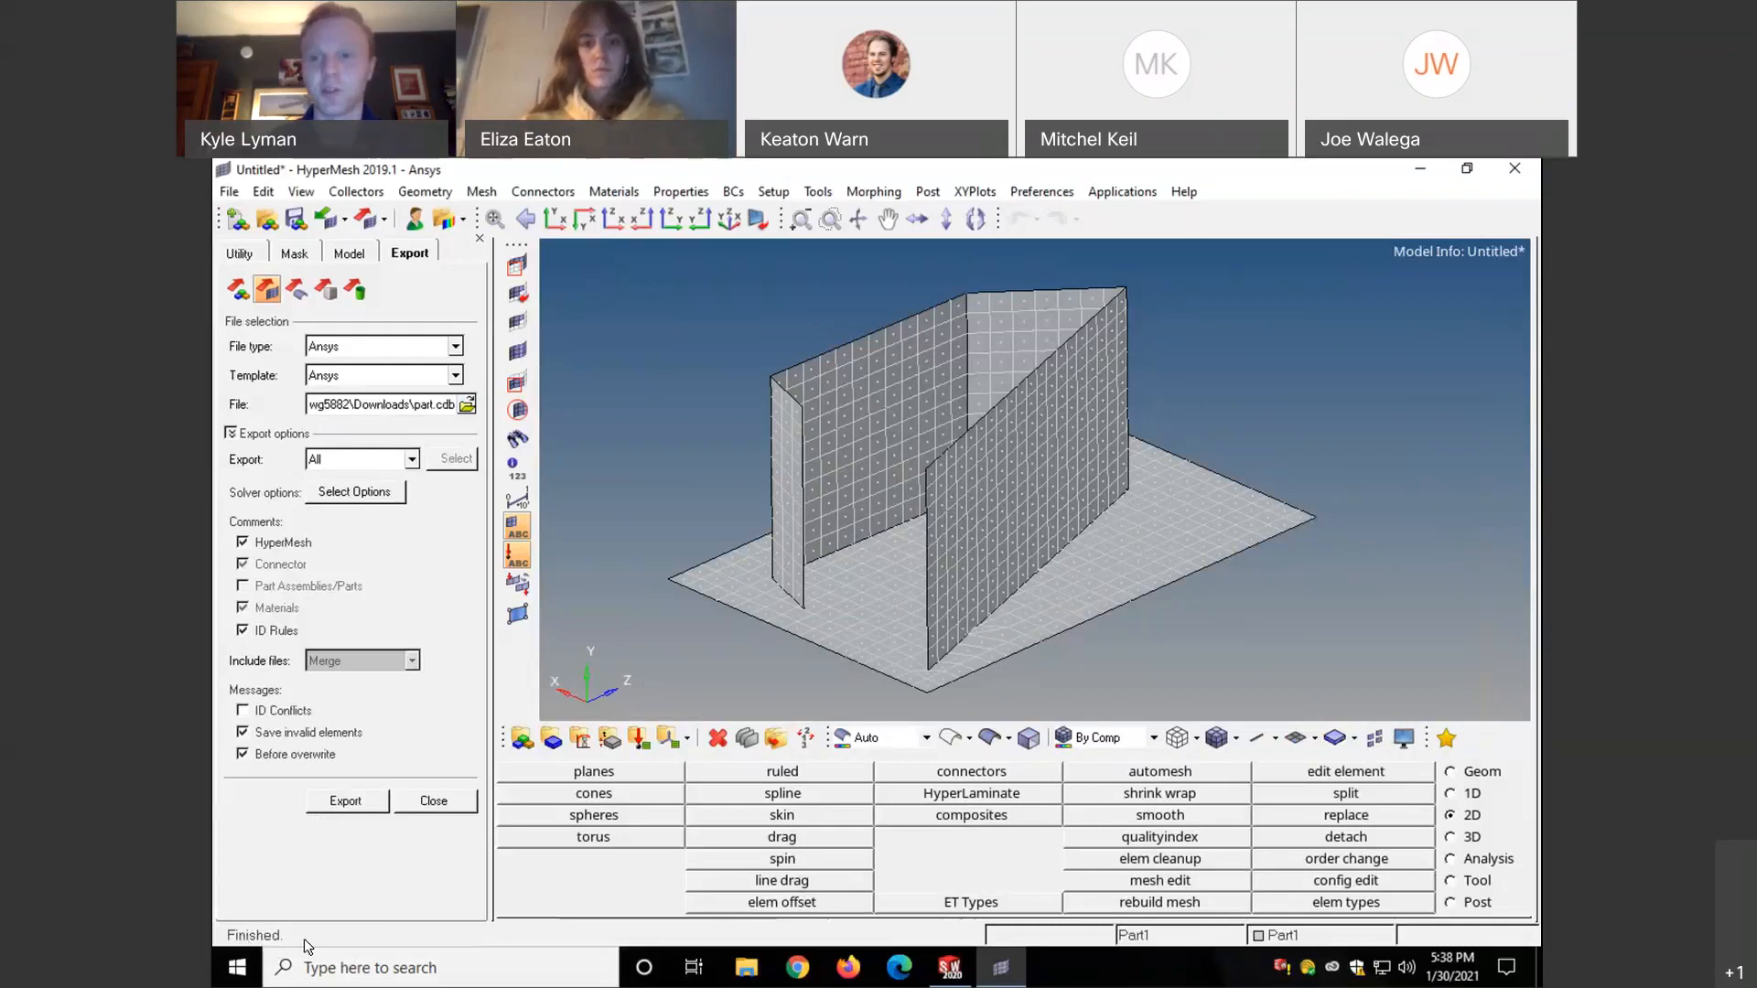
- Check the Downloads folder in File Explorer for the exported part.cdb file, then close the folder window
left_click(481, 971)
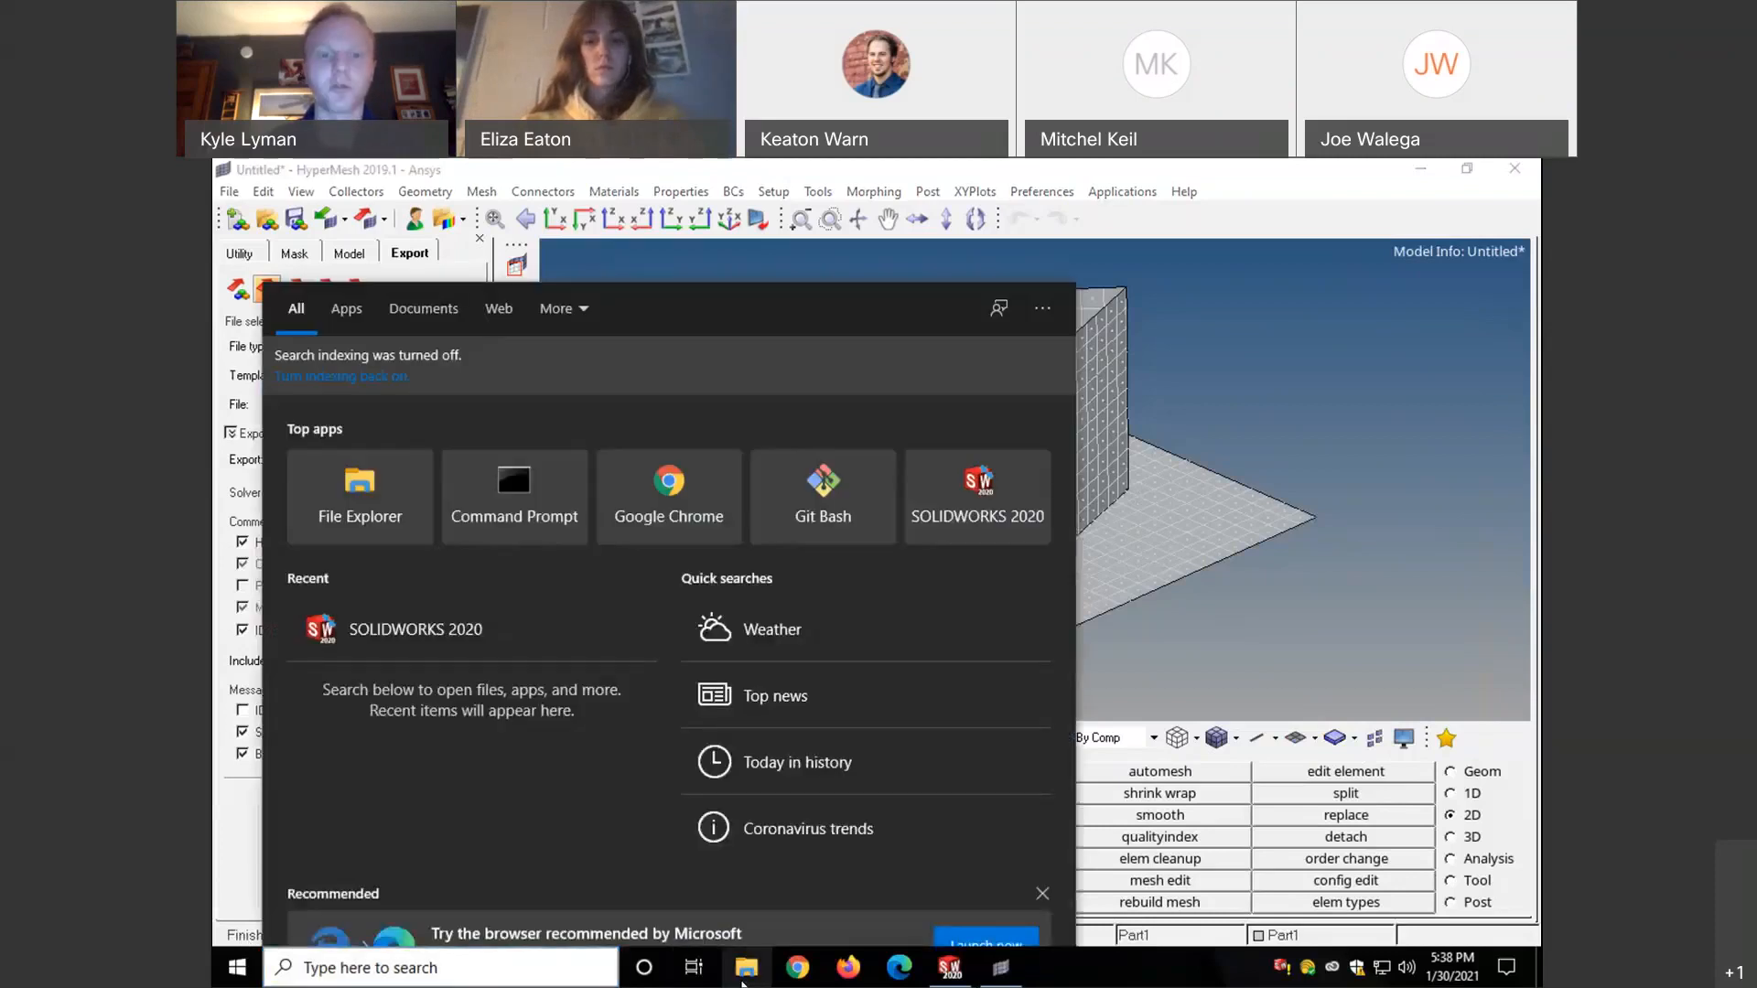
left_click(346, 491)
left_click(567, 480)
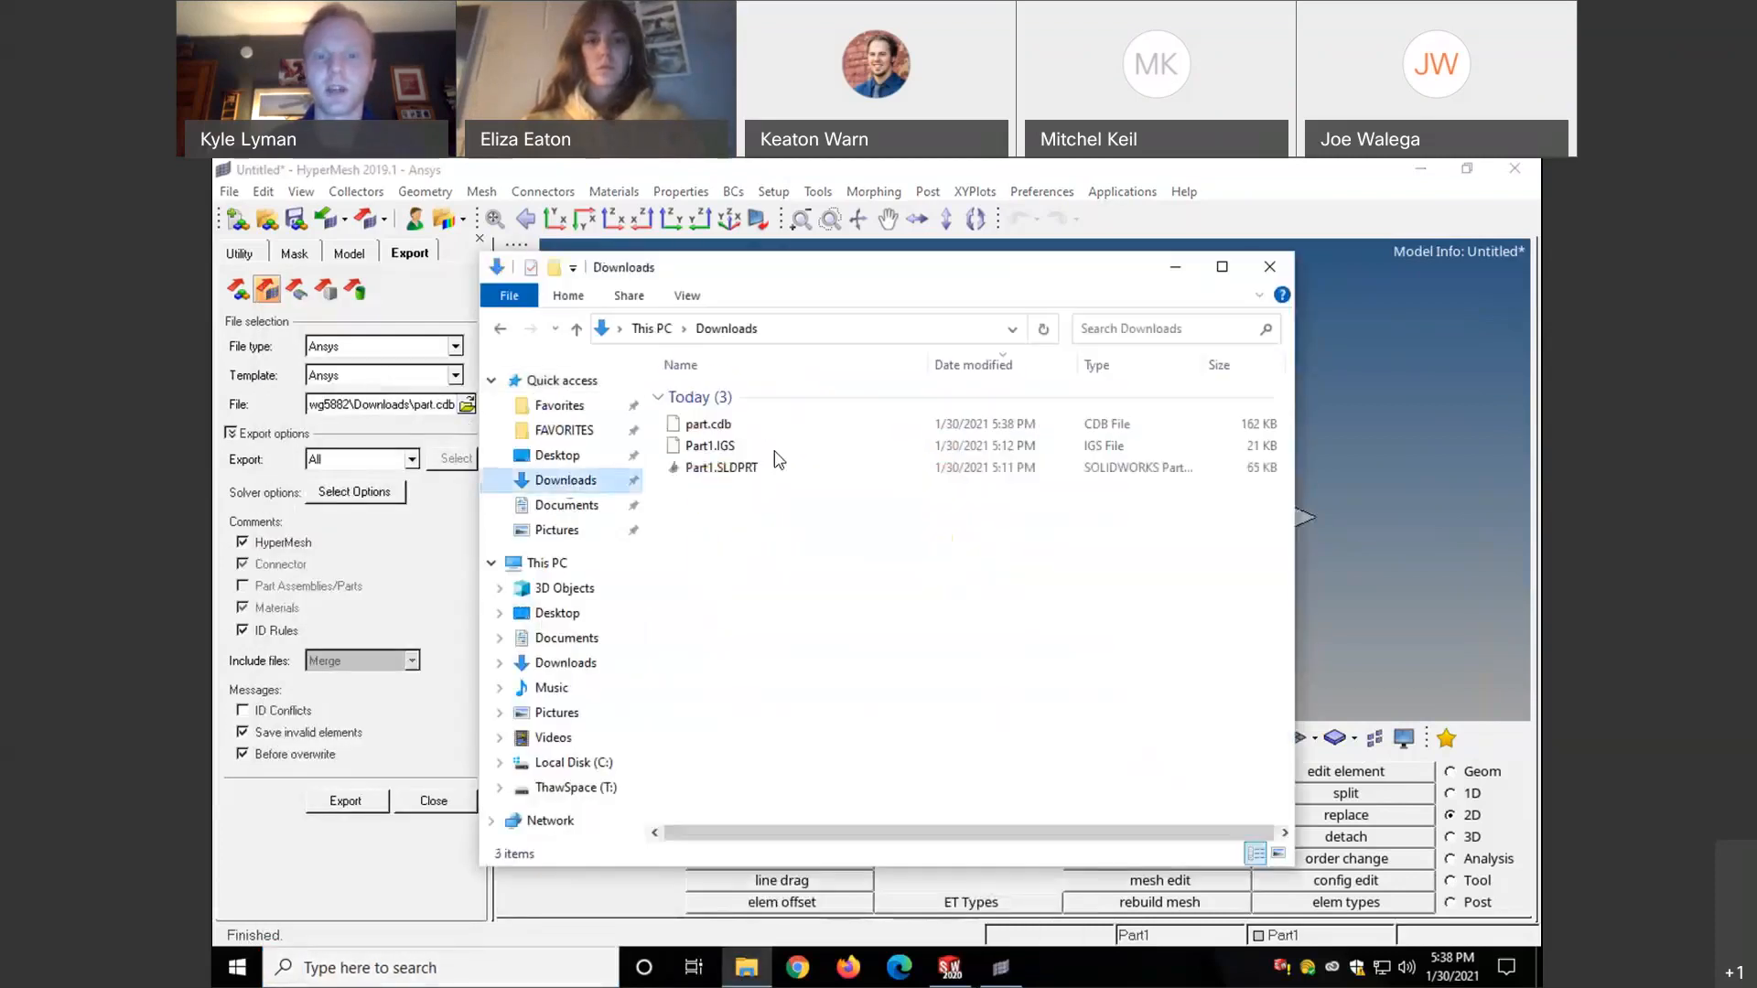
left_click(774, 425)
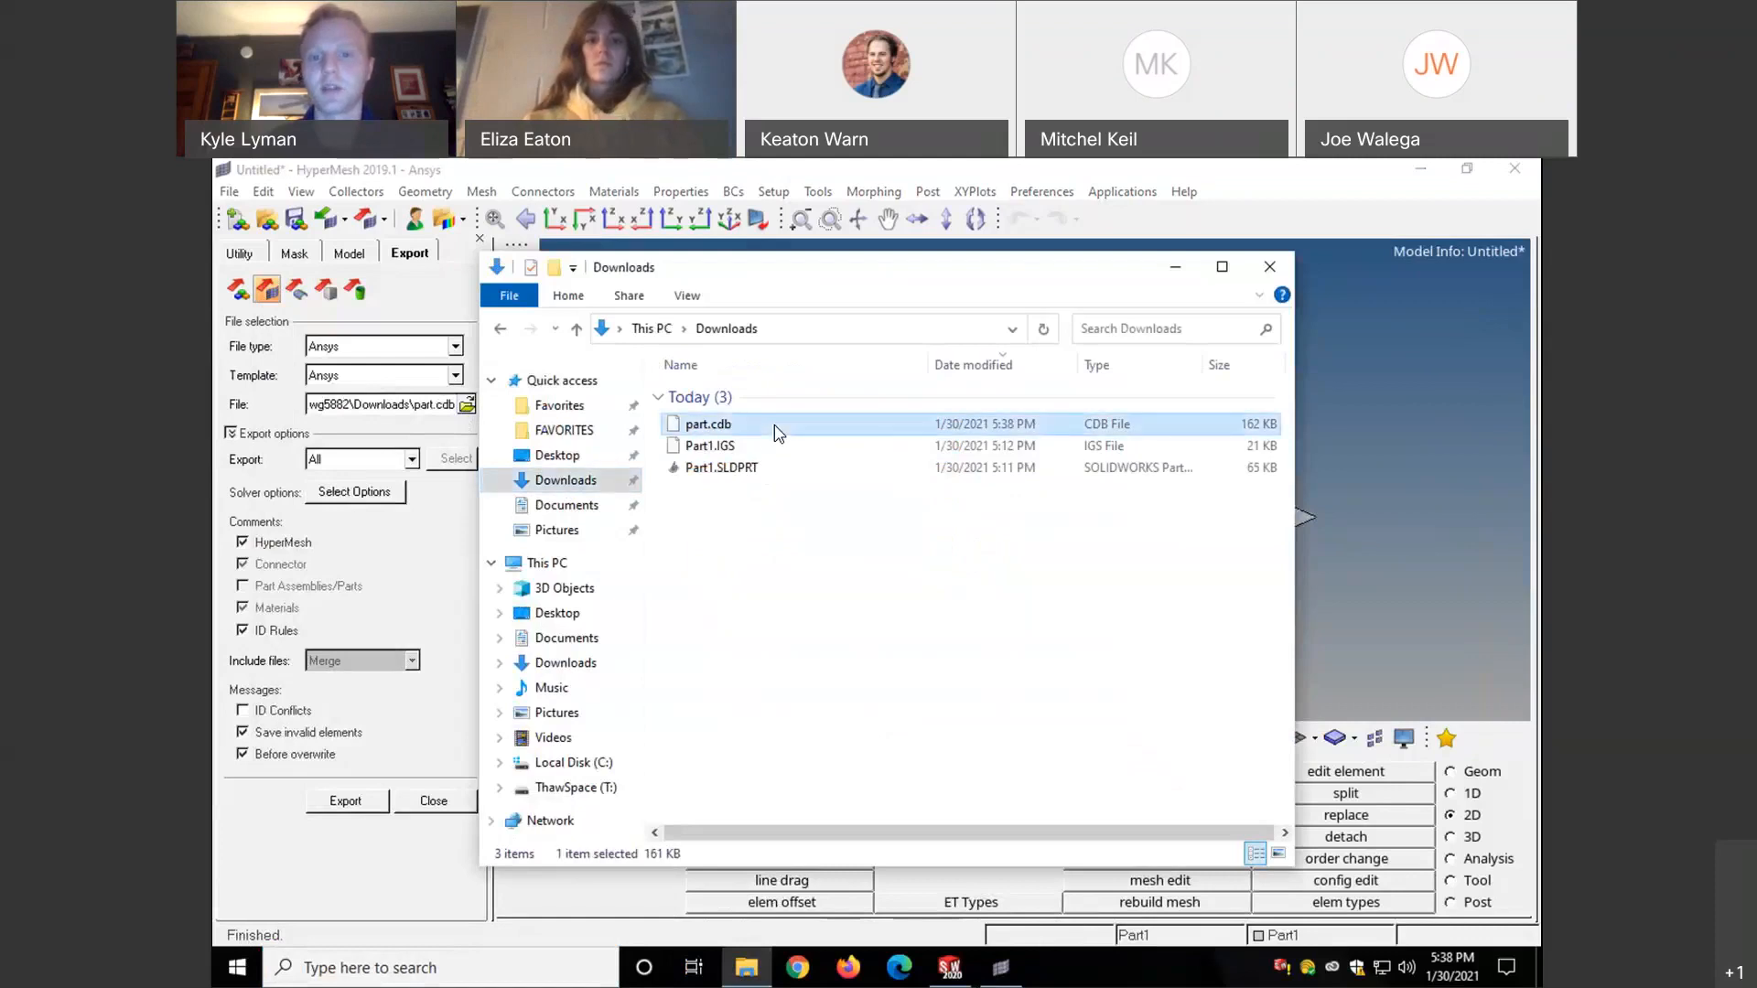
left_click(1175, 267)
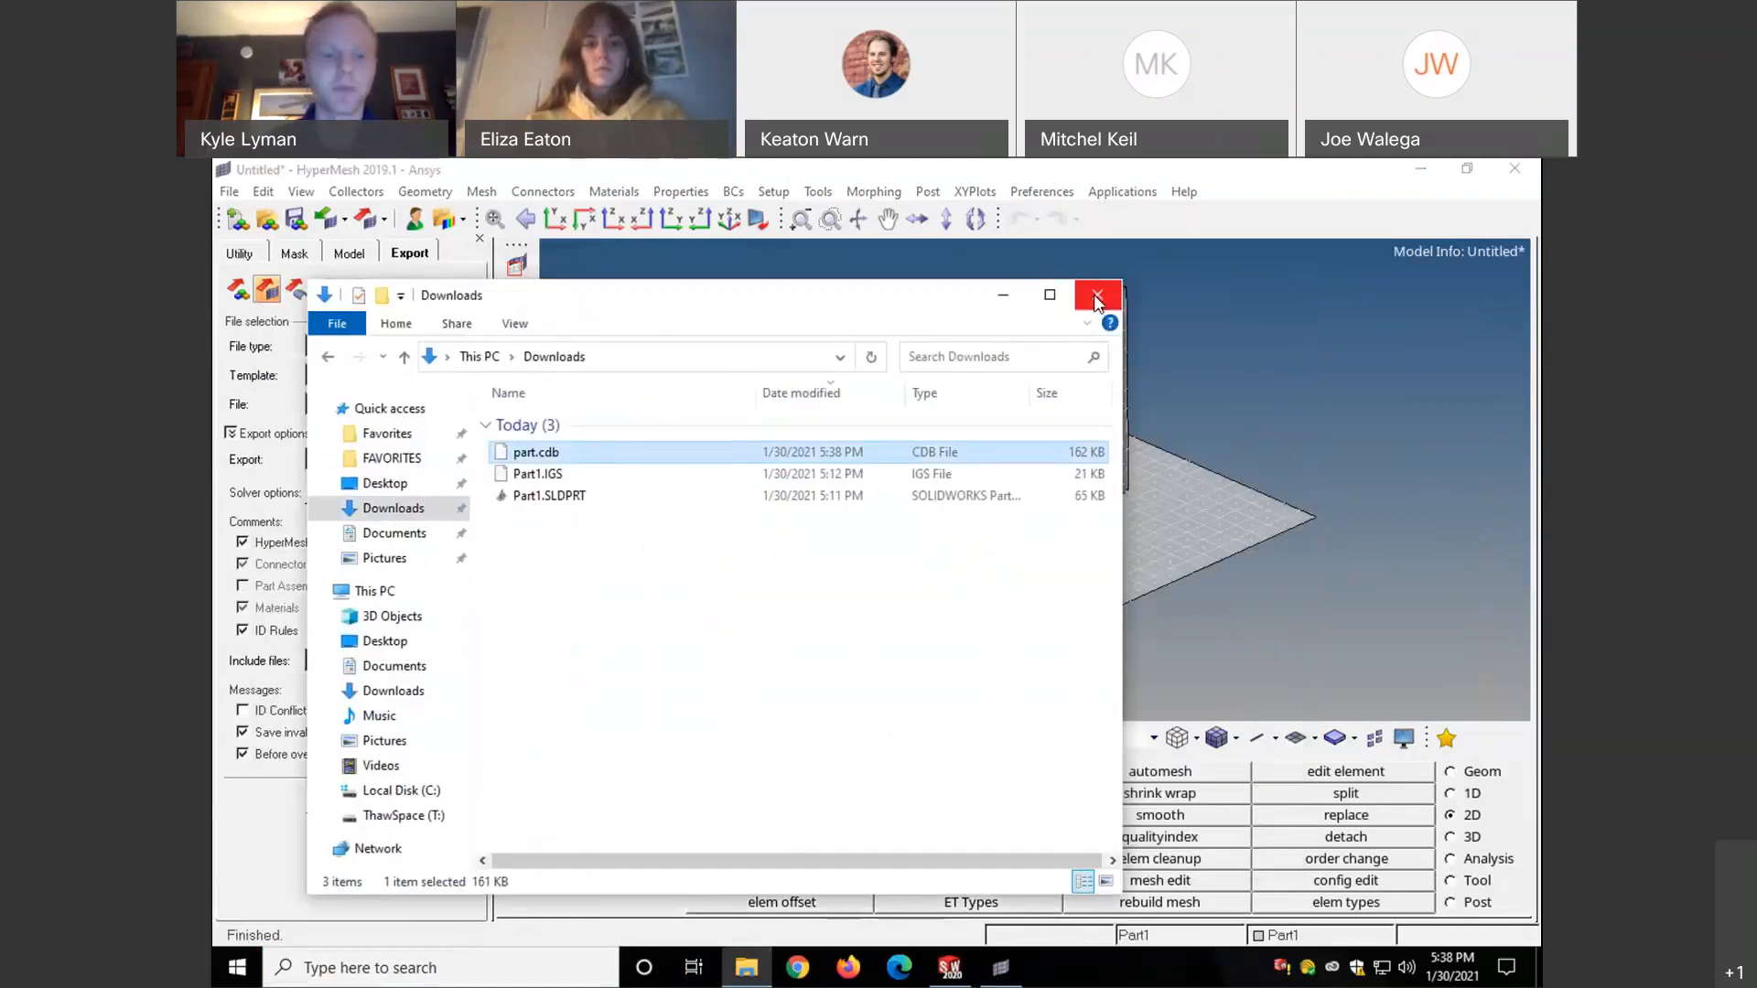
- Launch Ansys Workbench 2019 R2 and allow its licensing and Workbench applications through the Windows firewall
left_click(366, 970)
type("workbench")
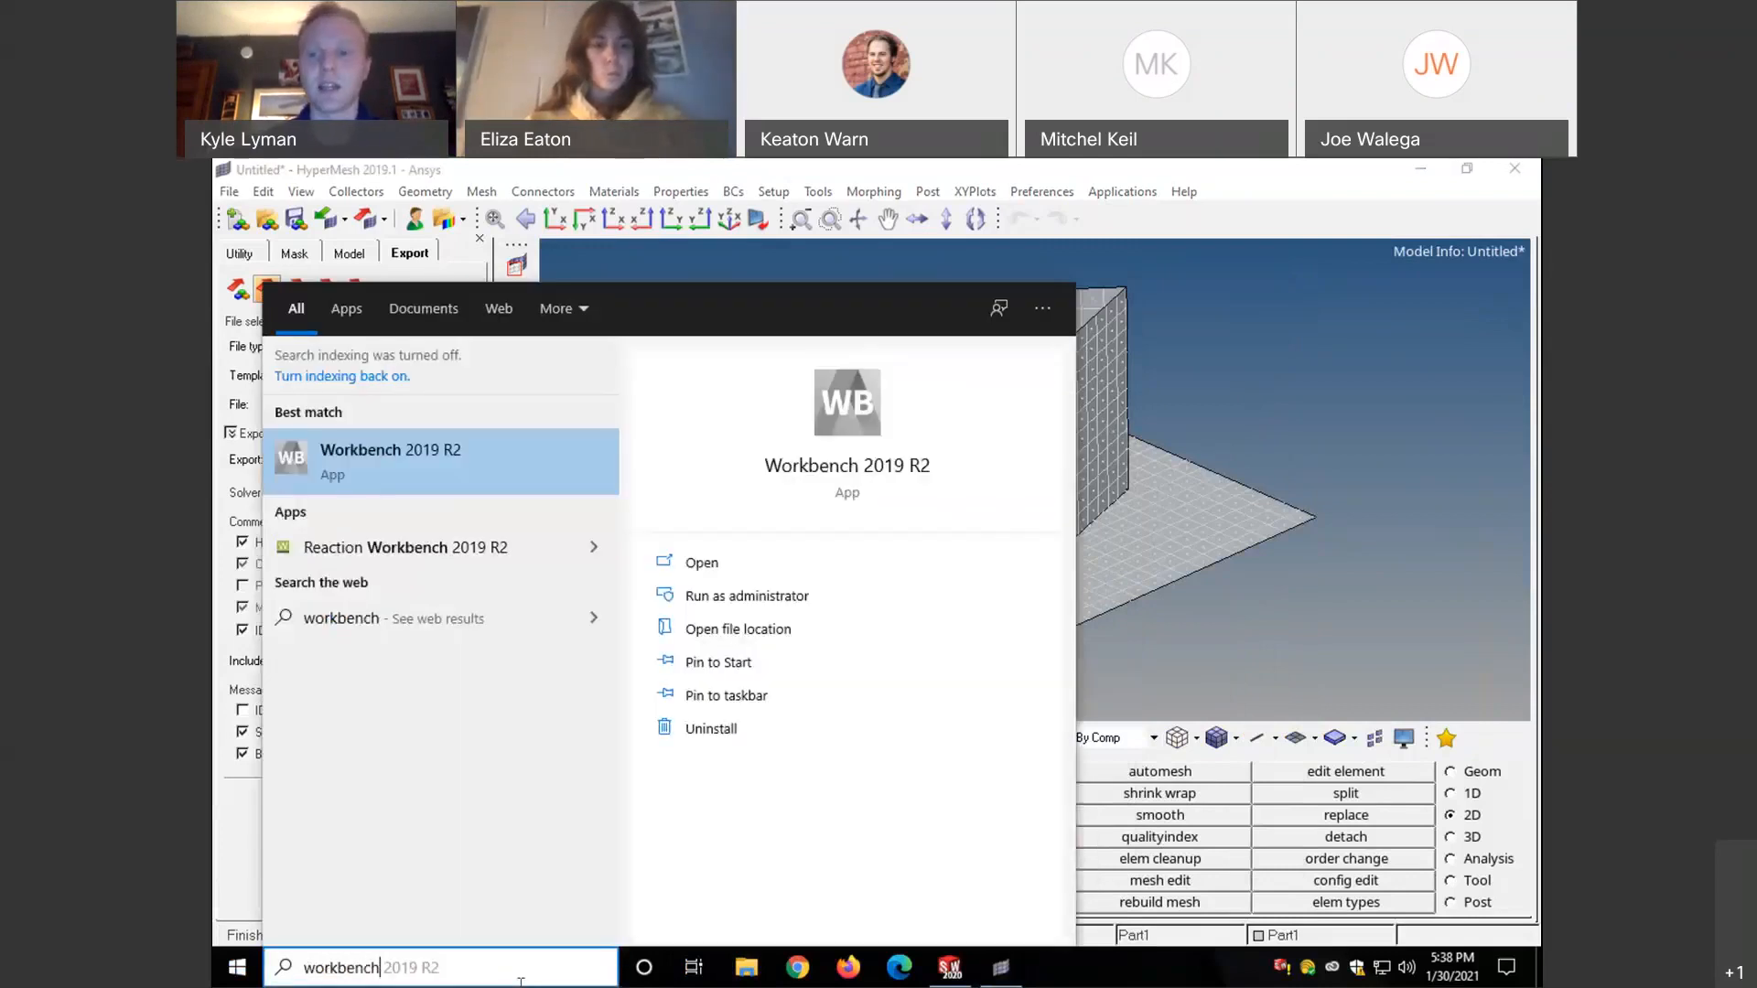
key("Escape")
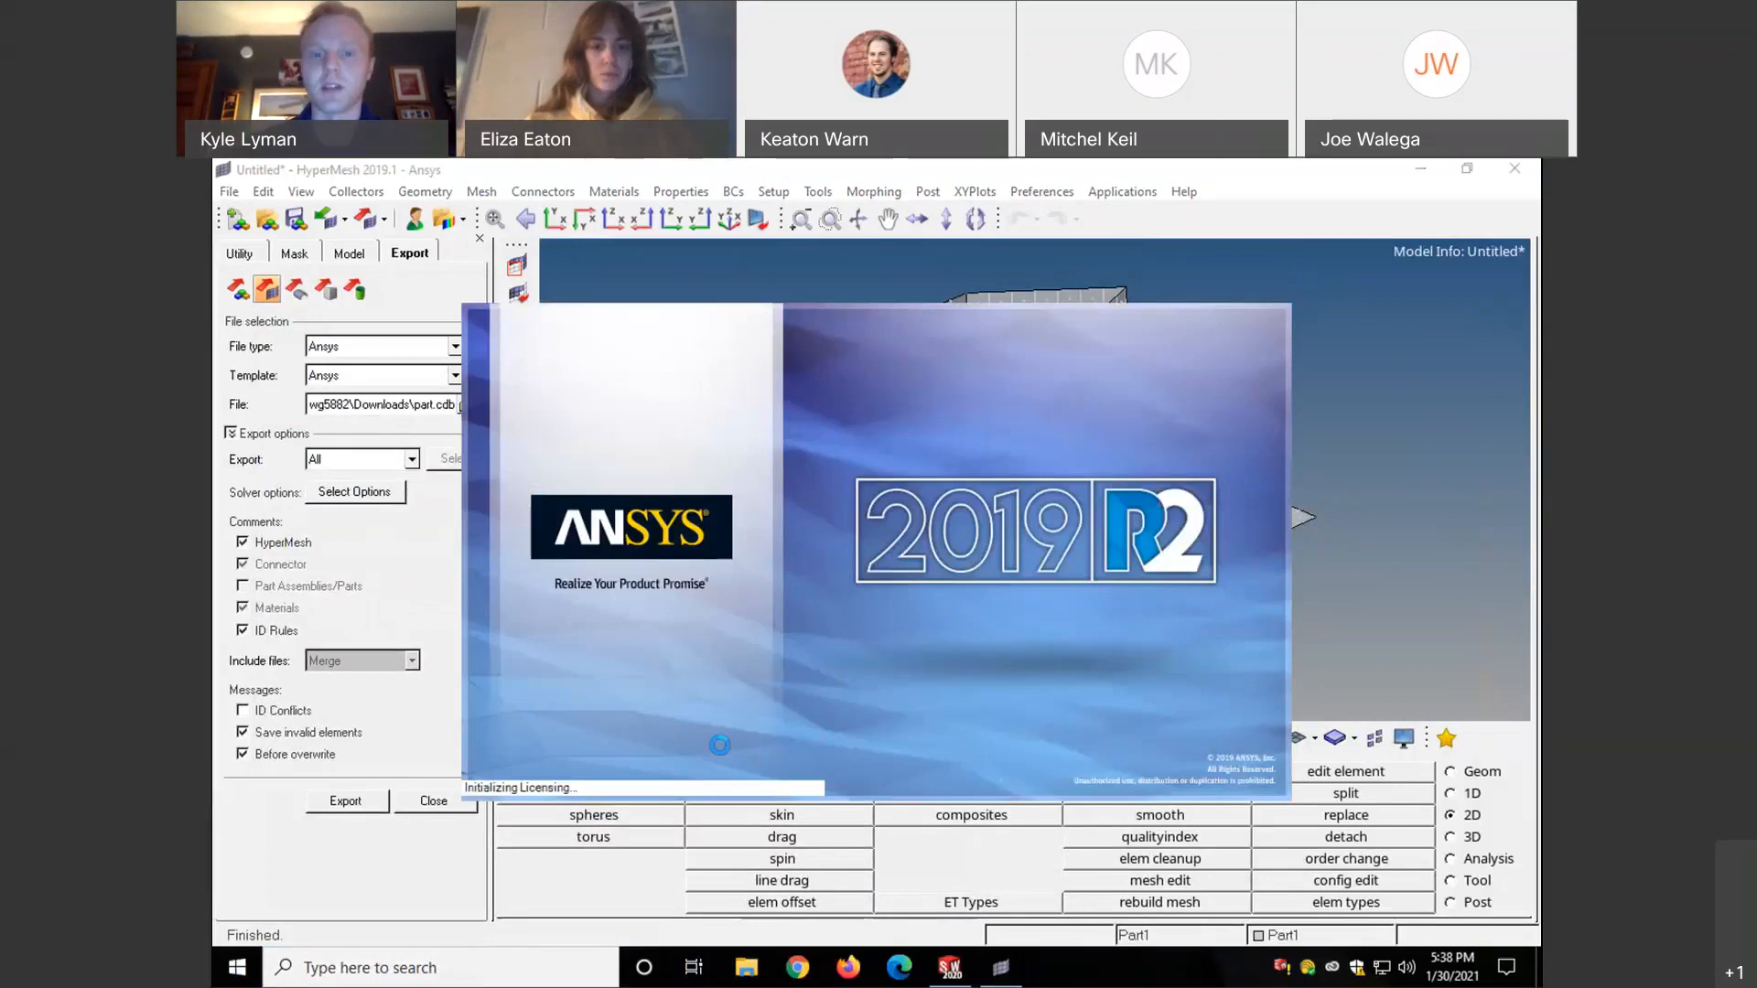
left_click(995, 776)
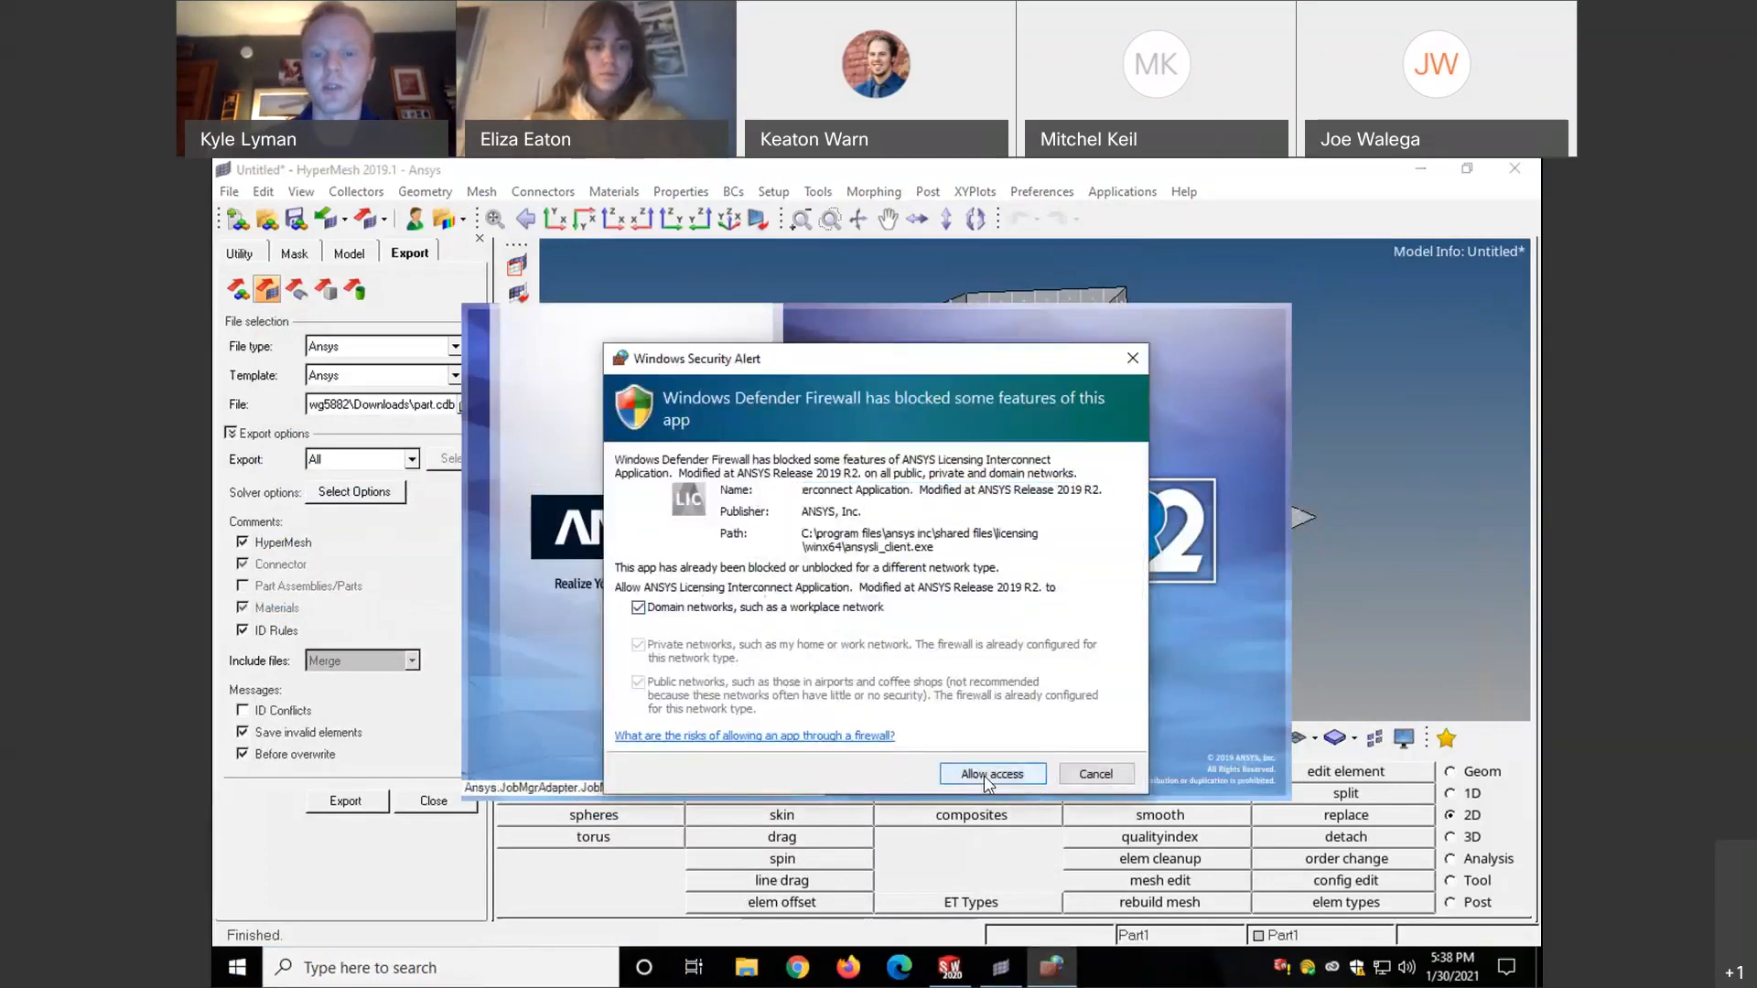
left_click(998, 777)
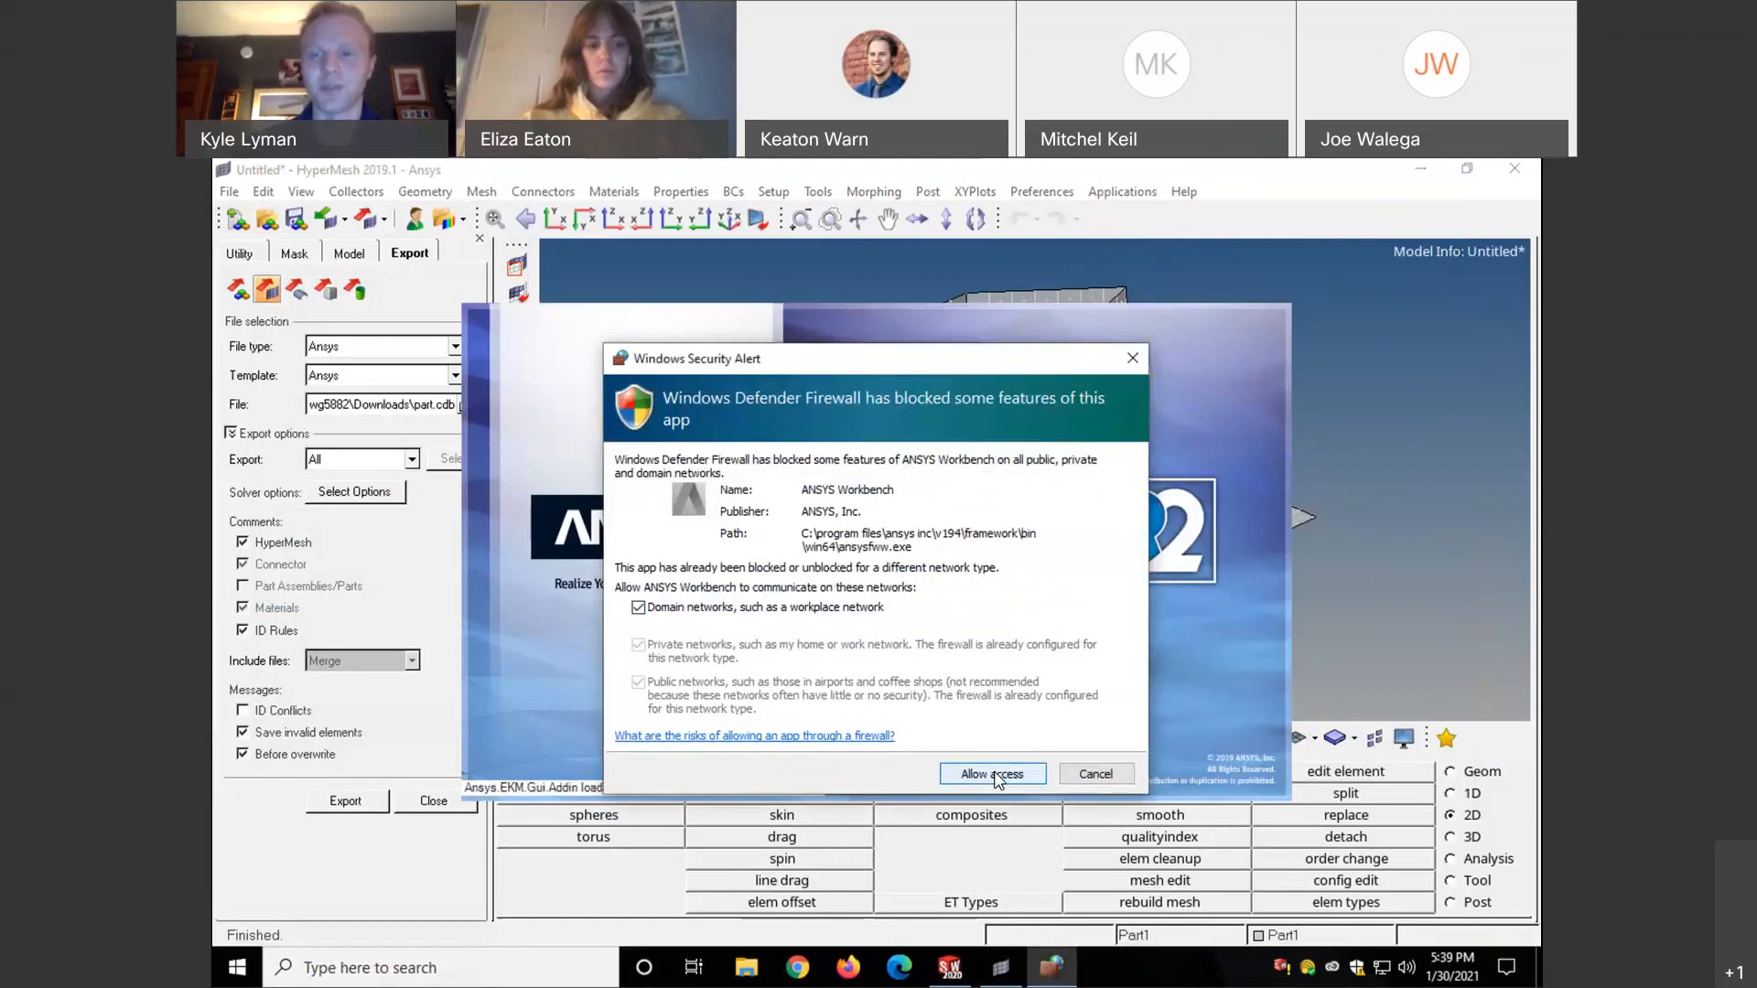
left_click(995, 776)
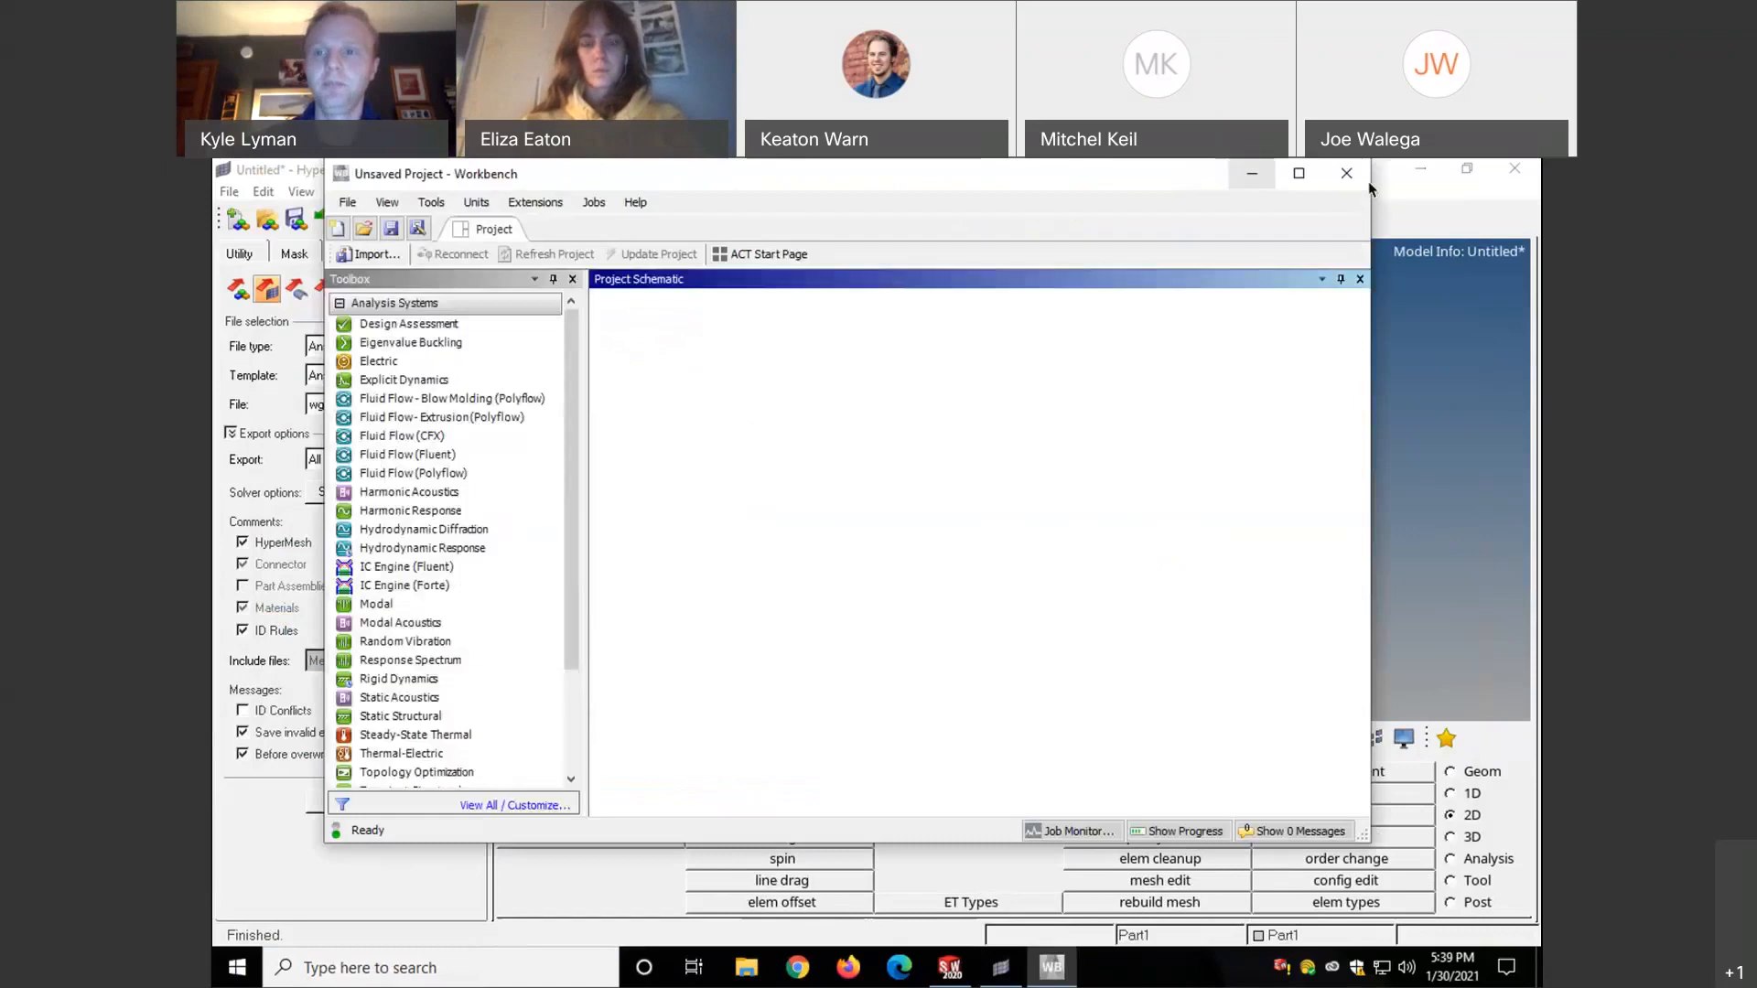
- Maximize the Workbench window and add an External Model system and a separate ACP (Pre) system to the project schematic
left_click(1299, 174)
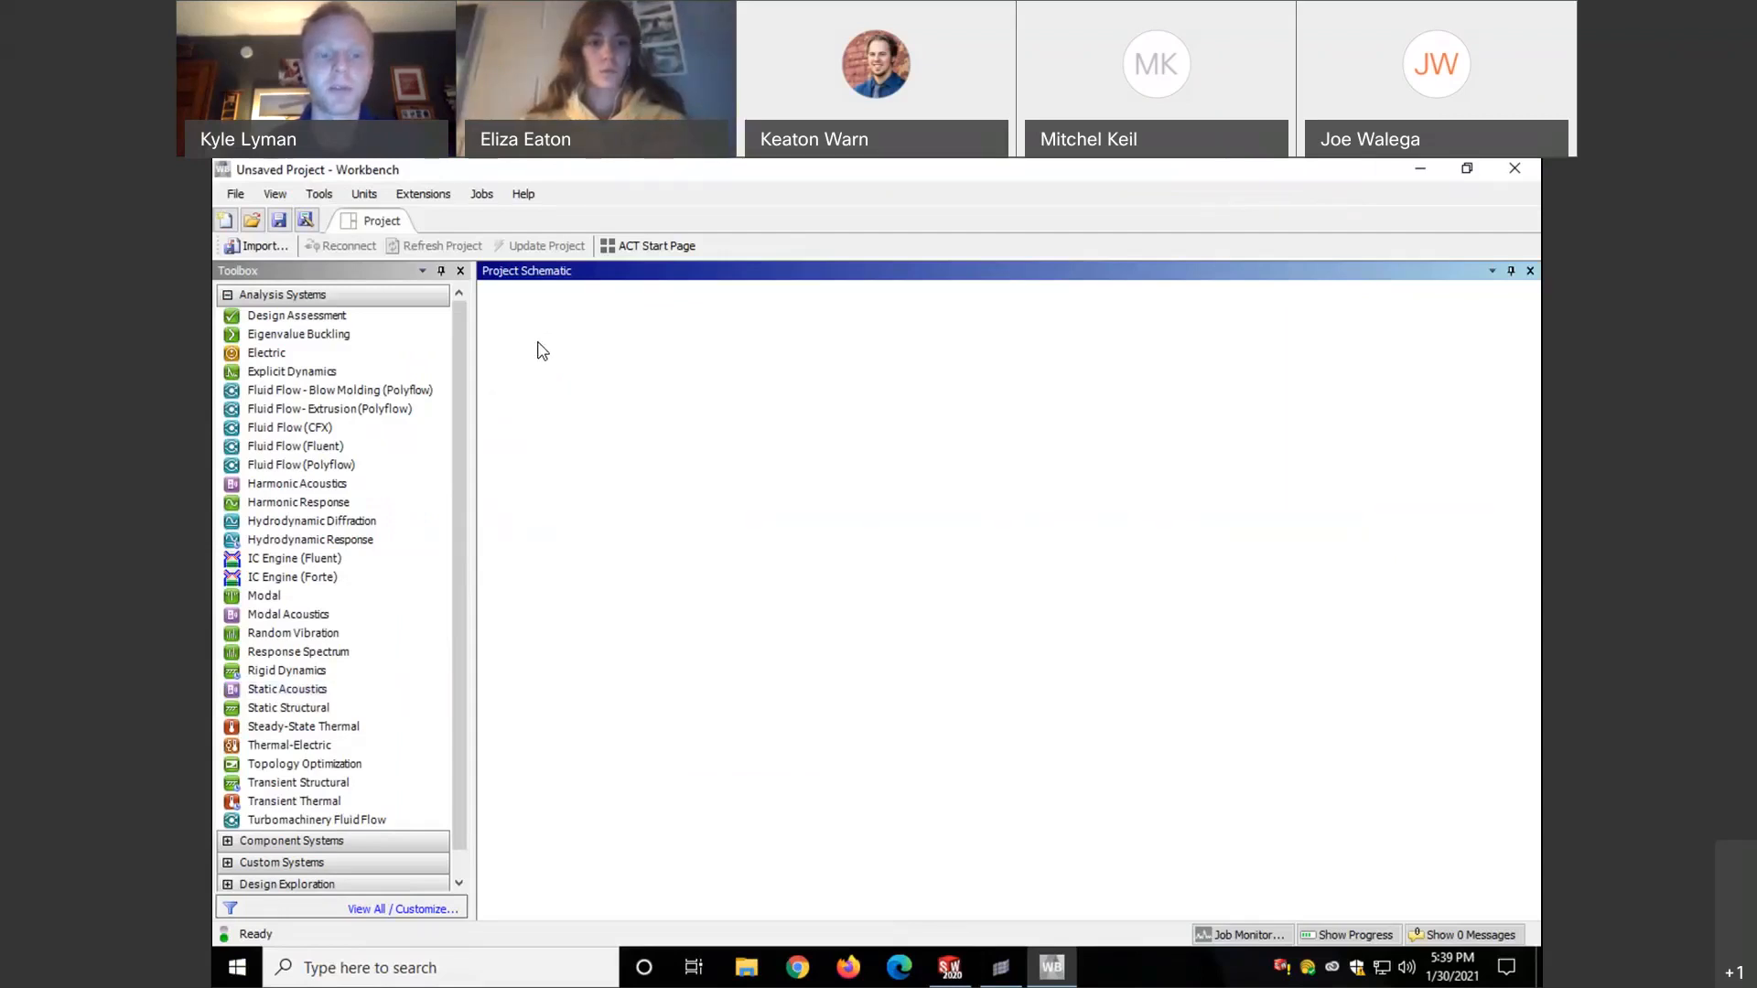
left_click(227, 294)
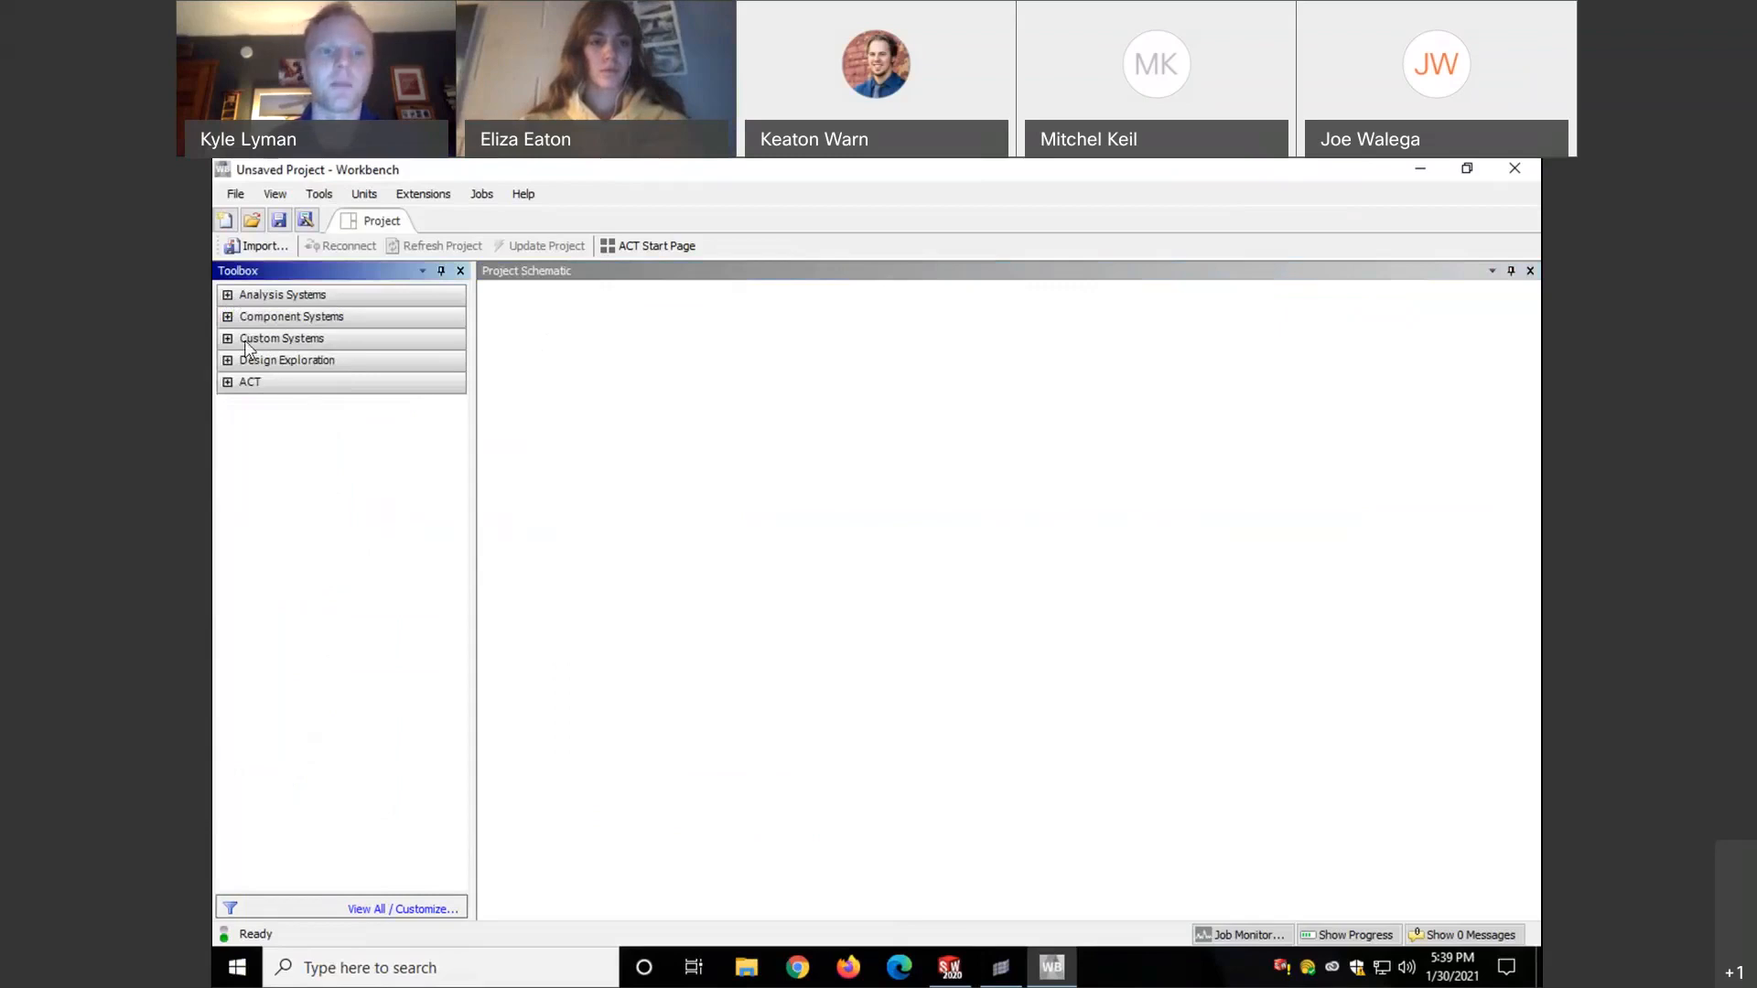
left_click(228, 295)
left_click(228, 841)
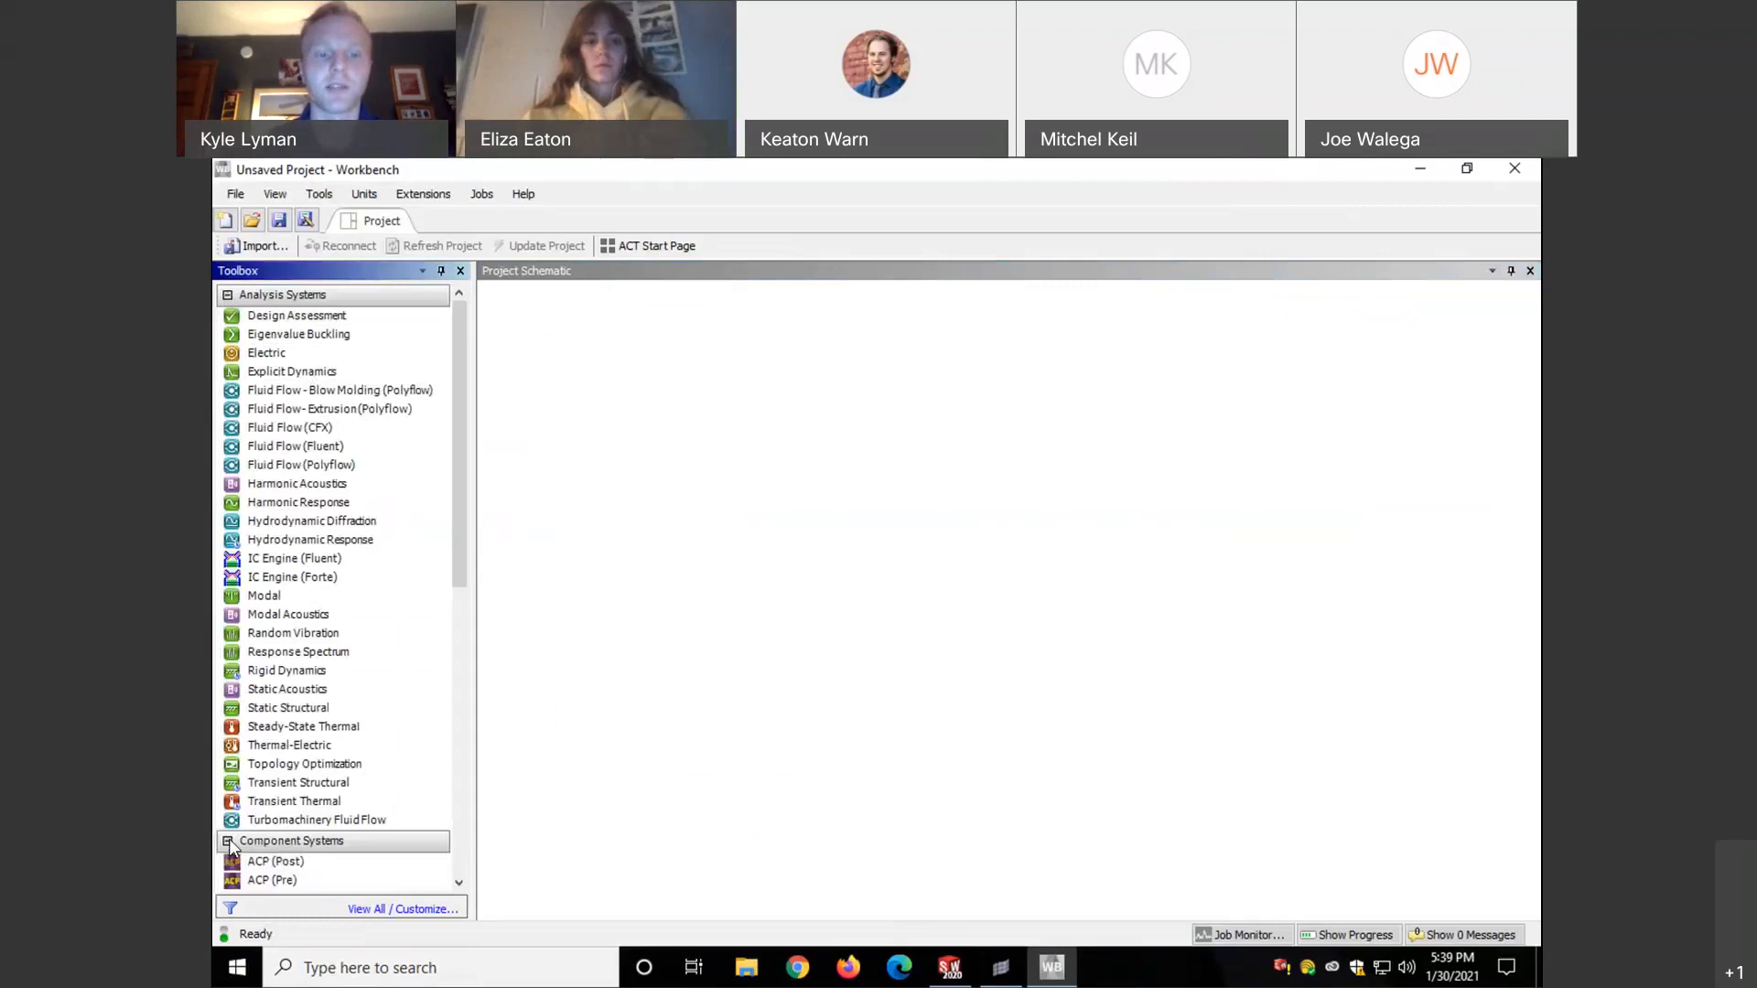
scroll(465, 627, "down", 3)
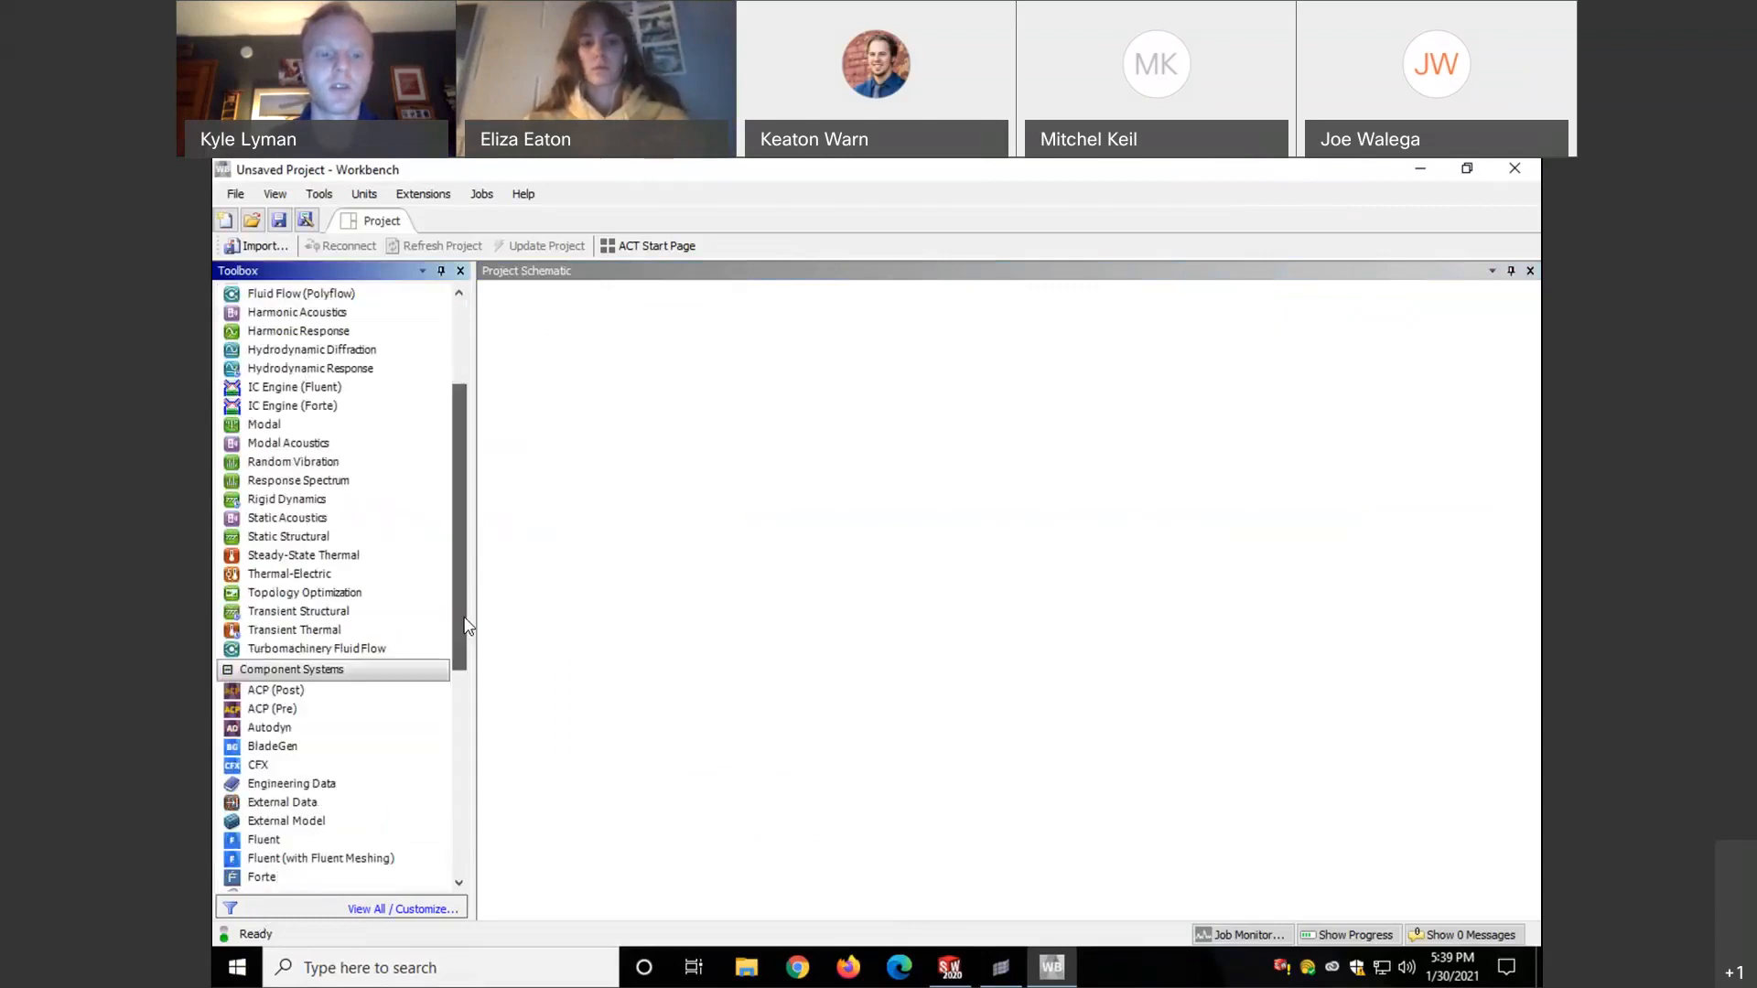
scroll(483, 693, "down", 5)
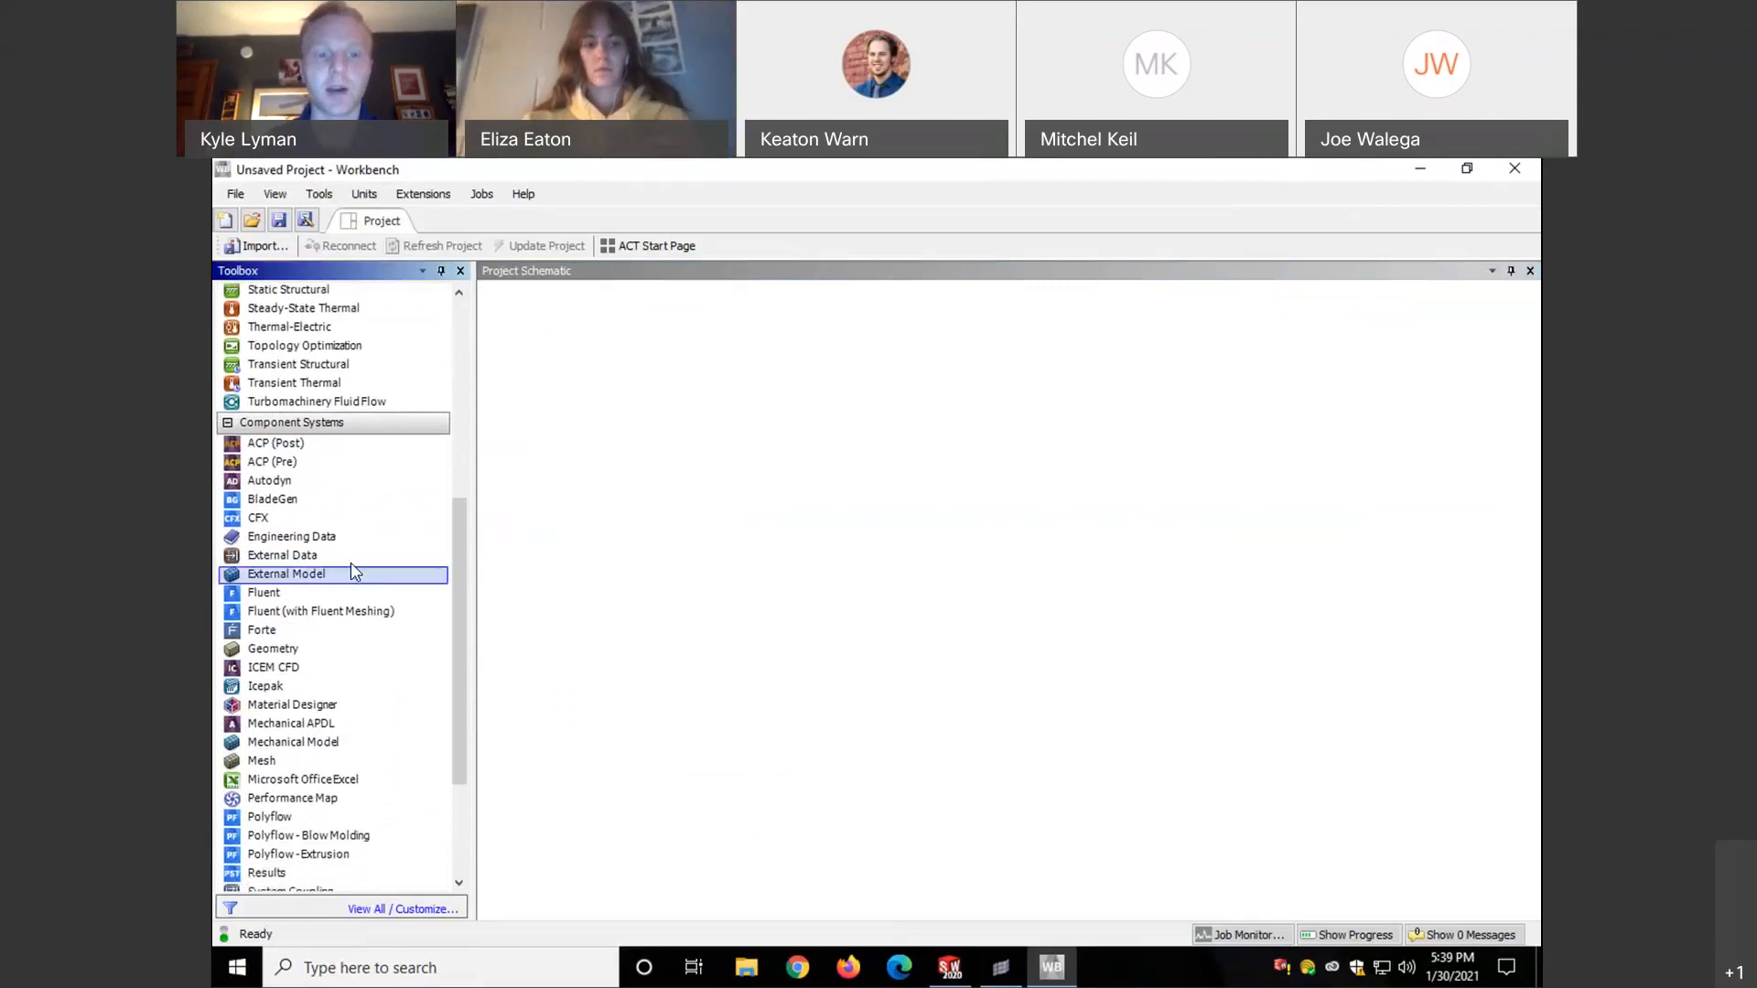
left_click_drag(351, 584, 602, 394)
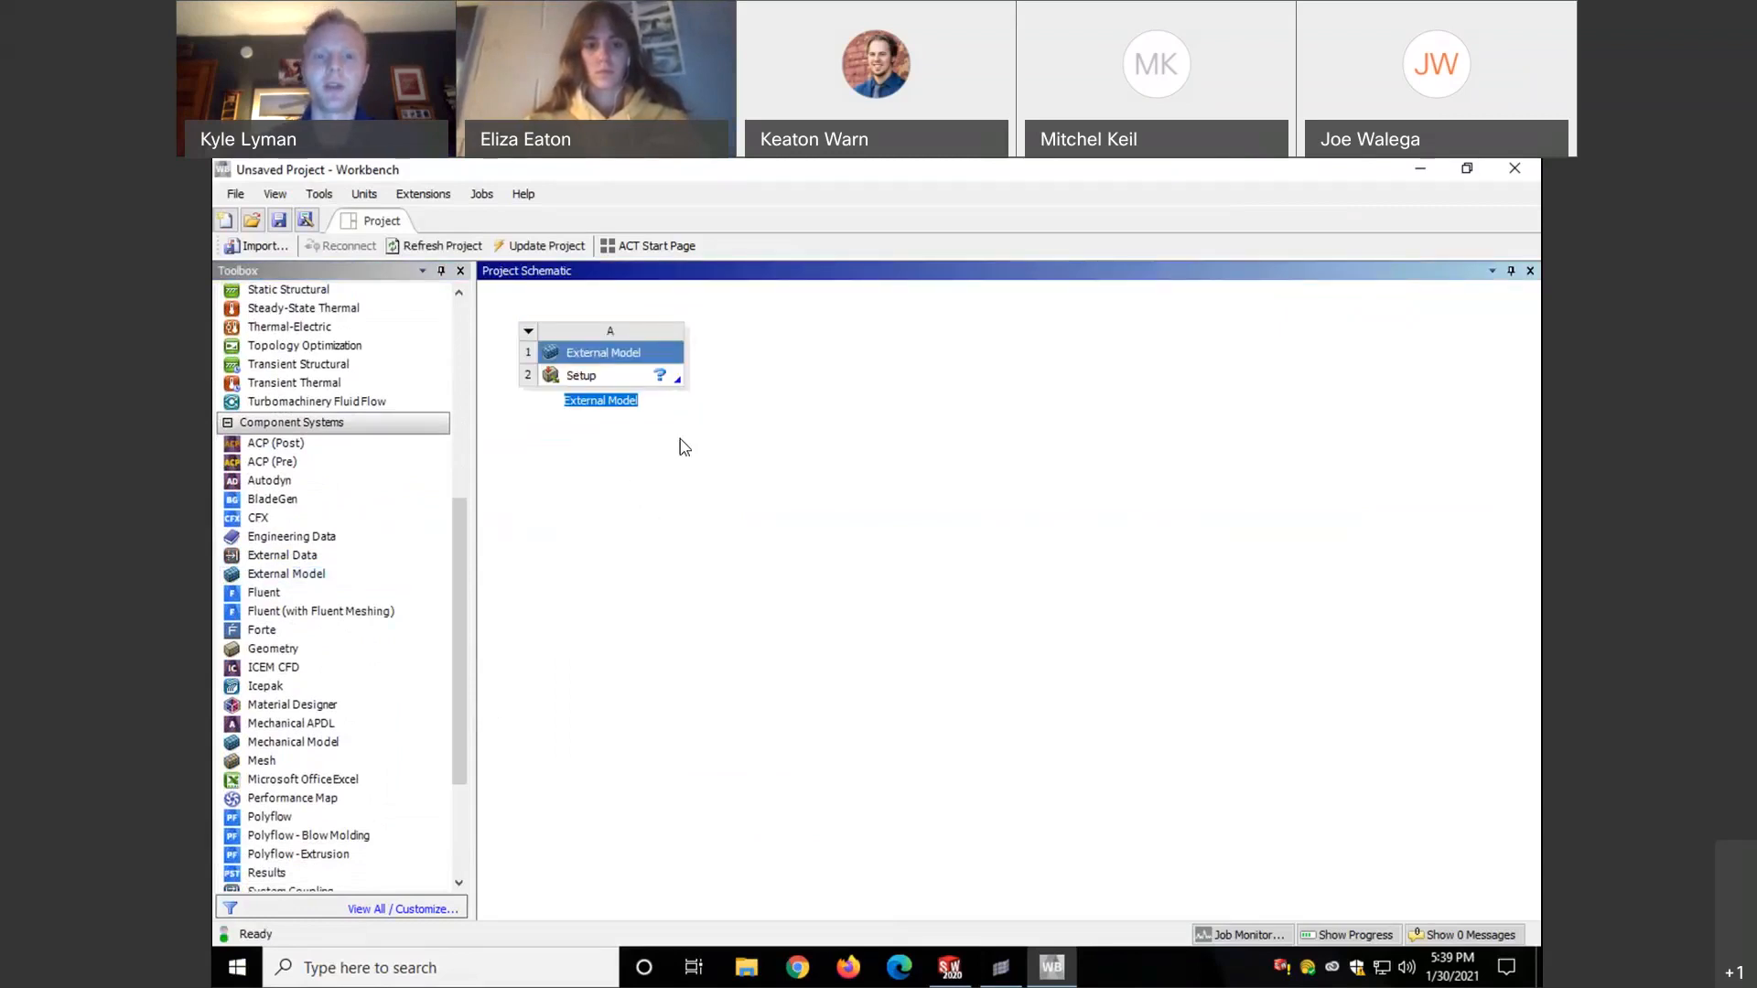
left_click(619, 361)
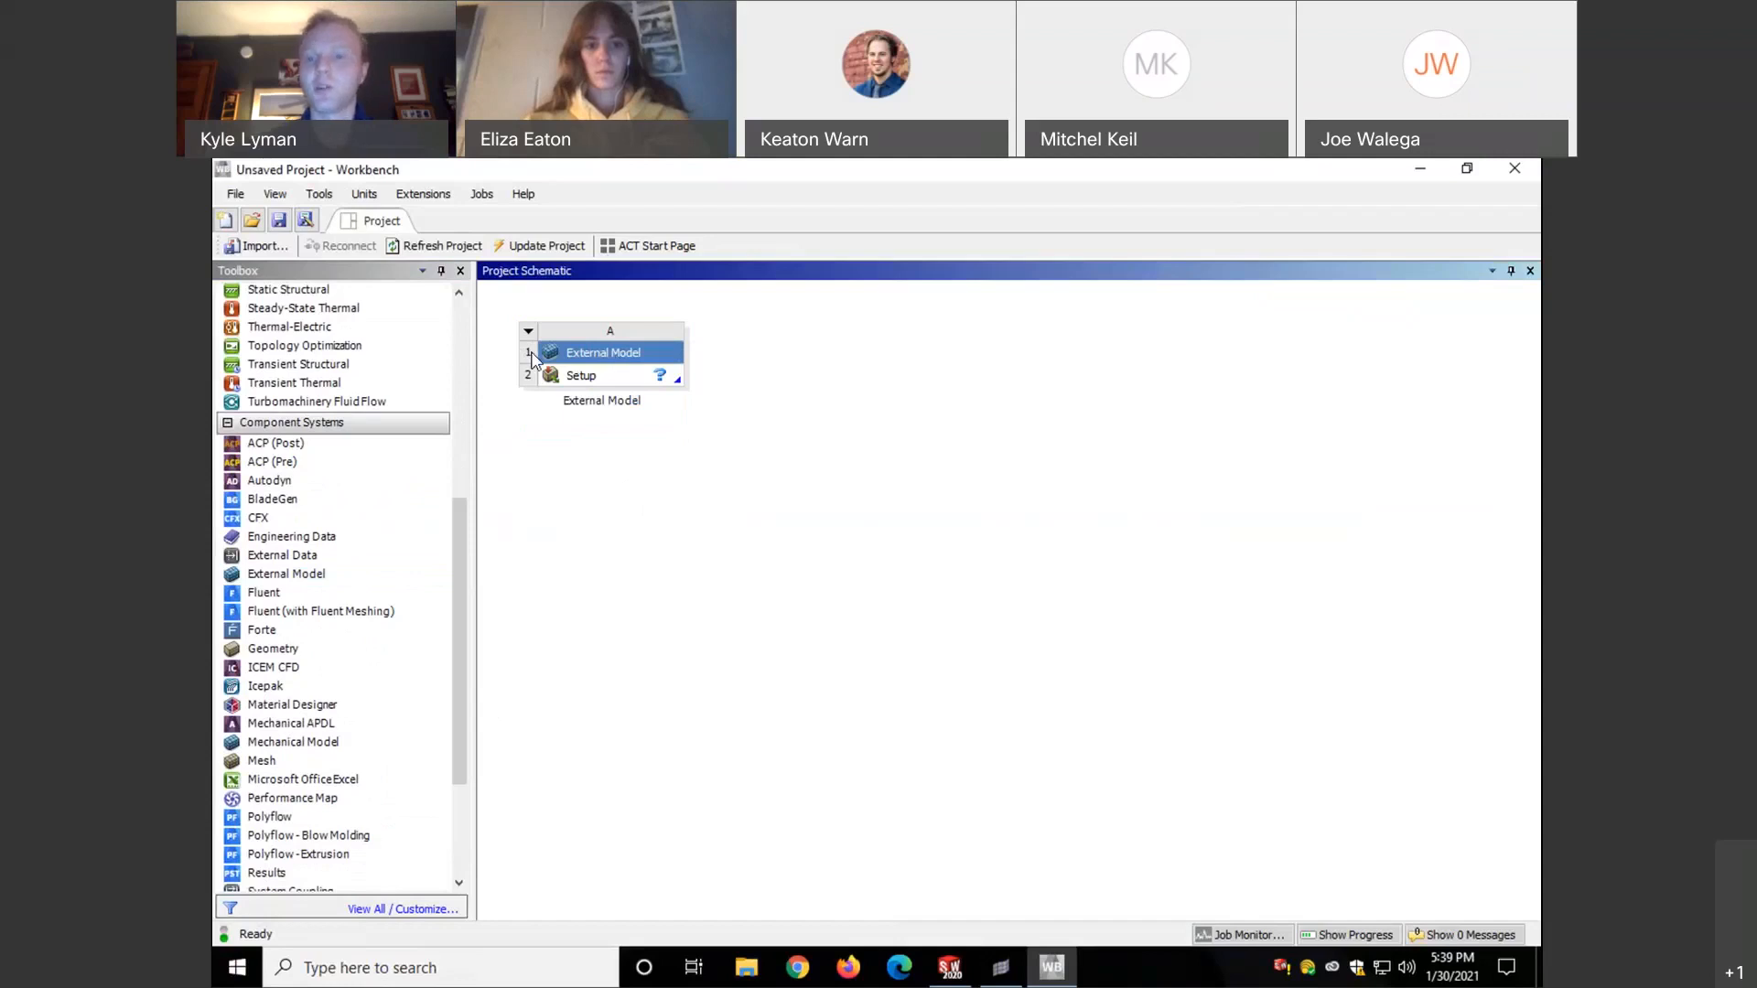
left_click(603, 379)
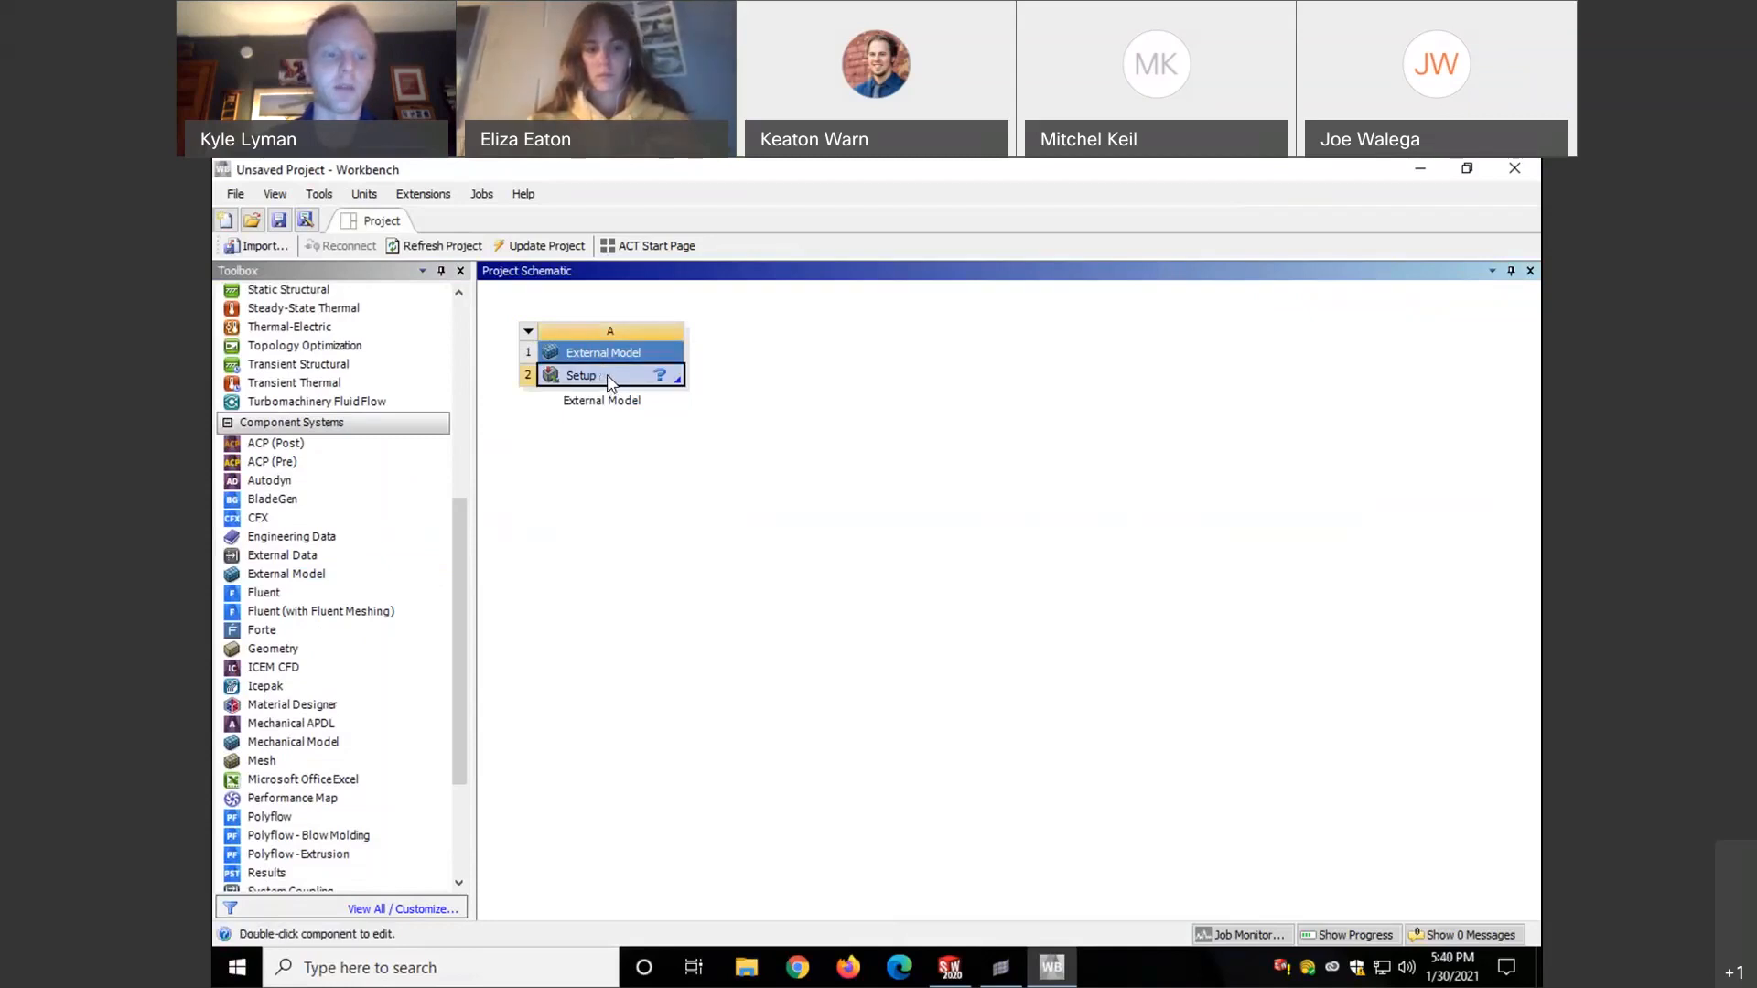
left_click_drag(271, 461, 821, 519)
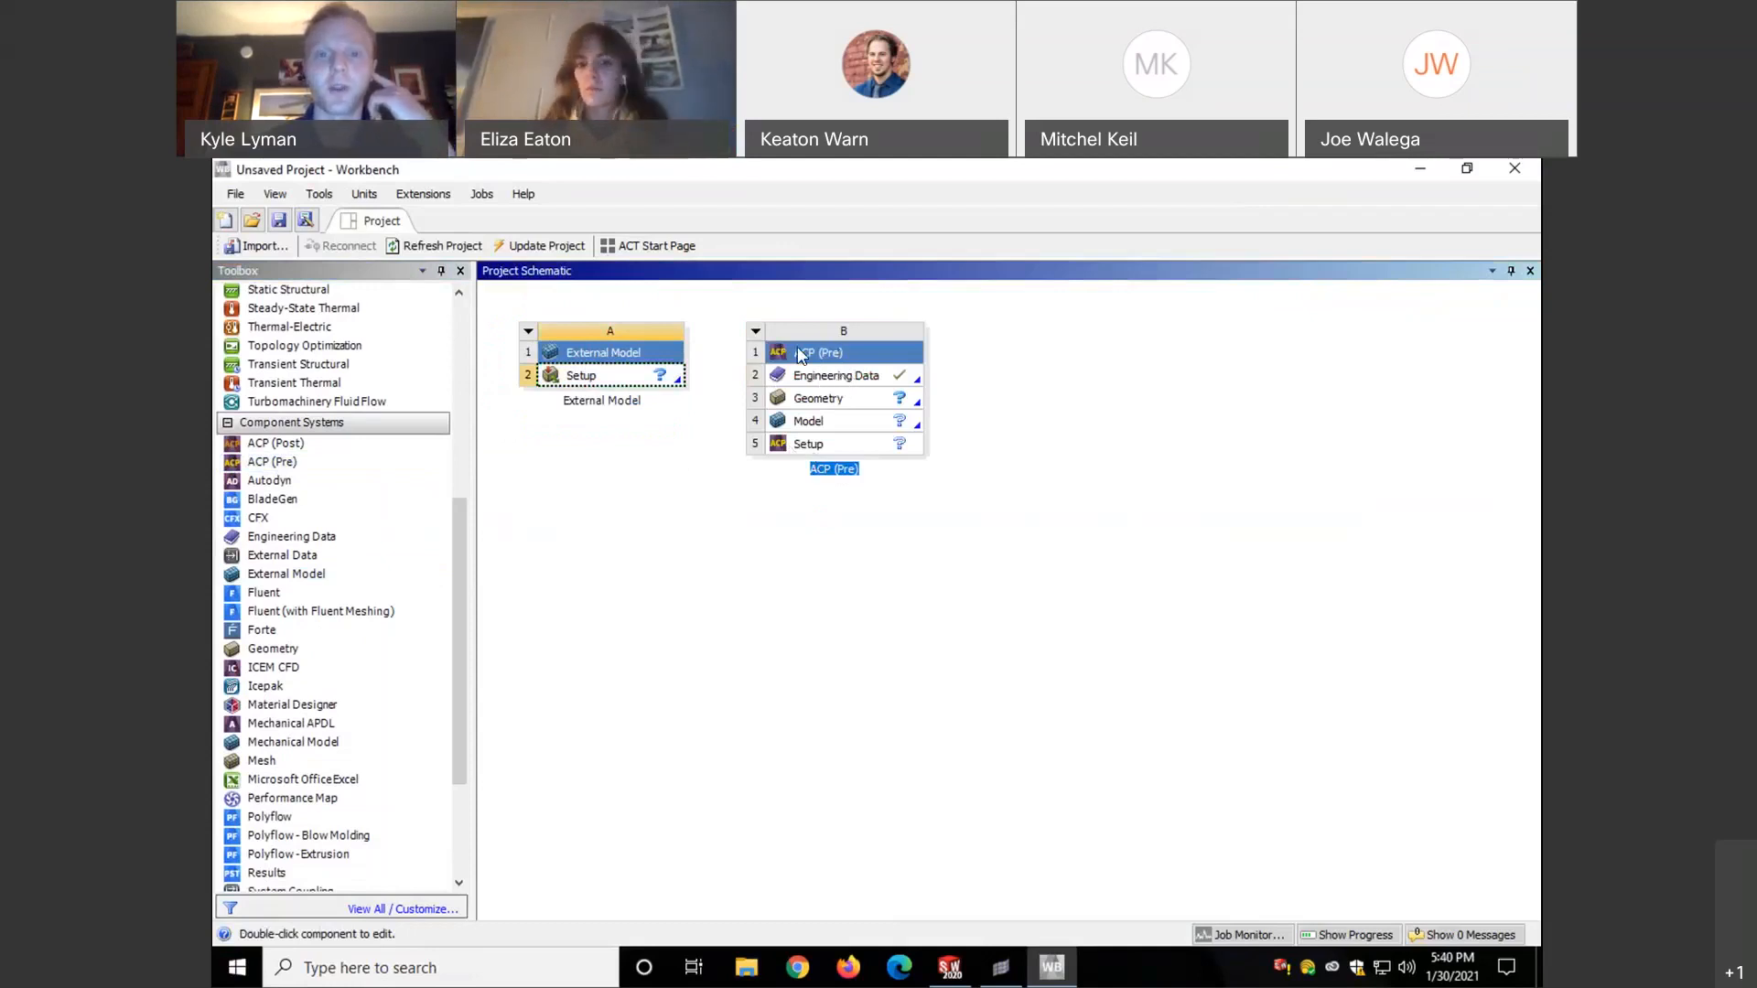
- Edit the External Model setup and add part.cdb from the Downloads folder as its data source
right_click(613, 377)
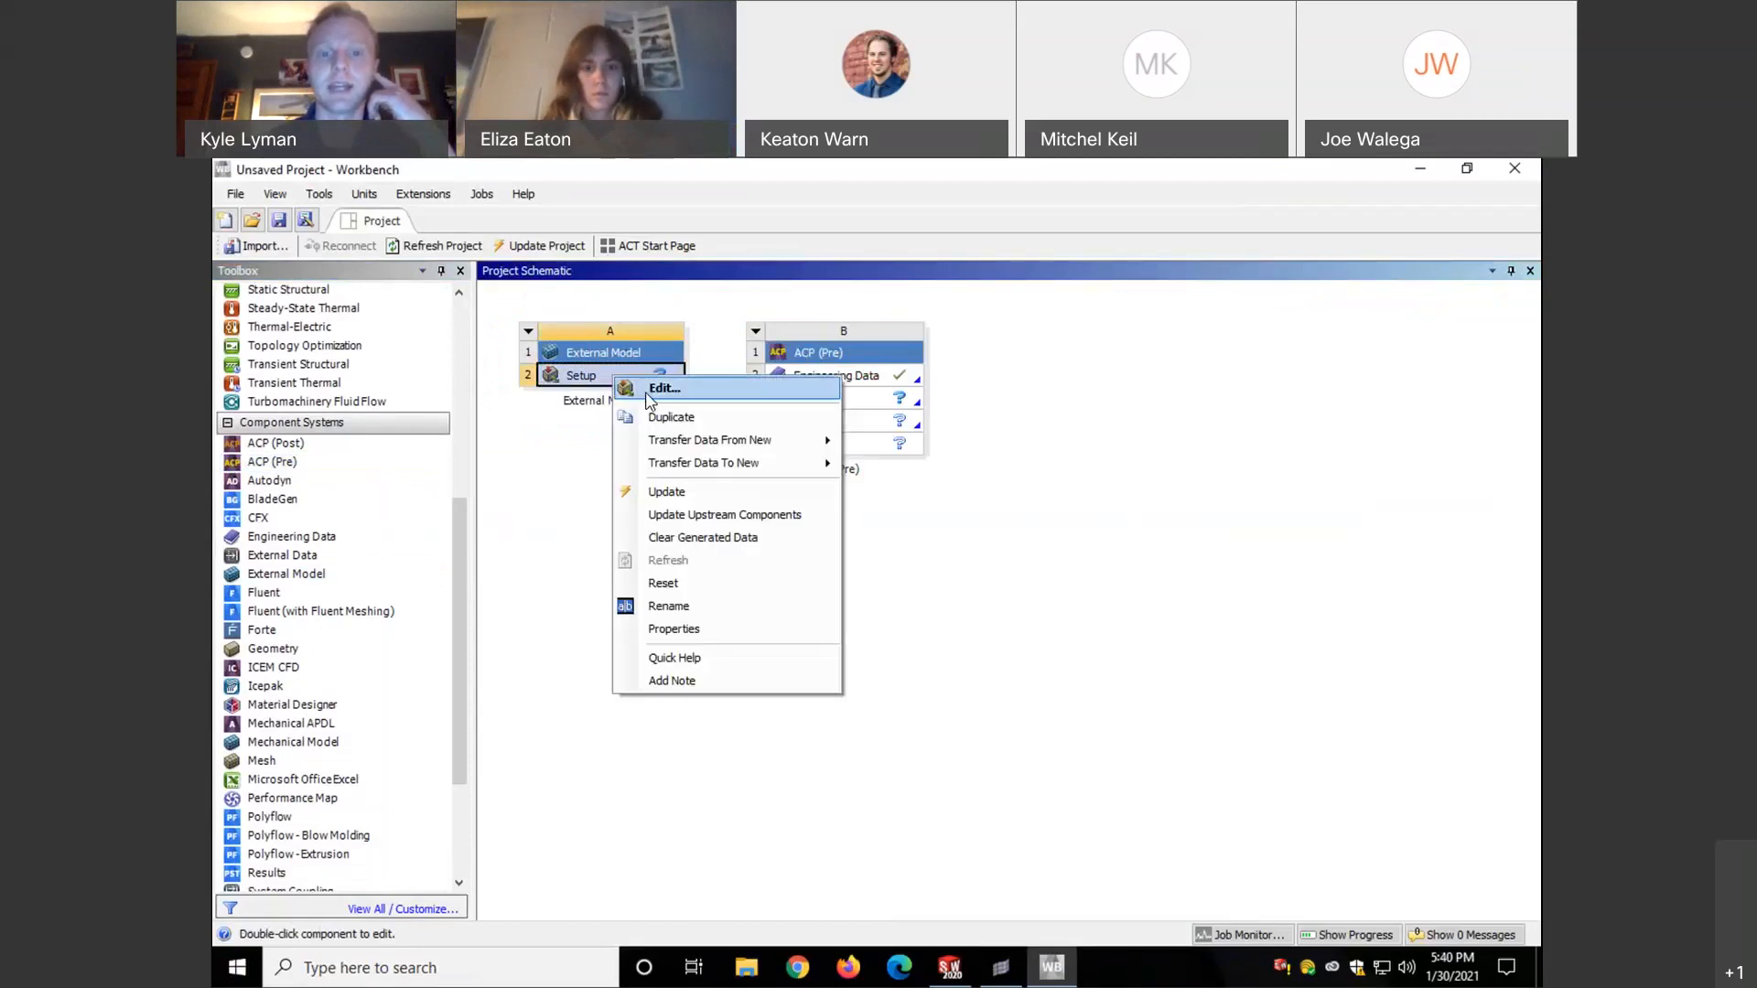
left_click(653, 394)
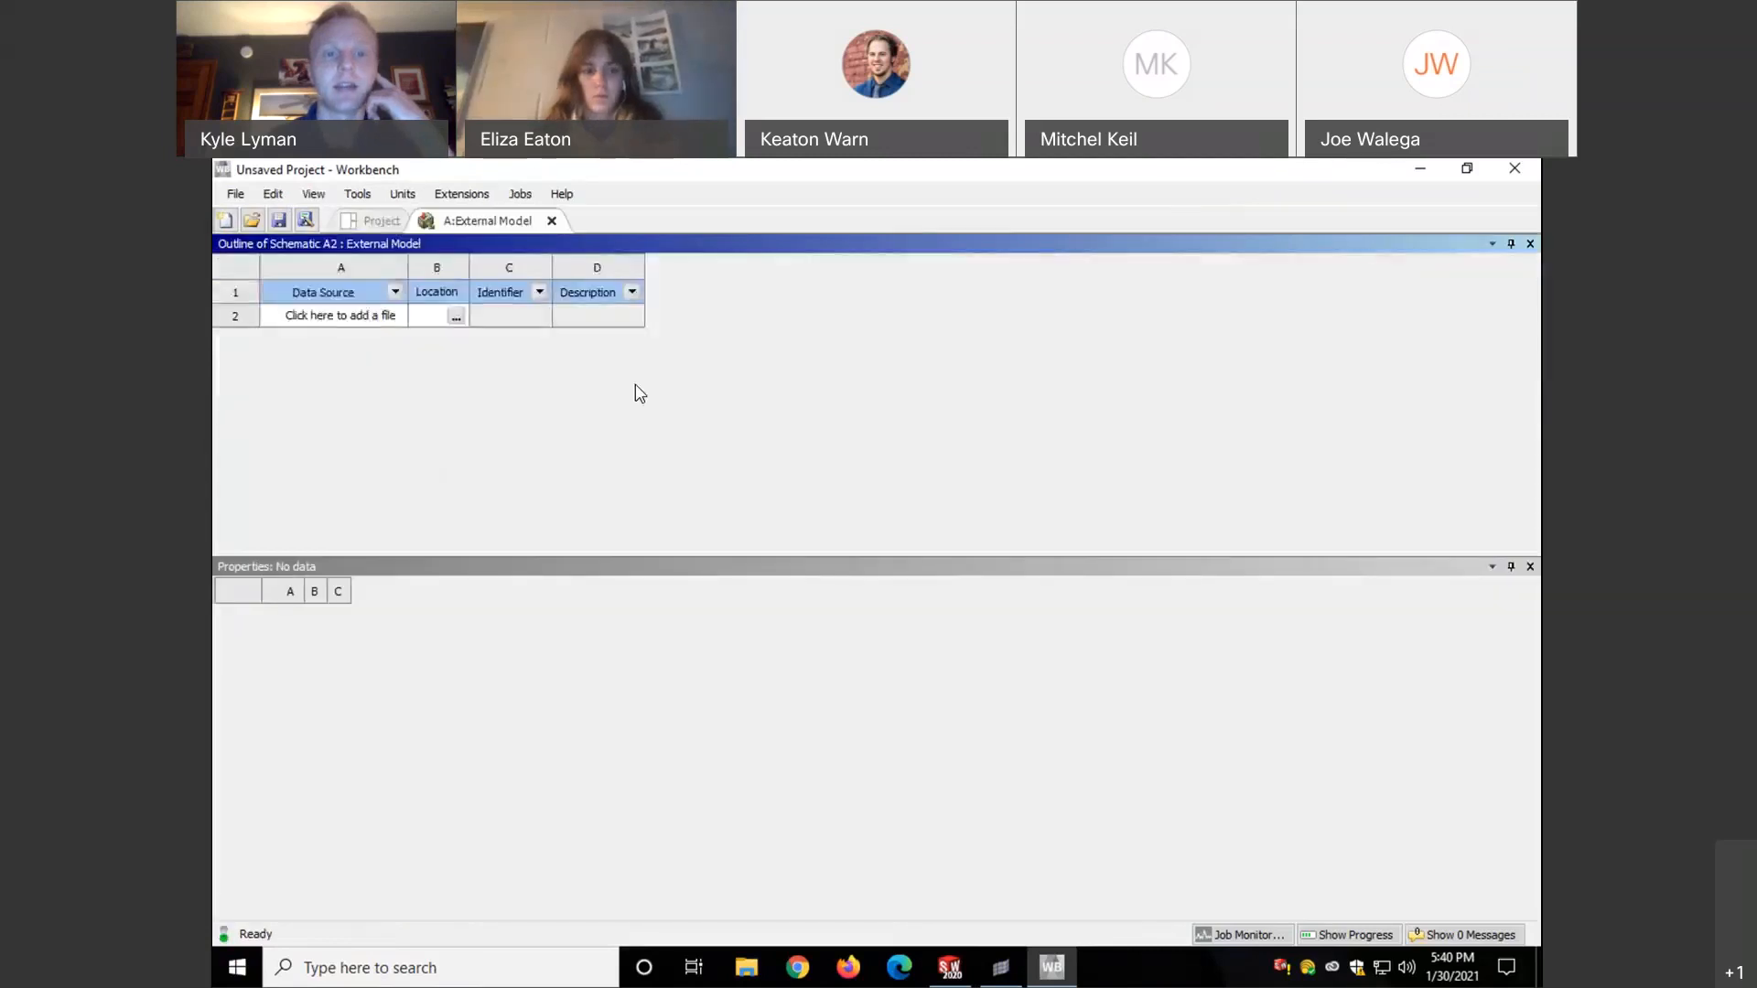
left_click(455, 317)
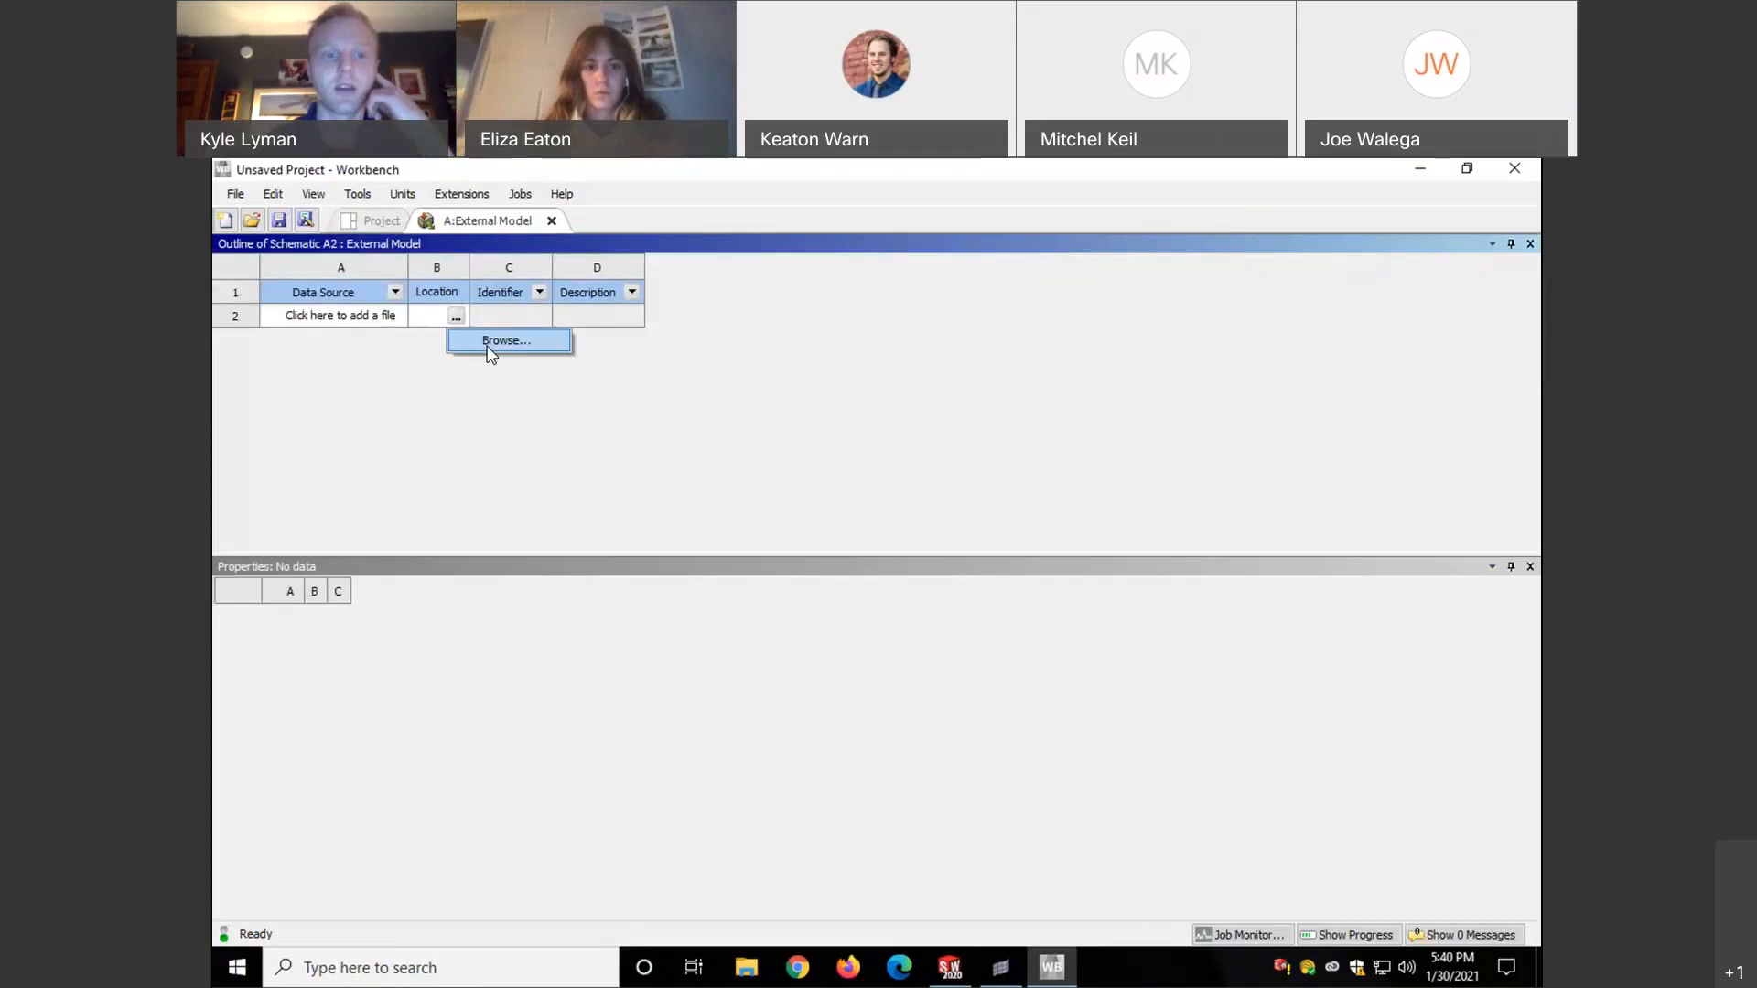
left_click(491, 354)
left_click(307, 417)
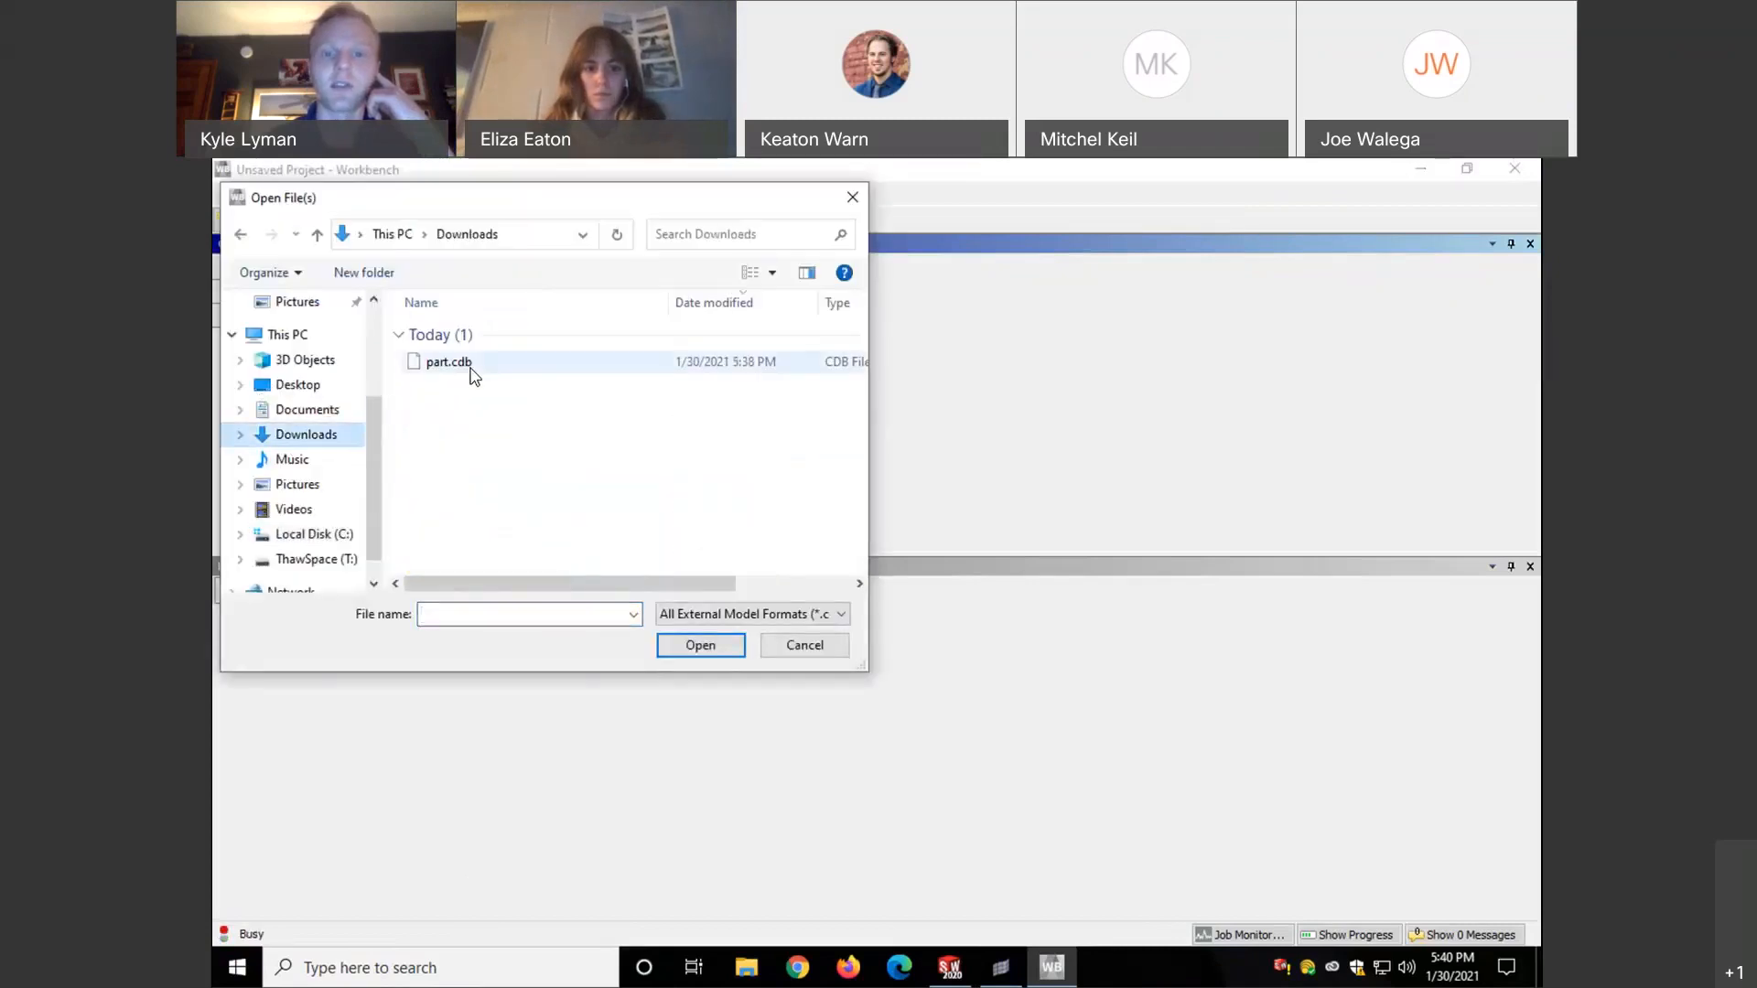
left_click(828, 614)
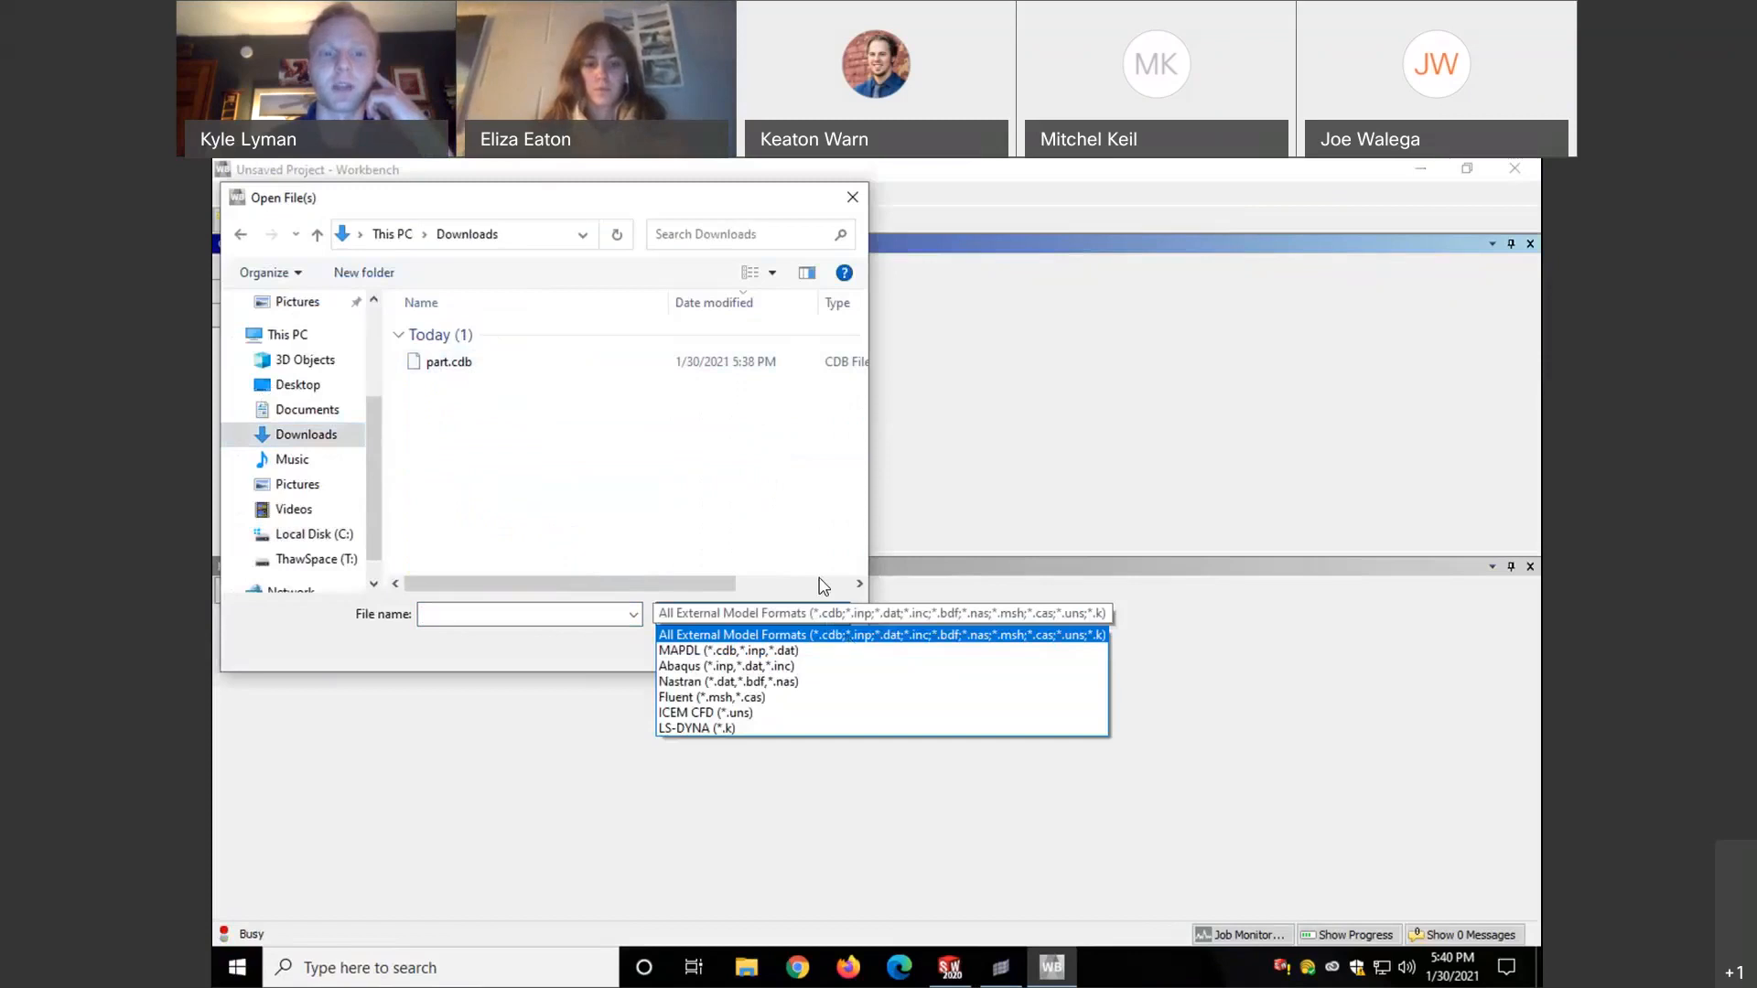
left_click(849, 638)
left_click(451, 364)
left_click(723, 653)
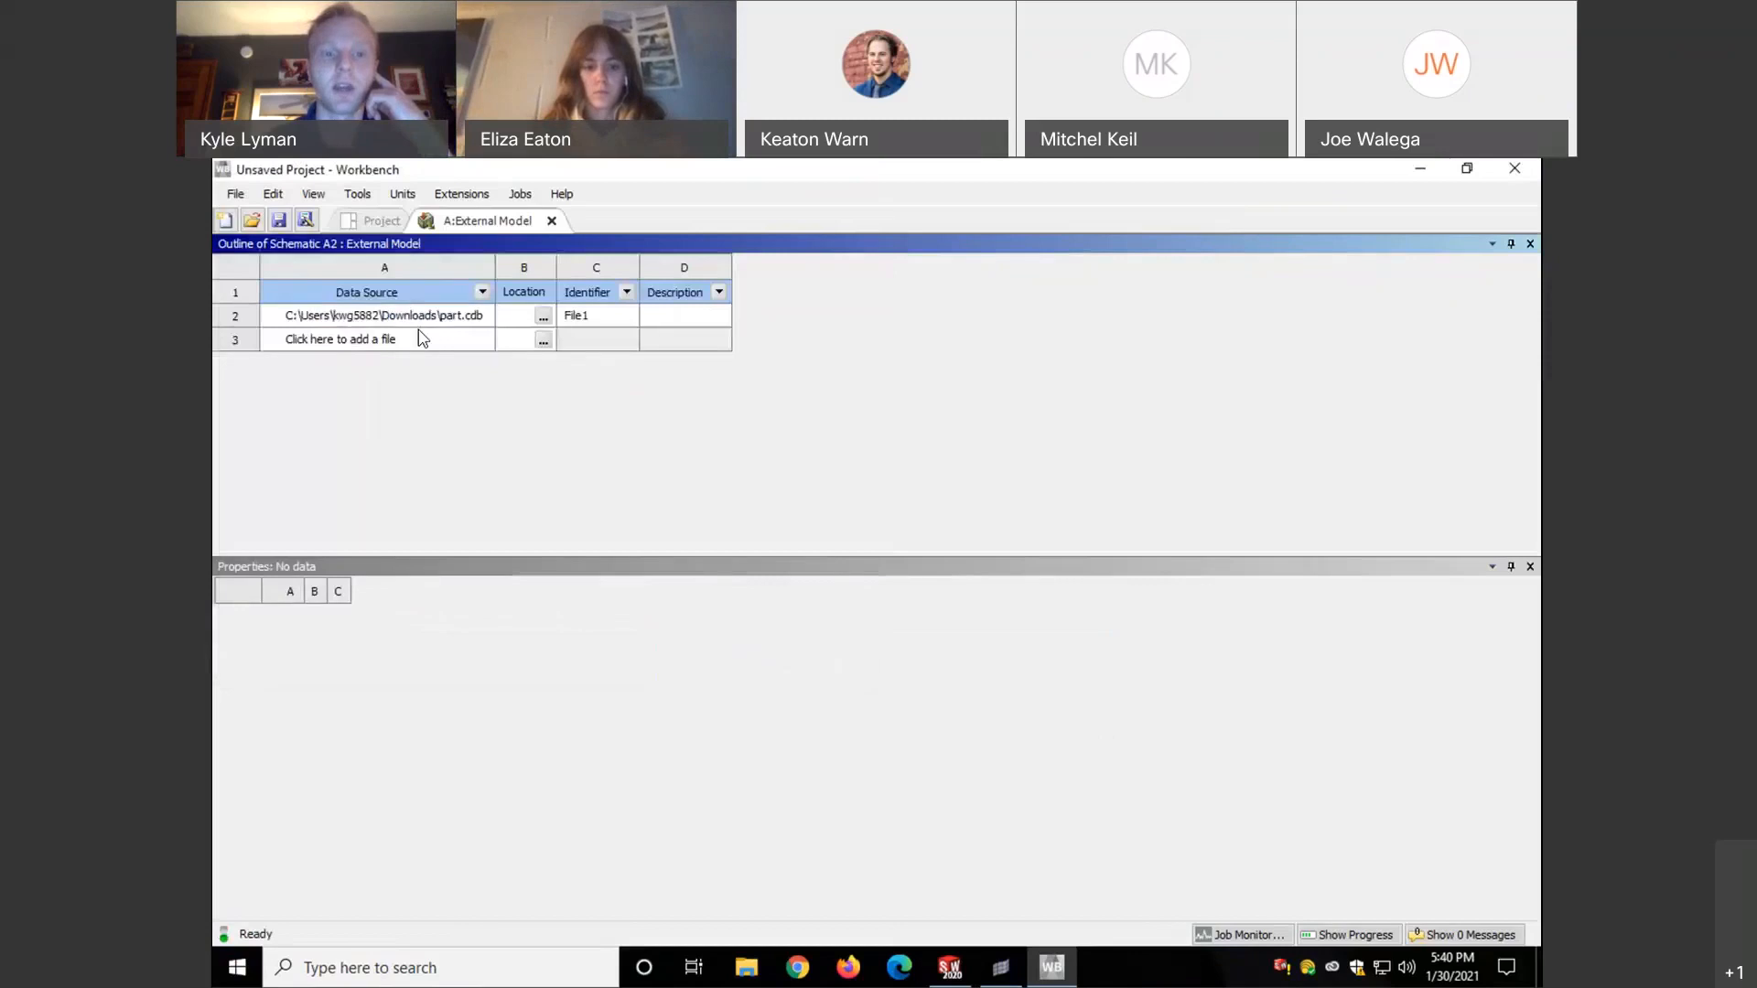
- Set the unit system of the part.cdb data source to Consistent BIN and close the External Model setup
left_click(458, 317)
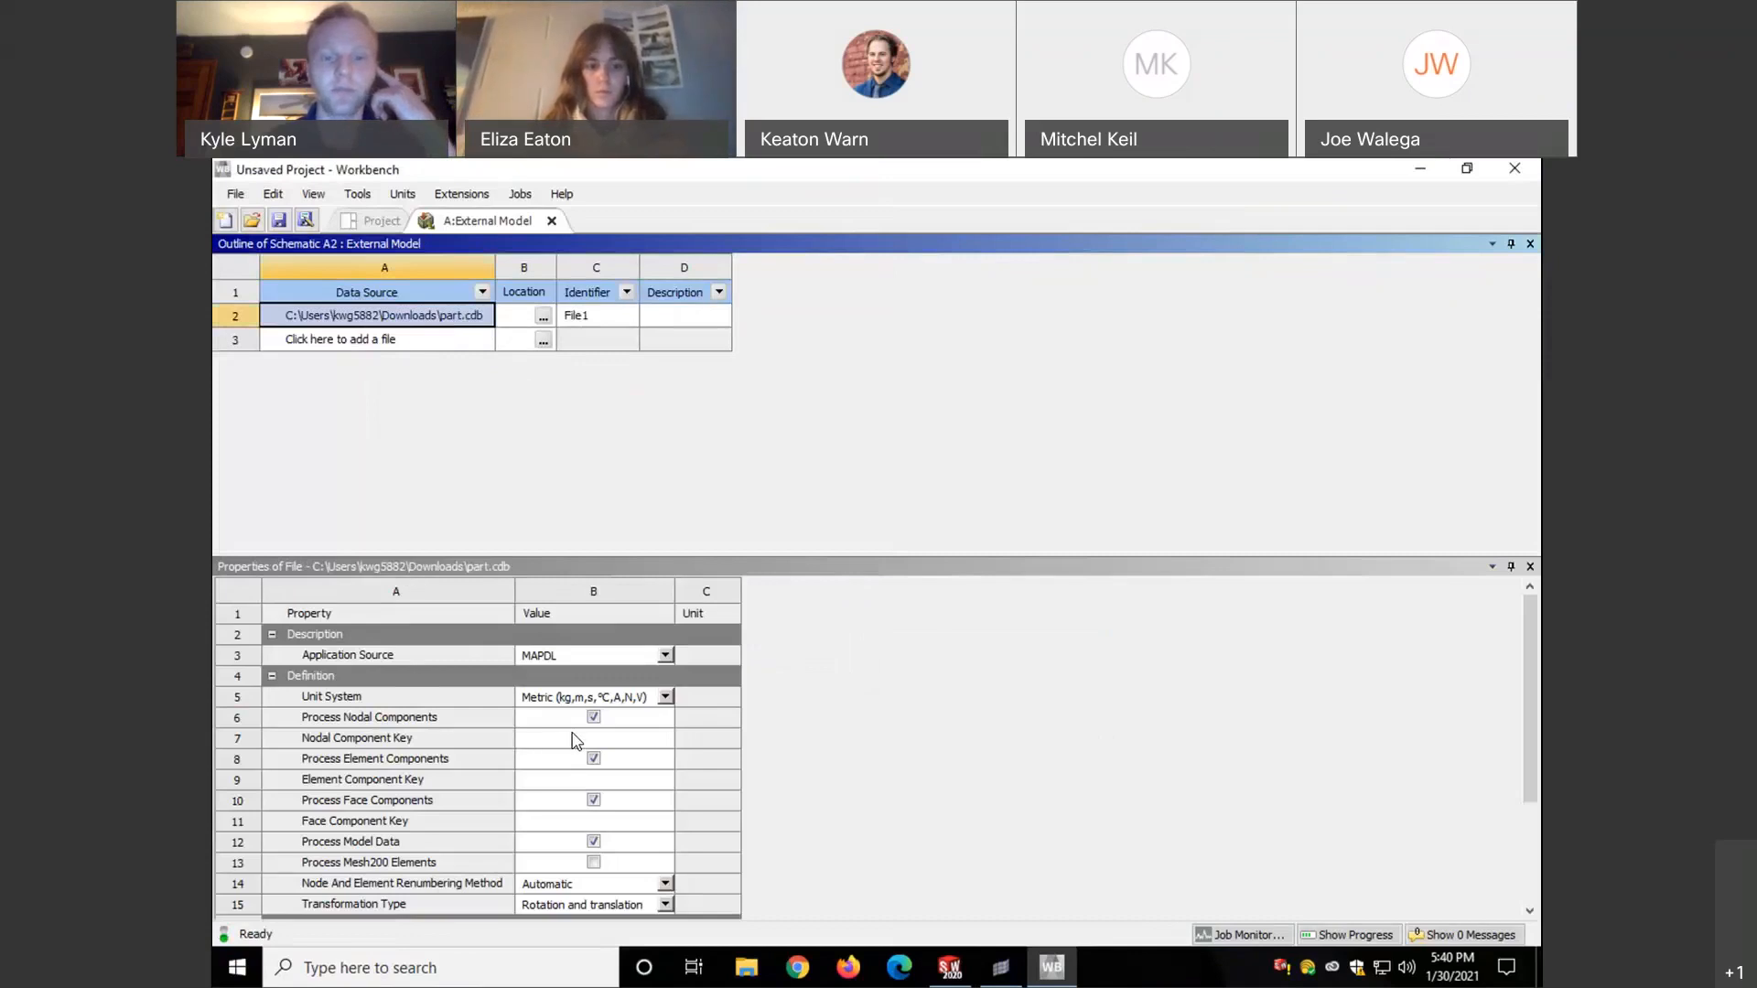
left_click(666, 698)
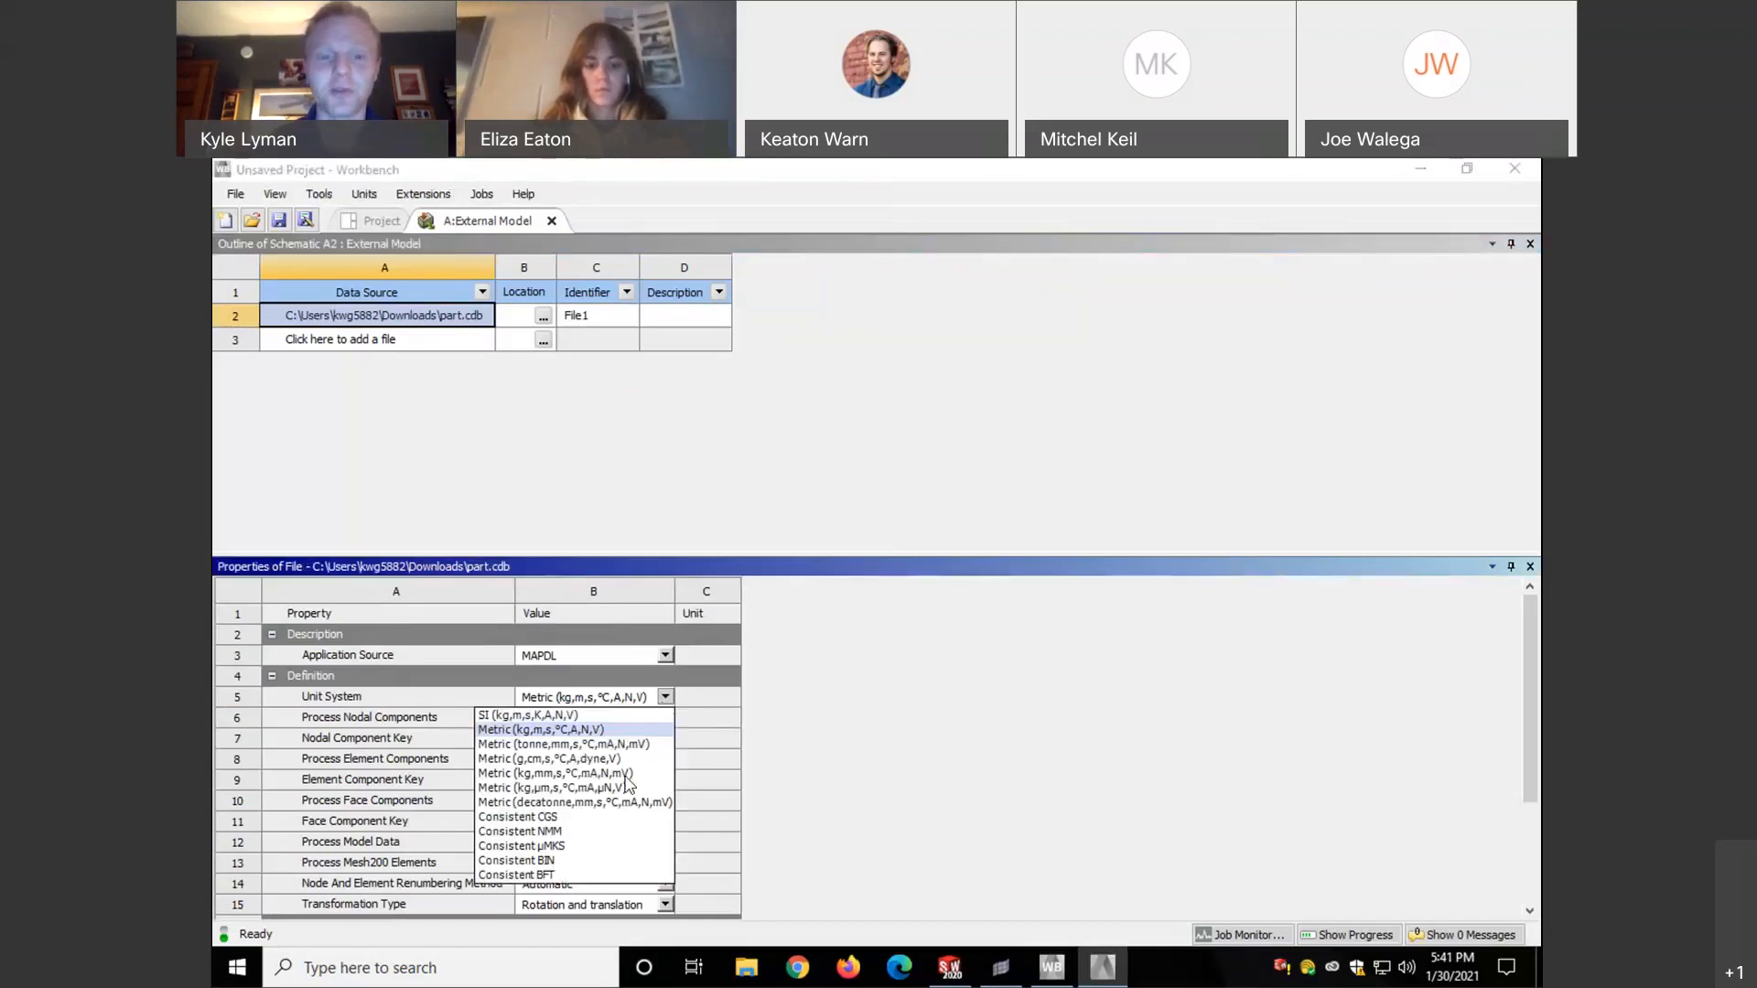
left_click(587, 863)
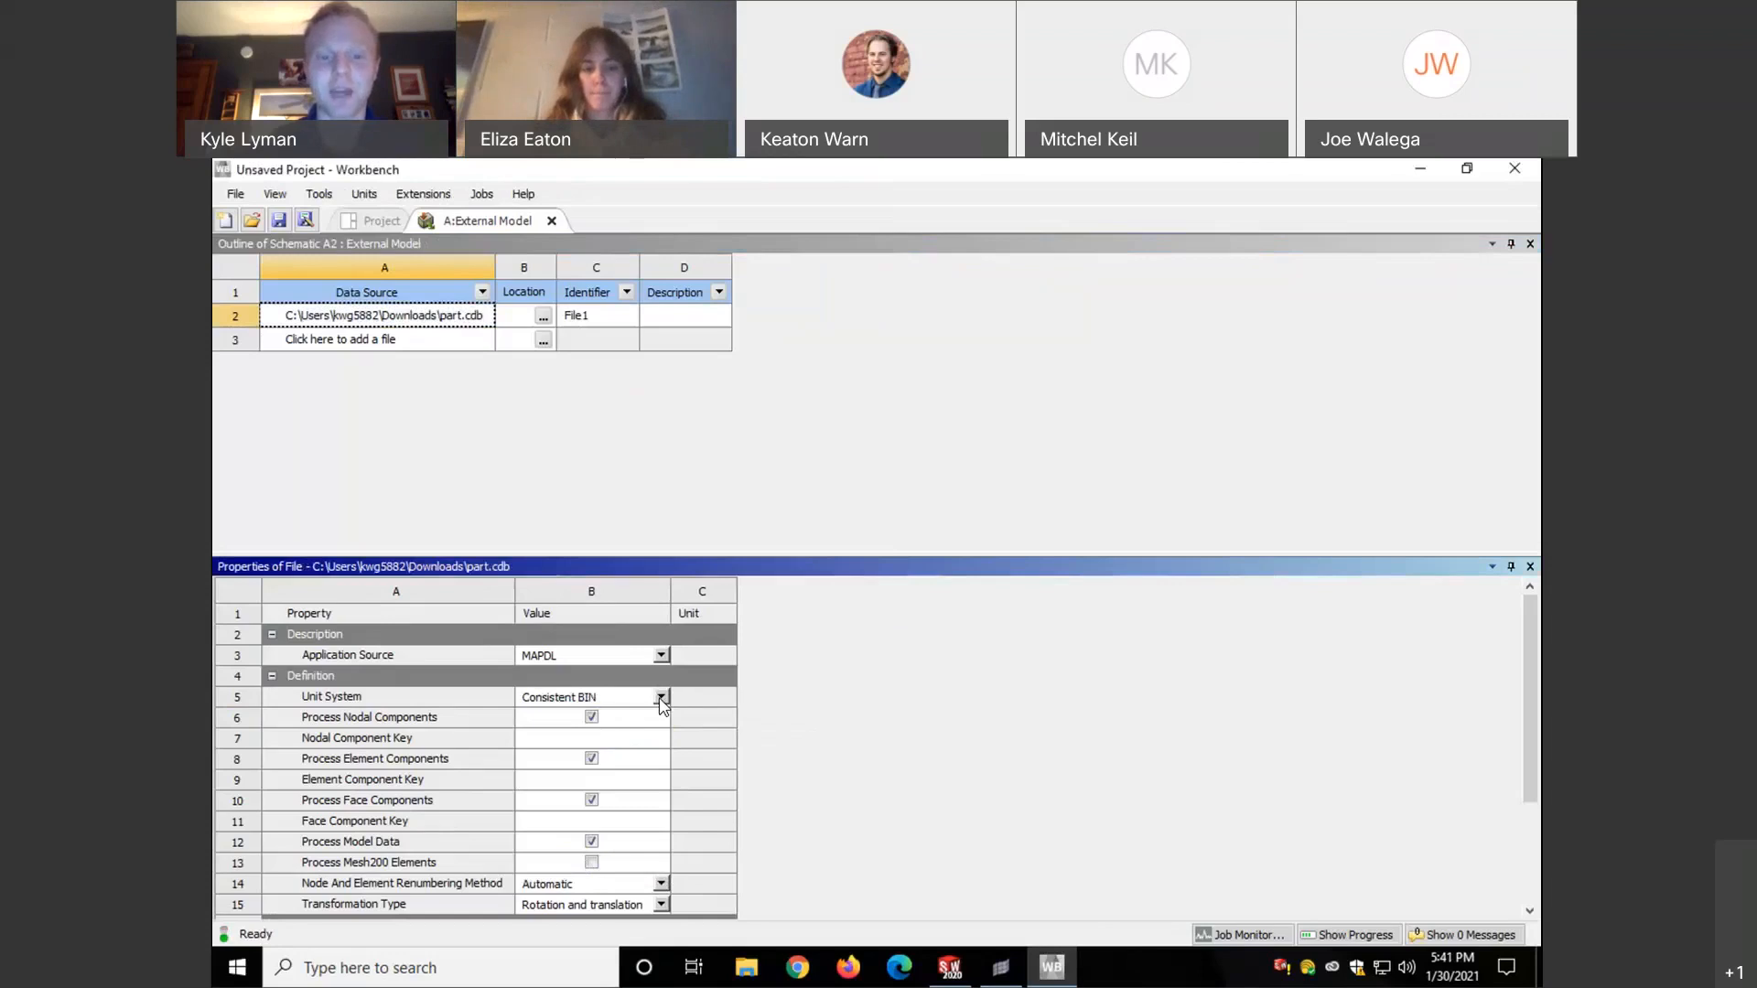
left_click(661, 699)
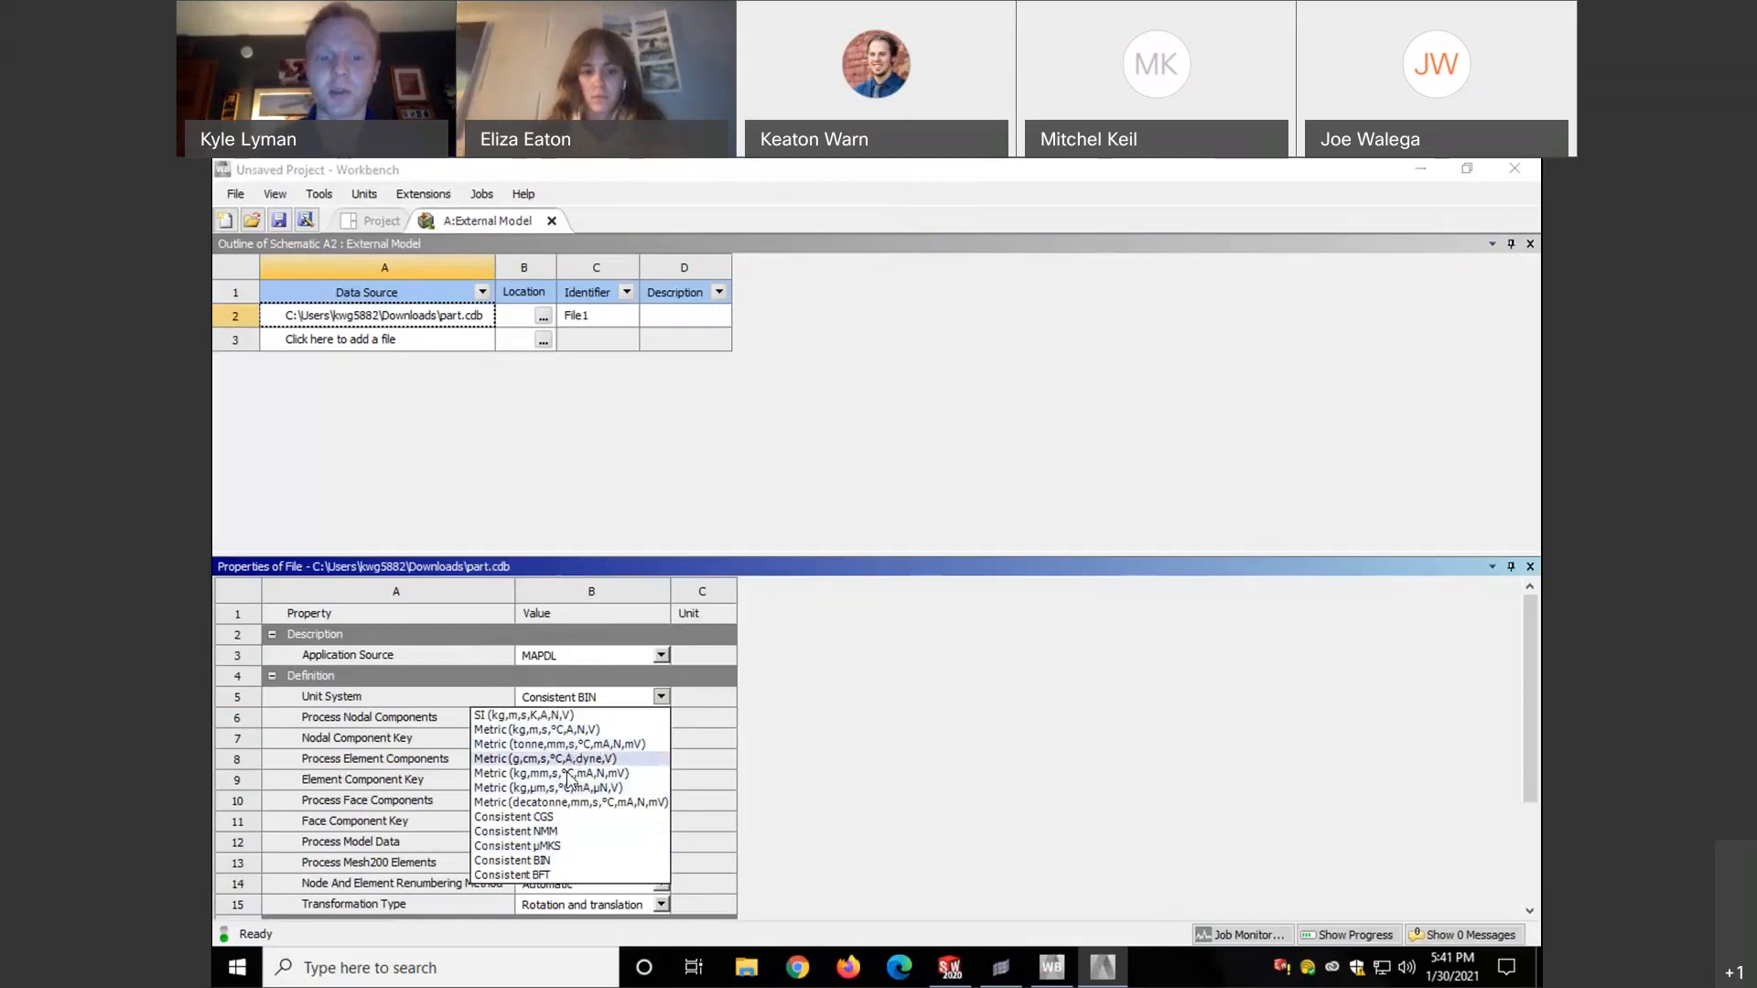
left_click(864, 776)
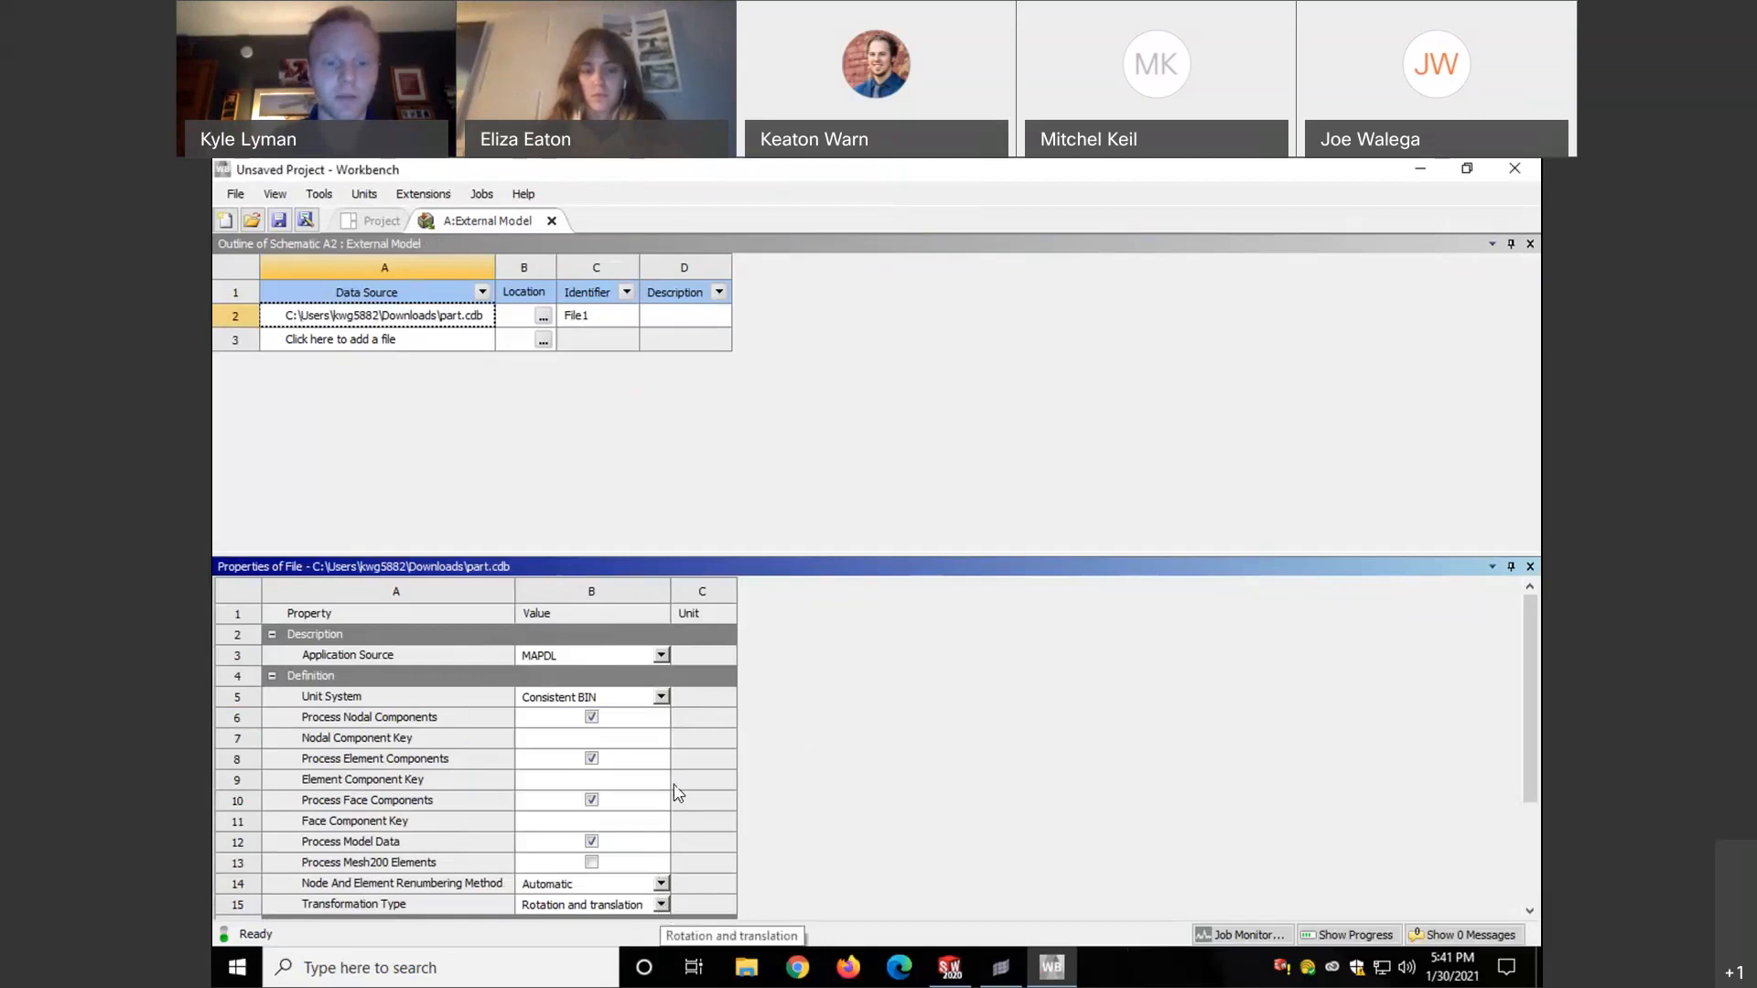
left_click(552, 222)
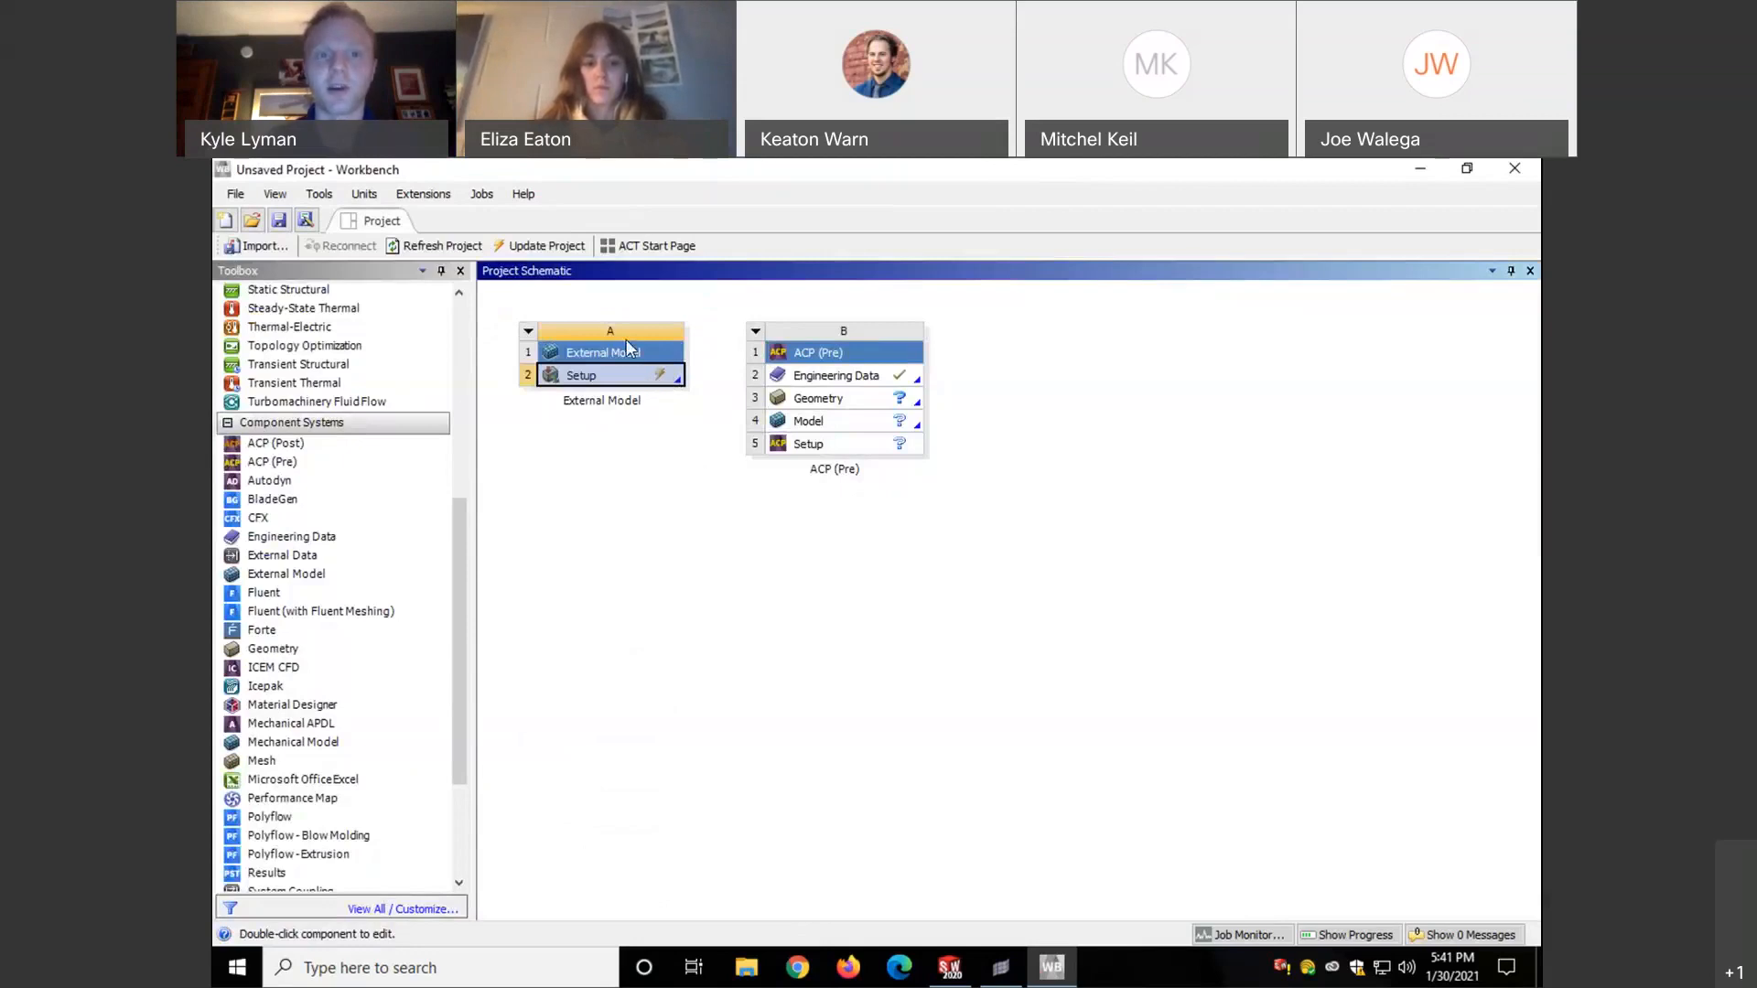
- Update the project and read through the resulting messages, resizing the message area as needed
left_click(579, 247)
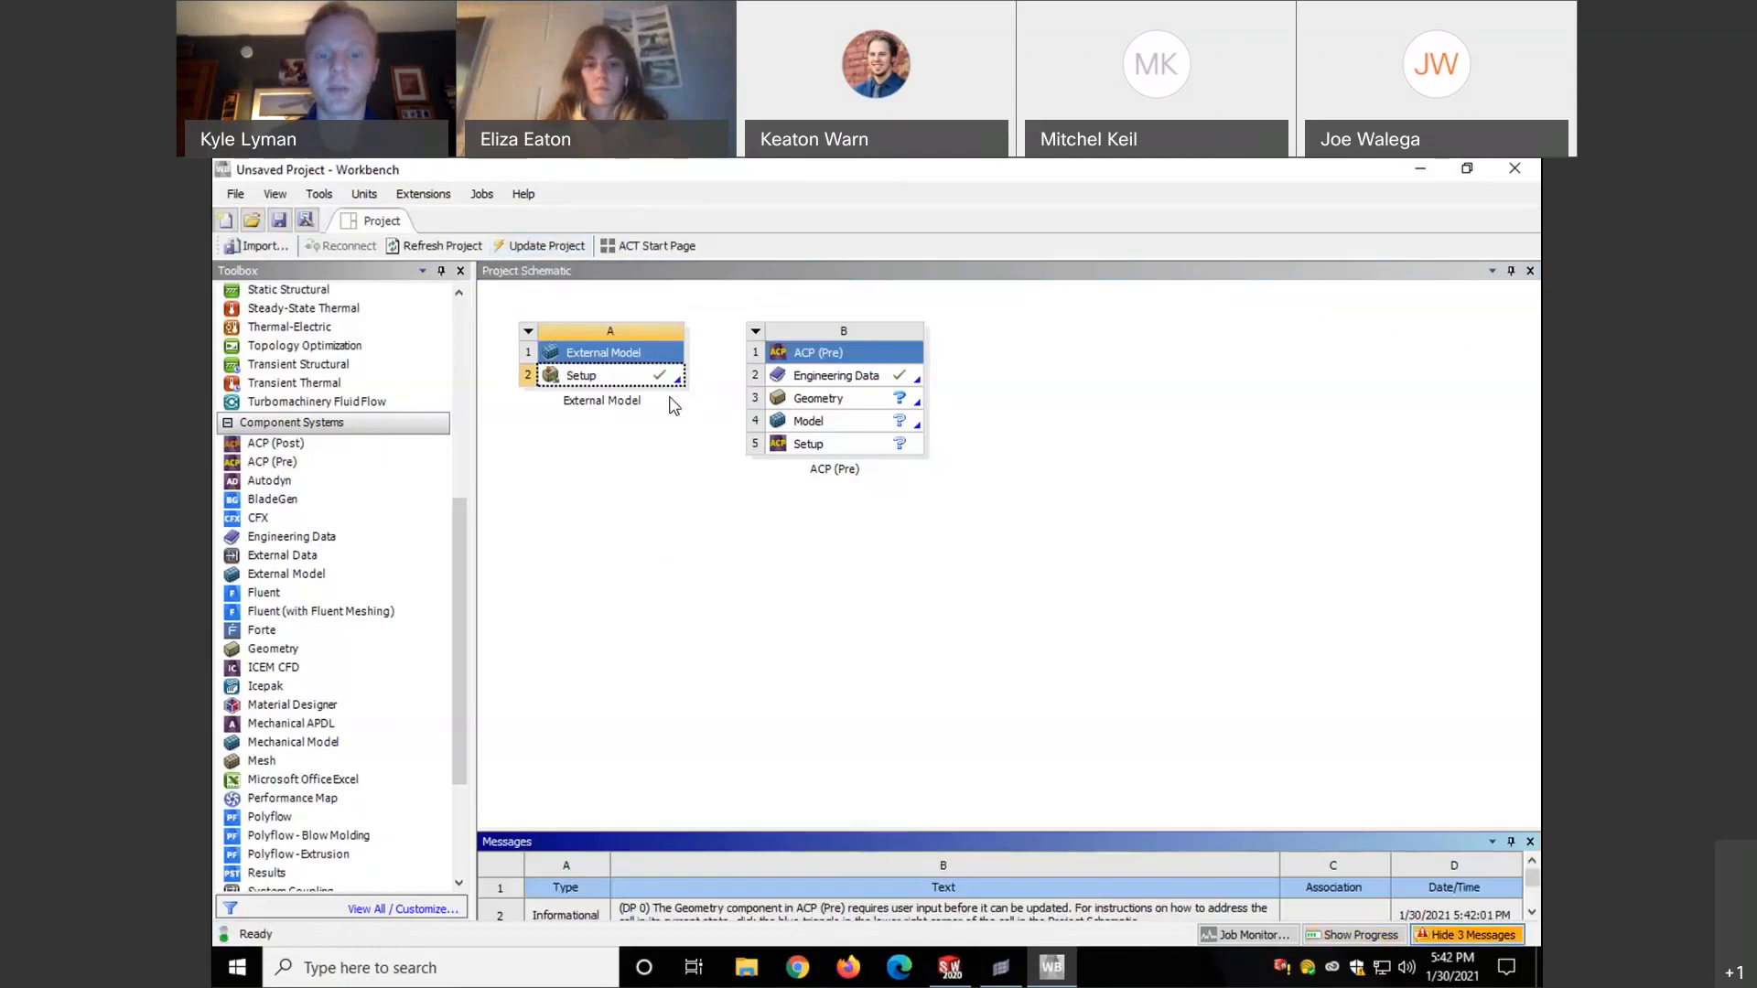
left_click_drag(784, 833, 783, 660)
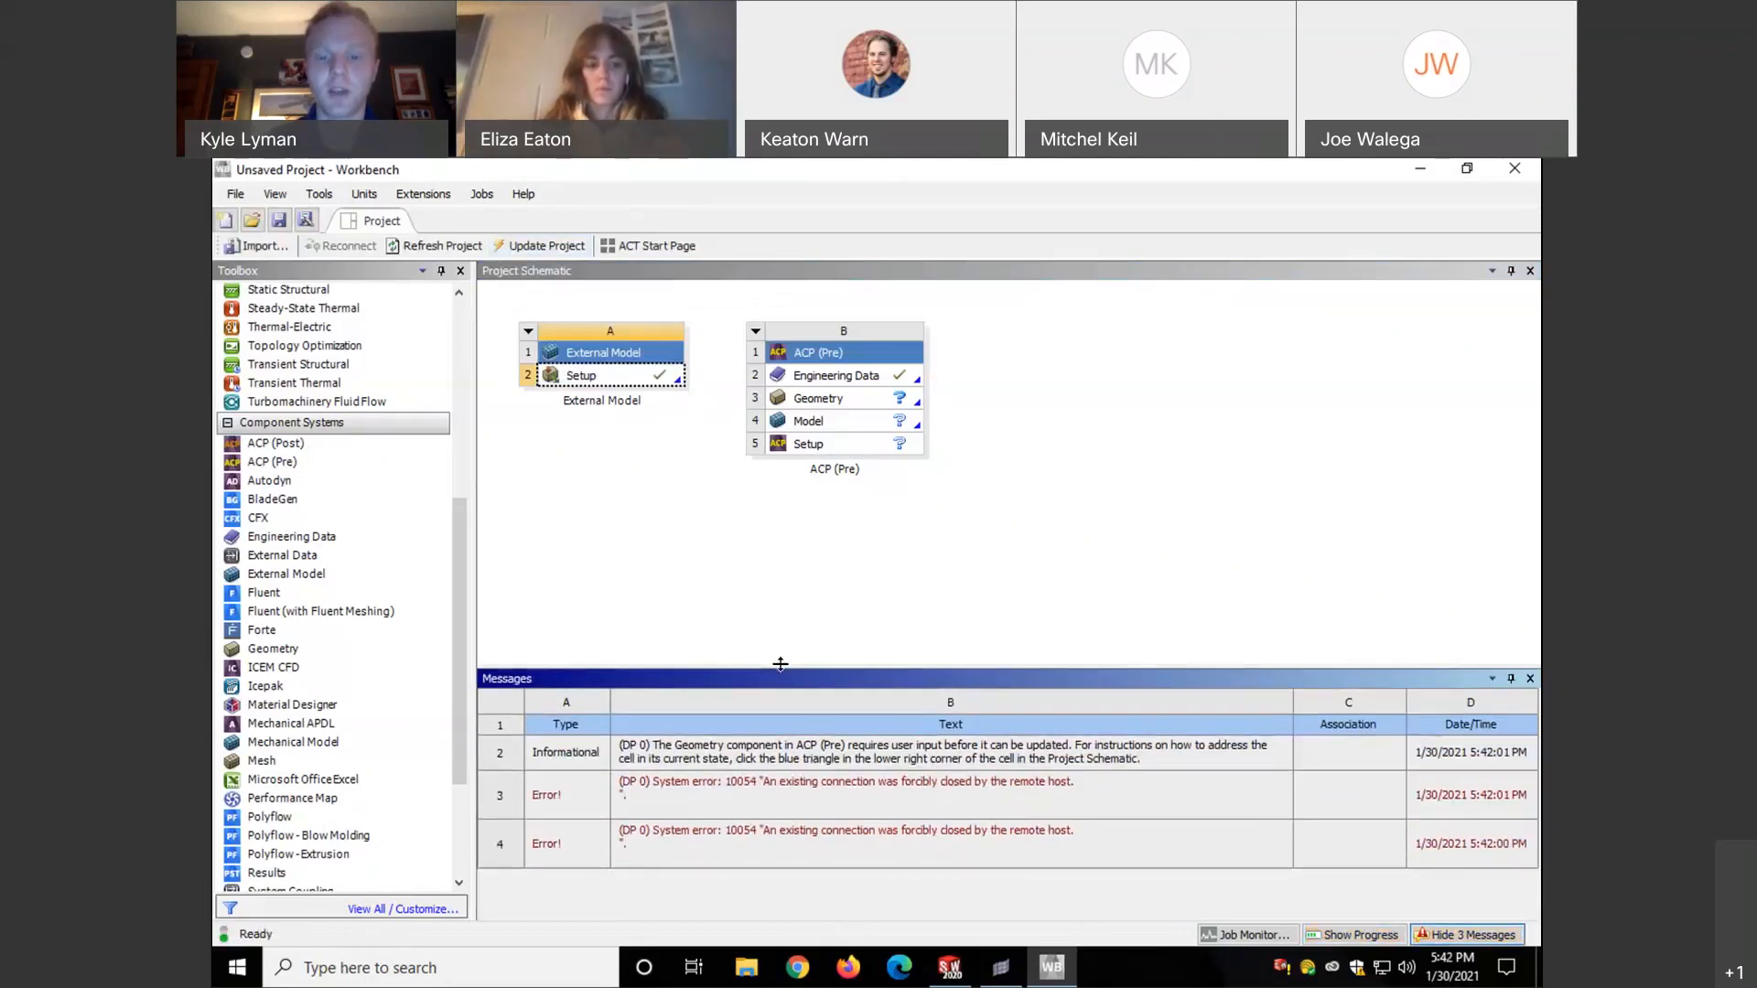
left_click(774, 838)
left_click(768, 797)
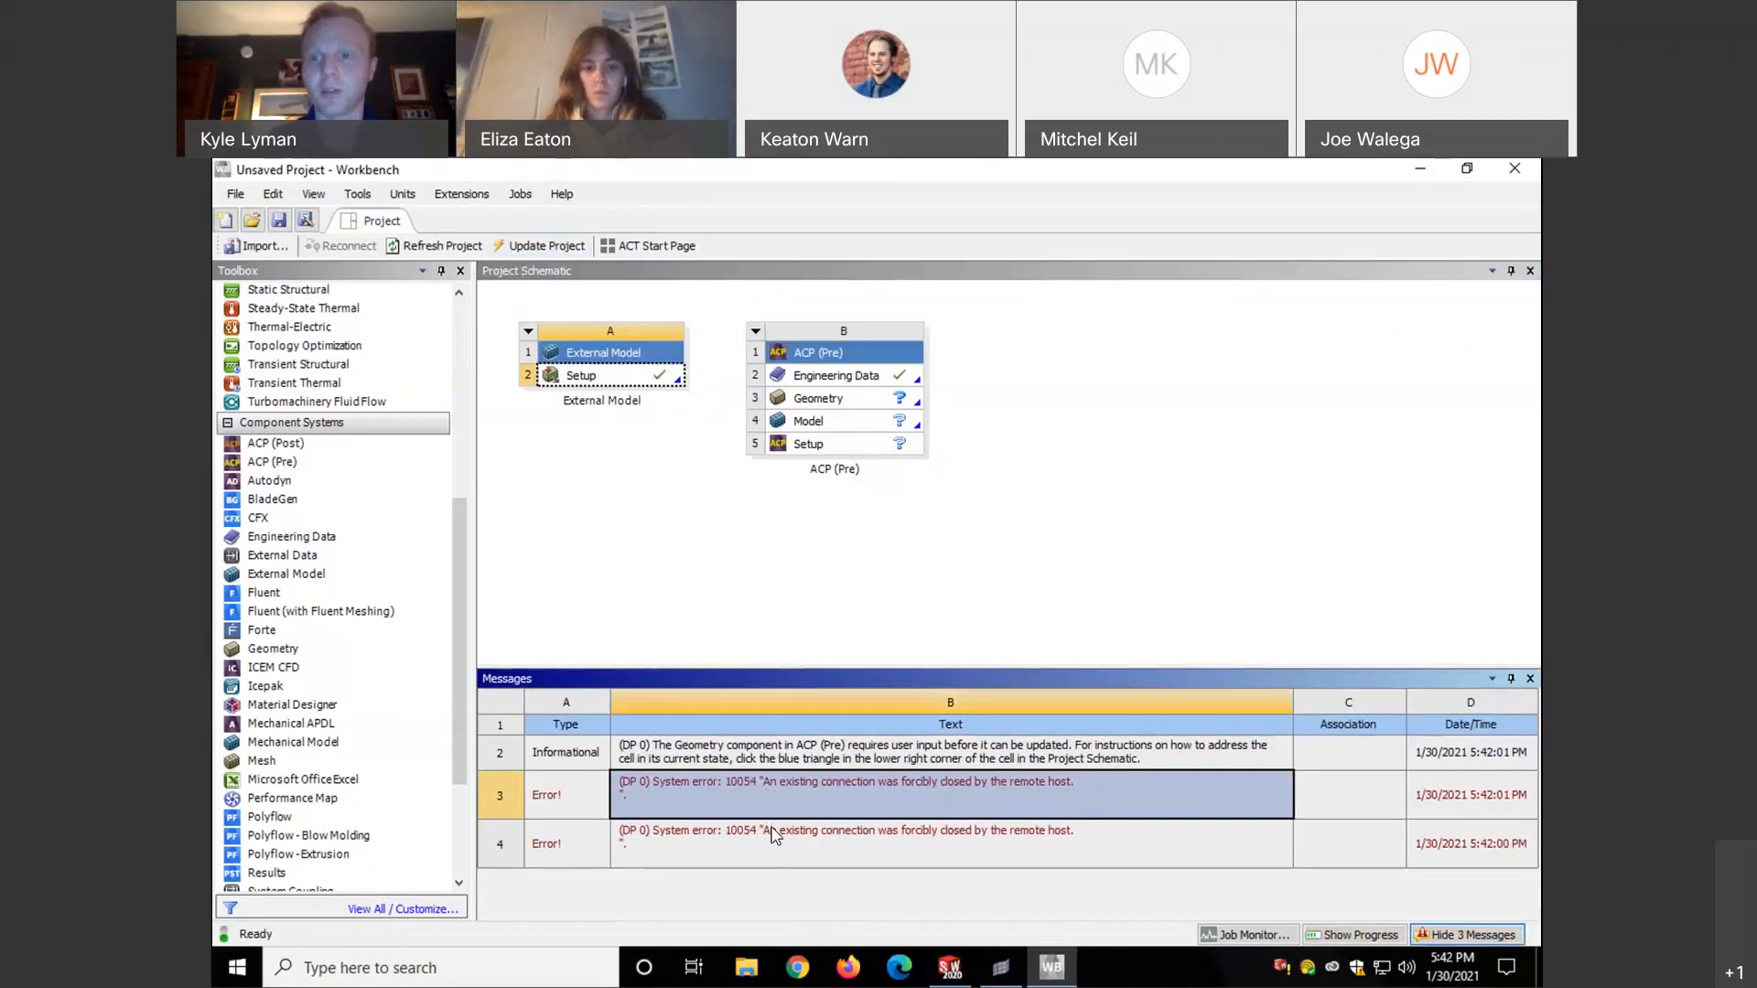
left_click(770, 821)
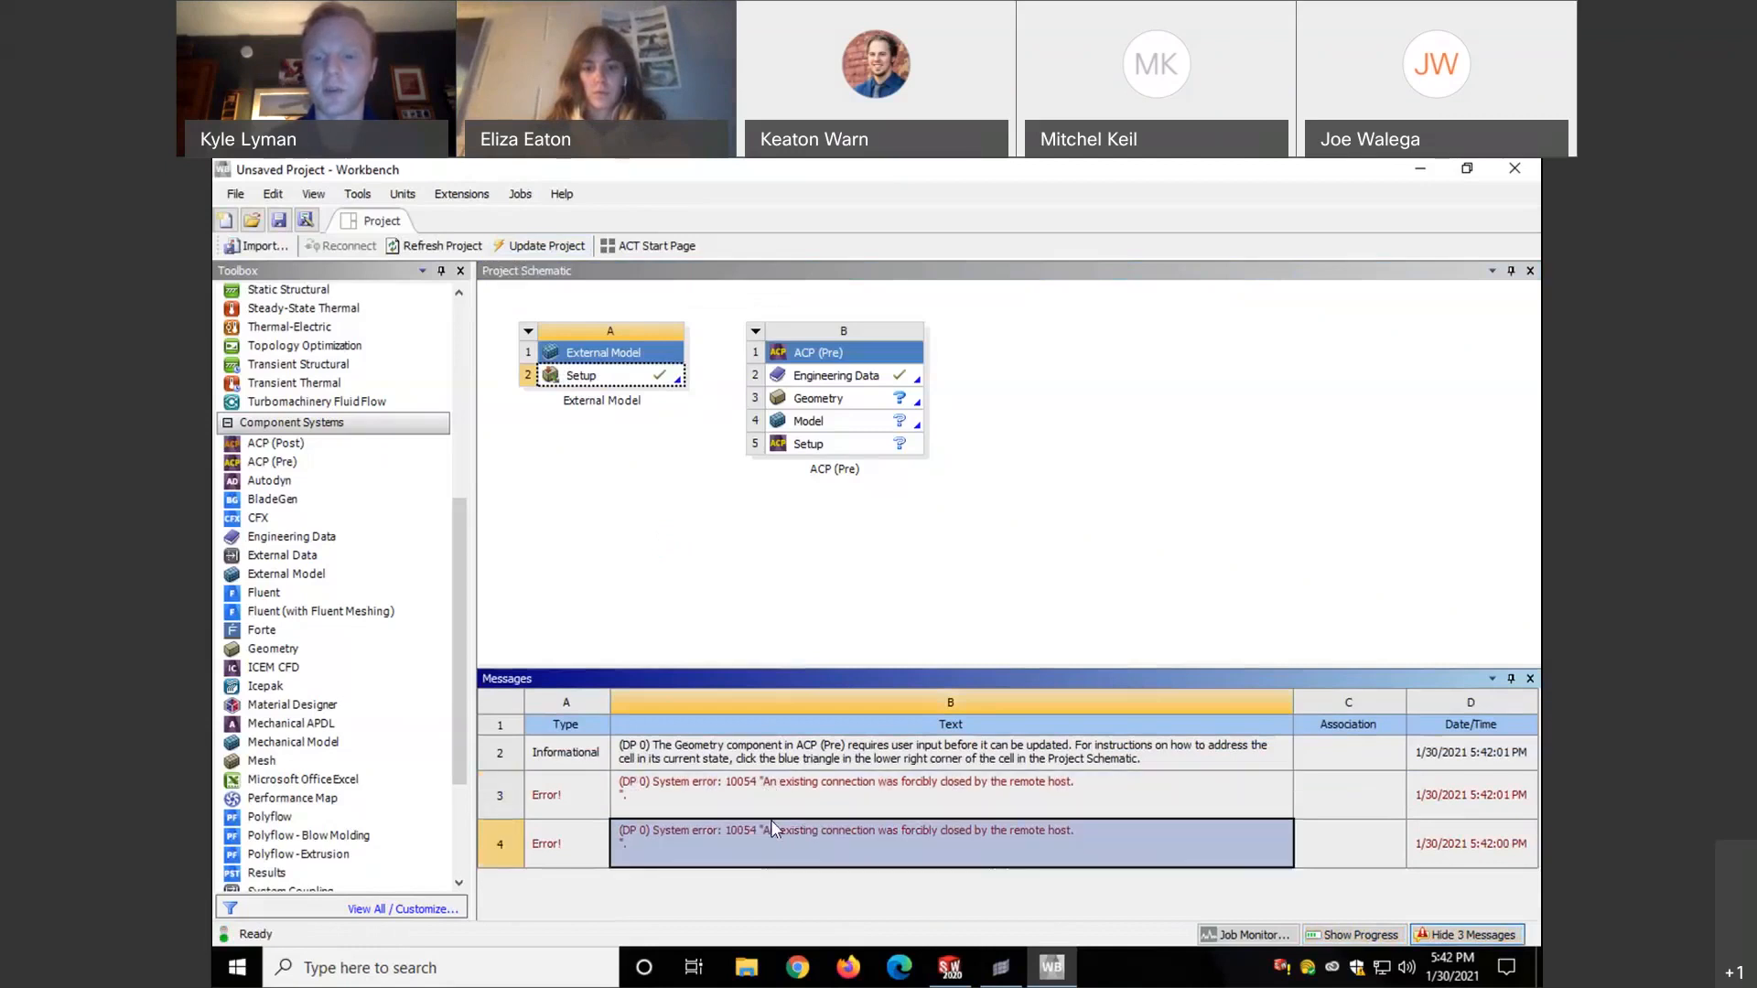
left_click(770, 816)
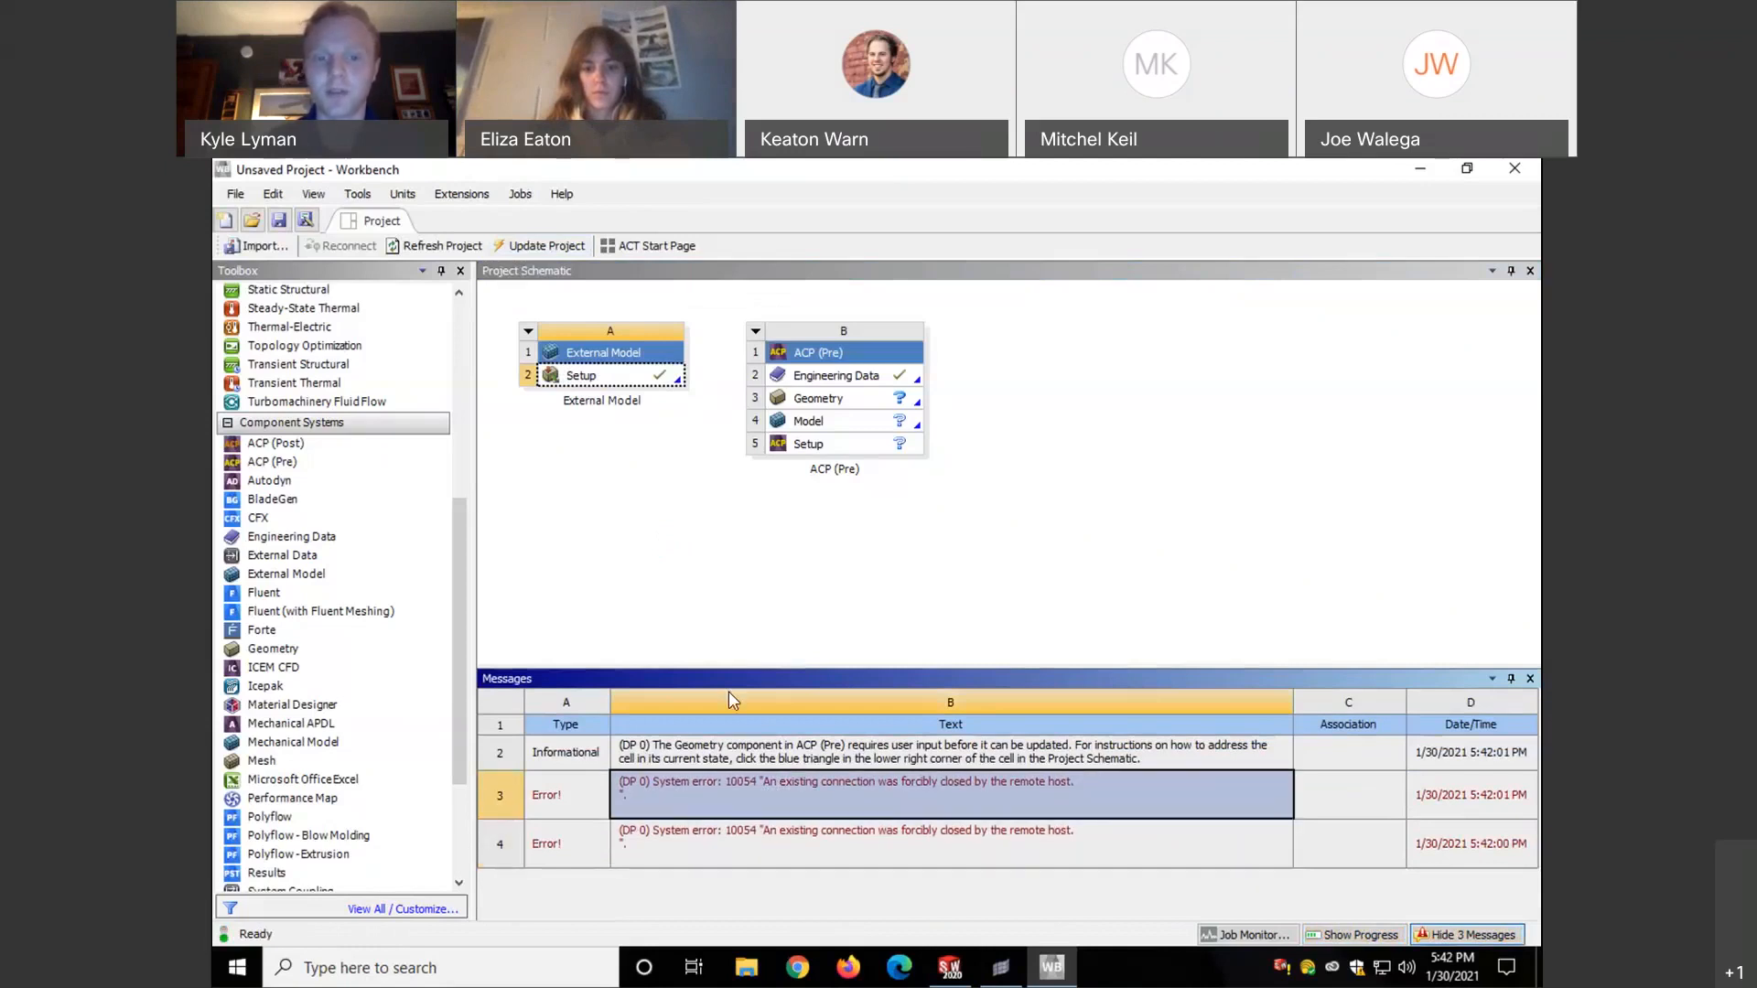
left_click(738, 759)
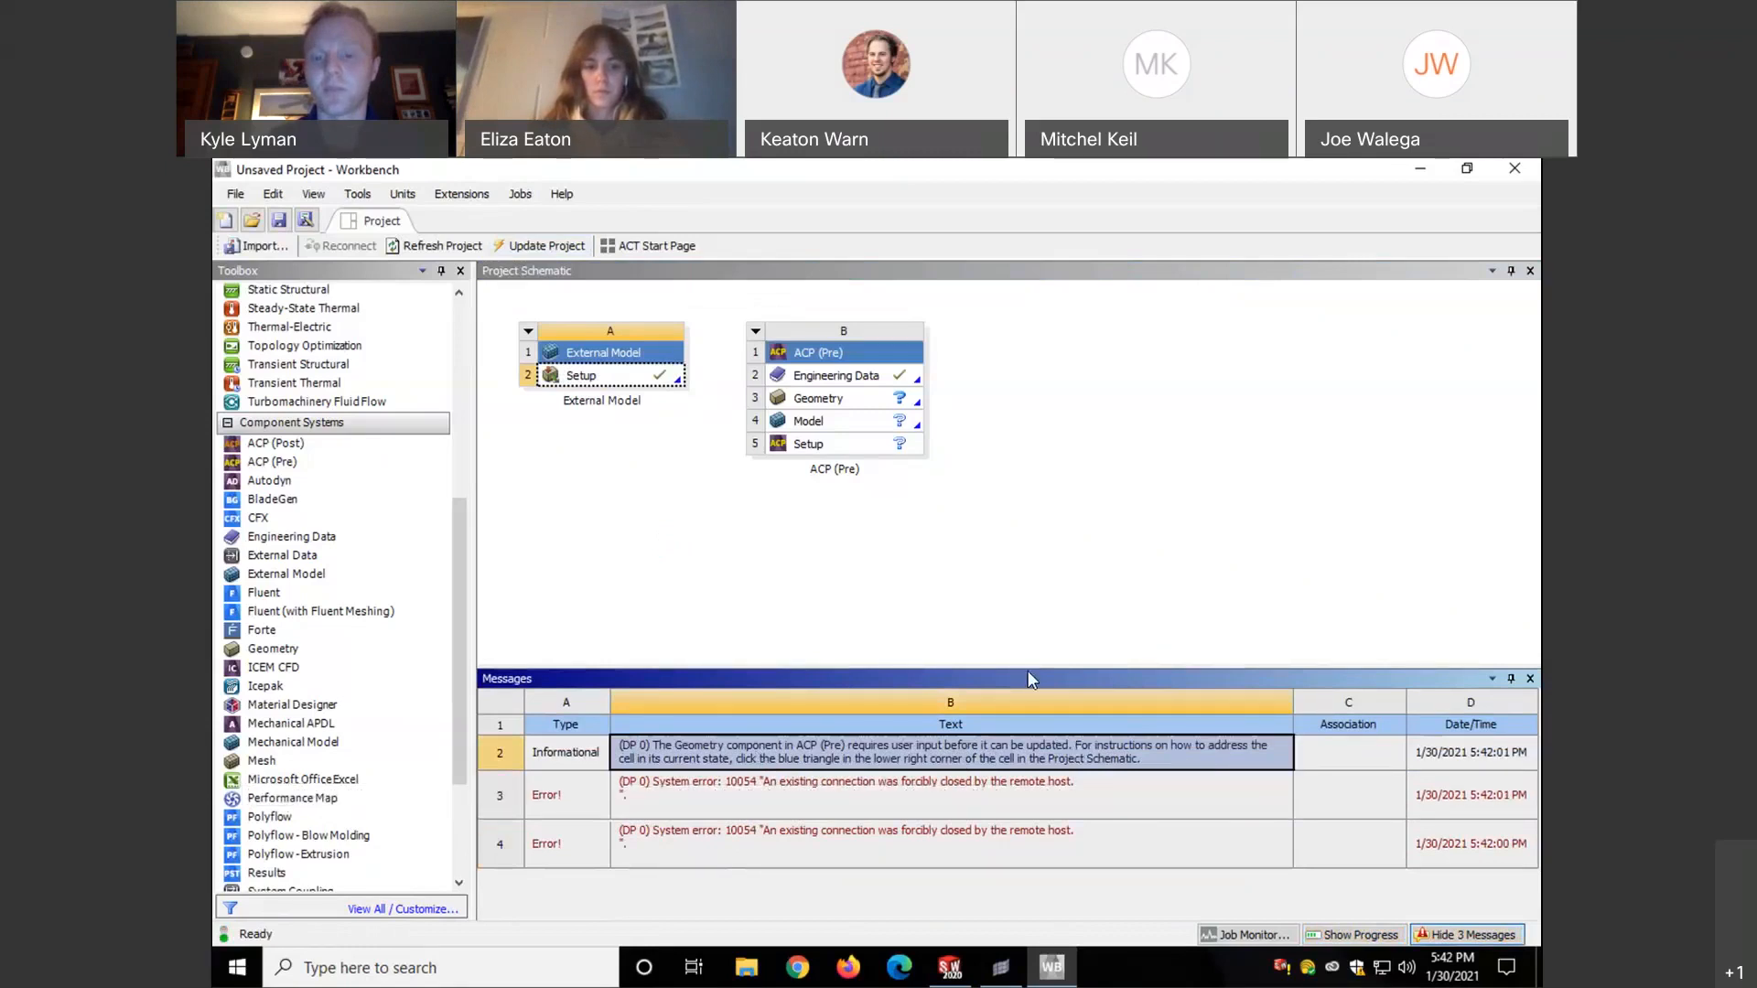
left_click_drag(1028, 665, 992, 741)
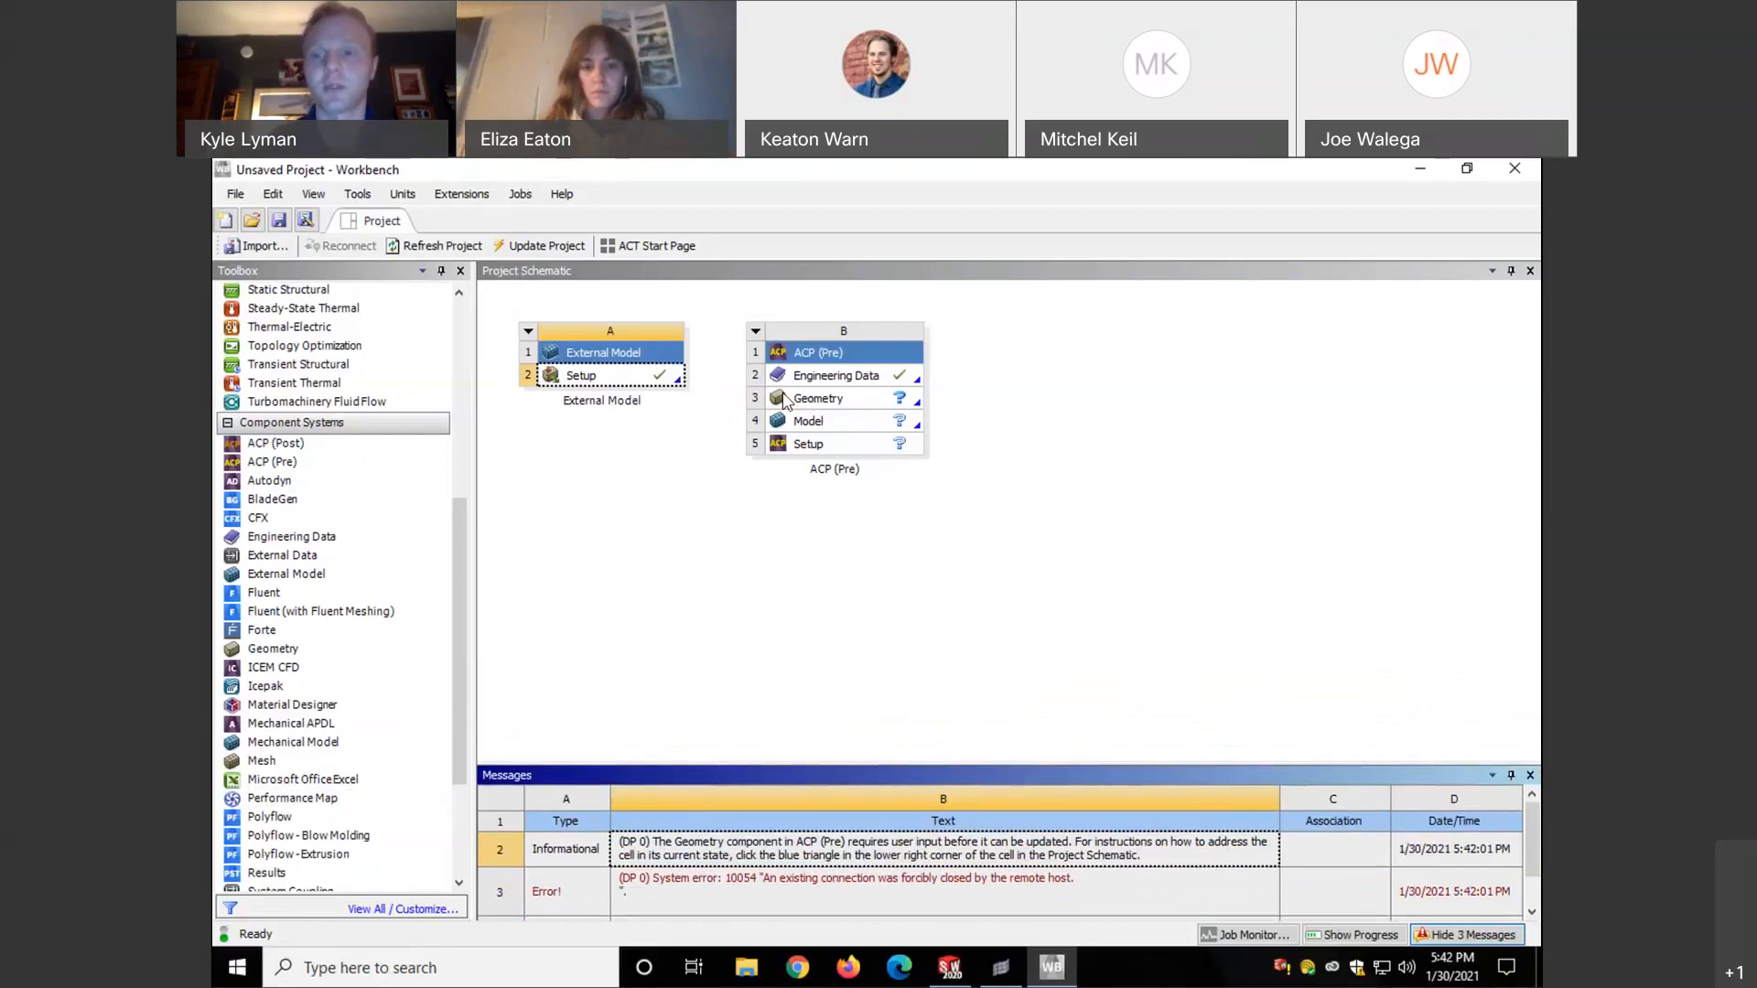
- Link the External Model's Setup cell to the Model cell of the ACP (Pre) system
left_click(655, 383)
left_click_drag(655, 382, 717, 389)
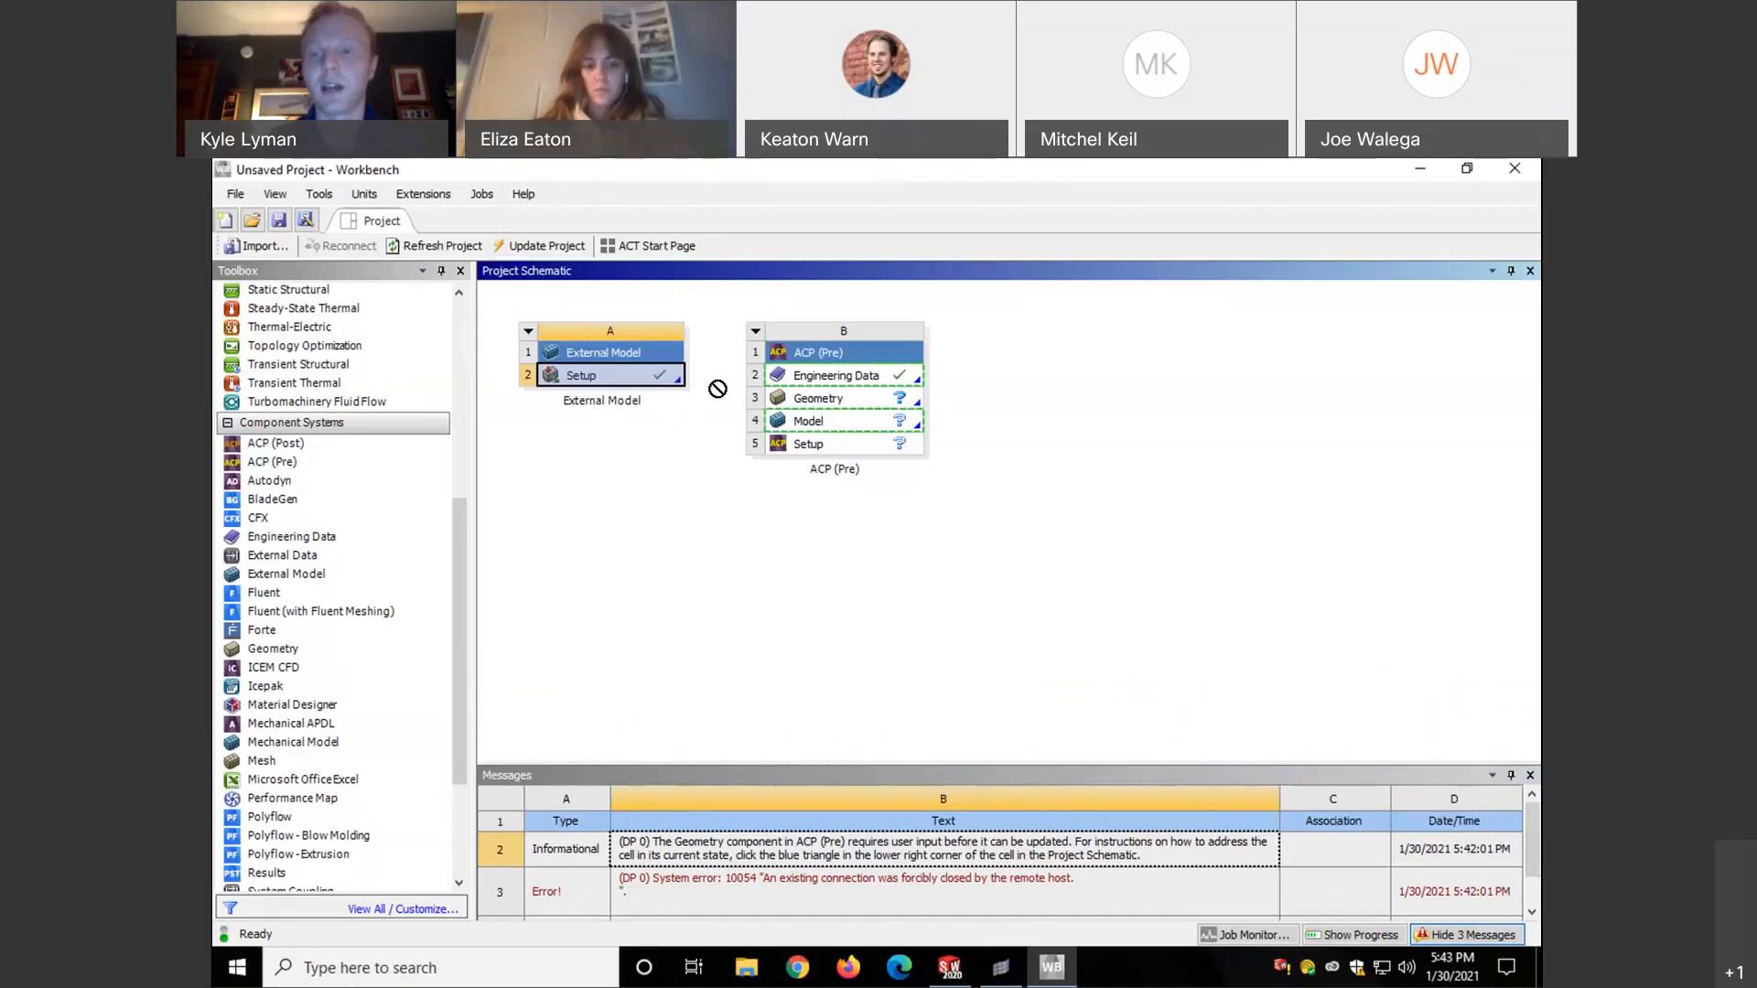
left_click_drag(717, 388, 826, 426)
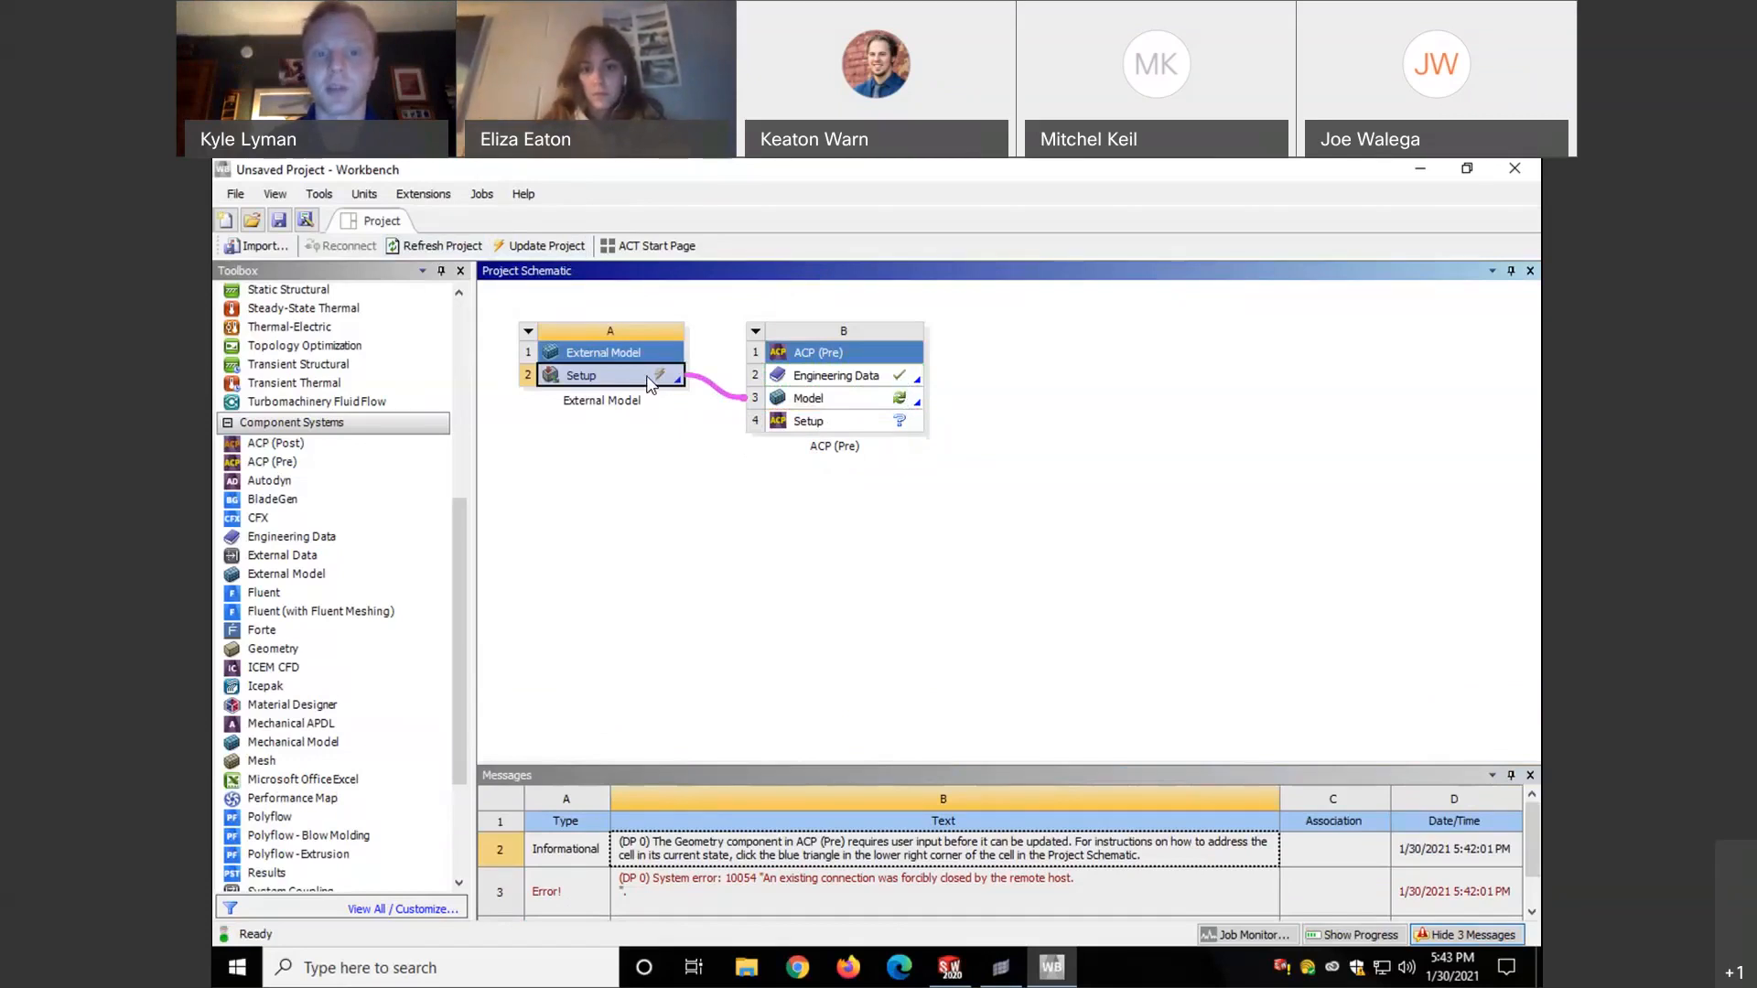
- Update the project and allow AnsysWB Module through the Windows firewall on domain, private and public networks
left_click(540, 245)
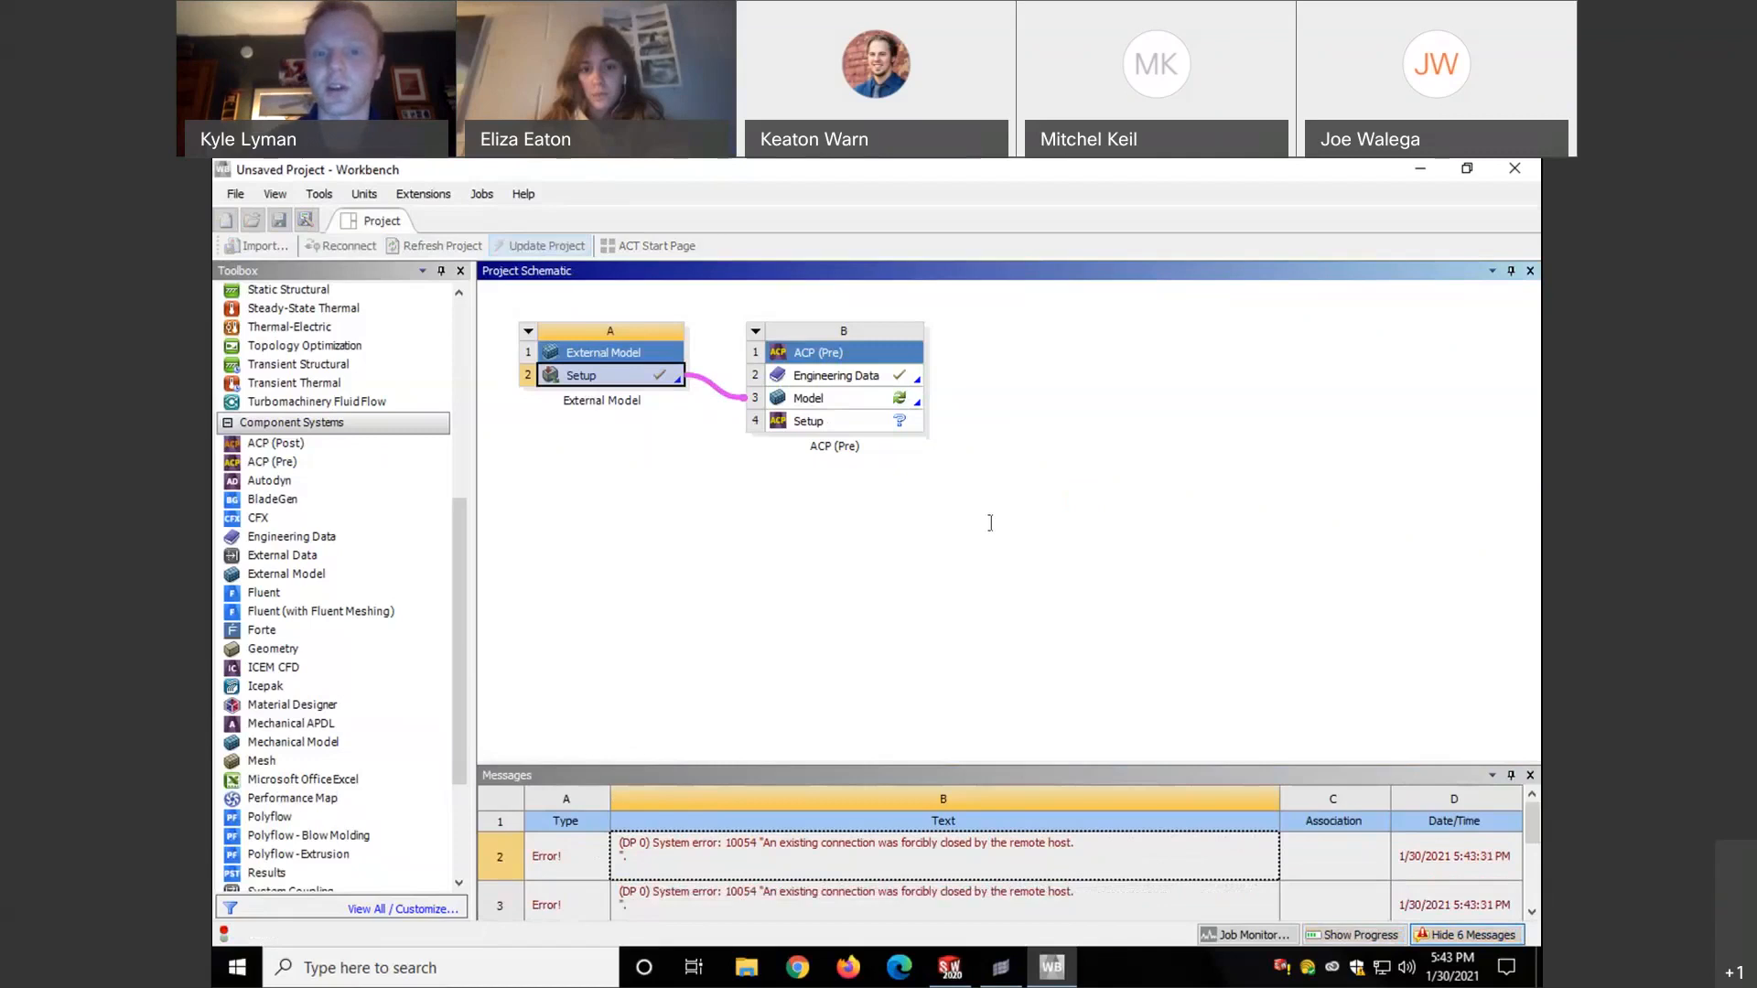
left_click(639, 636)
left_click(639, 674)
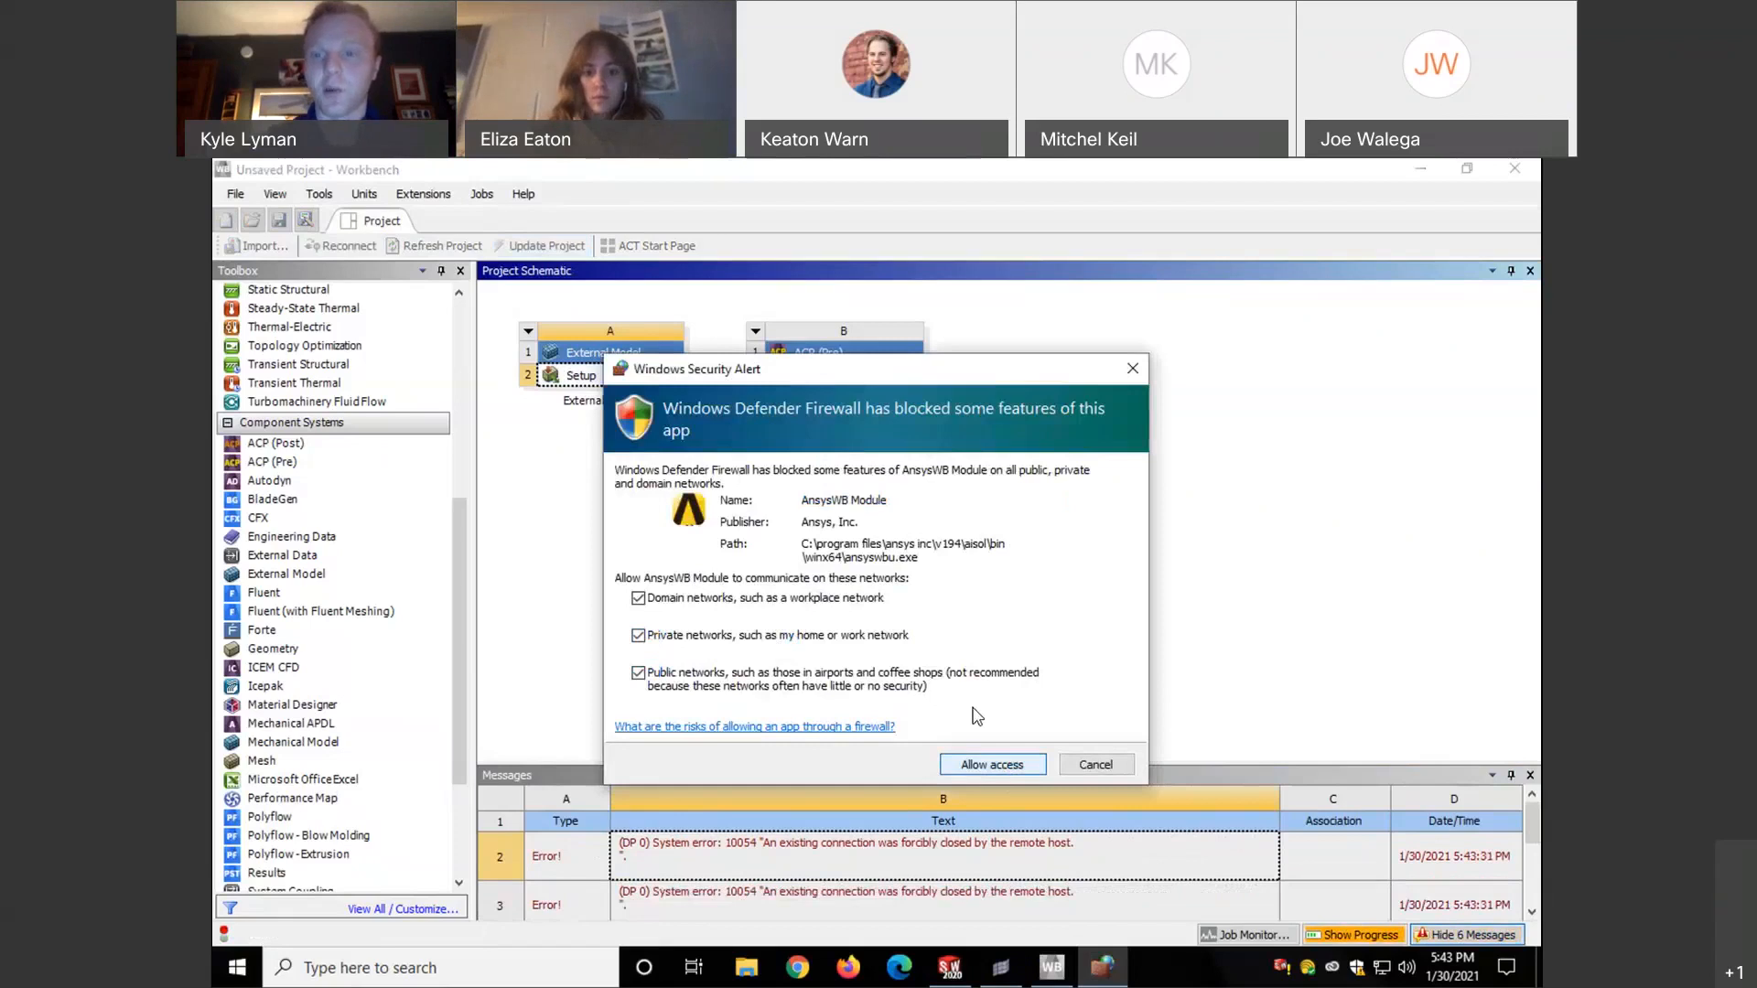
left_click(992, 764)
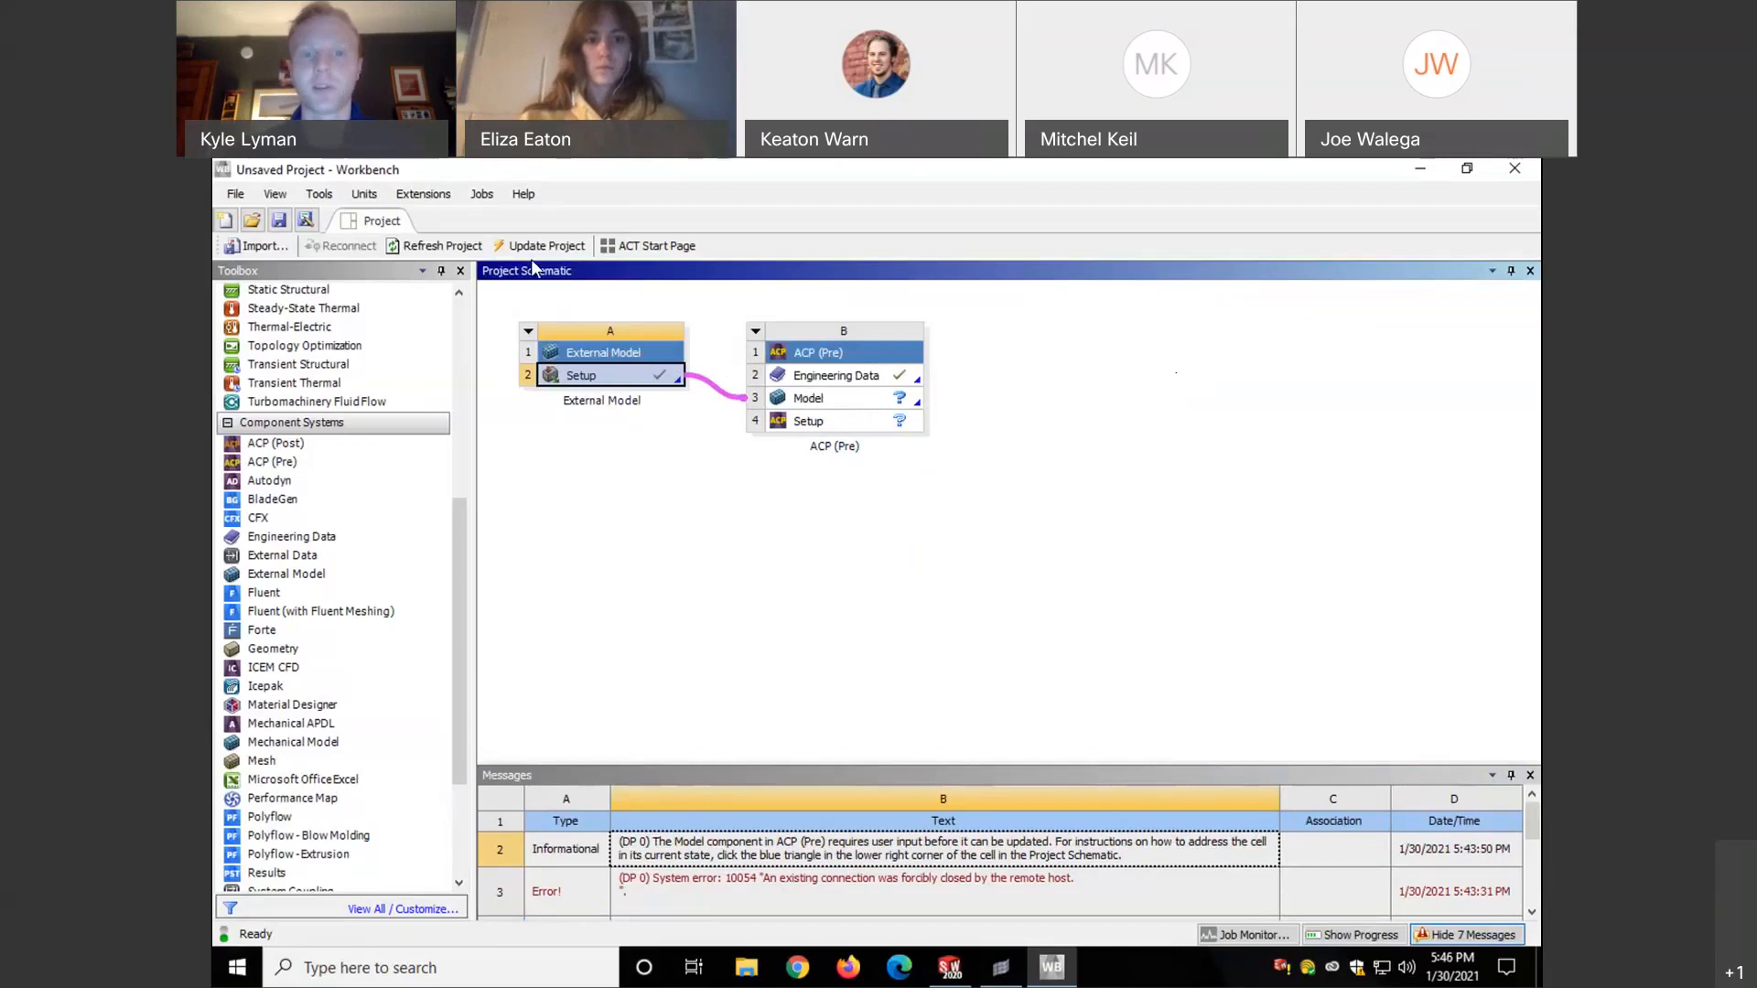
right_click(903, 398)
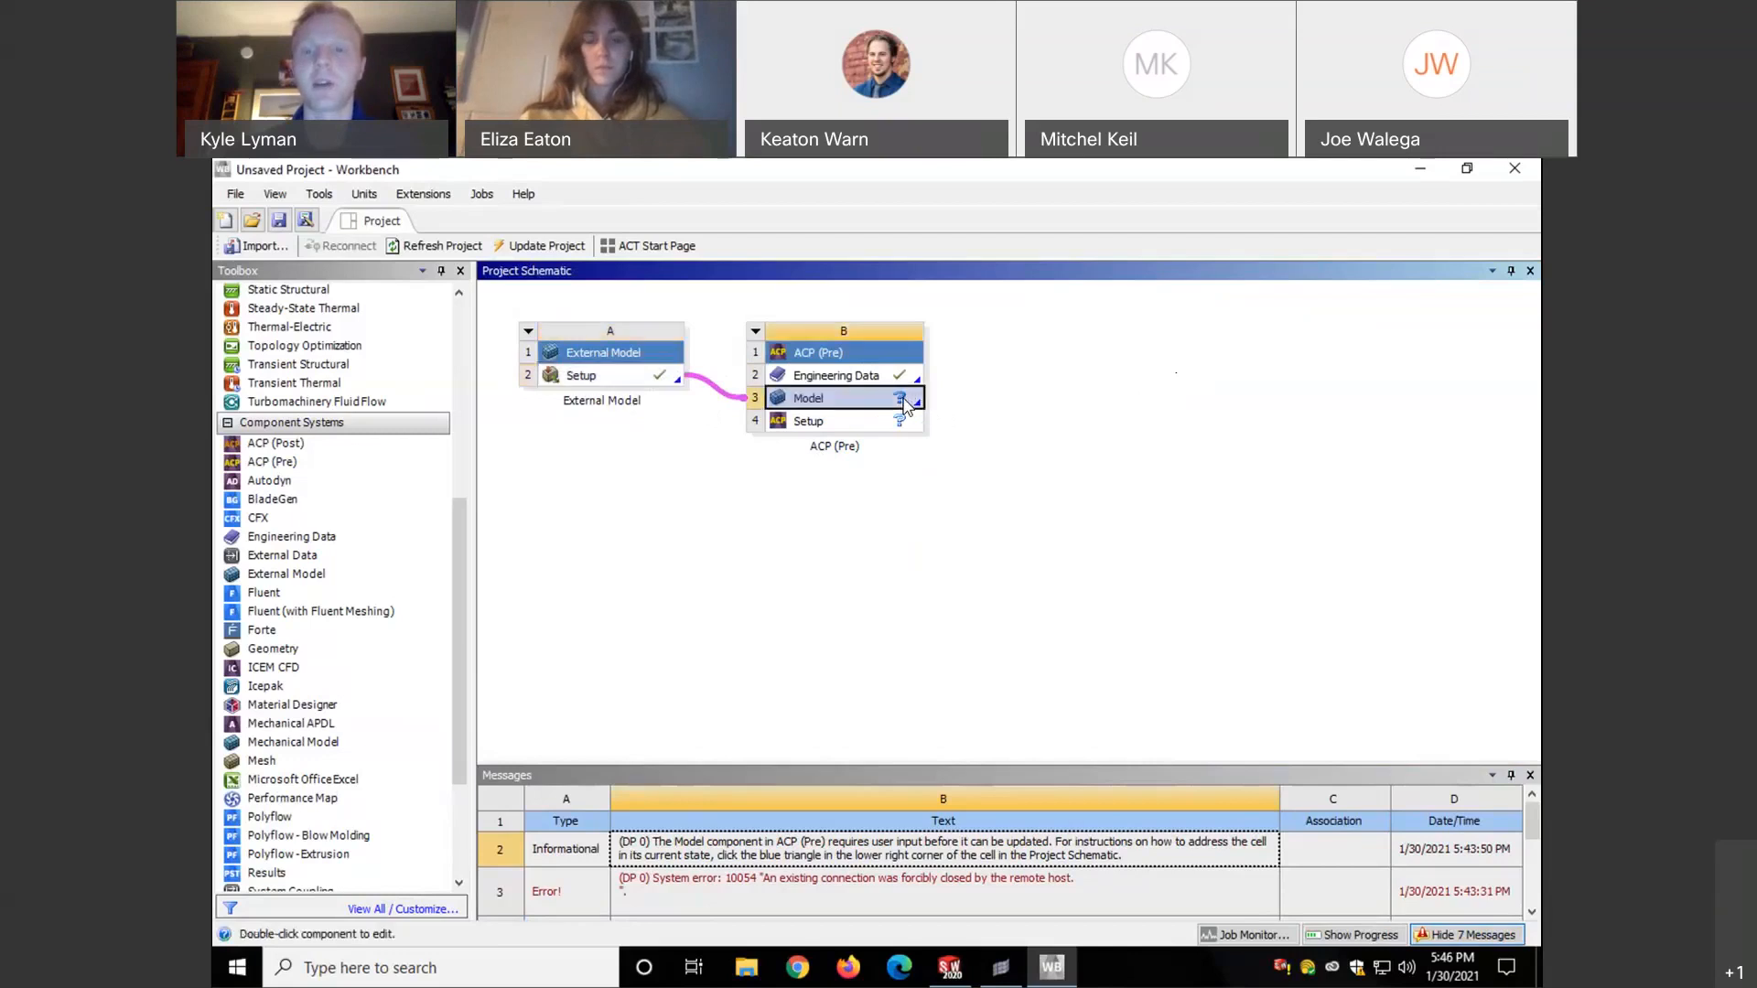
left_click(912, 382)
right_click(896, 379)
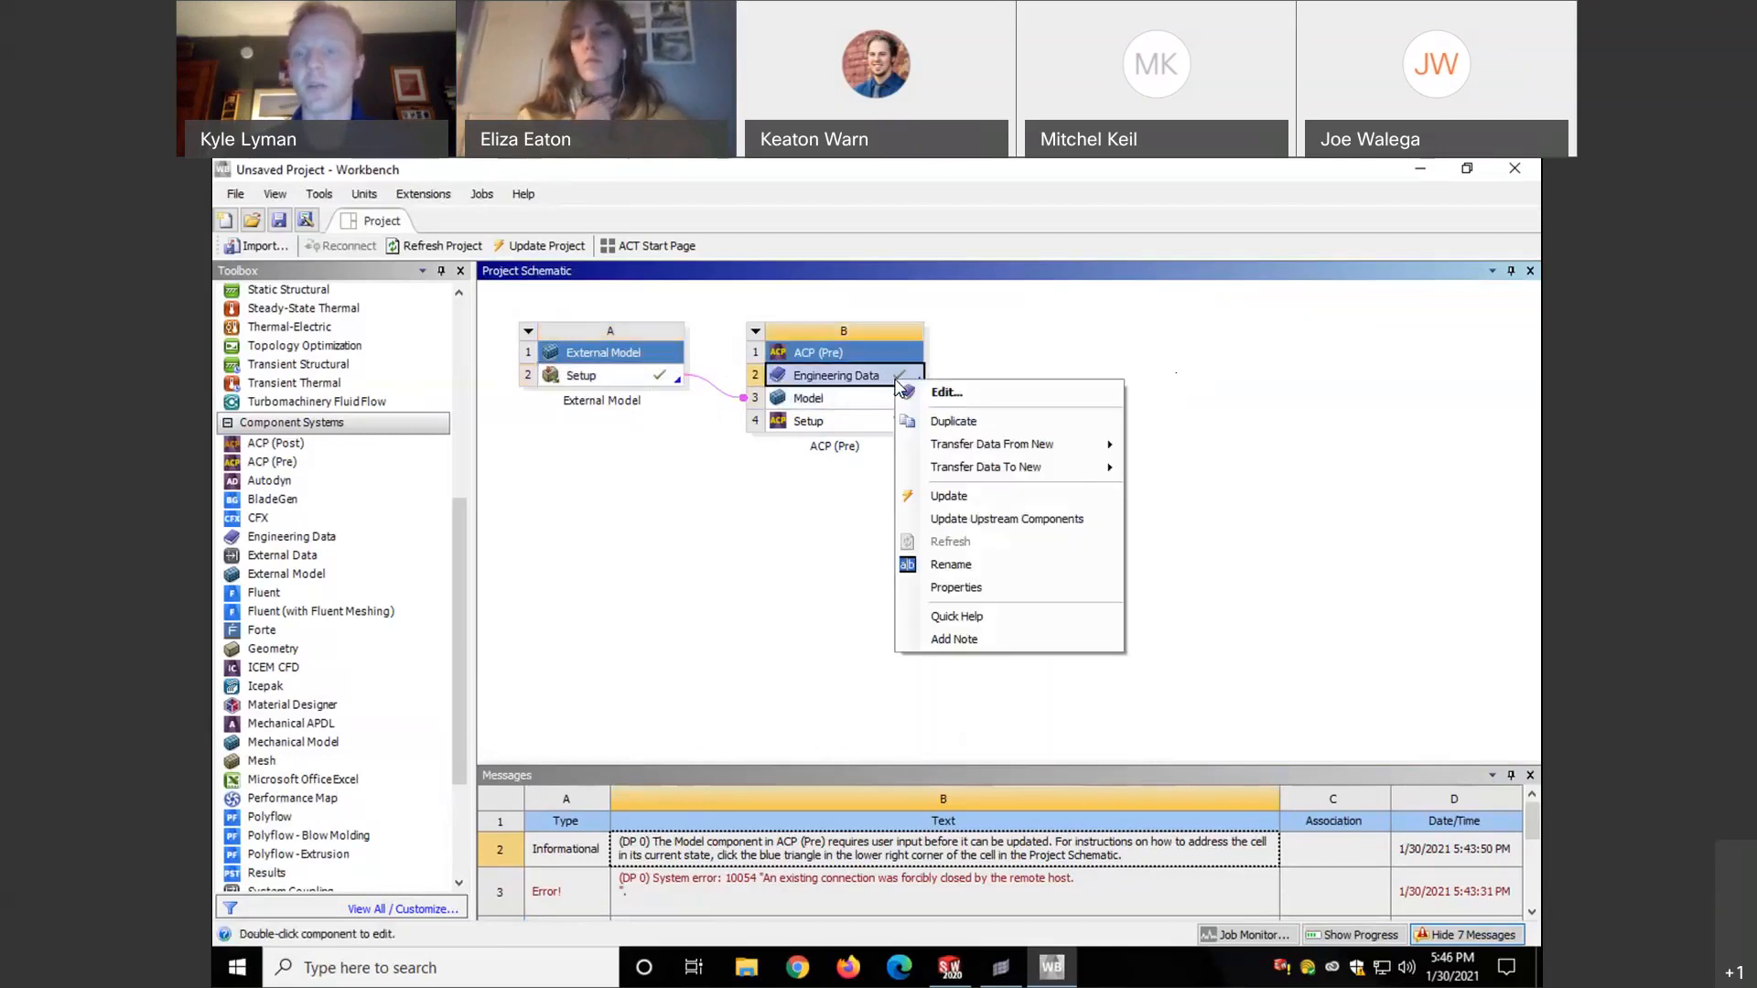
left_click(953, 371)
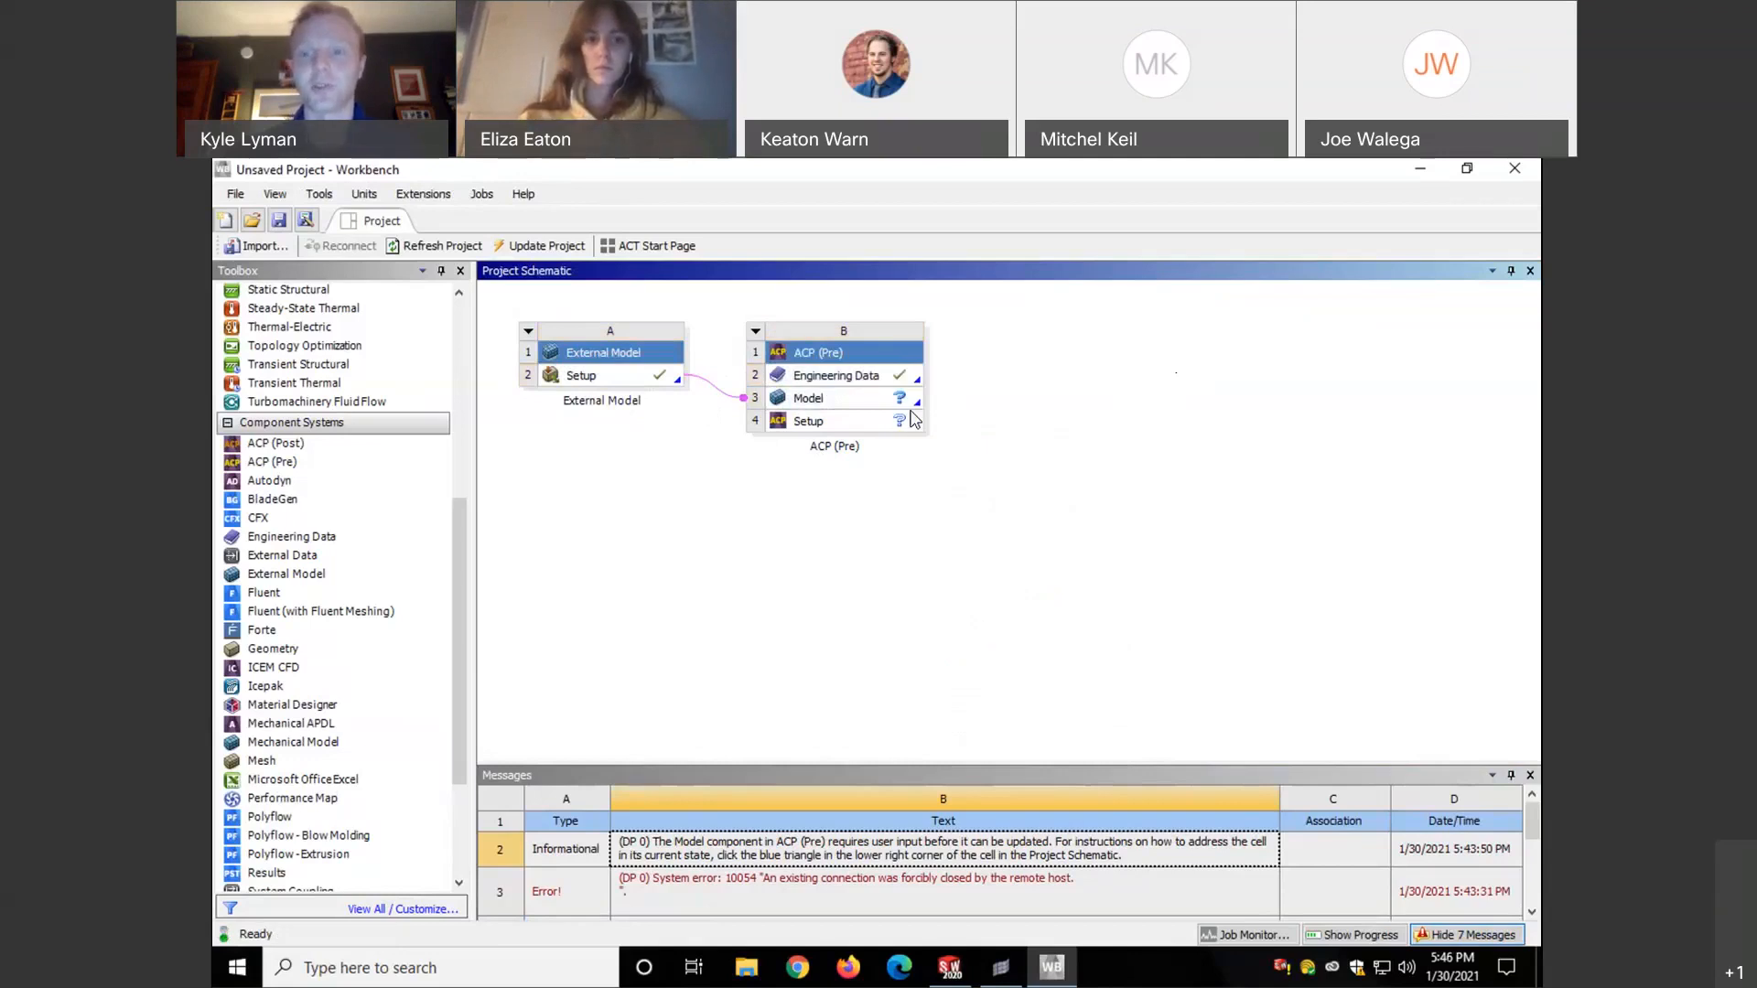
- Open the Model cell of the ACP (Pre) system for editing in Mechanical
left_click(877, 404)
right_click(878, 407)
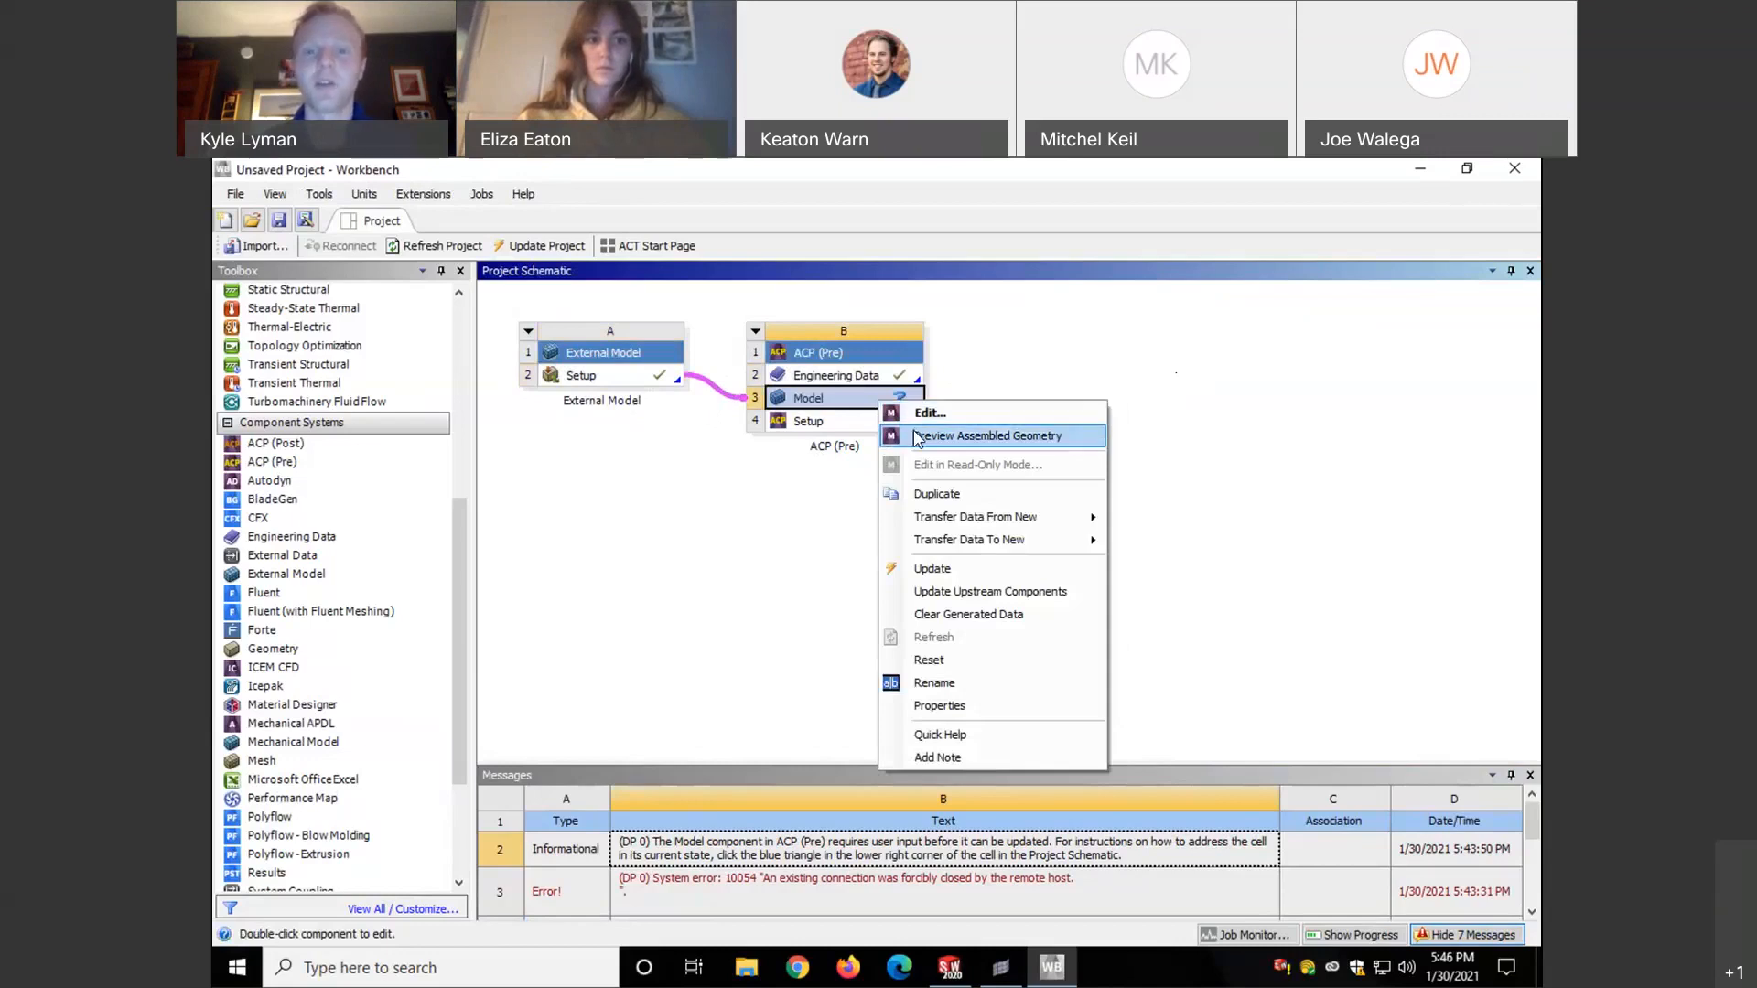
left_click(930, 414)
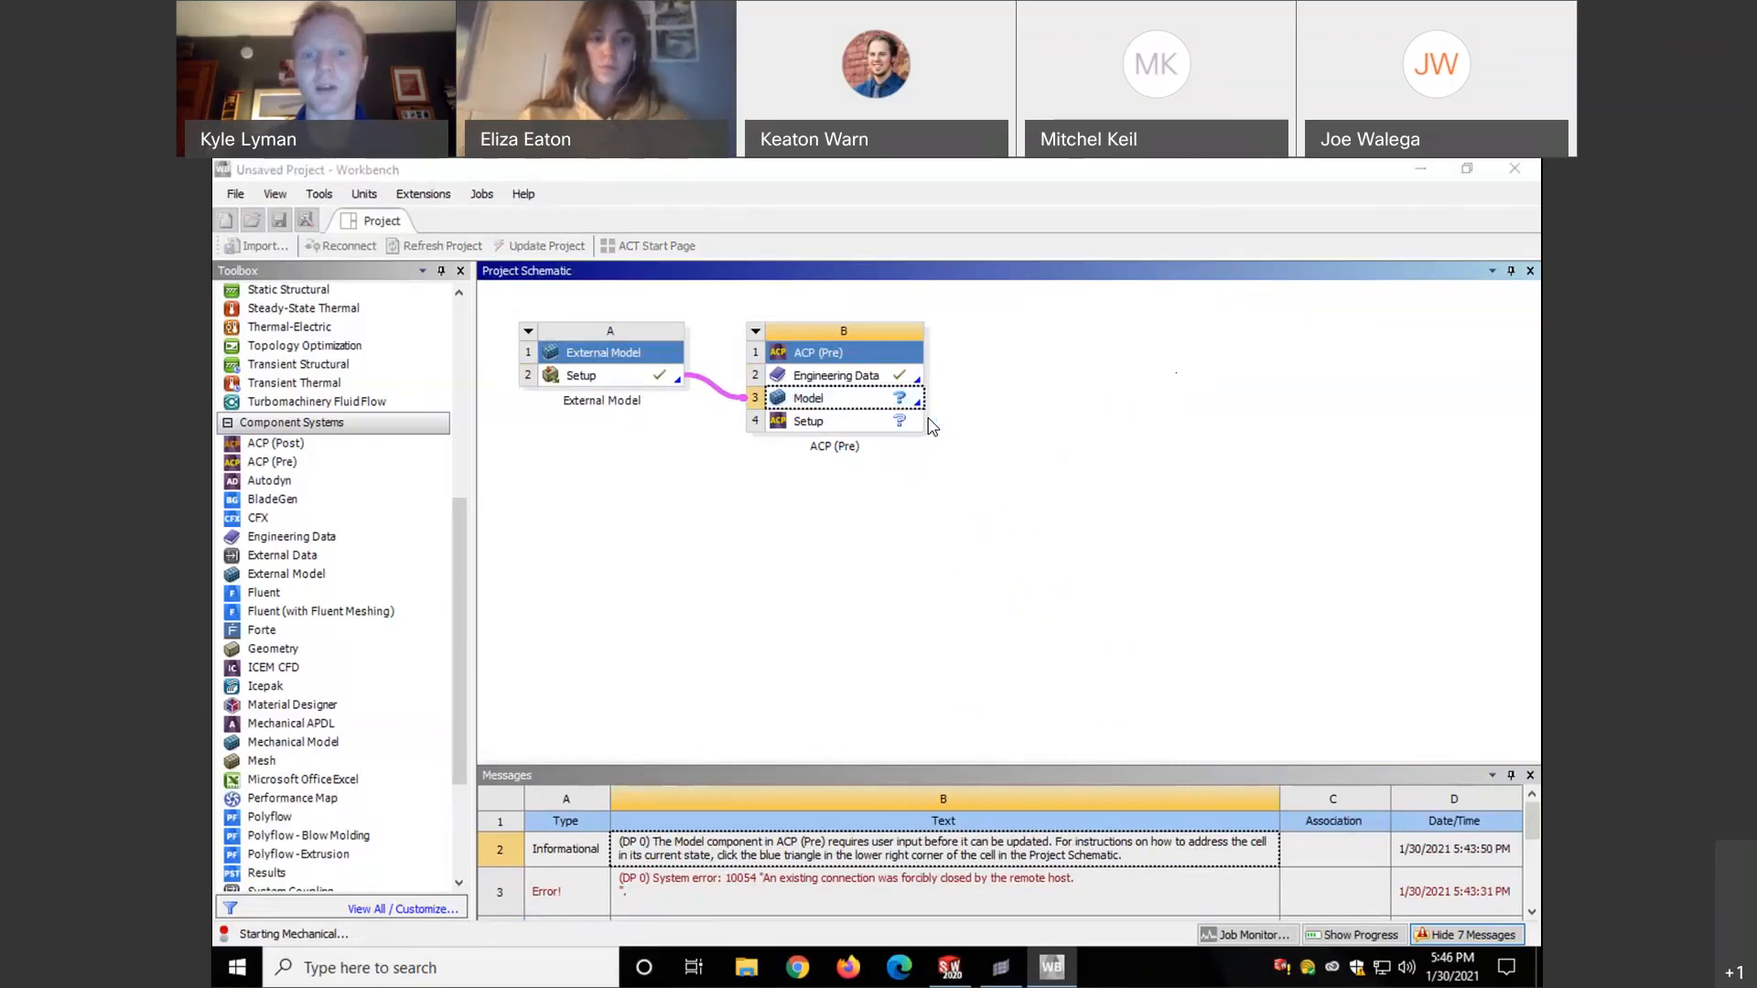
- Allow ACT.Browser through the firewall on domain, private and public networks, and turn off the usage tips at startup
left_click(637, 635)
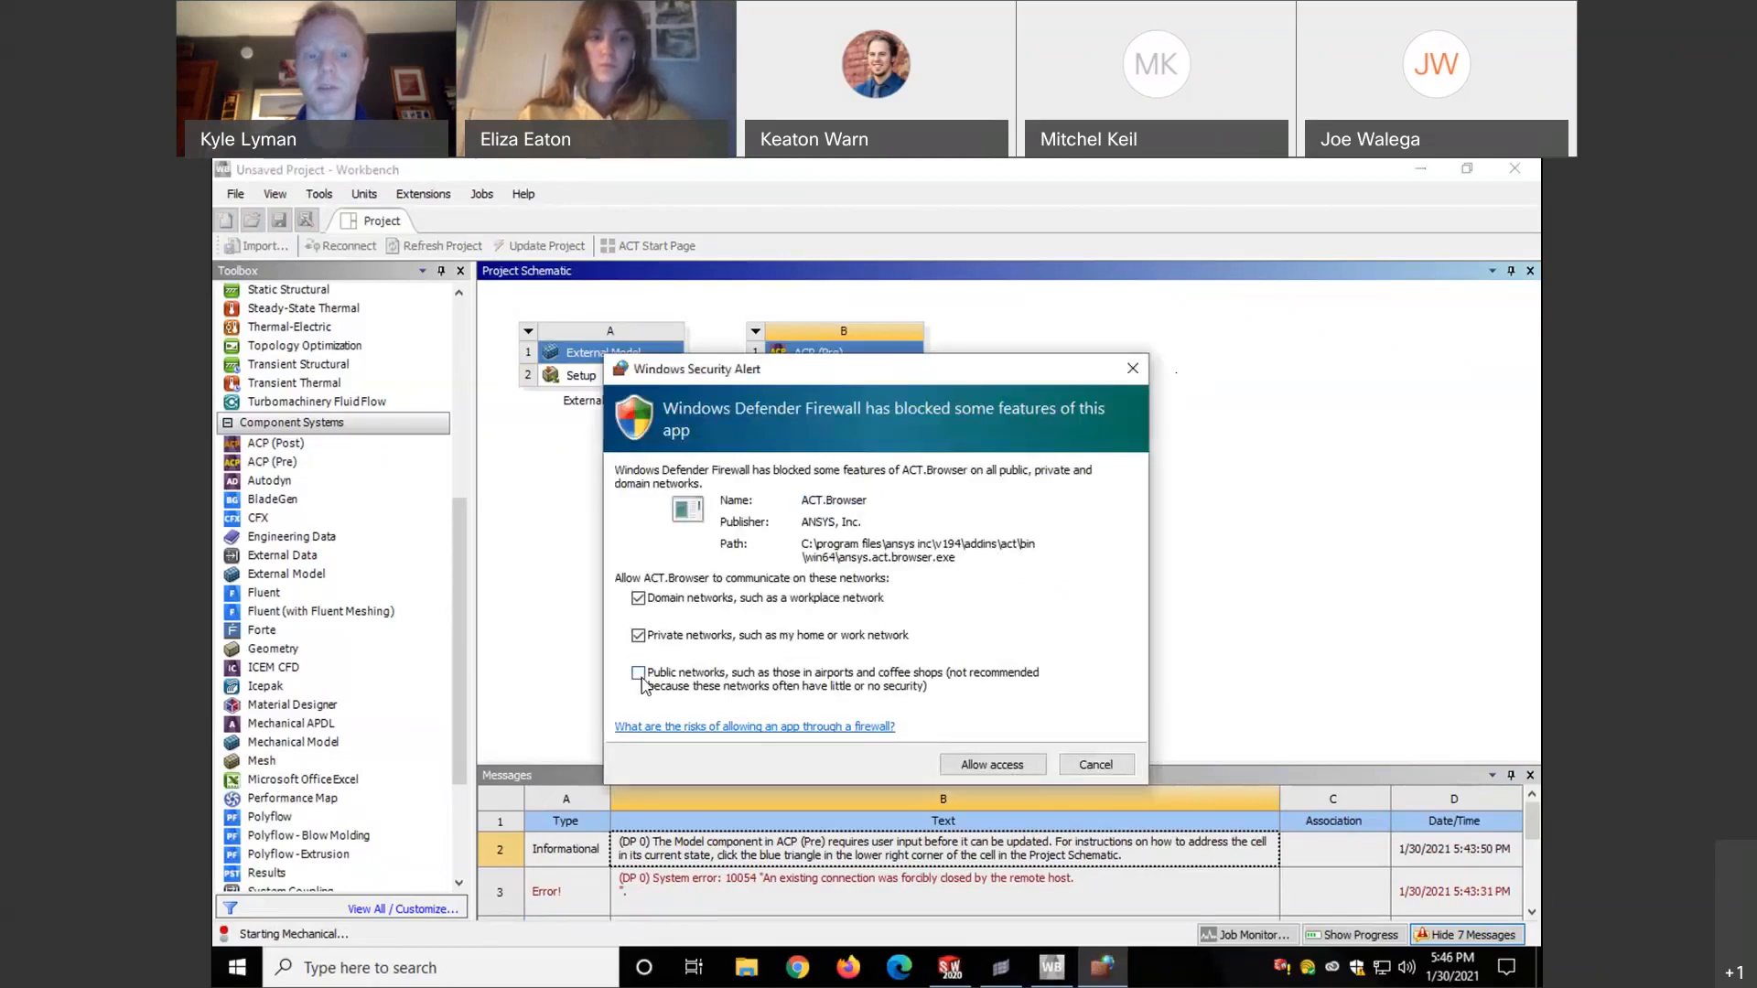
left_click(640, 677)
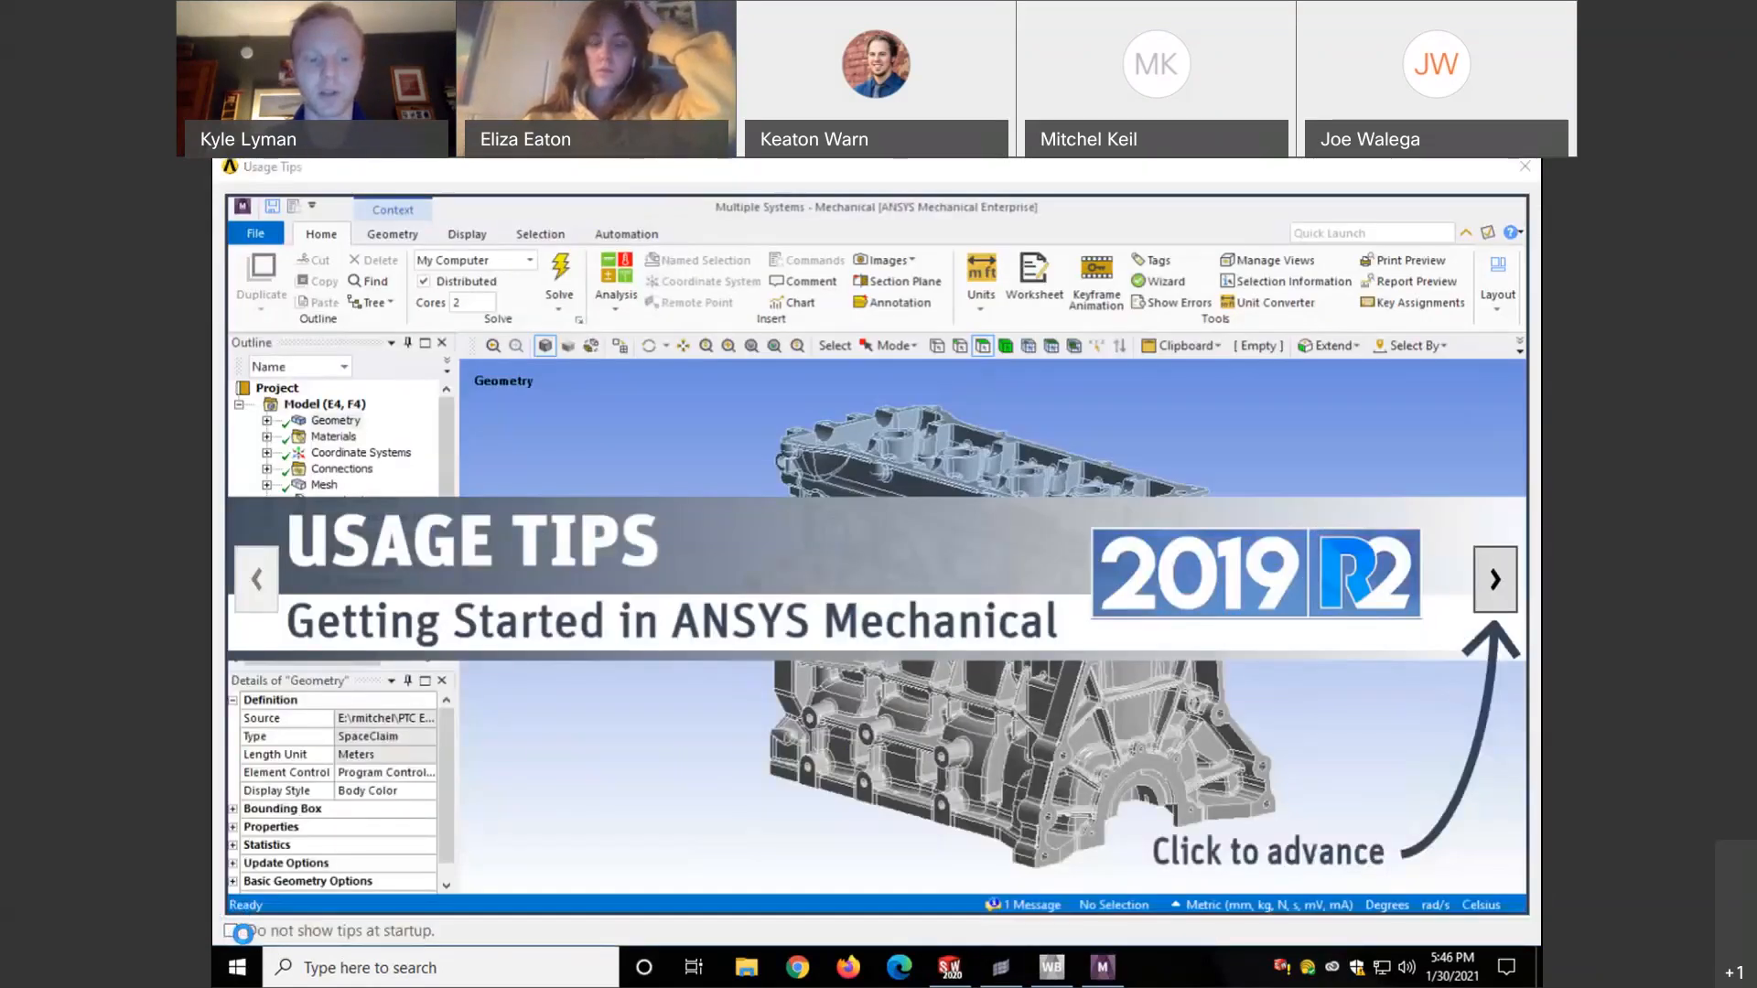
left_click(235, 931)
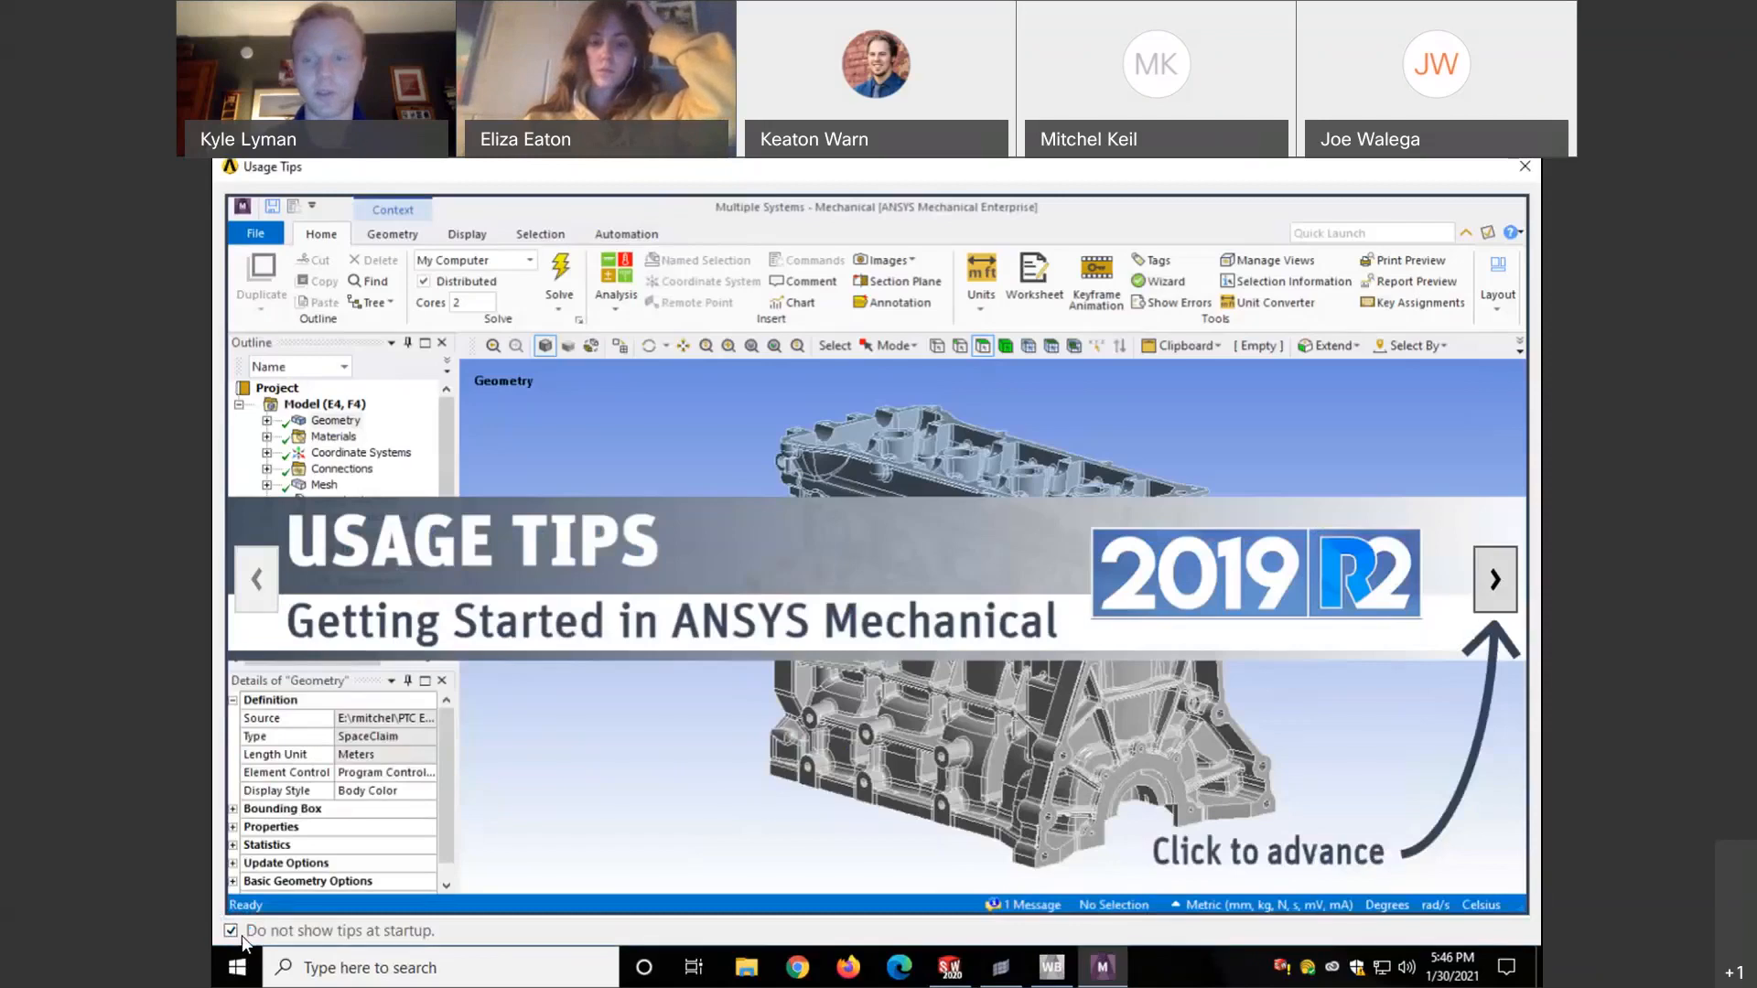
left_click(1525, 168)
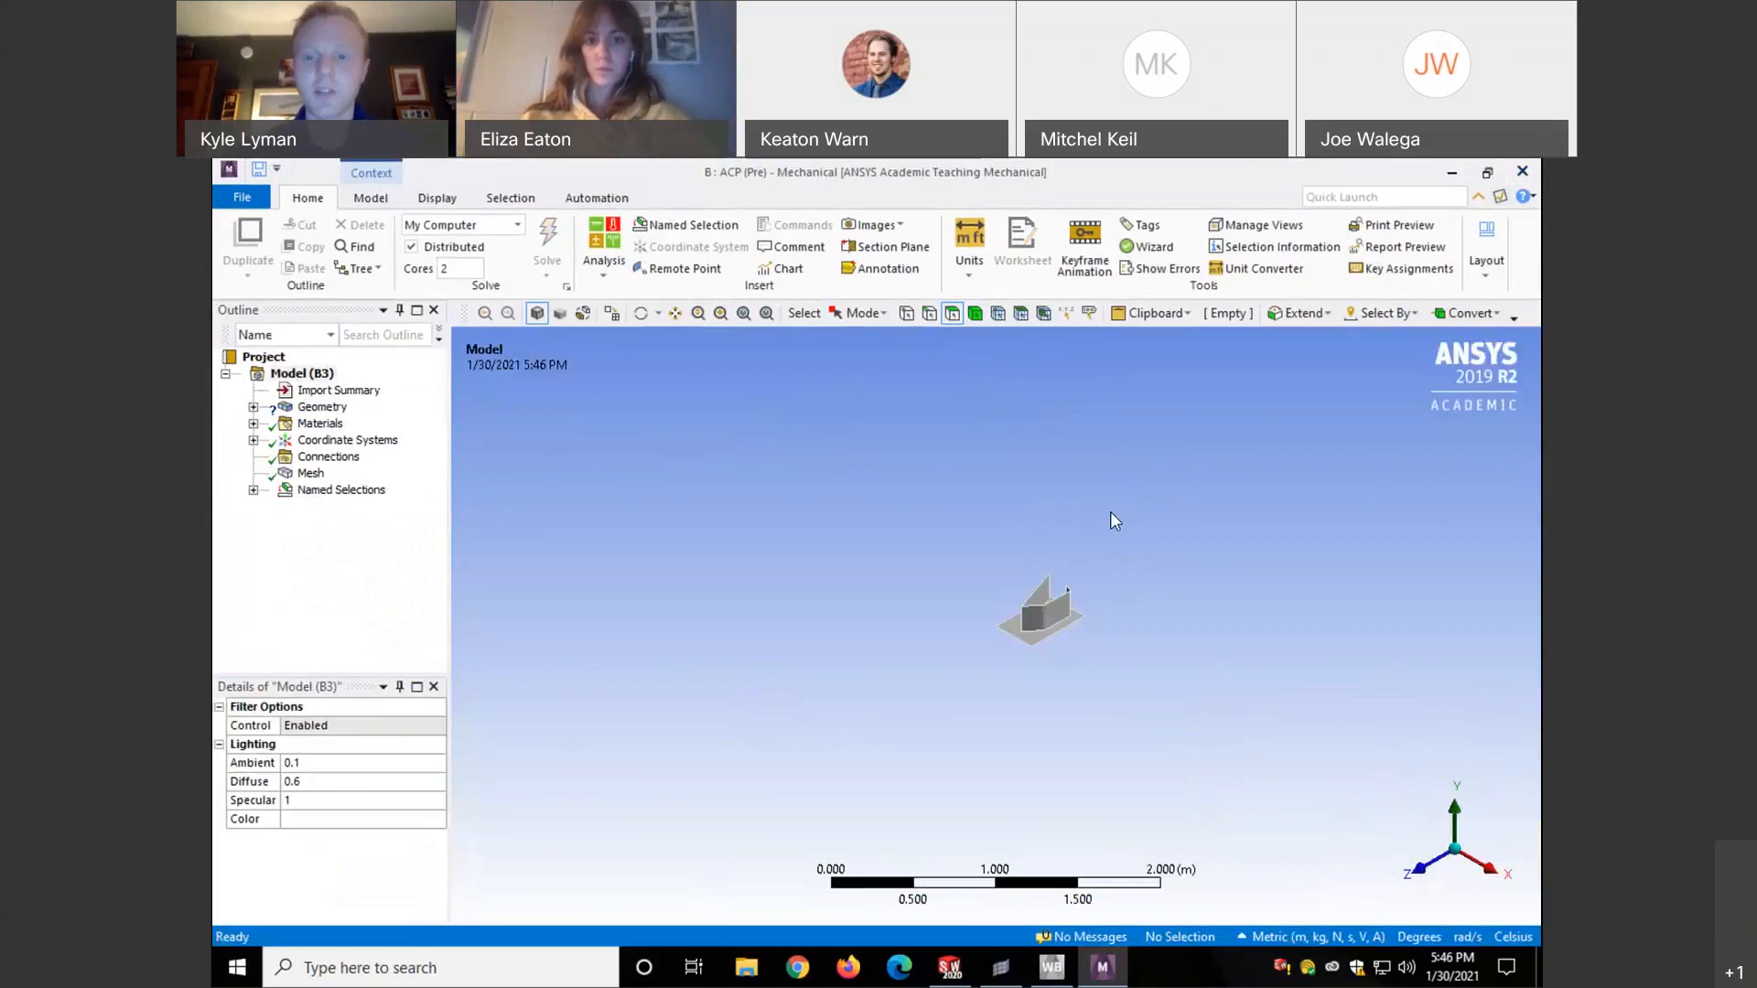
- Examine the imported surface geometry up close, clearing any faces selected along the way
scroll(1046, 611, "down", 1)
scroll(1046, 611, "up", 4)
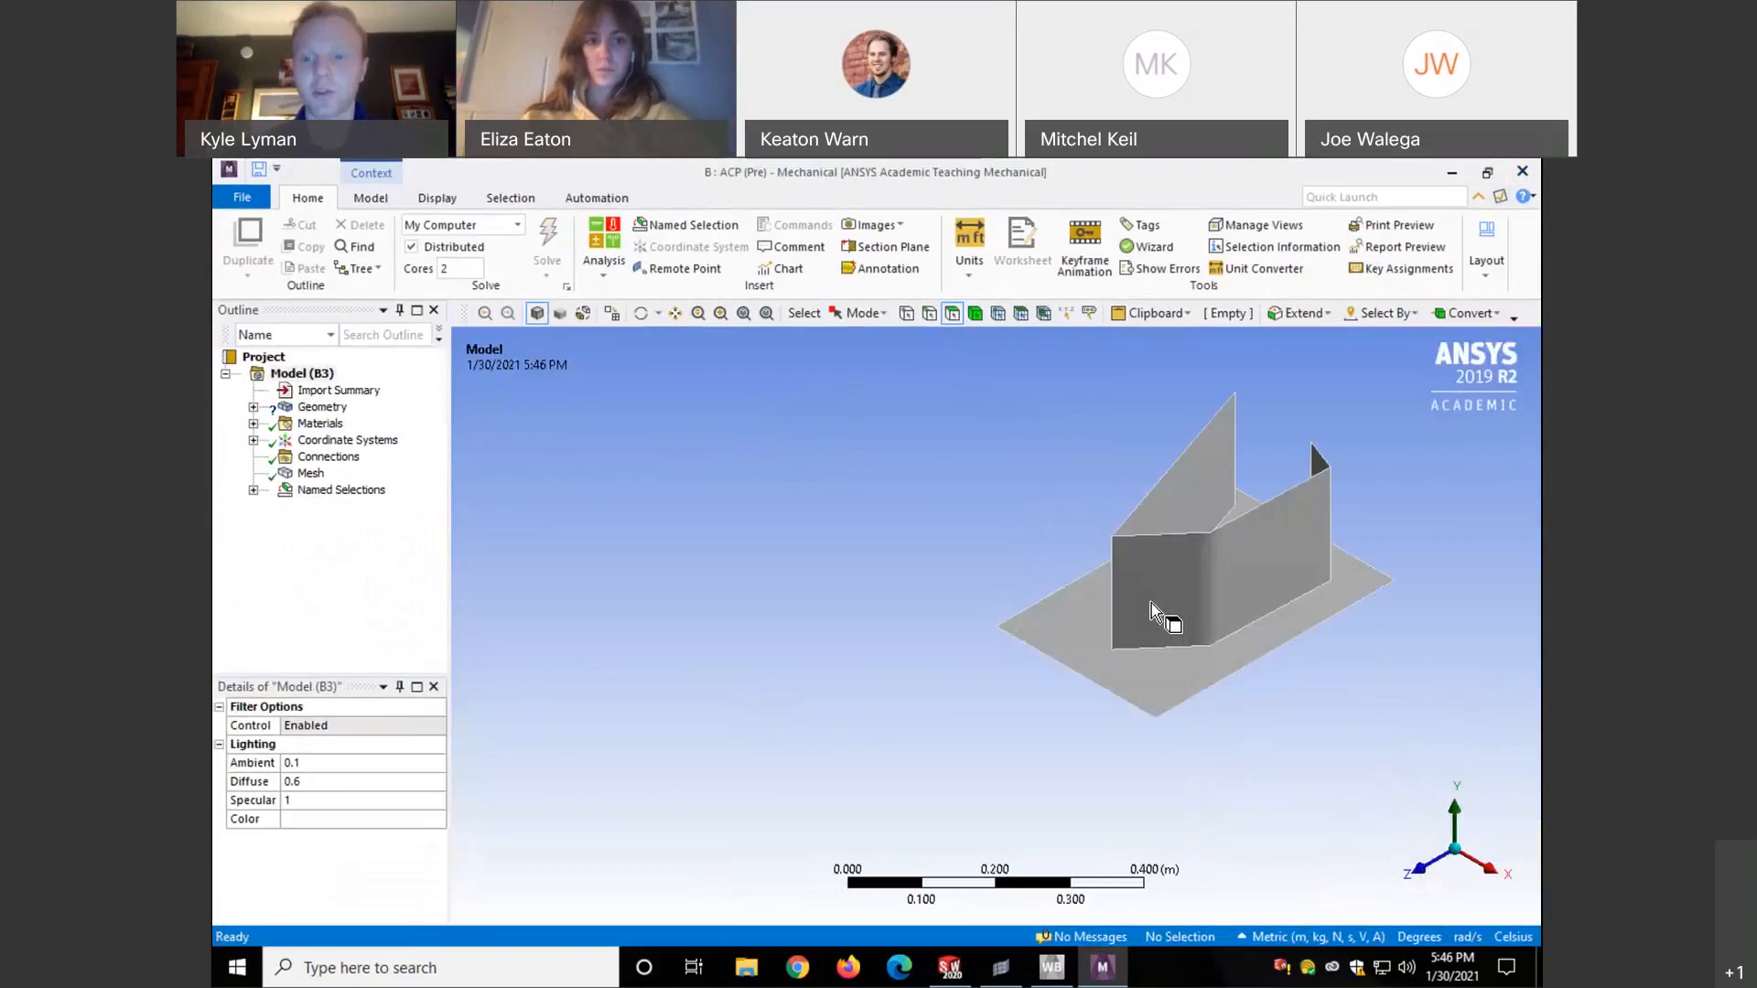
left_click(1107, 606)
left_click_drag(1102, 599, 1002, 503)
mouse_move(1301, 618)
right_mouse_down()
mouse_move(1056, 624)
mouse_move(1054, 419)
mouse_move(1057, 446)
right_mouse_up()
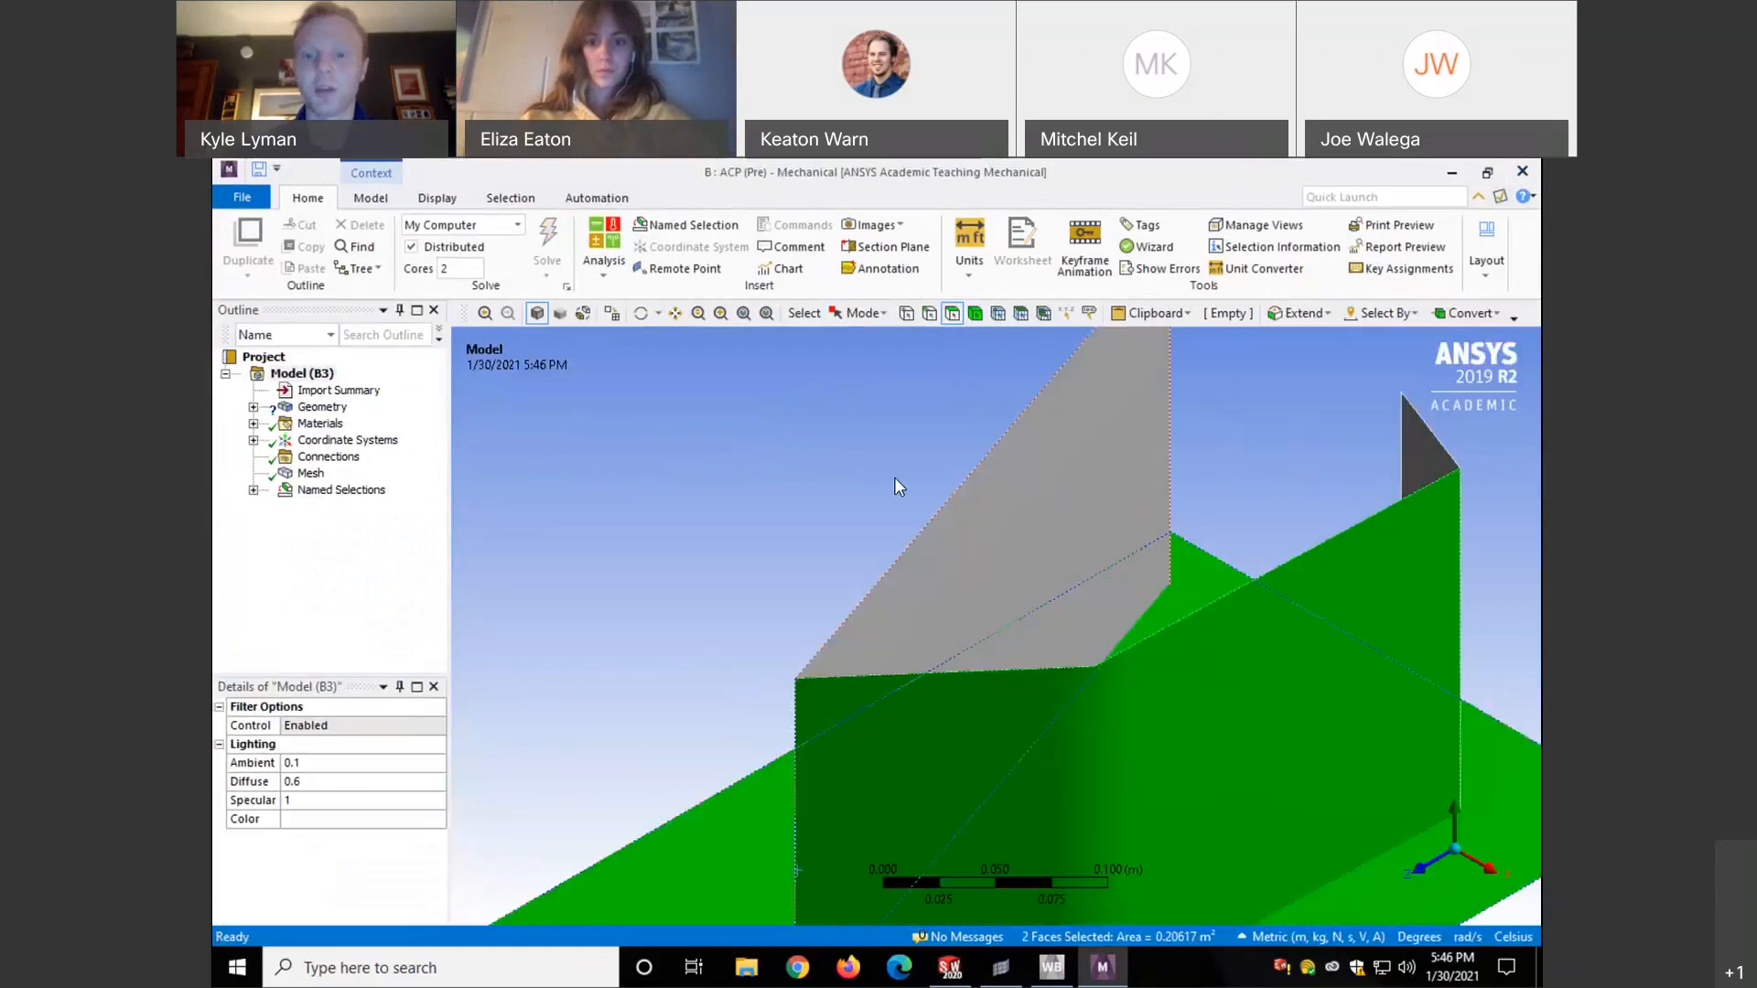
left_click(893, 476)
scroll(794, 499, "down", 2)
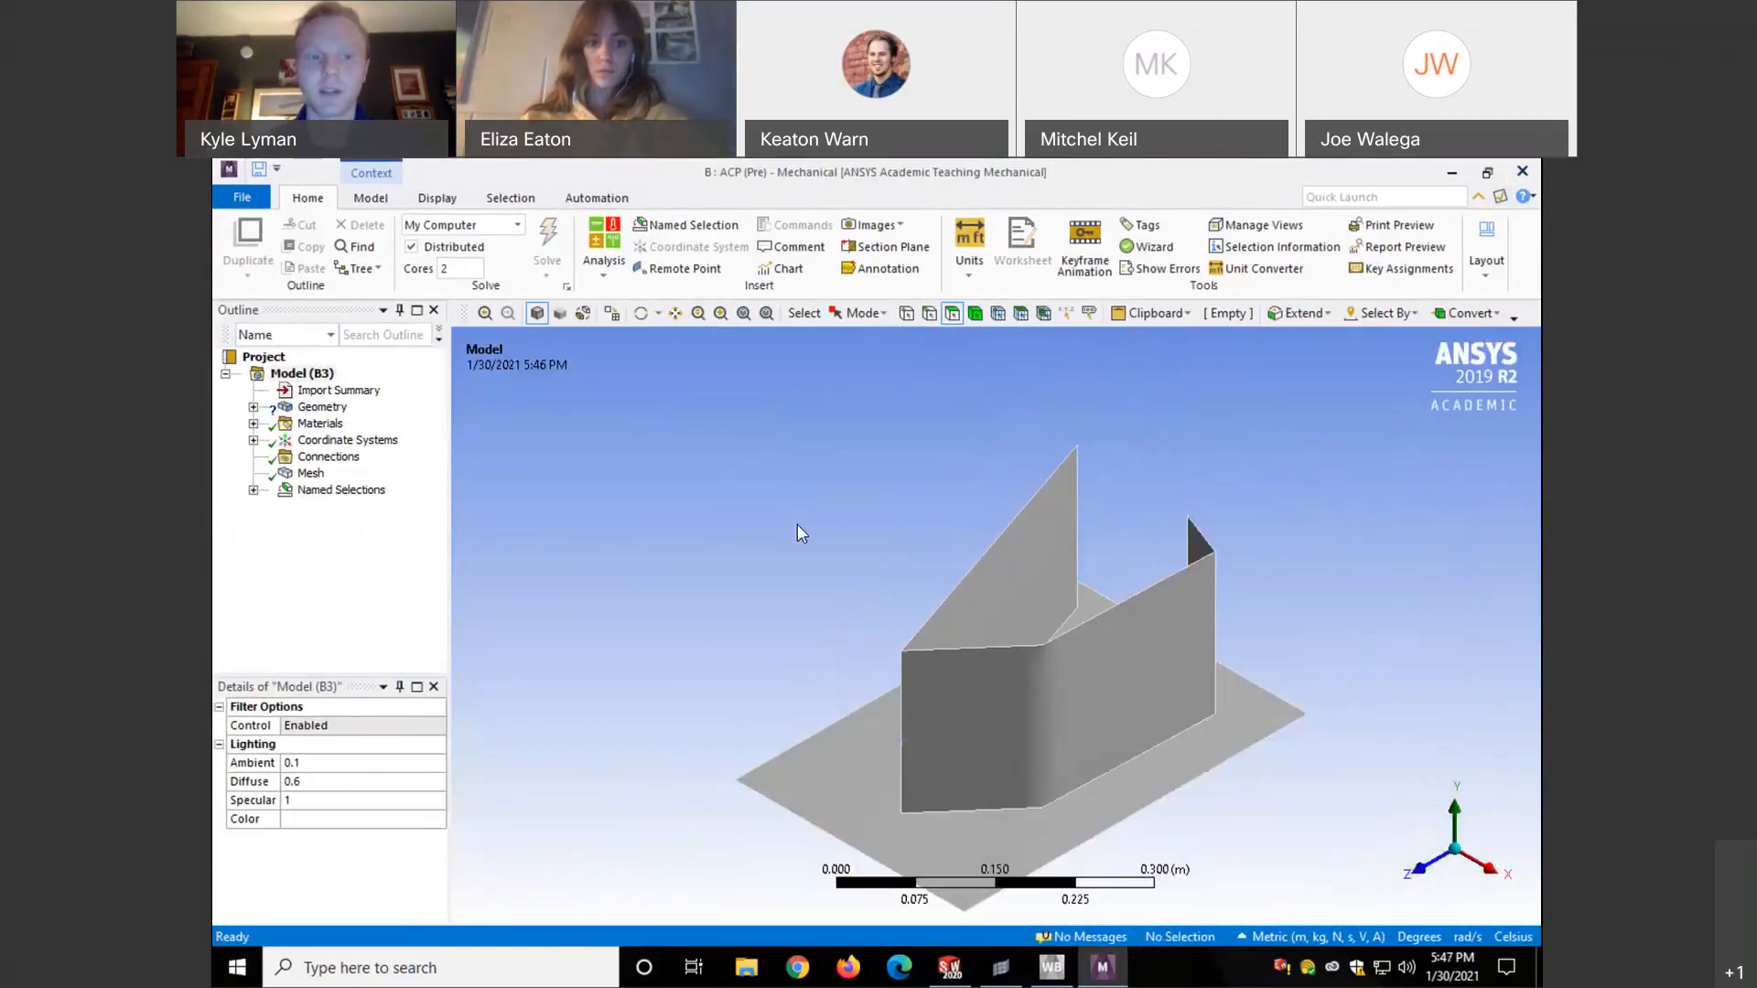
- Display the imported mesh and examine the elements where the upright wall meets the base plate near its corner
left_click(312, 474)
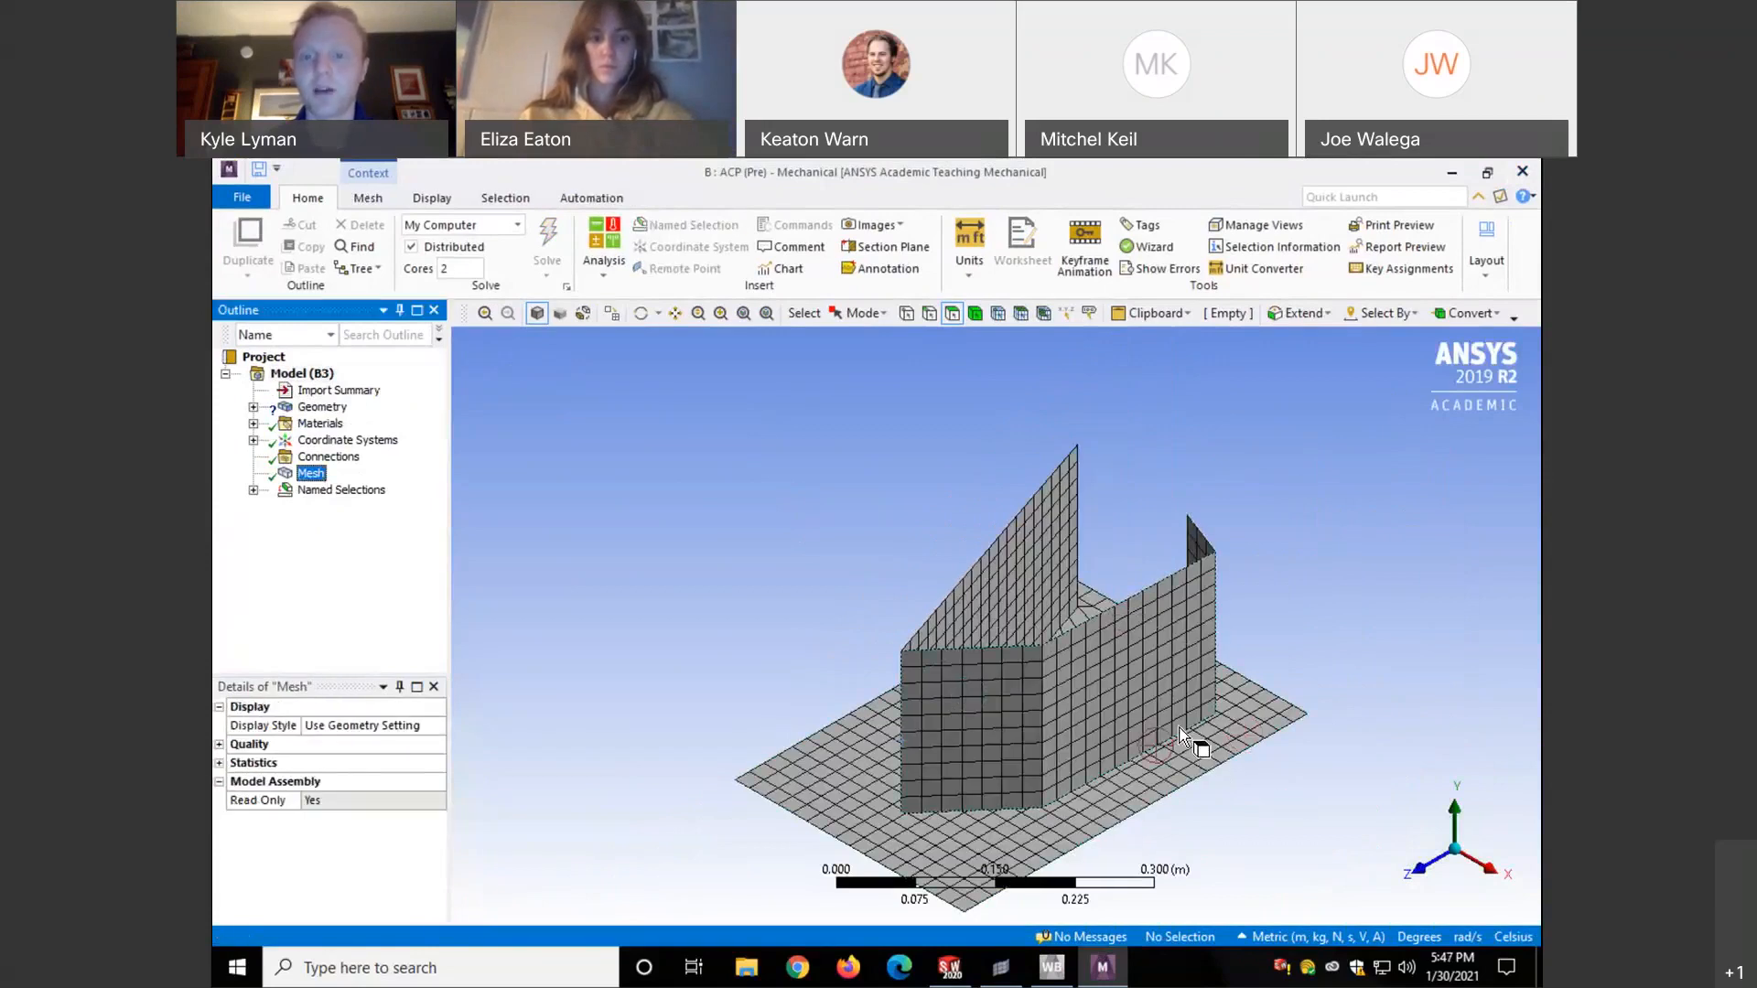
mouse_move(1181, 732)
middle_mouse_down()
mouse_move(1134, 659)
mouse_move(886, 756)
mouse_move(826, 674)
mouse_move(1281, 787)
middle_mouse_up()
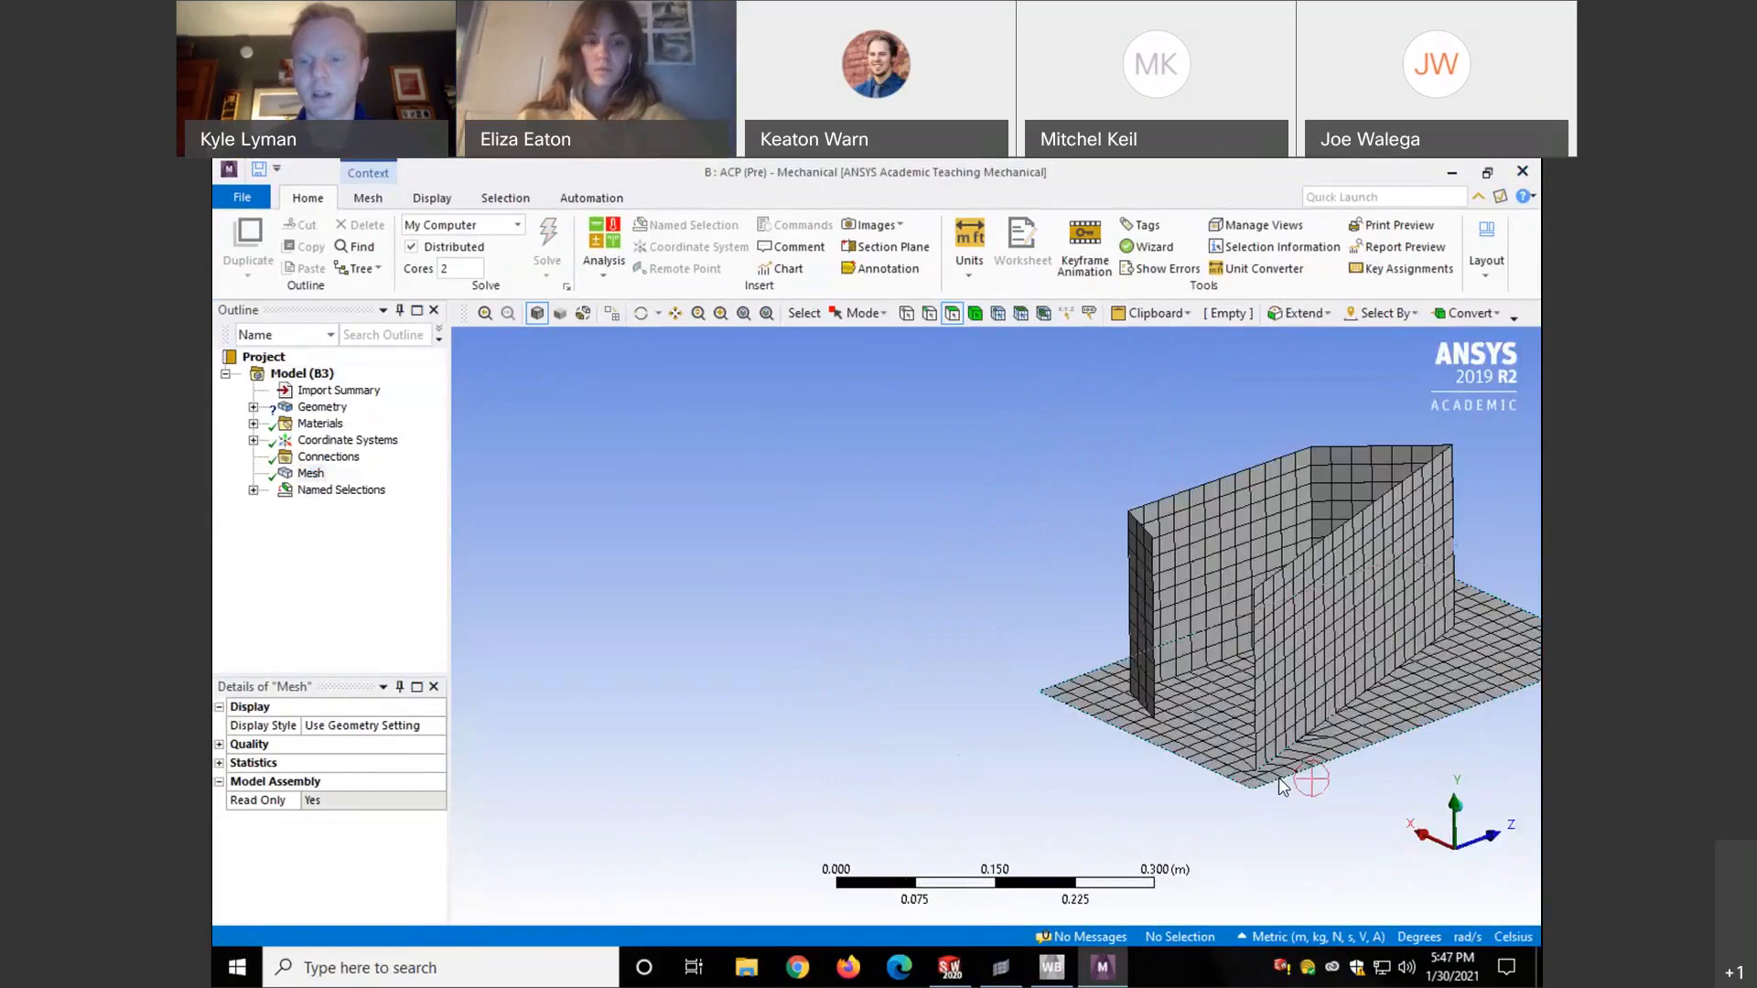
scroll(1277, 782, "up", 3)
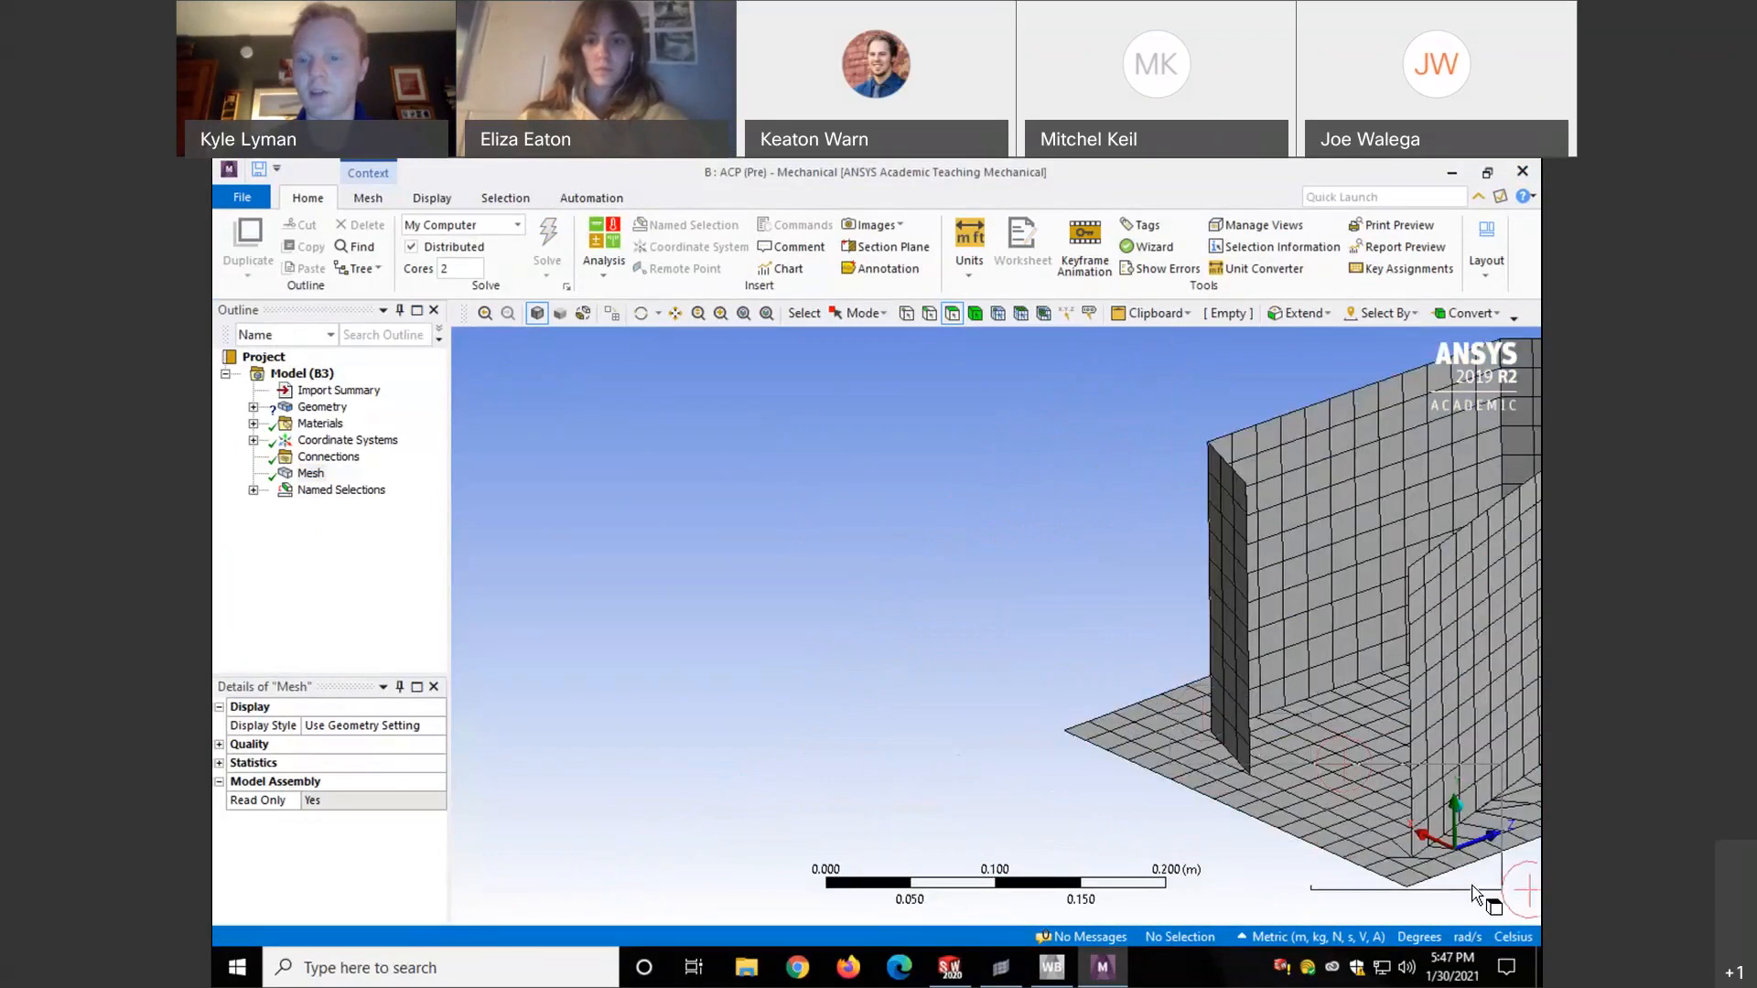
scroll(1190, 722, "up", 4)
middle_click_drag(1190, 722, 1049, 698, "ctrl")
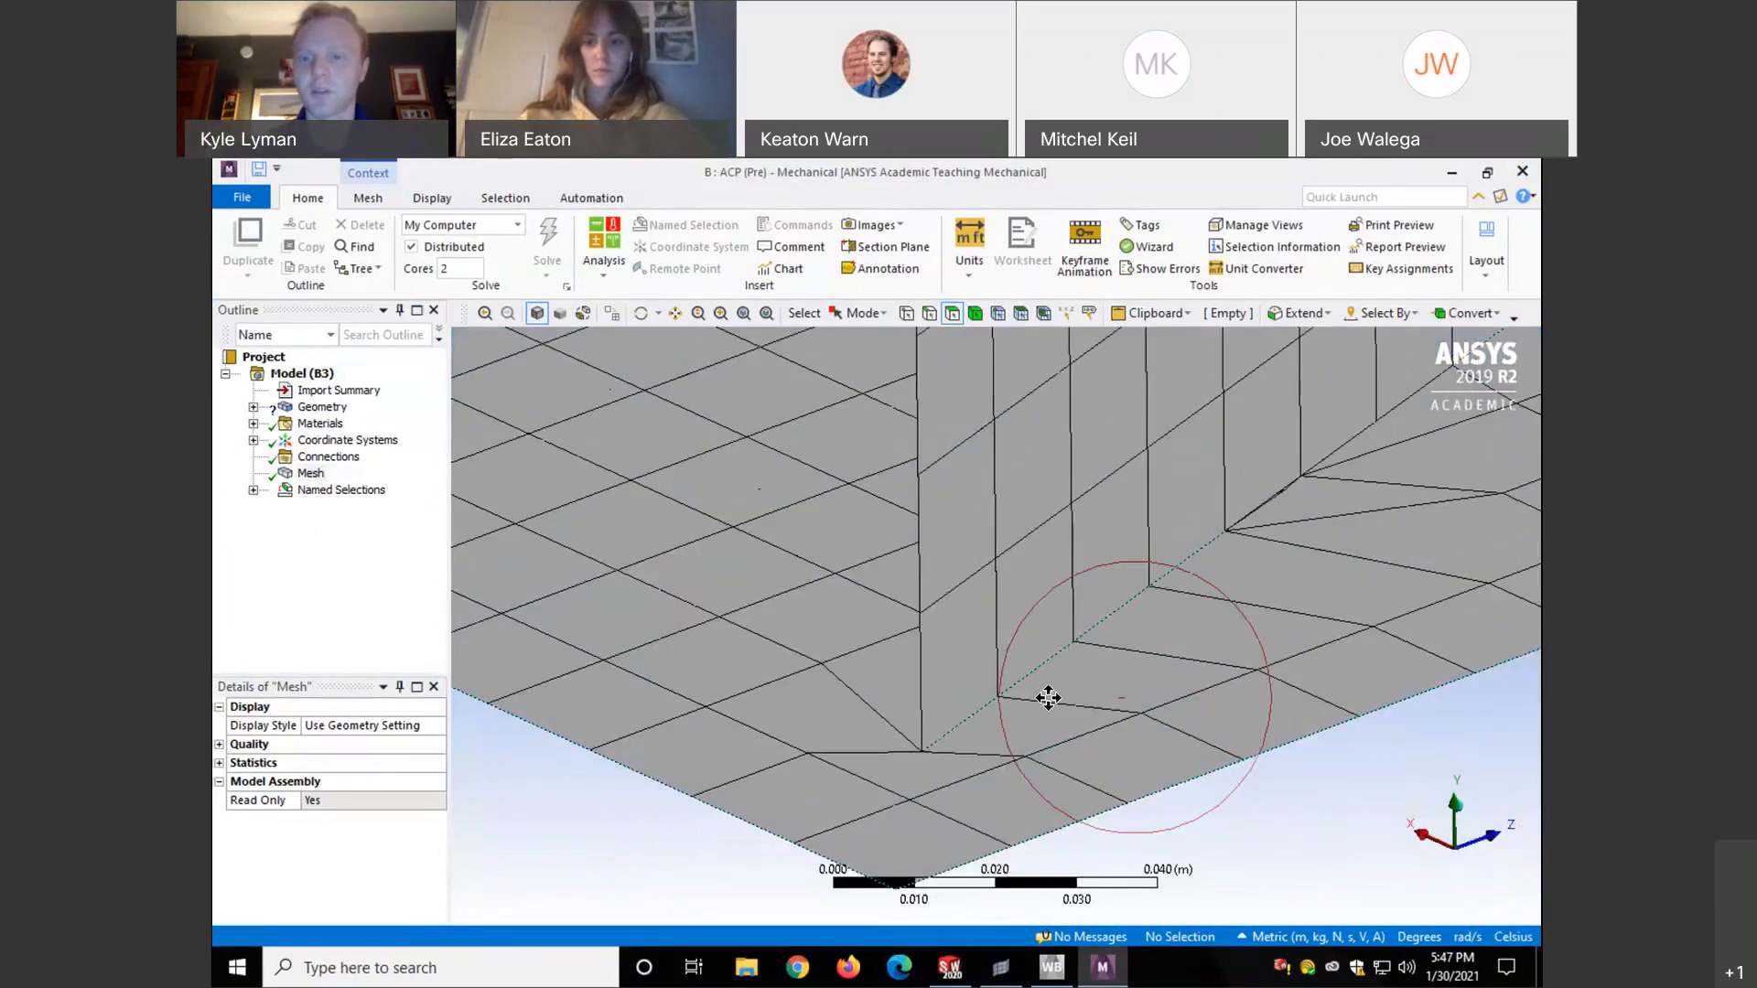
scroll(1204, 659, "down", 2)
middle_click_drag(1175, 651, 1125, 682, "ctrl")
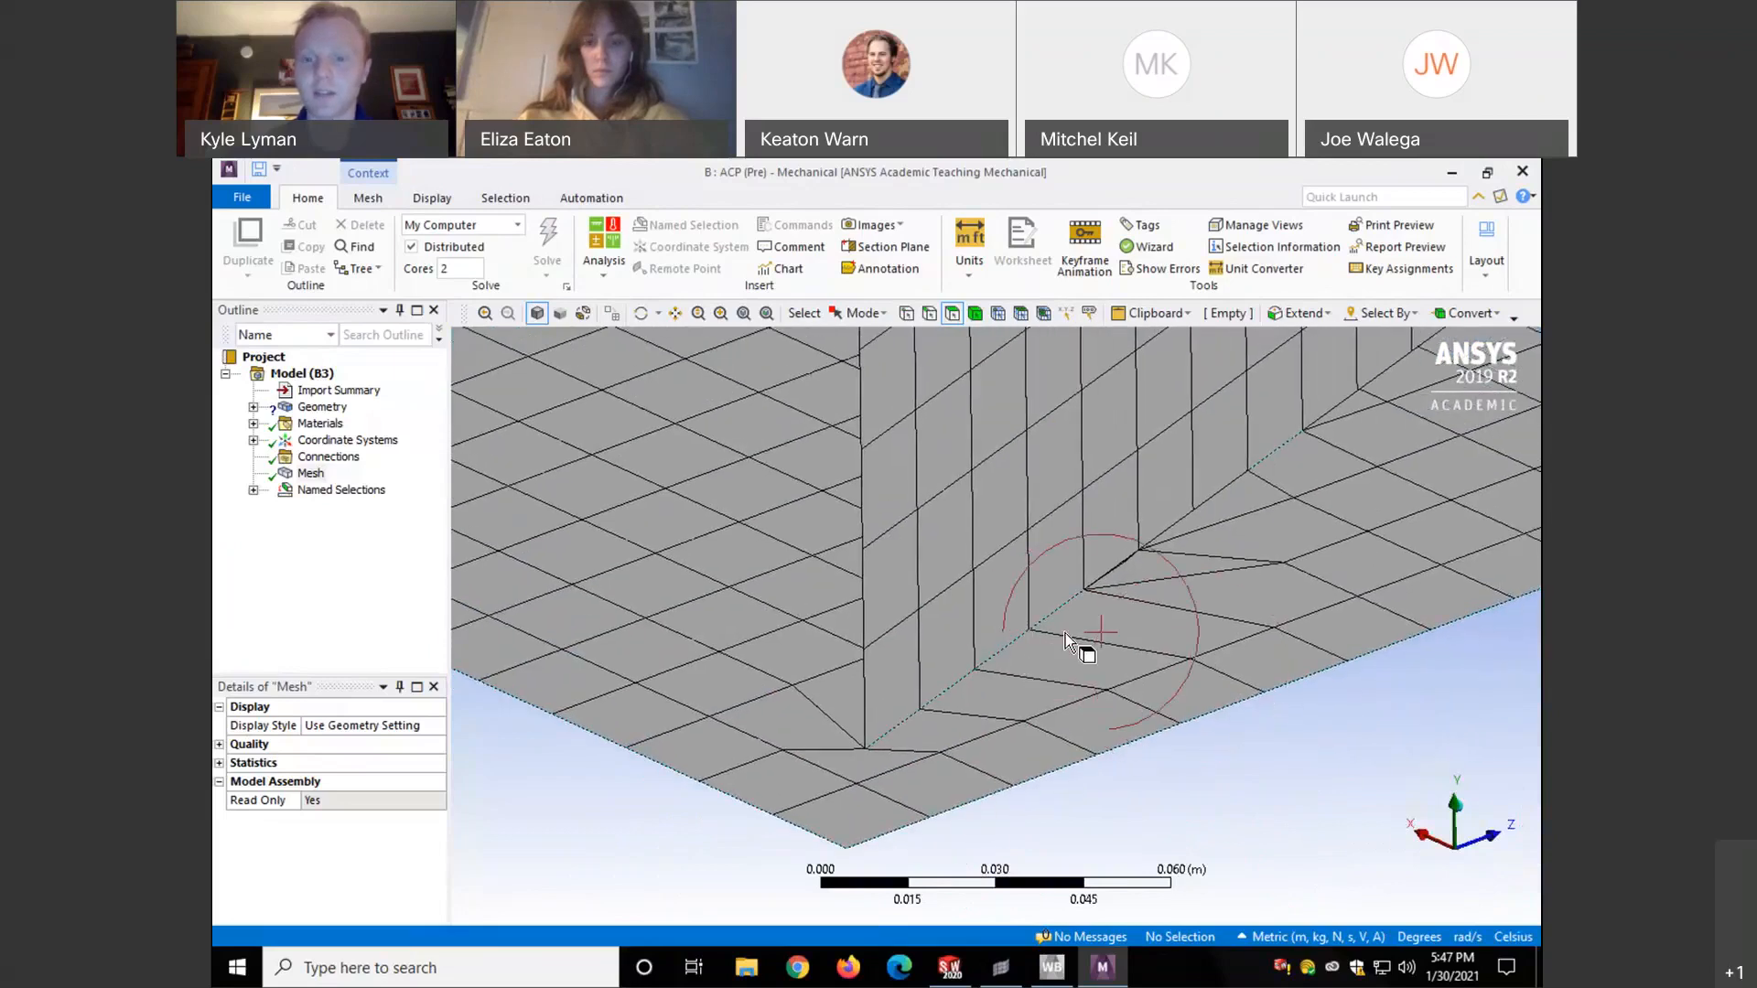
- Insert a new named selection under the model's Named Selections
left_click(253, 490)
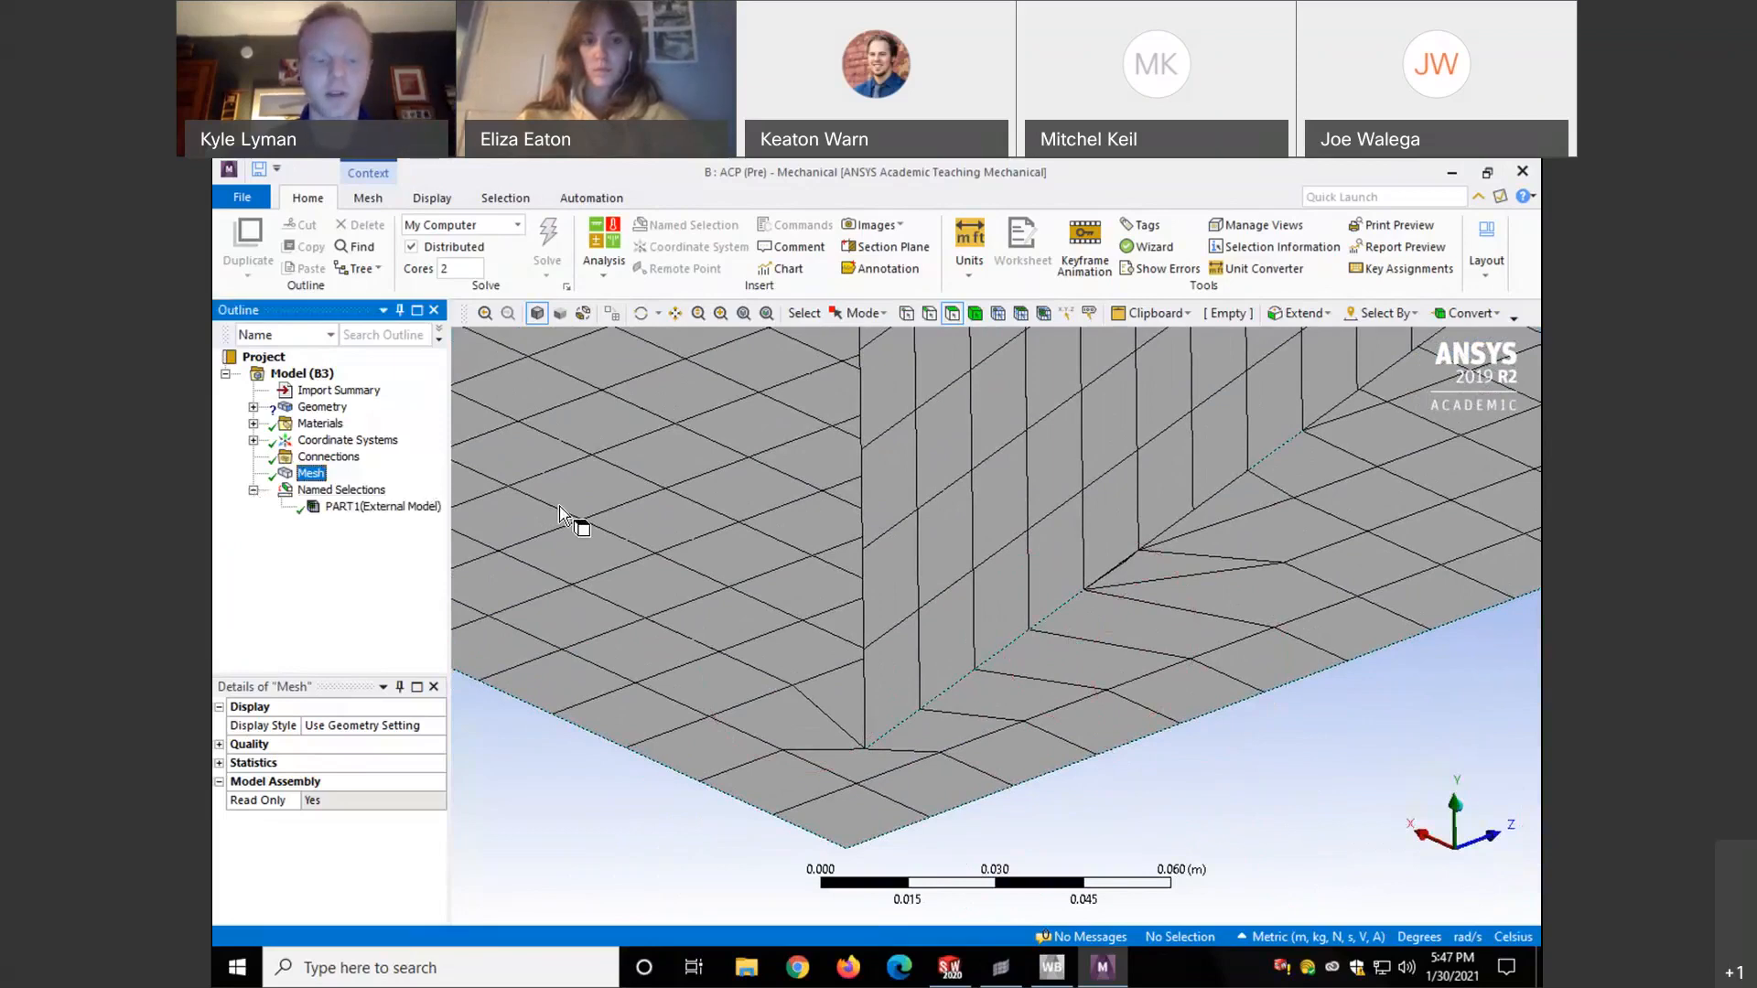
scroll(1122, 758, "down", 2)
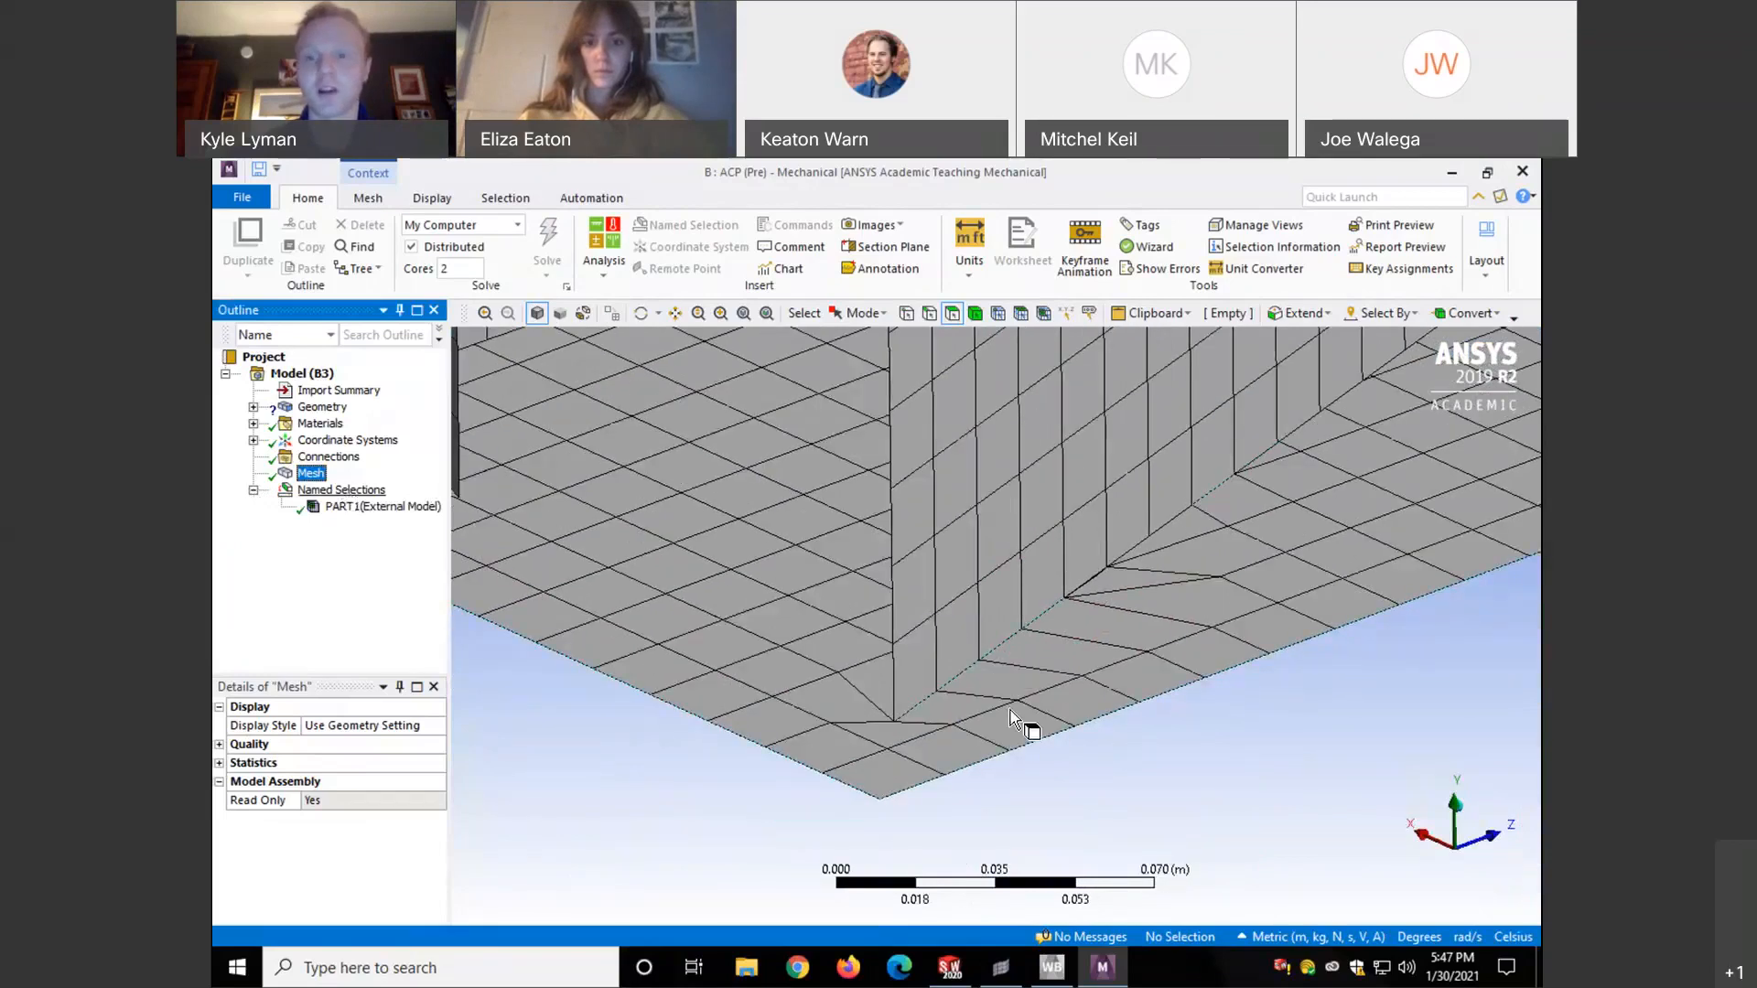
scroll(1012, 718, "down", 2)
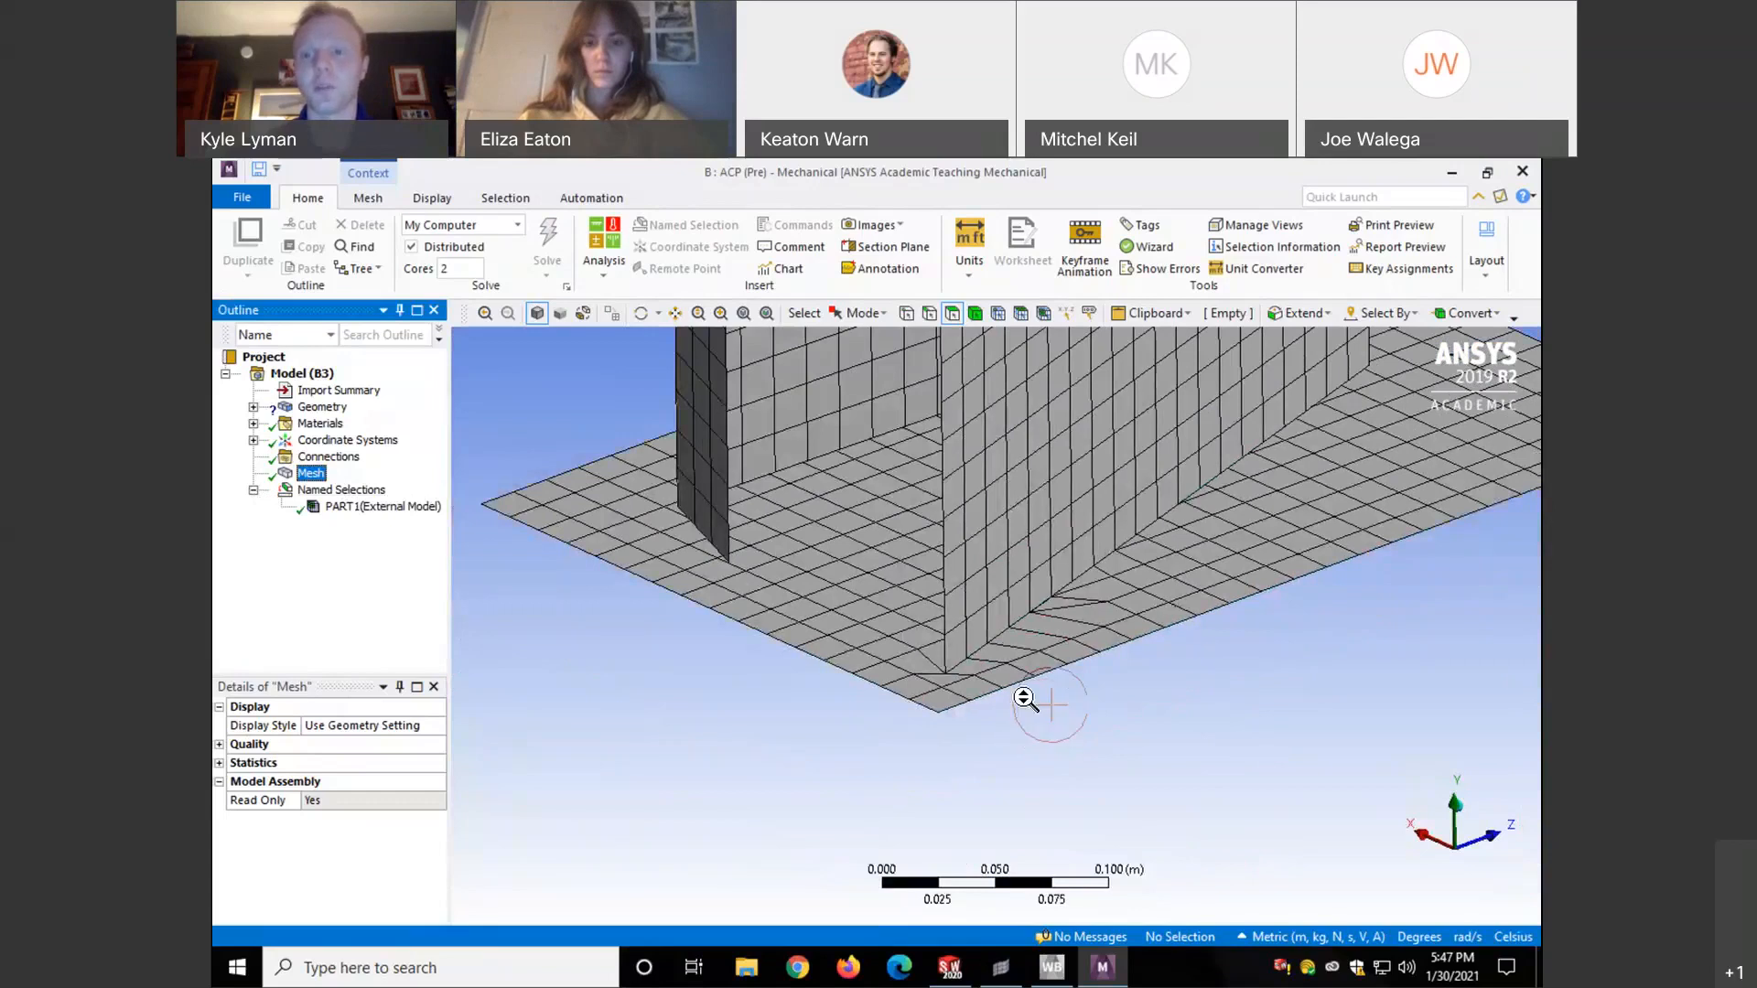
scroll(787, 697, "down", 6)
scroll(1077, 522, "down", 1)
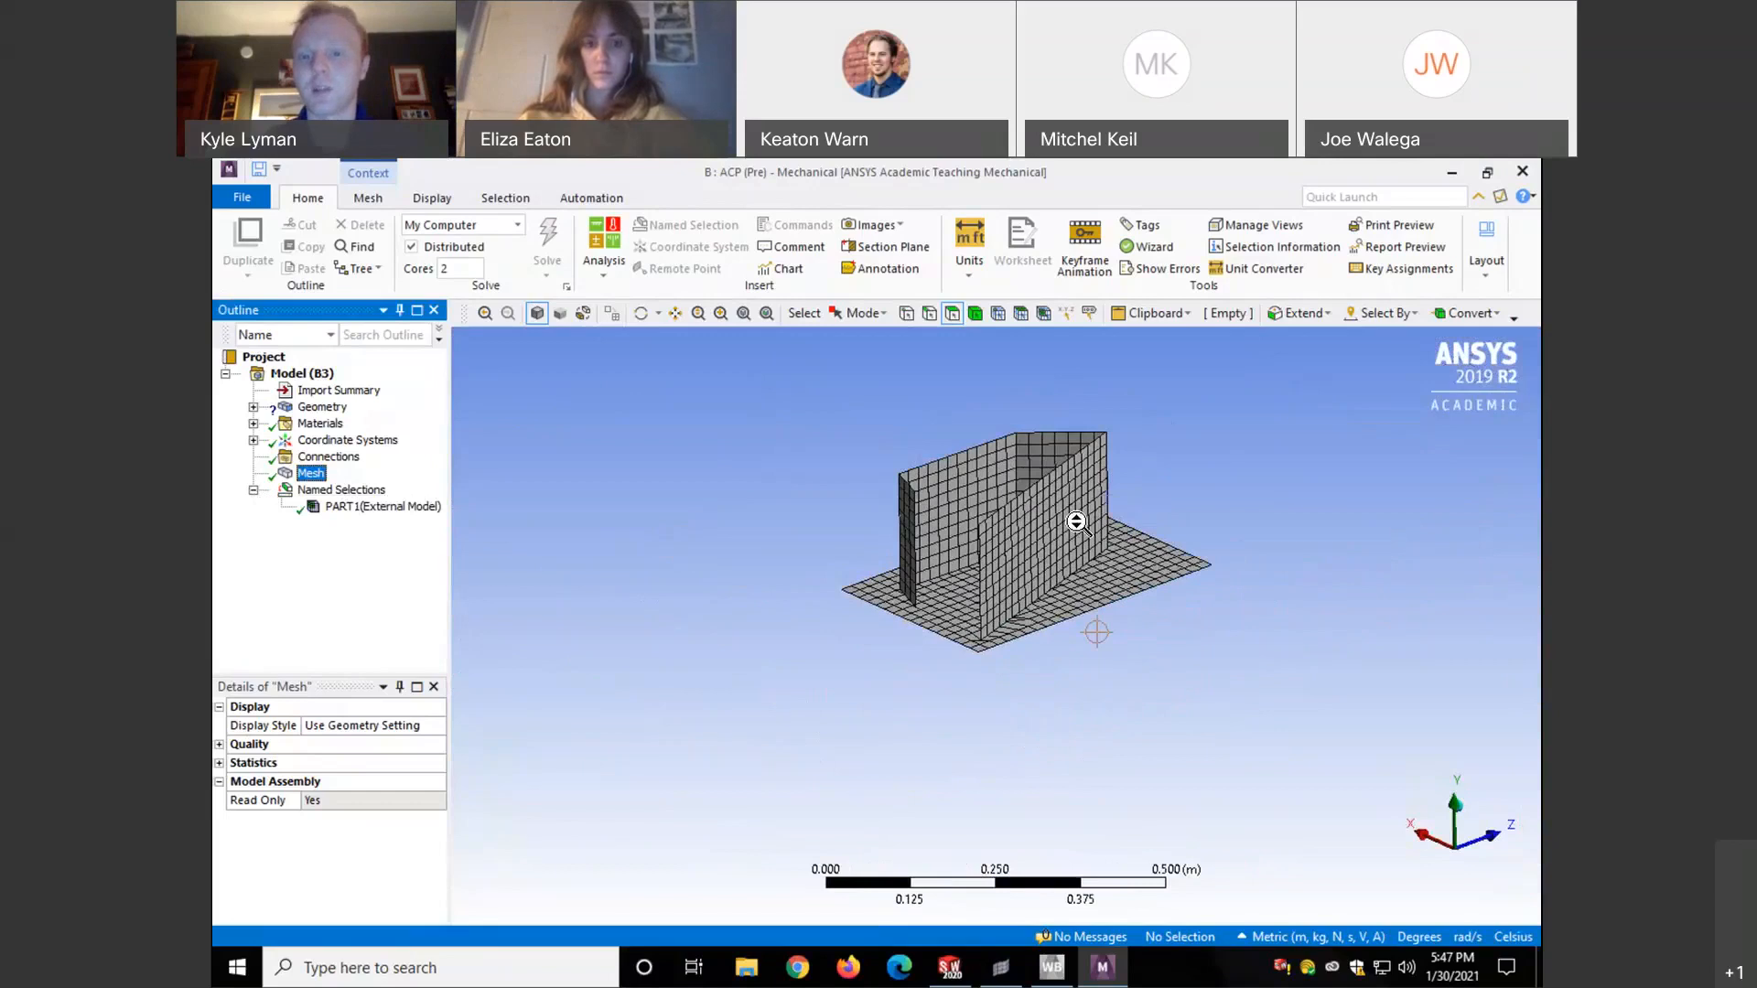
scroll(1077, 523, "up", 2)
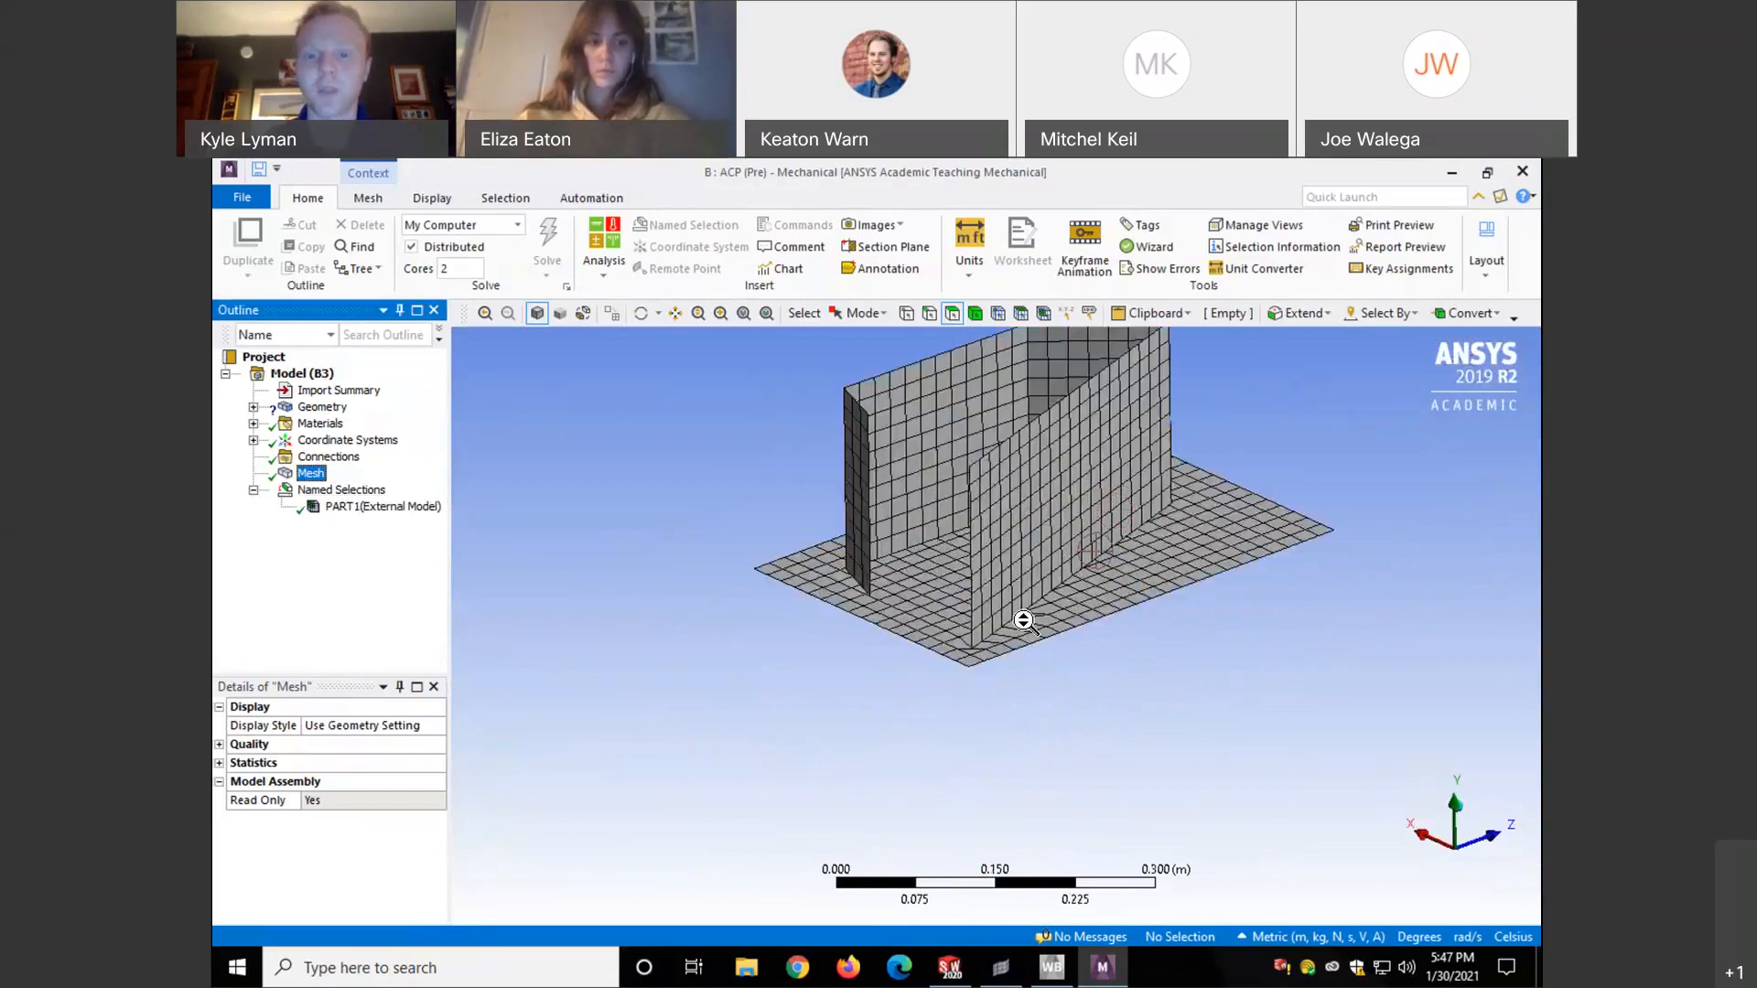
scroll(1020, 616, "up", 3)
left_click(348, 491)
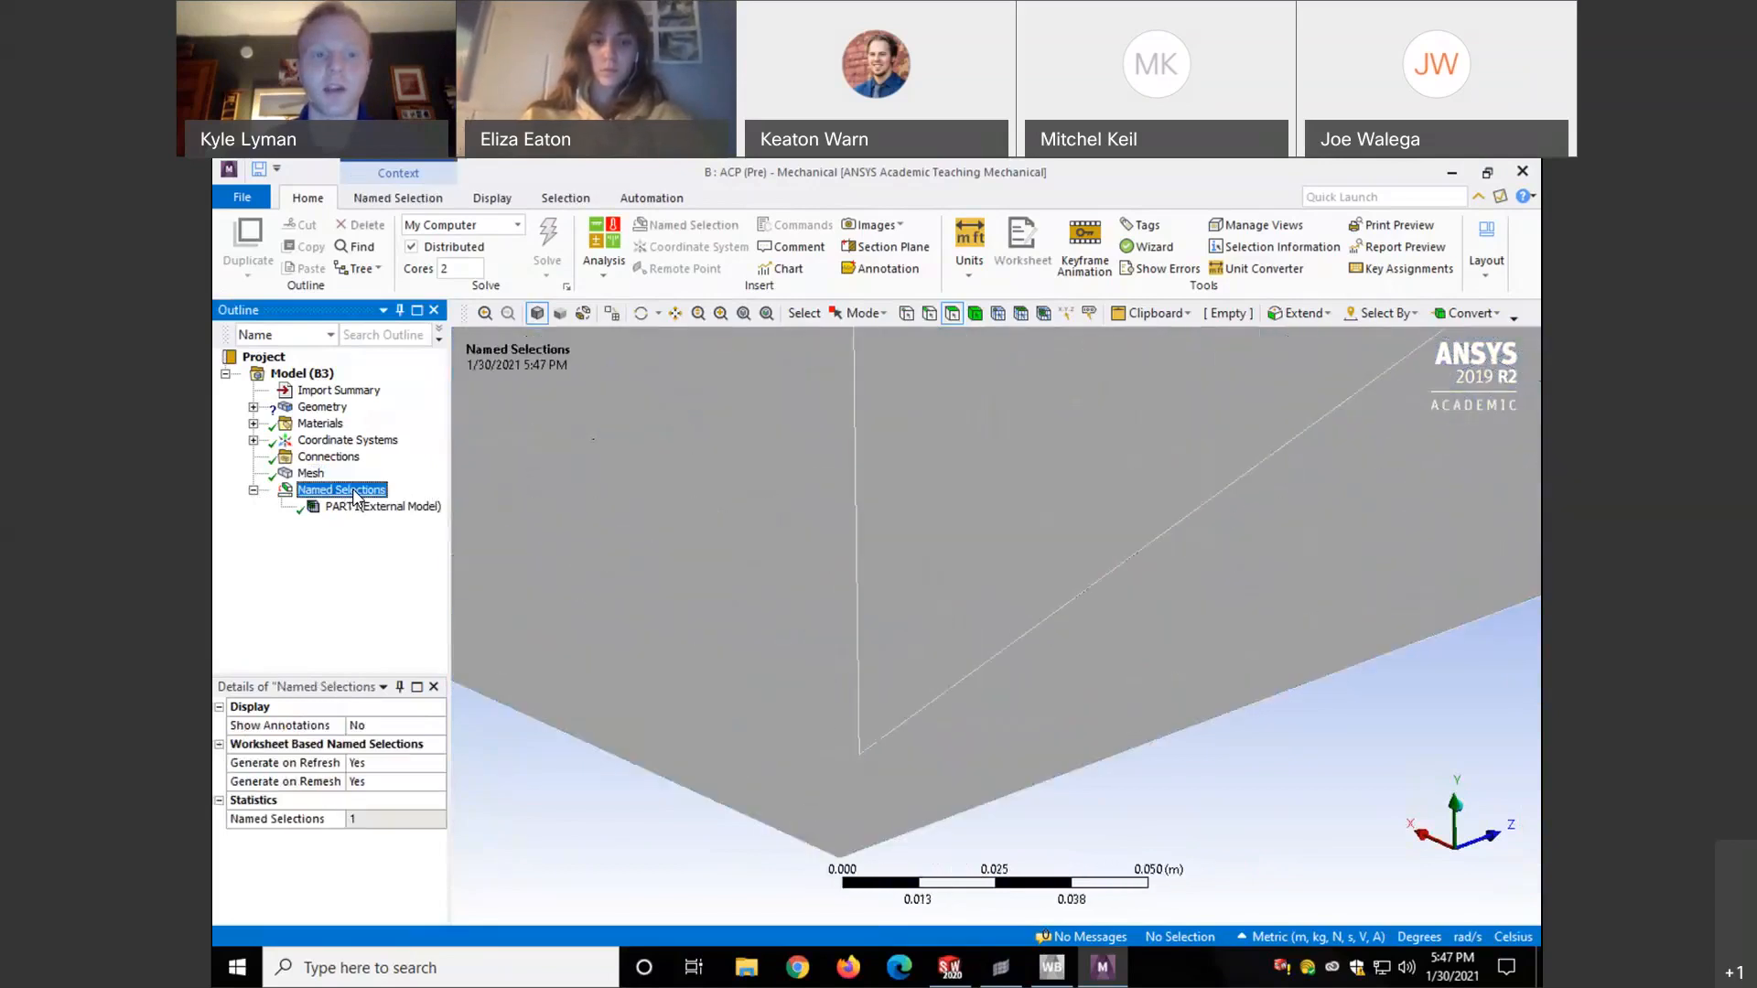
right_click(357, 492)
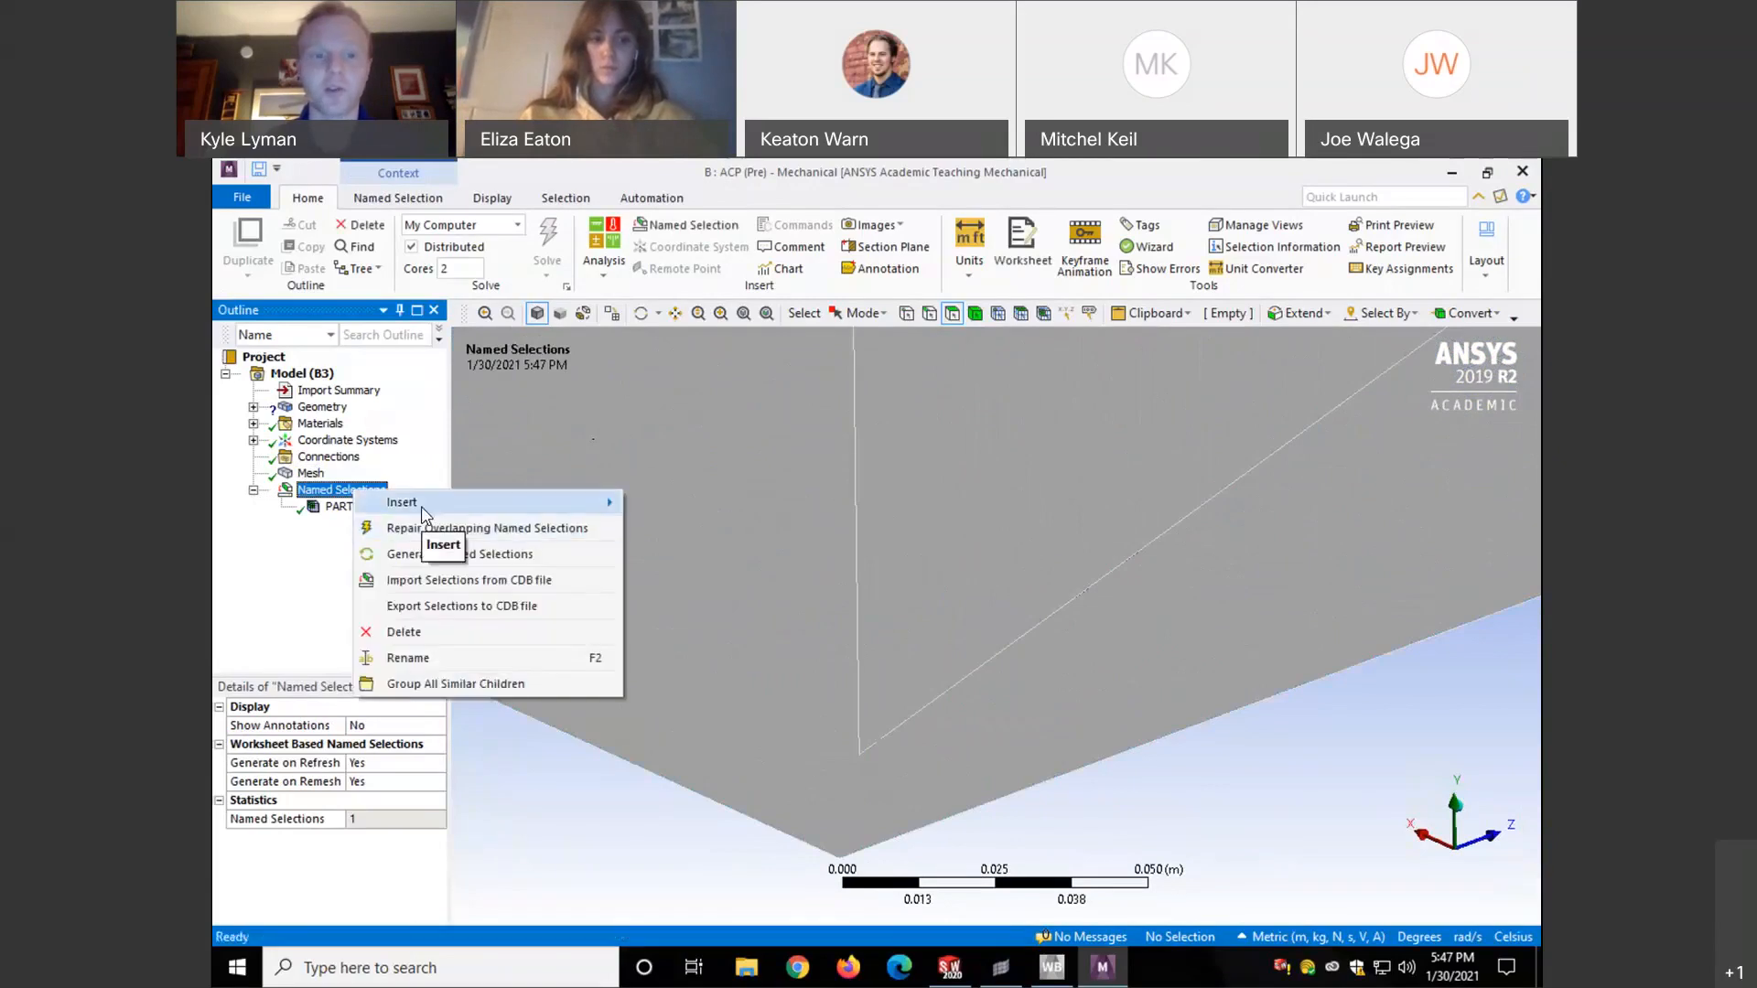
mouse_move(426, 517)
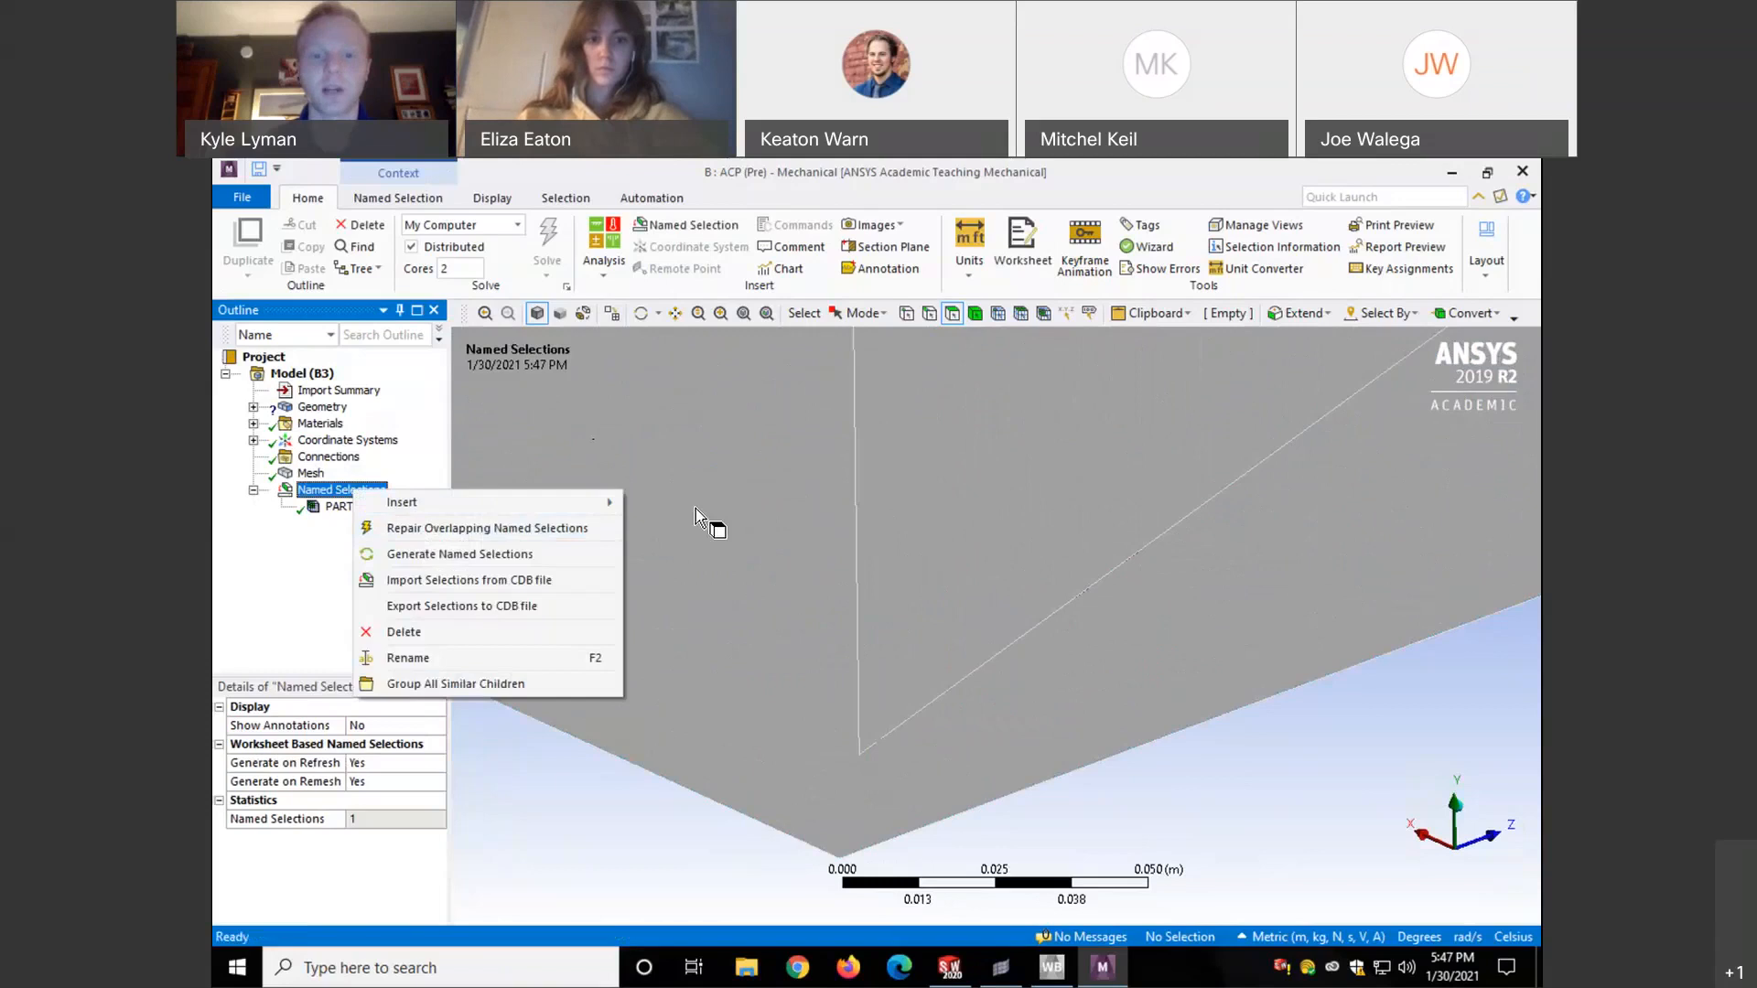
left_click(662, 503)
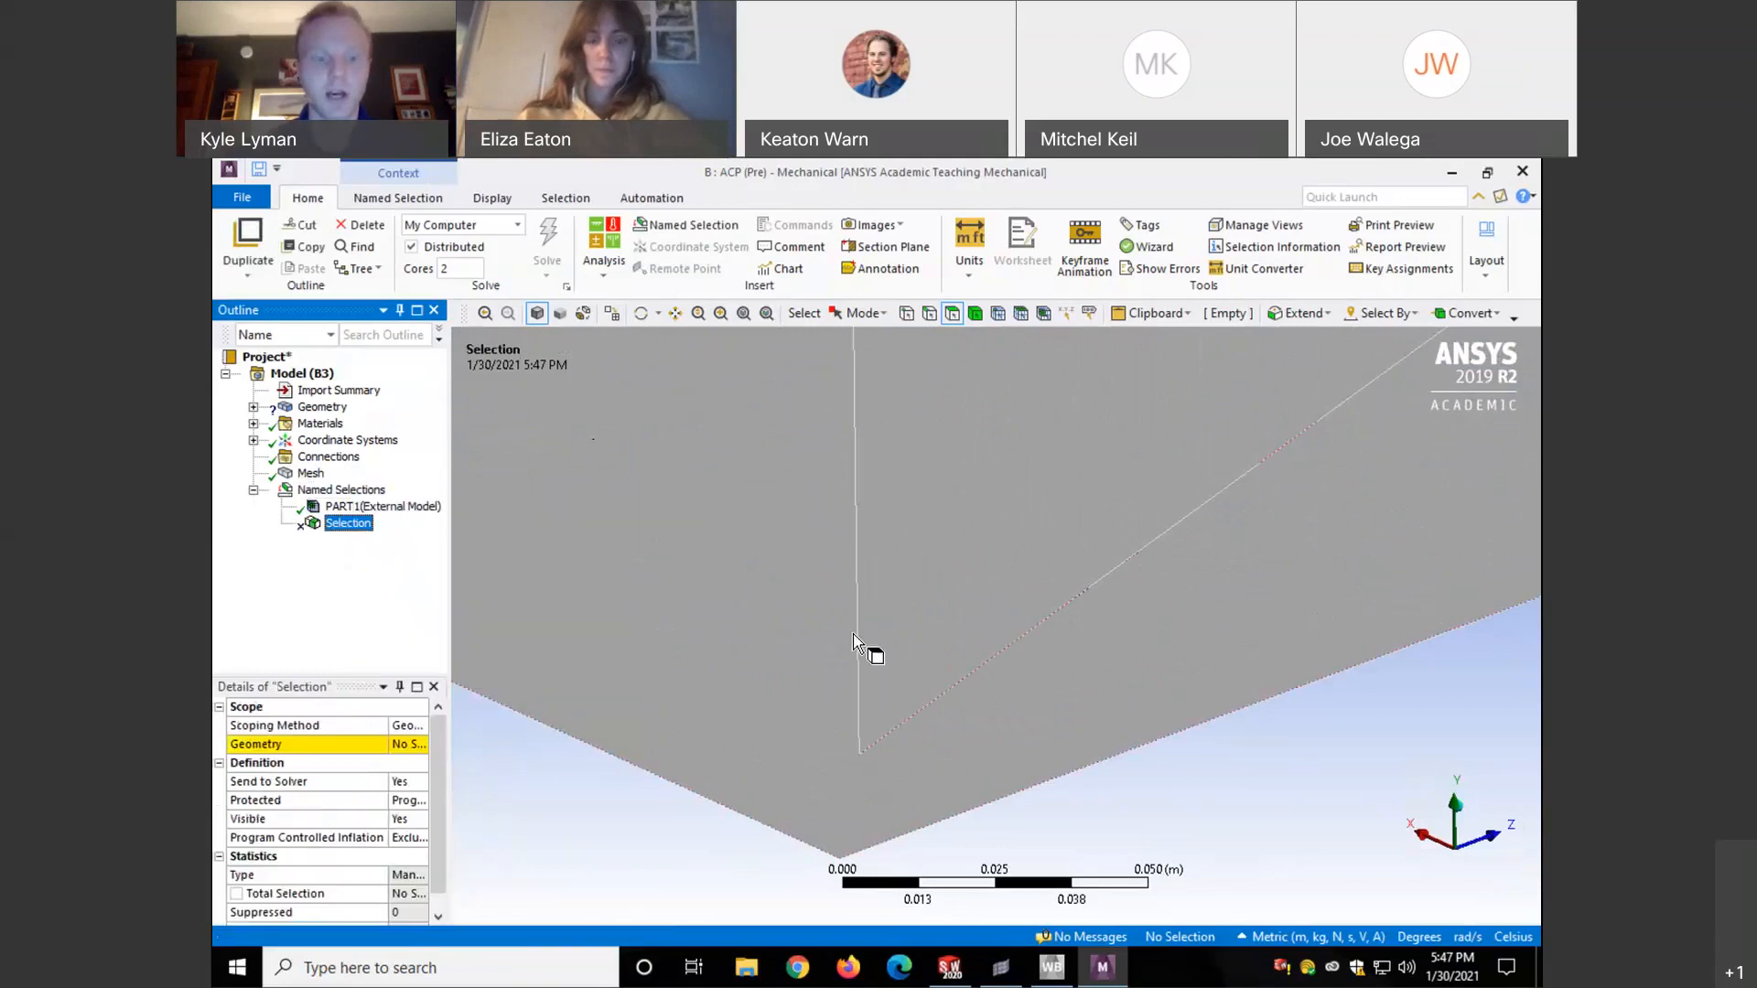
- Widen the details area, start defining the new selection's geometry scope and set the selection filter to element faces
scroll(866, 638, "down", 3)
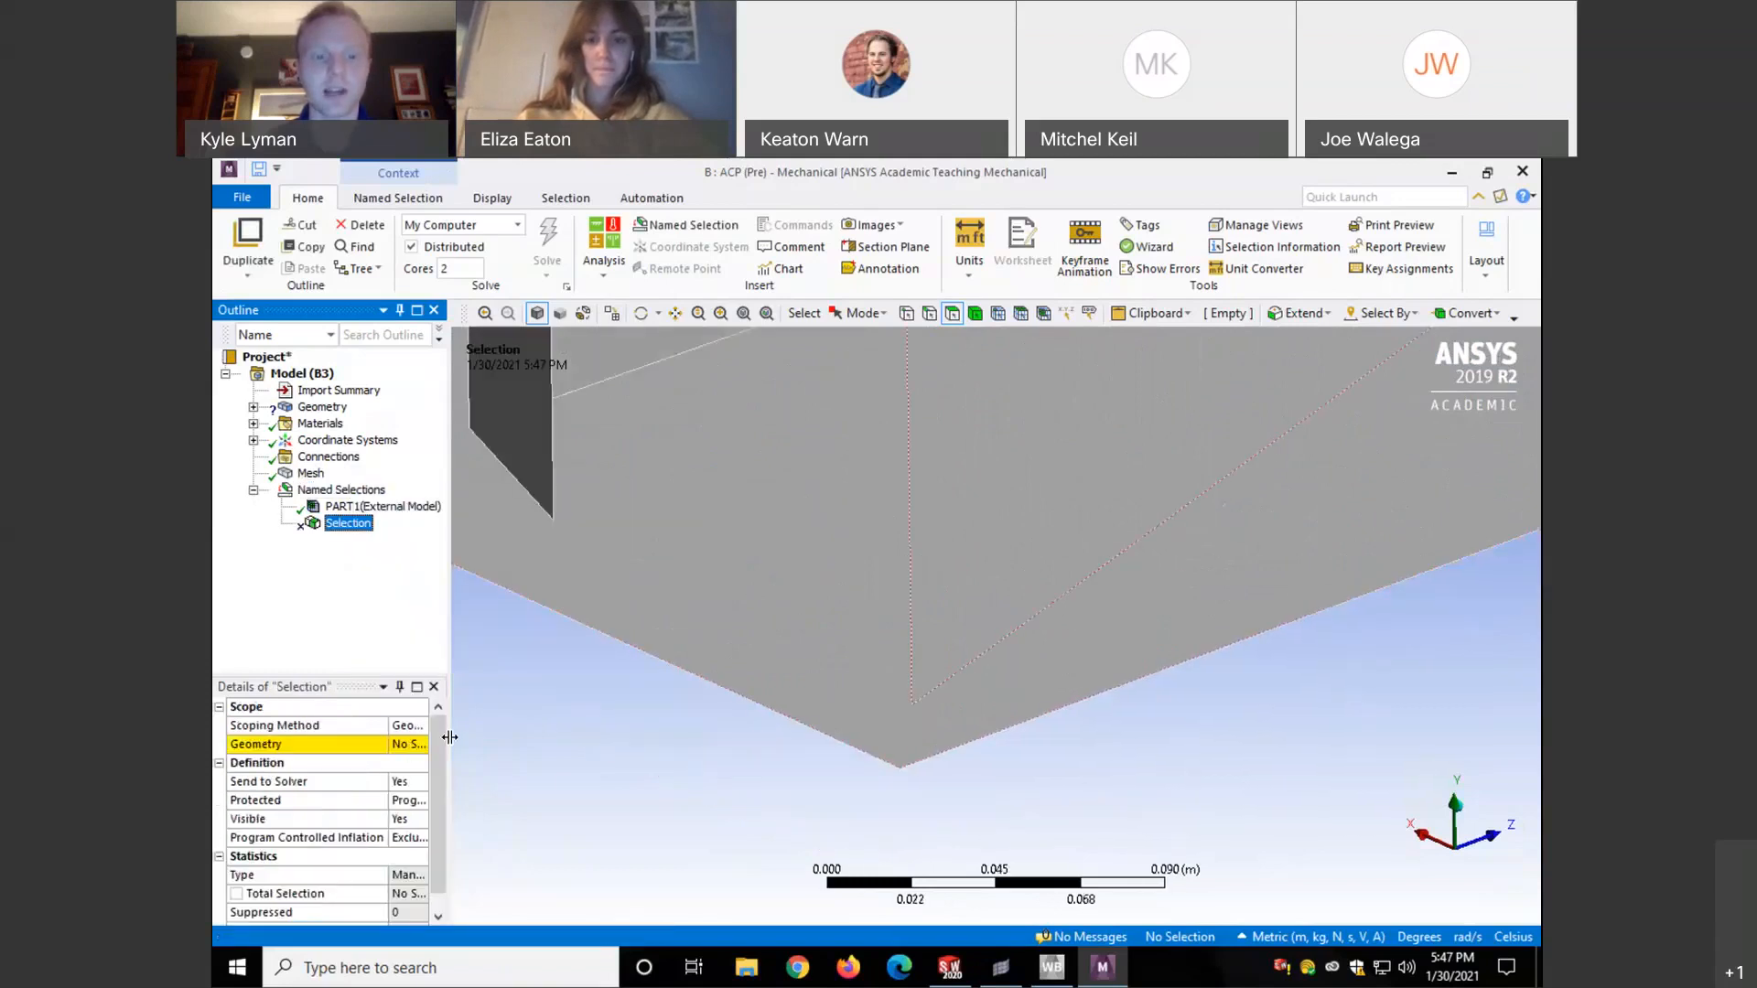
left_click_drag(514, 740, 561, 746)
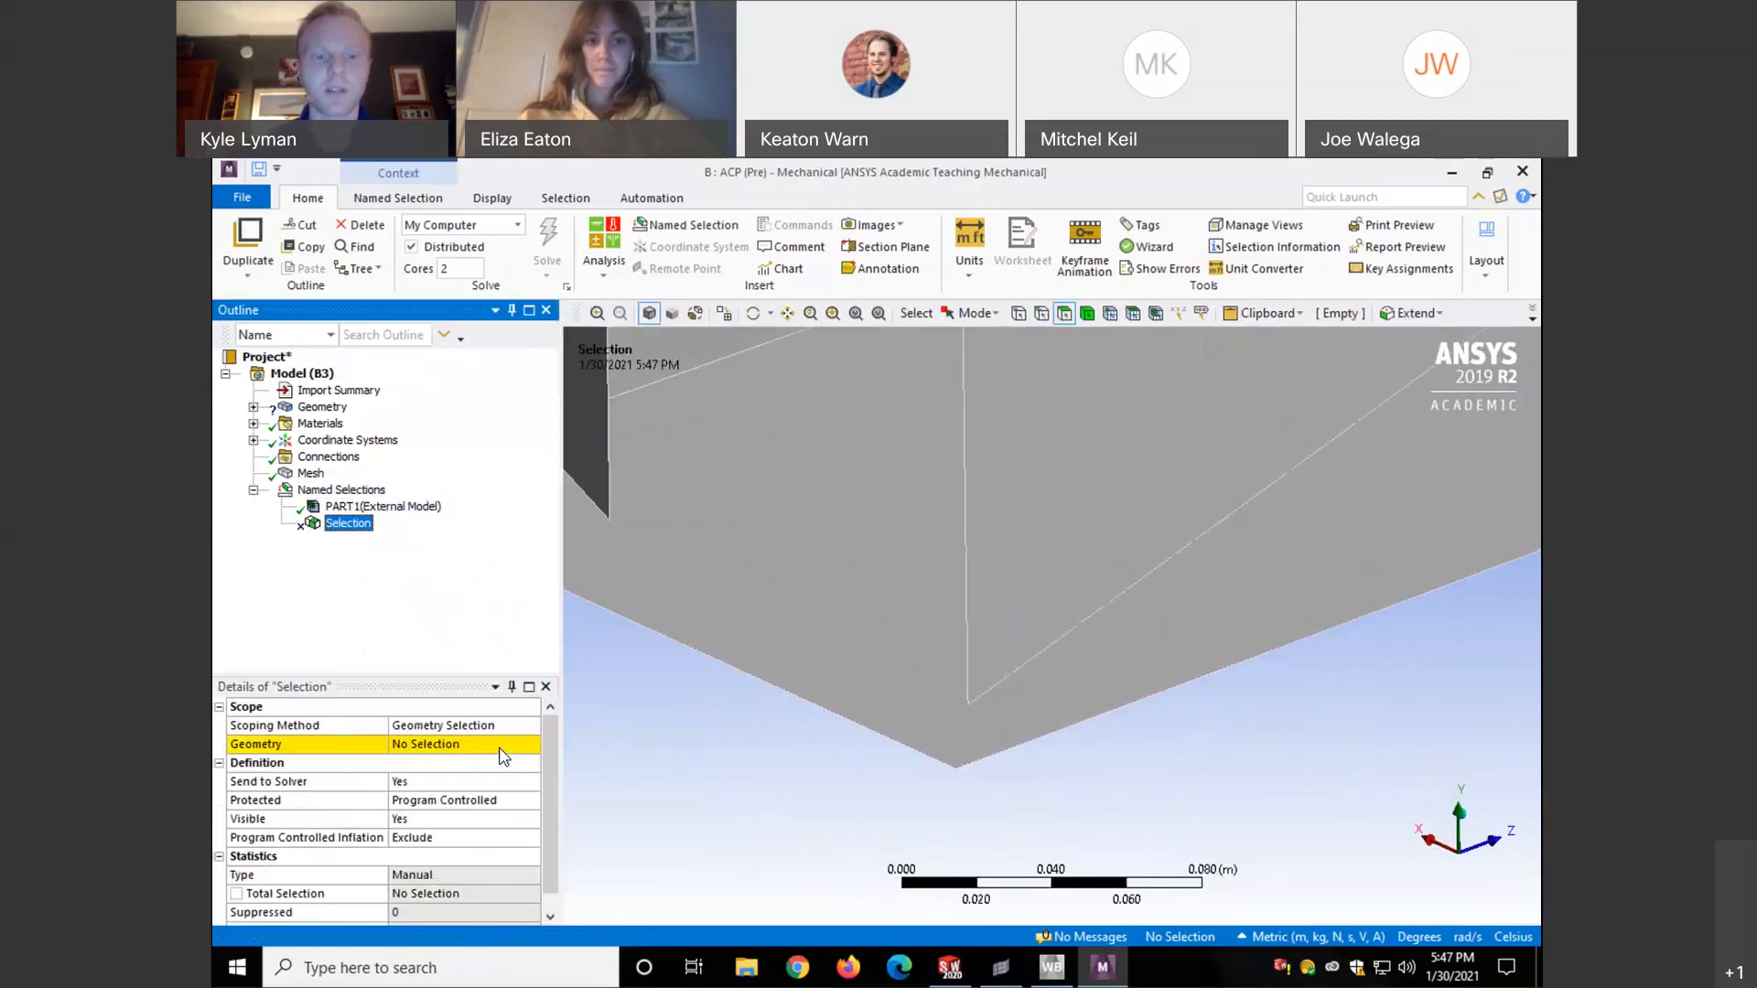
left_click(500, 748)
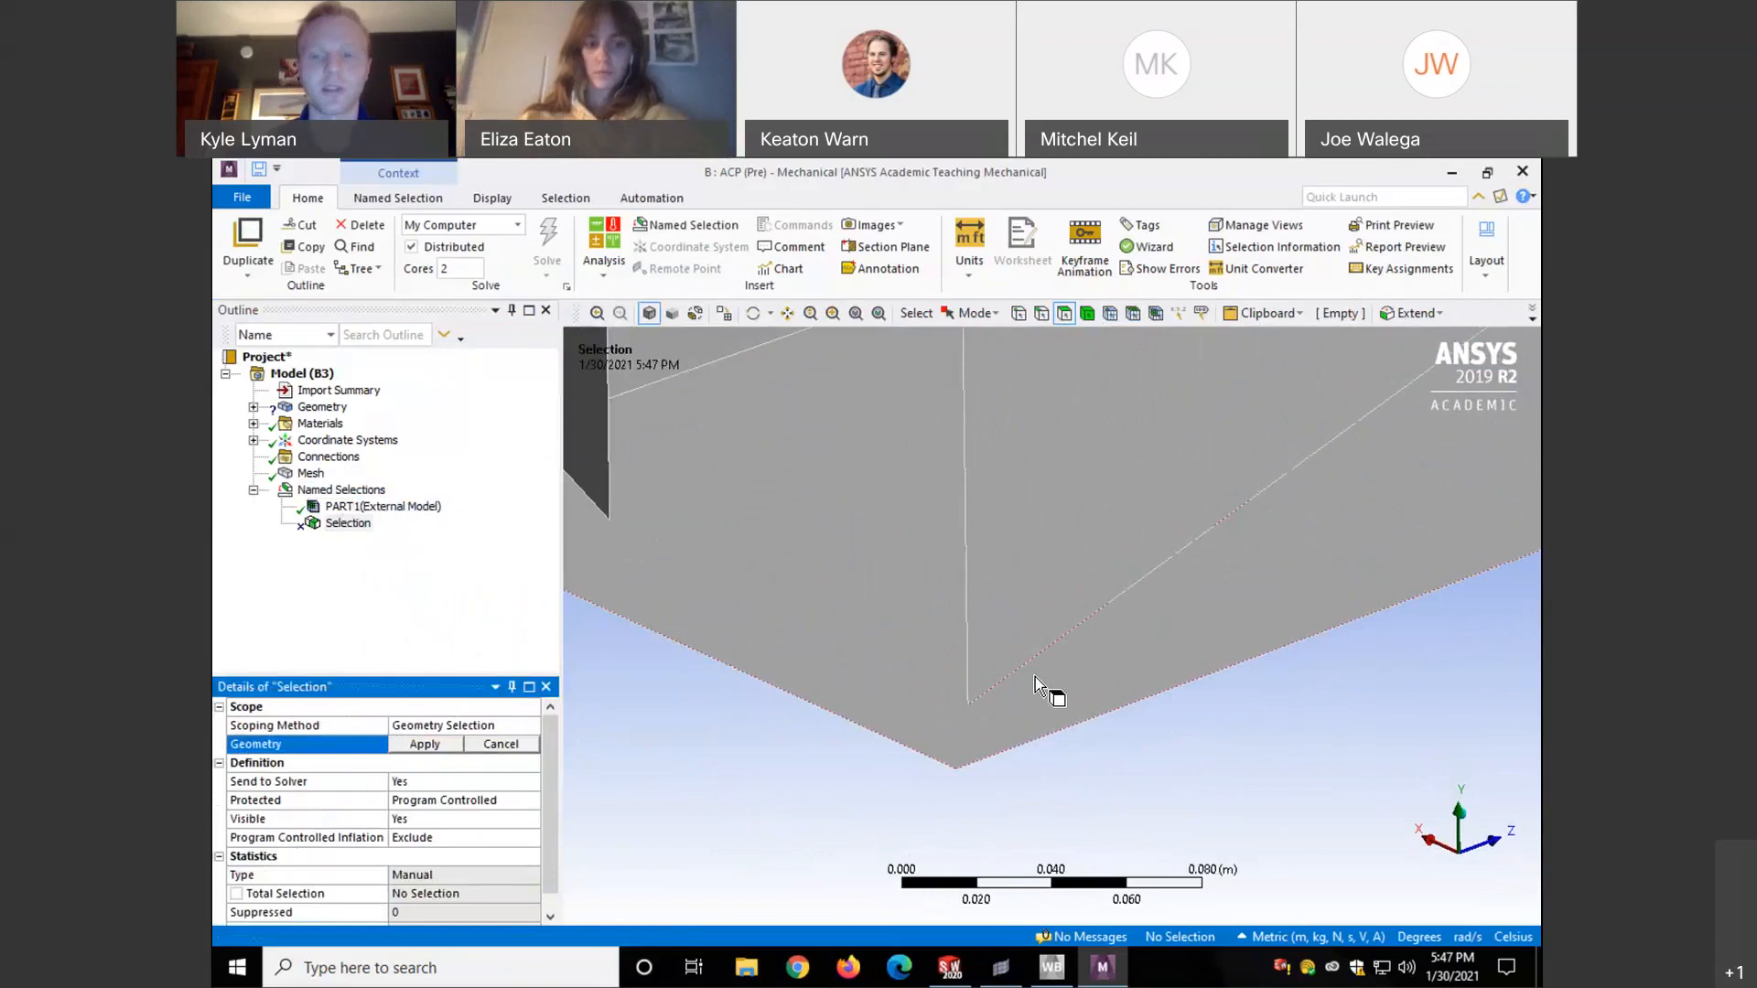
scroll(1041, 692, "down", 2)
scroll(1041, 693, "down", 4)
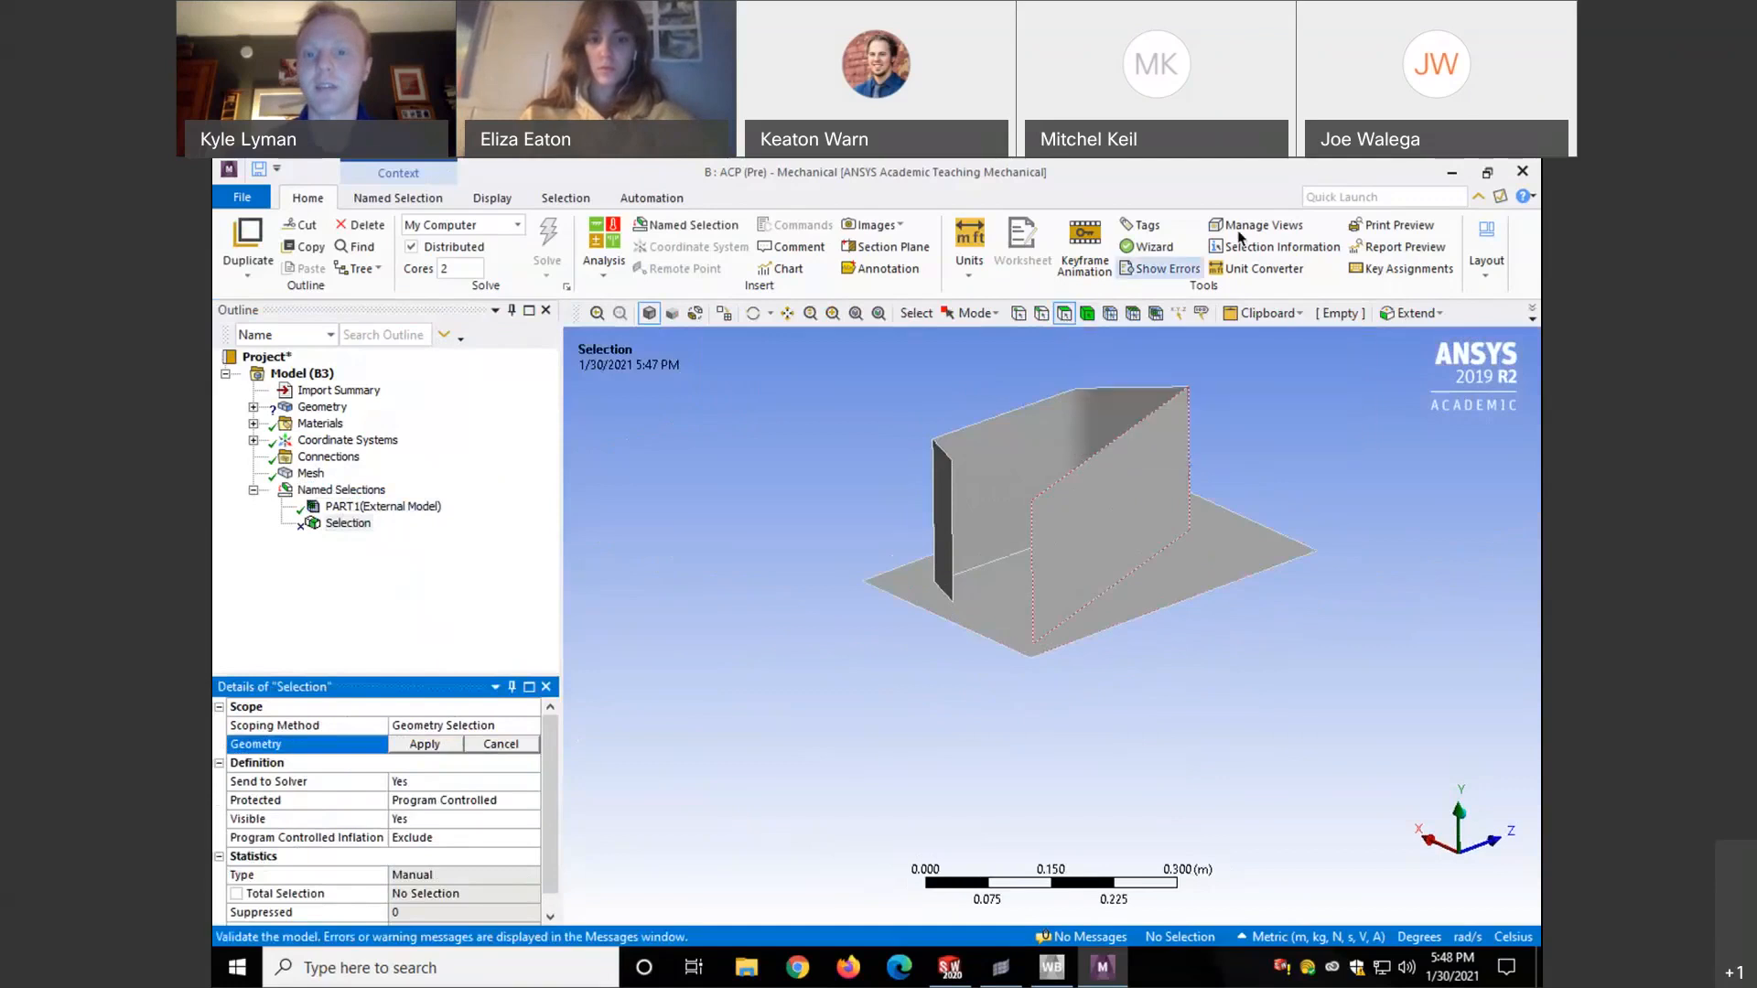
left_click(1133, 316)
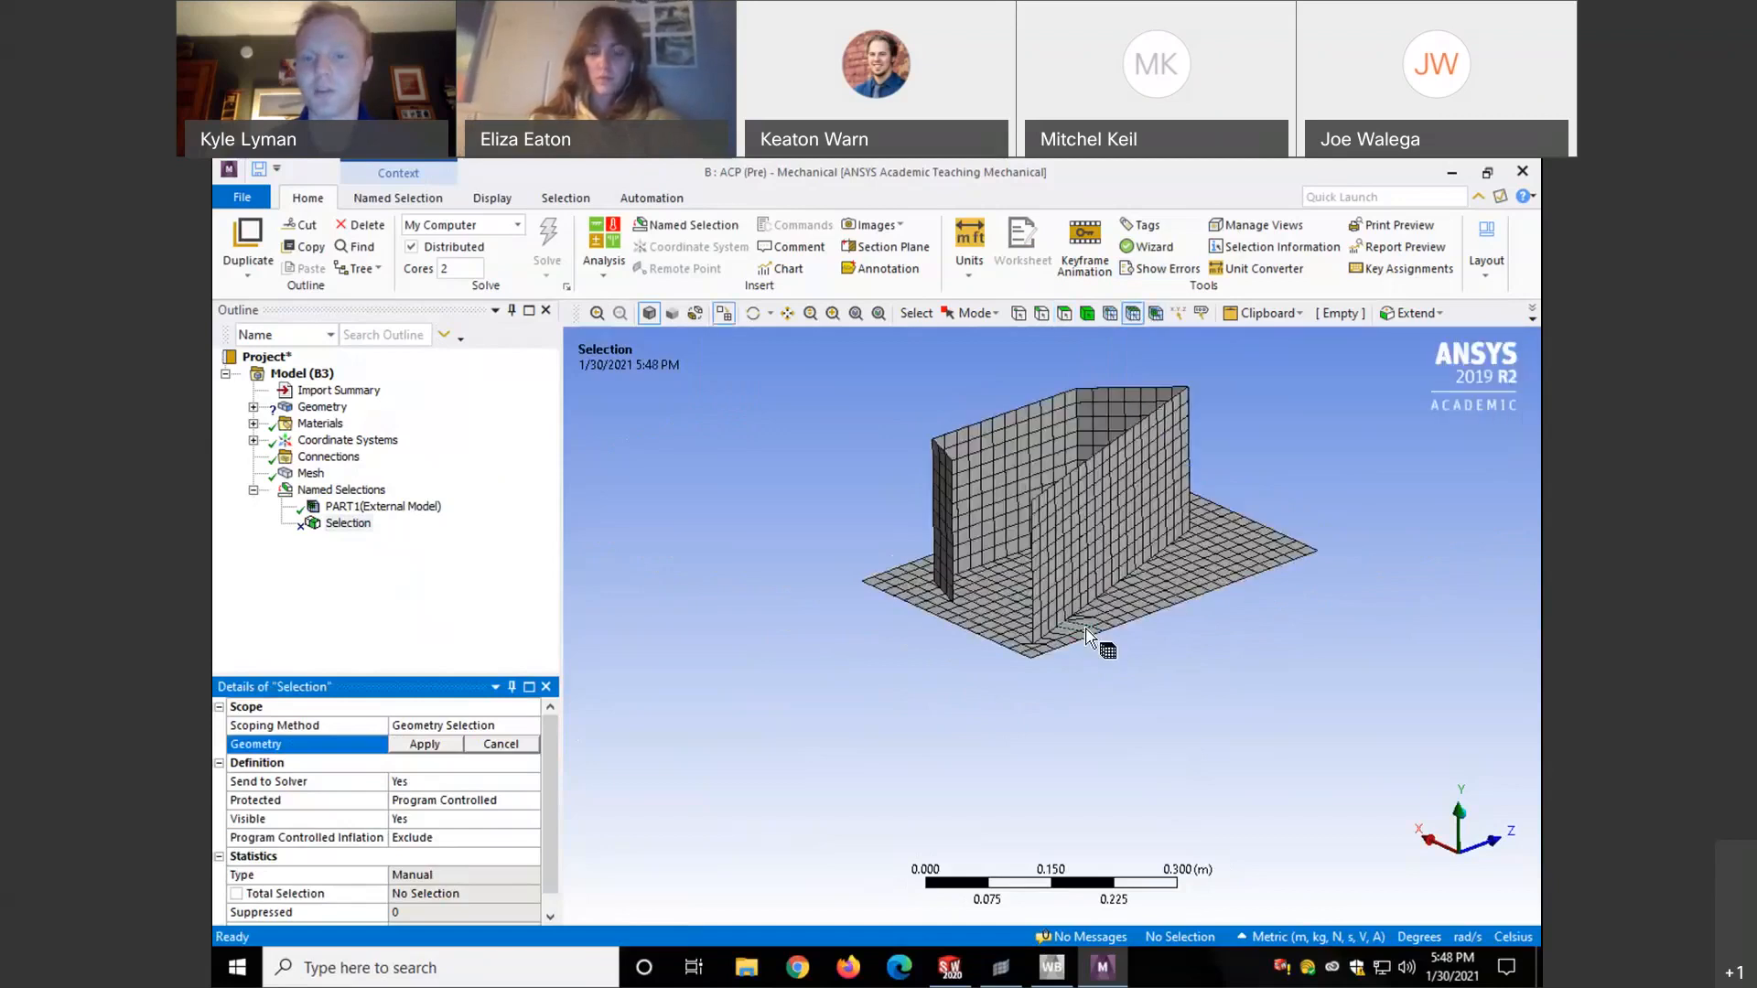
- Scope the named selection to the 11 element faces along the wall-to-base-plate joint near the front corner, on both the wall and the plate
scroll(1082, 646, "up", 3)
scroll(1058, 690, "up", 3)
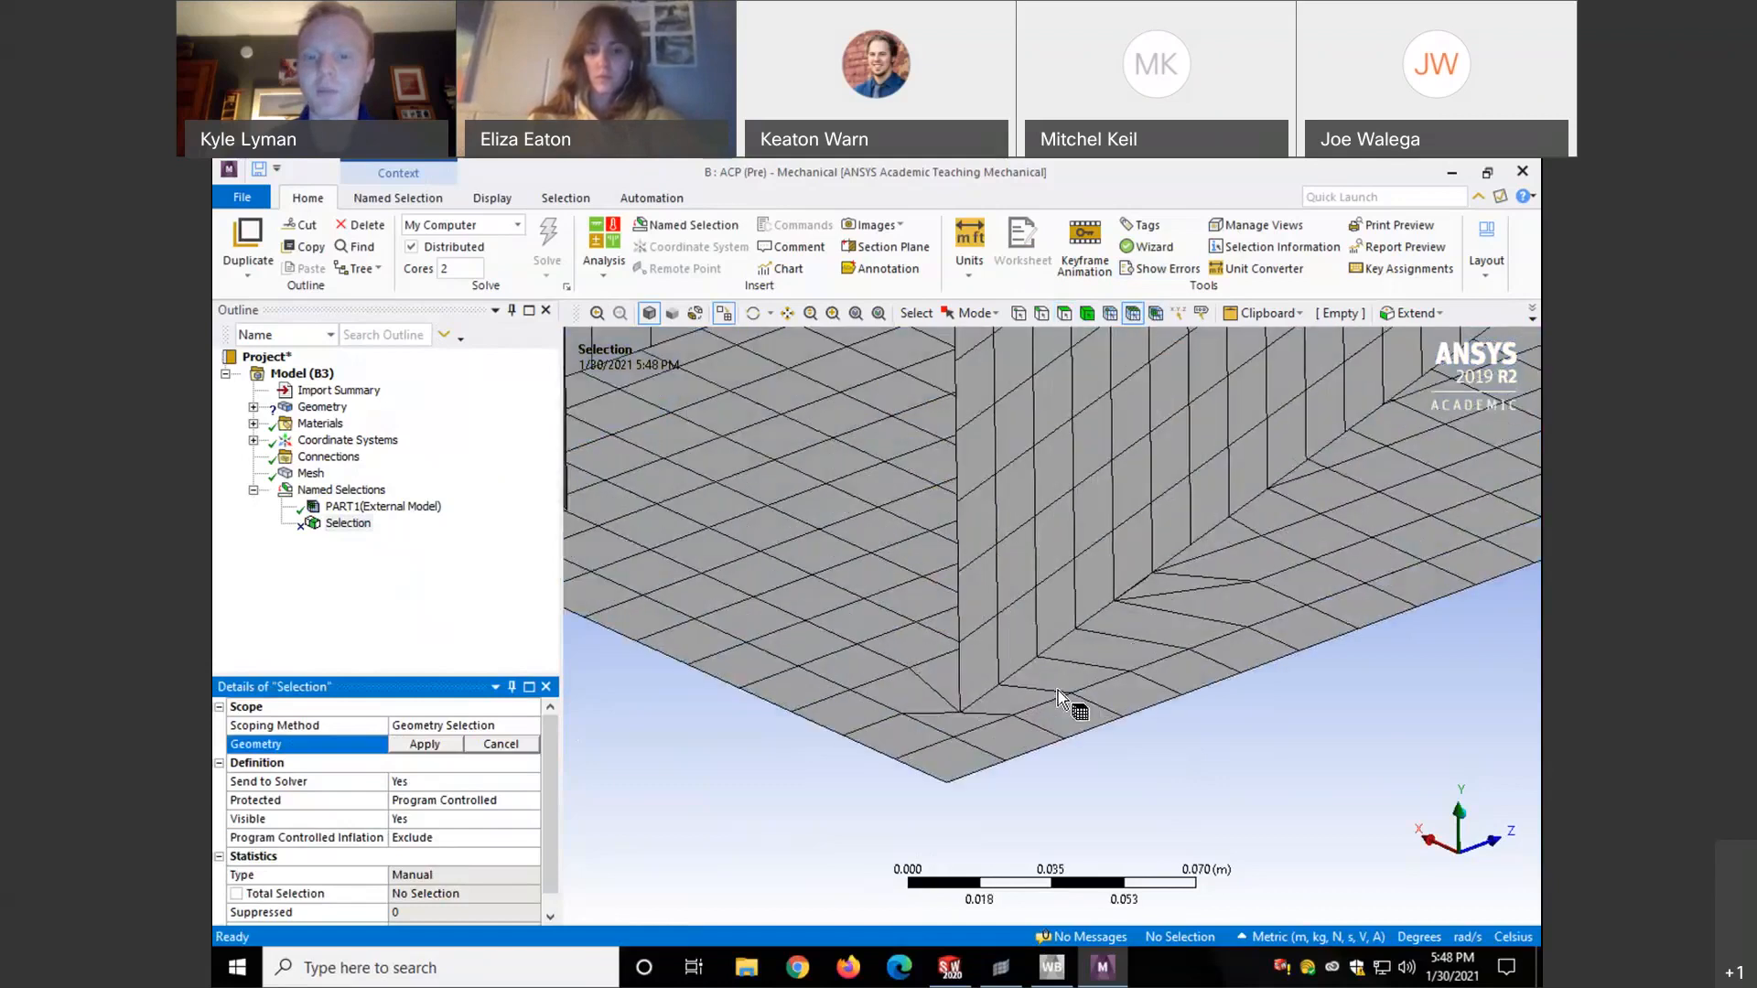
scroll(1058, 690, "up", 2)
left_click(1098, 657)
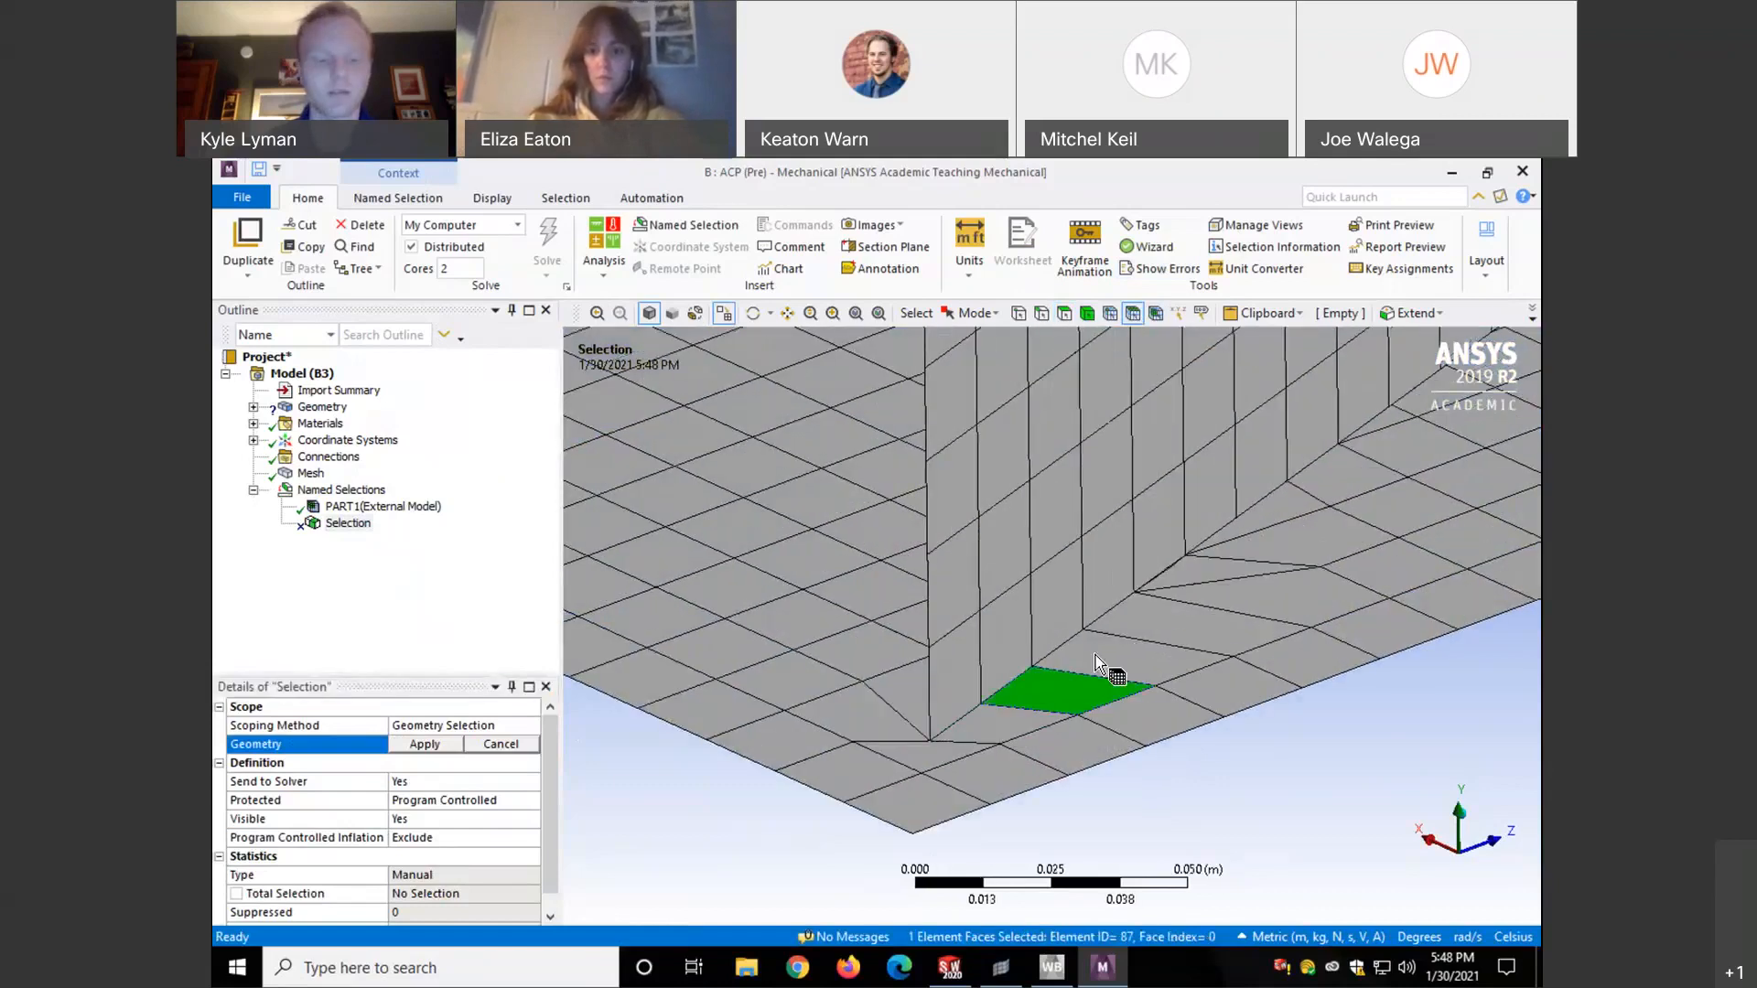
left_click(1017, 732, "ctrl")
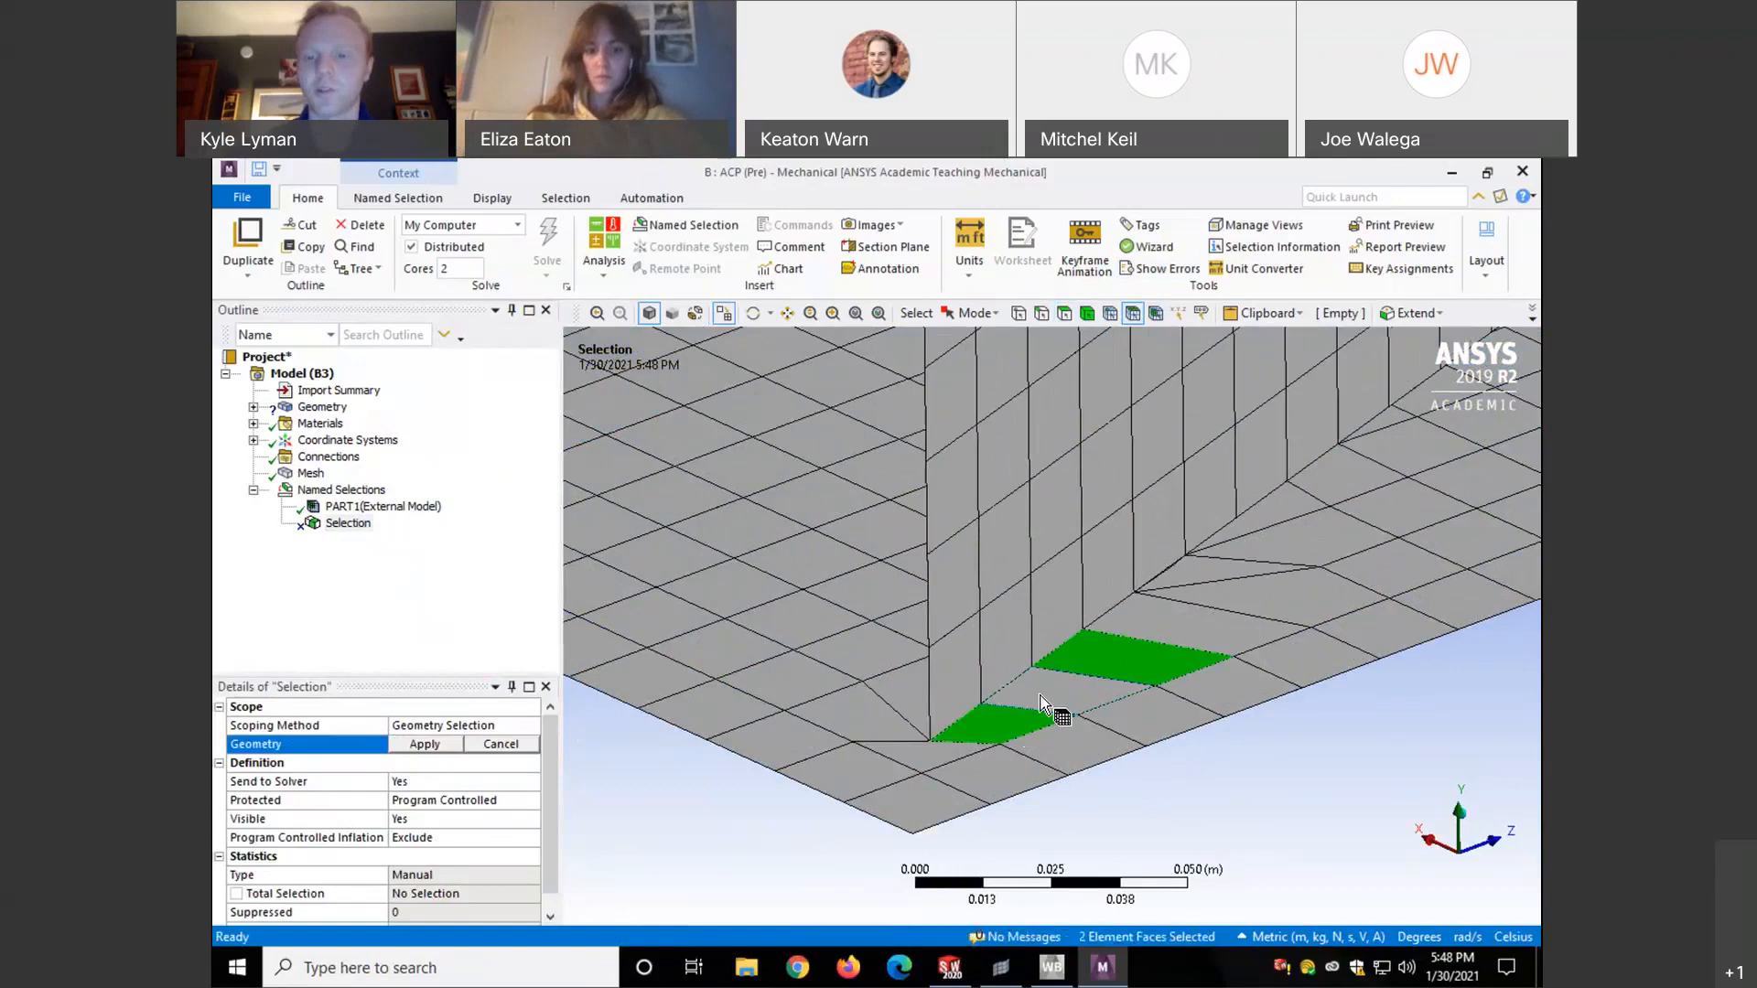
left_click(1057, 709, "ctrl")
mouse_move(1143, 617)
left_mouse_down("ctrl")
mouse_move(1170, 576)
mouse_move(1144, 553)
mouse_move(1040, 597)
mouse_move(965, 663)
left_mouse_up("ctrl")
left_click(964, 663, "ctrl")
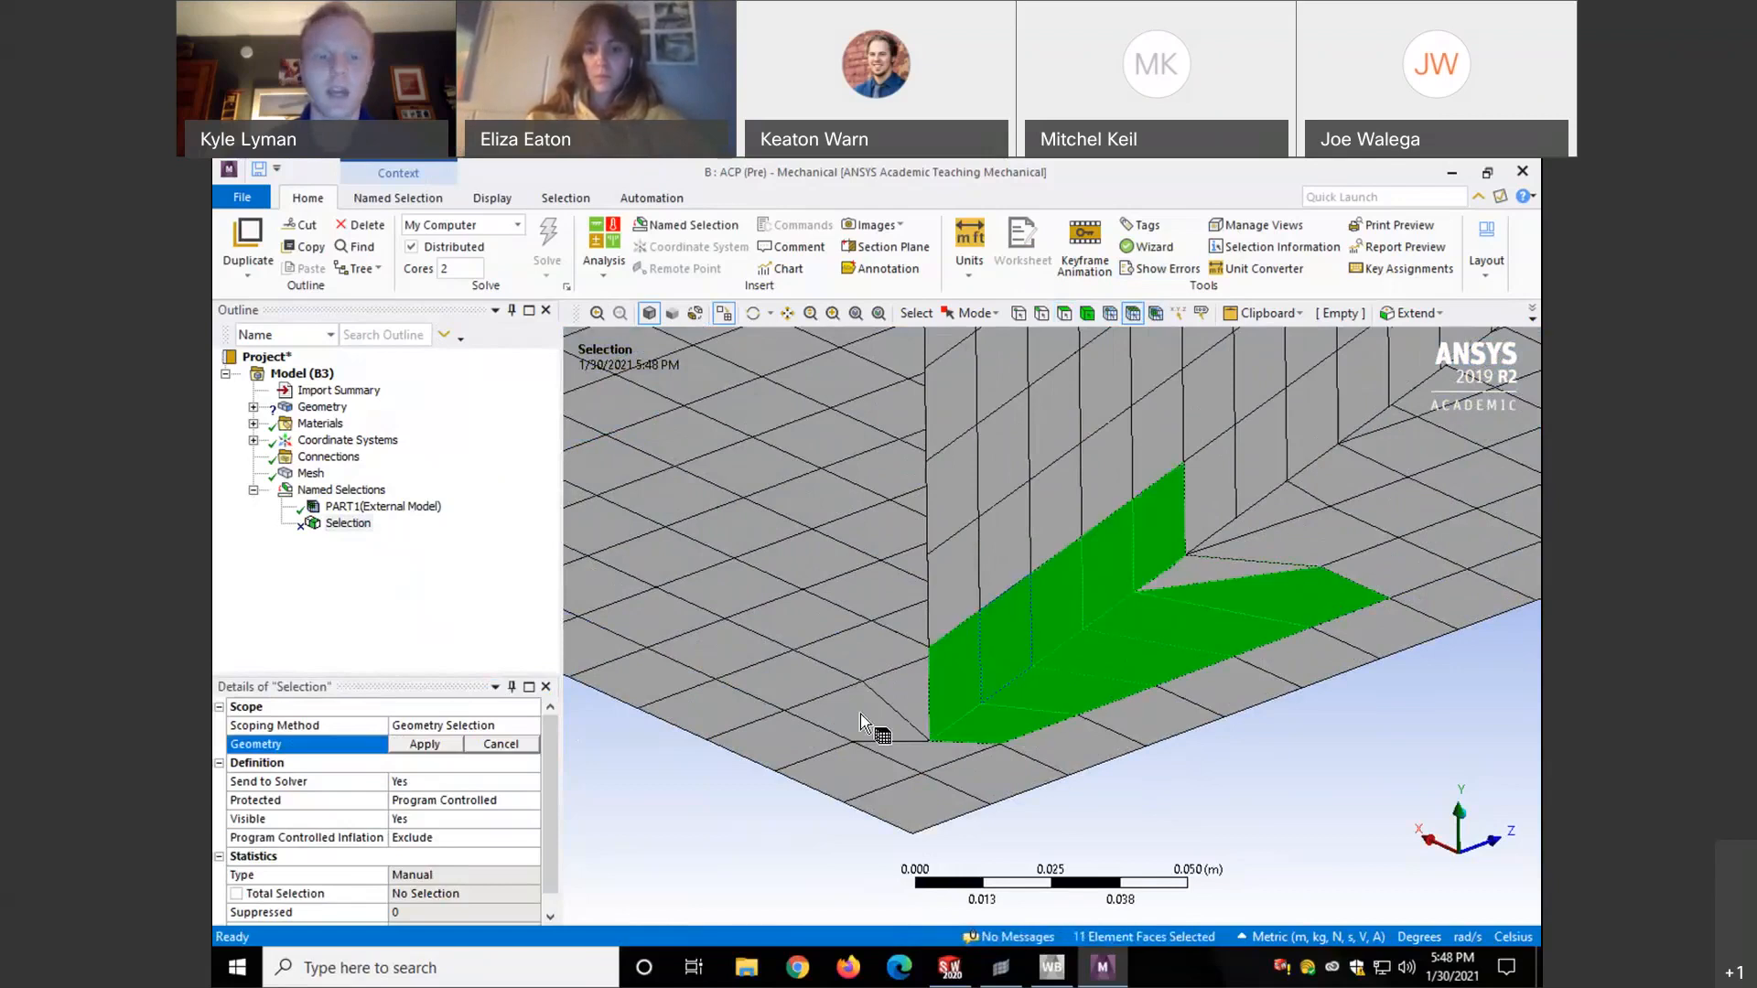
left_click(437, 748)
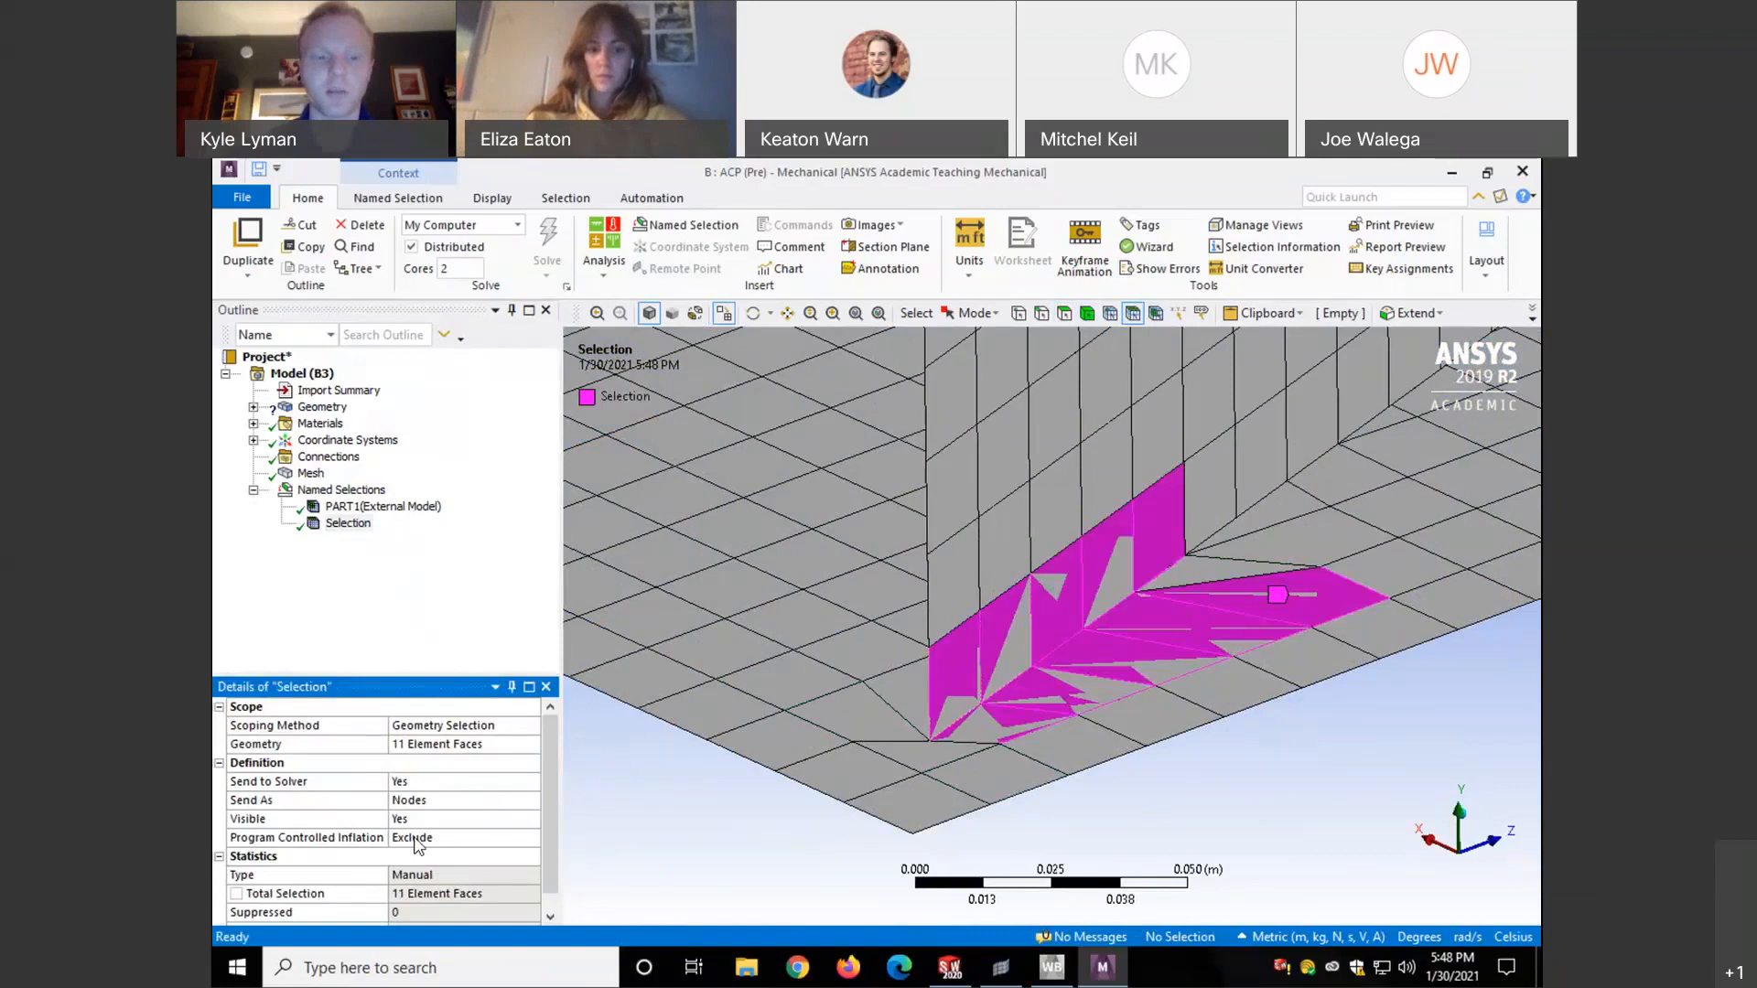
- Rename the new named selection as Connected Elements
scroll(554, 768, "down", 1)
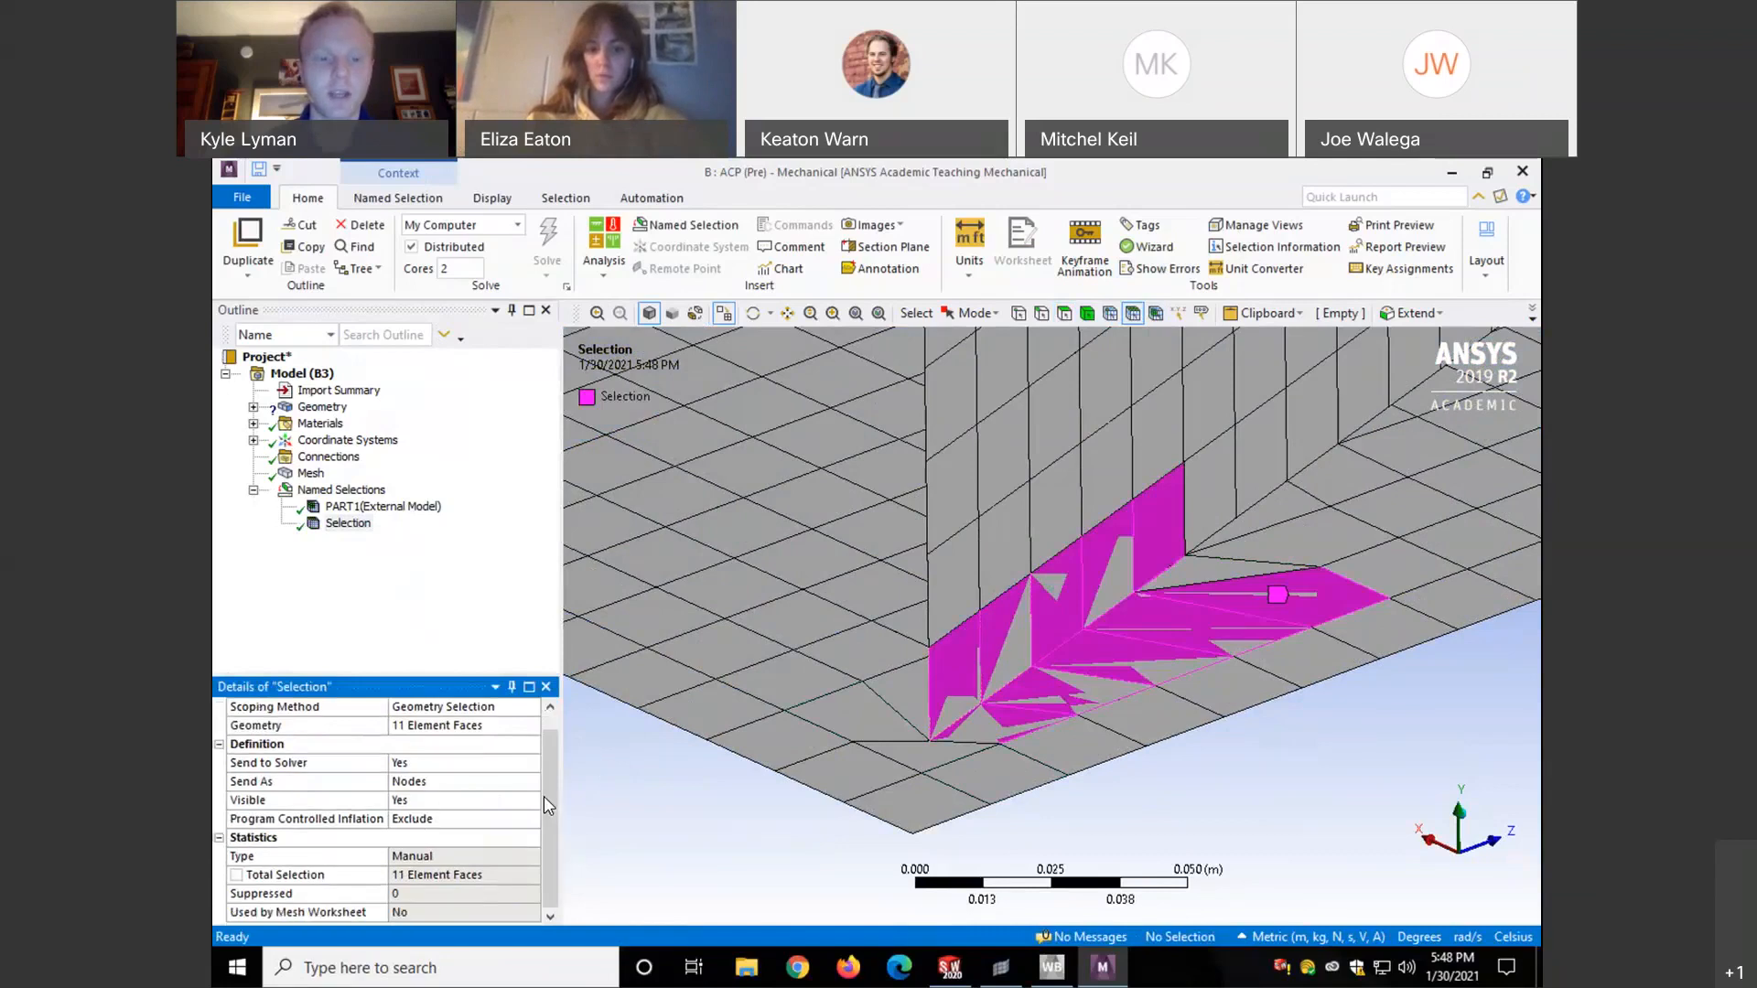
scroll(552, 787, "up", 1)
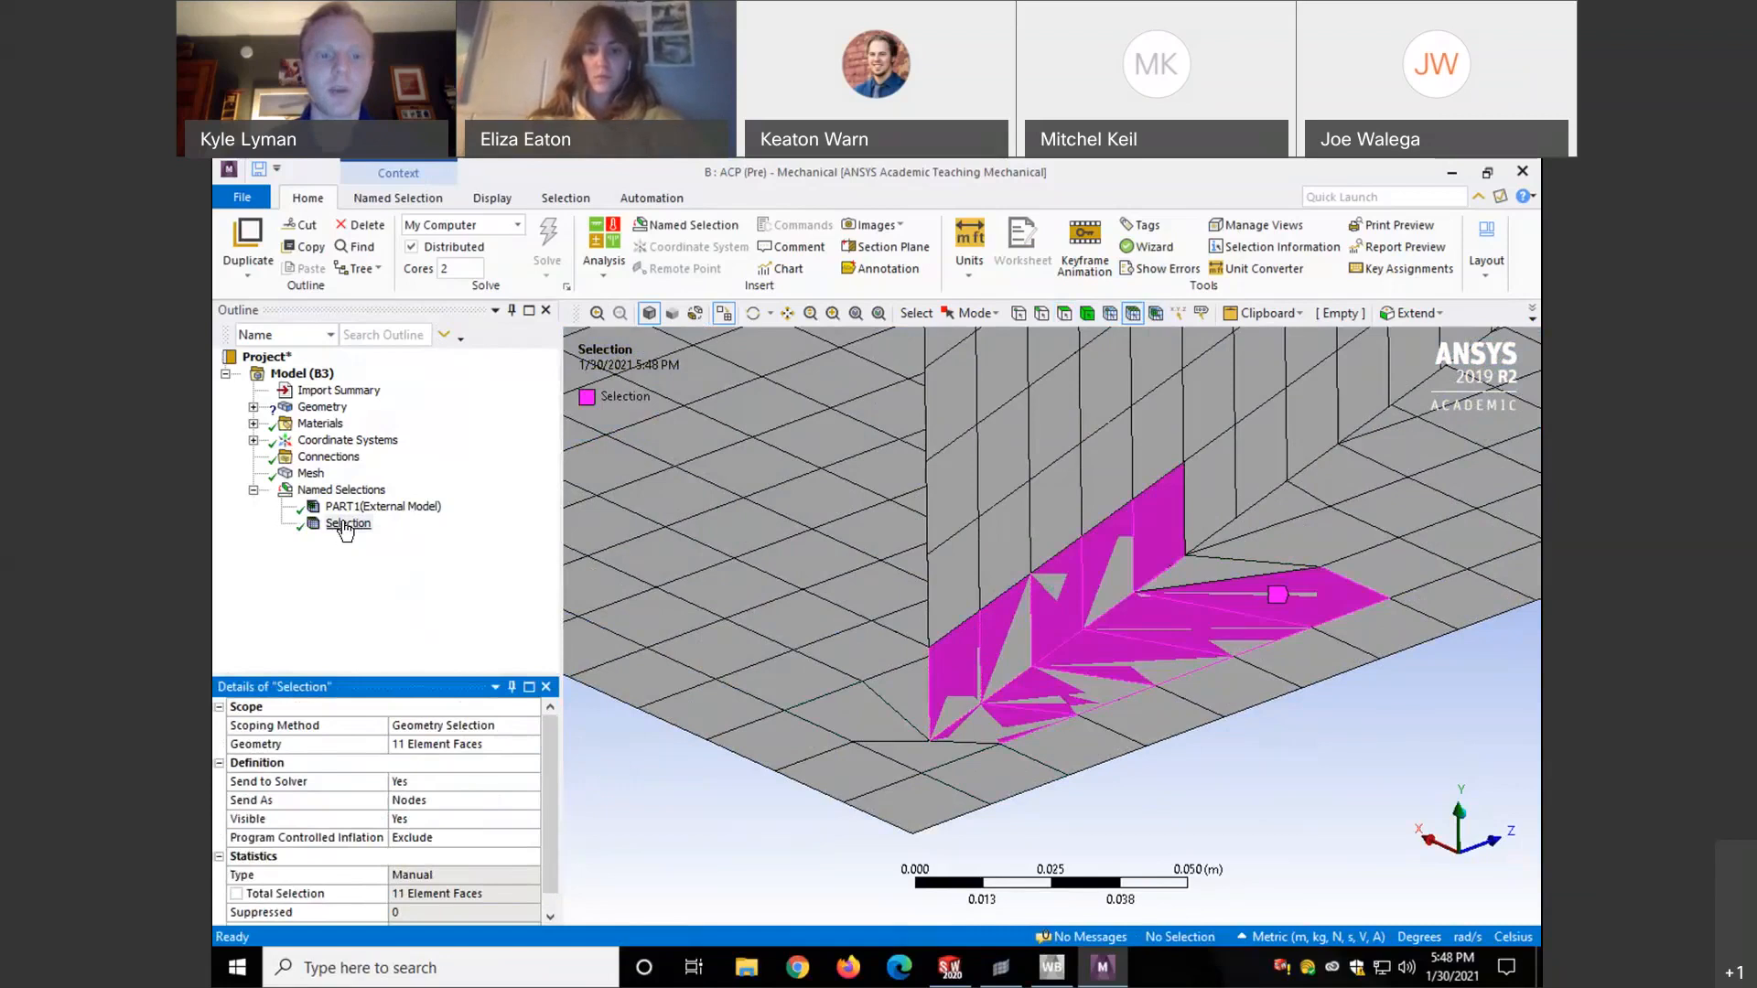
right_click(346, 529)
left_click(384, 749)
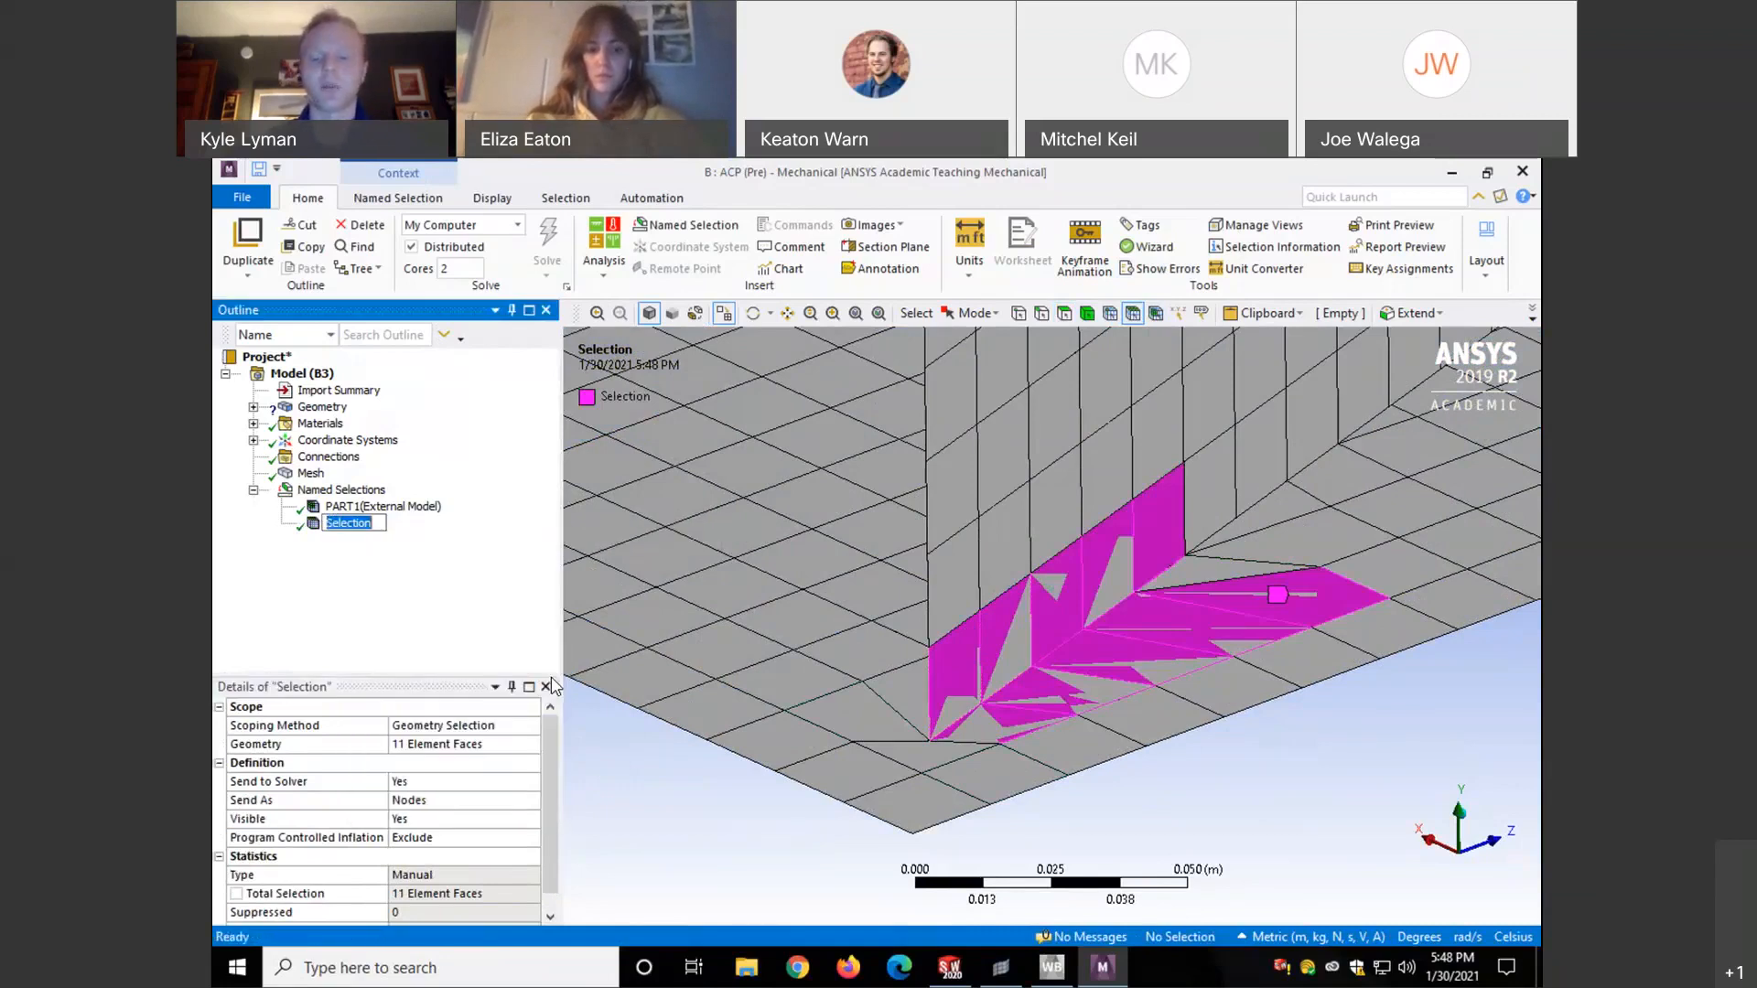
type("Connected")
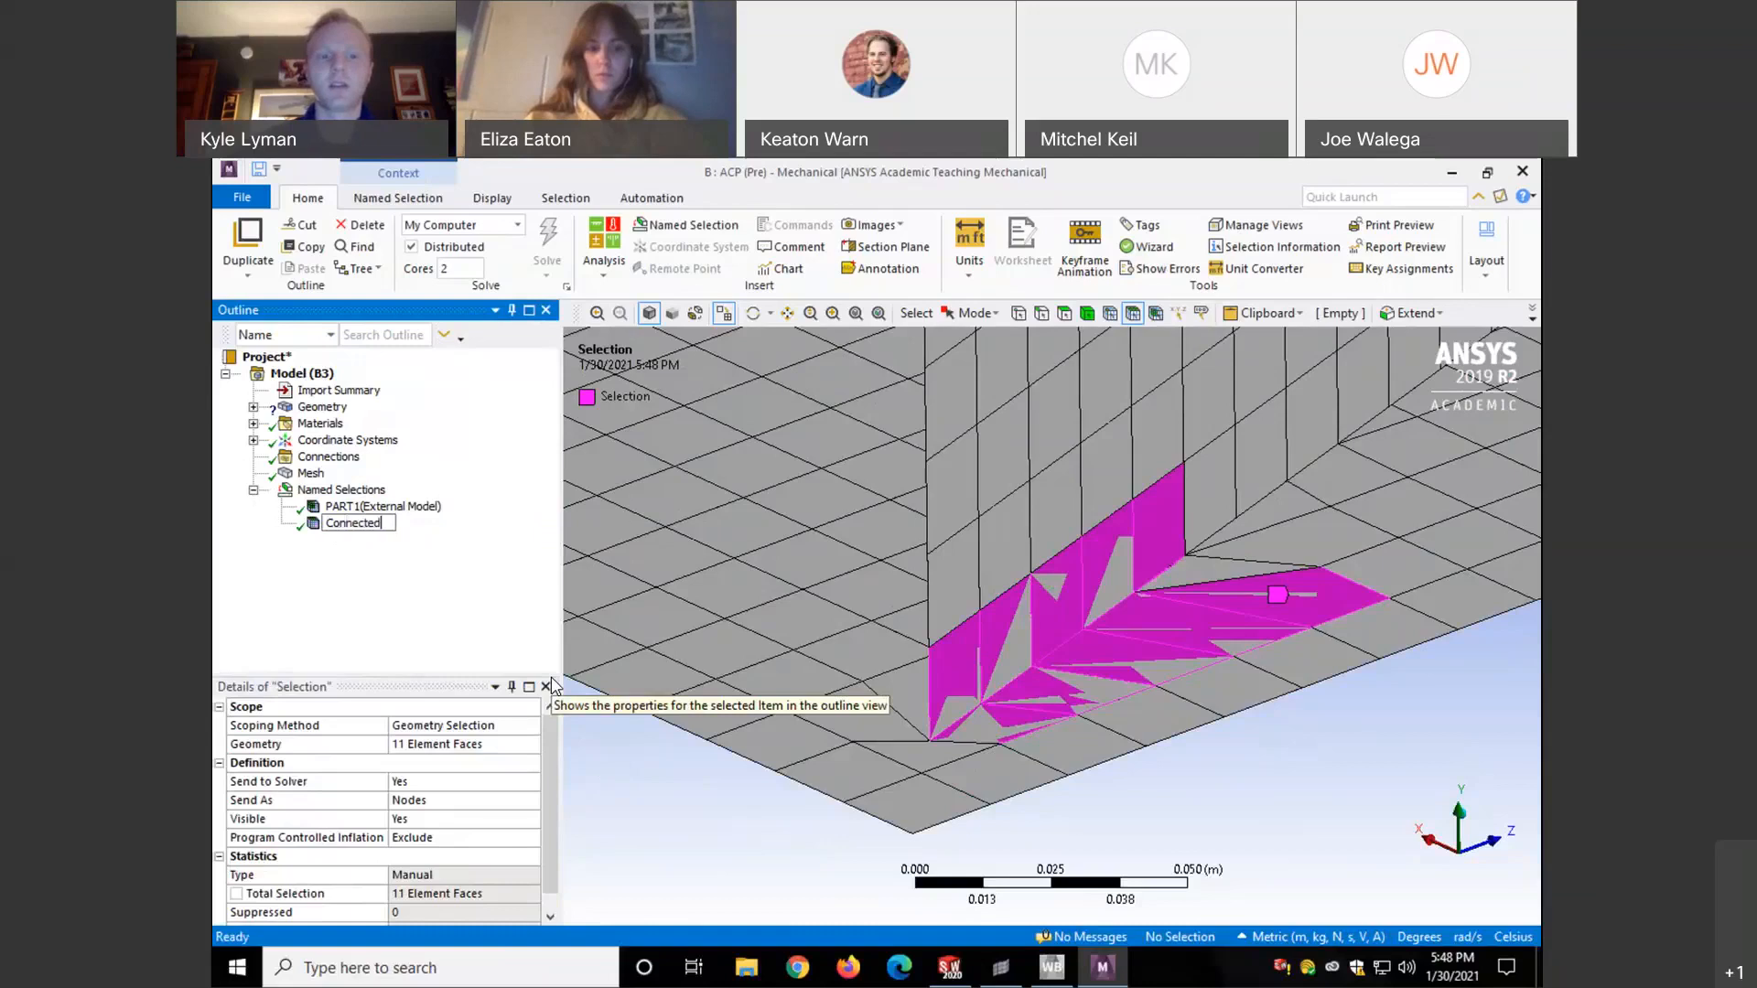
type(" Elements")
key("Return")
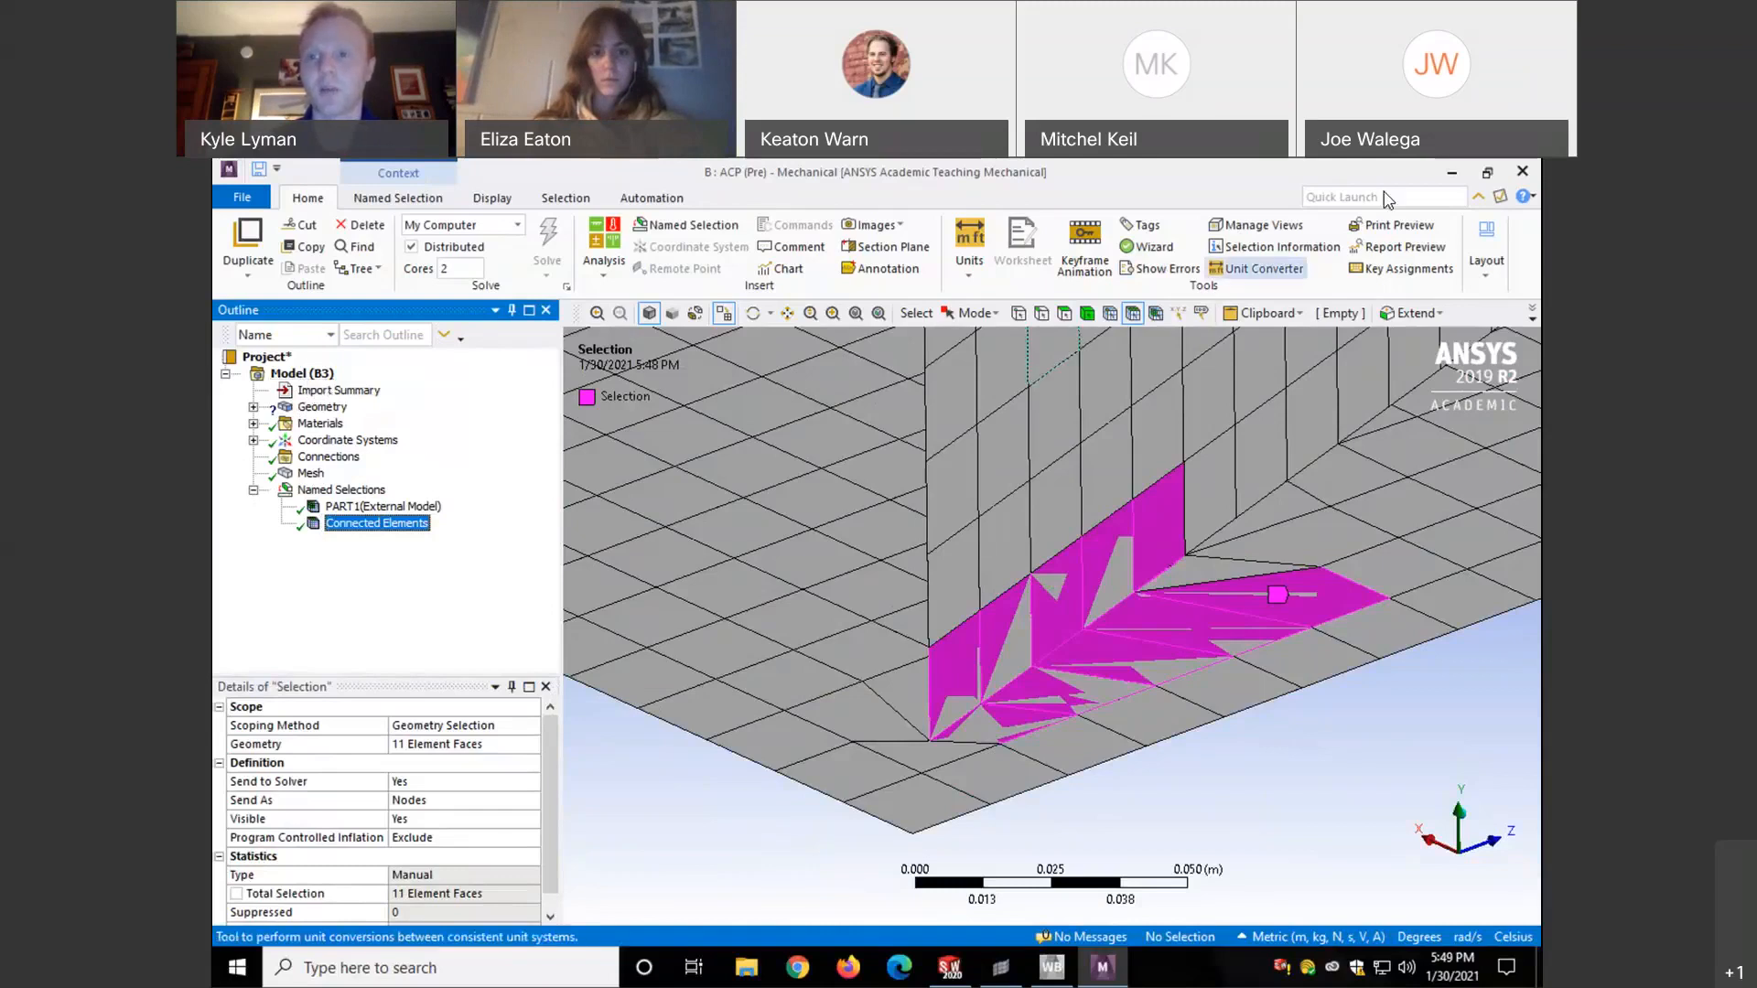
- Close the Mechanical model editor, return to the Workbench project schematic and browse the available analysis and component systems
left_click(1519, 174)
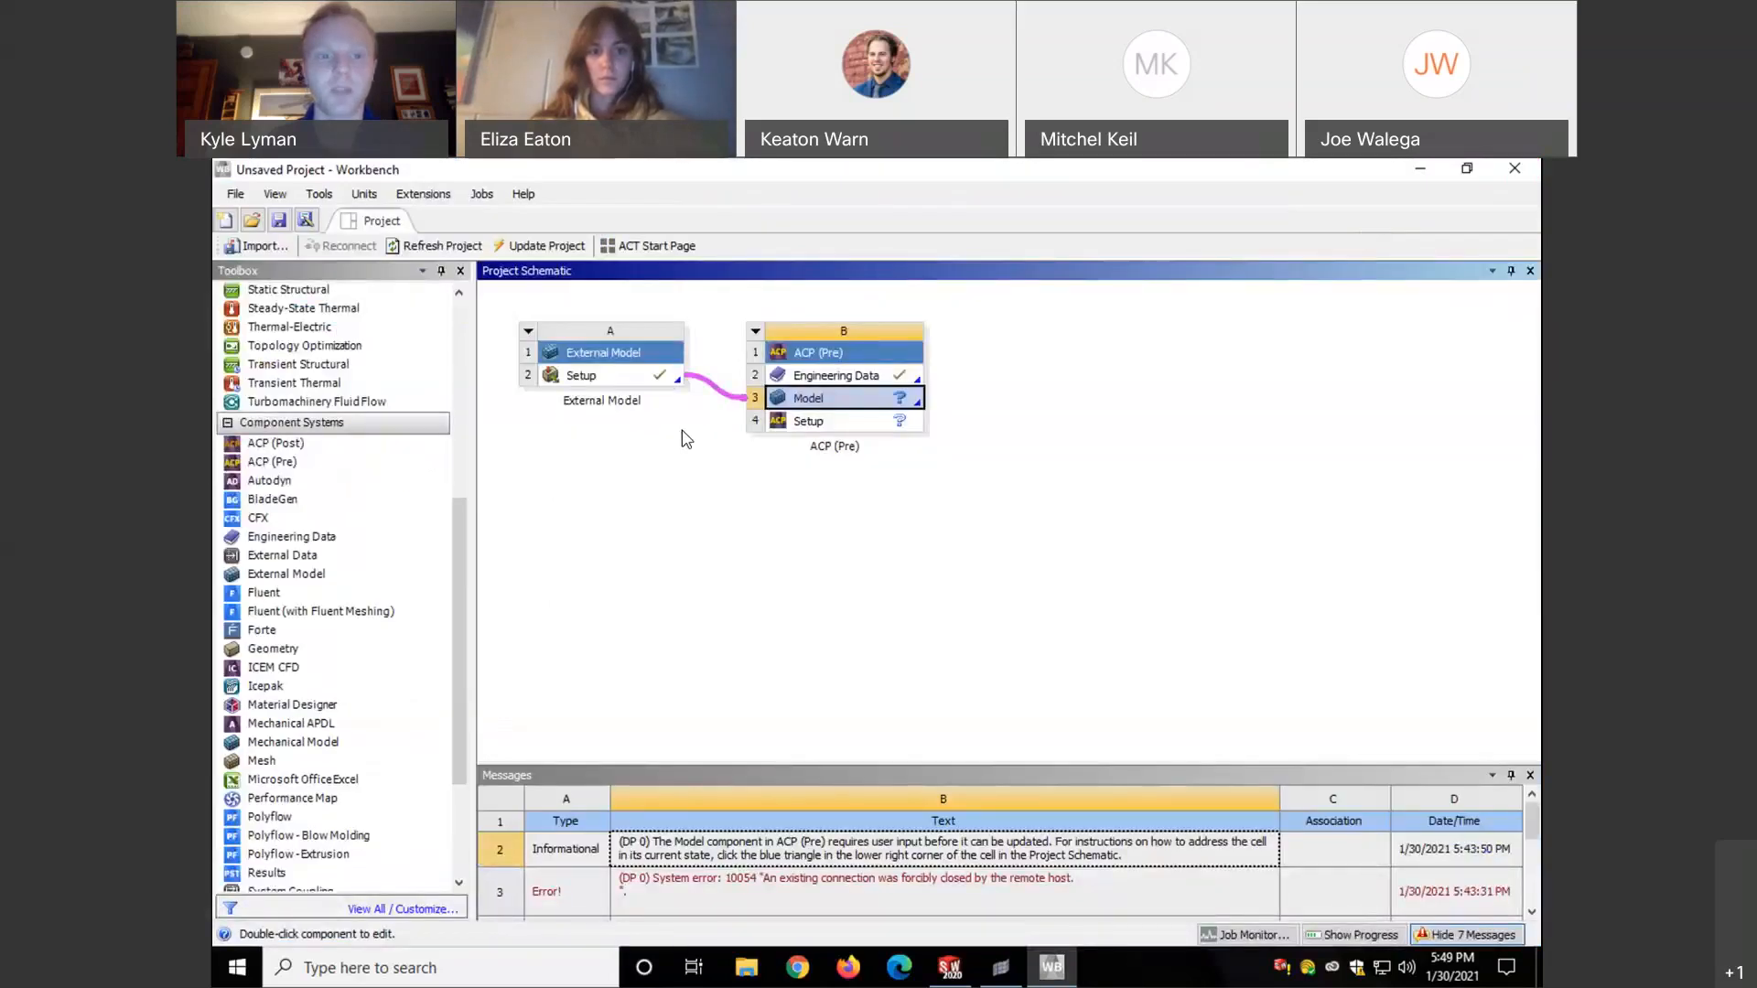
left_click_drag(459, 629, 472, 560)
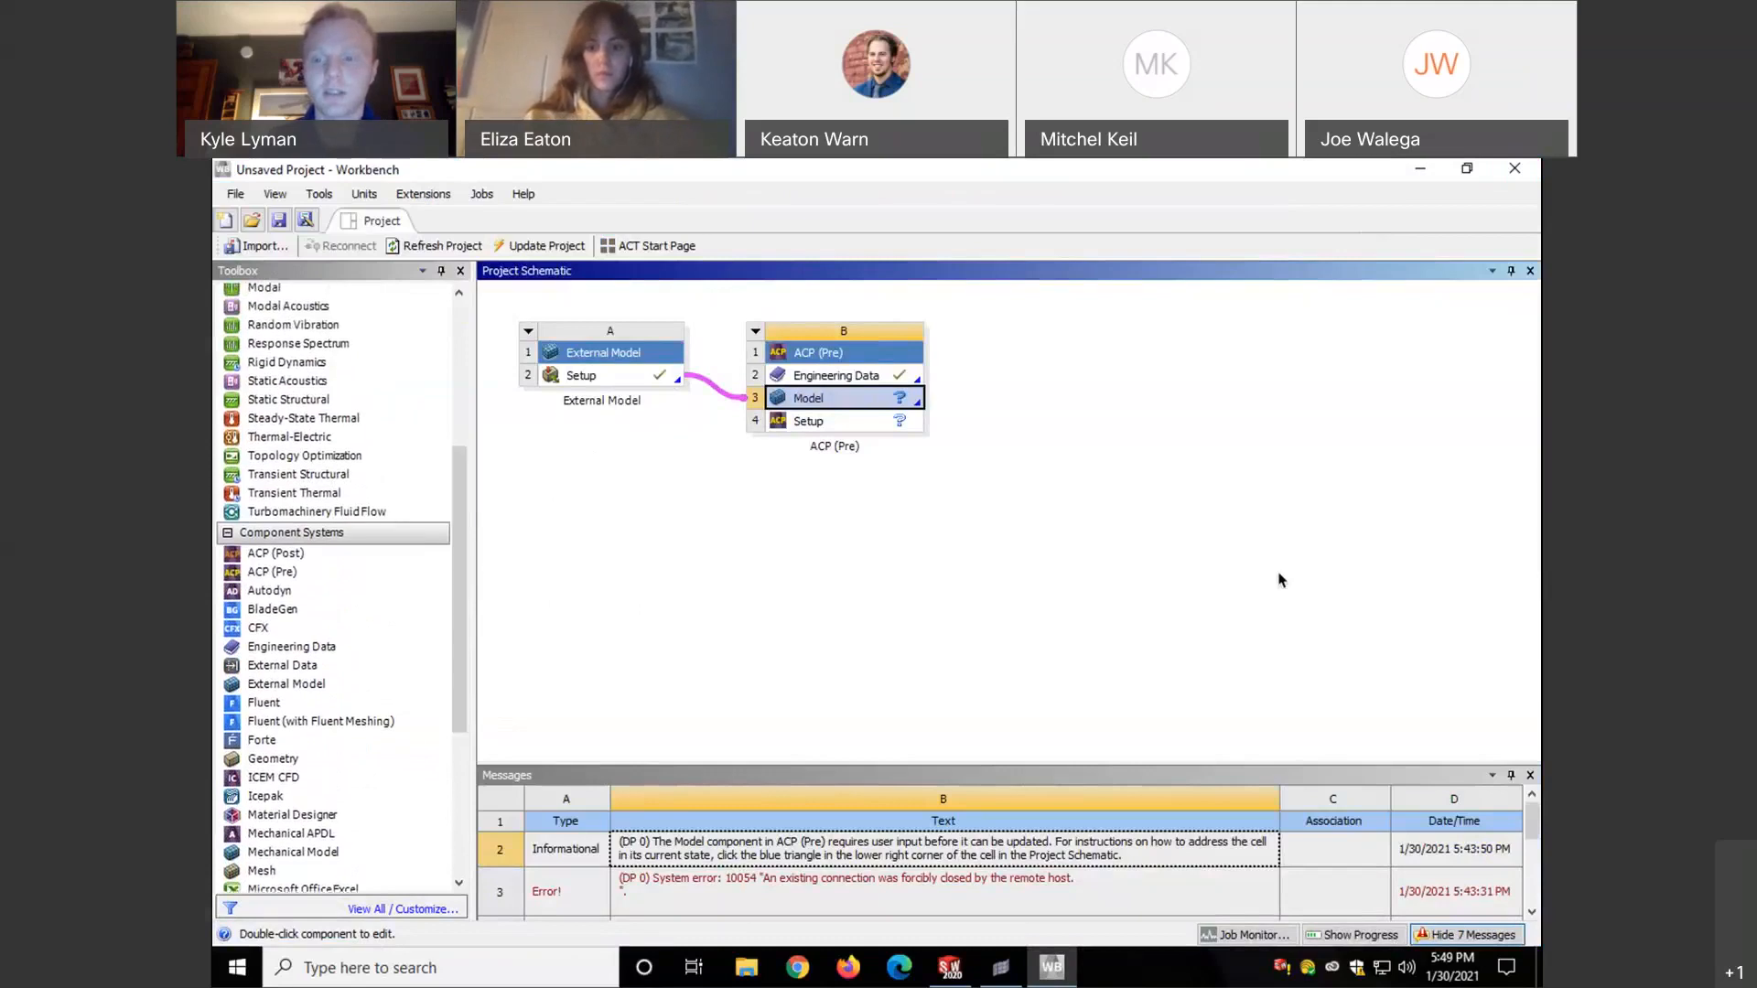